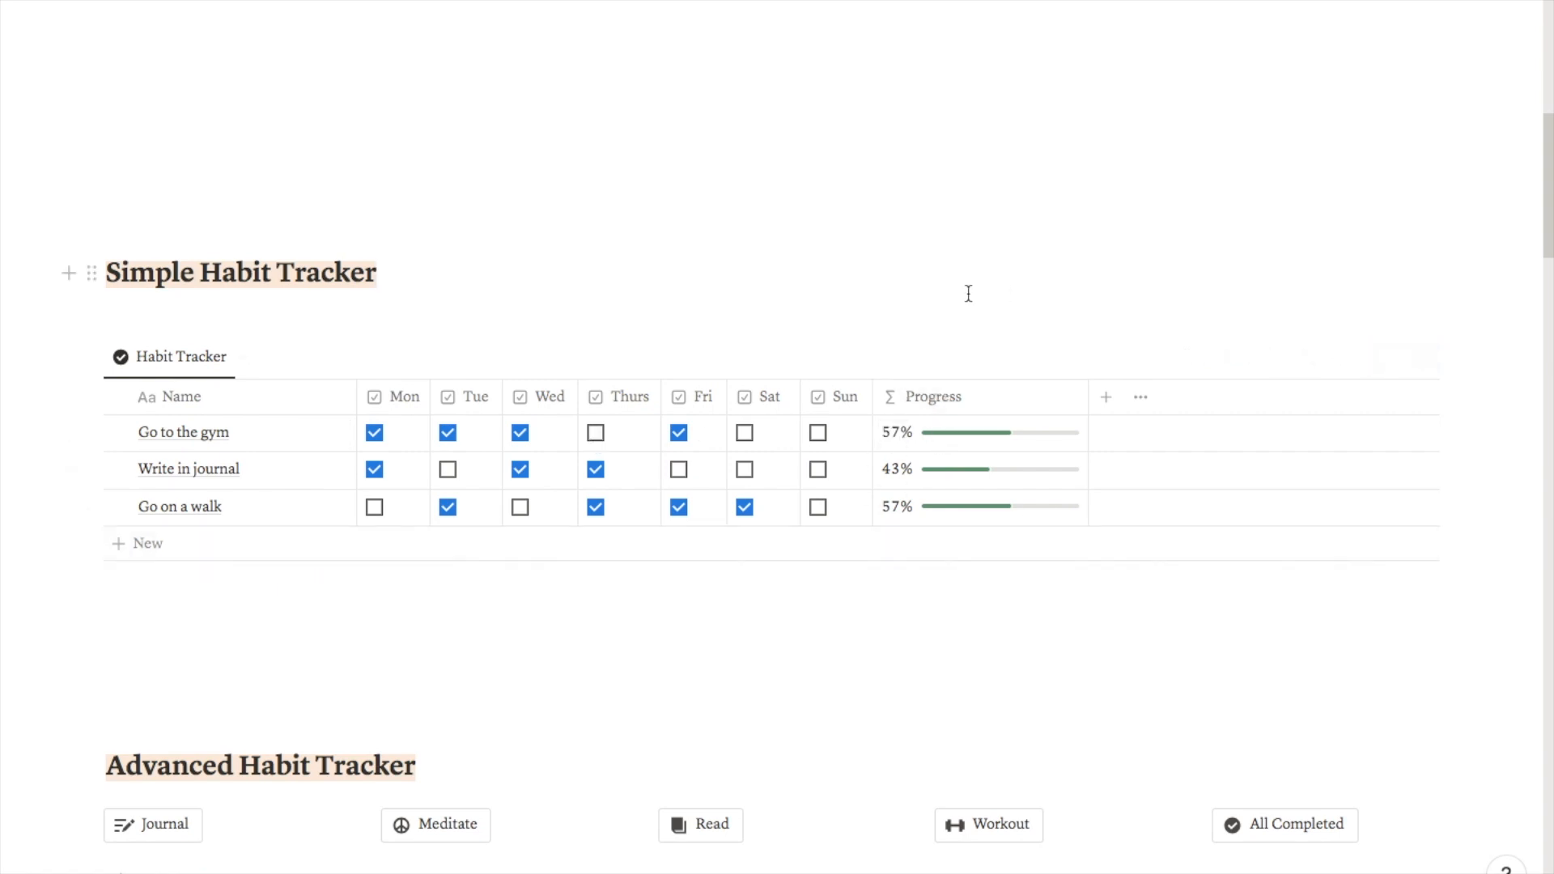
- Mark Go to the gym as done on Thurs, Sat and Sun in the simple habit tracker
left_click(596, 433)
left_click(745, 434)
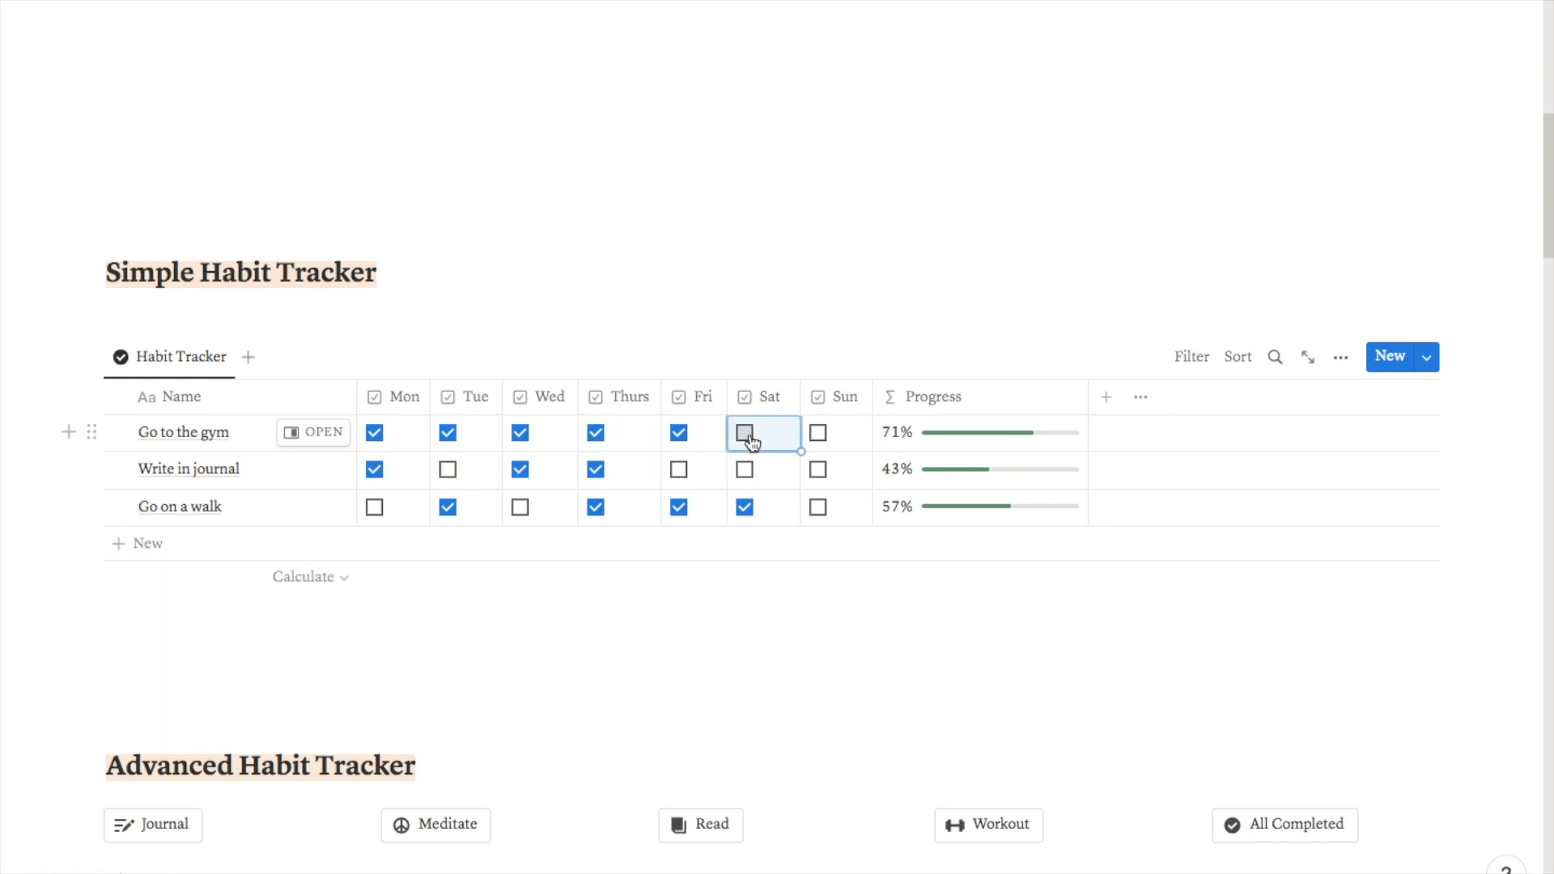
left_click(819, 433)
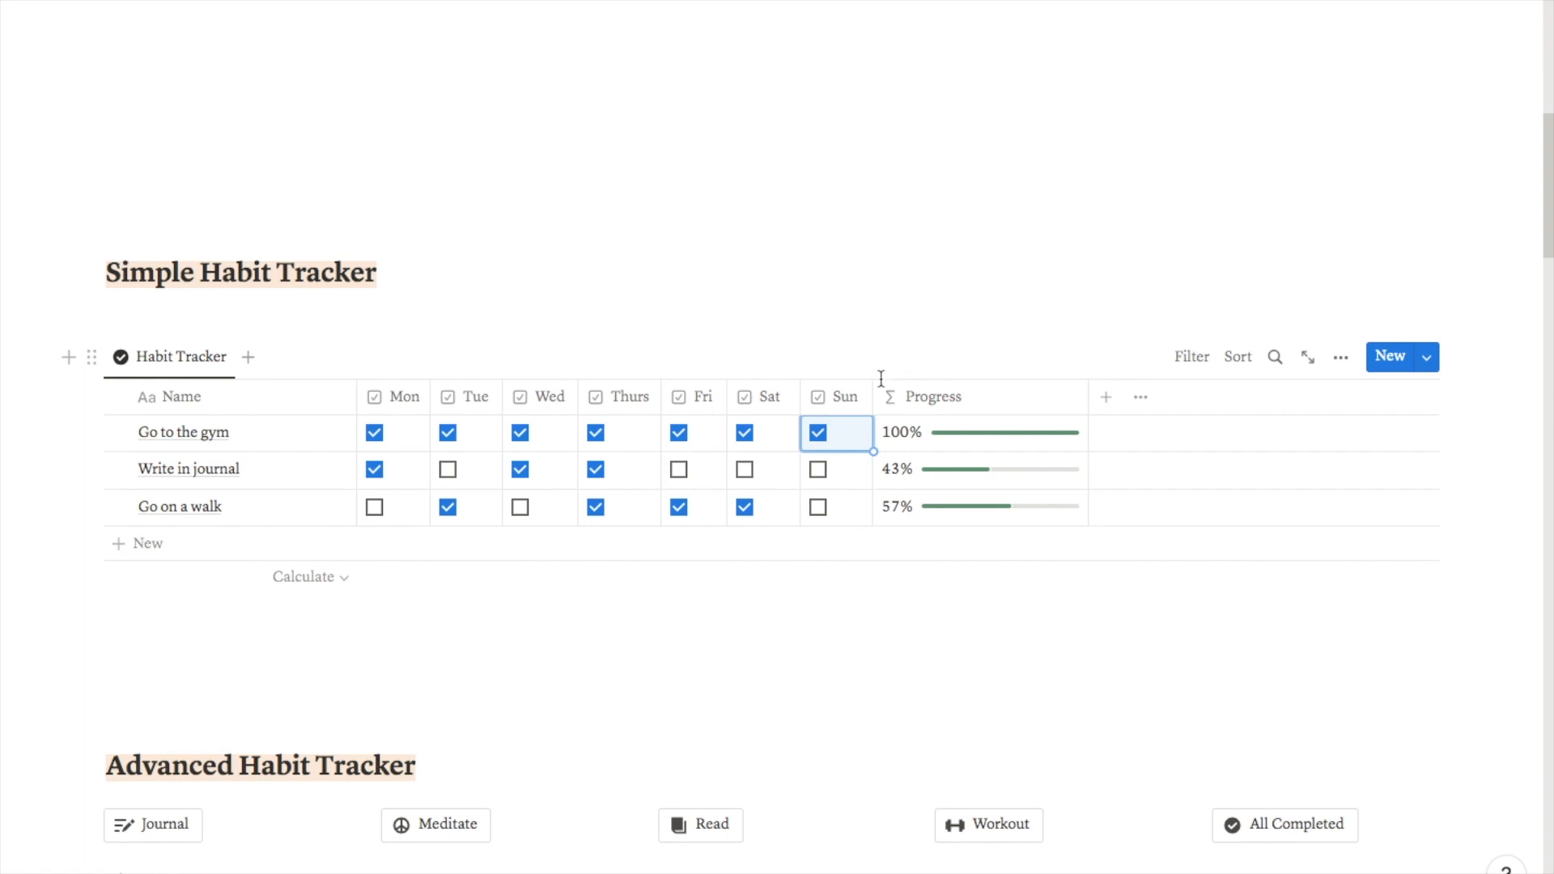
- Clear the Mon to Sun checkboxes for all three habits in the simple habit tracker
left_click_drag(833, 438, 407, 507)
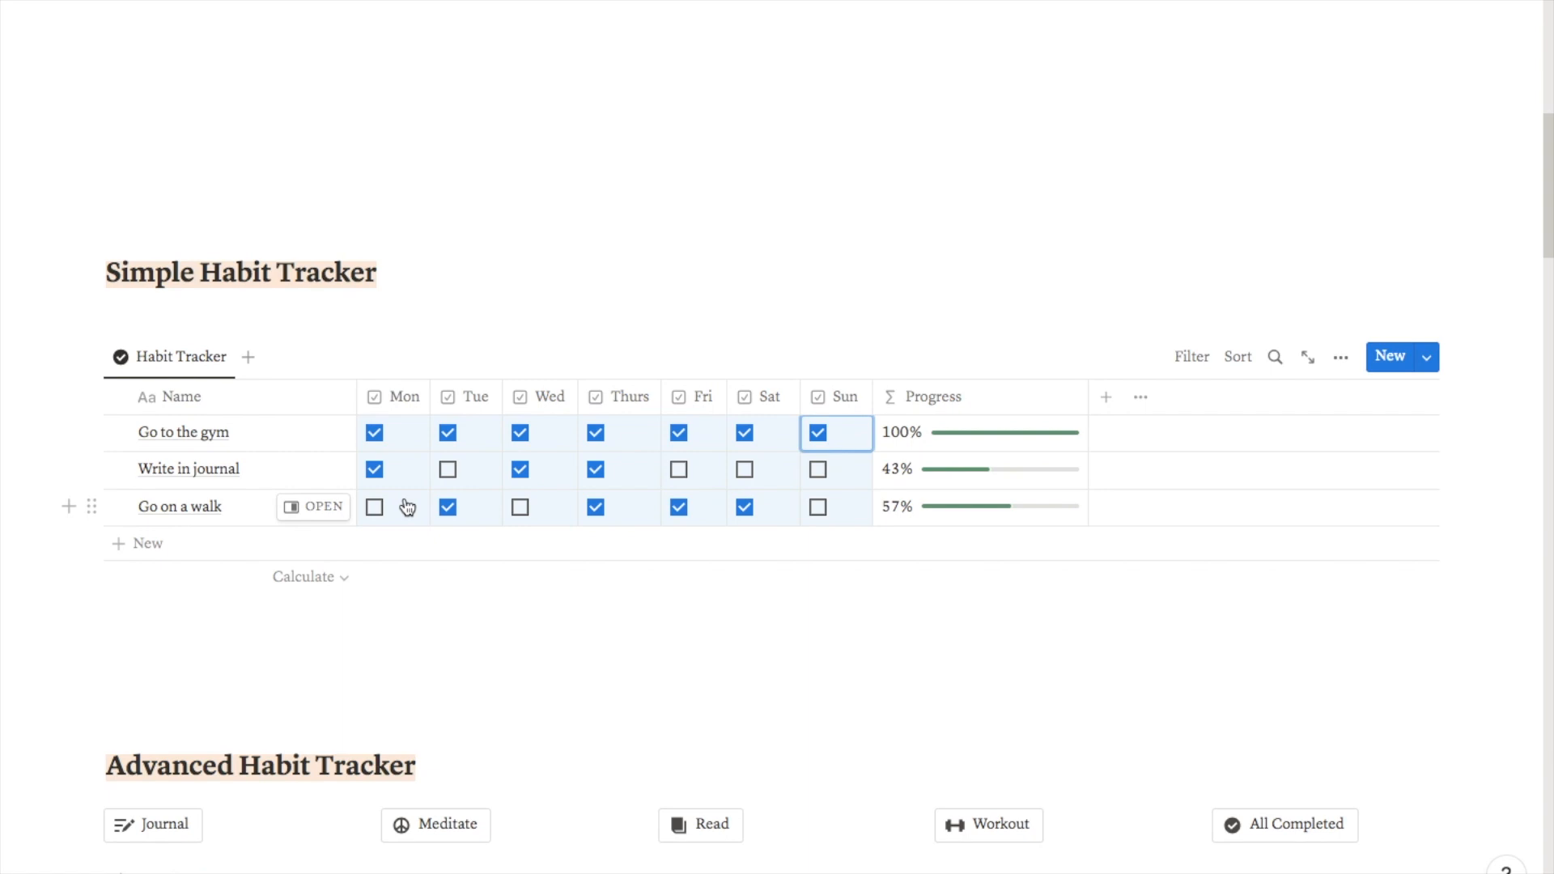
key("BackSpace")
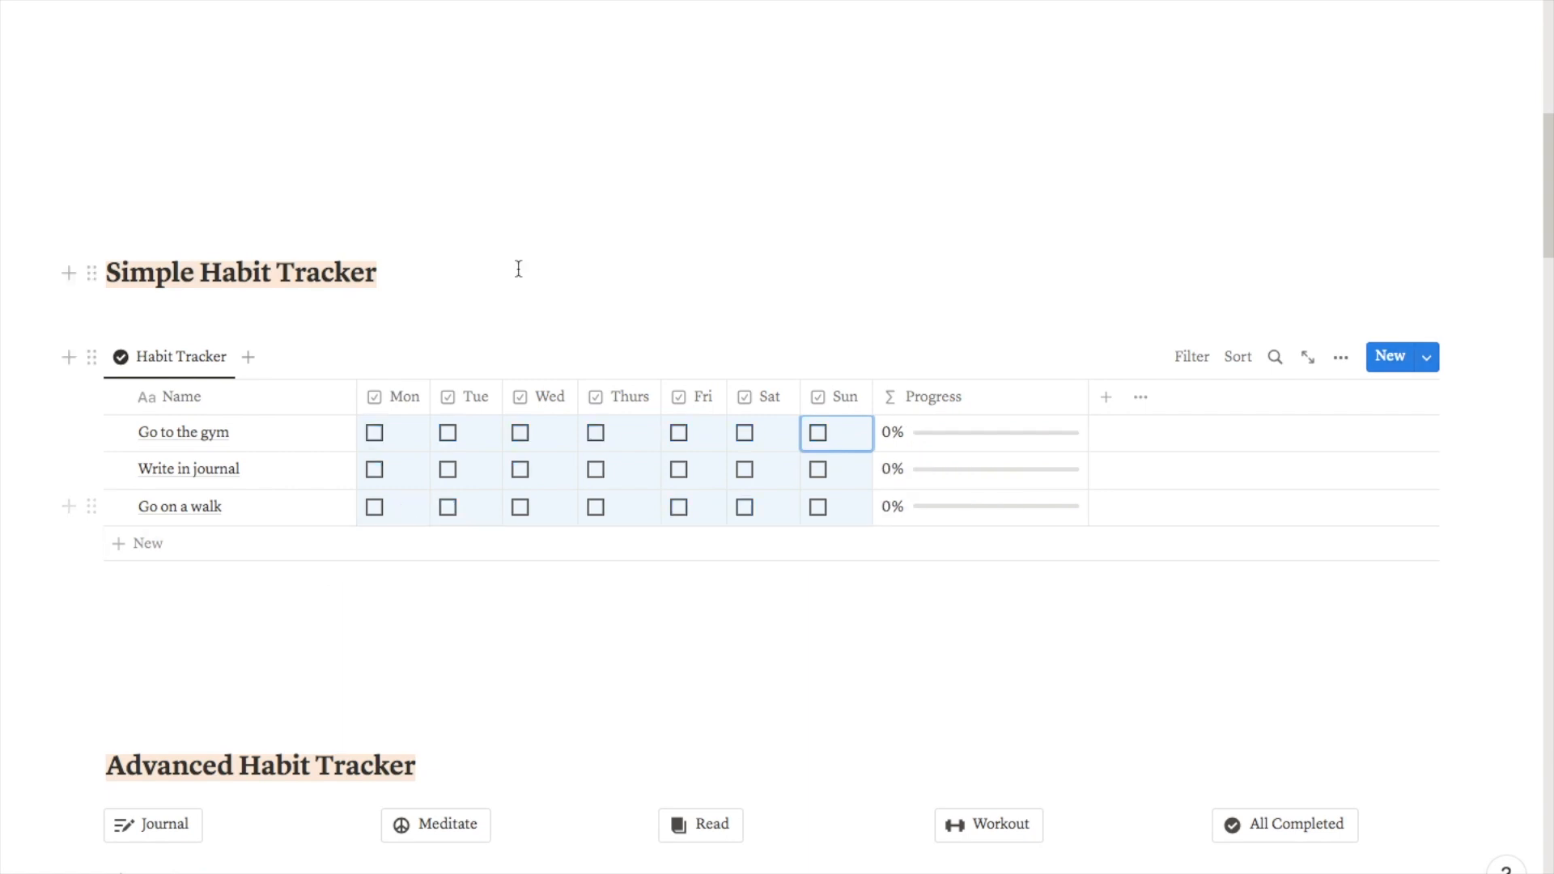
left_click(312, 665)
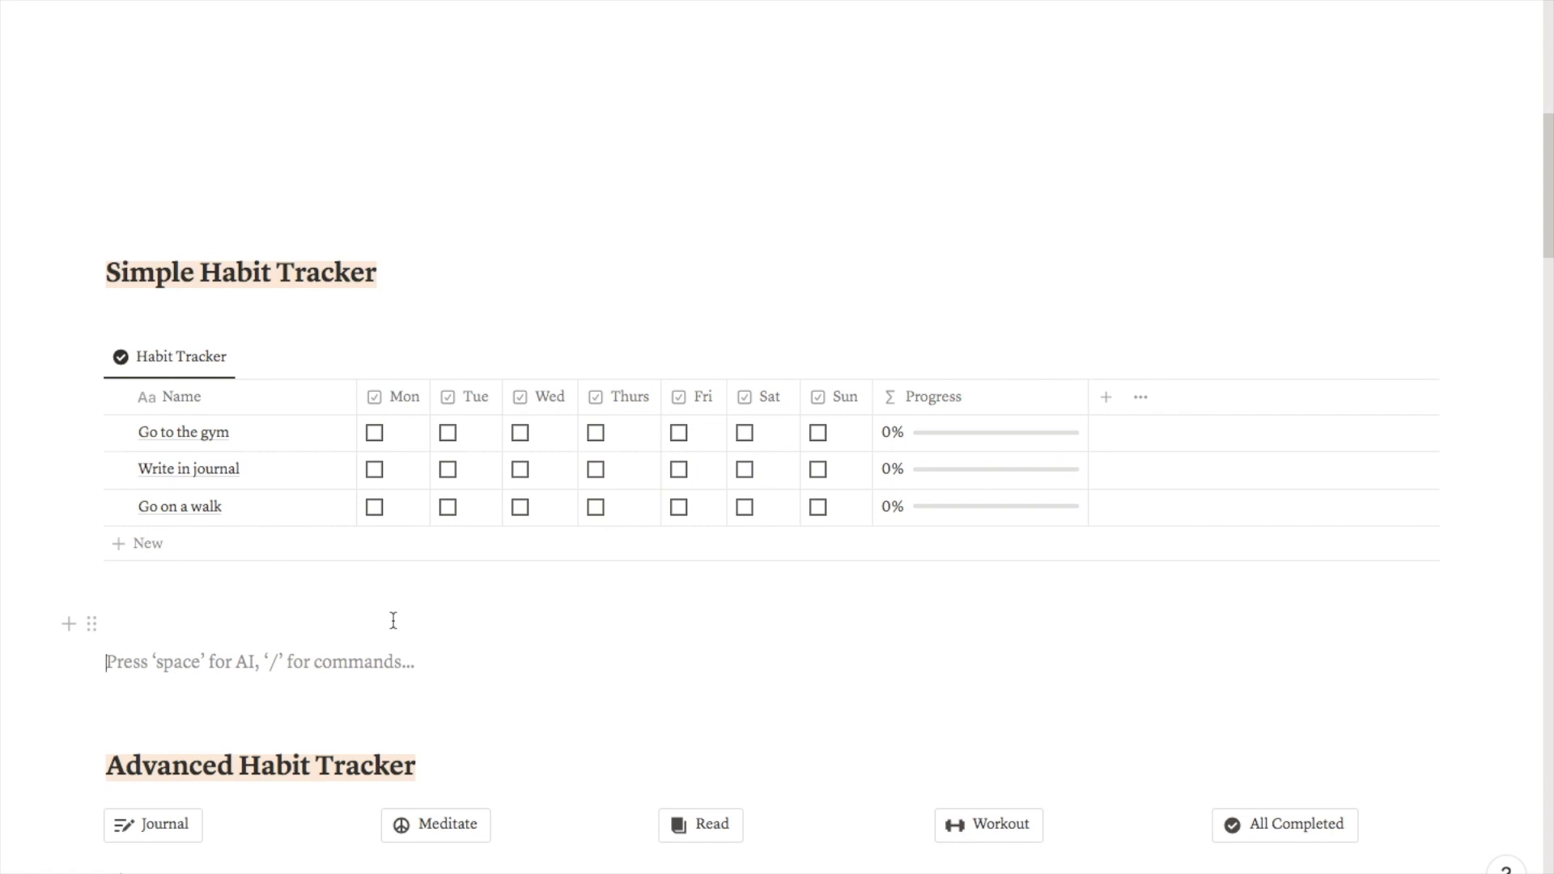
- Check off Journal and Meditate directly on the August 6 Daily Habits card in the Advanced Habit Tracker
scroll(403, 567, "down", 5)
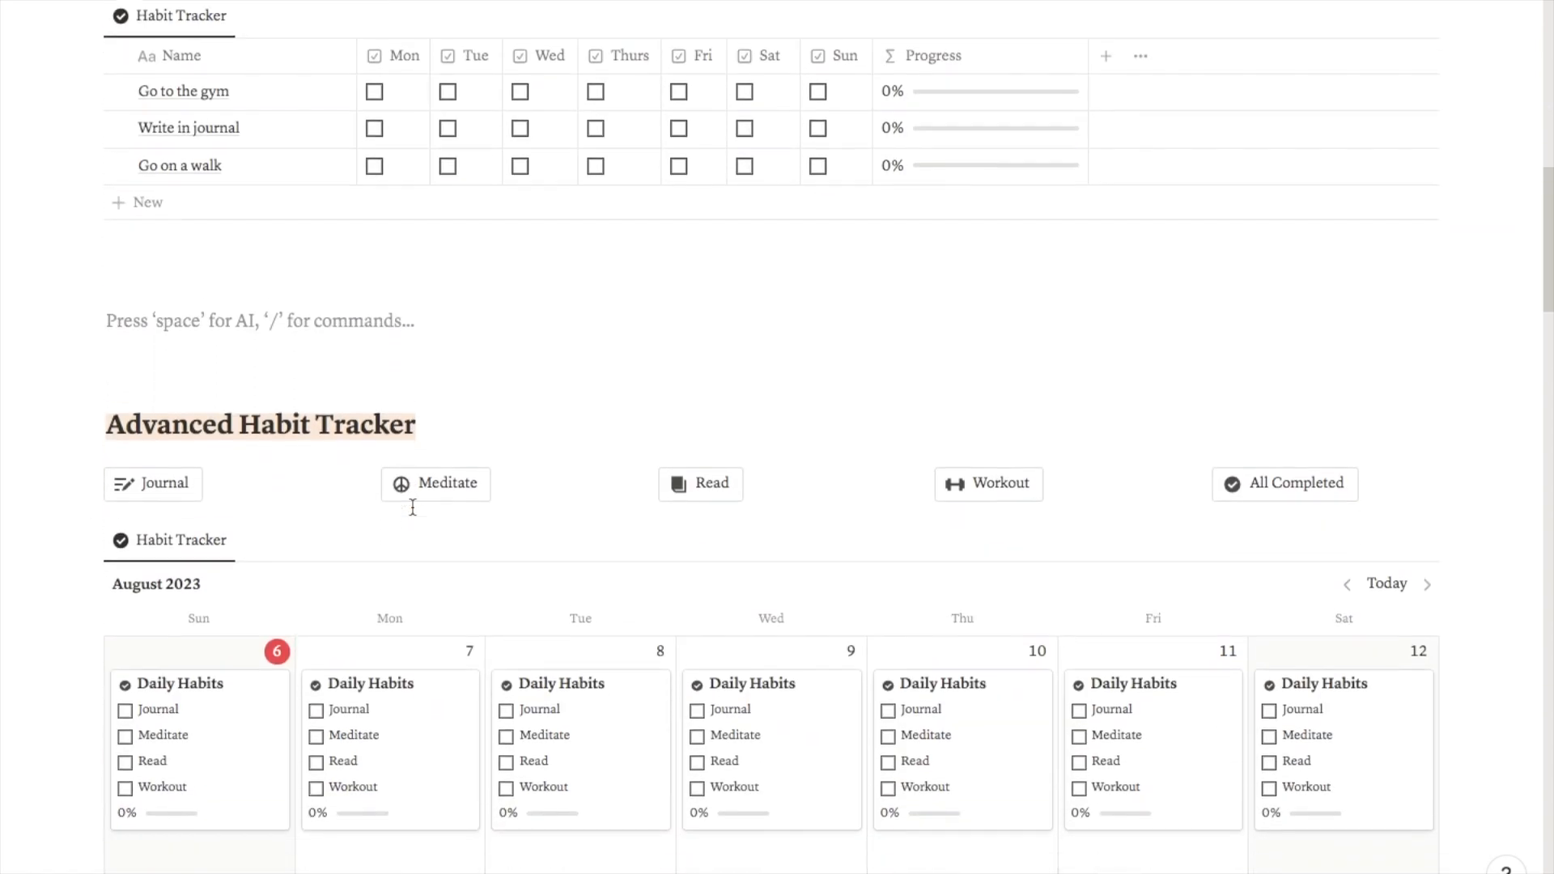
scroll(412, 507, "down", 5)
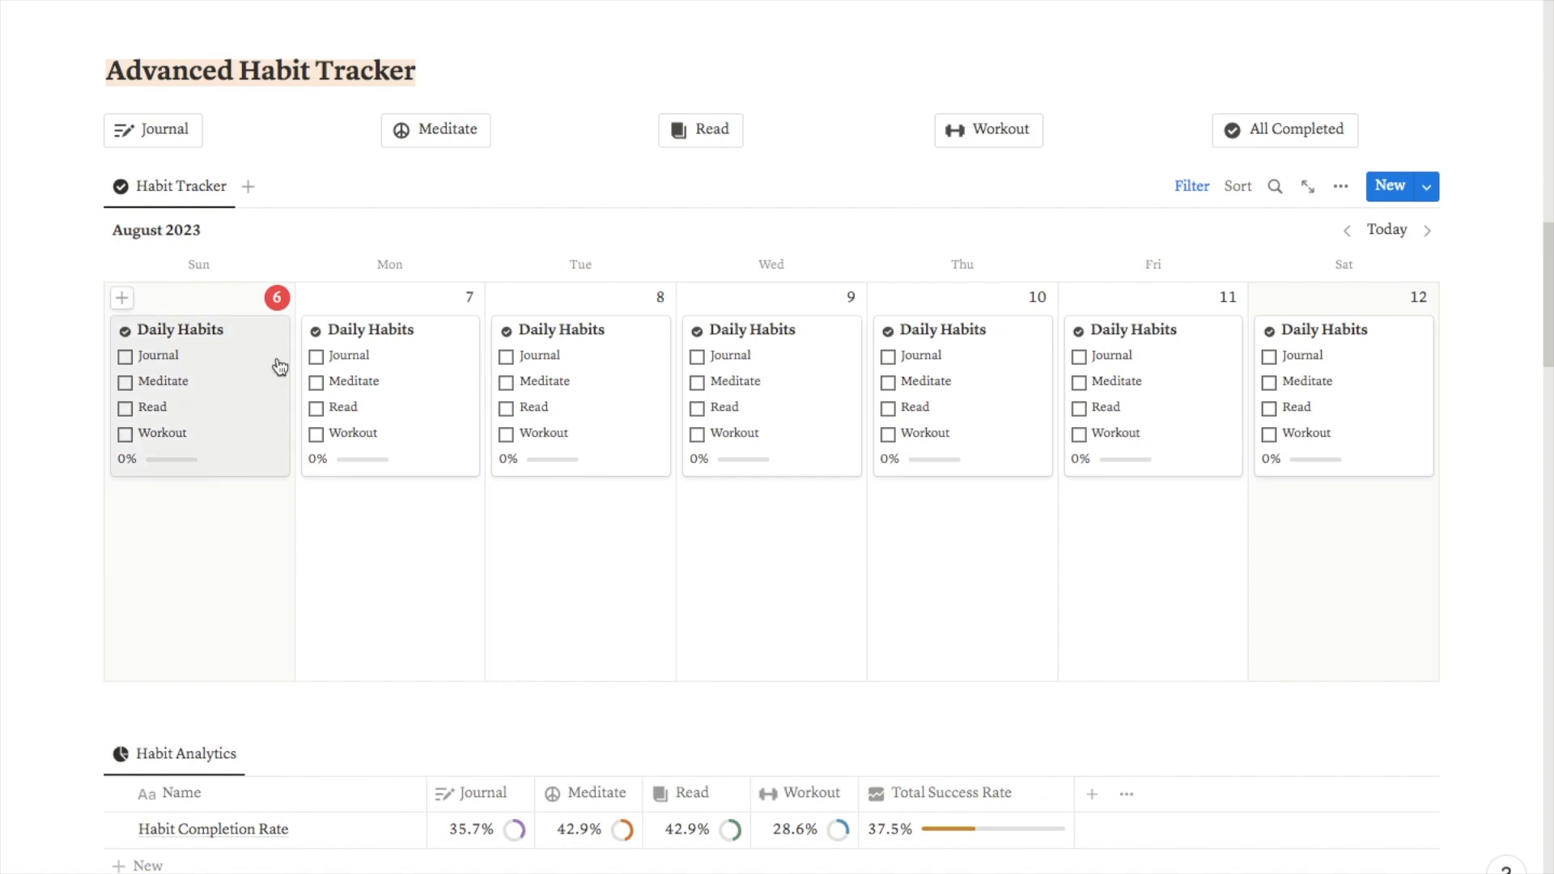
left_click(125, 357)
left_click(125, 382)
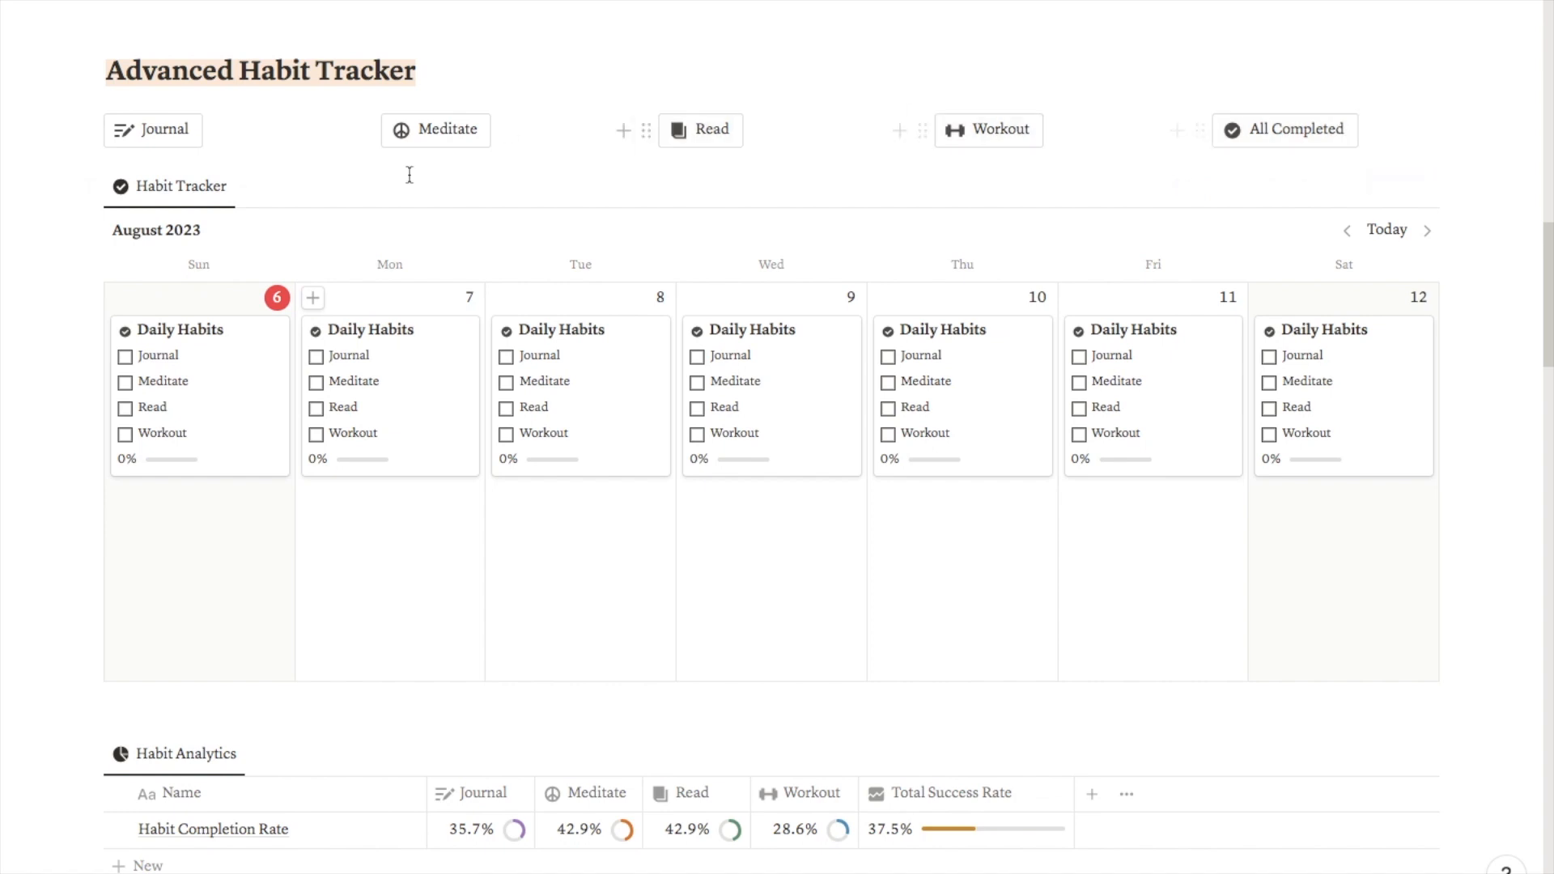
- Check off the August 6 habits with the tracker's quick actions: try Journal and Meditate individually, and mark all habits completed
left_click(174, 136)
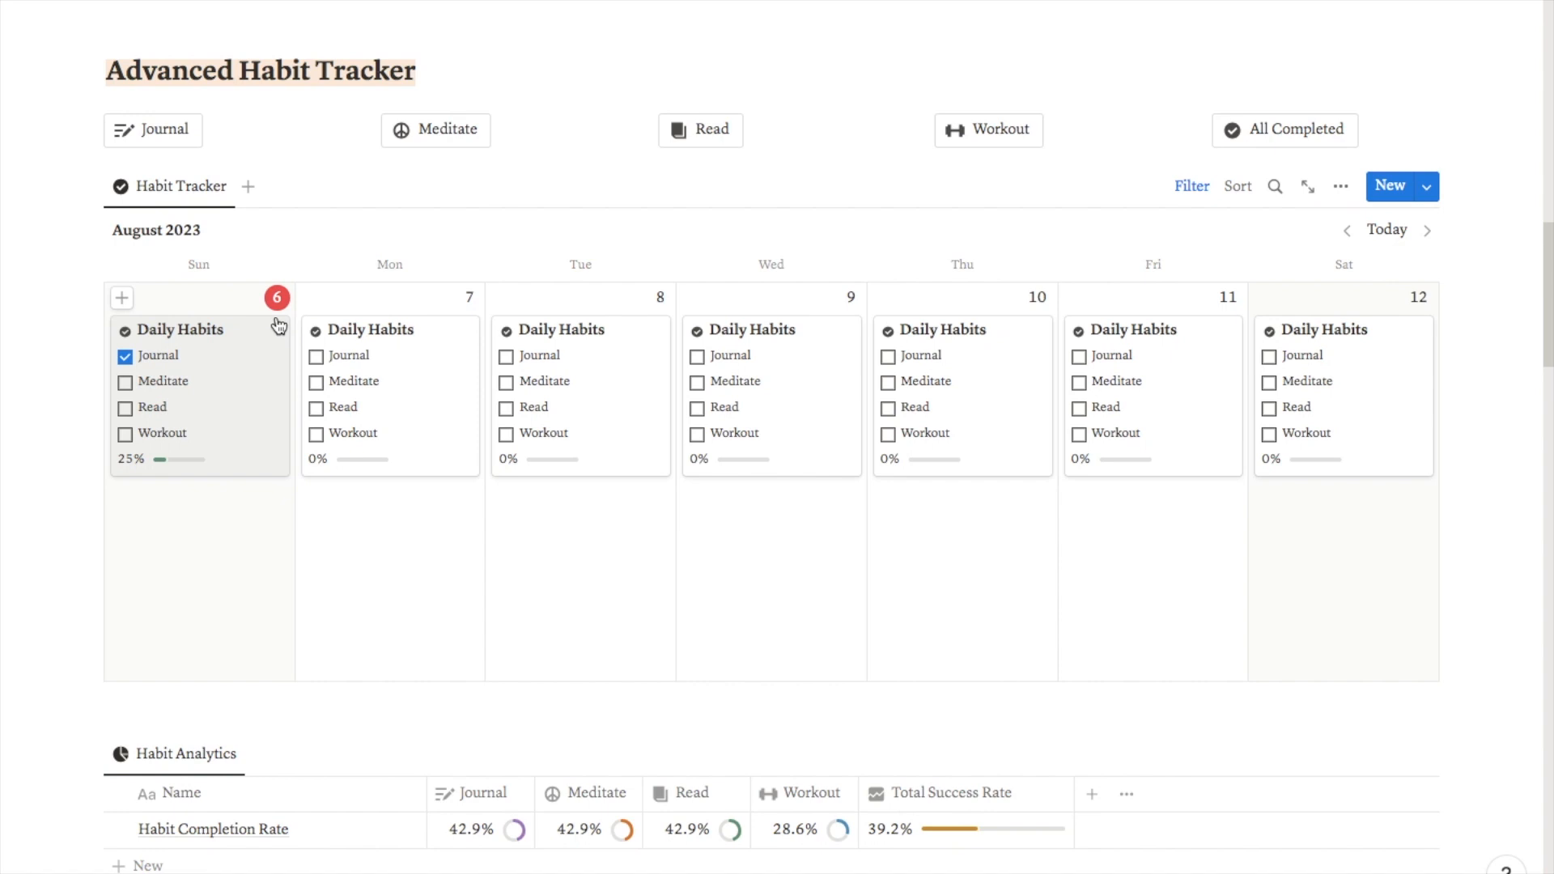
left_click(429, 141)
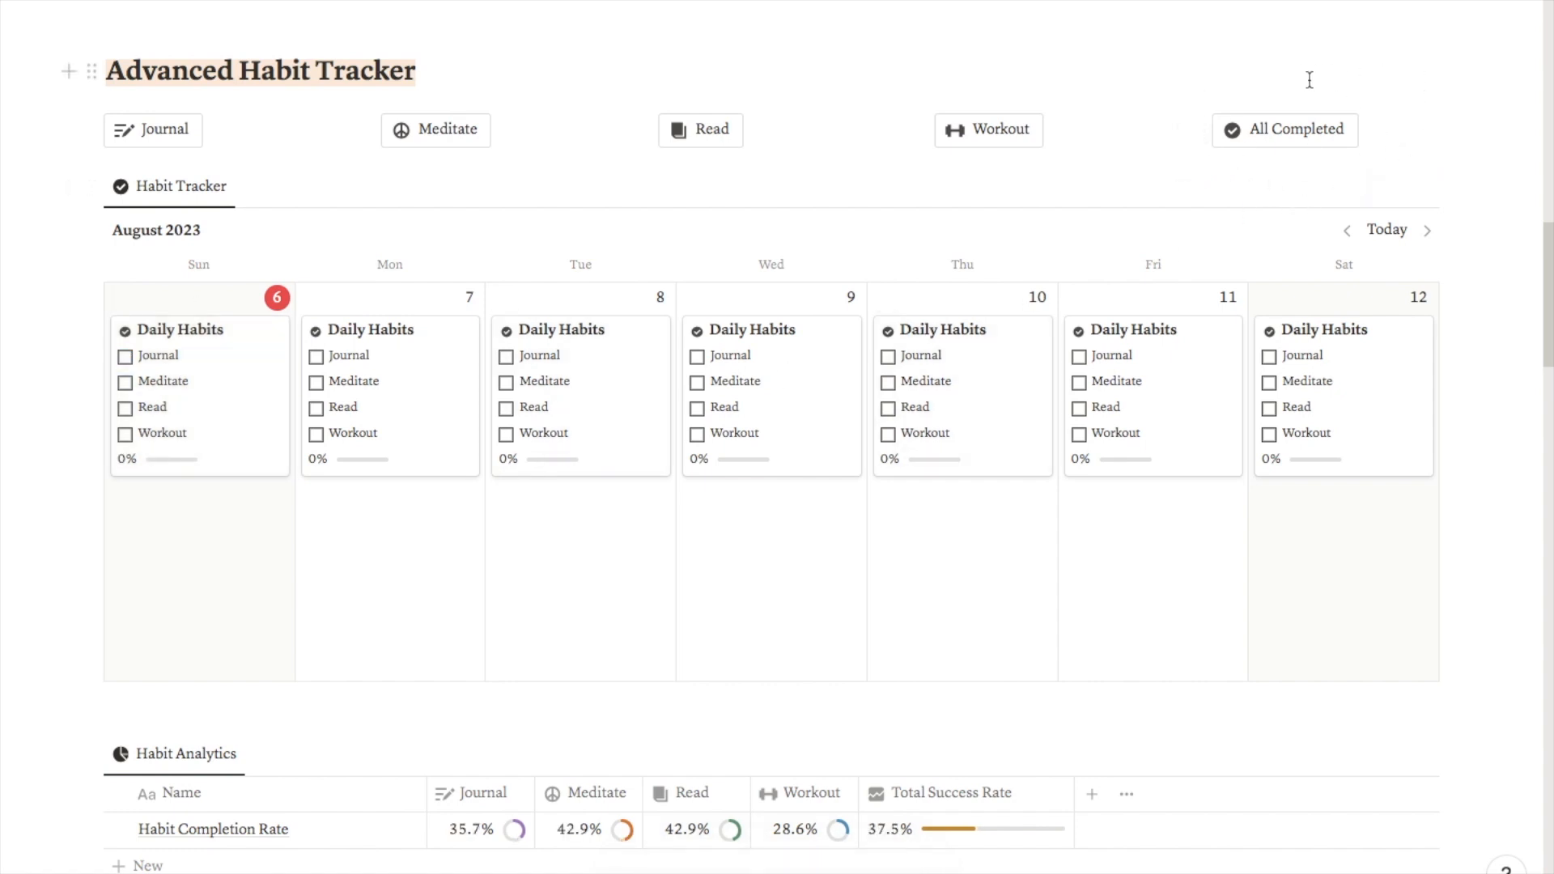
left_click(1287, 136)
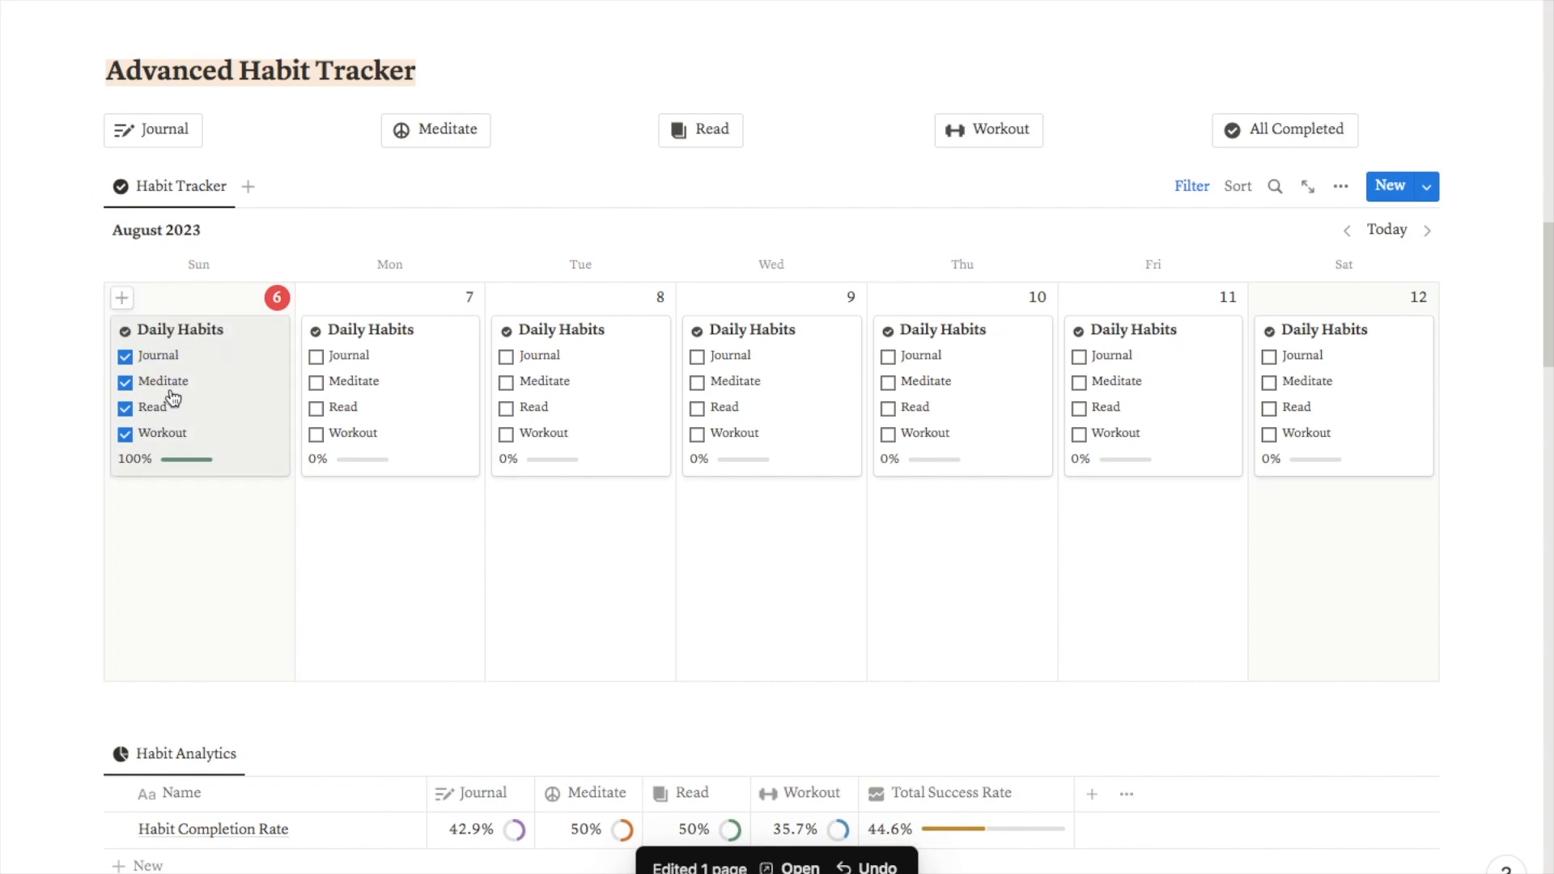
mouse_move(180, 470)
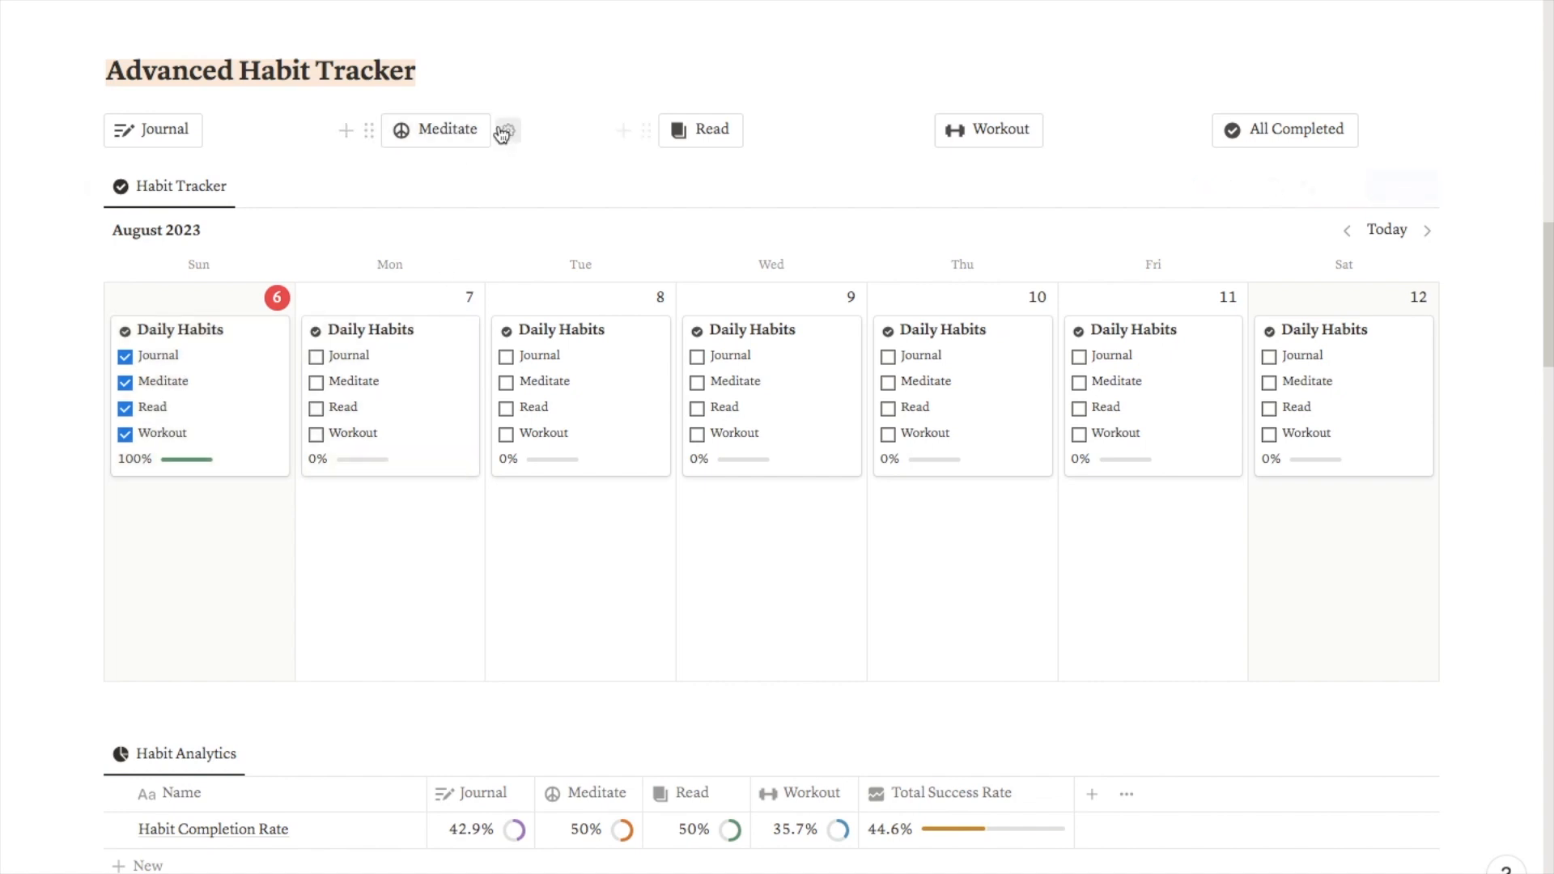
- Check off Journal on the August 7, 8 and 9 Daily Habits cards
scroll(804, 870, "down", 2)
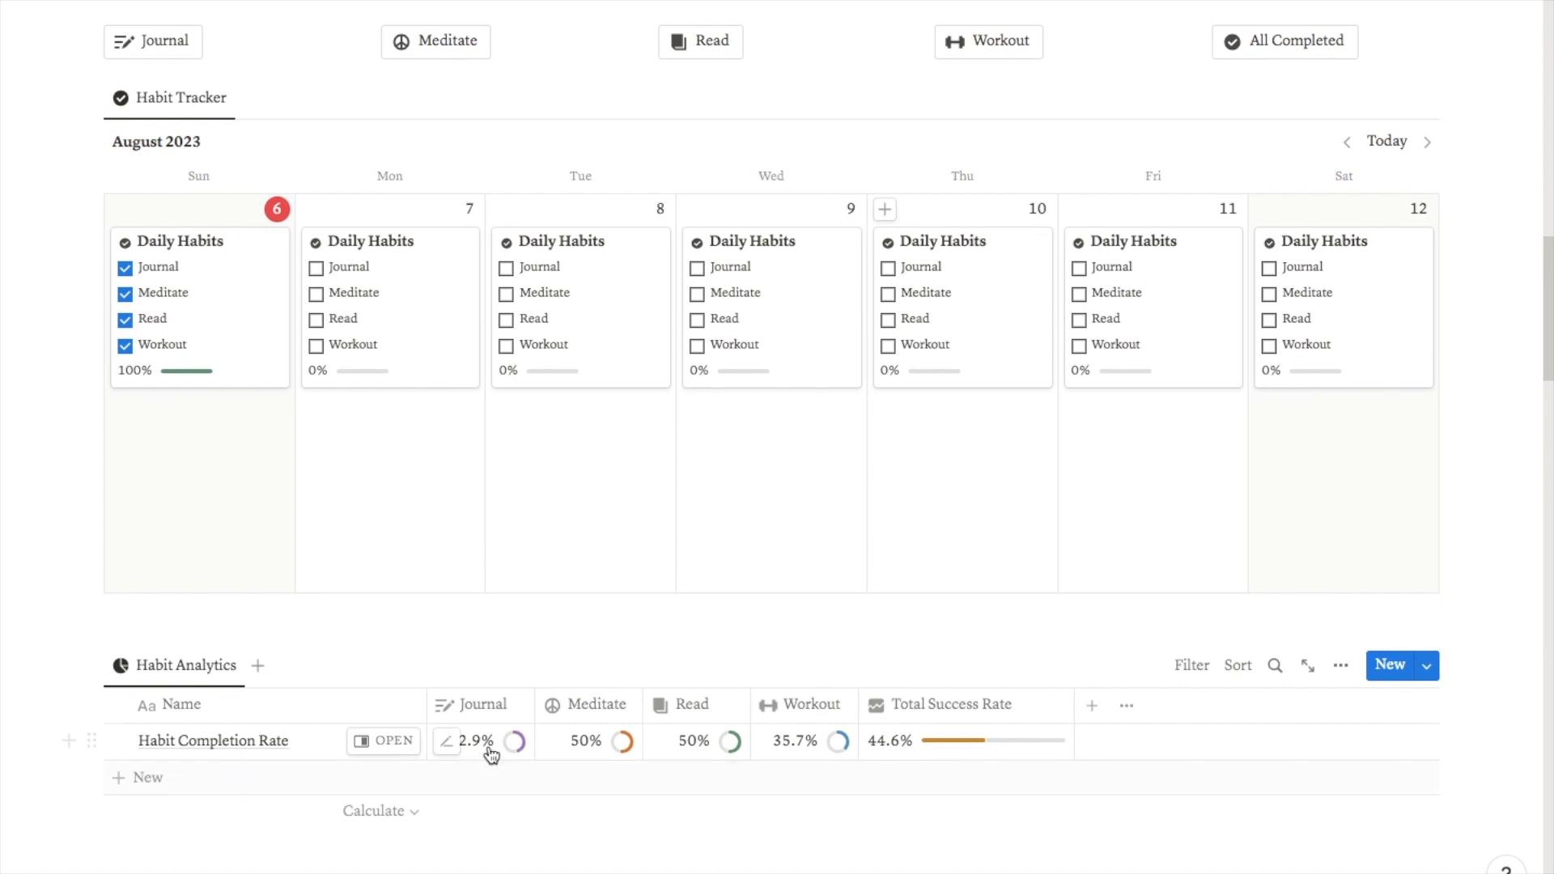
left_click(316, 268)
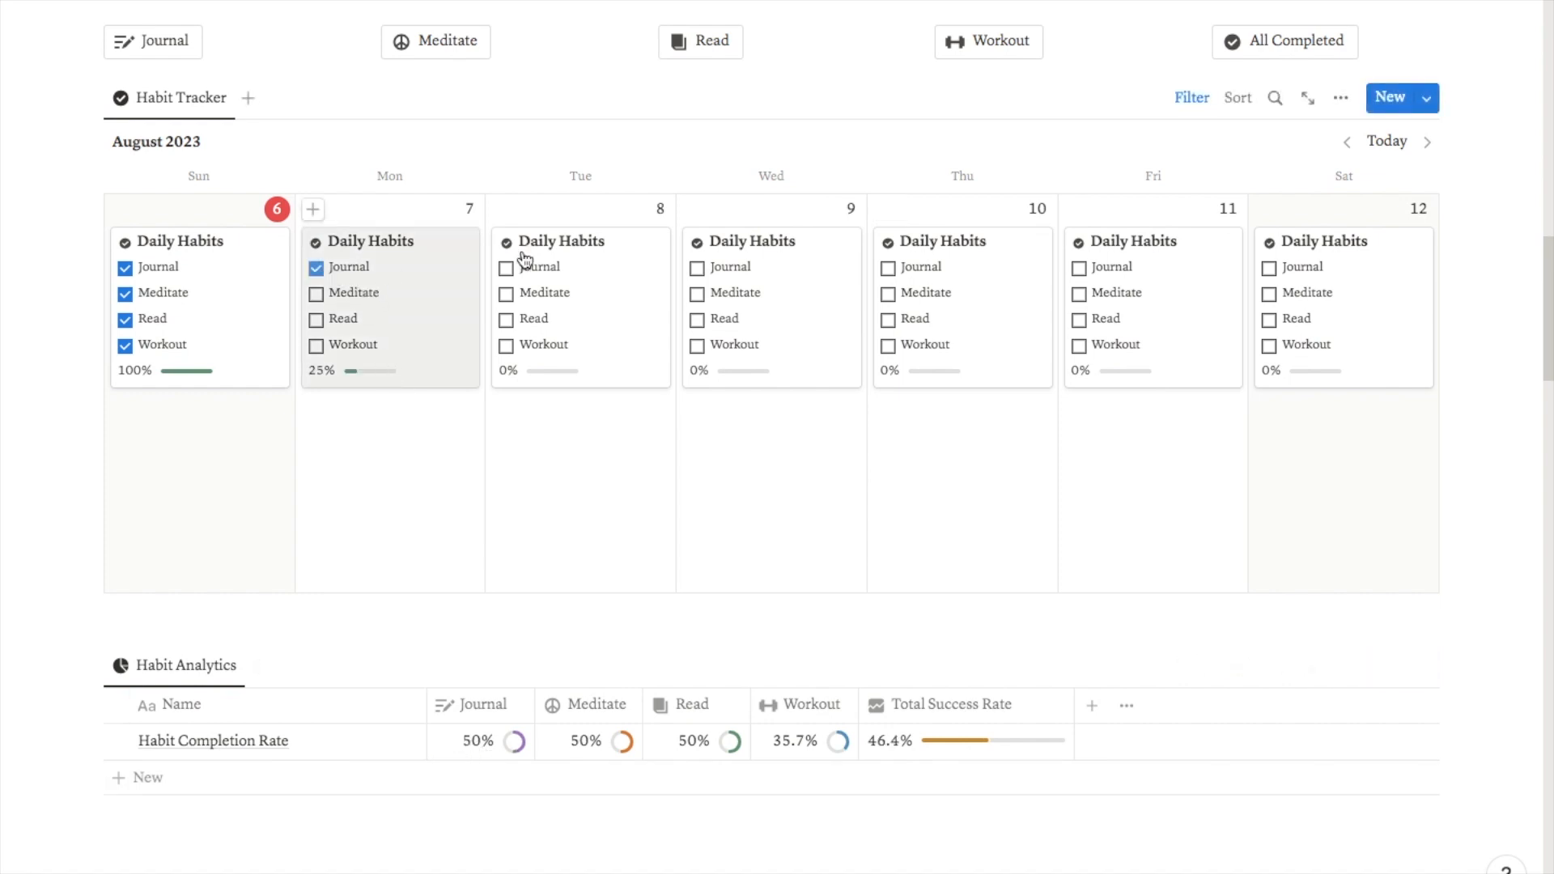
left_click(506, 268)
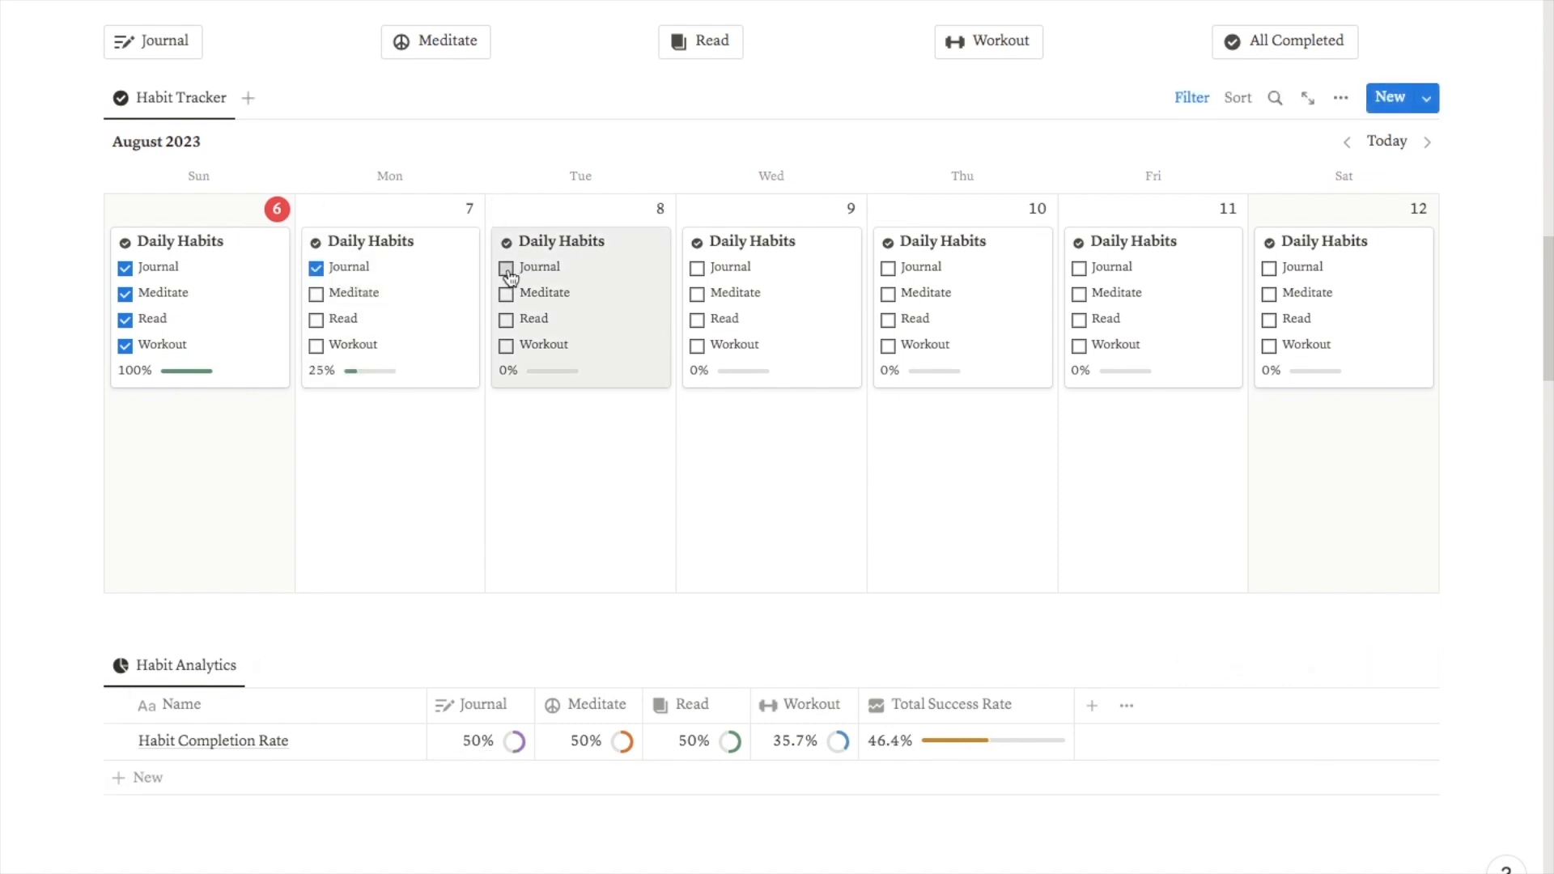
left_click(697, 268)
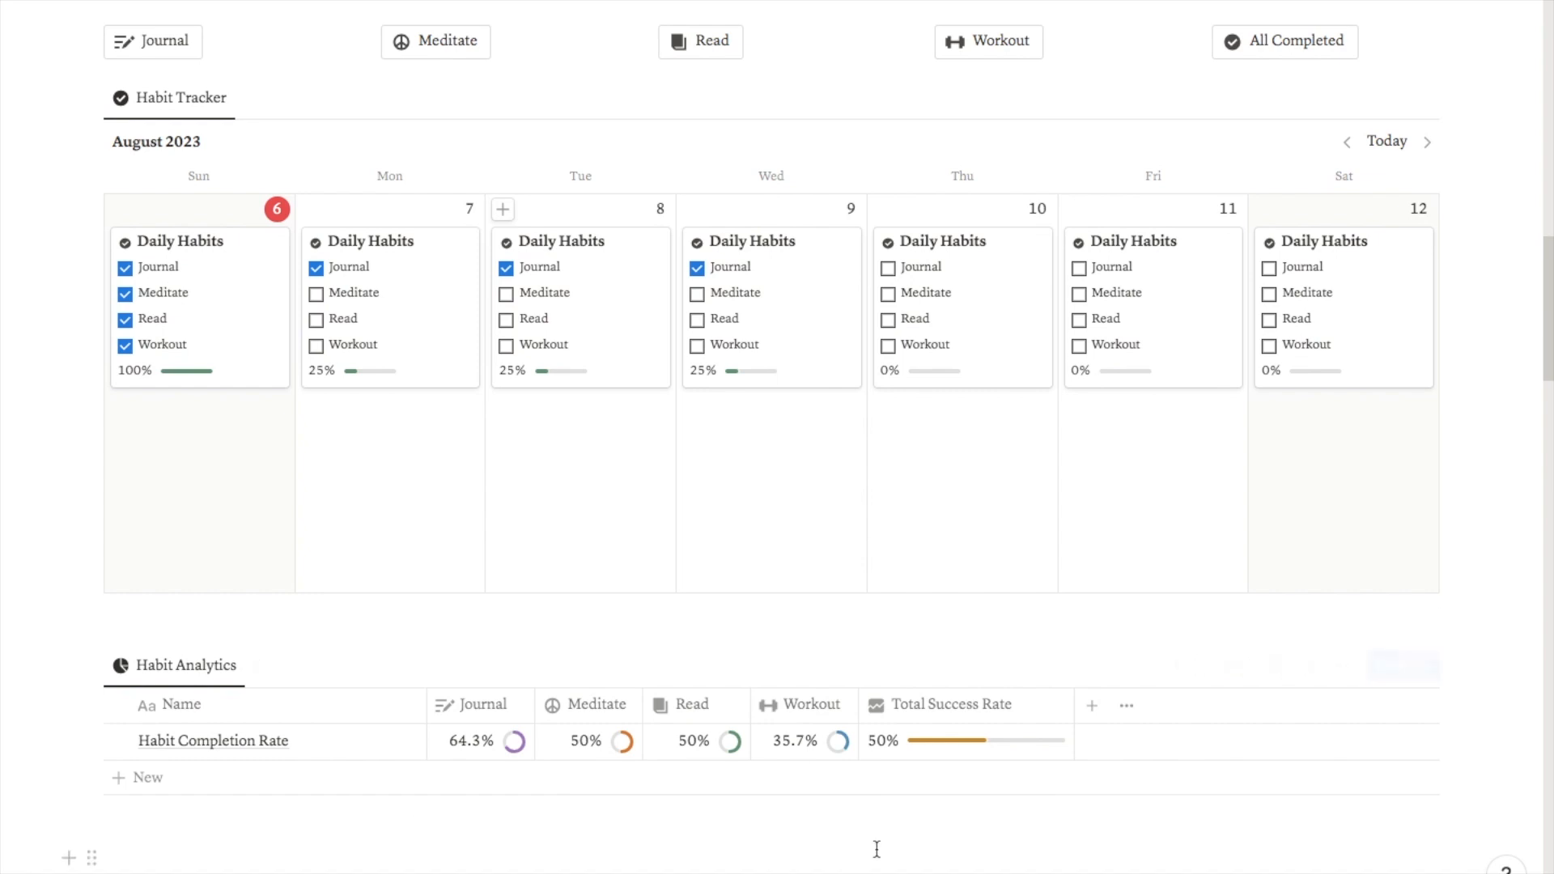
- Insert an inline database on the empty line below the existing simple habit tracker table
scroll(1054, 645, "up", 10)
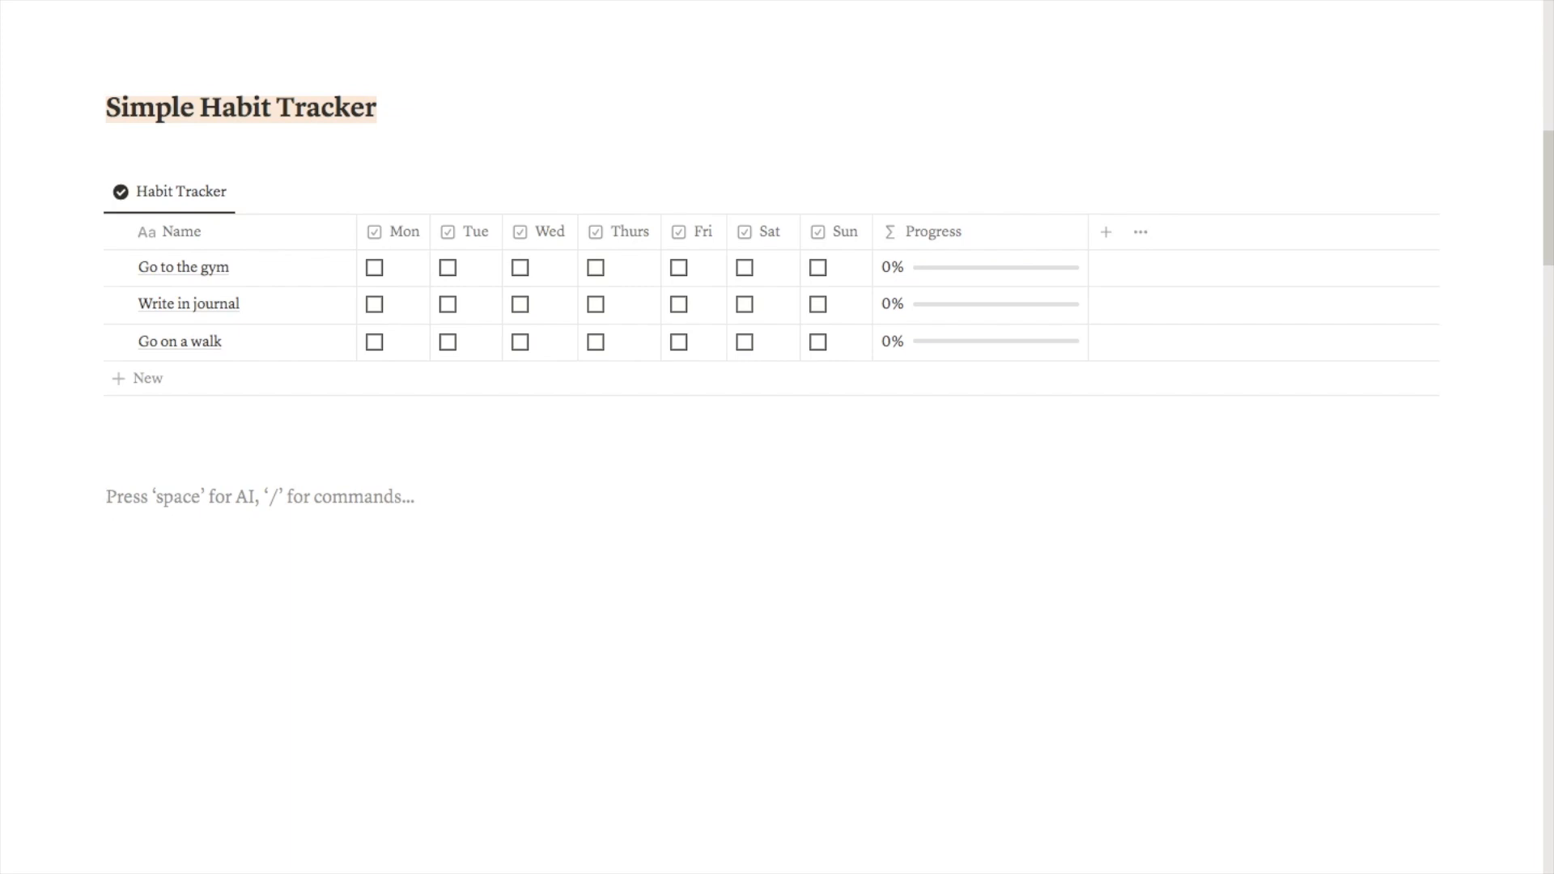
type("/data")
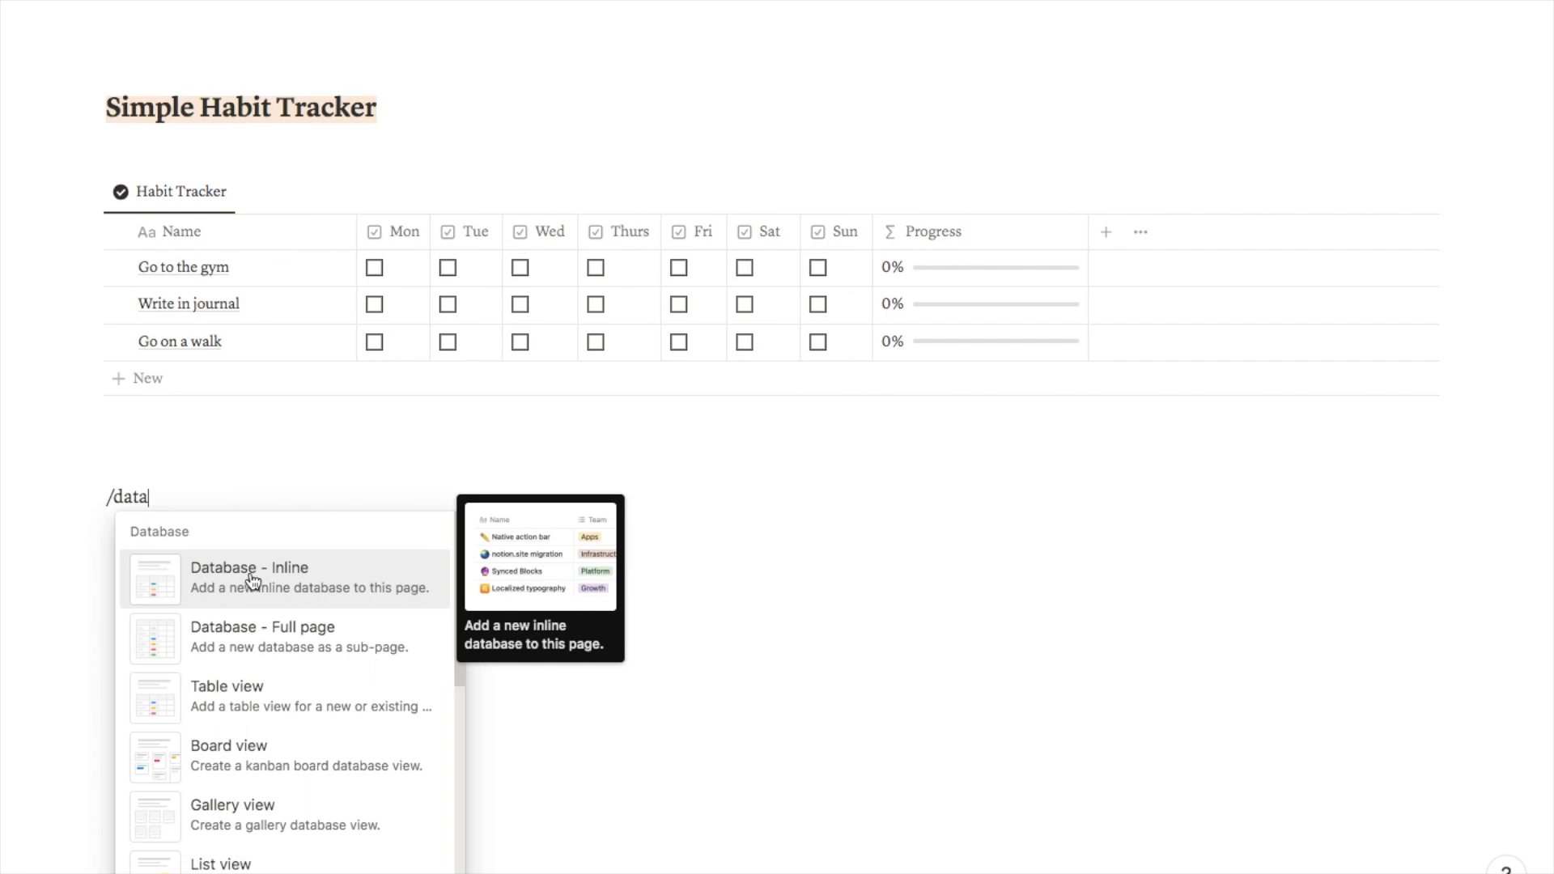
left_click(332, 581)
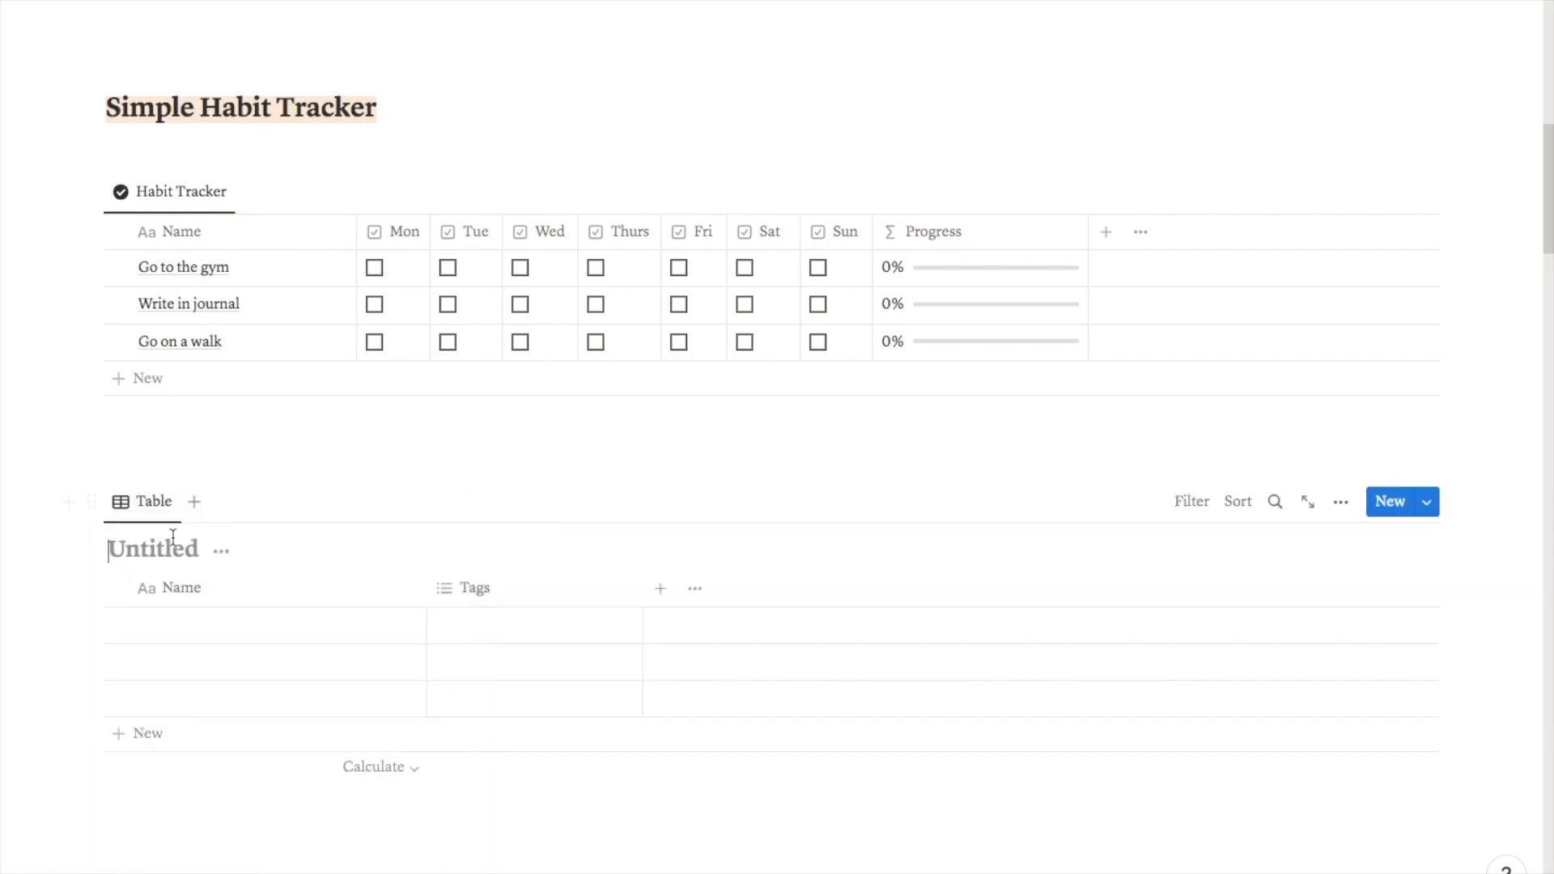
- Title the new inline database Simple Habit Tracker and hide the database title
type("Simple Habit Tracker")
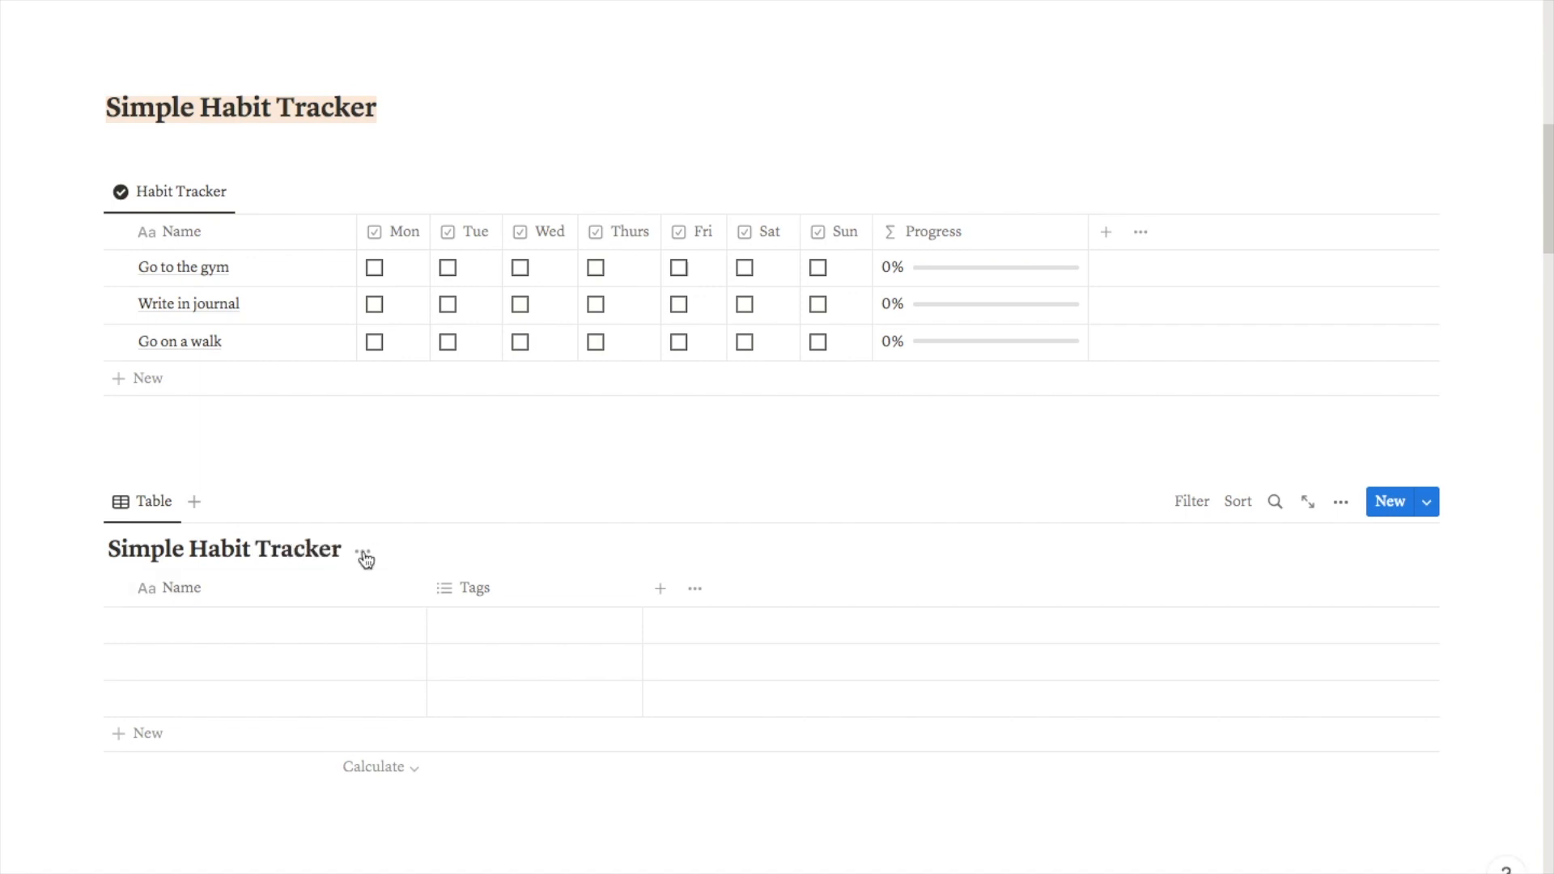
left_click(363, 552)
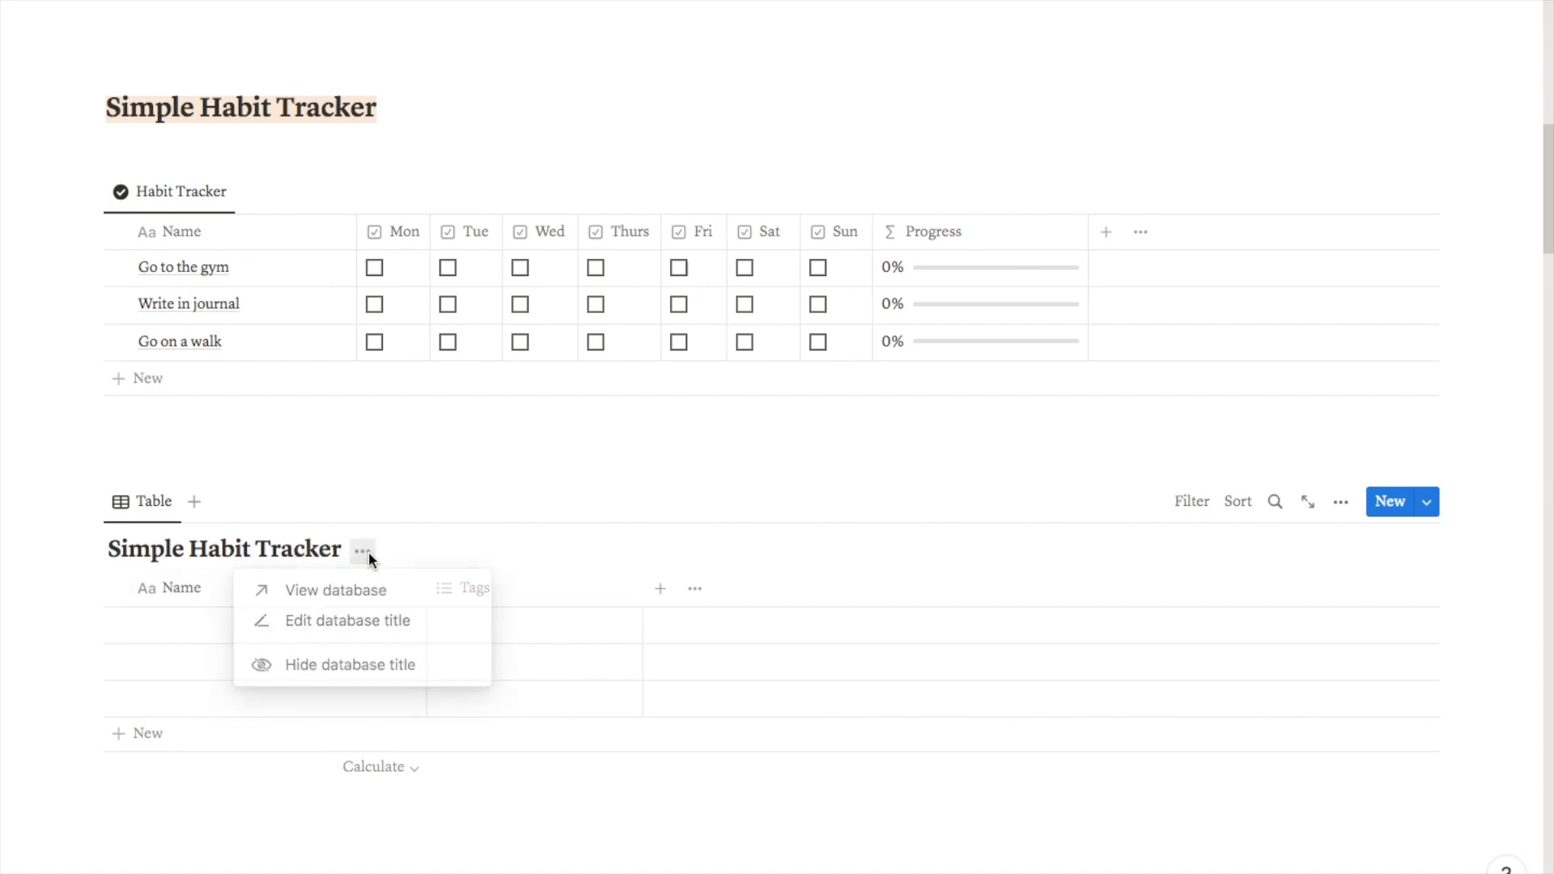
left_click(340, 670)
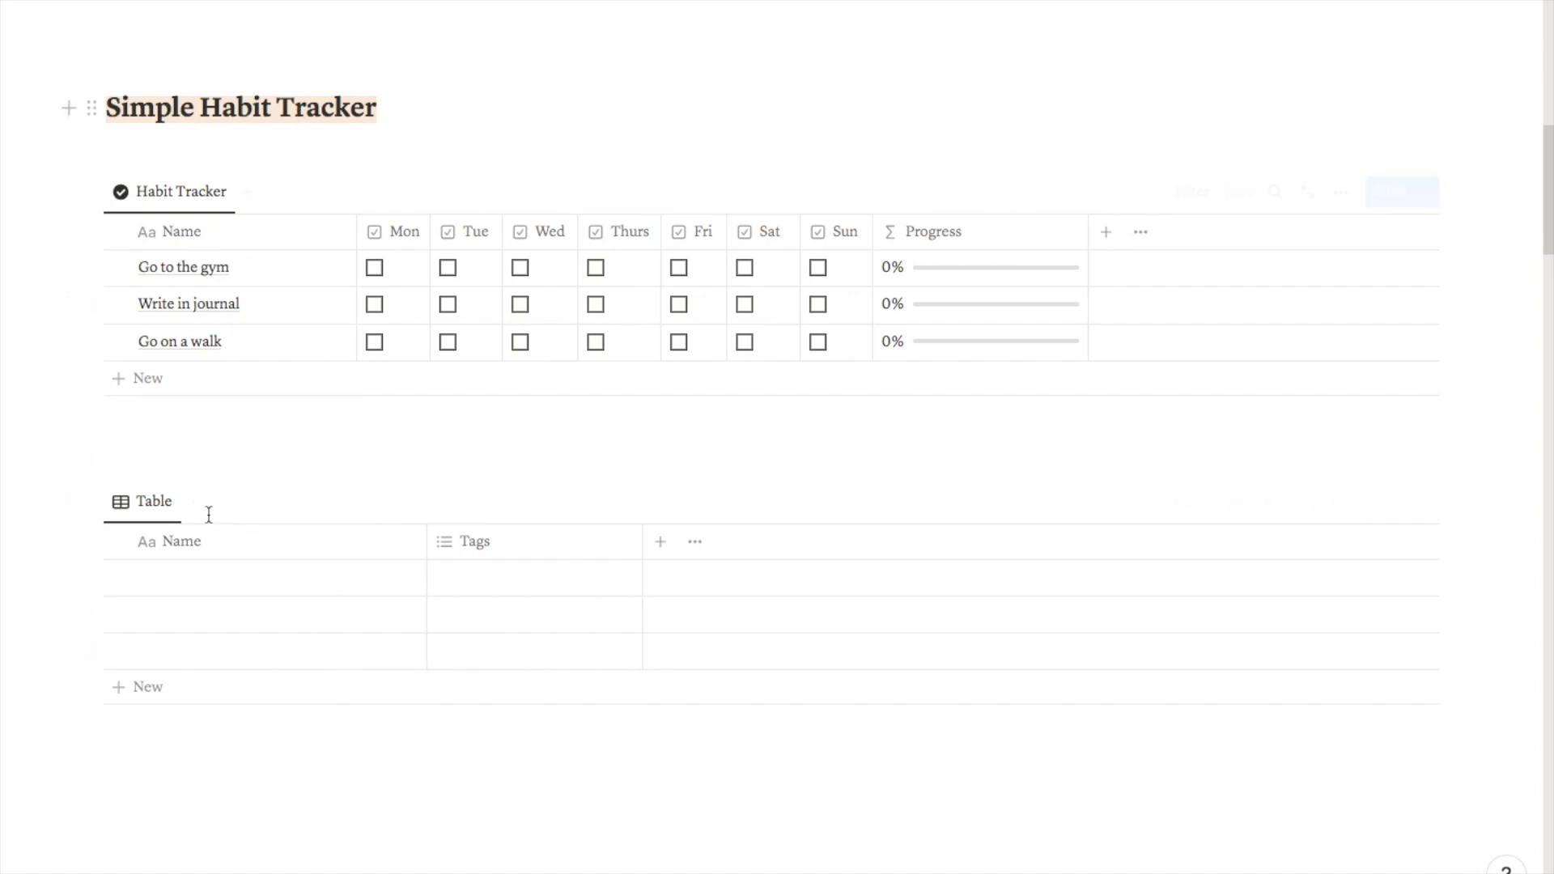
- Rename the new database's table view to Habit Tracker and give it the filled circle check-mark icon
left_click(162, 507)
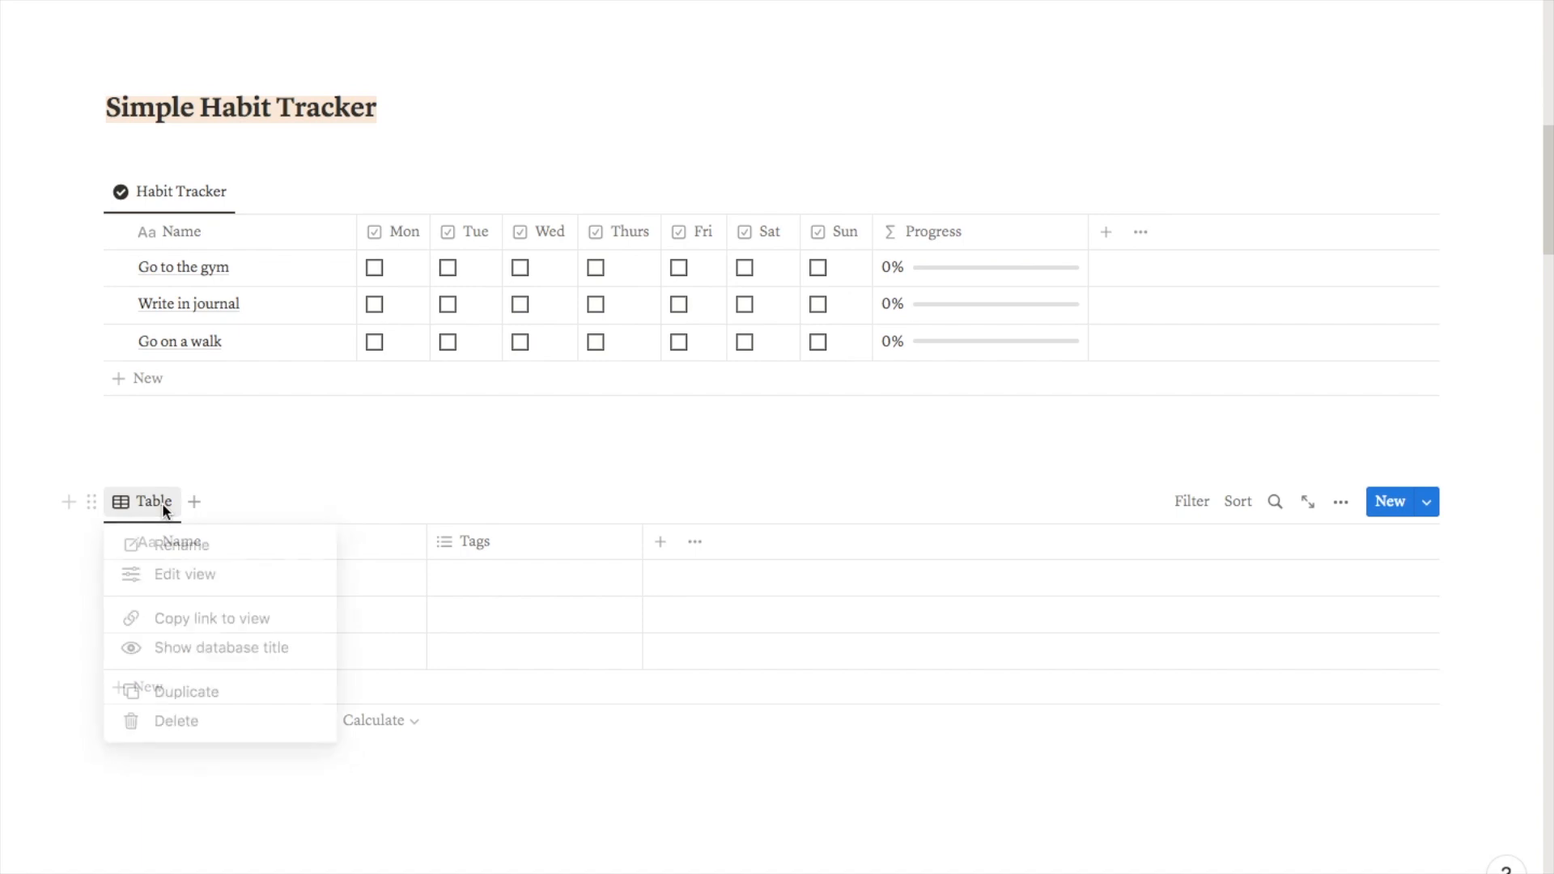
left_click(179, 547)
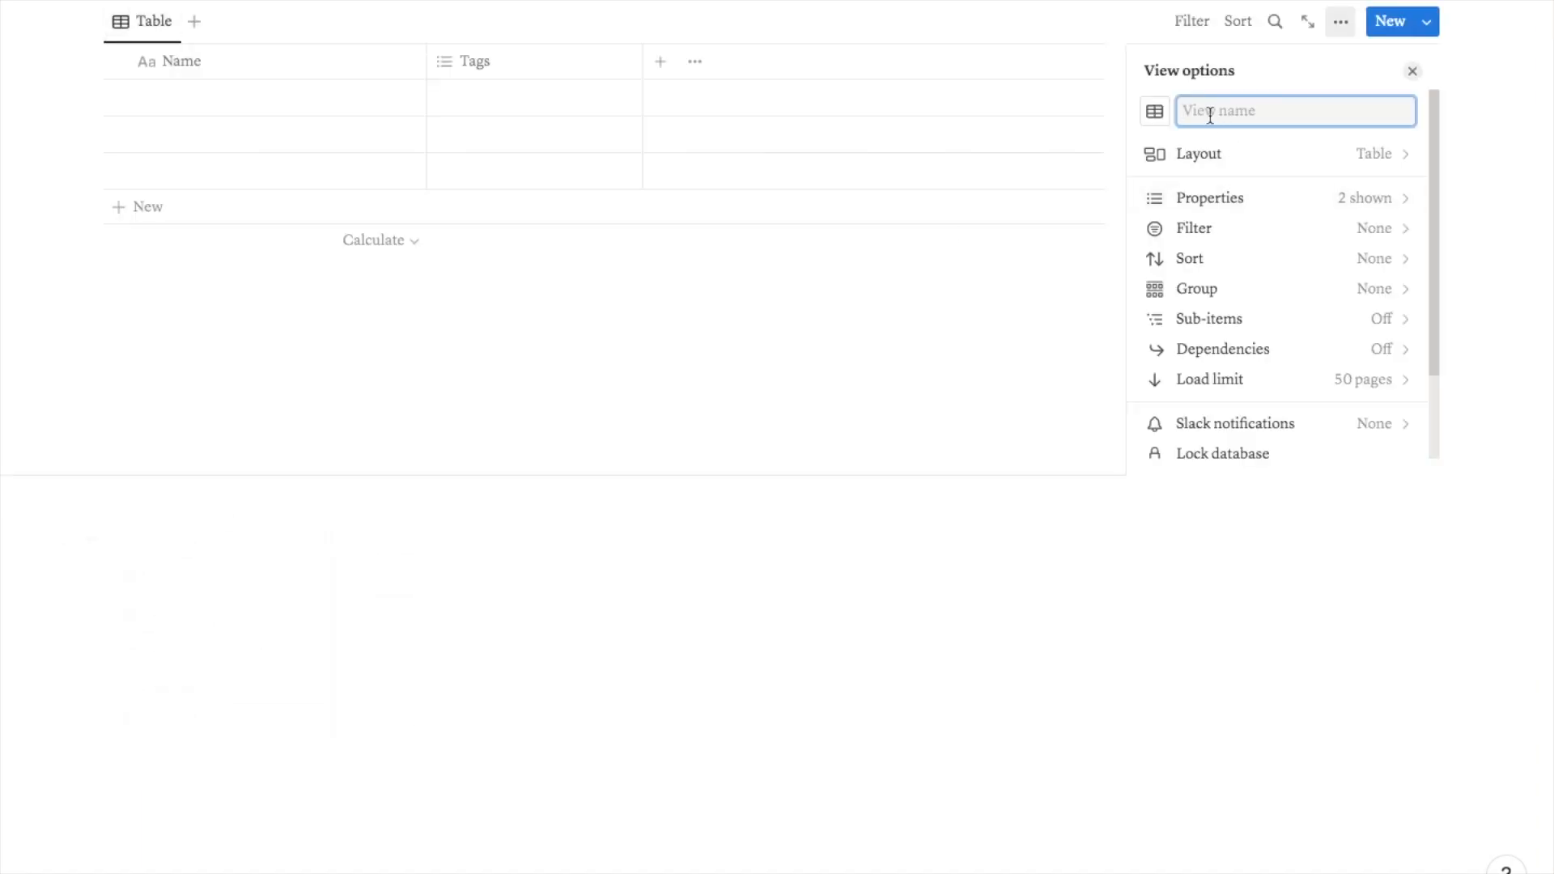
type("Habit Tracker")
key("Return")
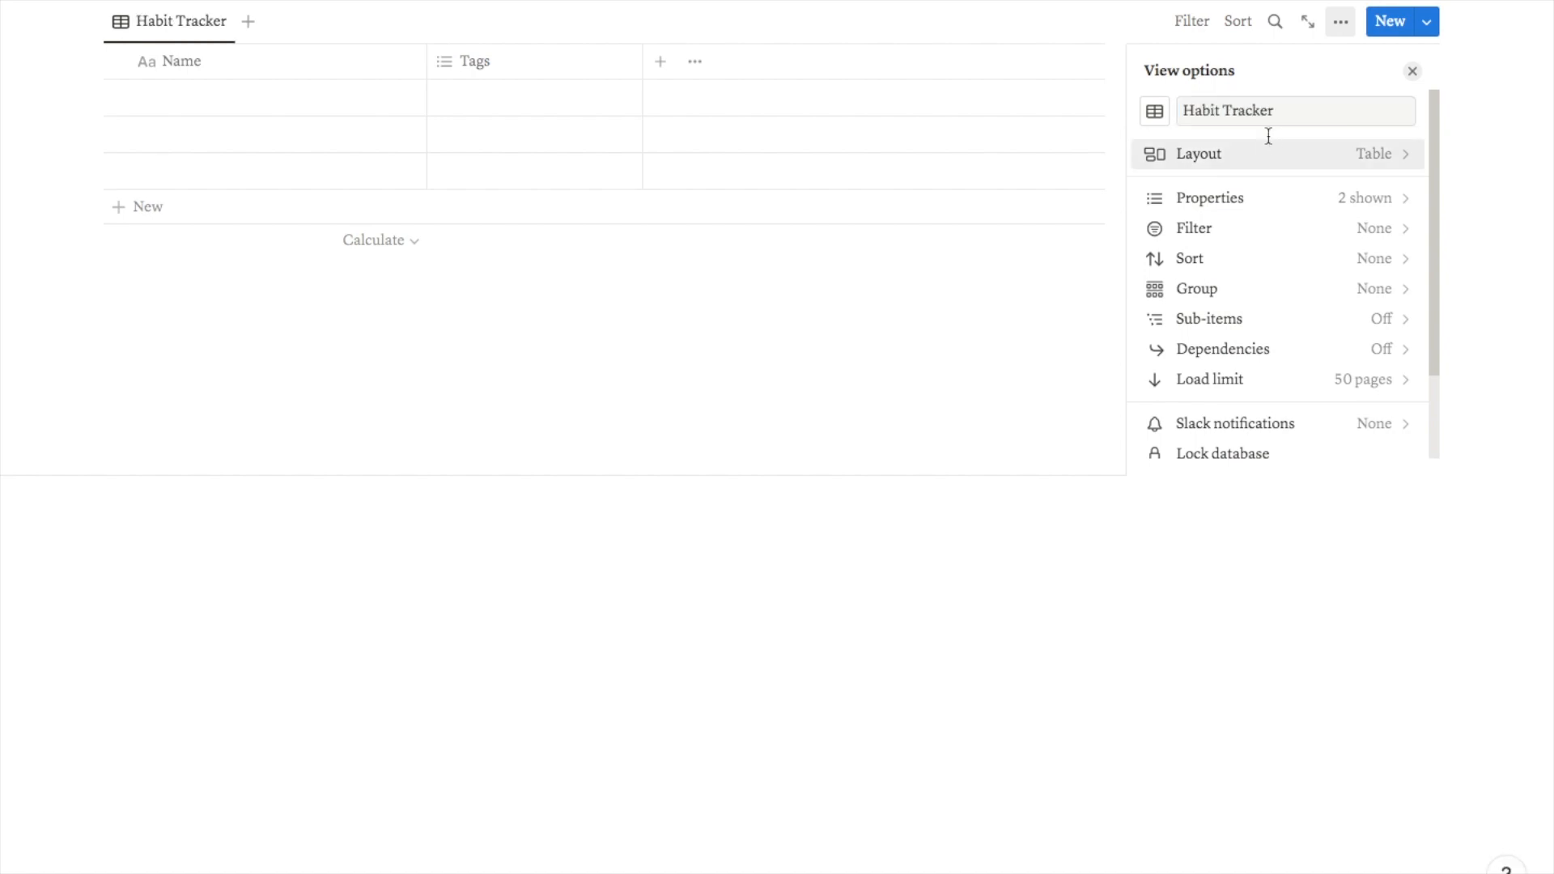
left_click(1155, 113)
left_click(1103, 277)
left_click(1413, 71)
scroll(542, 662, "up", 5)
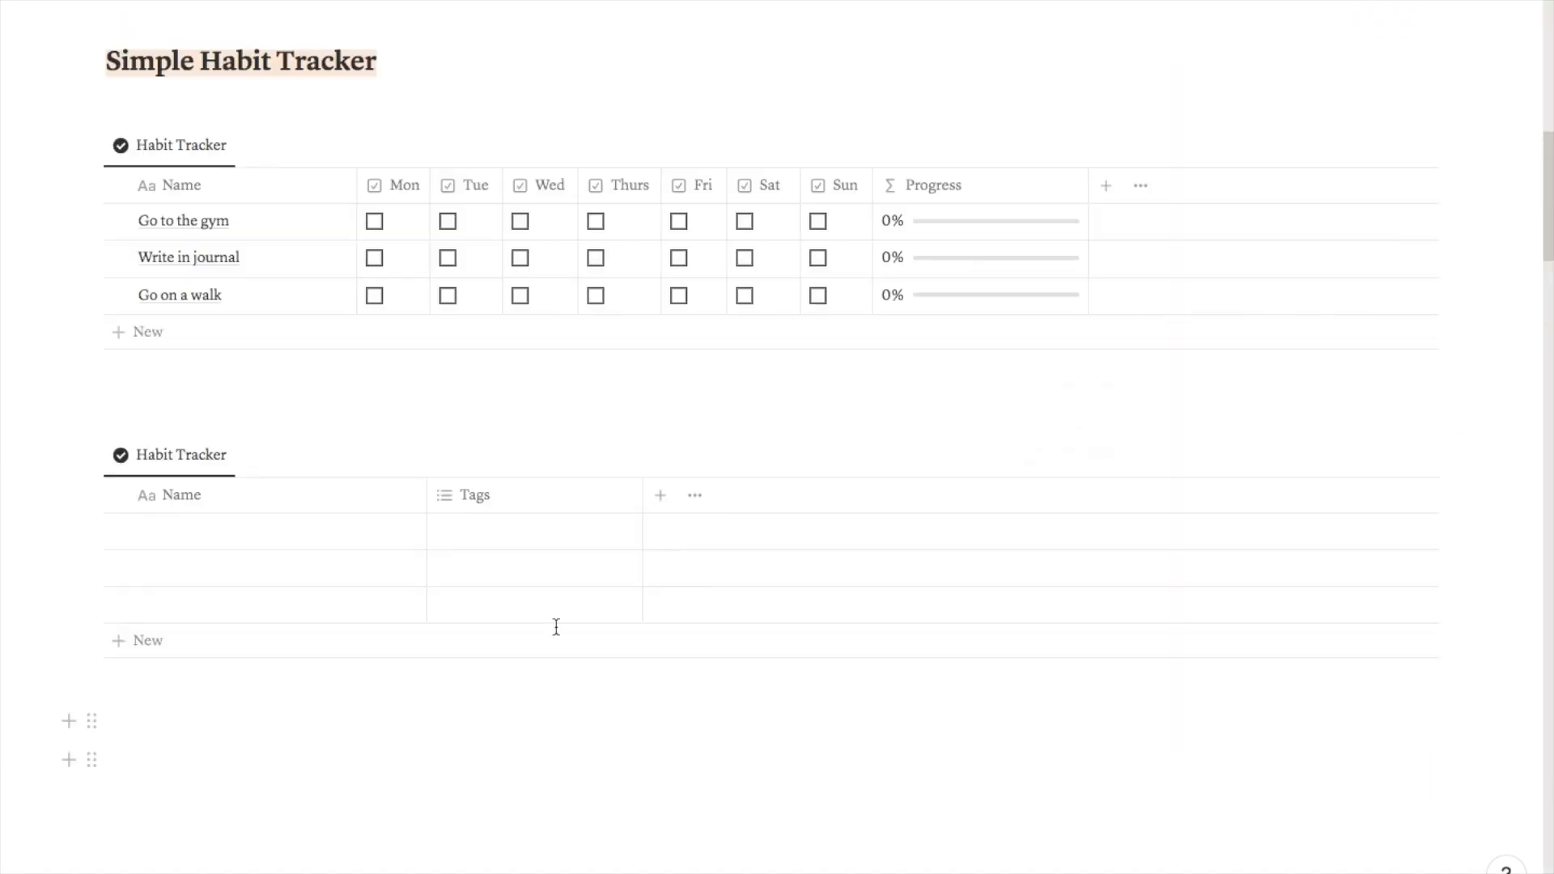
- Delete the Tags property from the new habit tracker database
left_click(504, 499)
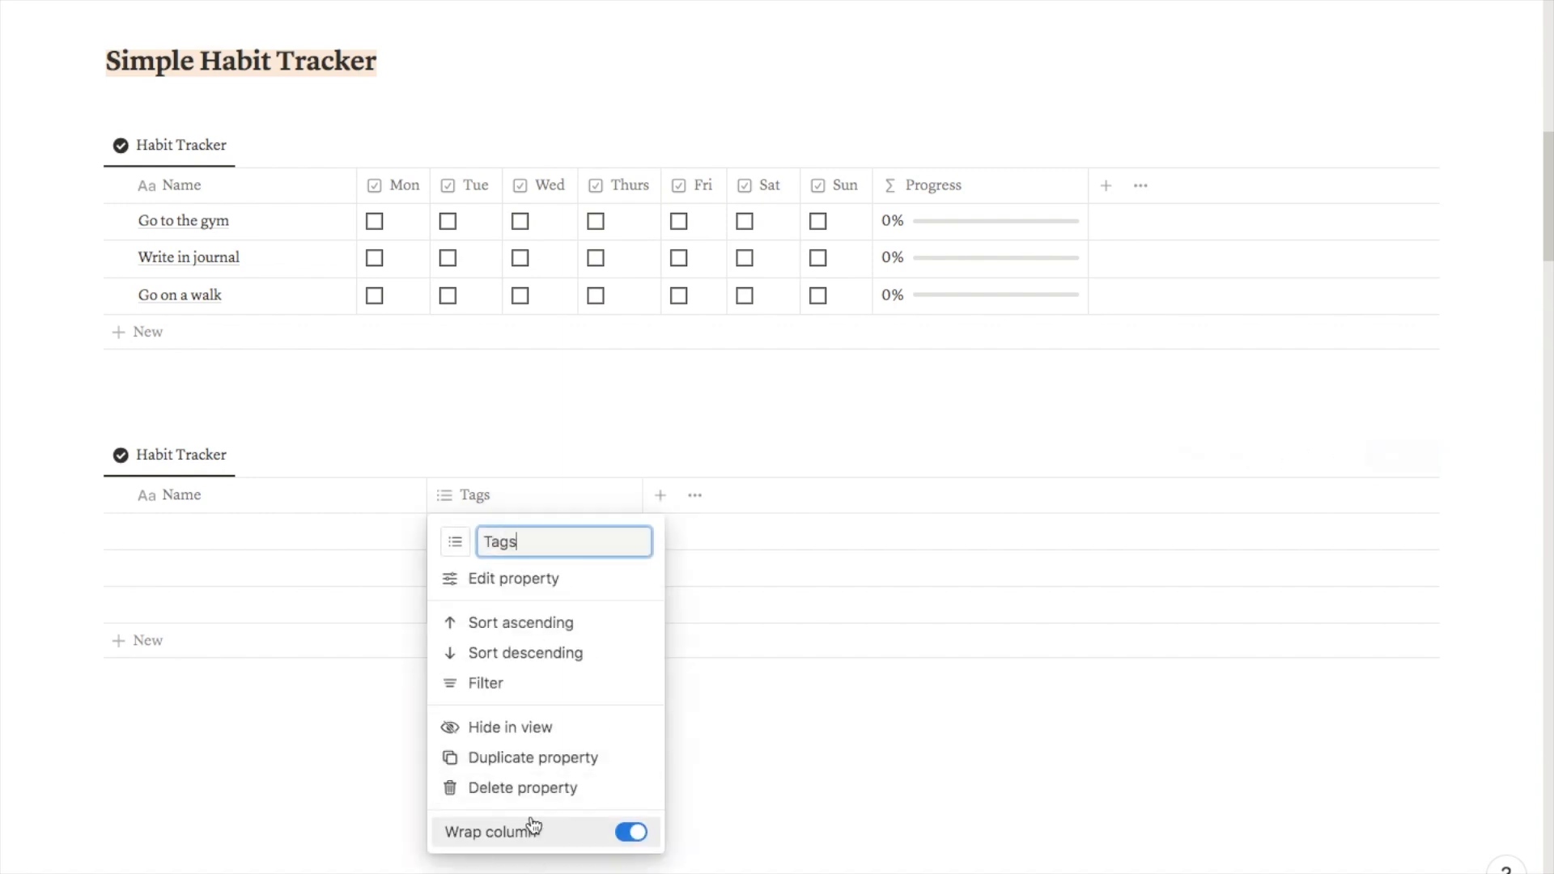
left_click(531, 790)
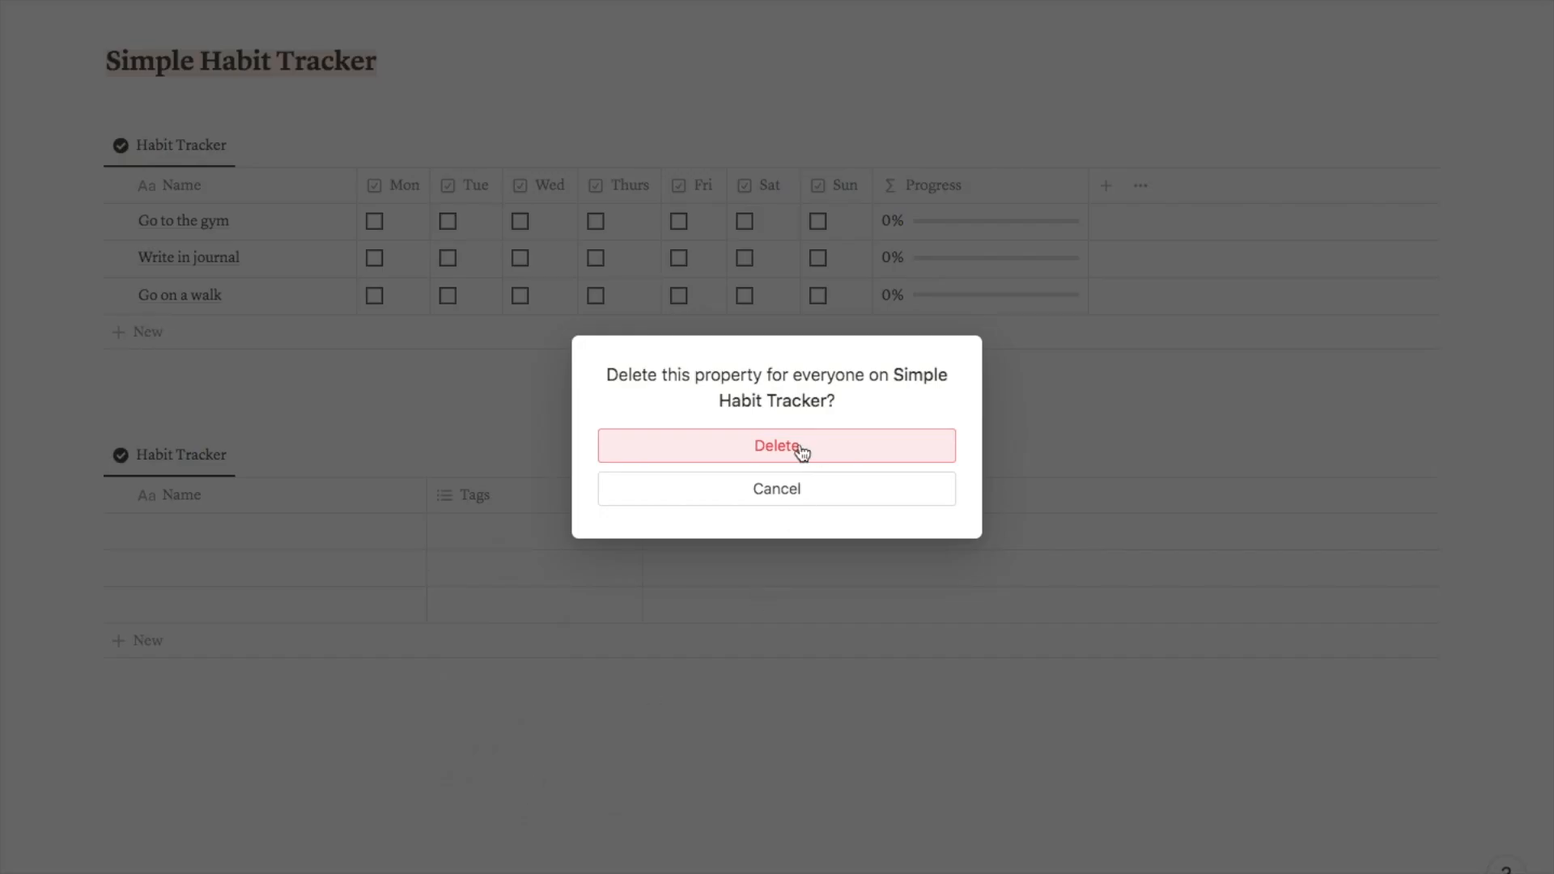
left_click(801, 452)
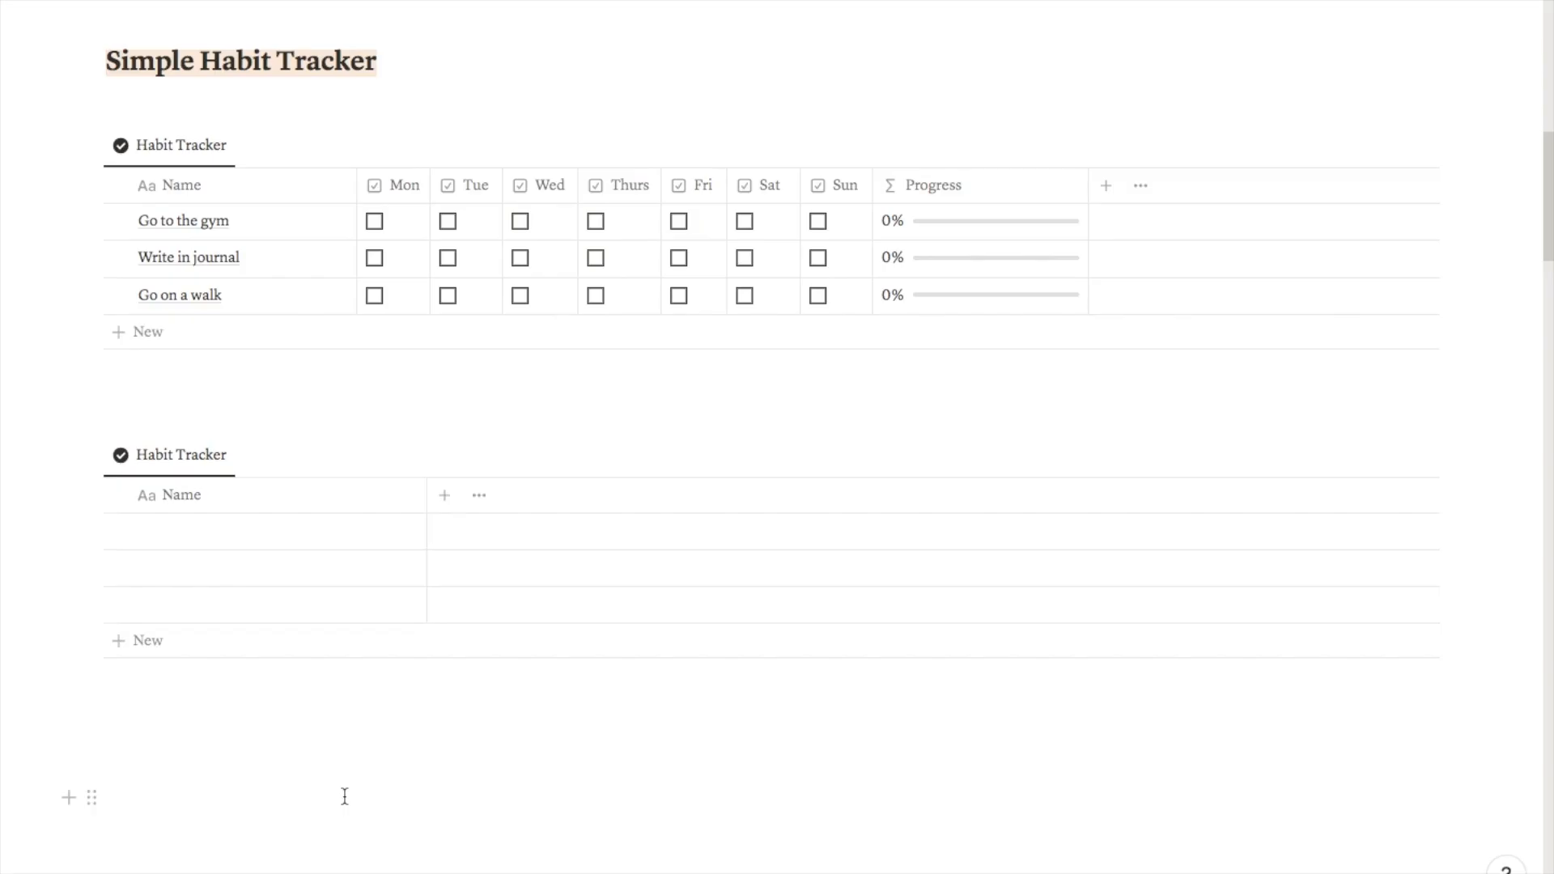
- Name the three rows of the new table Go to the gym, Write in journal and Go on a walk
left_click(202, 531)
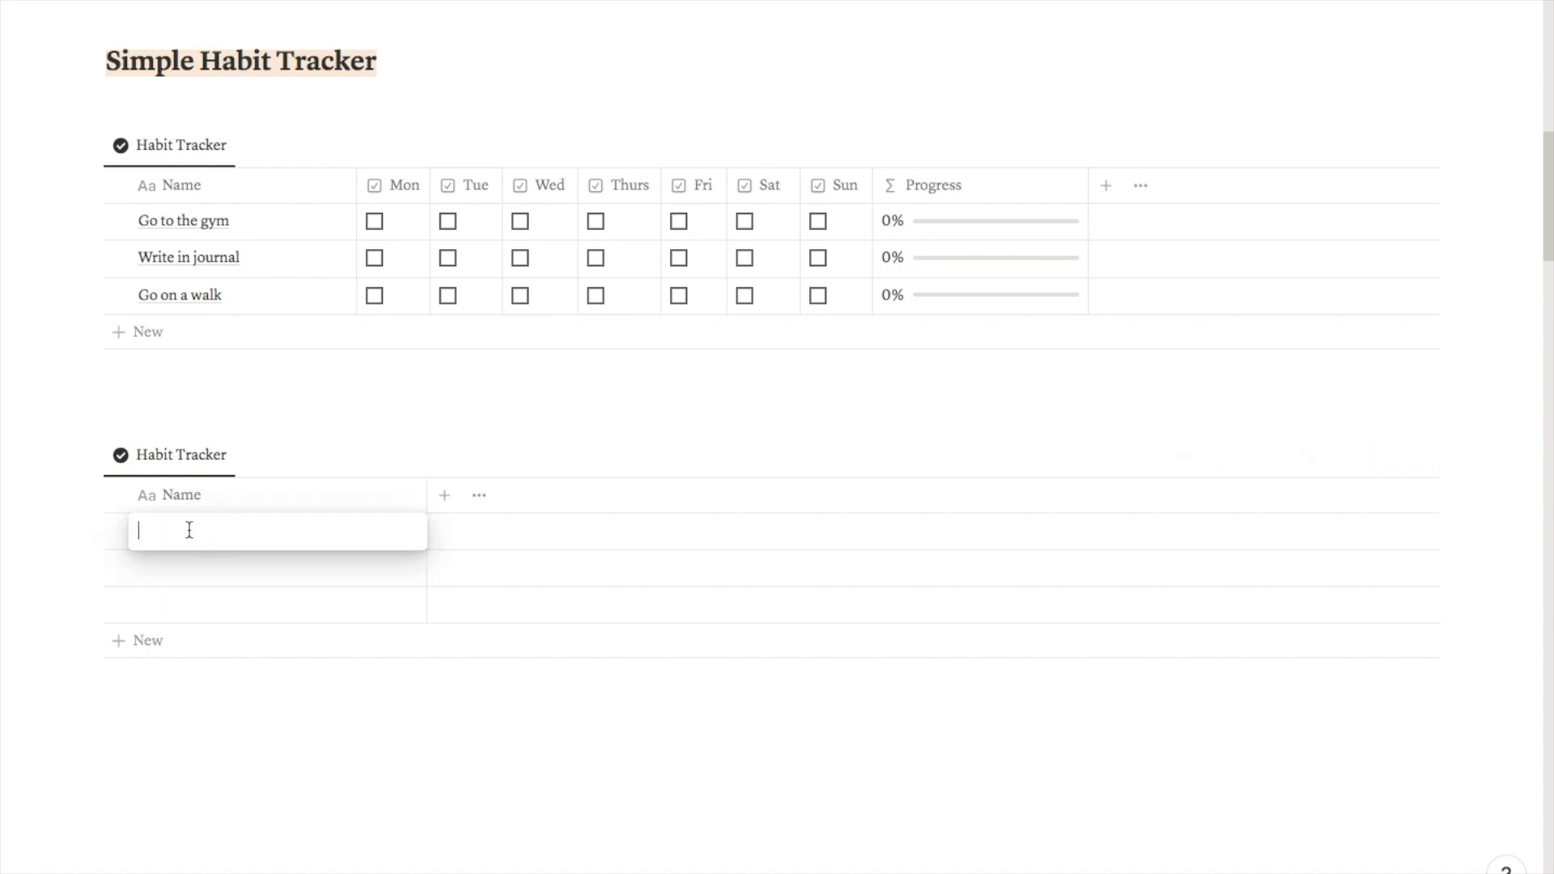
type("Go to the gym")
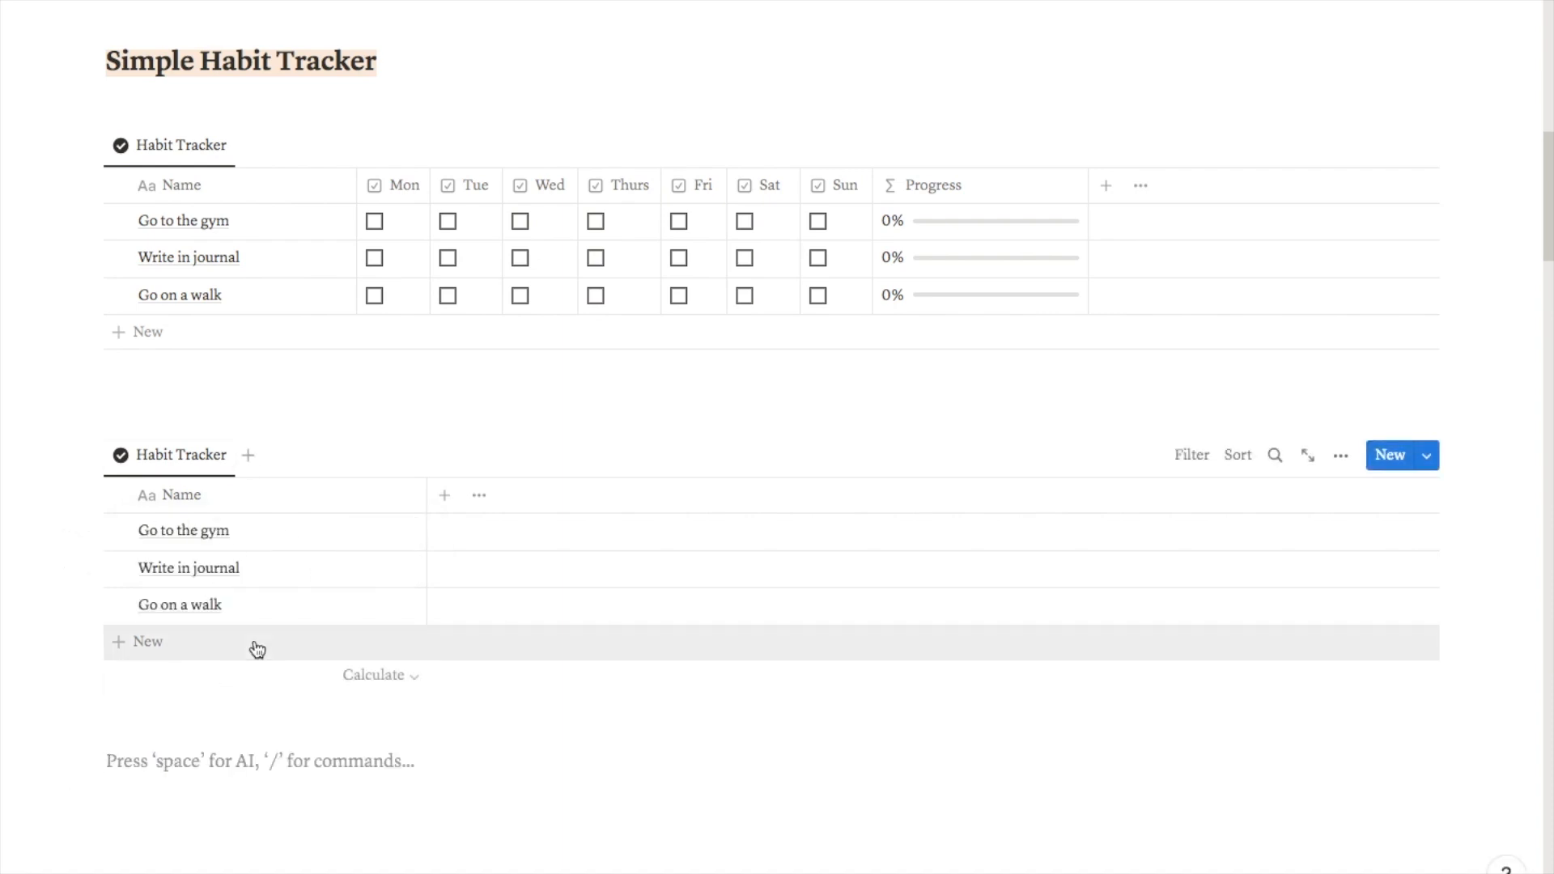
- Add a Checkbox property named Mon to the new habit tracker table
left_click(444, 495)
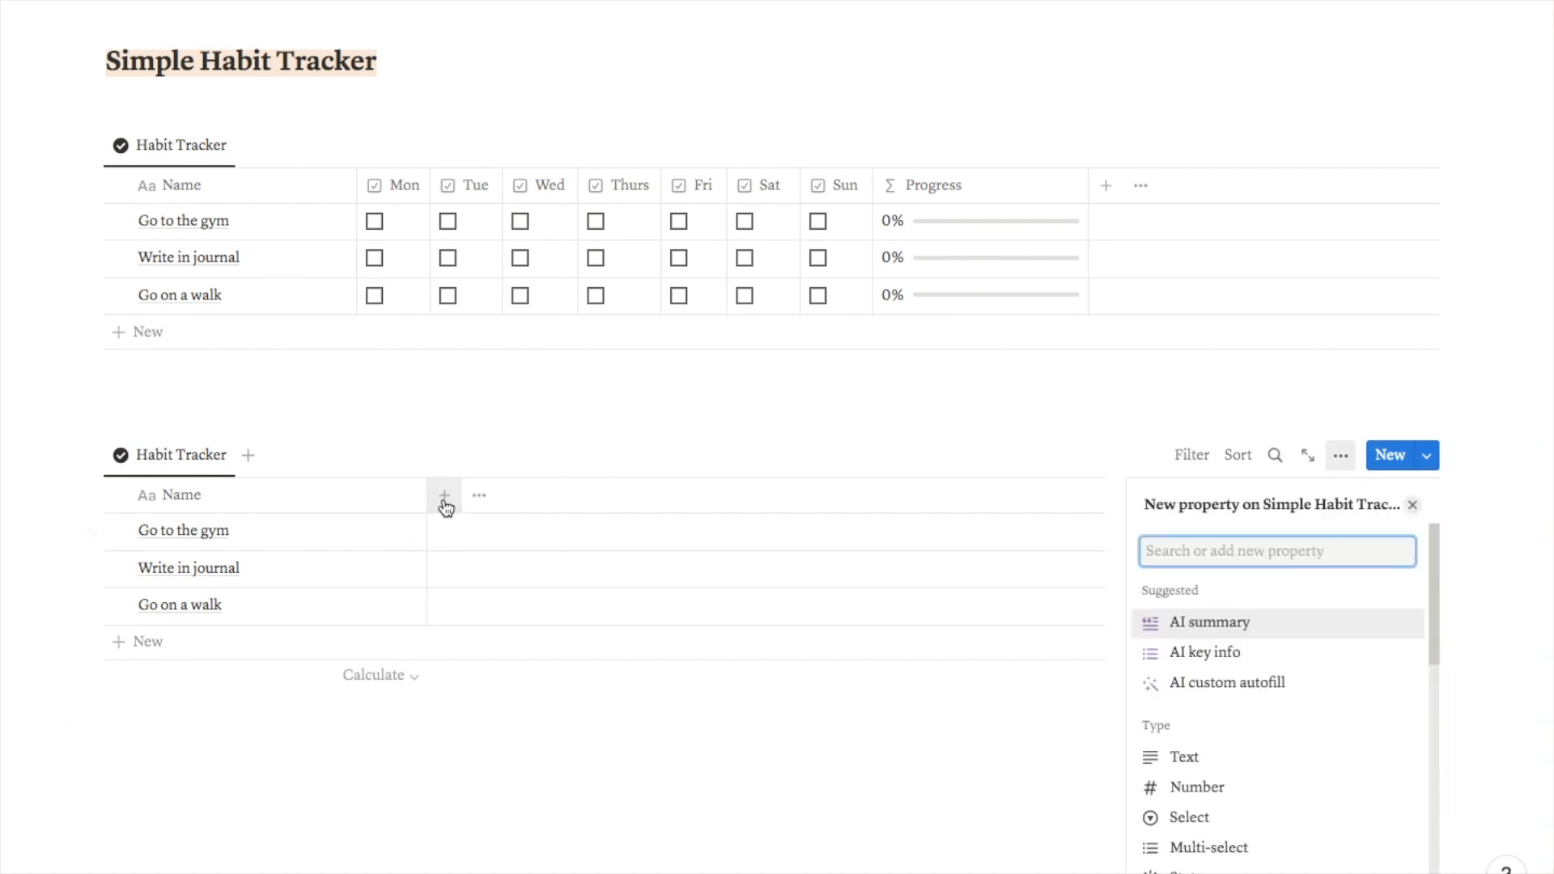
type("check")
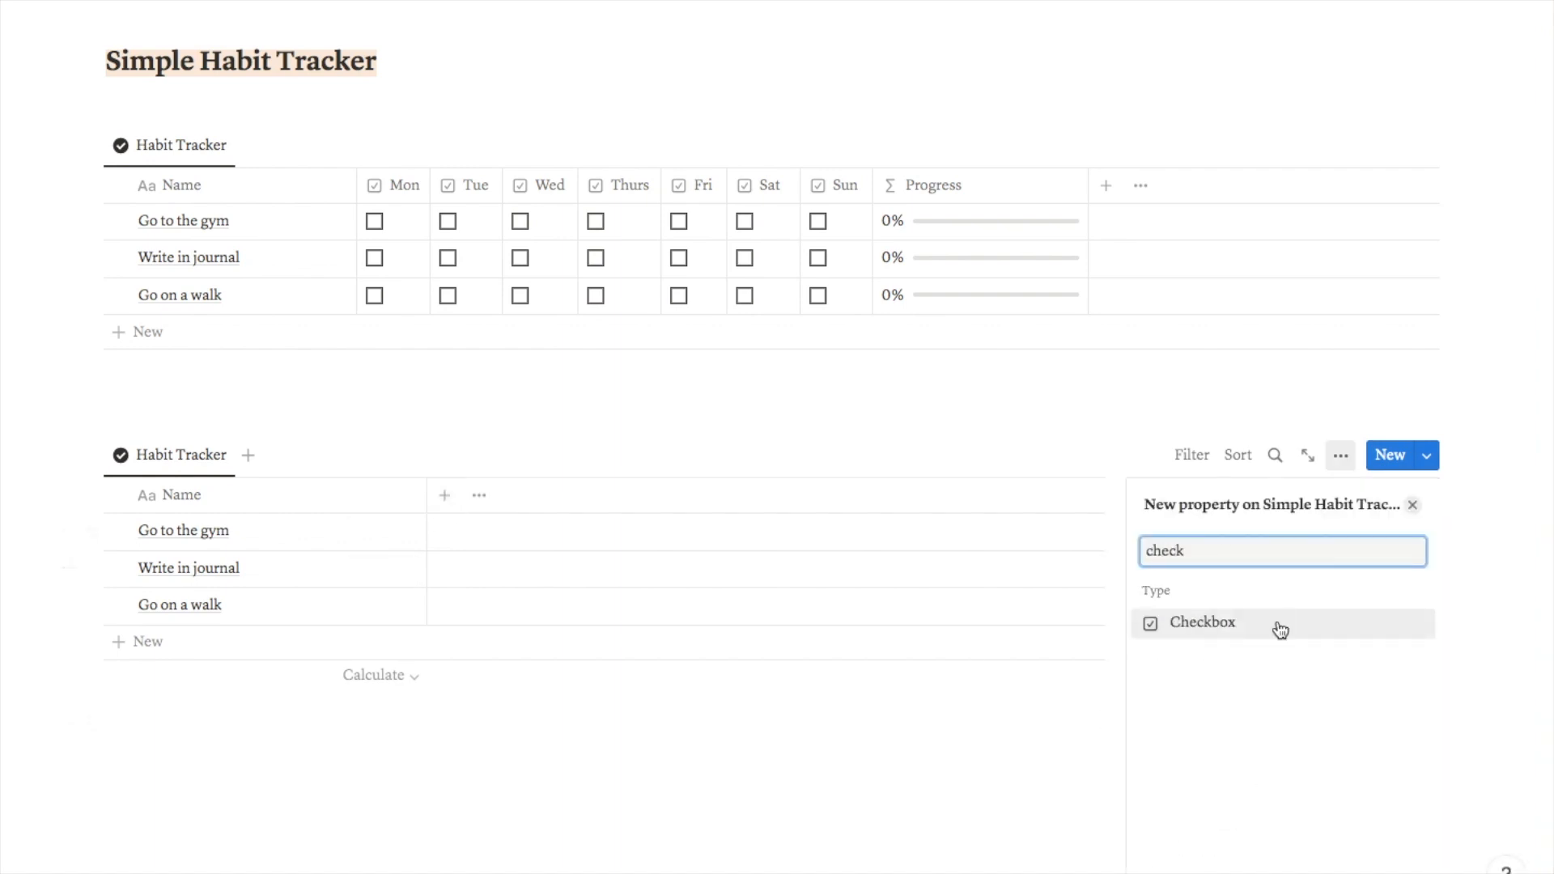
left_click(1228, 626)
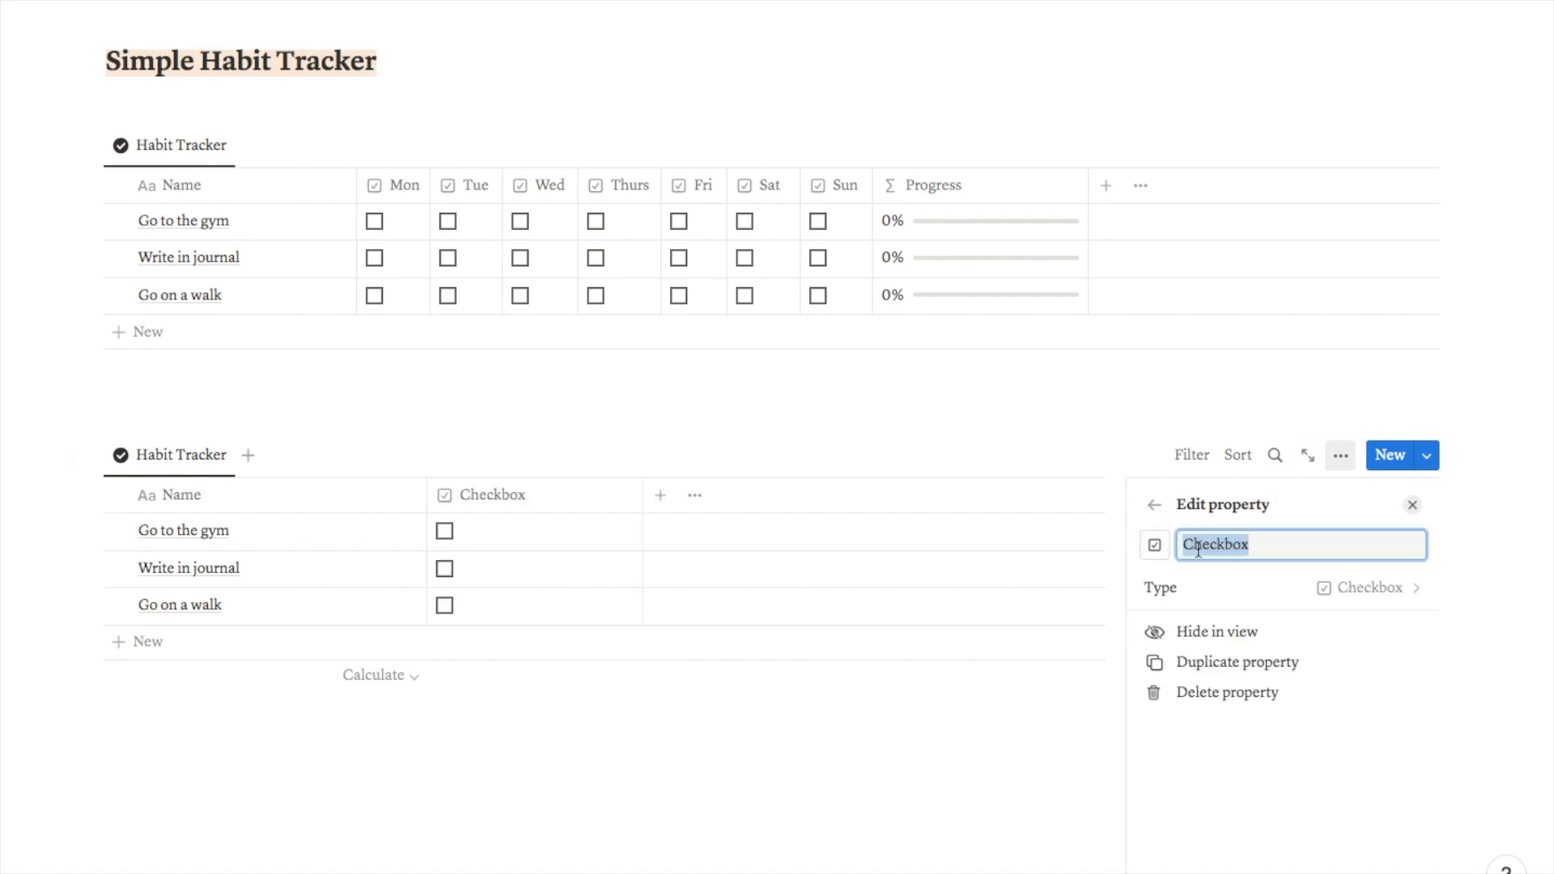
type("Mon")
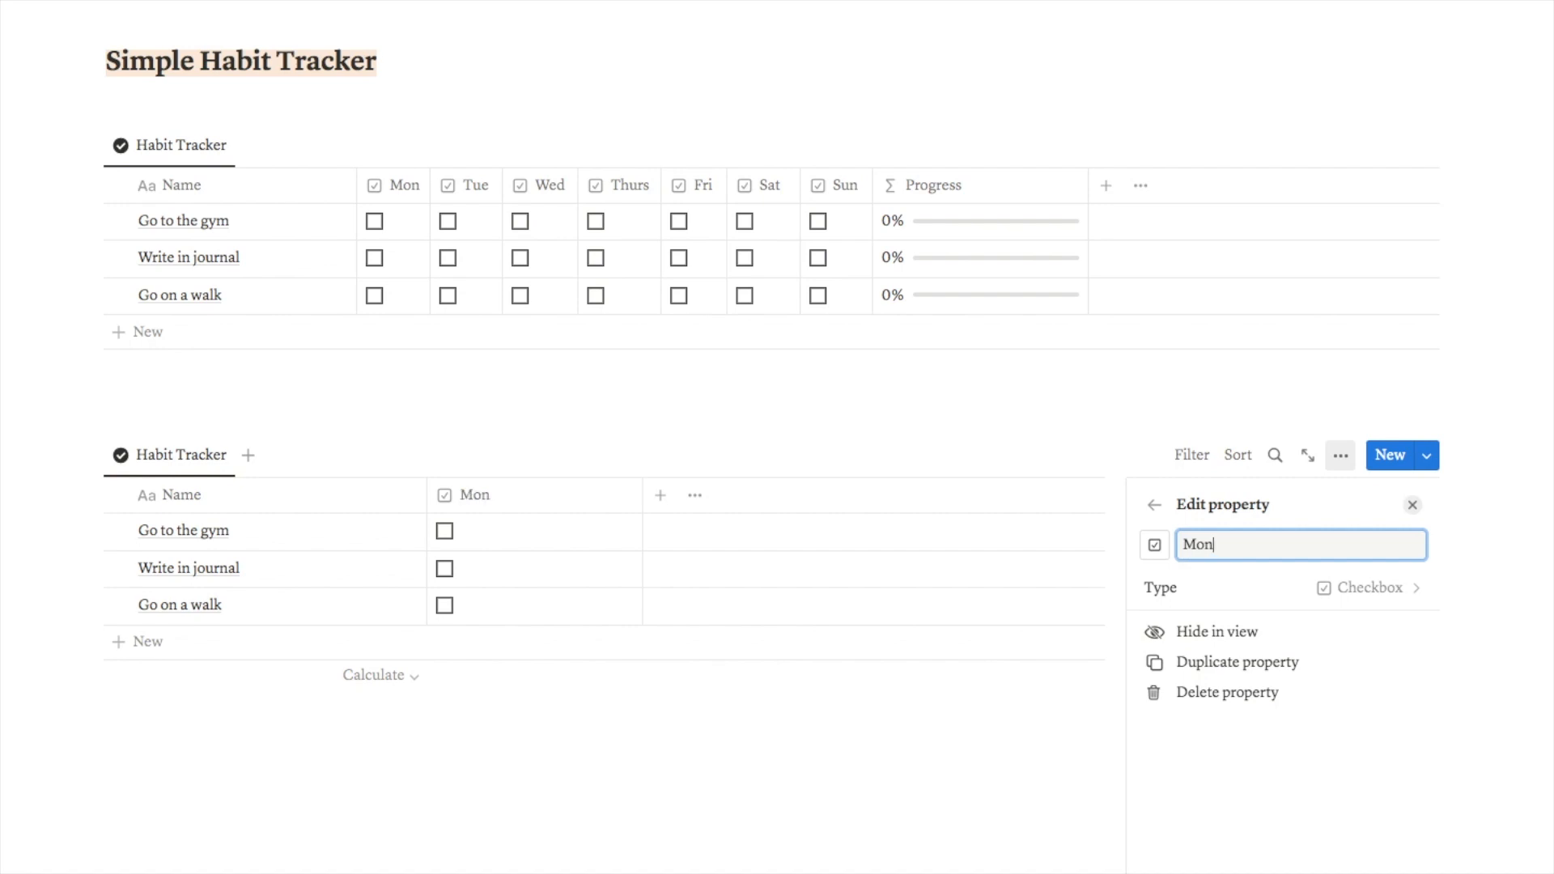
- Narrow the Mon column to fit its heading and duplicate the property until the new table has seven checkbox columns
left_click(1411, 506)
left_click_drag(638, 498, 511, 515)
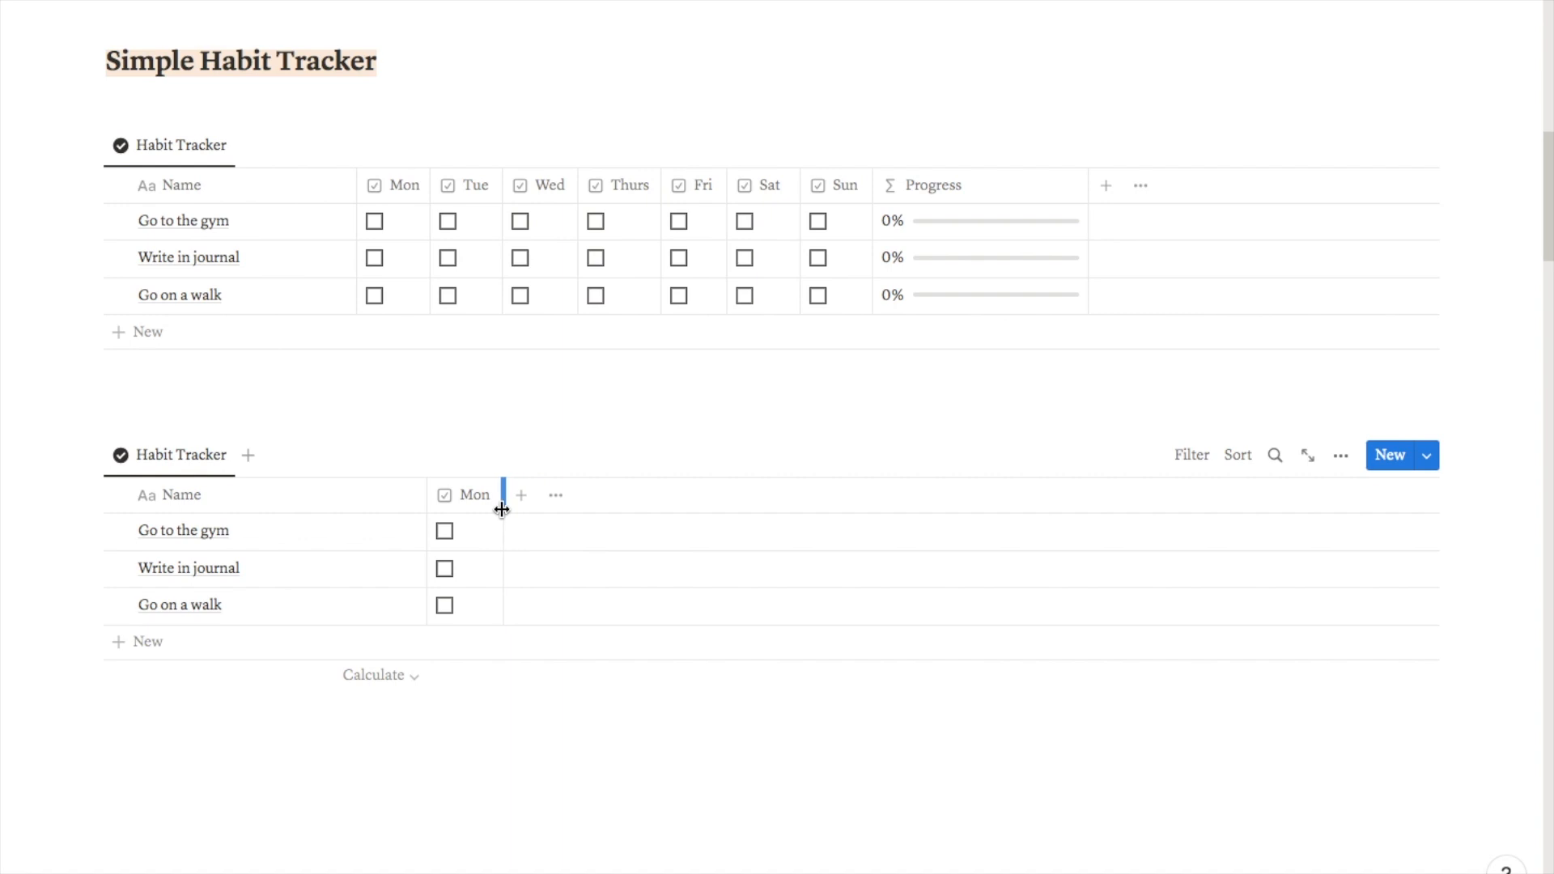
left_click(468, 493)
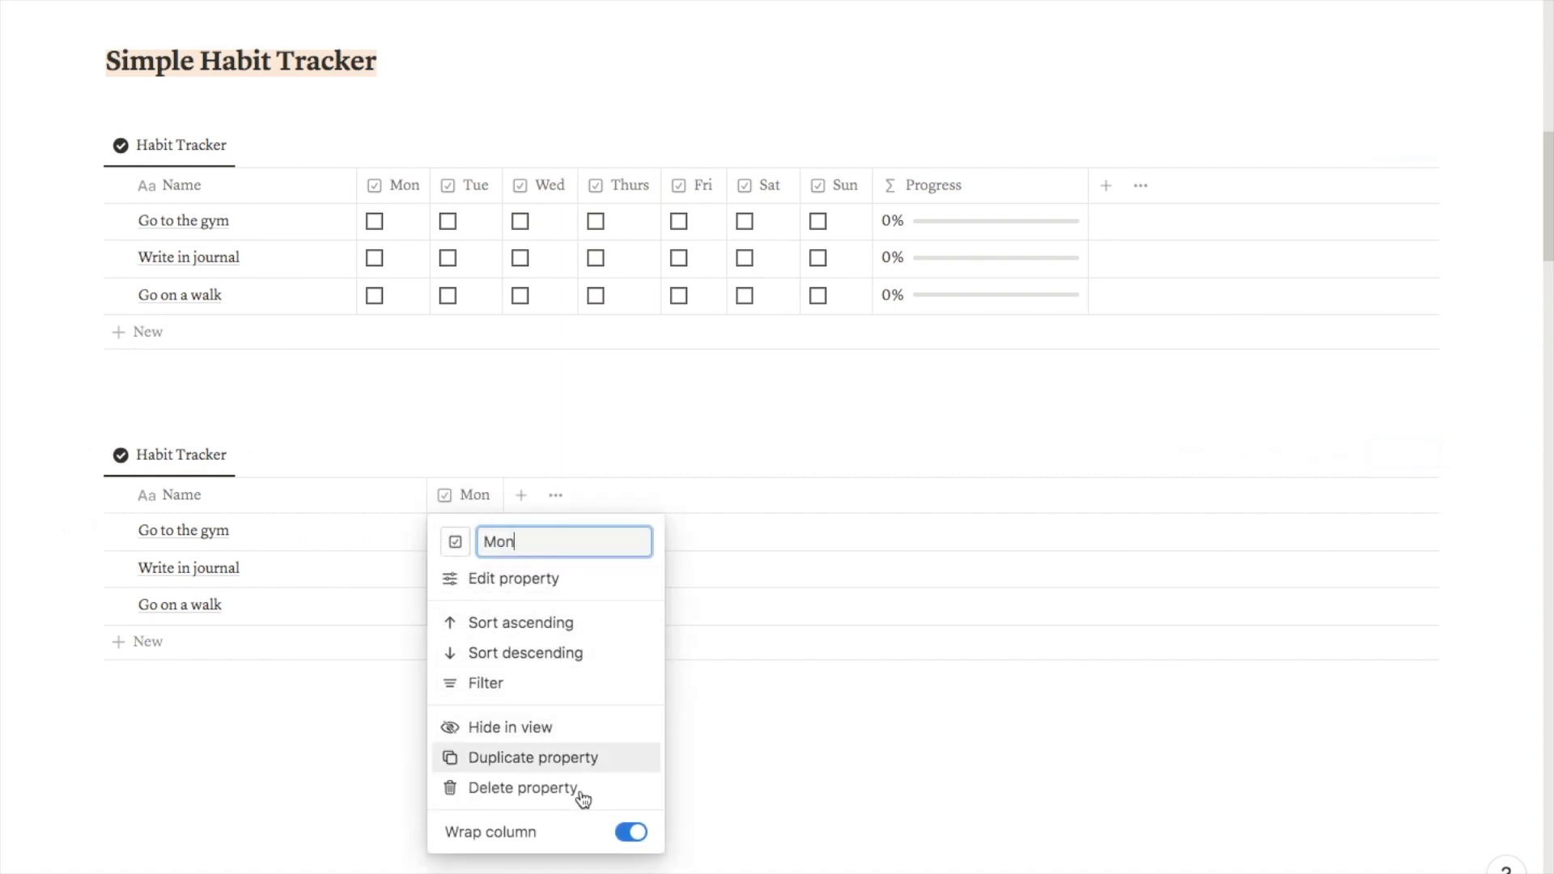
left_click(521, 757)
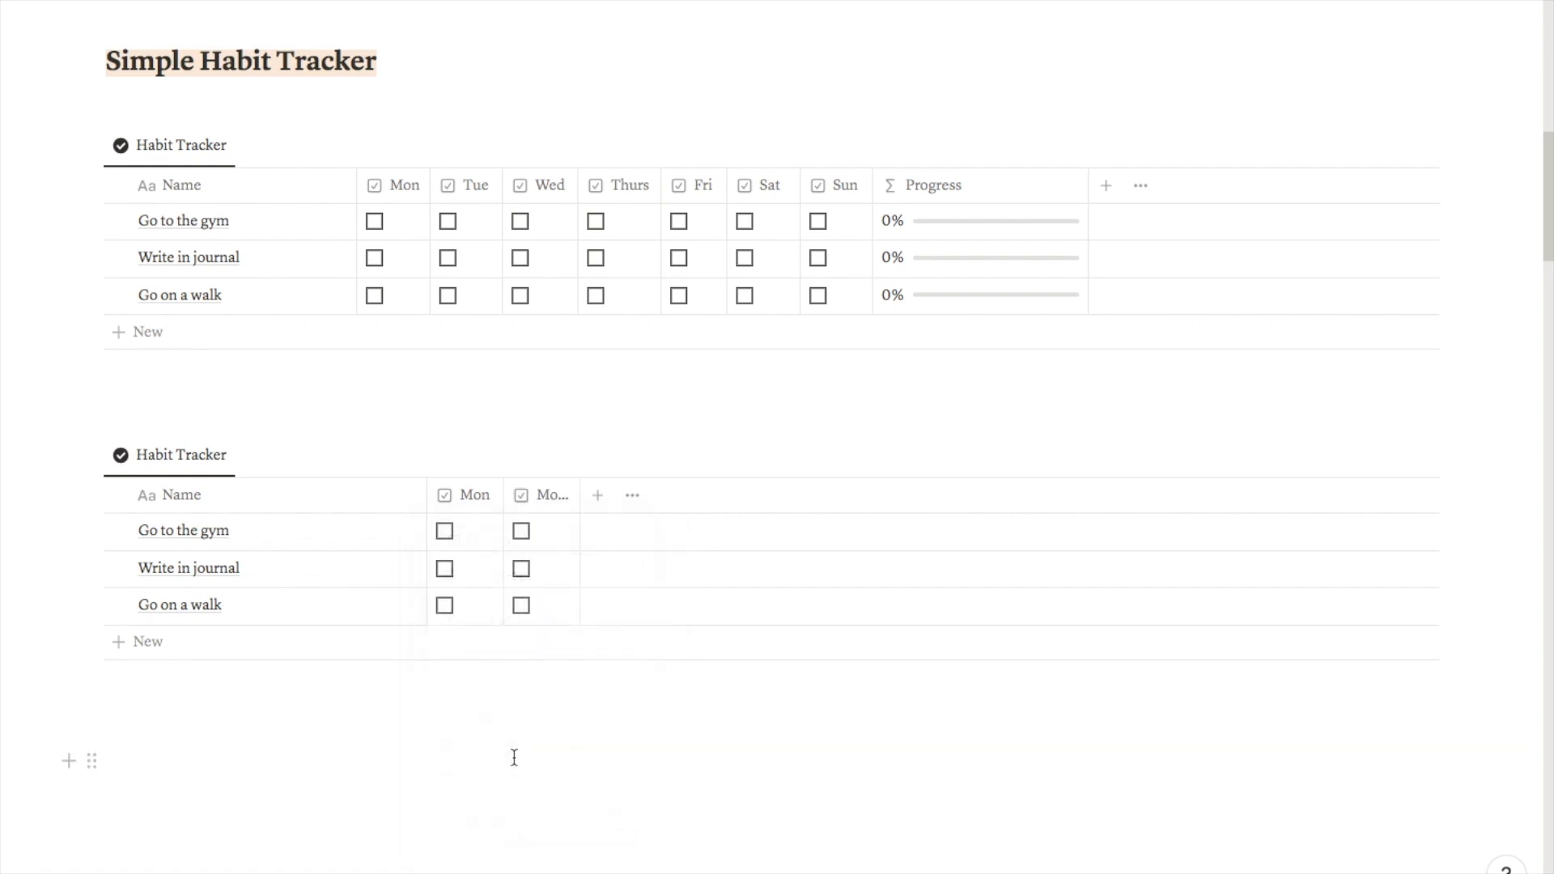
left_click(550, 495)
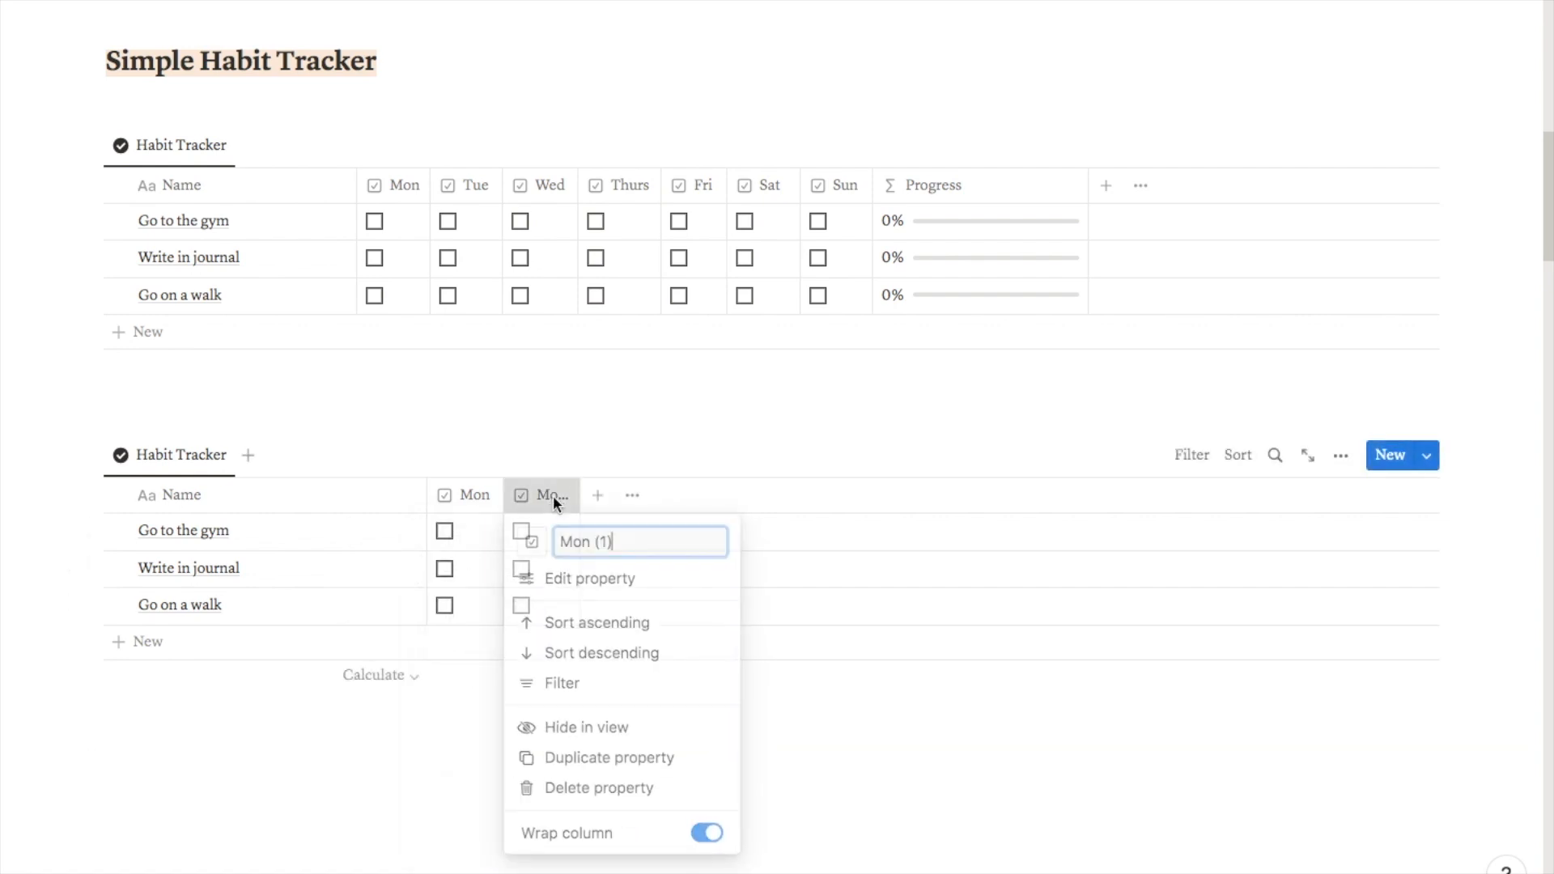
left_click(610, 755)
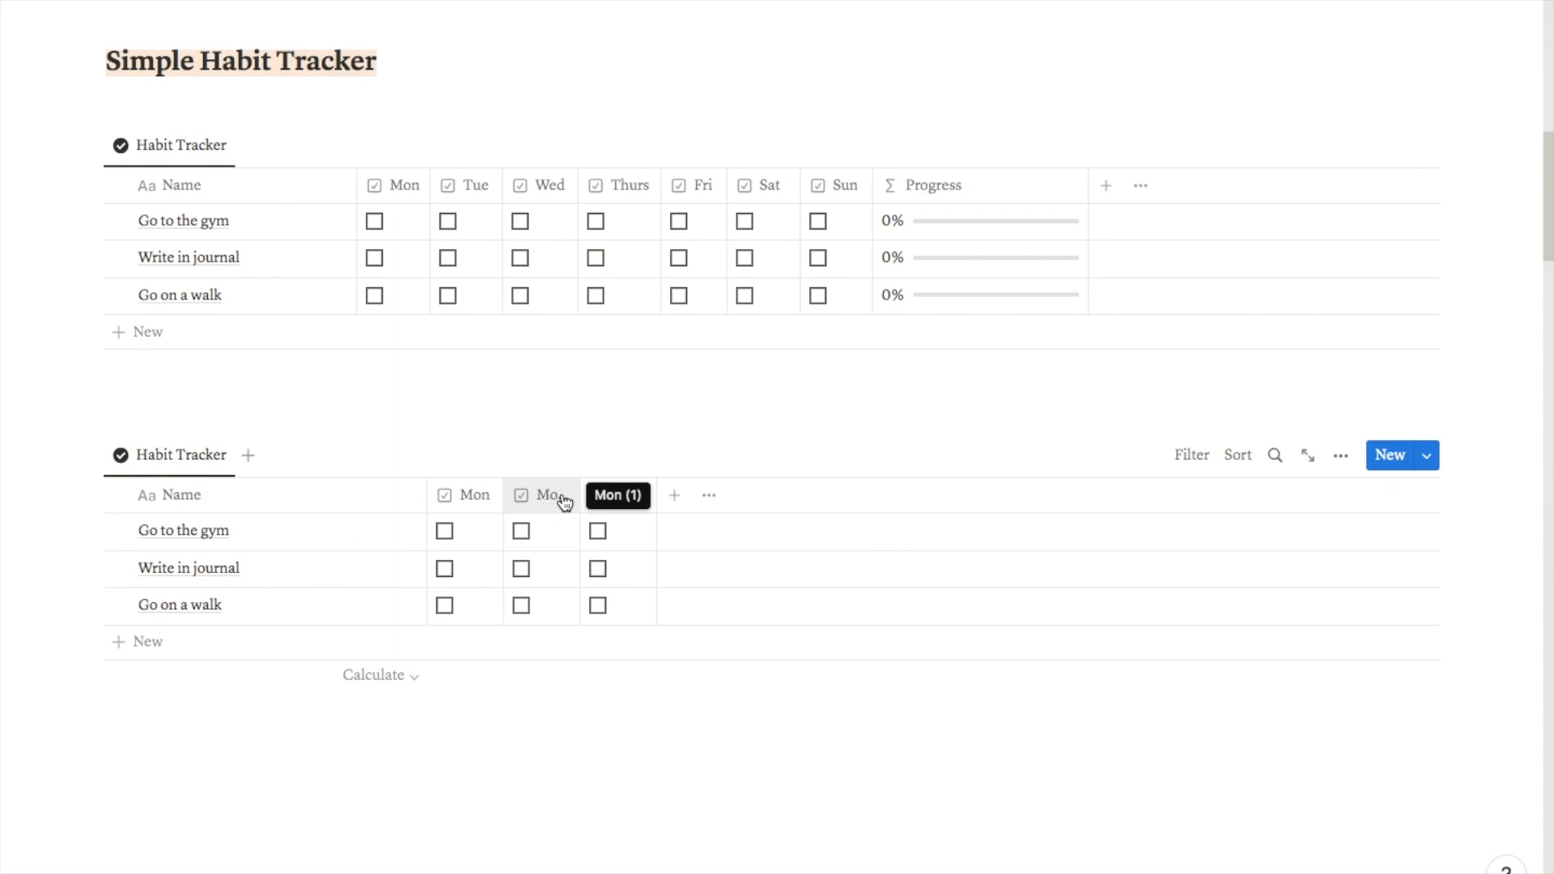
left_click(623, 498)
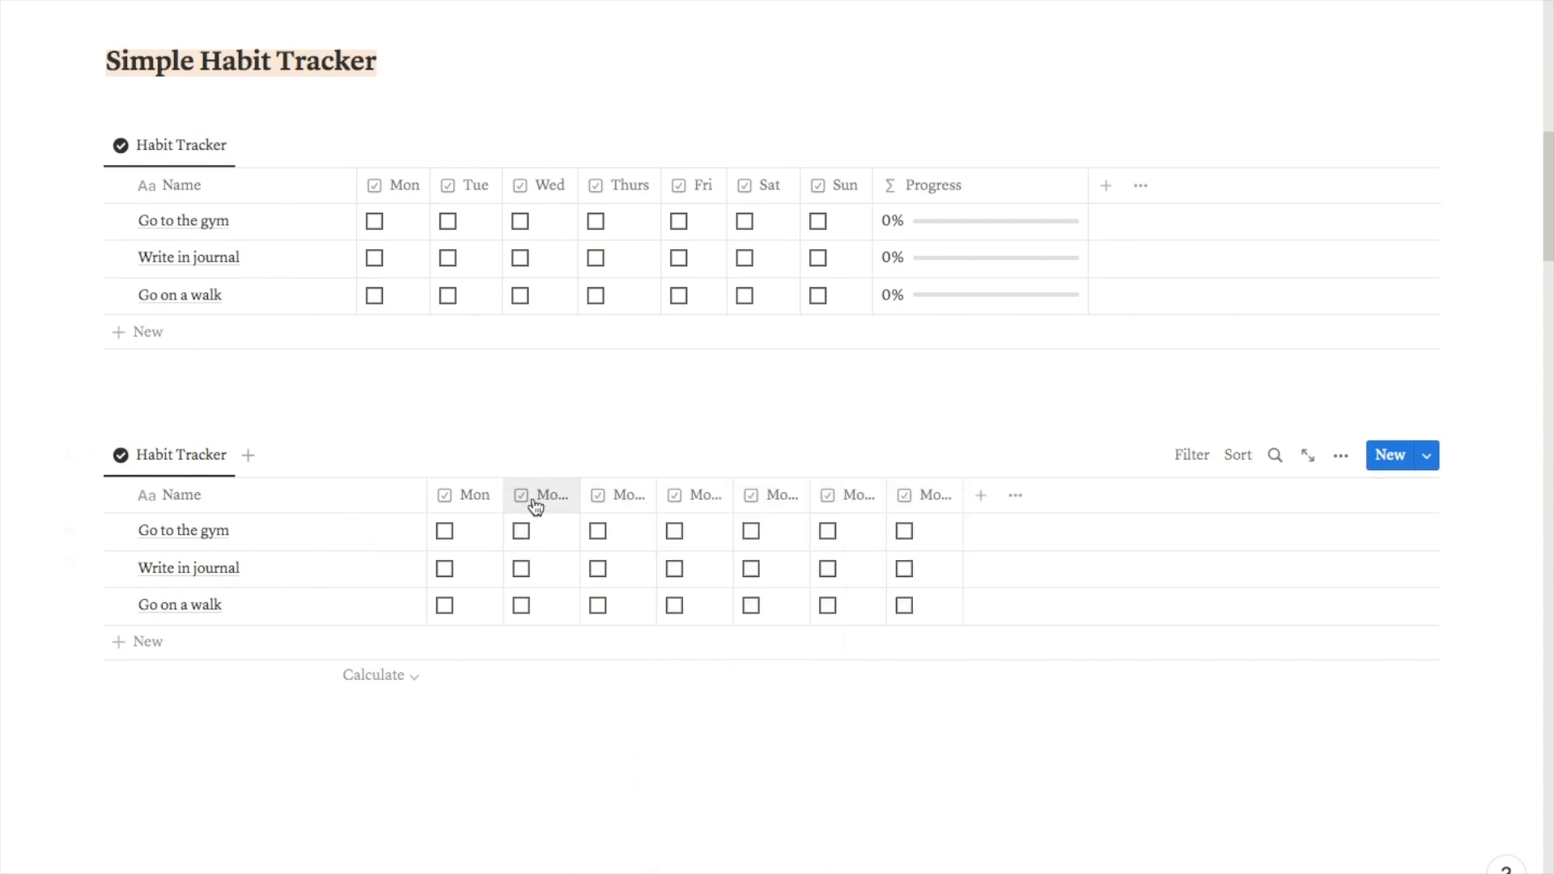
- Rename the six duplicated checkbox properties Tue, Wed, Thurs, Fri, Sat and Sun, and fit the column widths to their headings
left_click(534, 496)
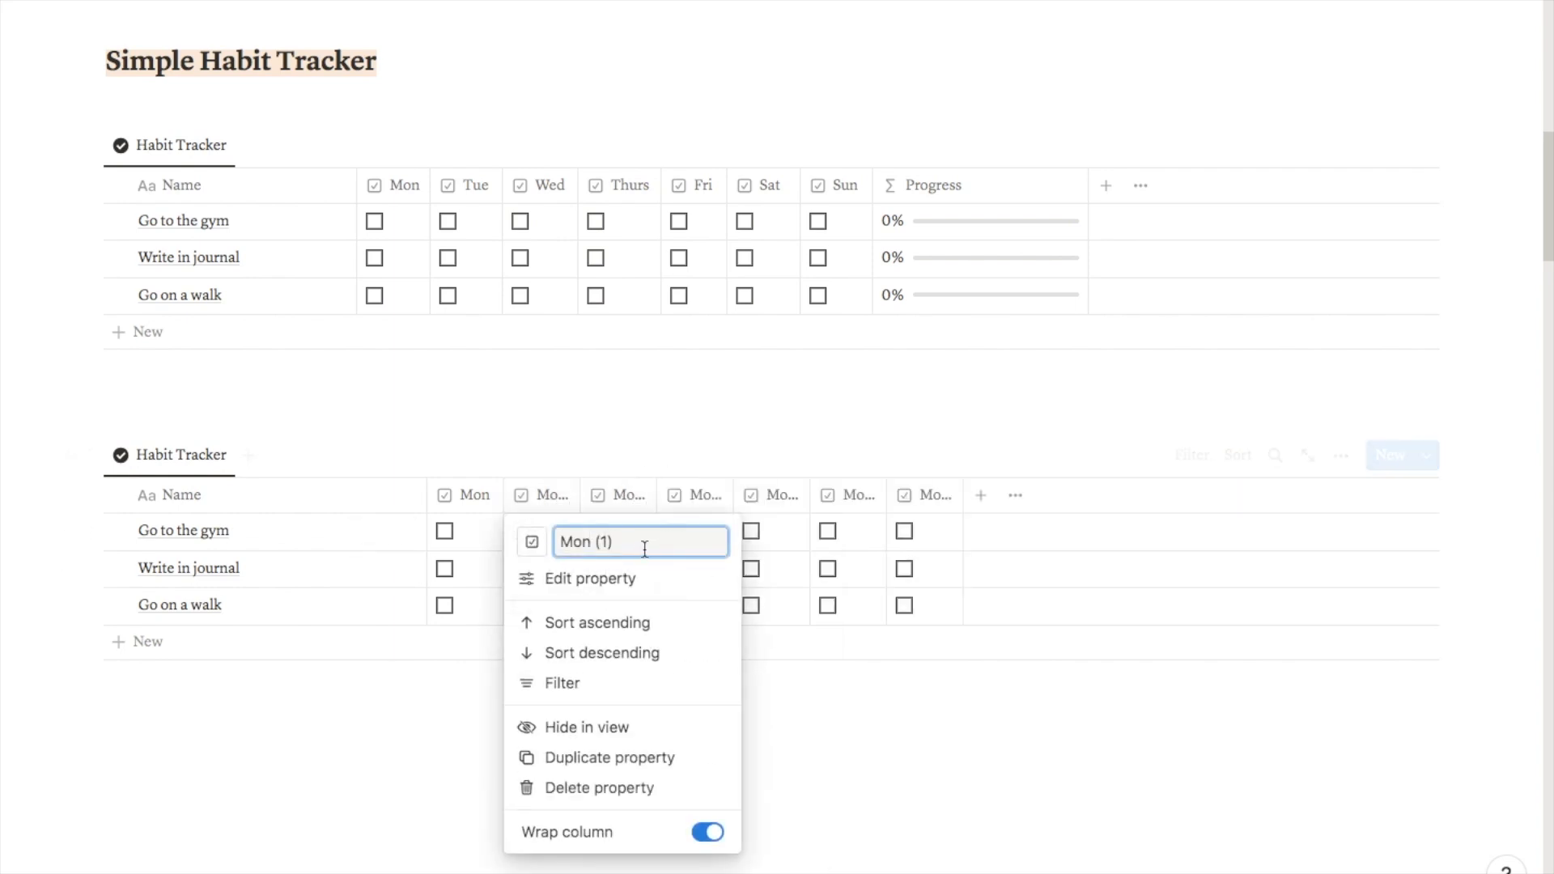
left_click_drag(644, 550, 563, 544)
type("Tue")
key("Return")
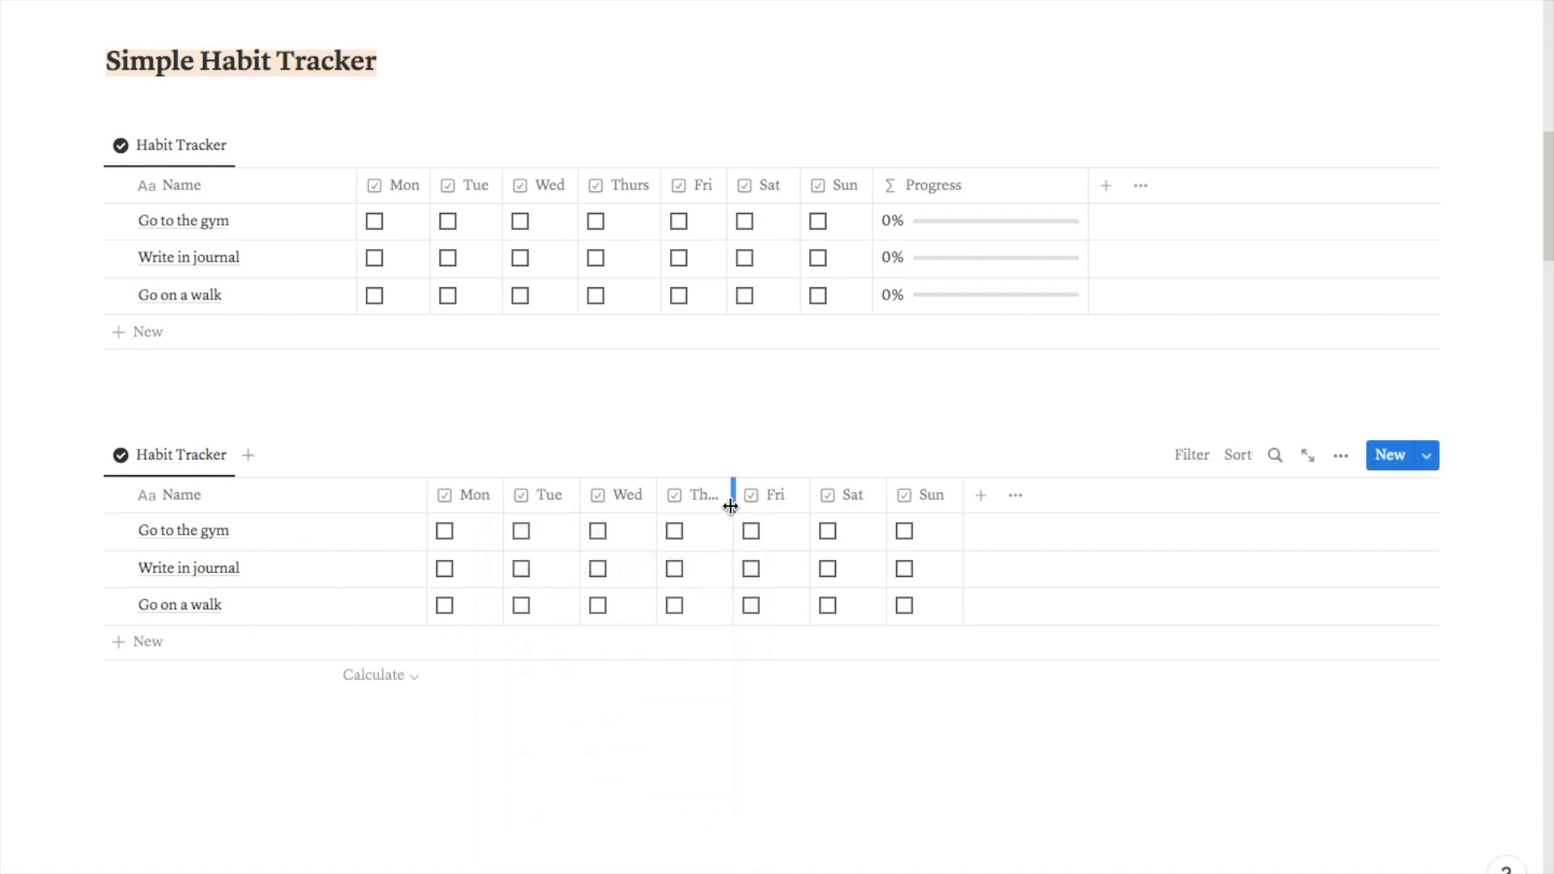
left_click_drag(730, 506, 741, 506)
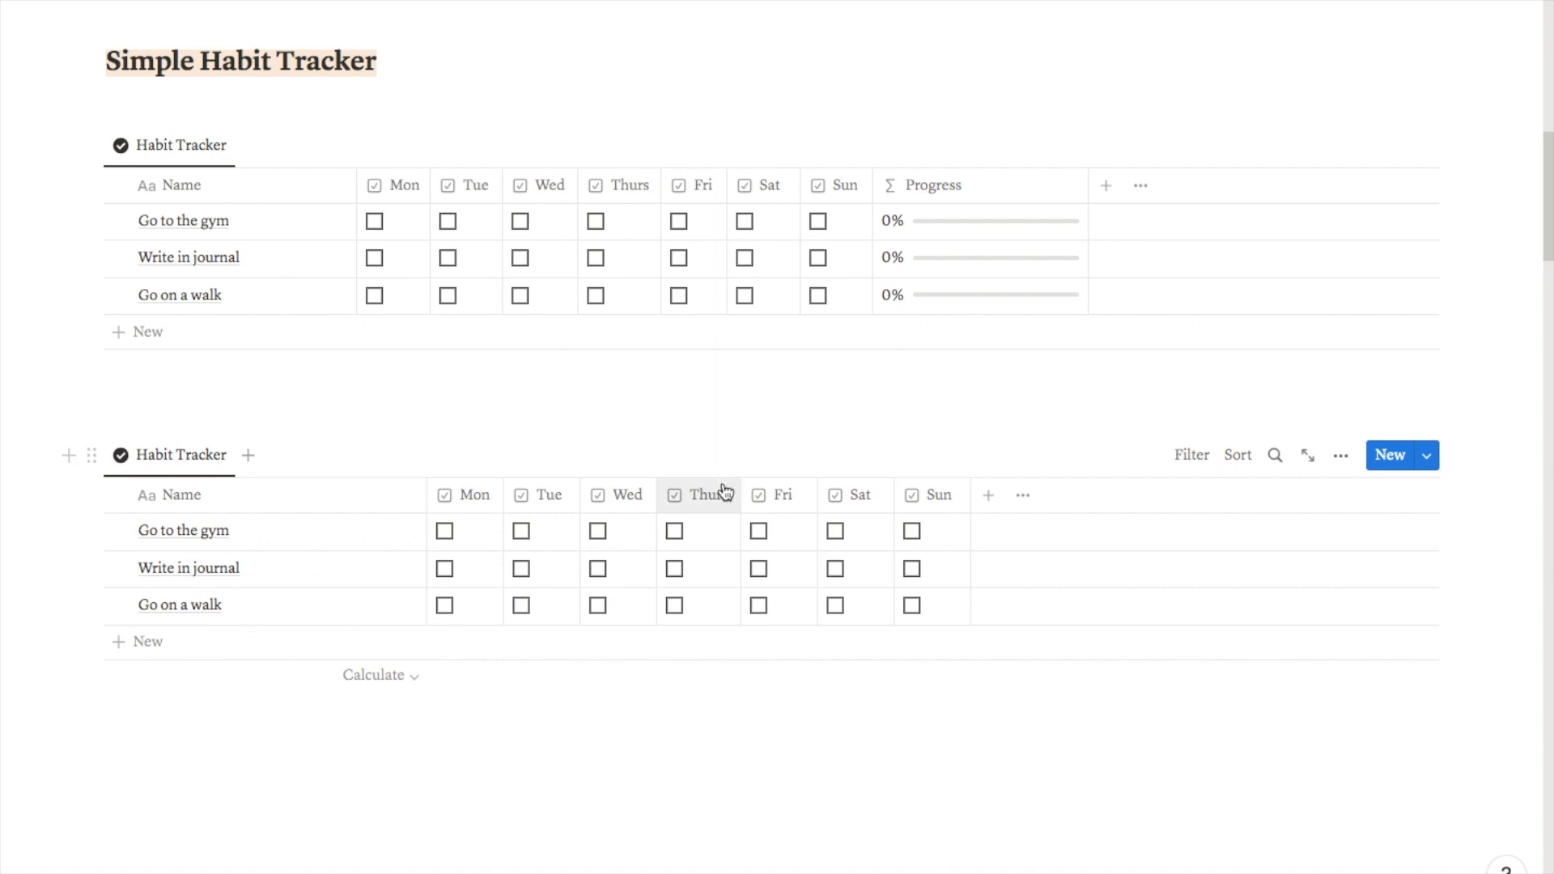
left_click(538, 807)
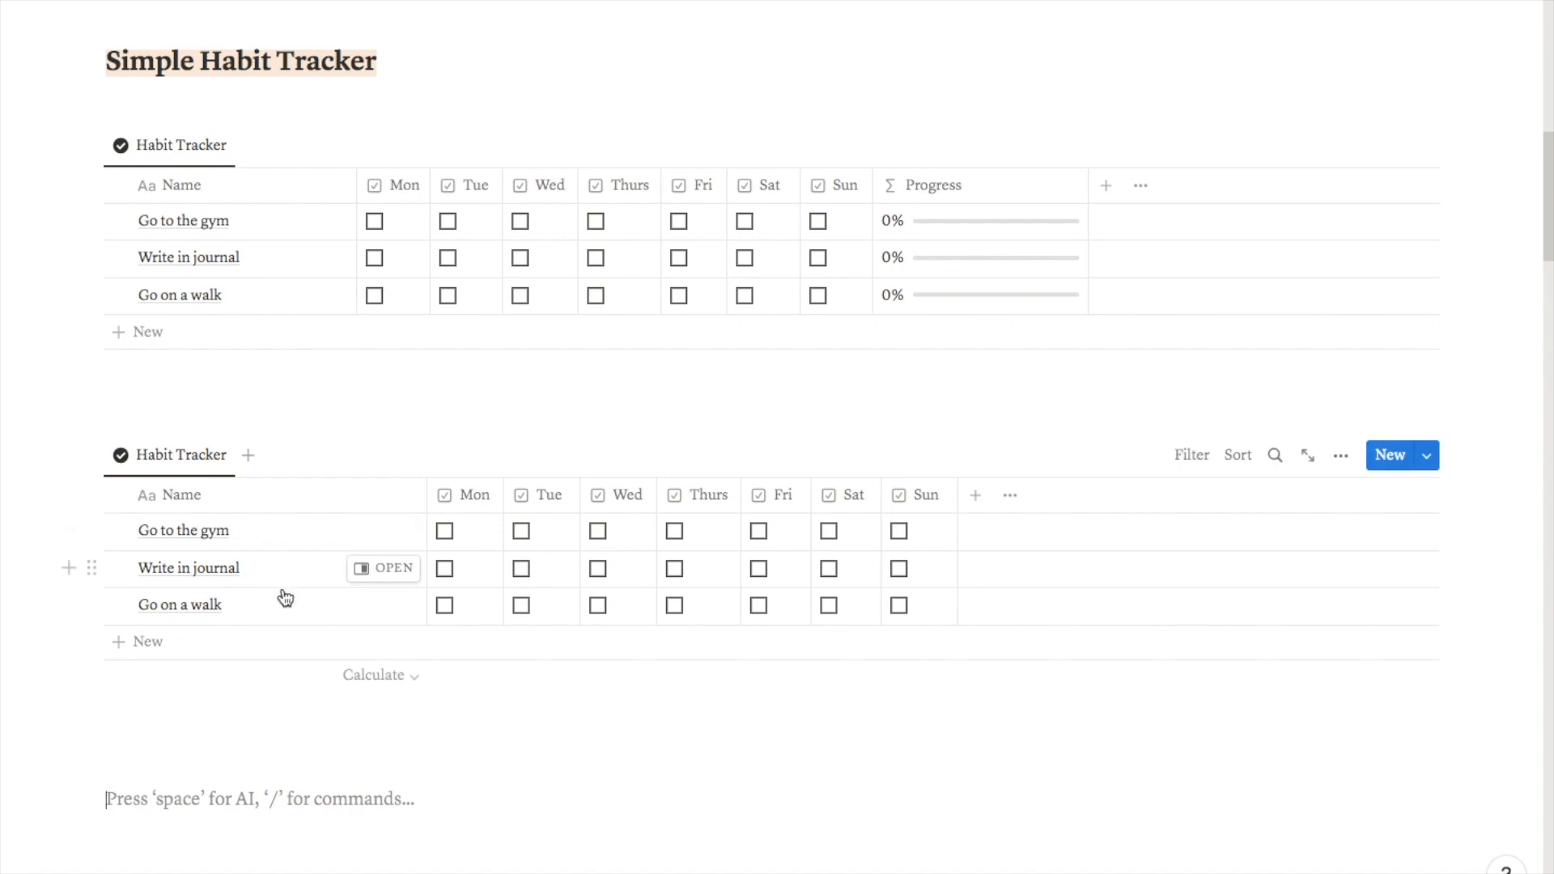
- Check off Go to the gym for Mon, Tue and Wed, Write in journal for Wed, and Go on a walk for Thurs
left_click(444, 533)
left_click(523, 534)
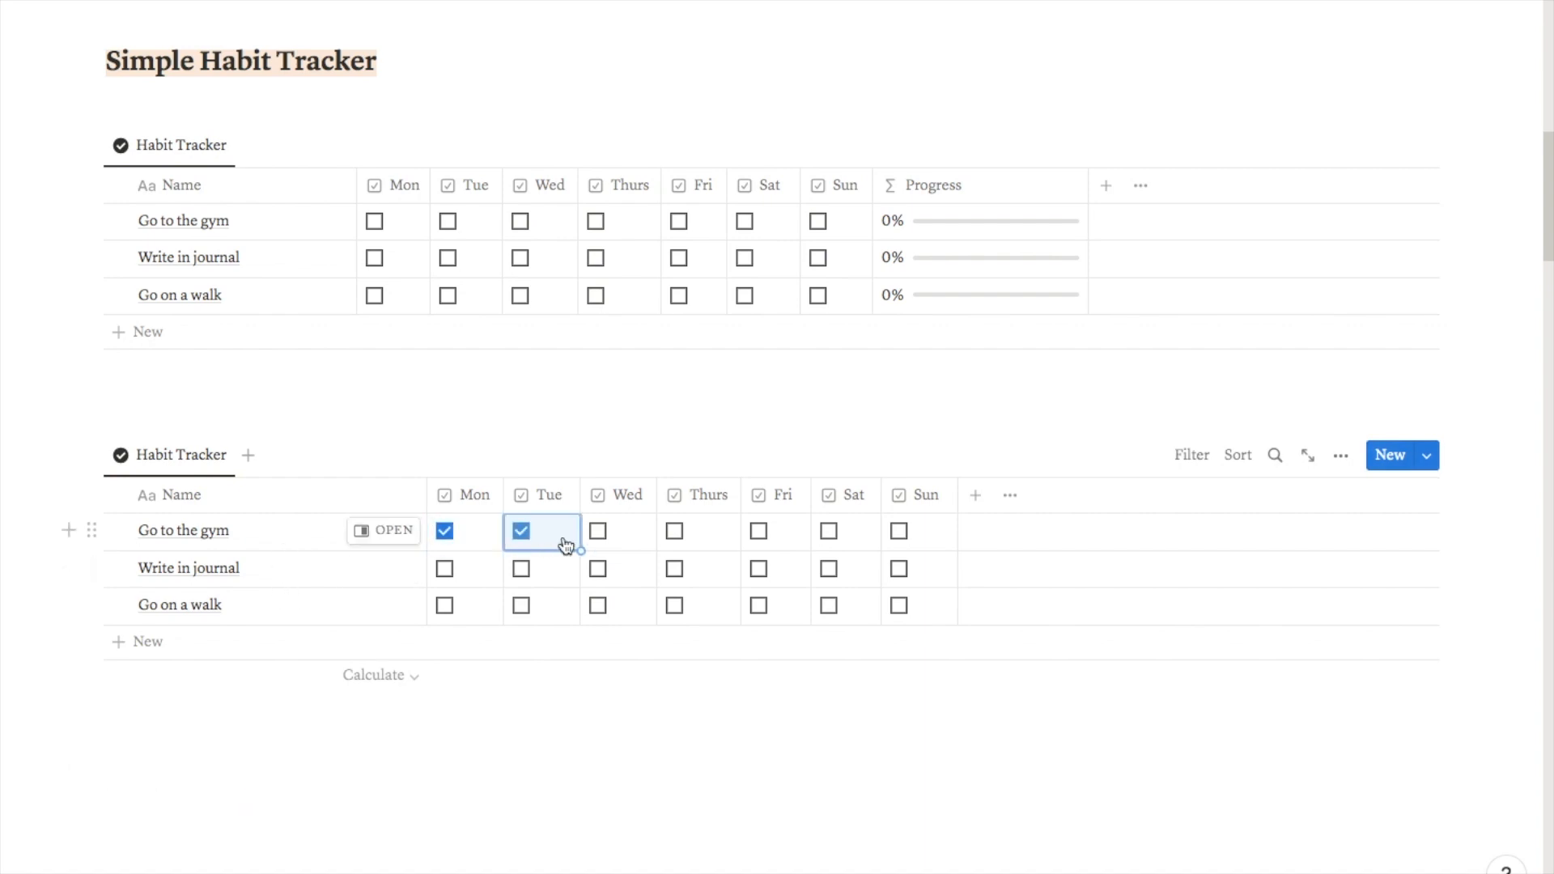
left_click(597, 532)
left_click(597, 569)
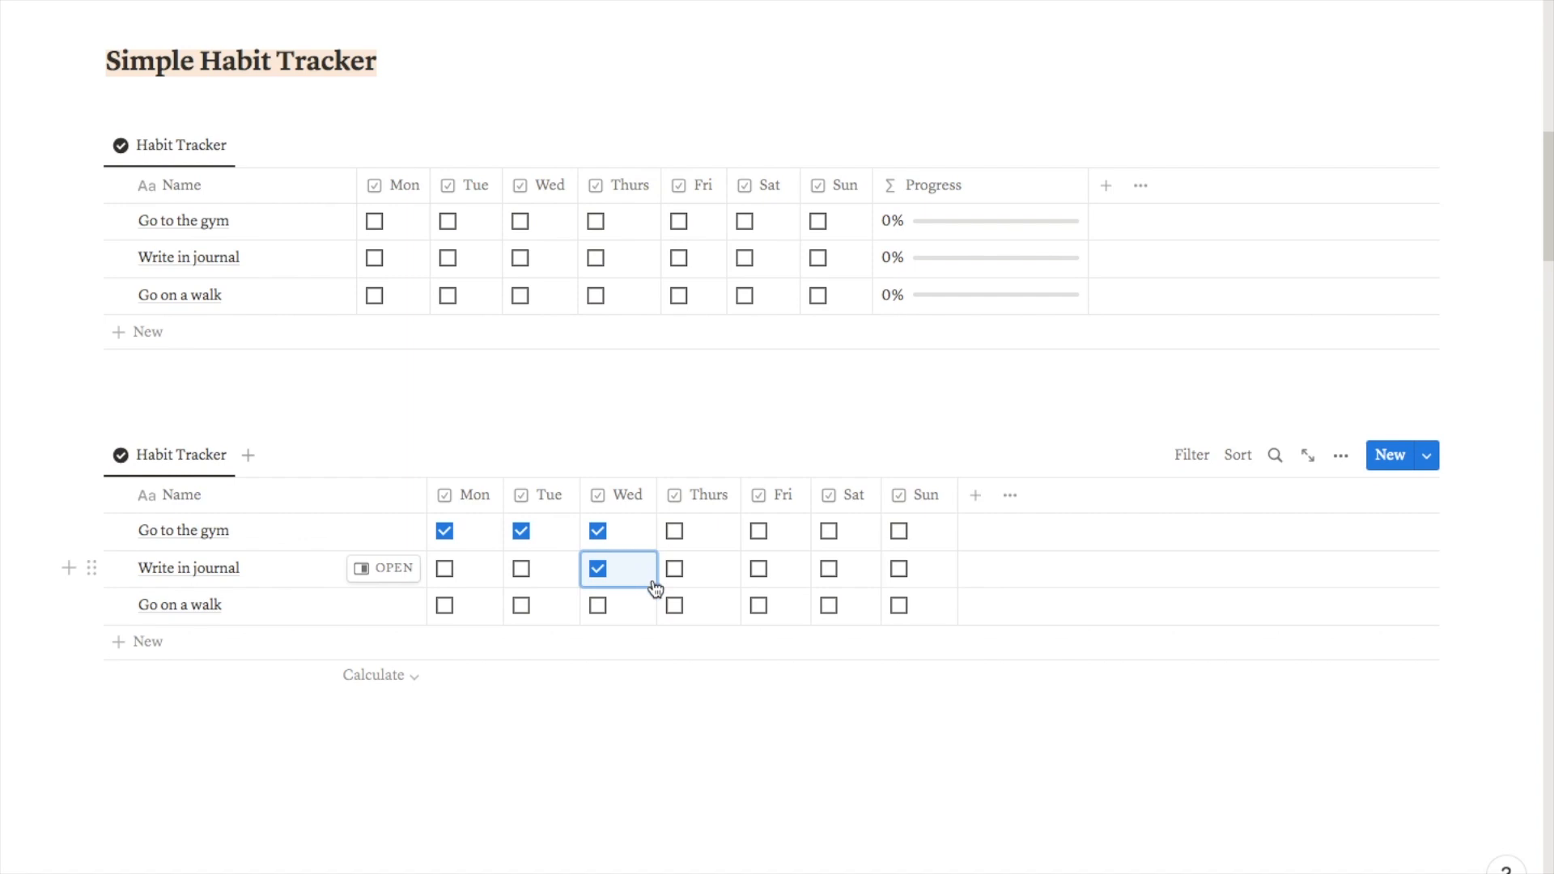
left_click(674, 606)
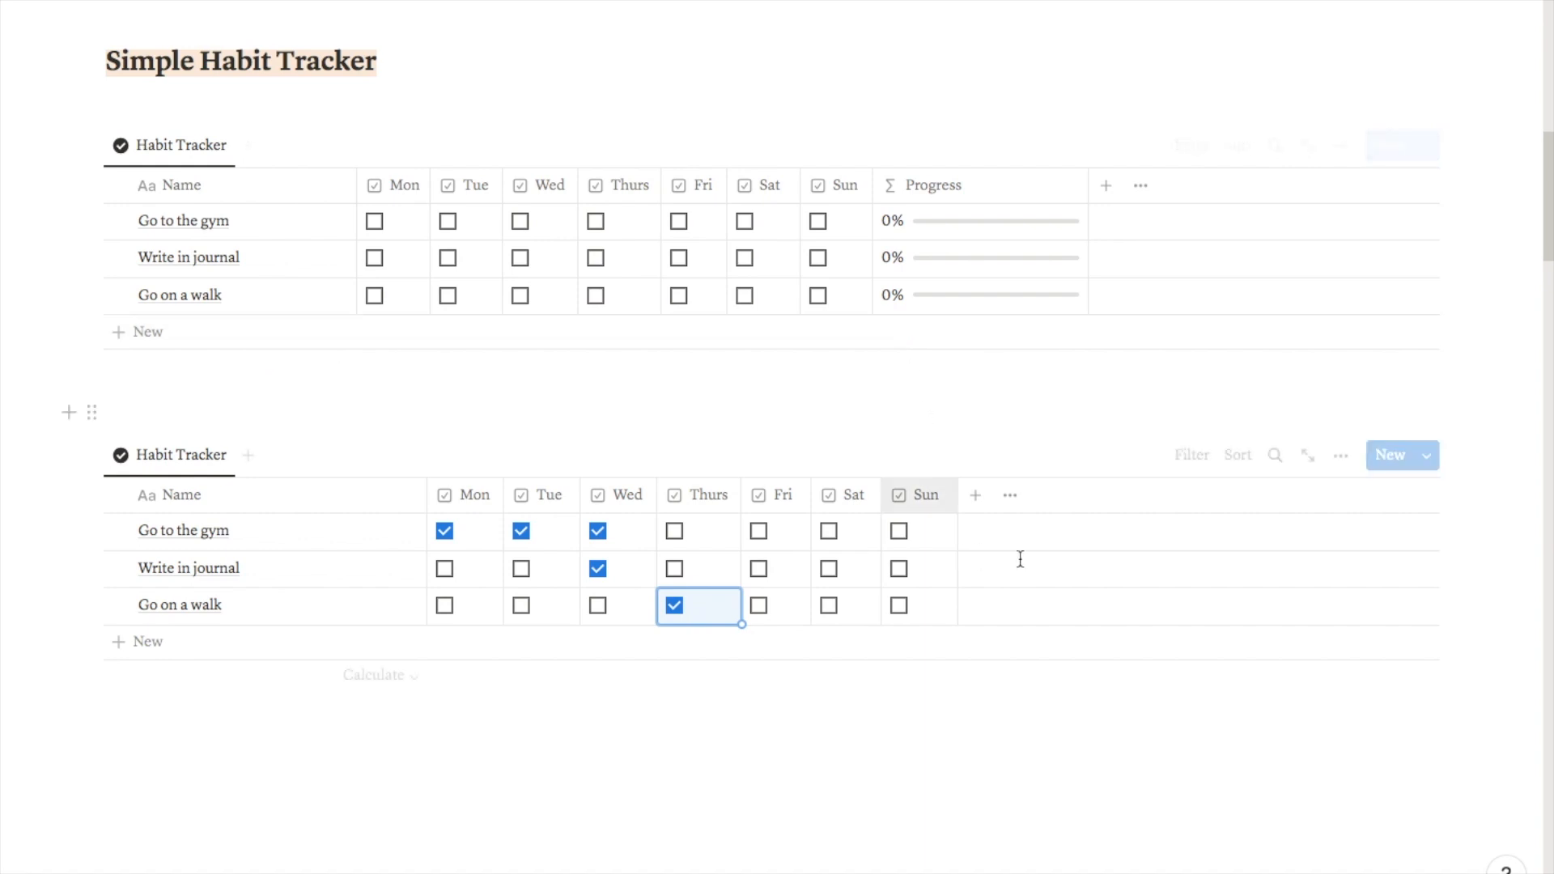
- Add a Formula property named Progress Bar to the new habit tracker table
scroll(1026, 808, "up", 2)
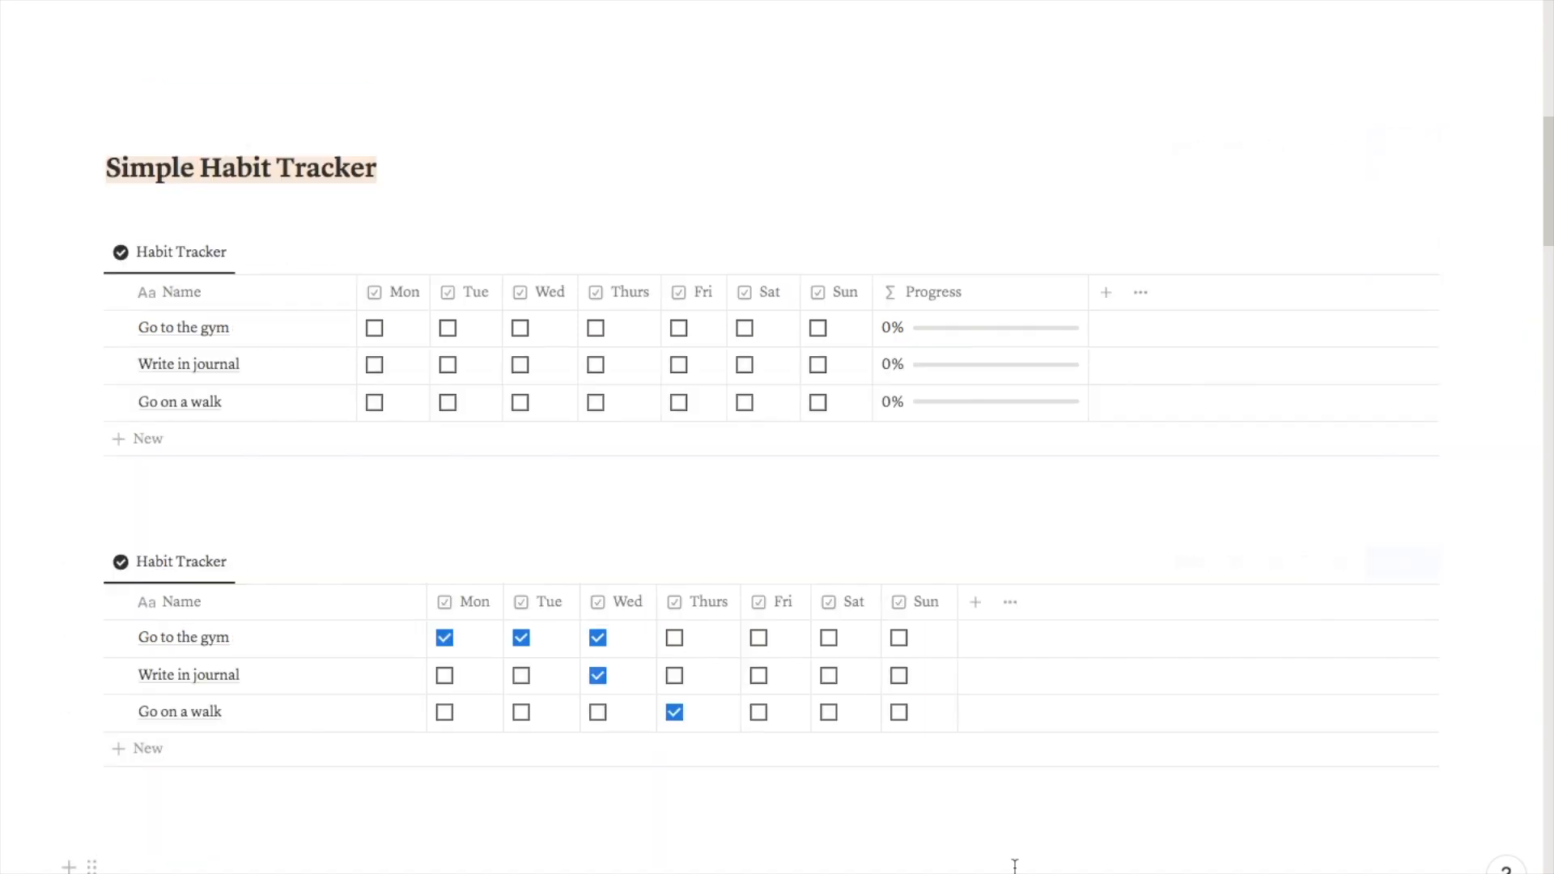
left_click(976, 602)
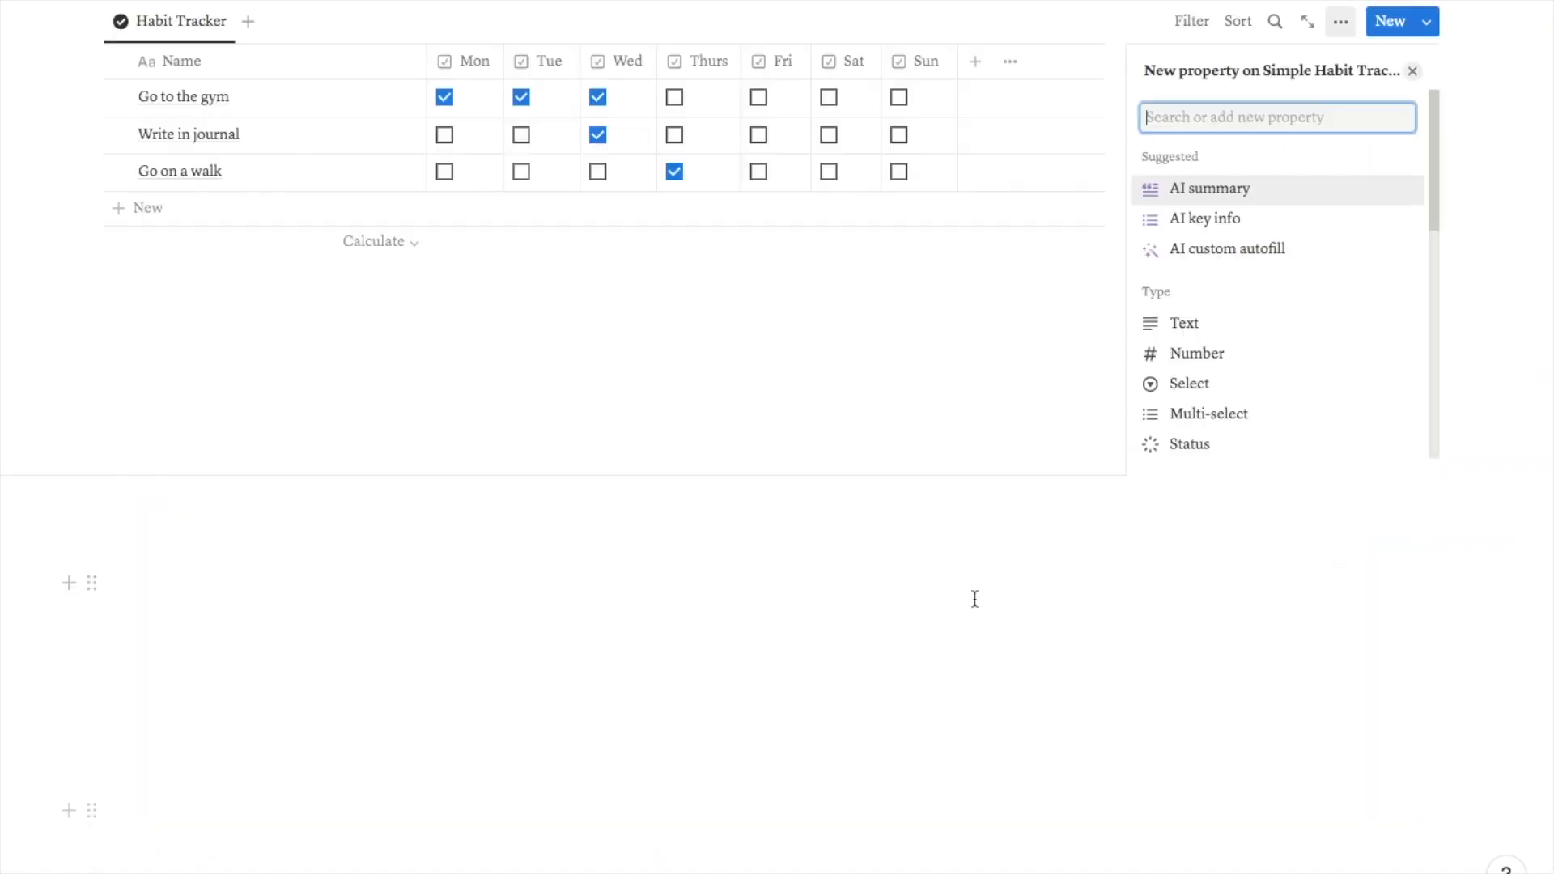
type("form")
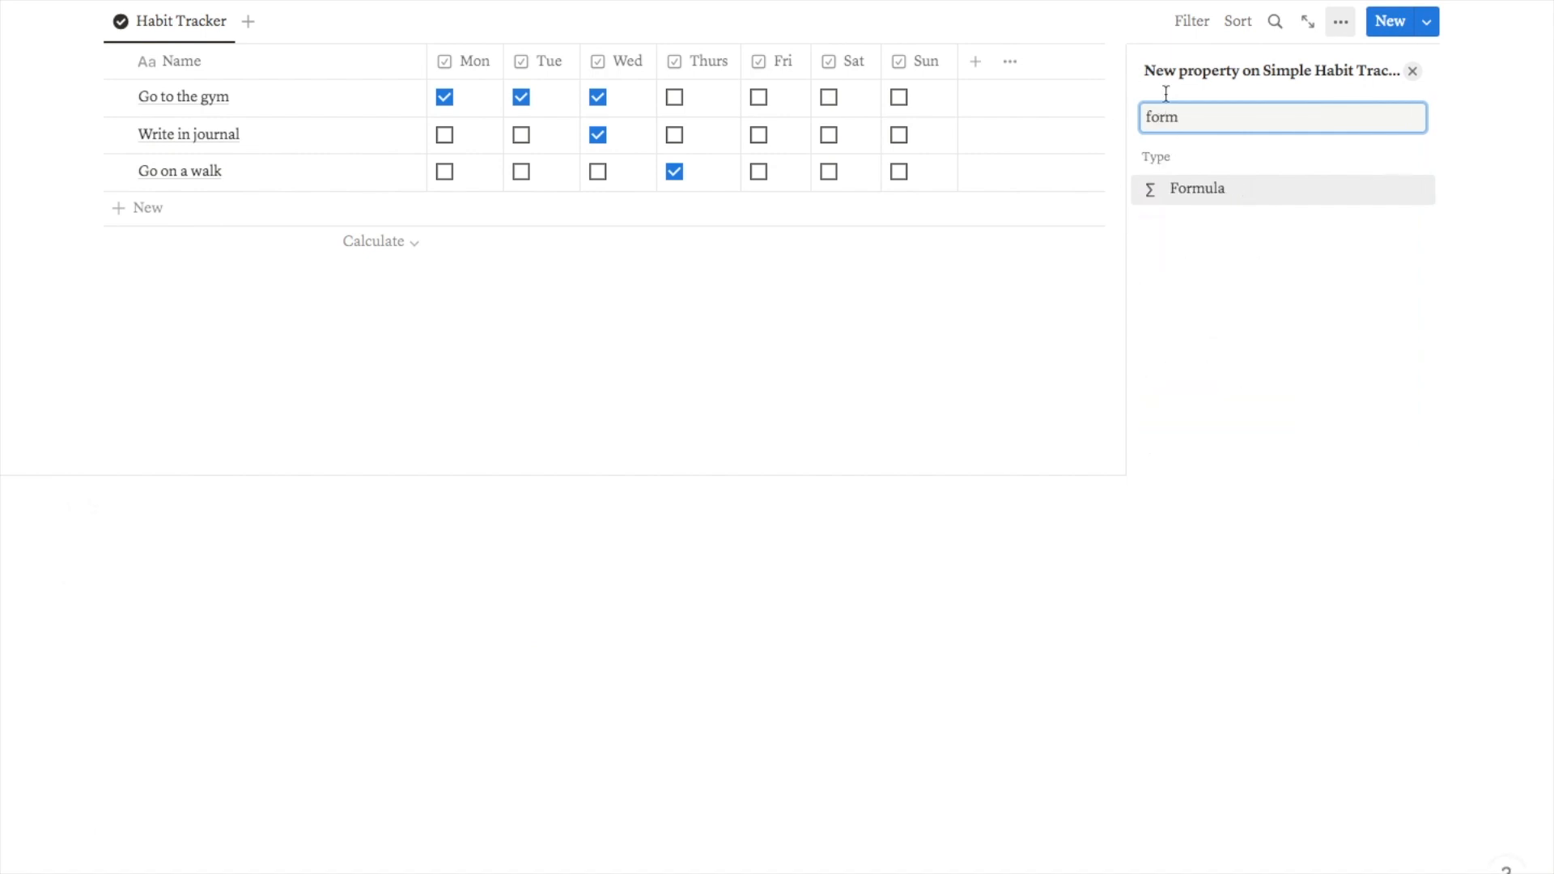
left_click(1214, 191)
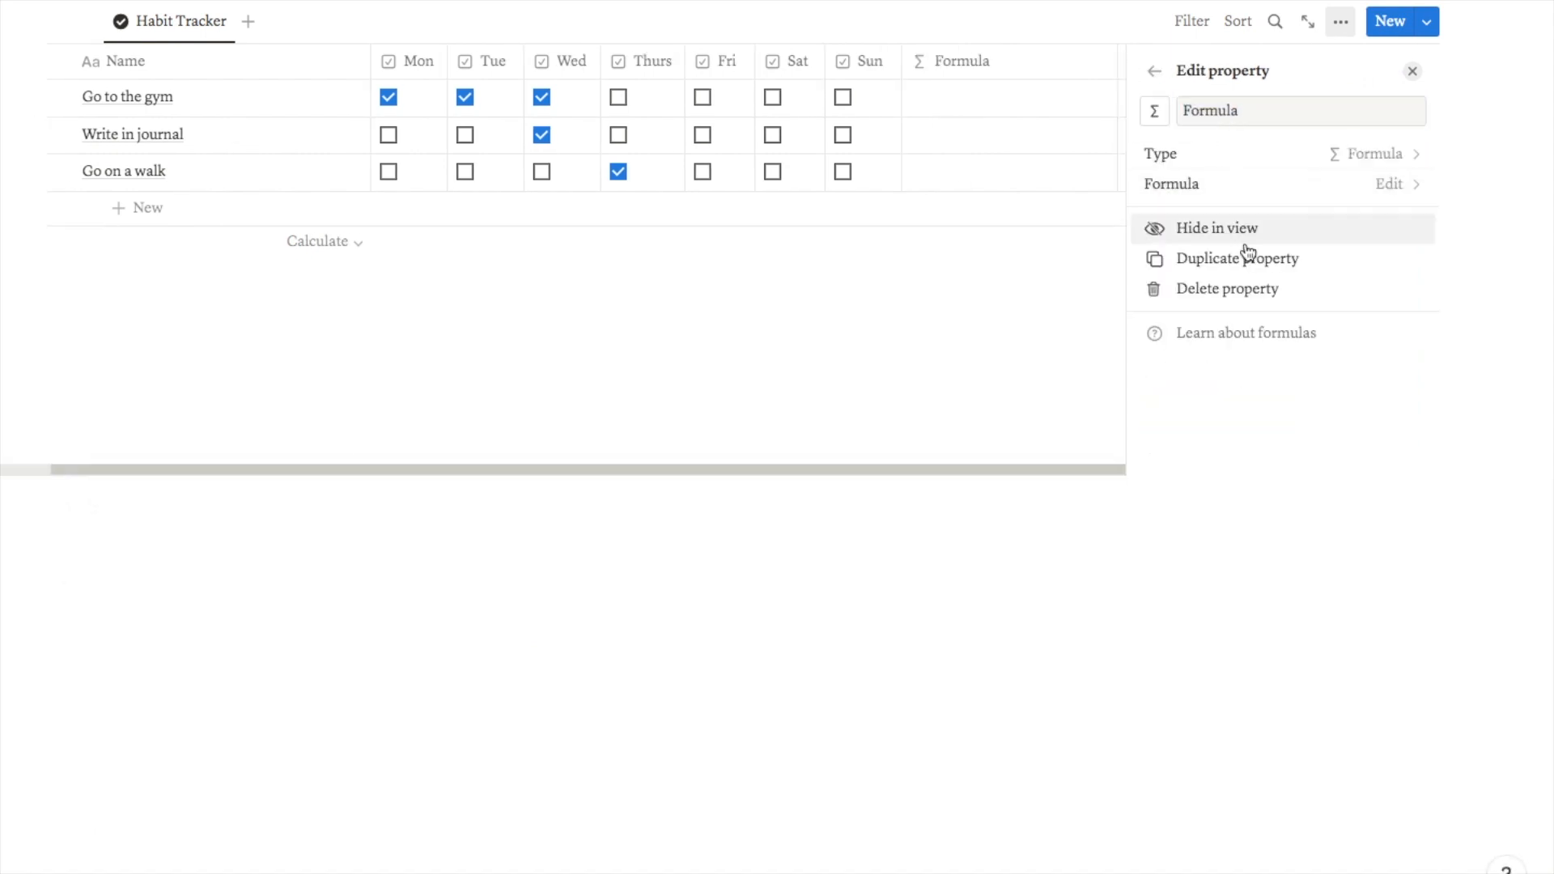
left_click_drag(1280, 119, 1183, 106)
type("Pro")
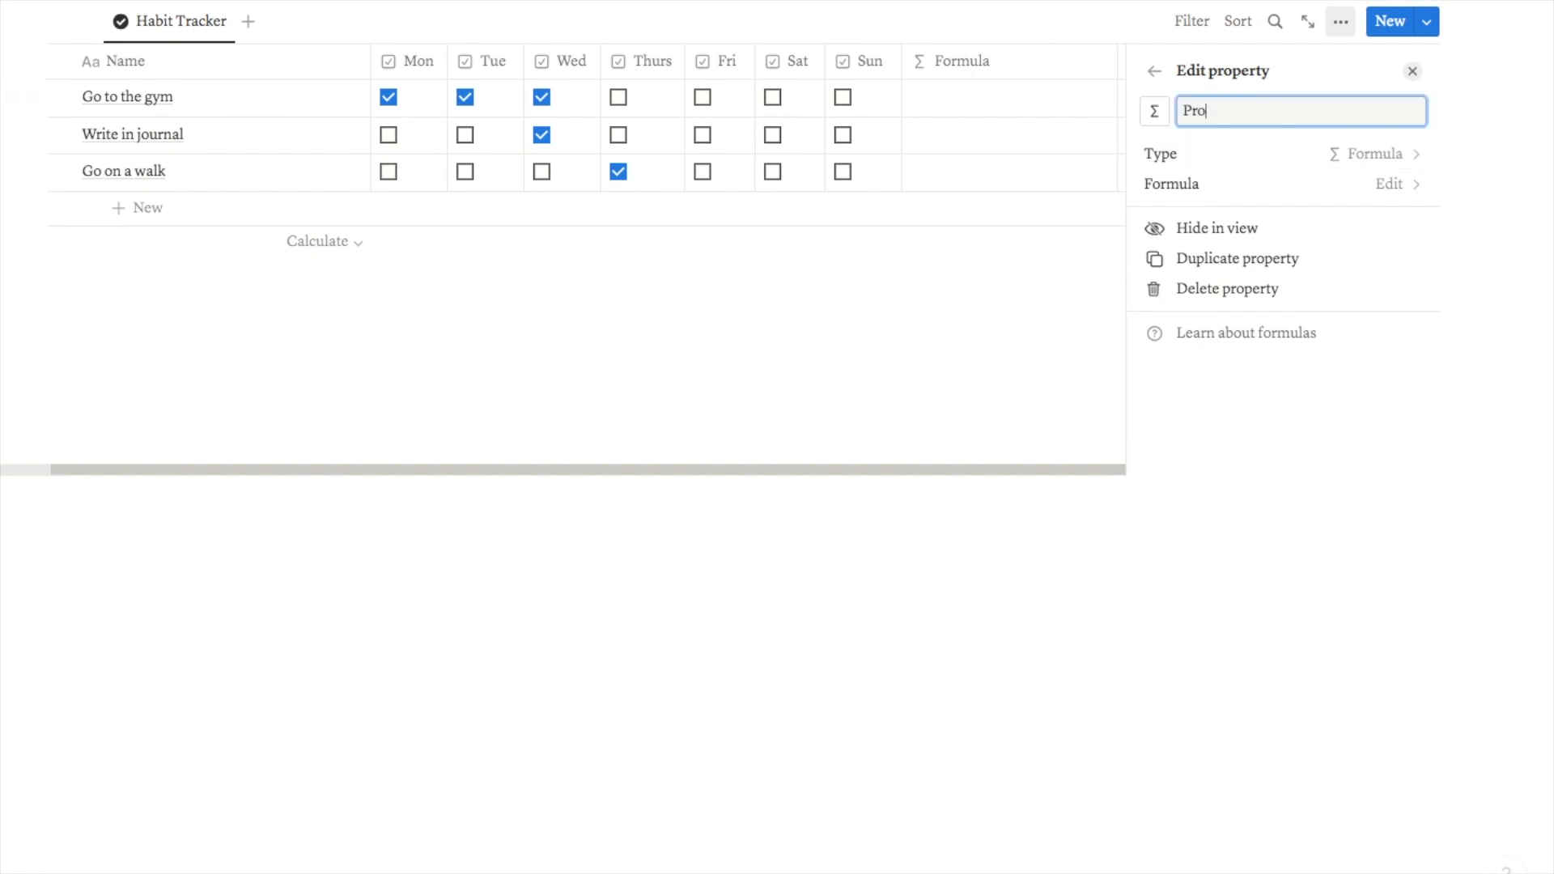
type("gress Bar")
- Start the Progress Bar formula with unaryPlus(prop("Mon"))
left_click(1341, 184)
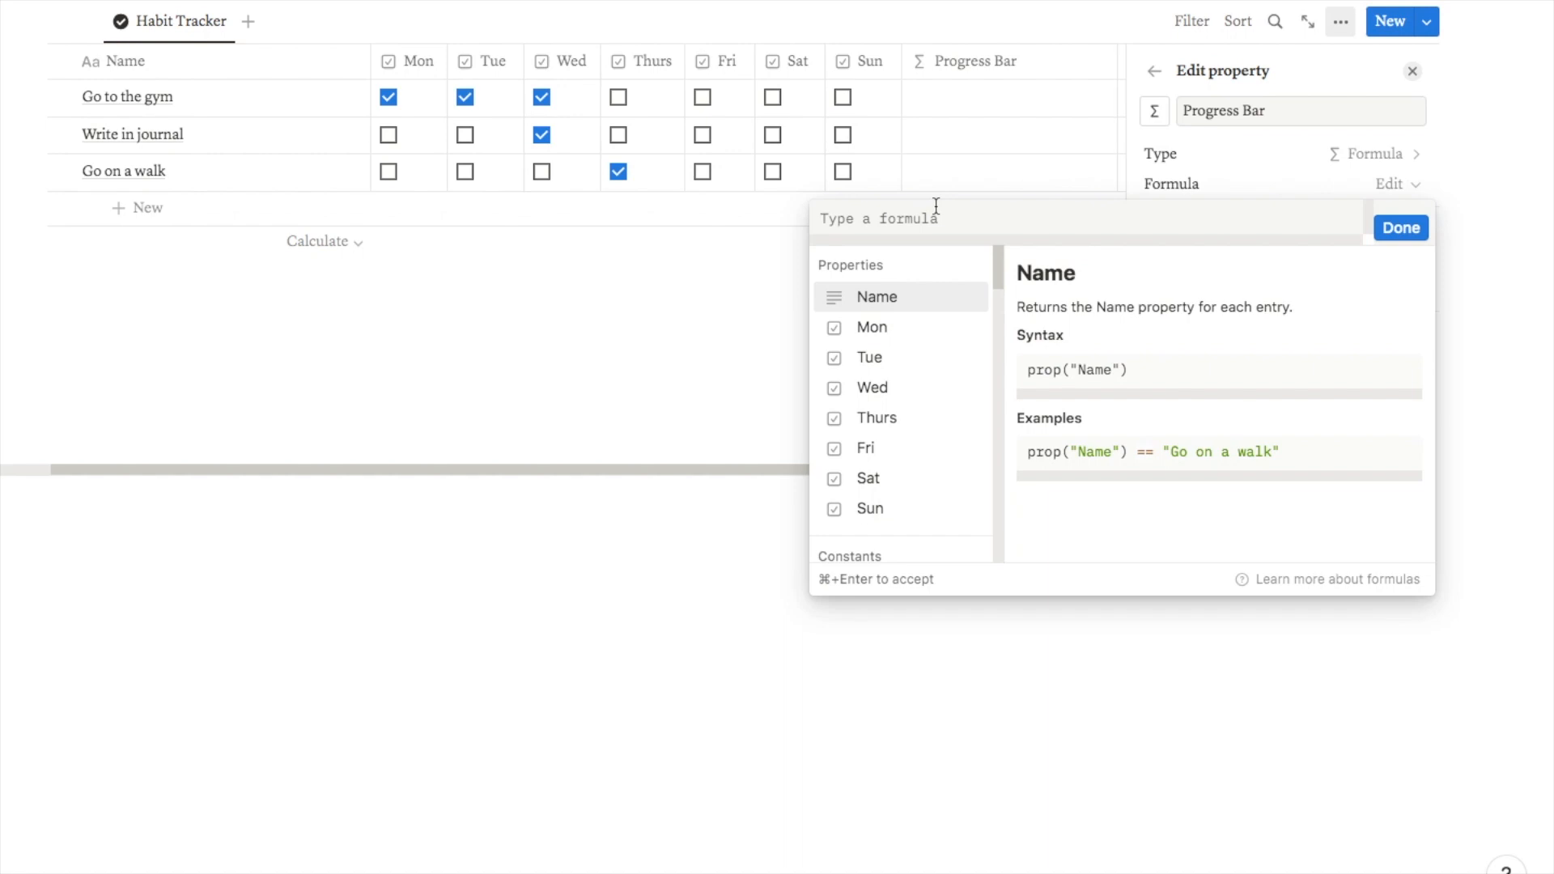
key("Down")
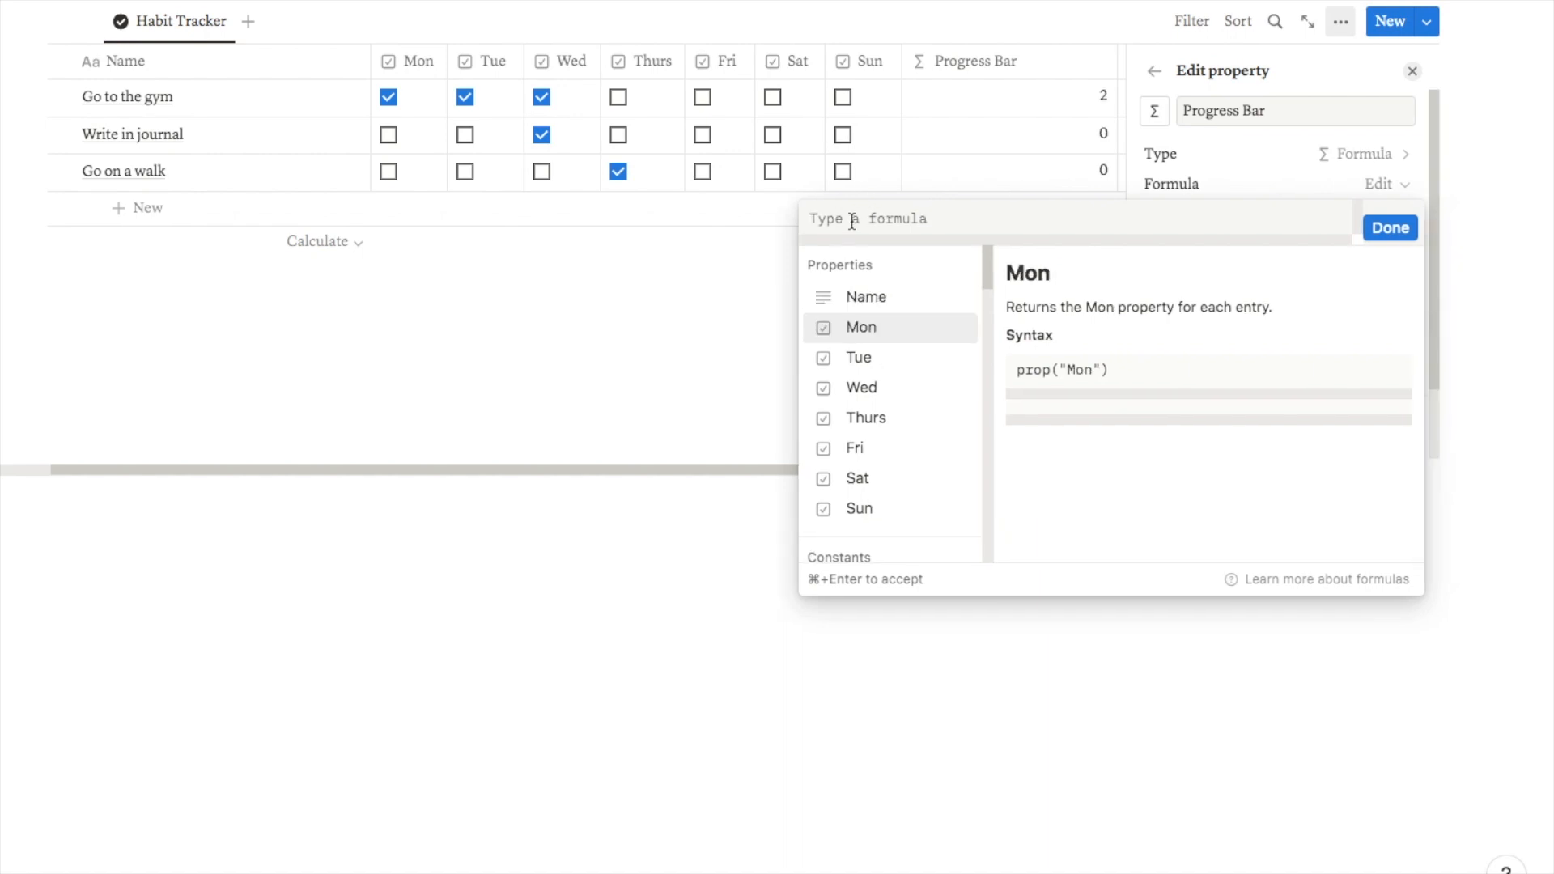
type("unar")
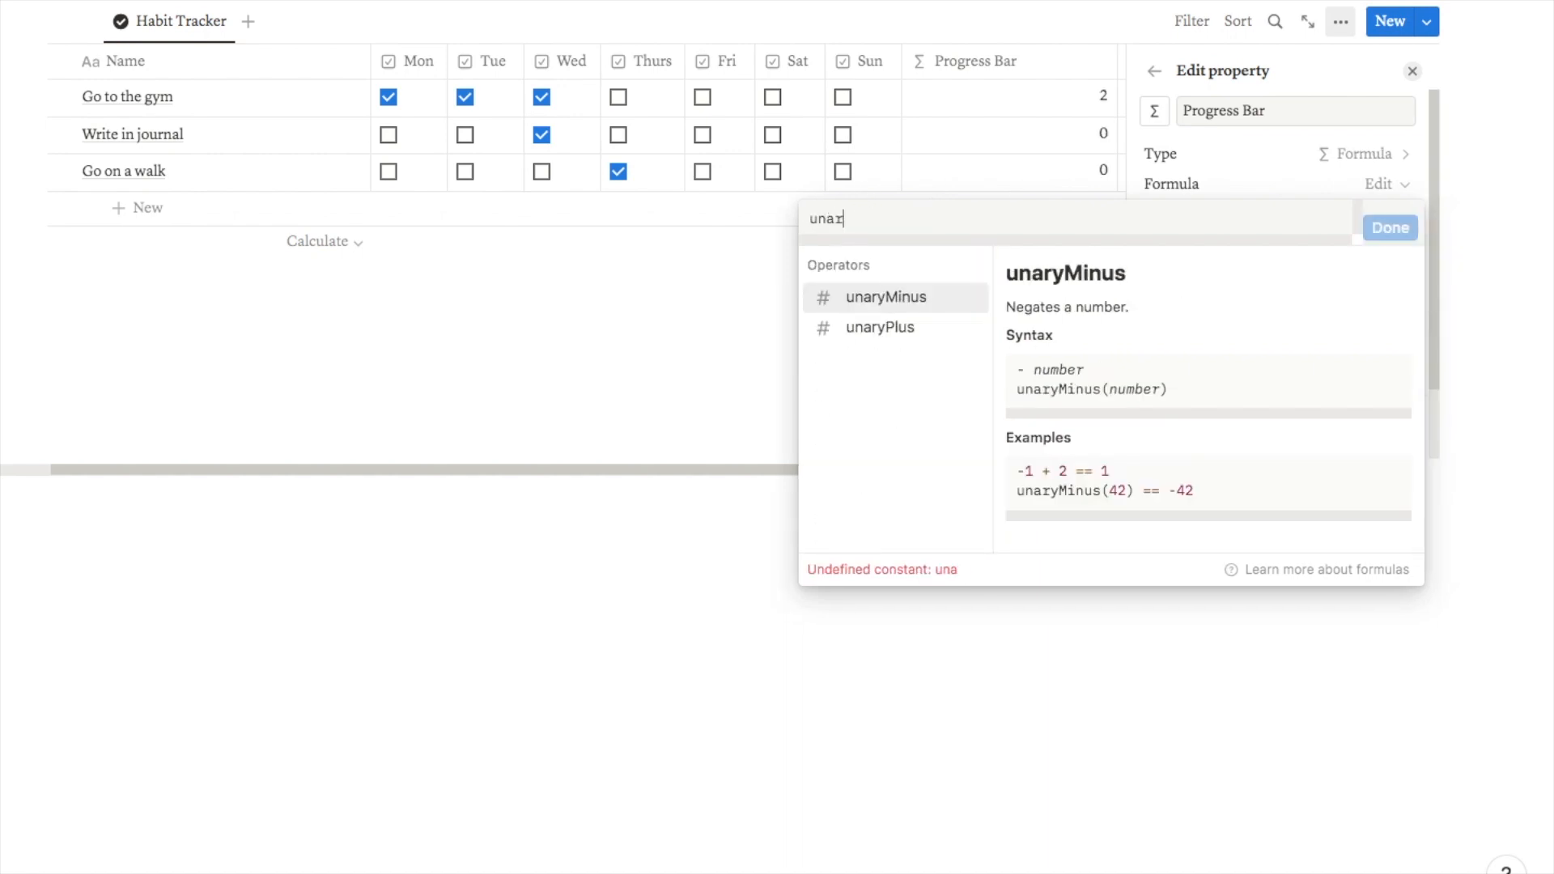
type("yPlus")
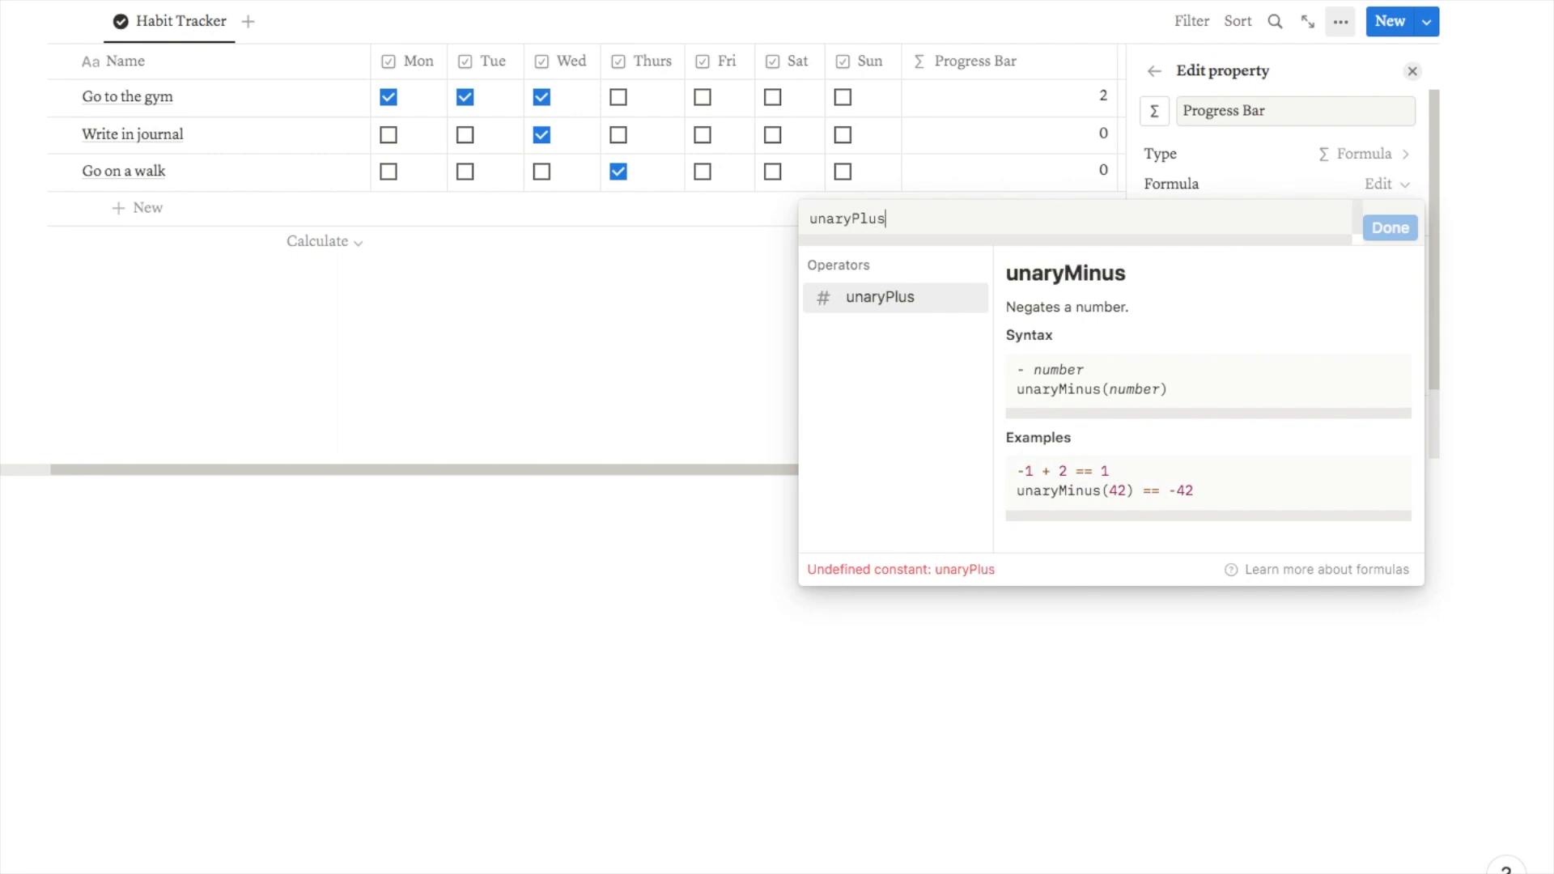
type("()")
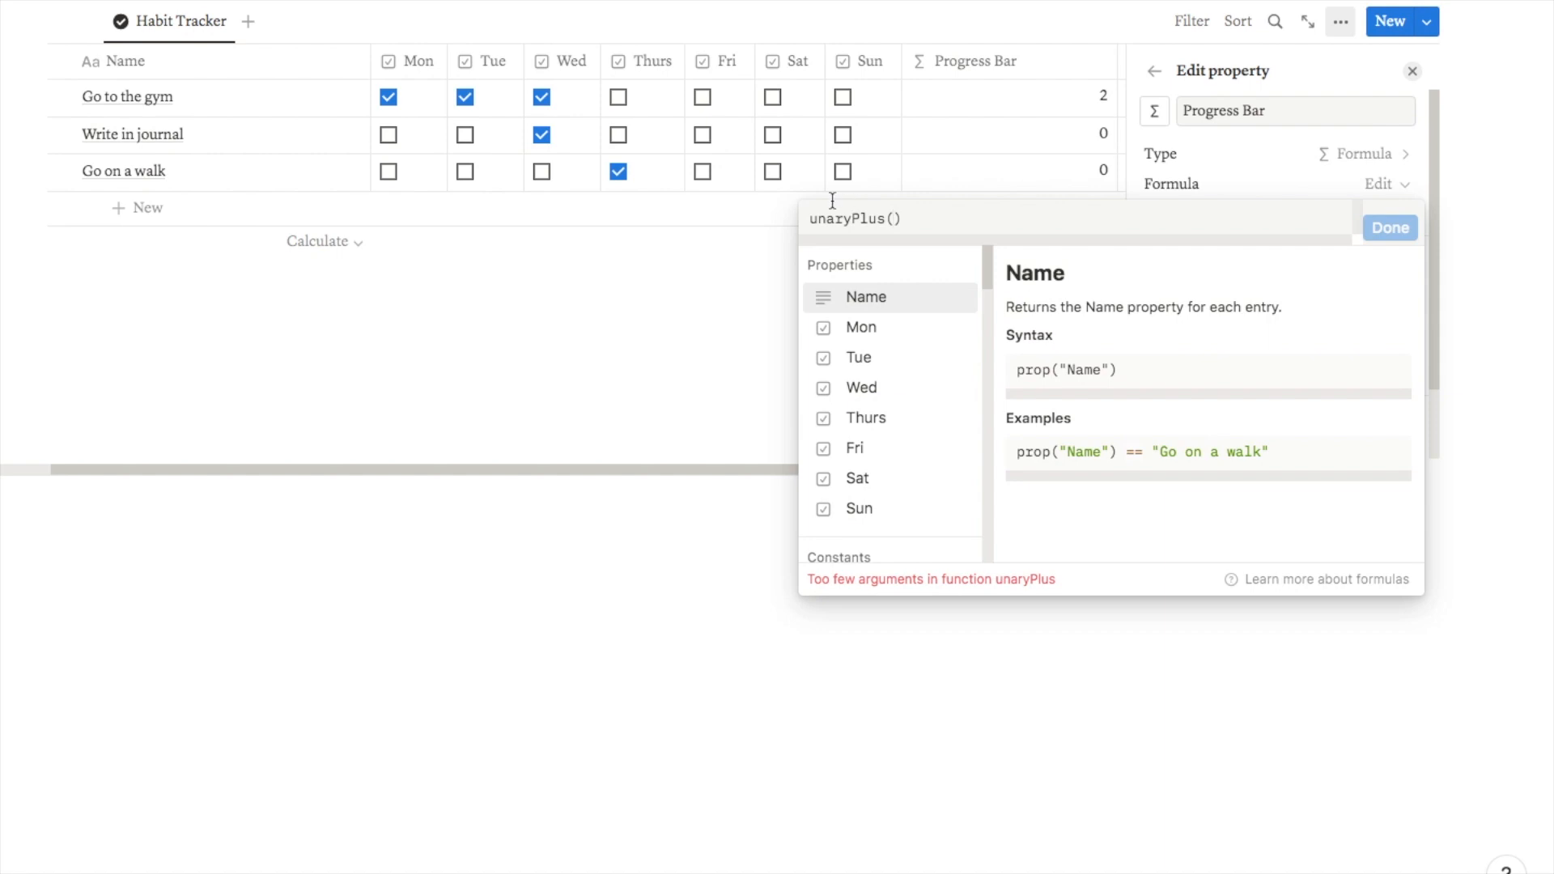
left_click(870, 332)
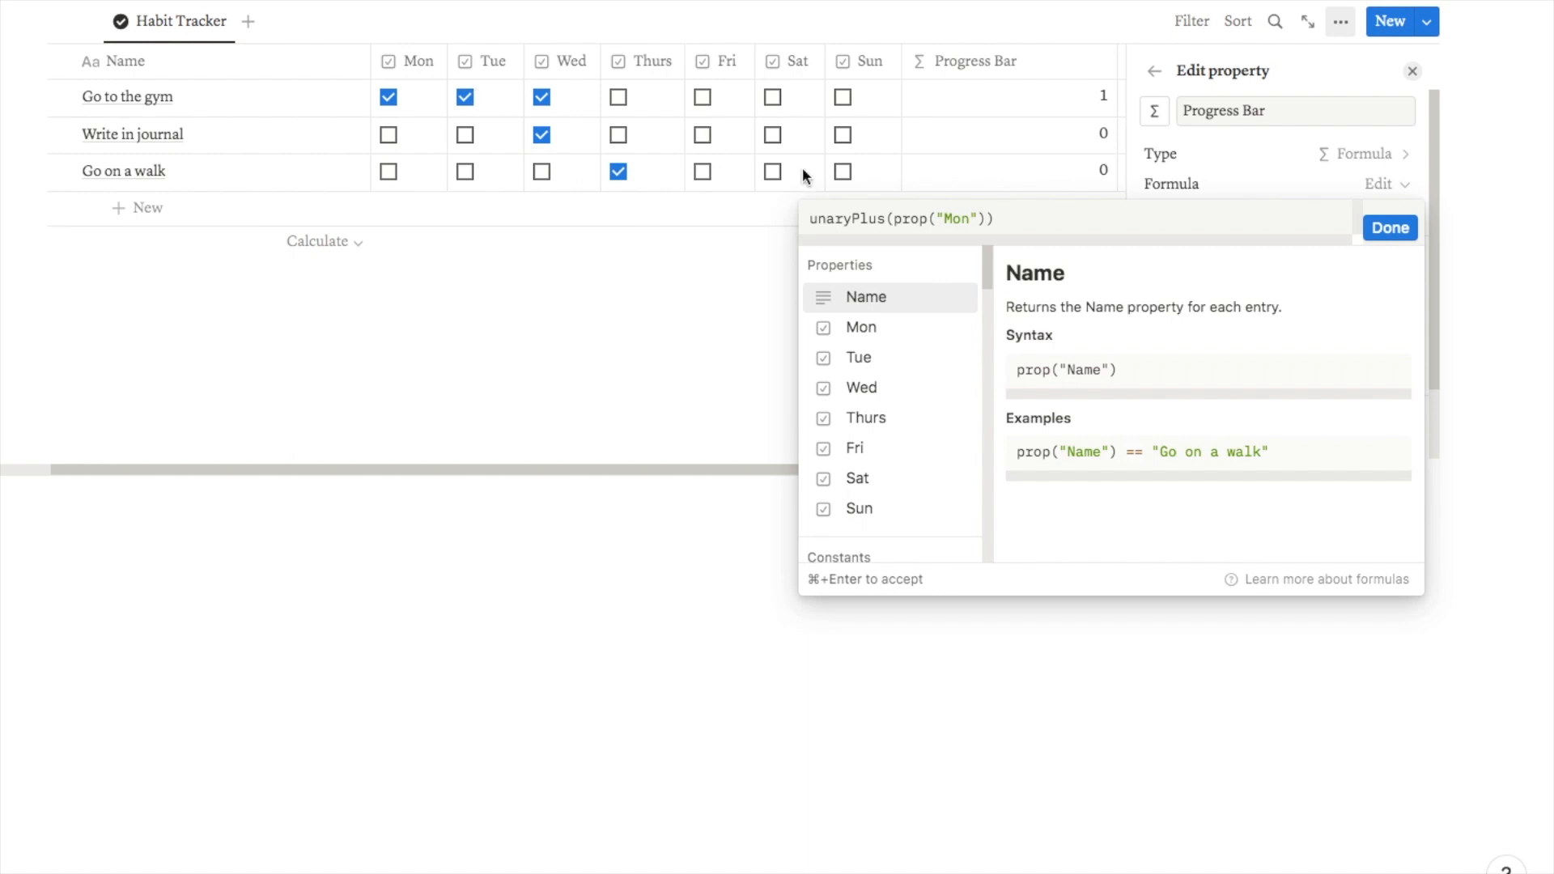
- Extend the Progress Bar formula with + unaryPlus(prop("Tue"))
key("Right")
type("+")
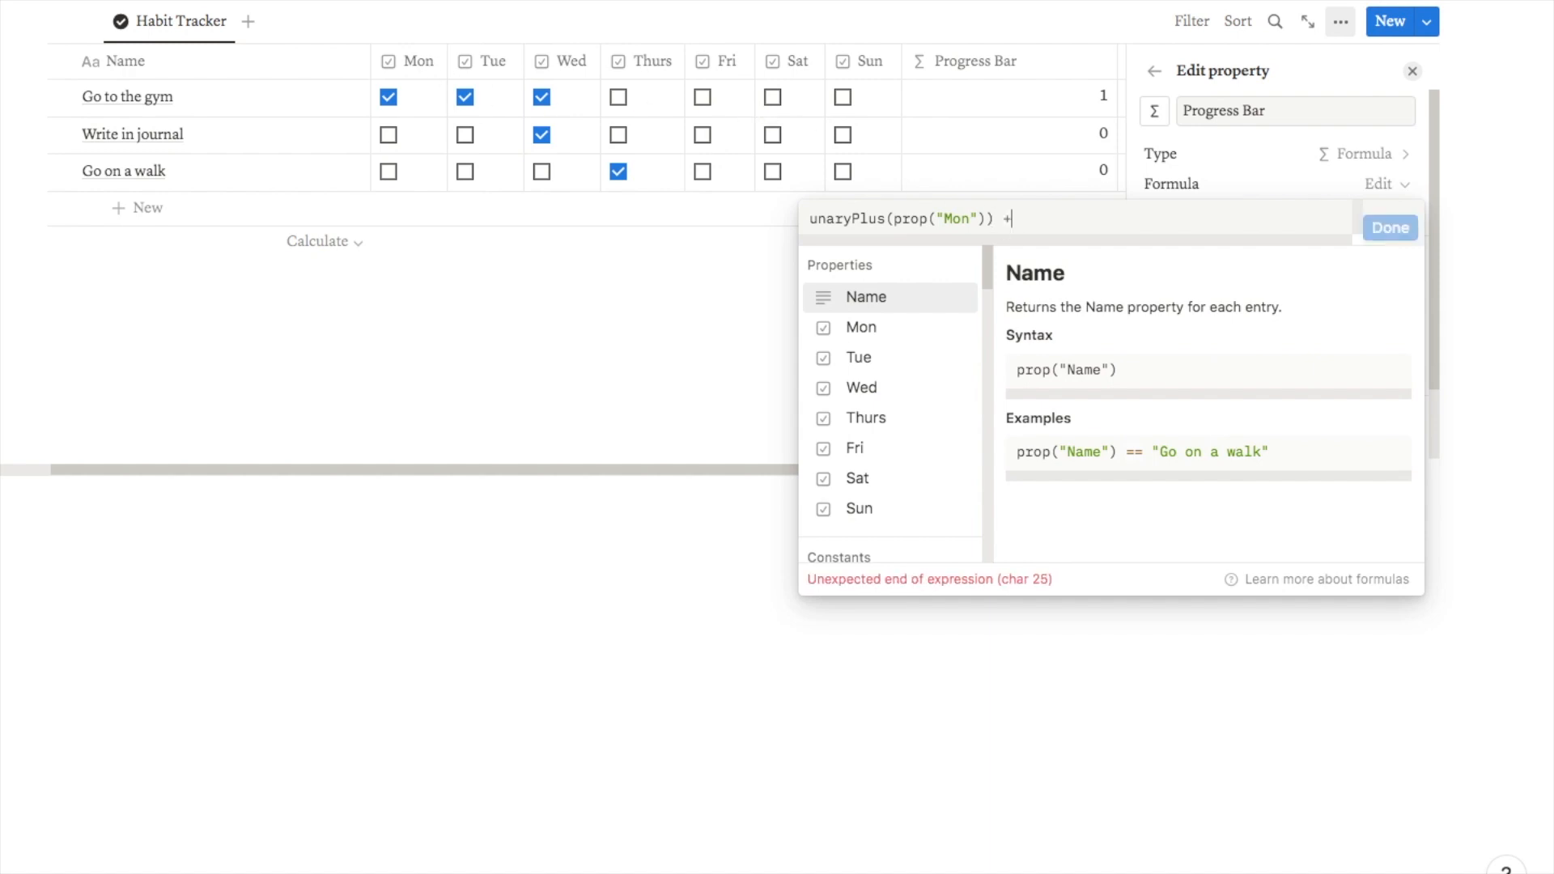
type(" unaryPlu")
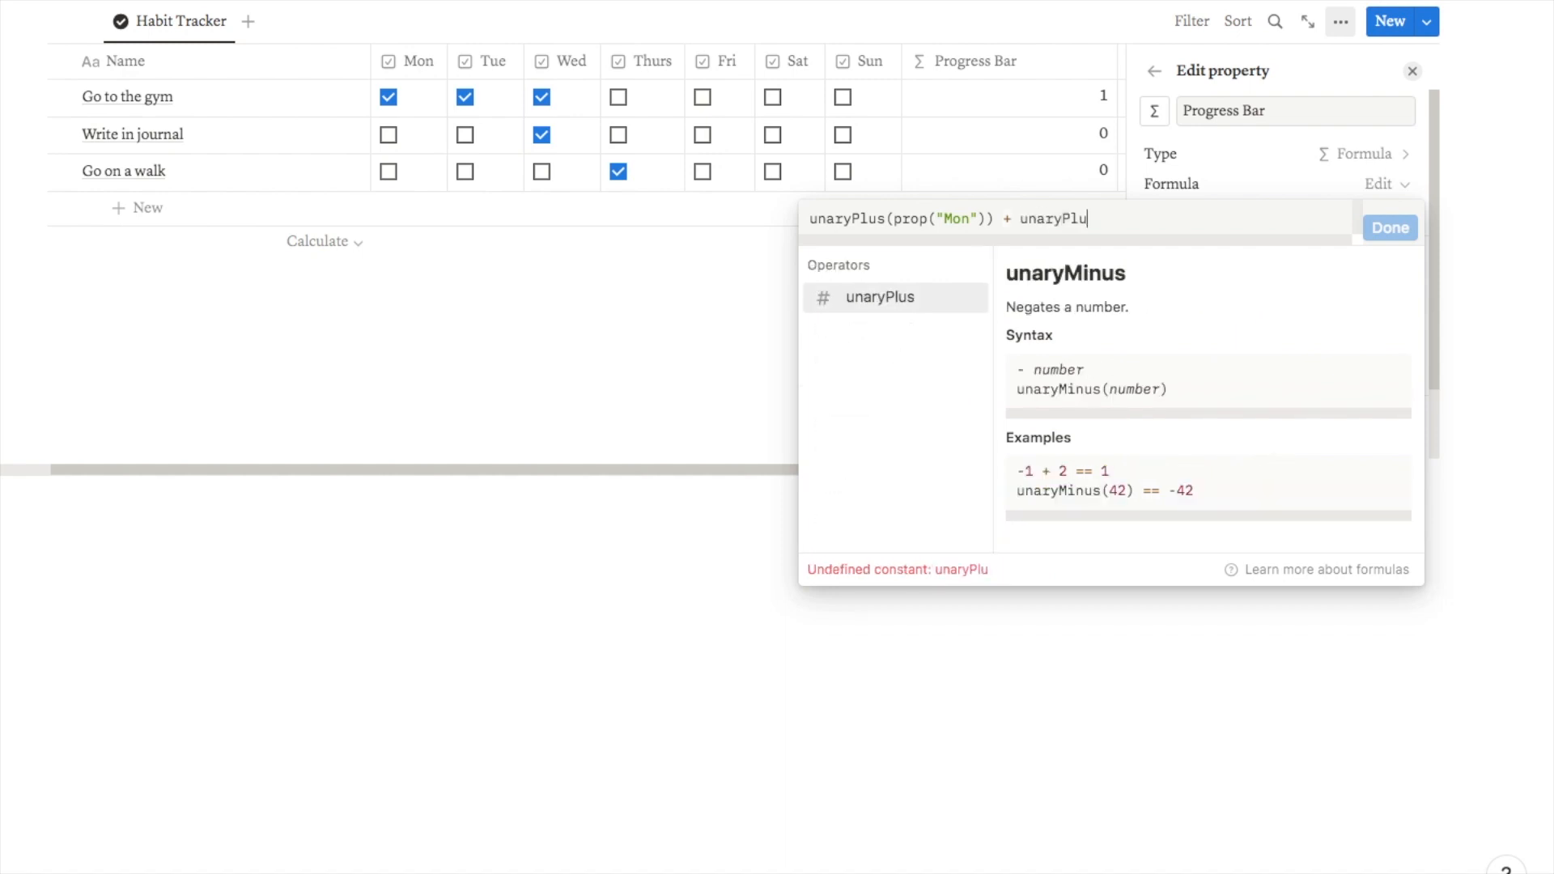
type("s()")
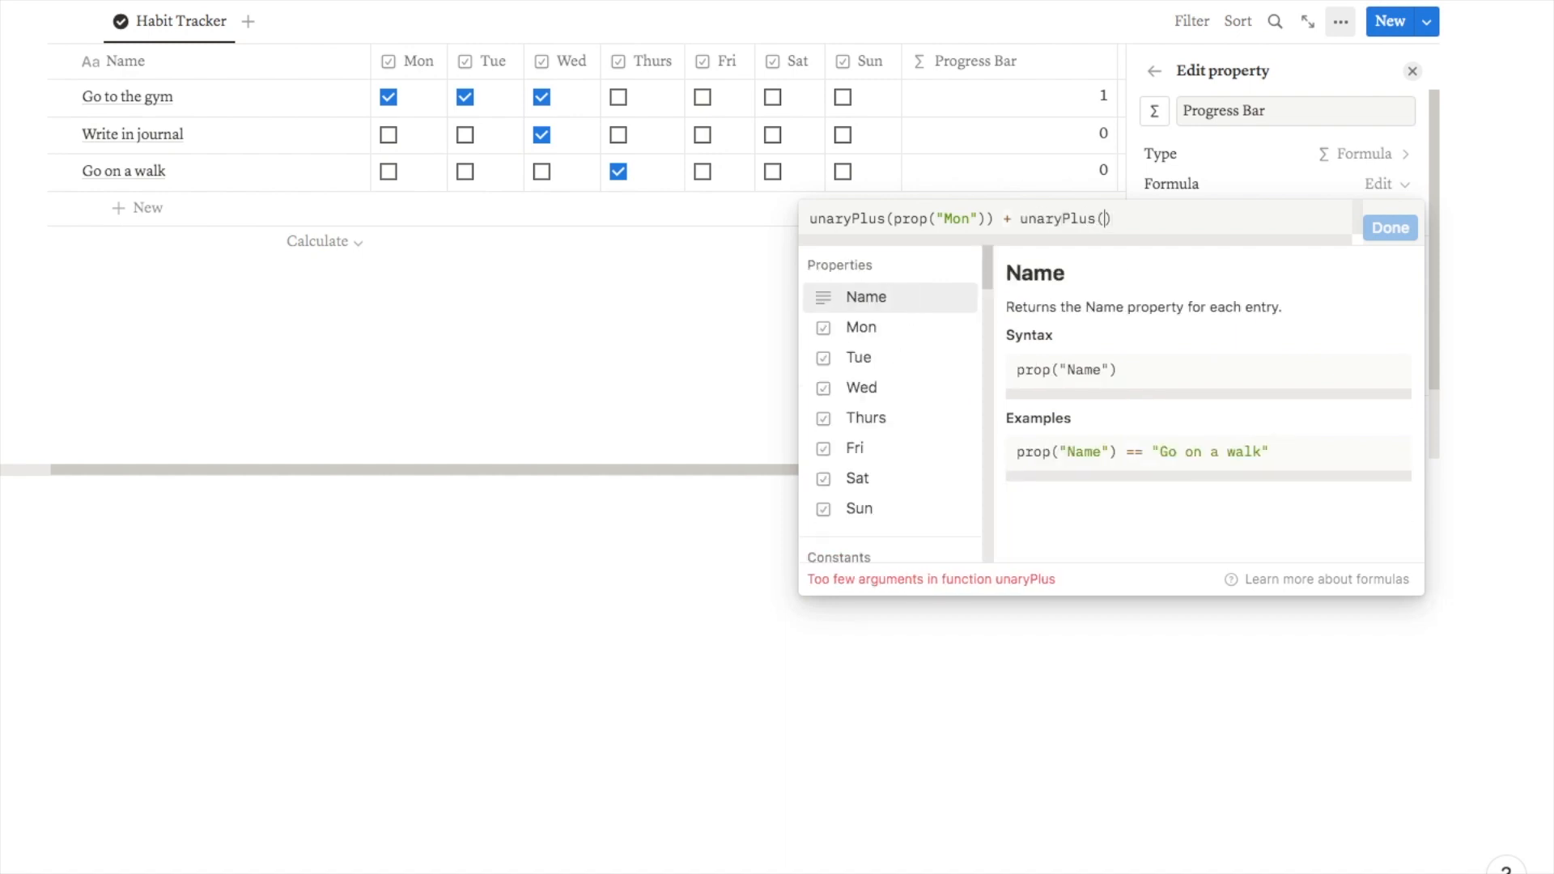
left_click(884, 356)
- Add matching unaryPlus terms for Wed, Thurs, Fri, Sat and Sun to the Progress Bar formula's sum
key("End")
type("+ unary")
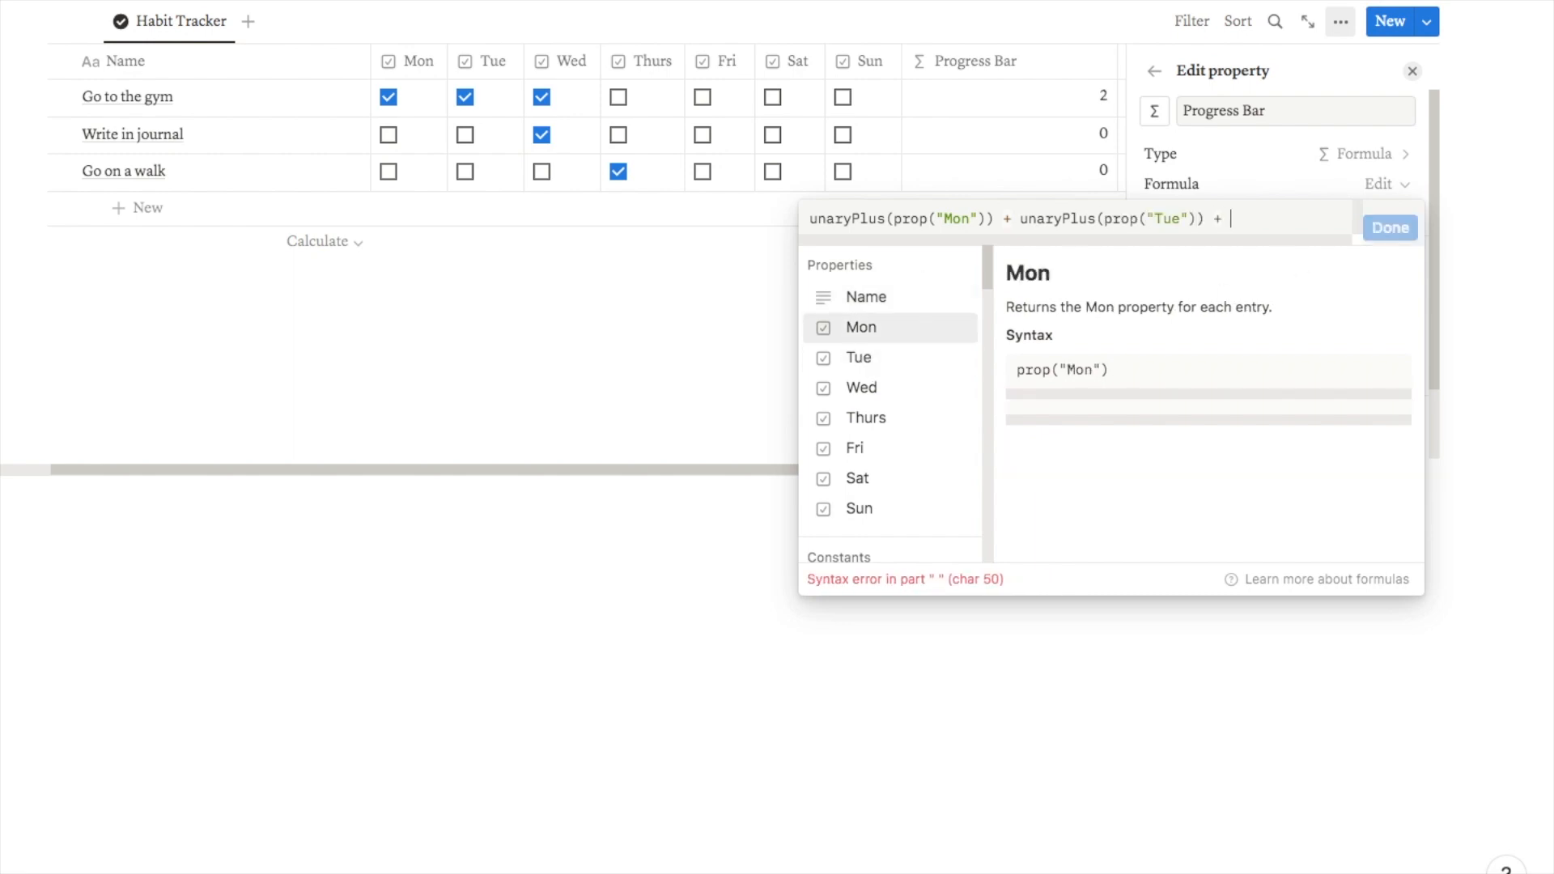
type("Plus()")
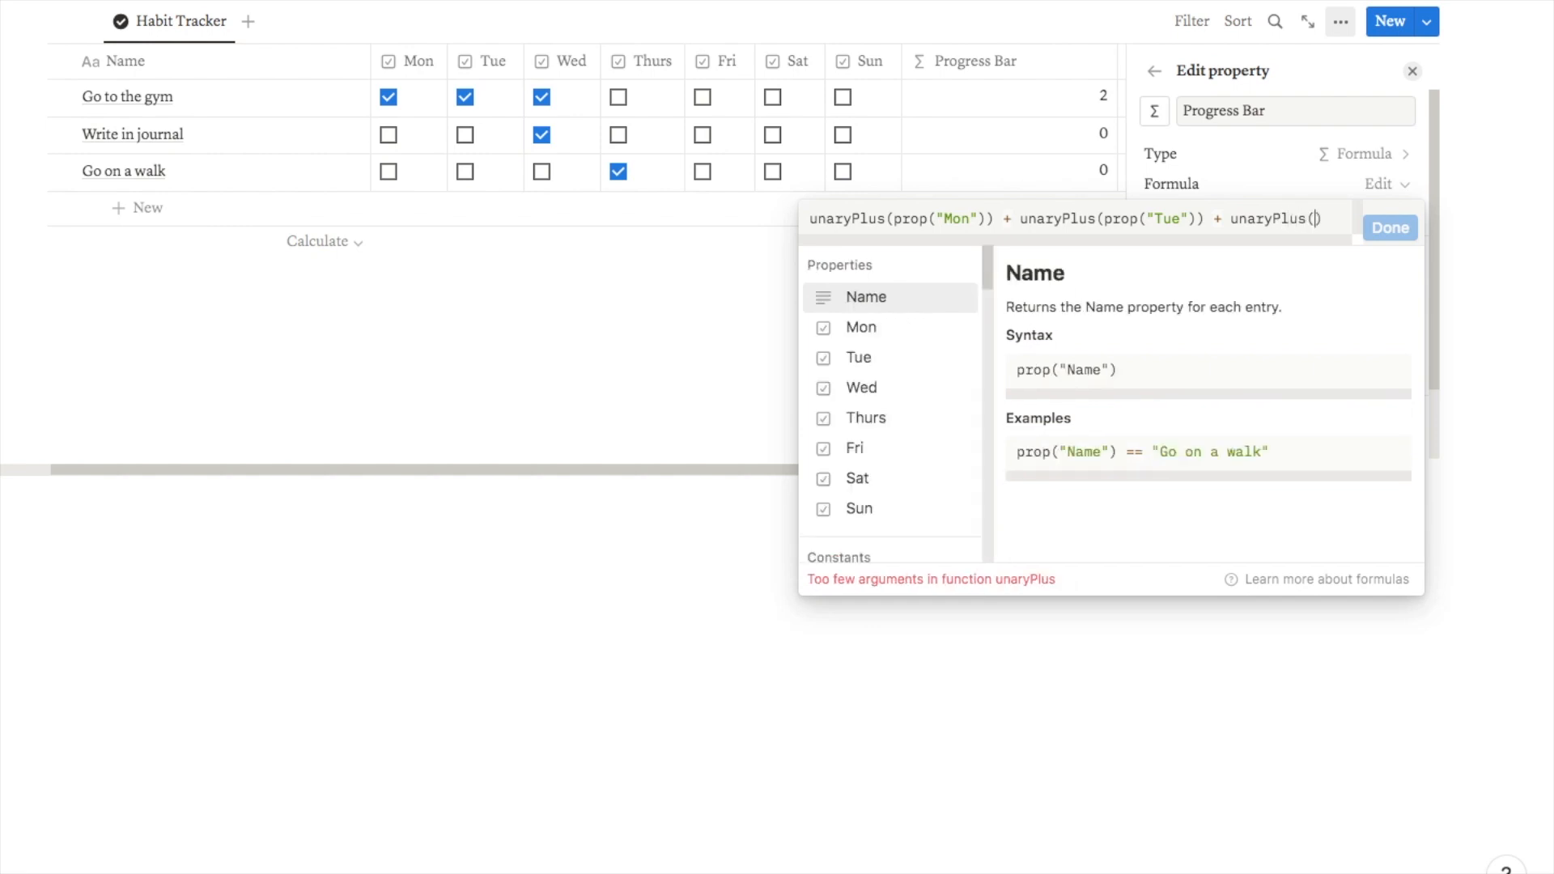
left_click(873, 391)
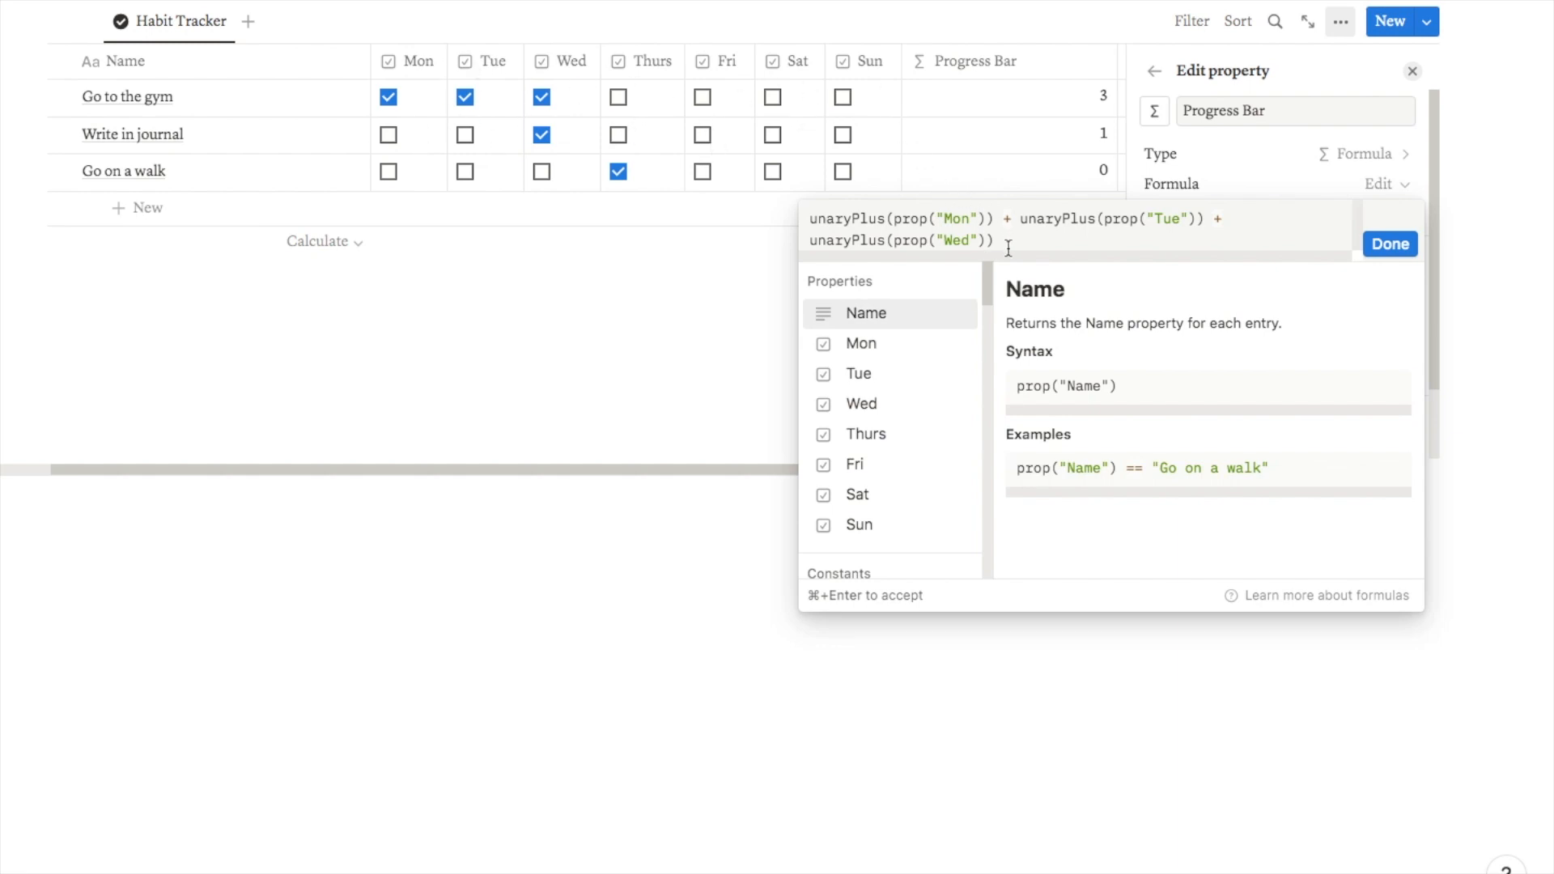
type("+ unaryPlus(prop(\"Thurs\")) + unaryPlus(prop(\"Fri\")) + unaryPlus(prop(\"Sat\")) + unaryPlus(prop(\"Sun\"))")
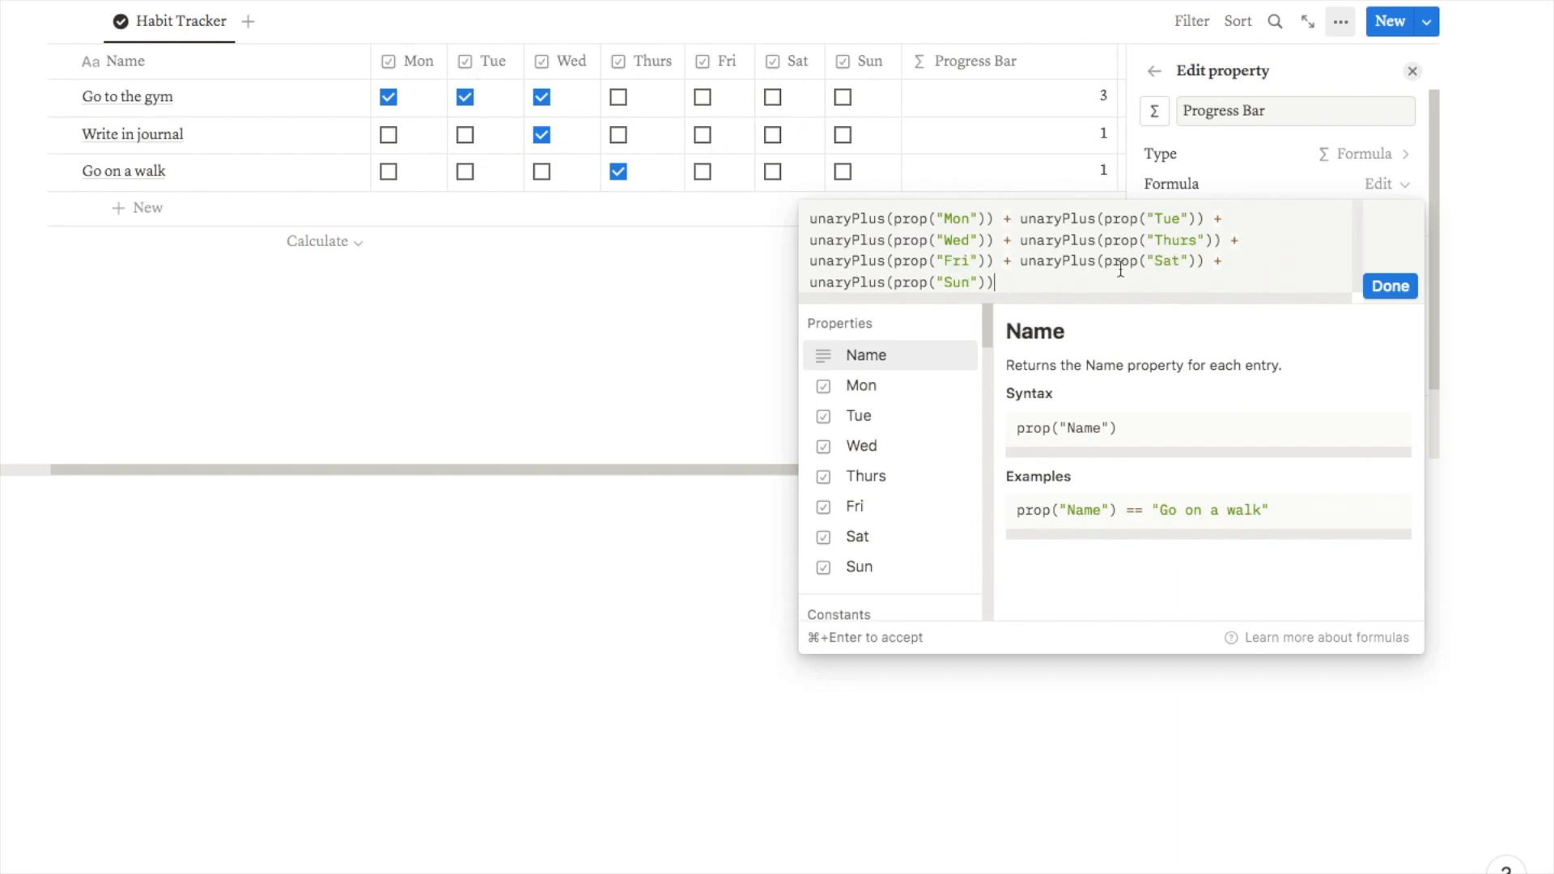
- Enclose the Progress Bar formula's seven-day sum in parentheses and divide it by 7
left_click(811, 221)
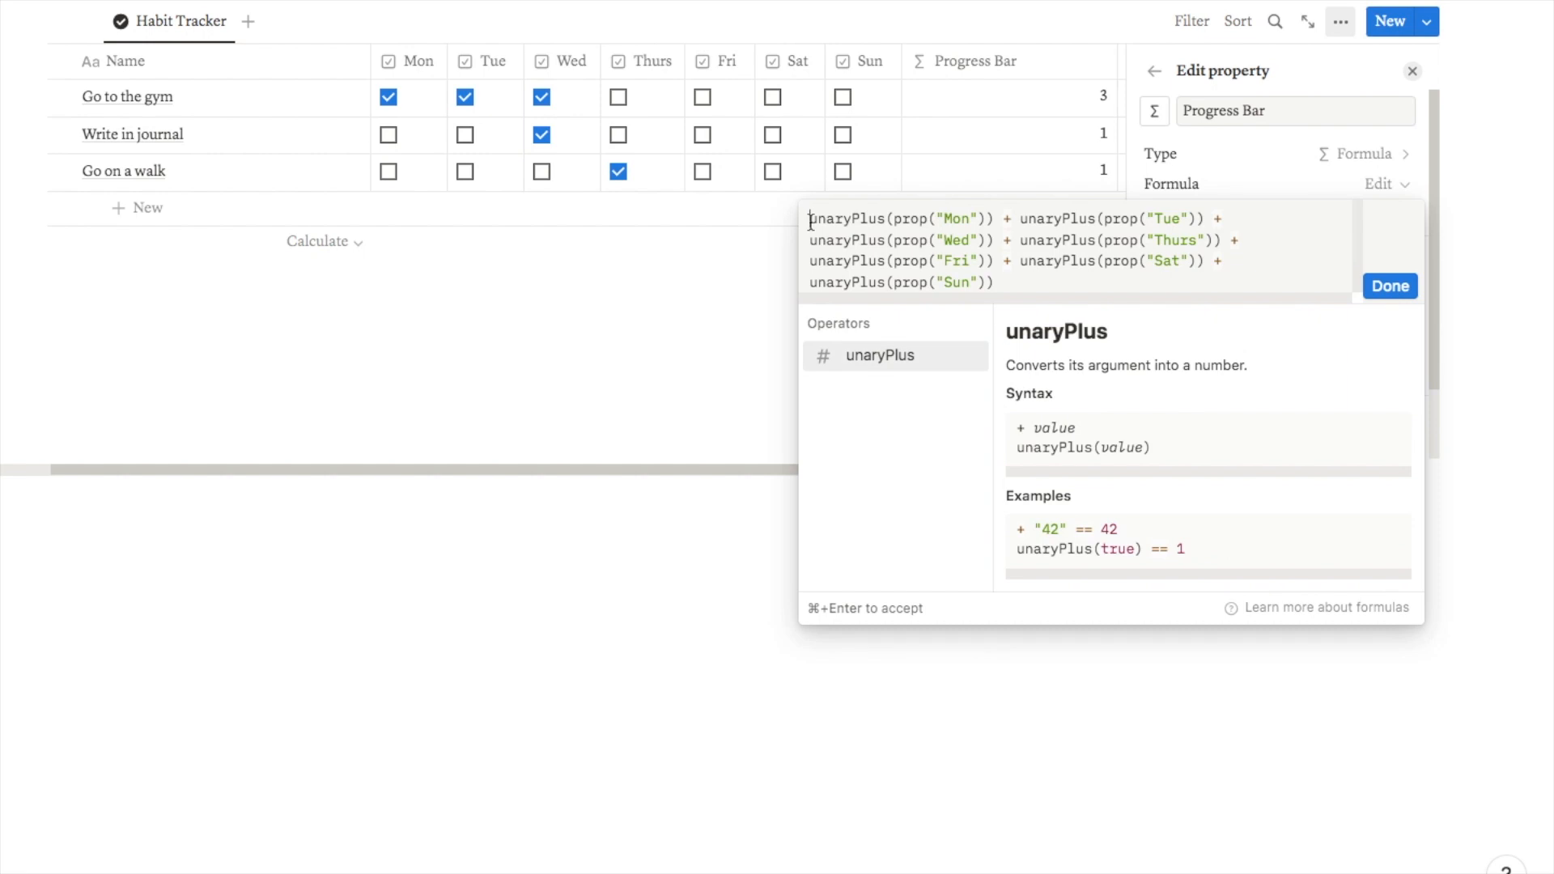
type("(")
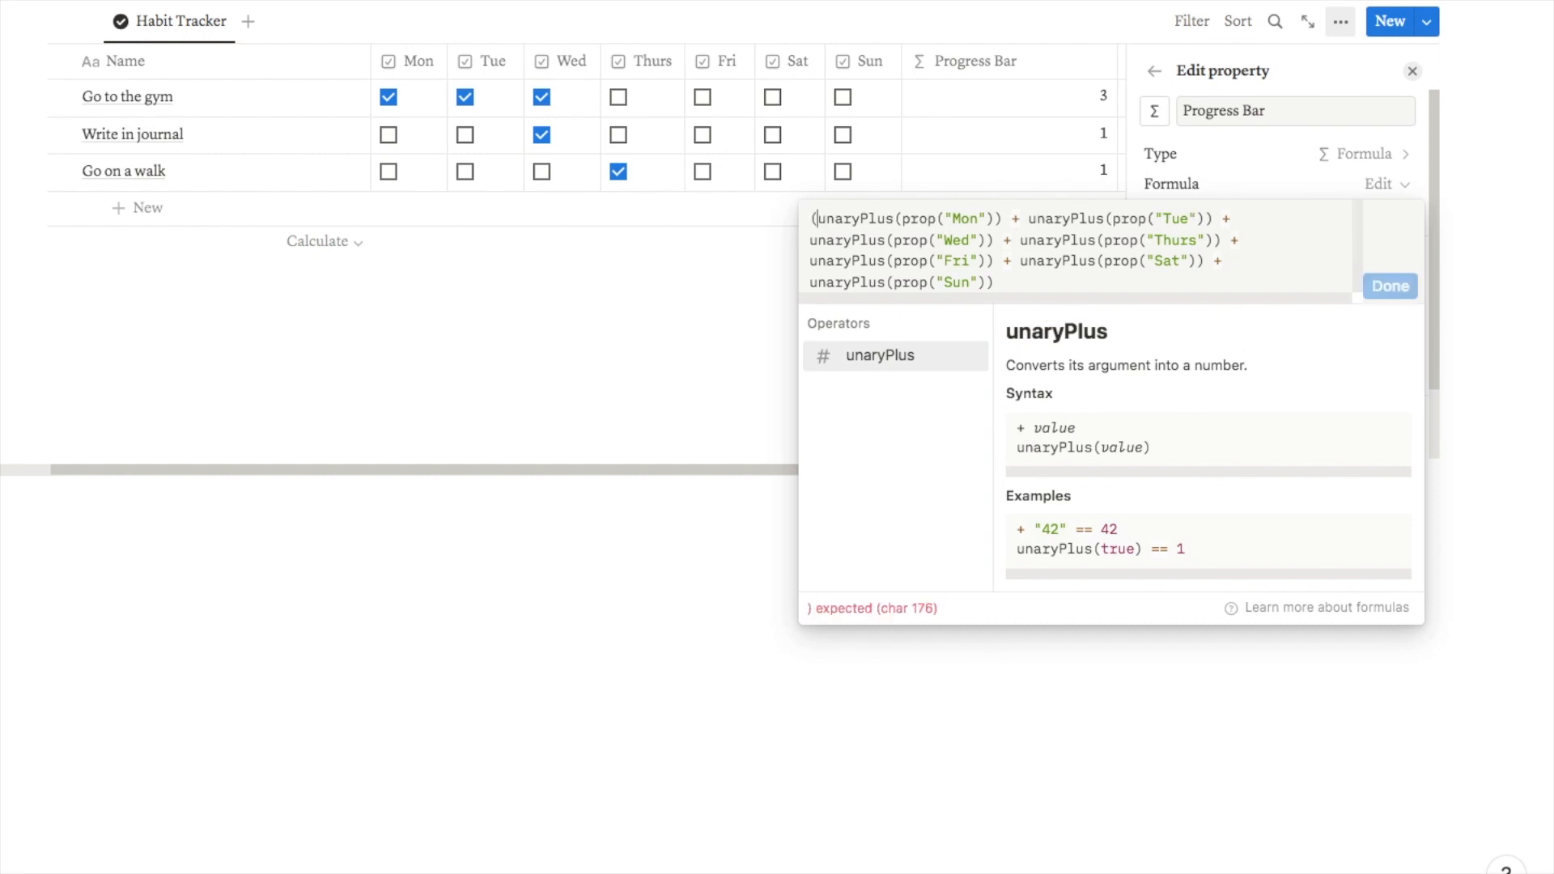
left_click(1012, 279)
type(")")
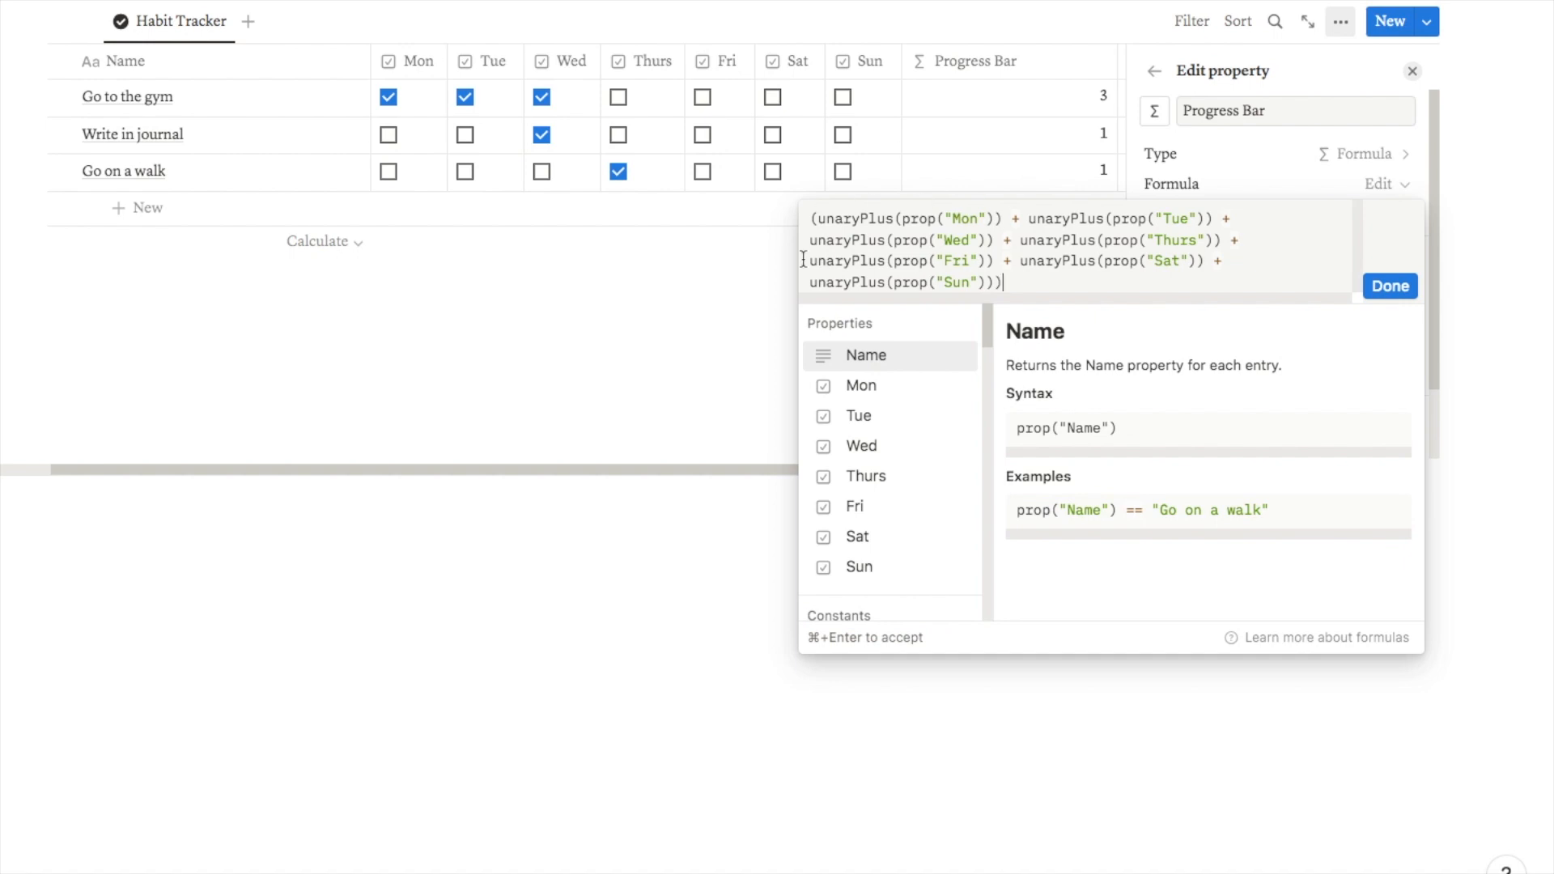
type(" / ")
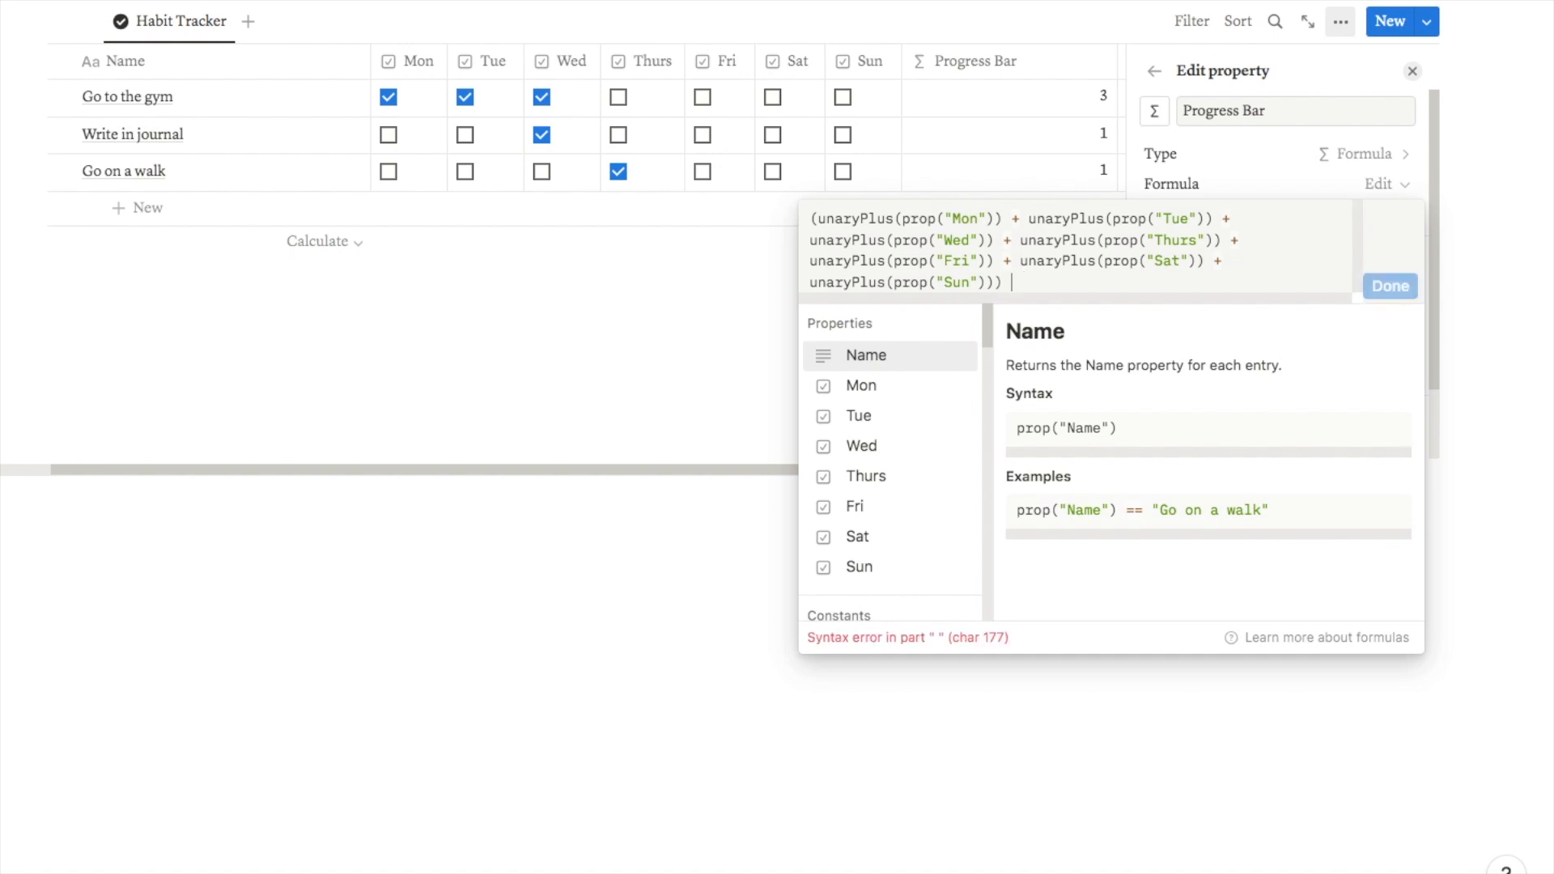
type("7")
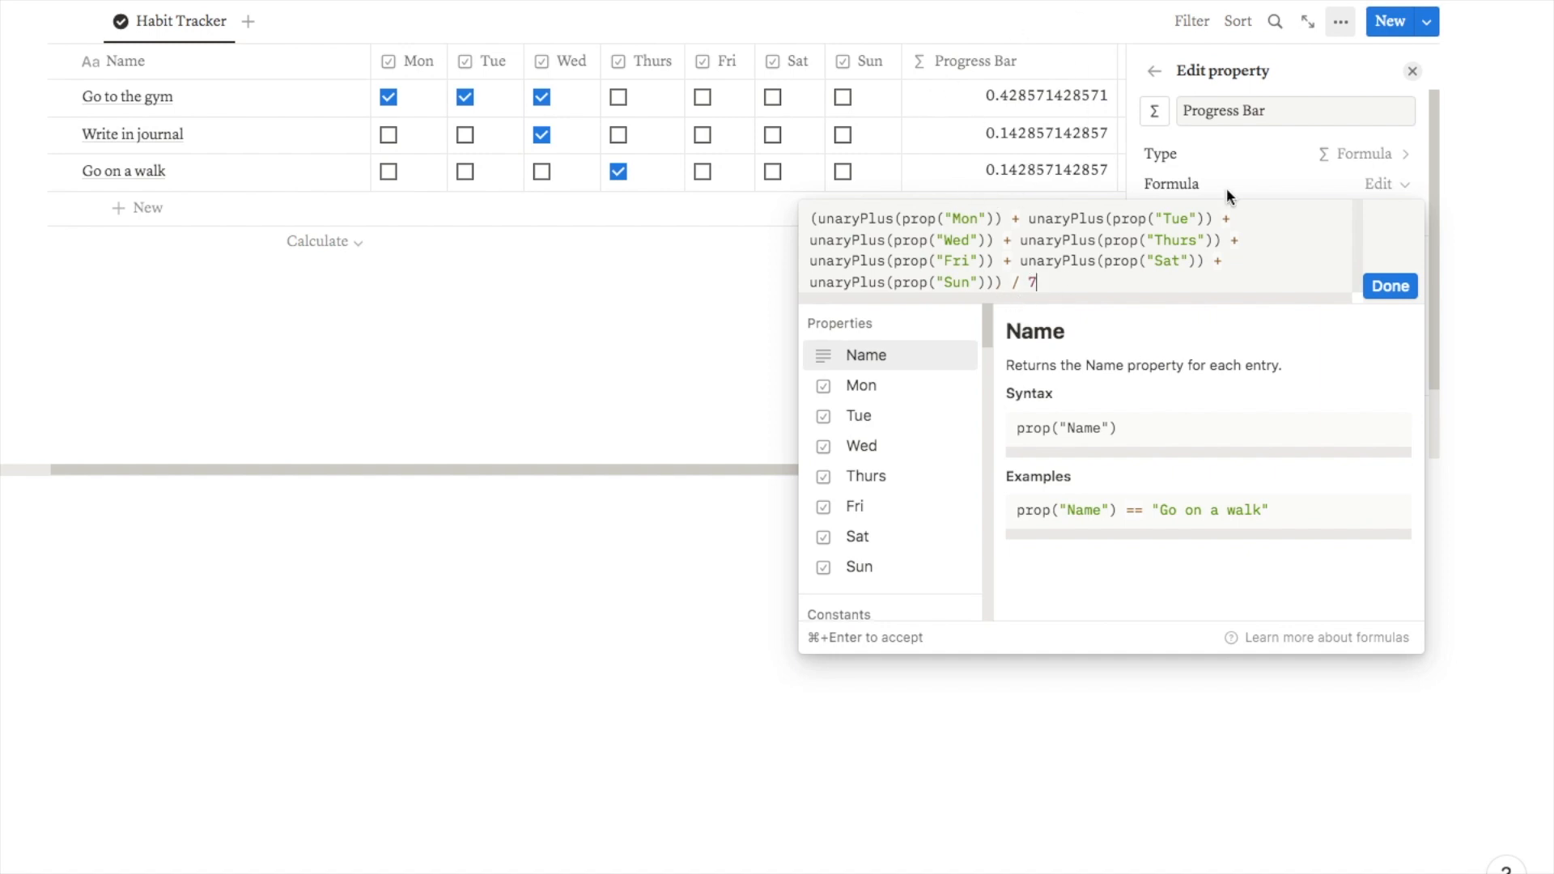
- Wrap the Progress Bar formula as round(100*(sum) / 7)/100 and apply it
left_click(810, 218)
type("round(")
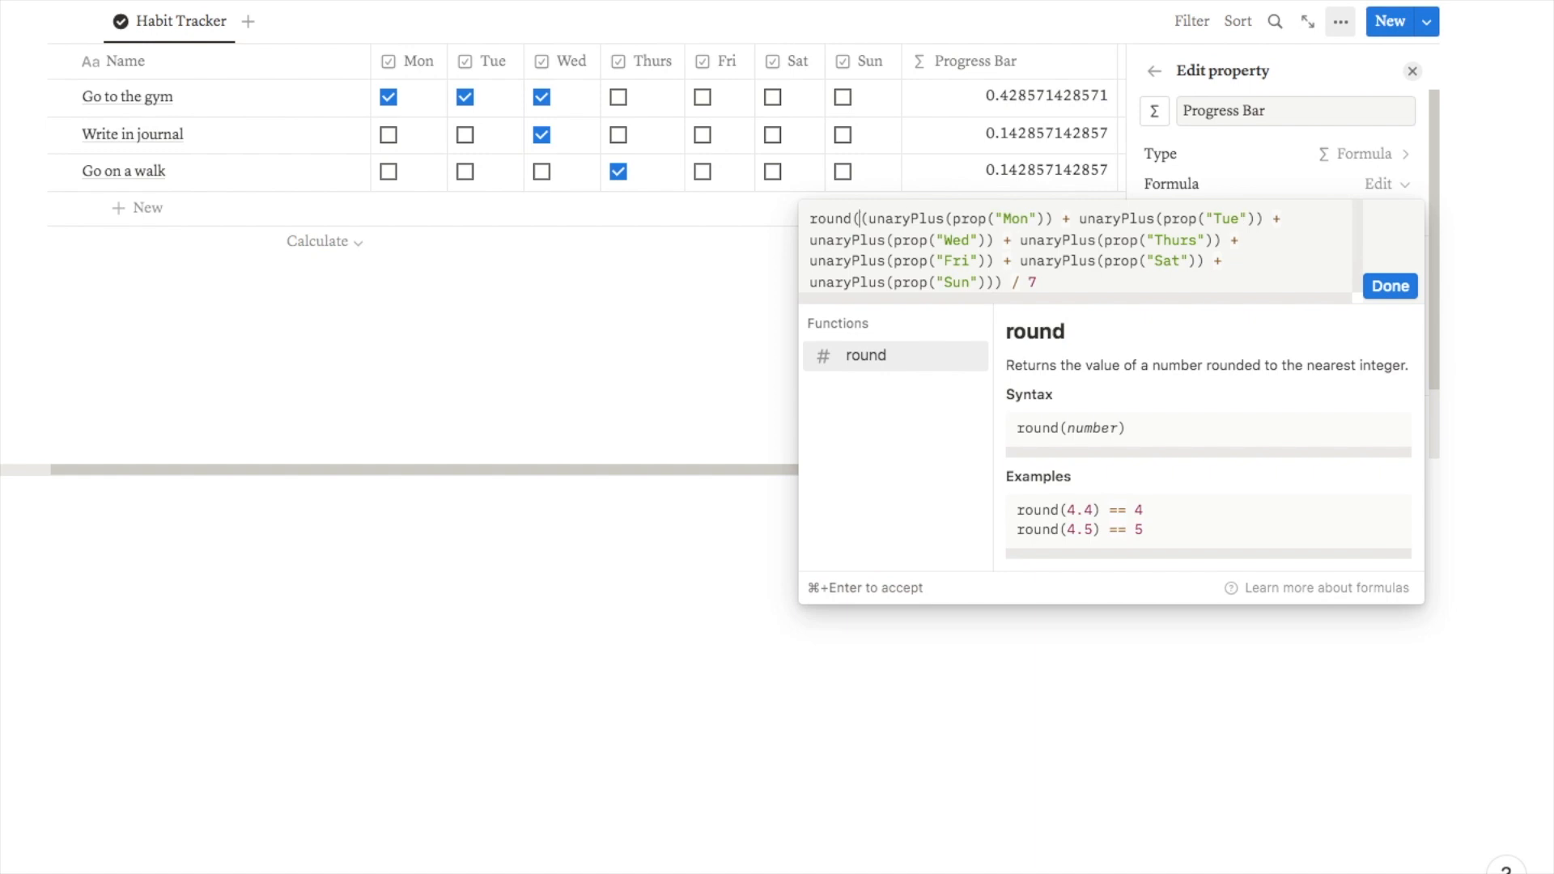
type("100")
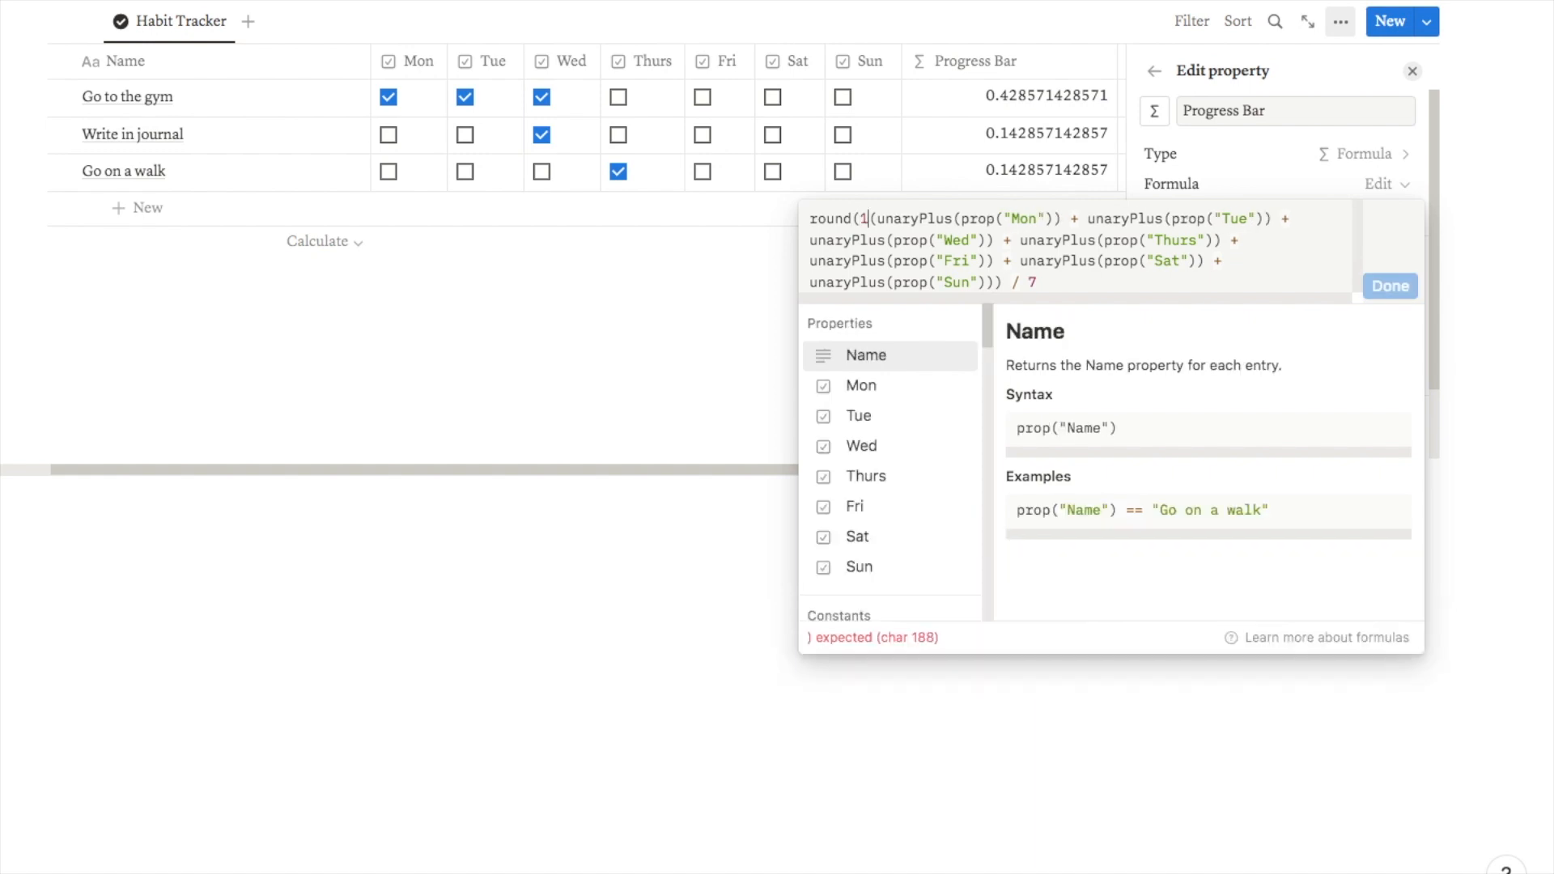
type("*")
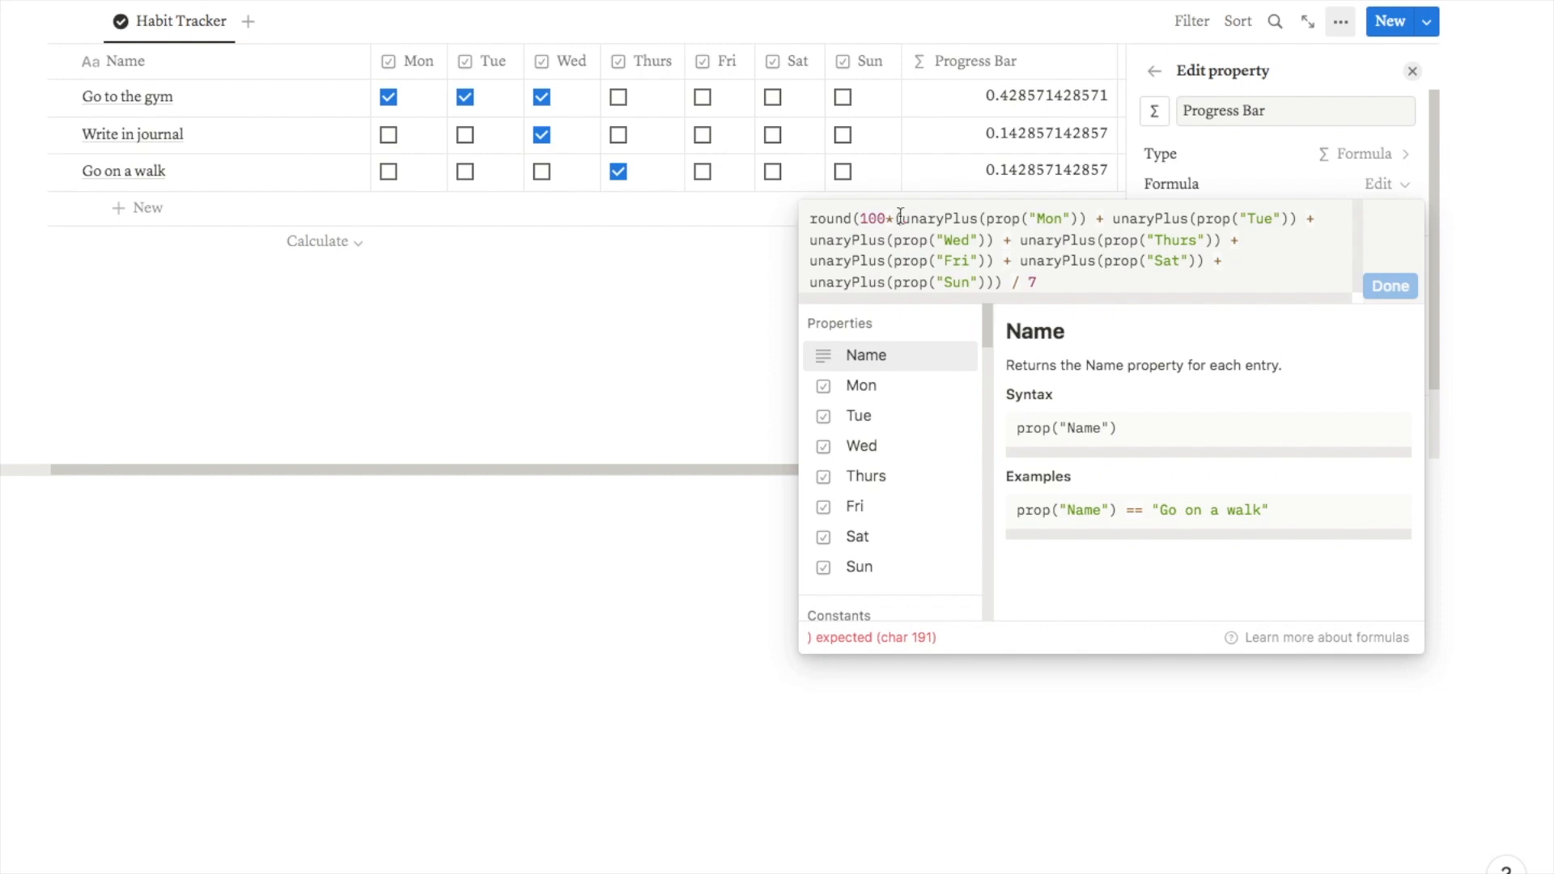
left_click(1043, 283)
type(")")
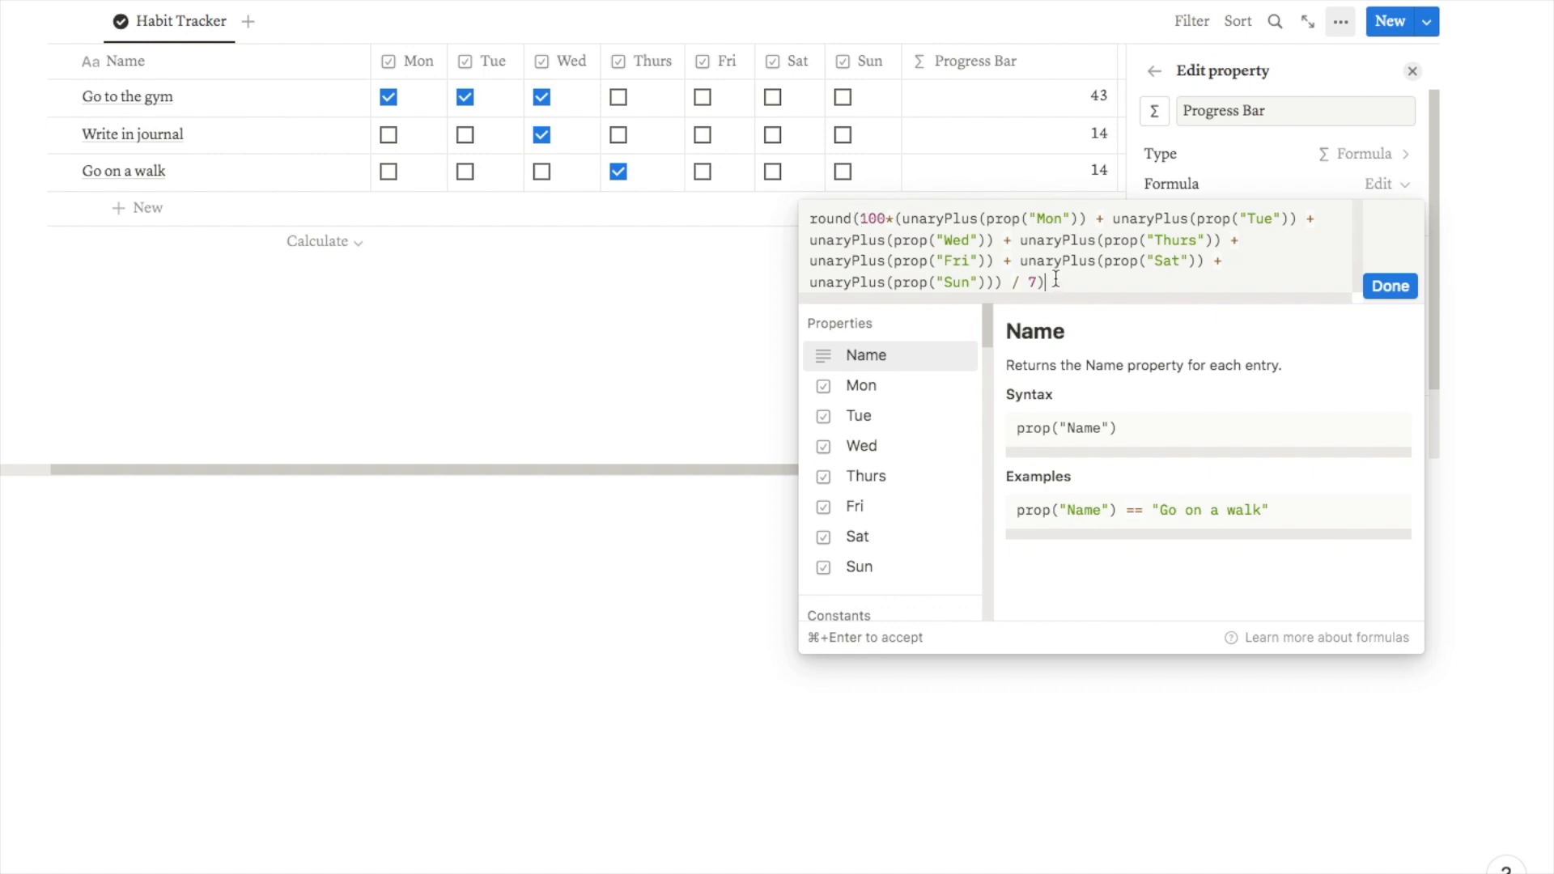
type("/100")
left_click(1389, 287)
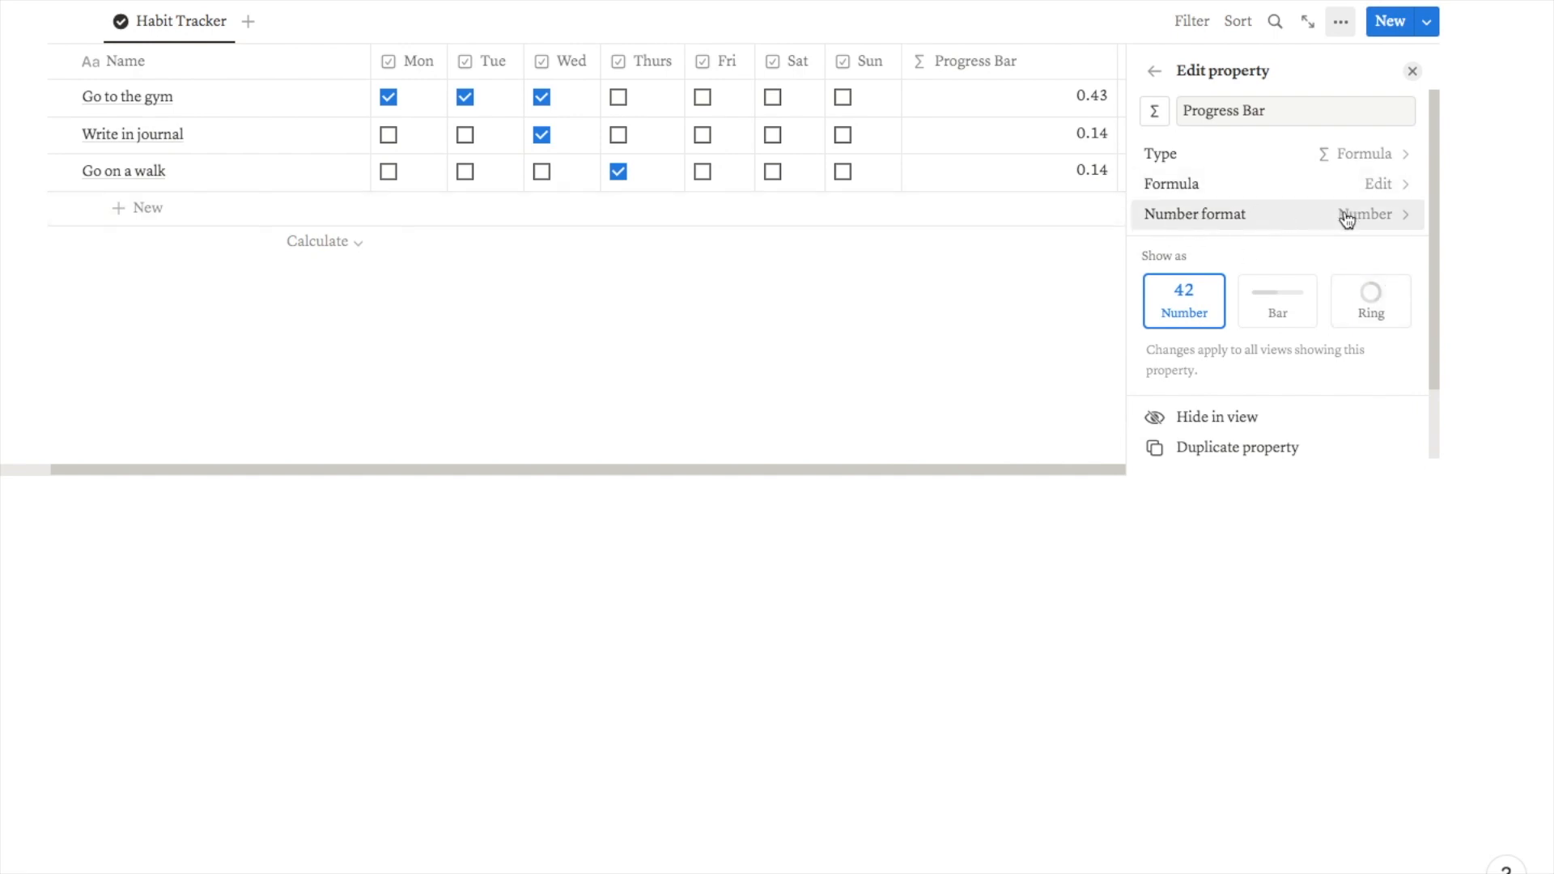
- Format the Progress Bar property as Percent and show it as a Bar, previewing the Ring style too
left_click(1379, 221)
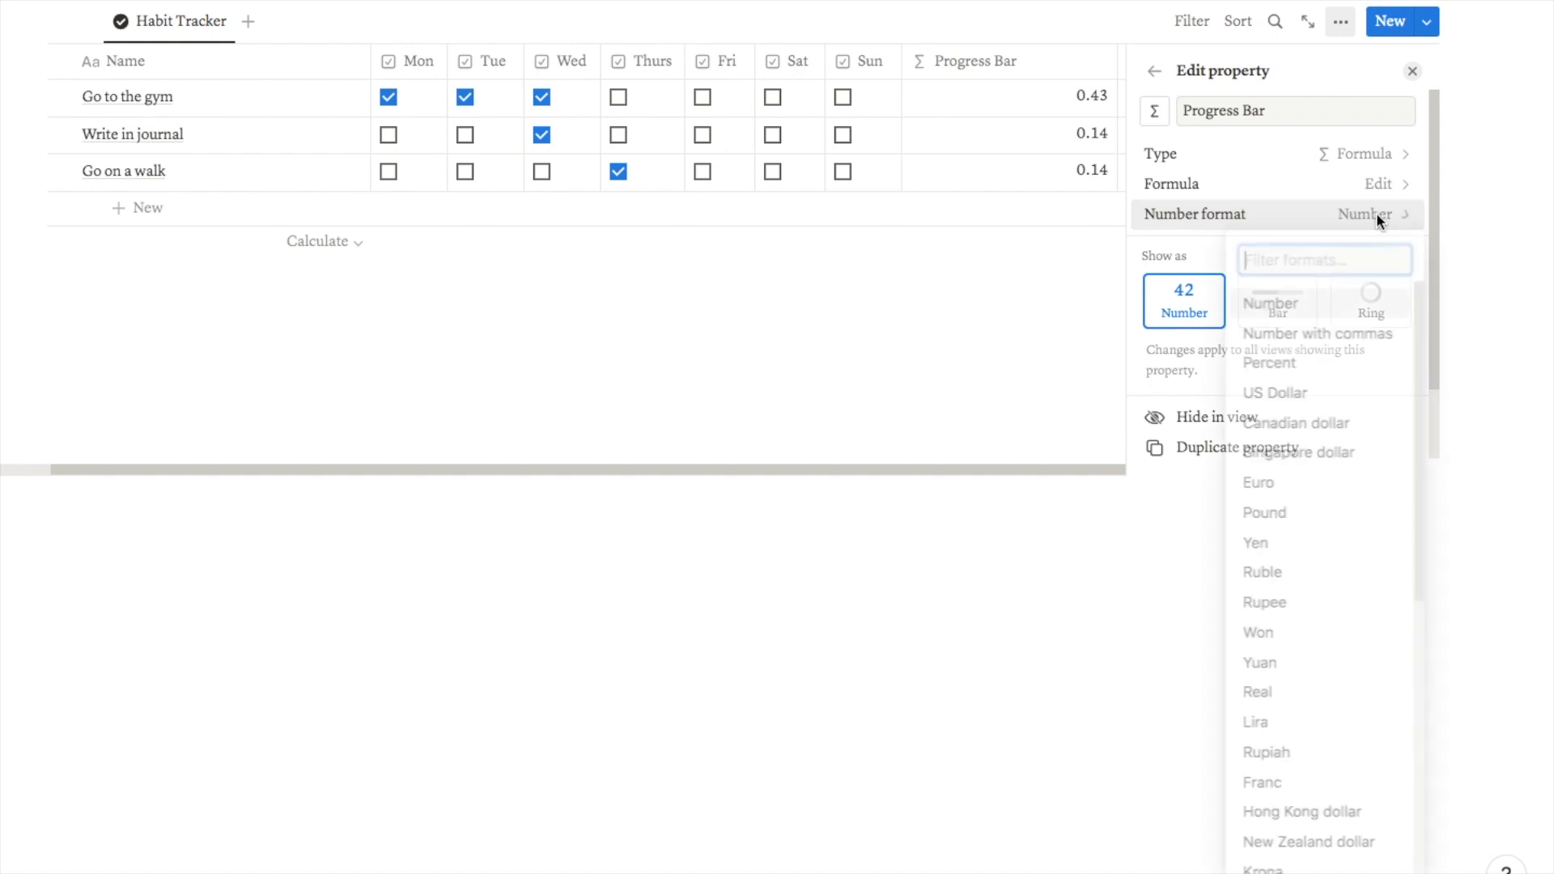
left_click(1283, 366)
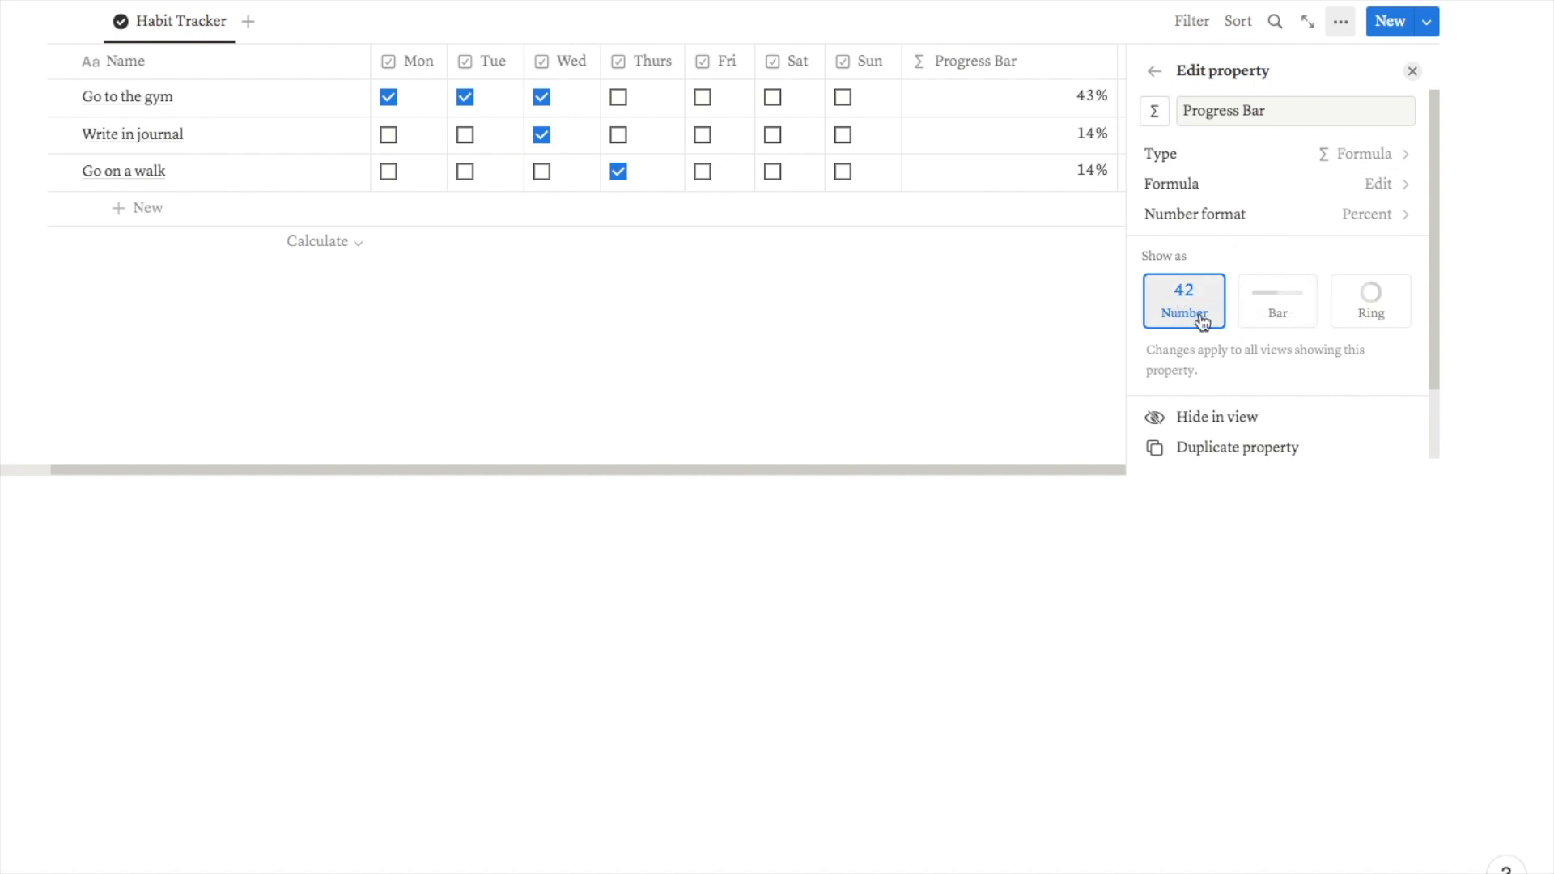
left_click(1269, 332)
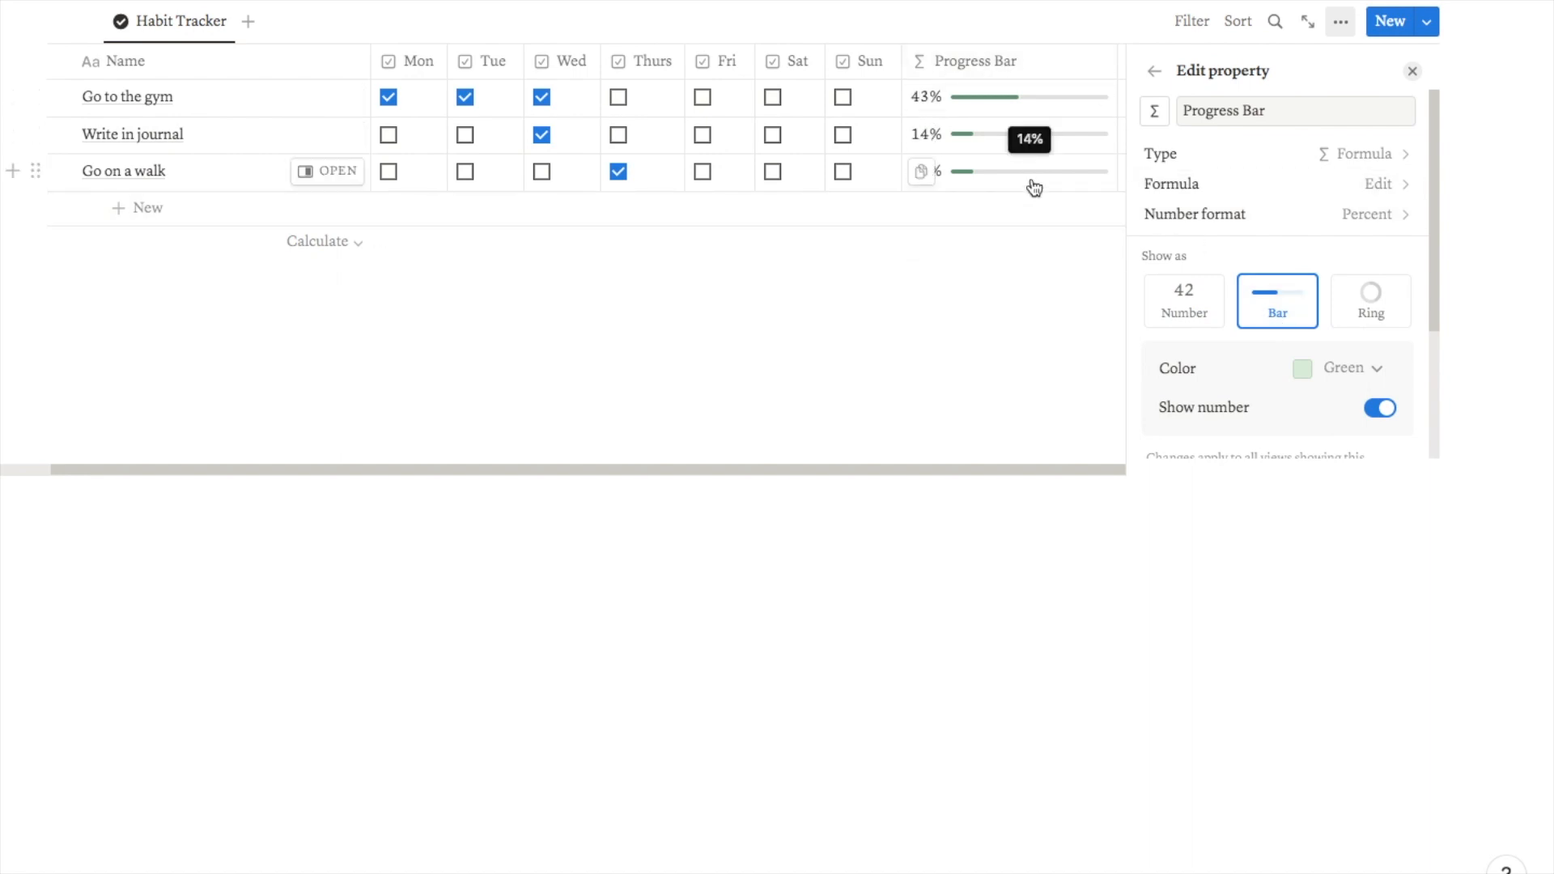
left_click(1361, 318)
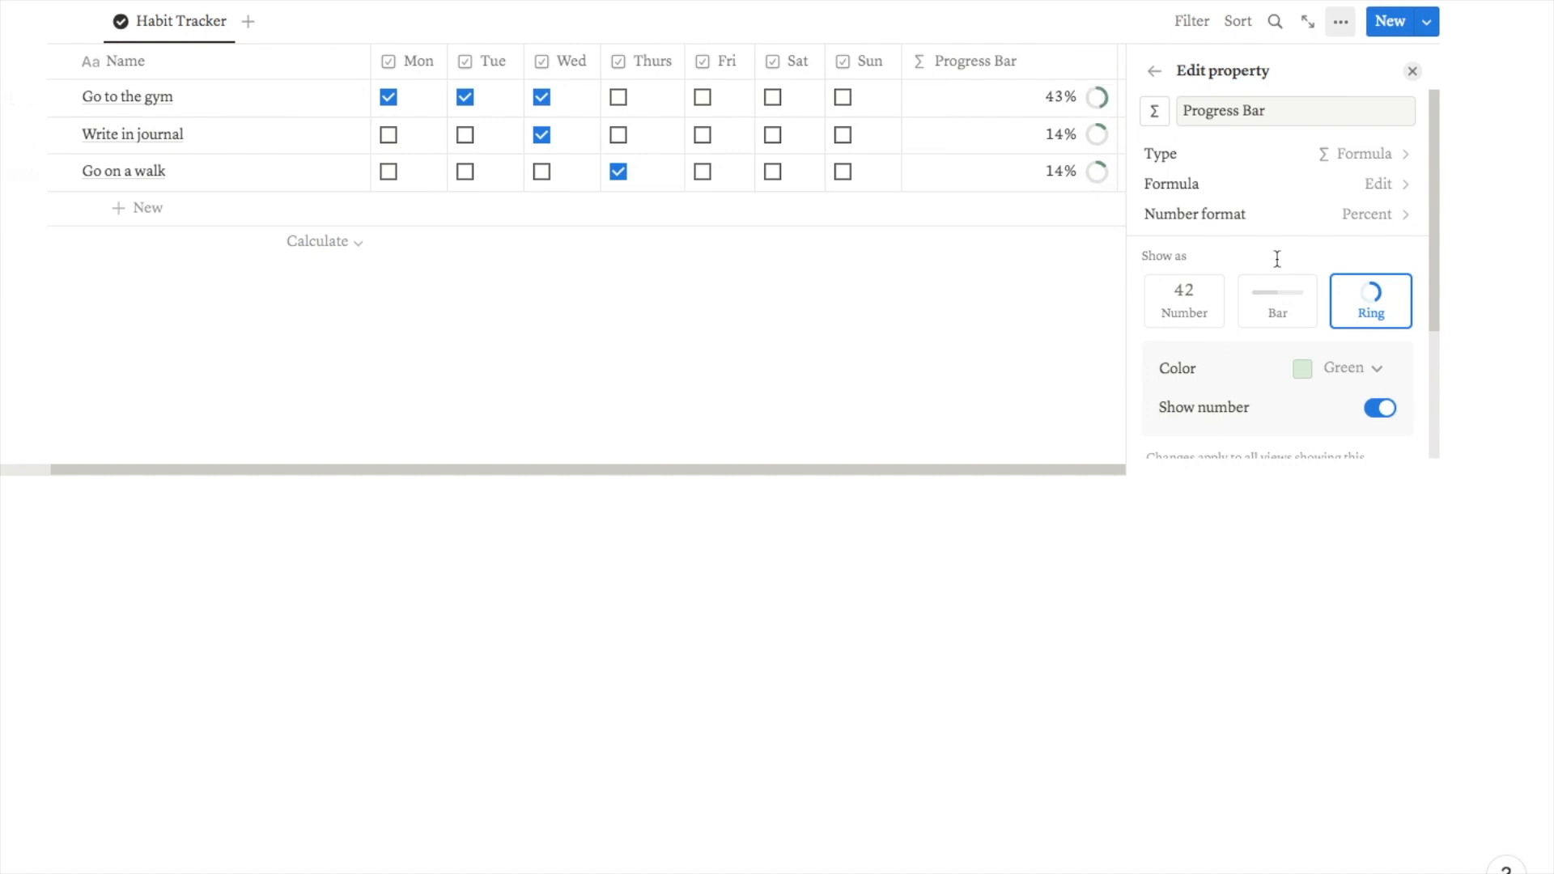
left_click(1267, 315)
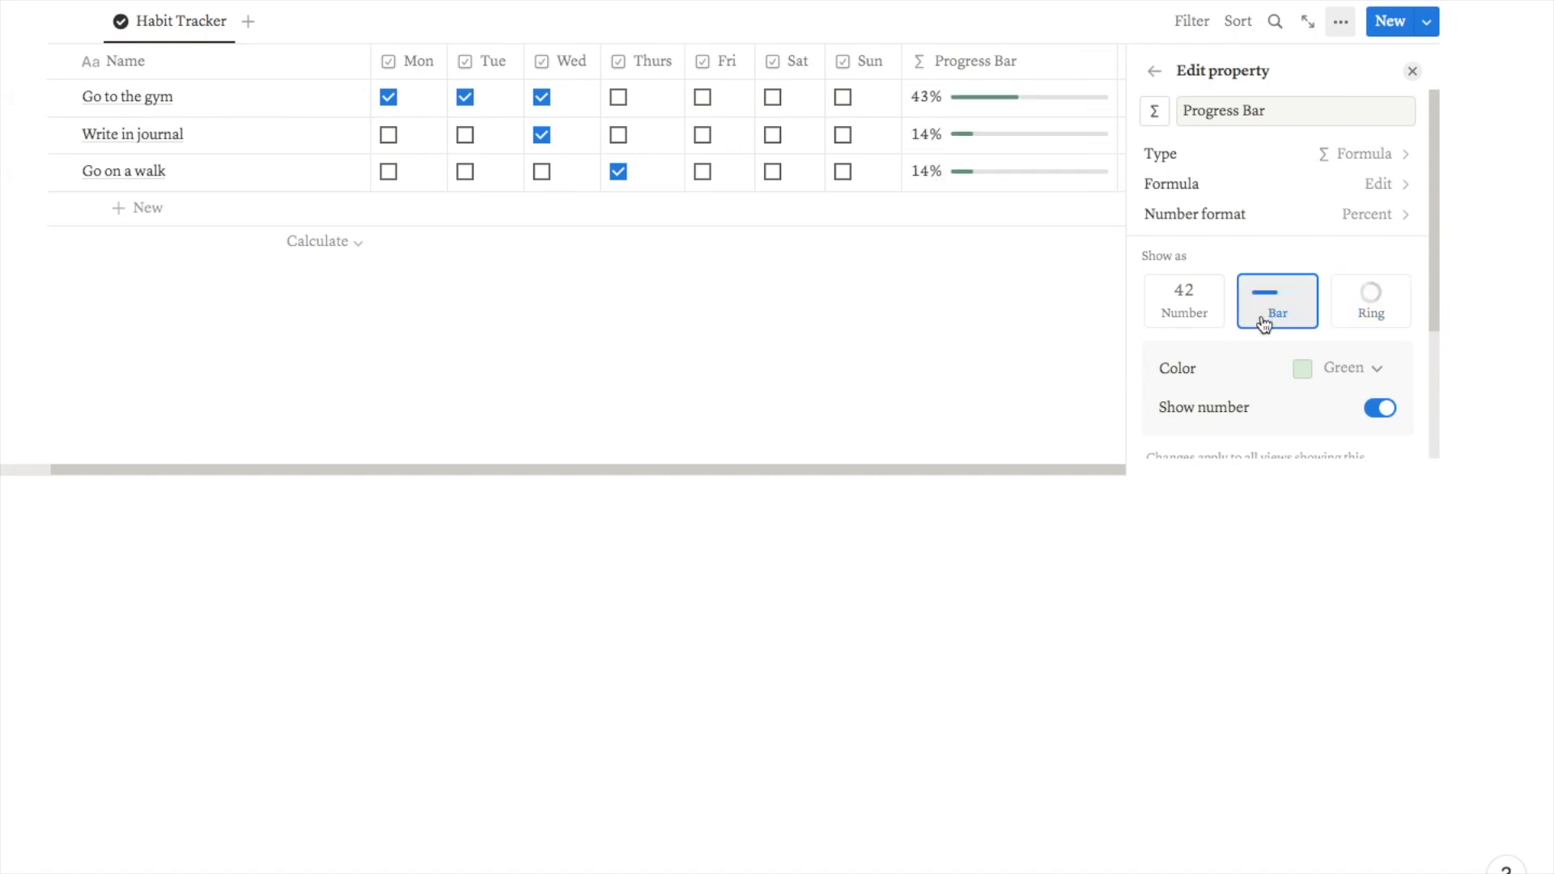
- Try purple as the progress bar color, return it to green, and toggle its number display off and on
left_click(1357, 369)
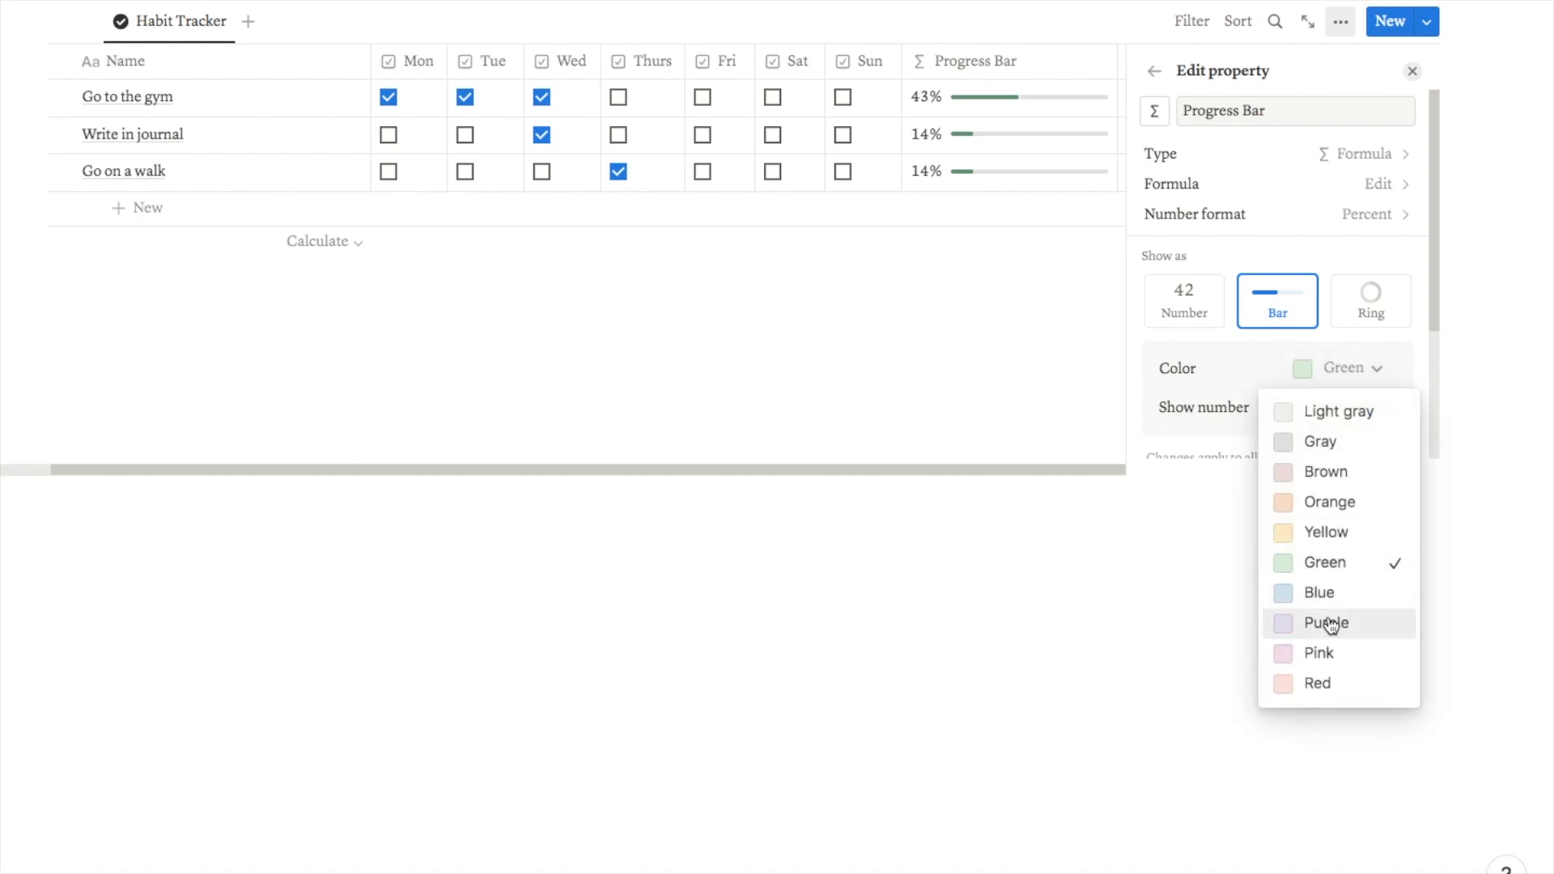
left_click(1325, 623)
left_click(1352, 364)
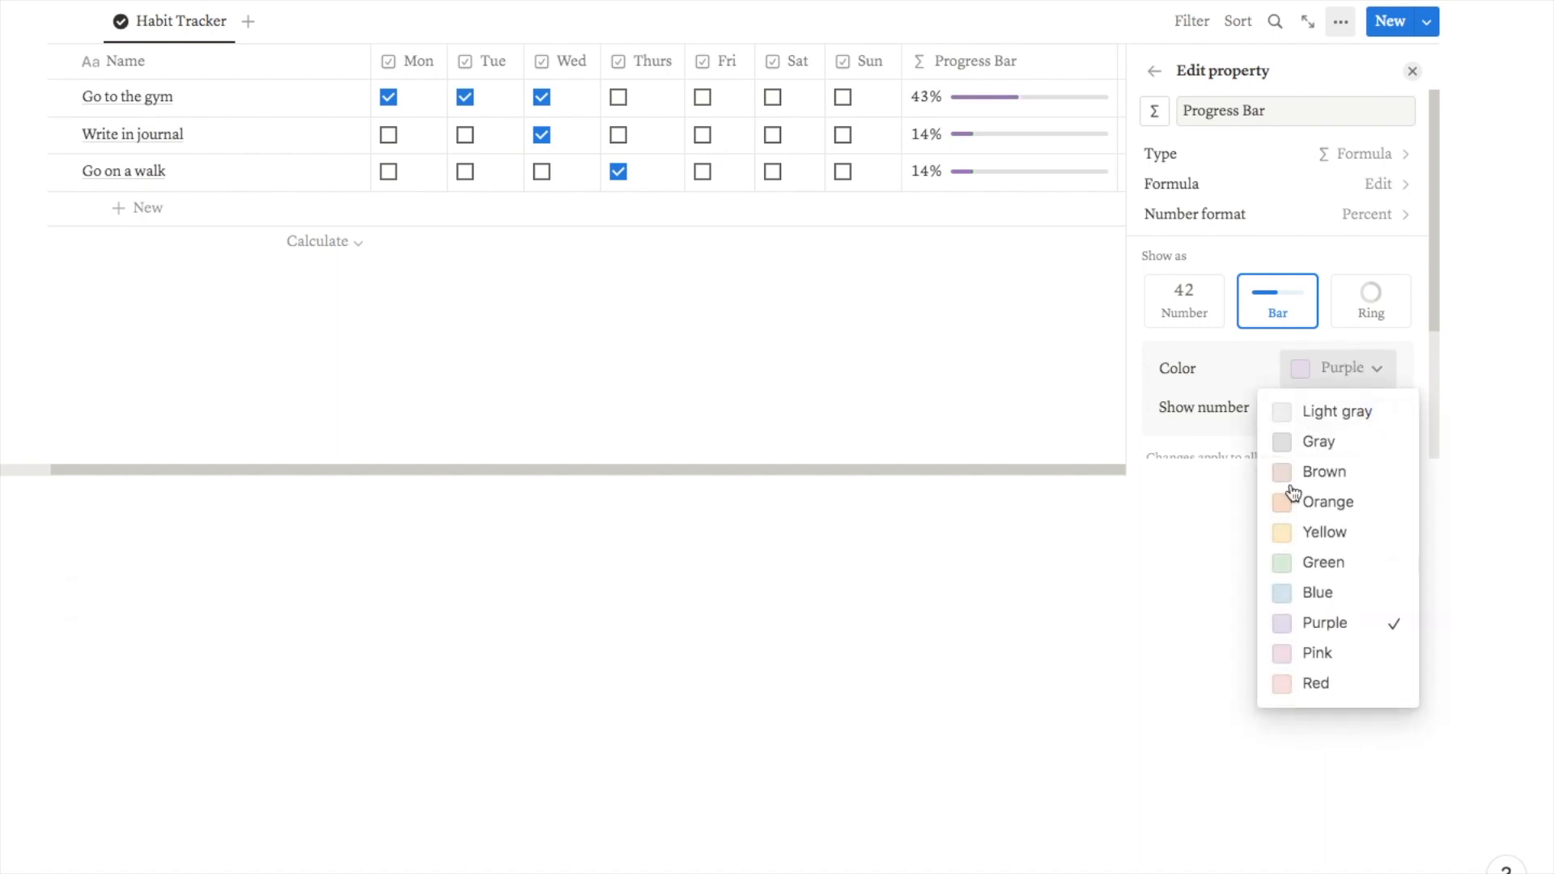
left_click(1328, 559)
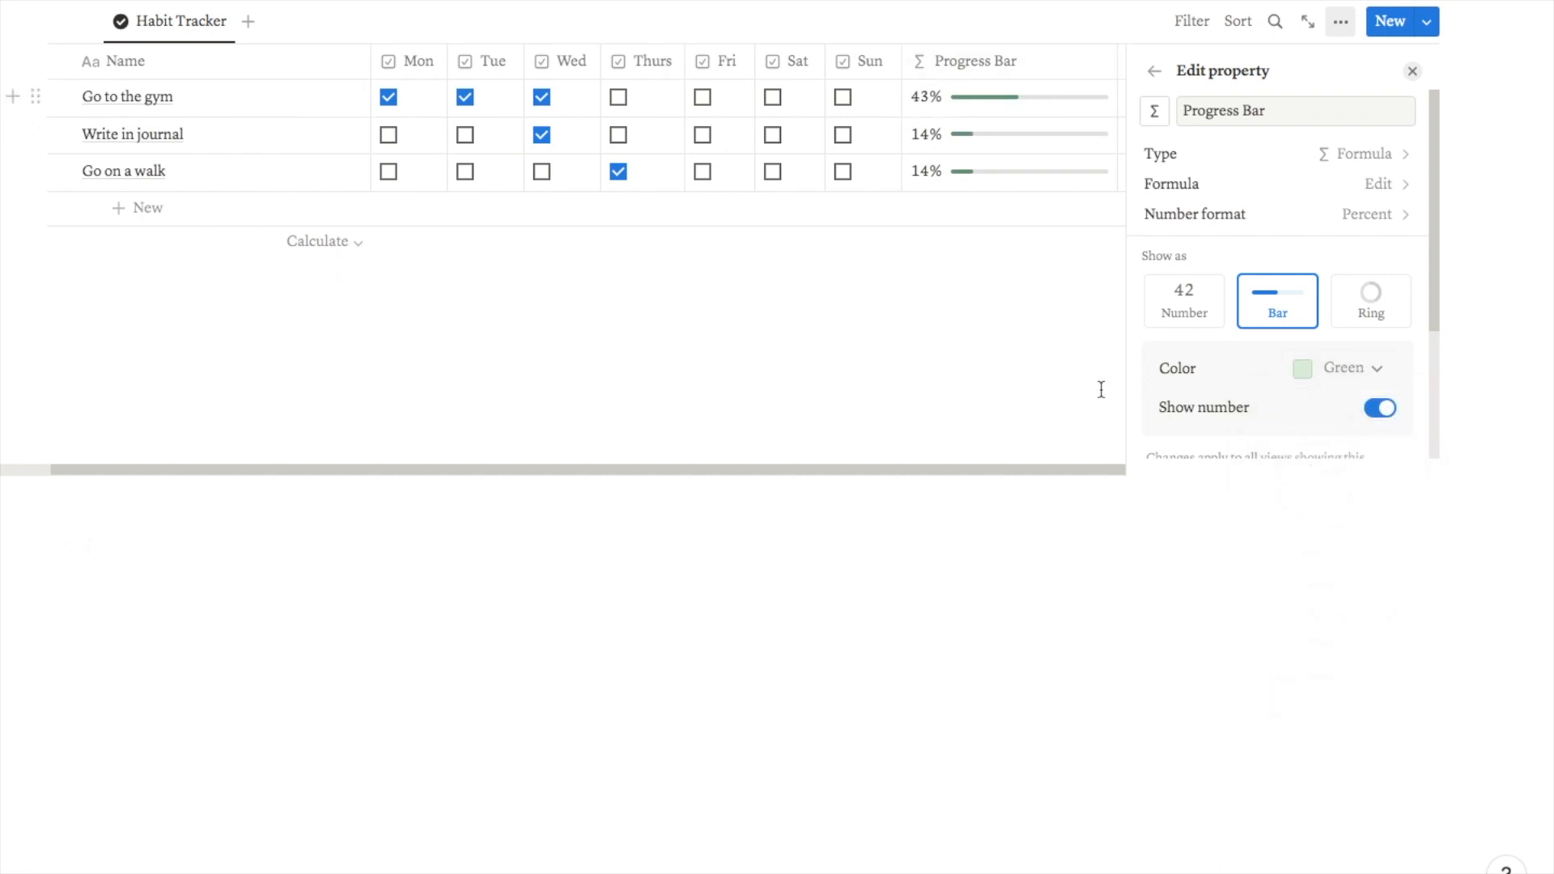
left_click(1383, 410)
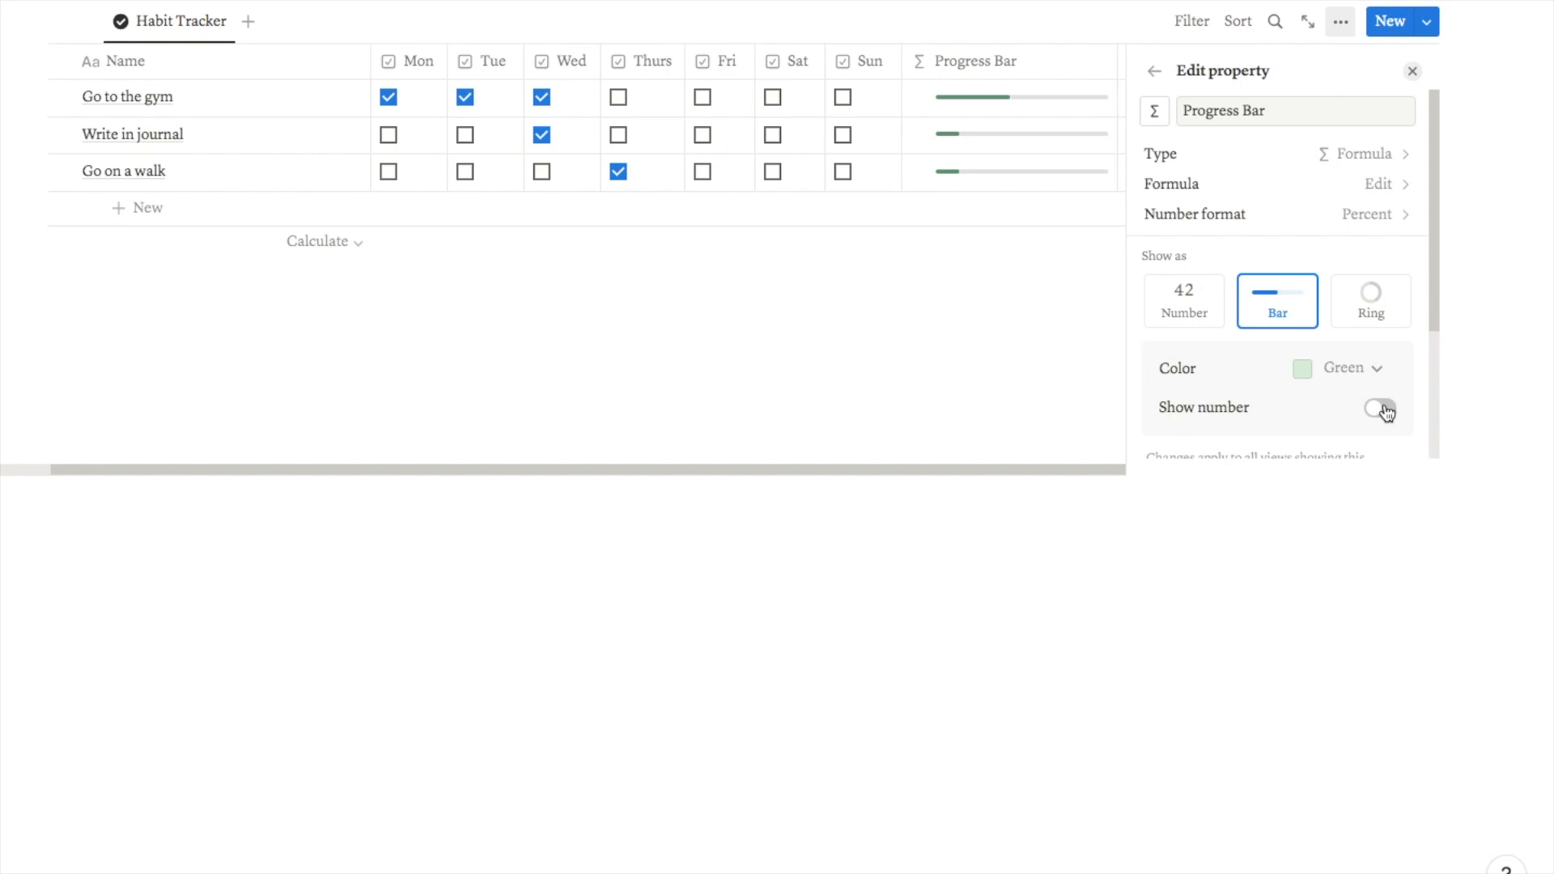
left_click(1382, 410)
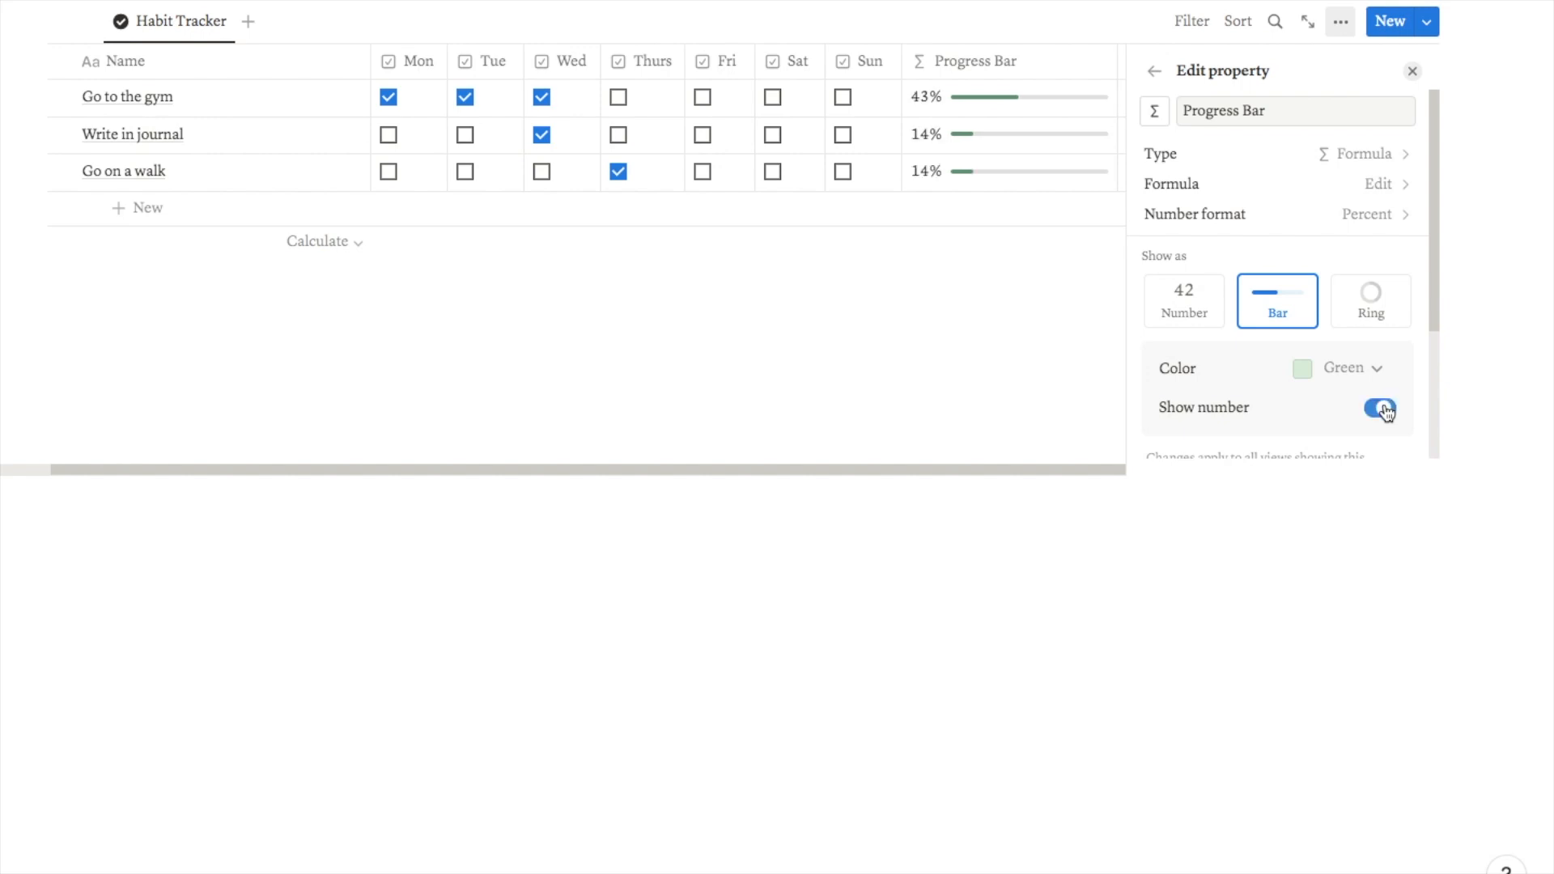
left_click(1413, 71)
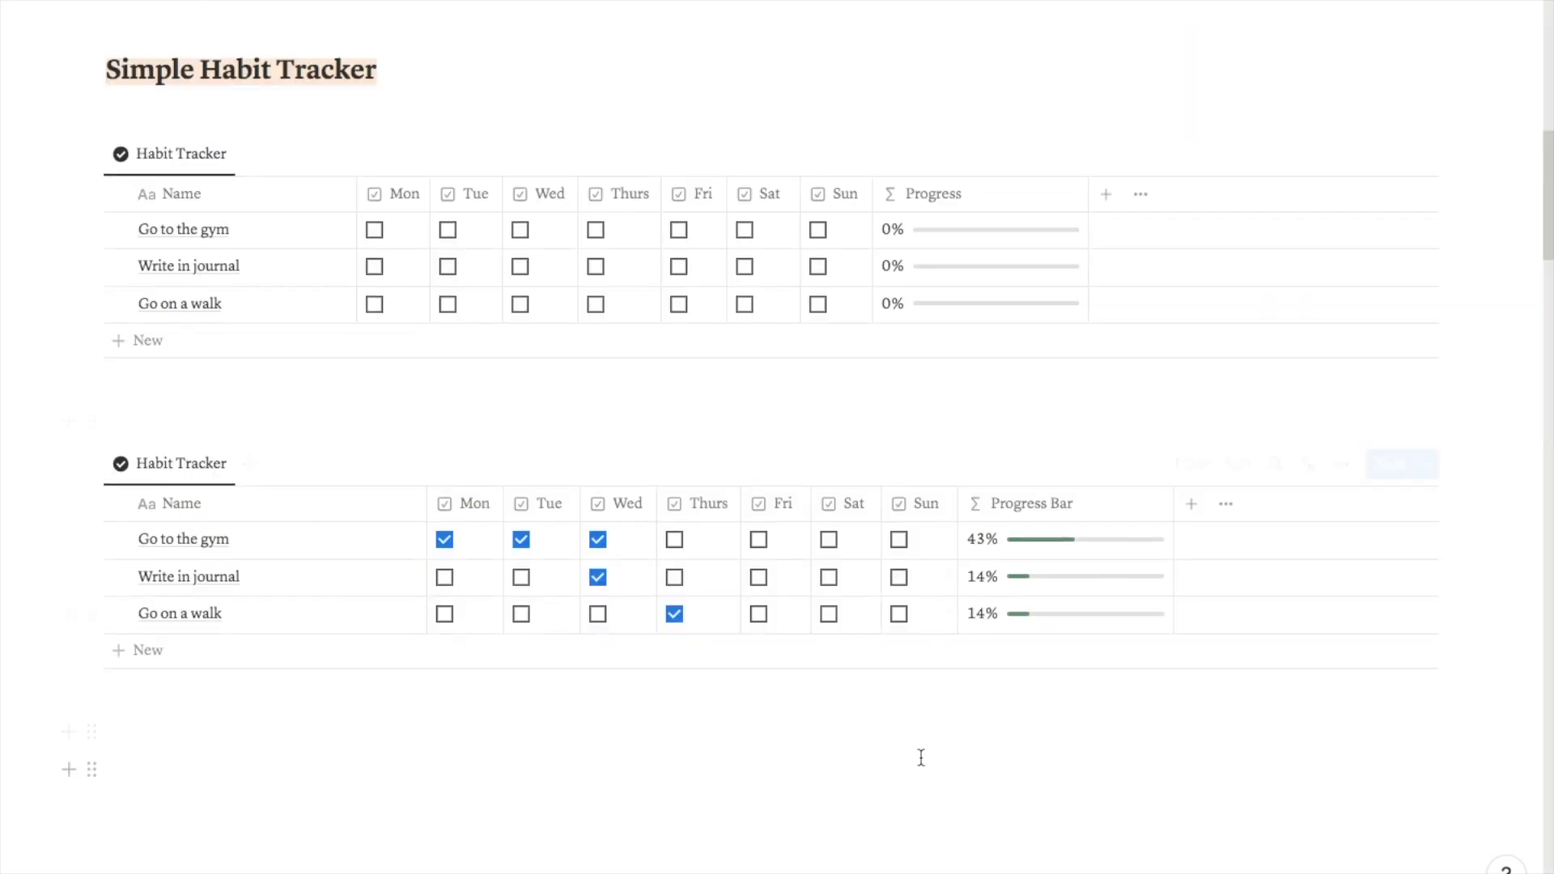
- Check all remaining day checkboxes for the three habits in the new habit tracker table to test the progress bars
scroll(922, 761, "up", 2)
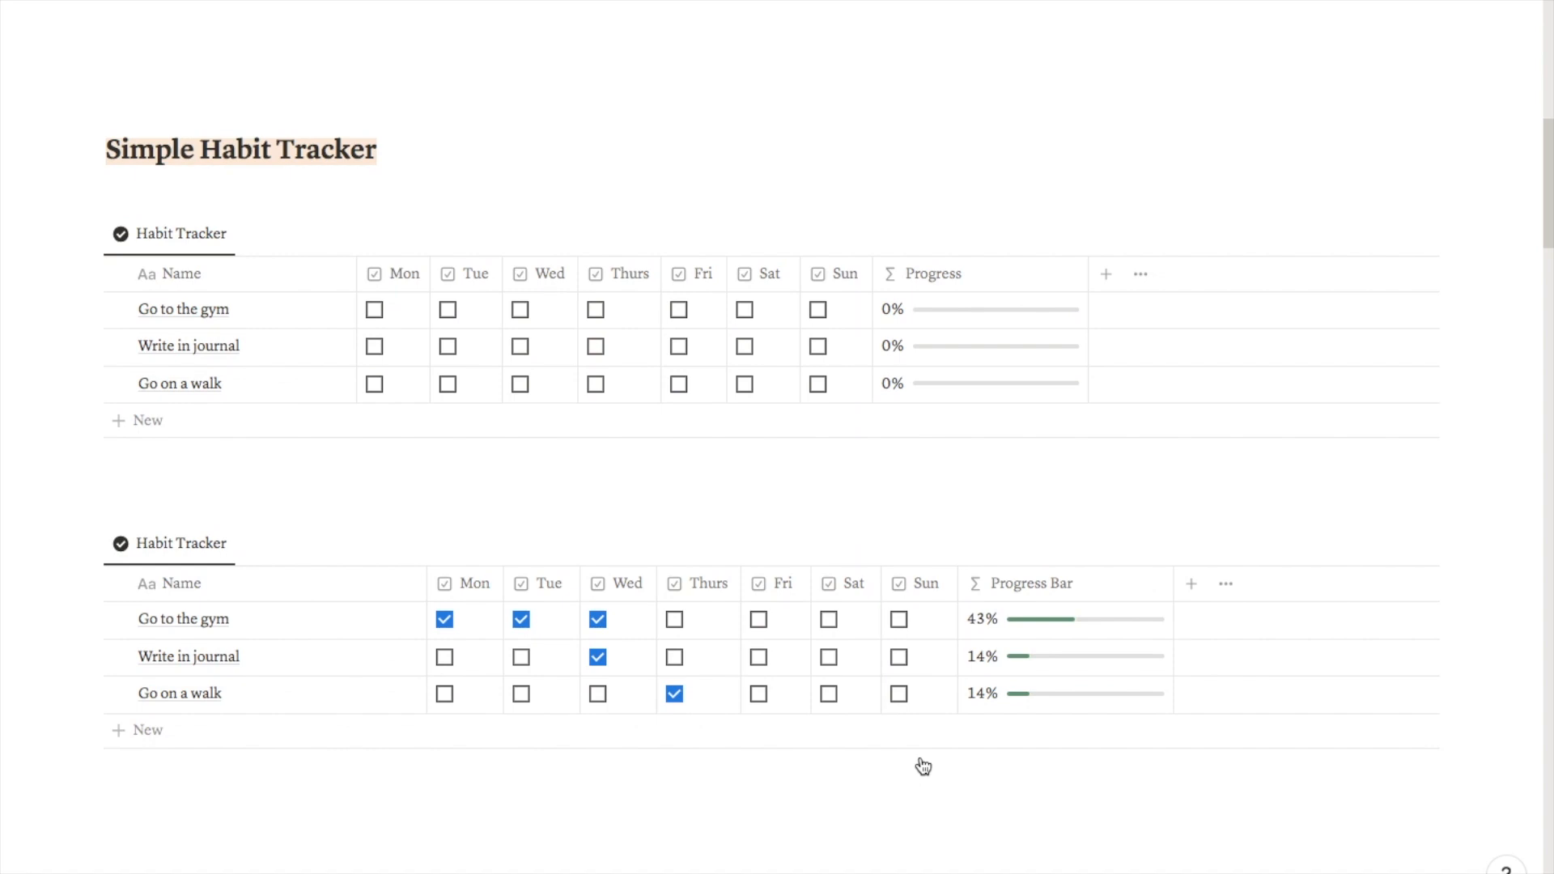
scroll(923, 767, "down", 1)
left_click(676, 604)
left_click(757, 604)
left_click(829, 607)
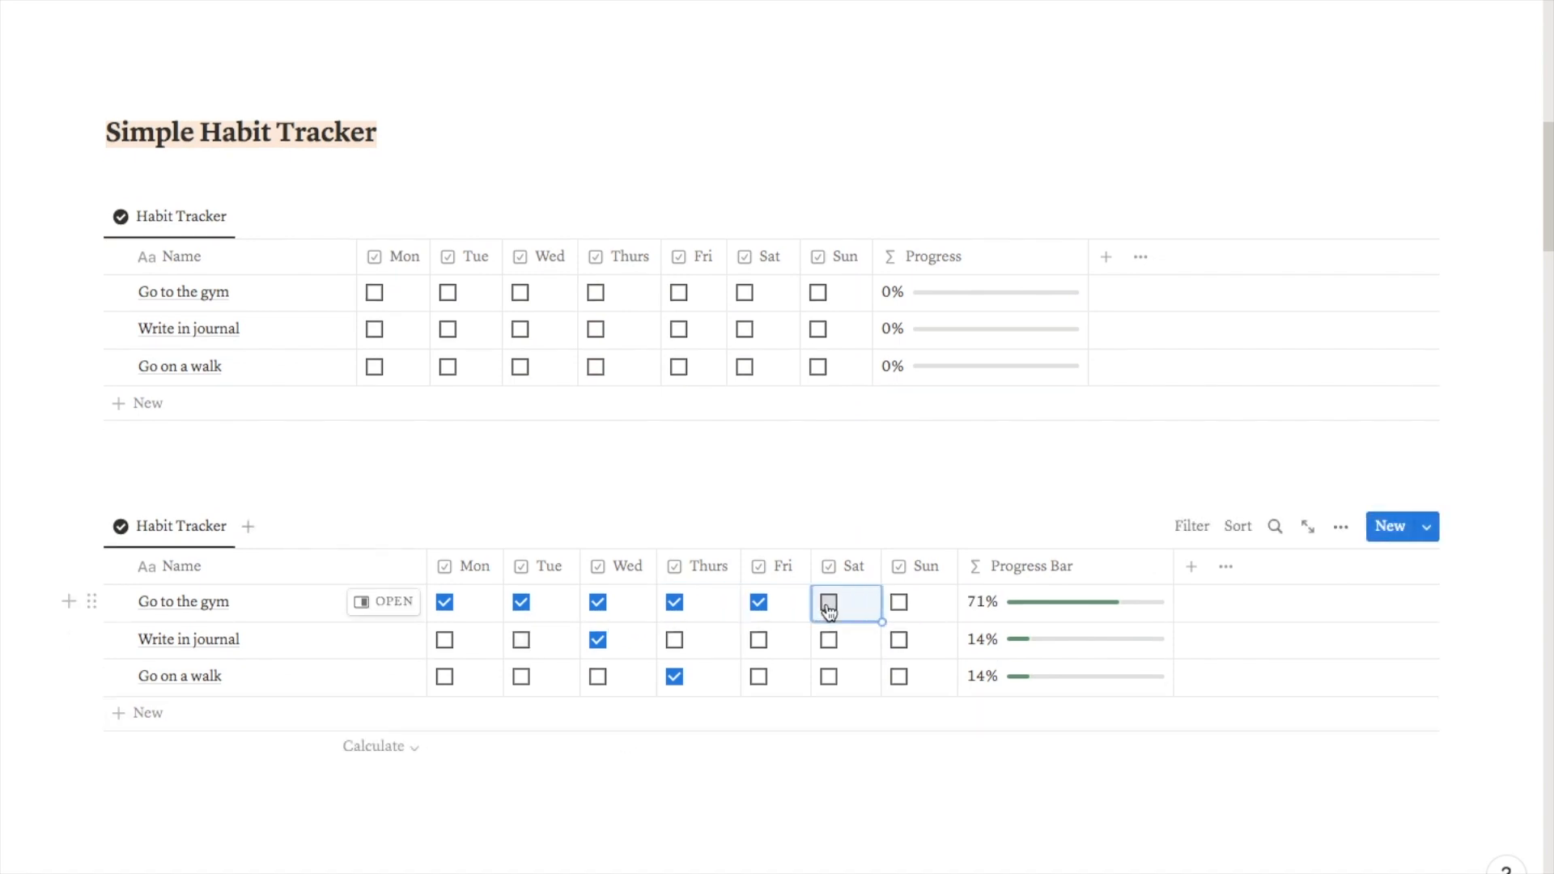
left_click(899, 603)
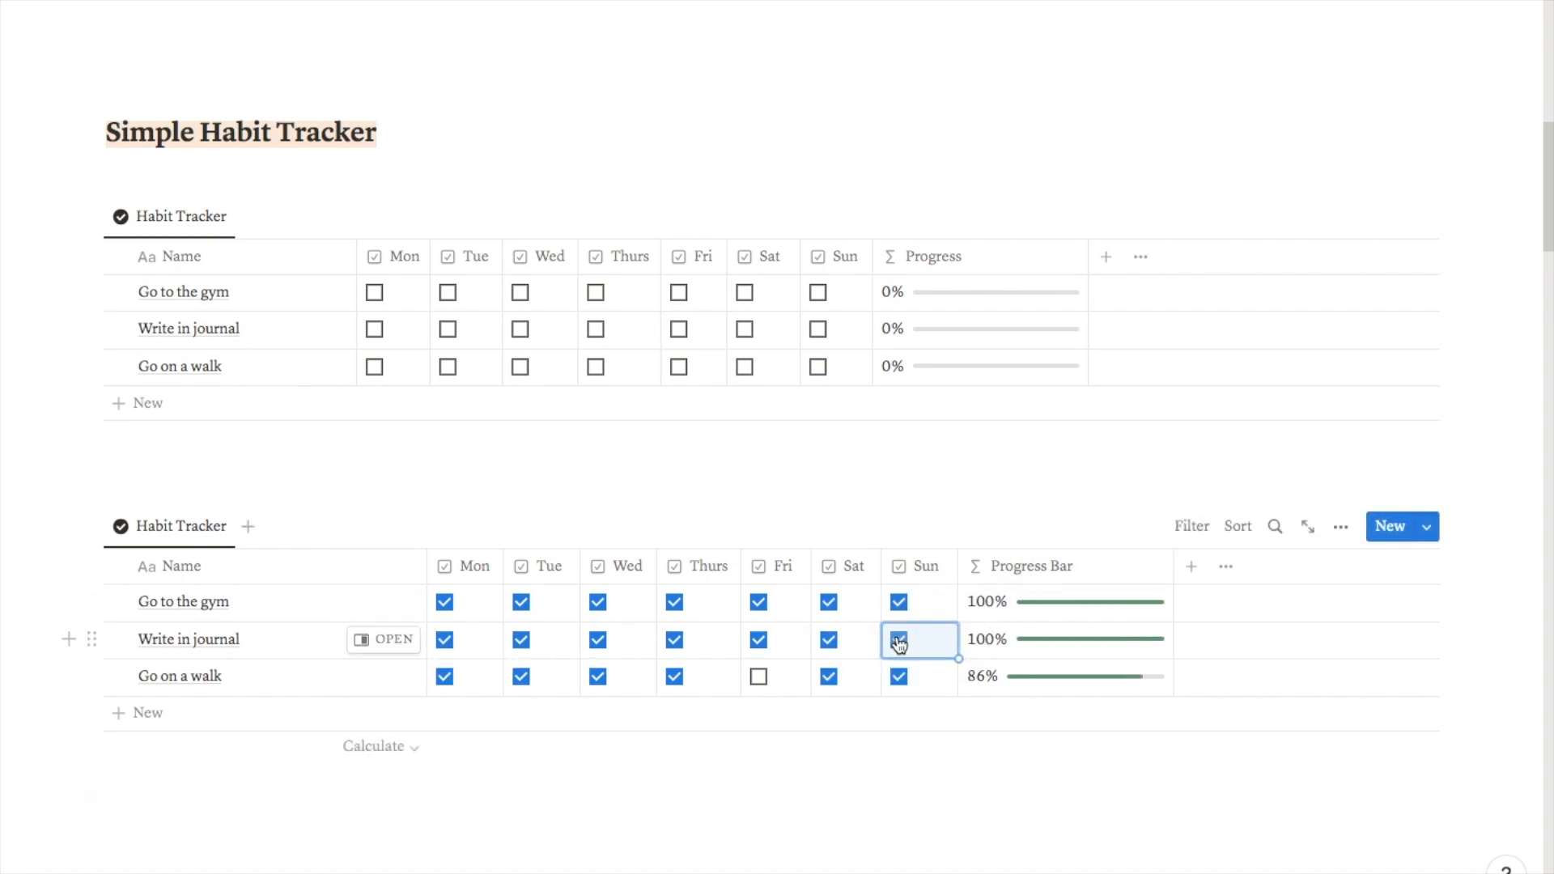
left_click(758, 677)
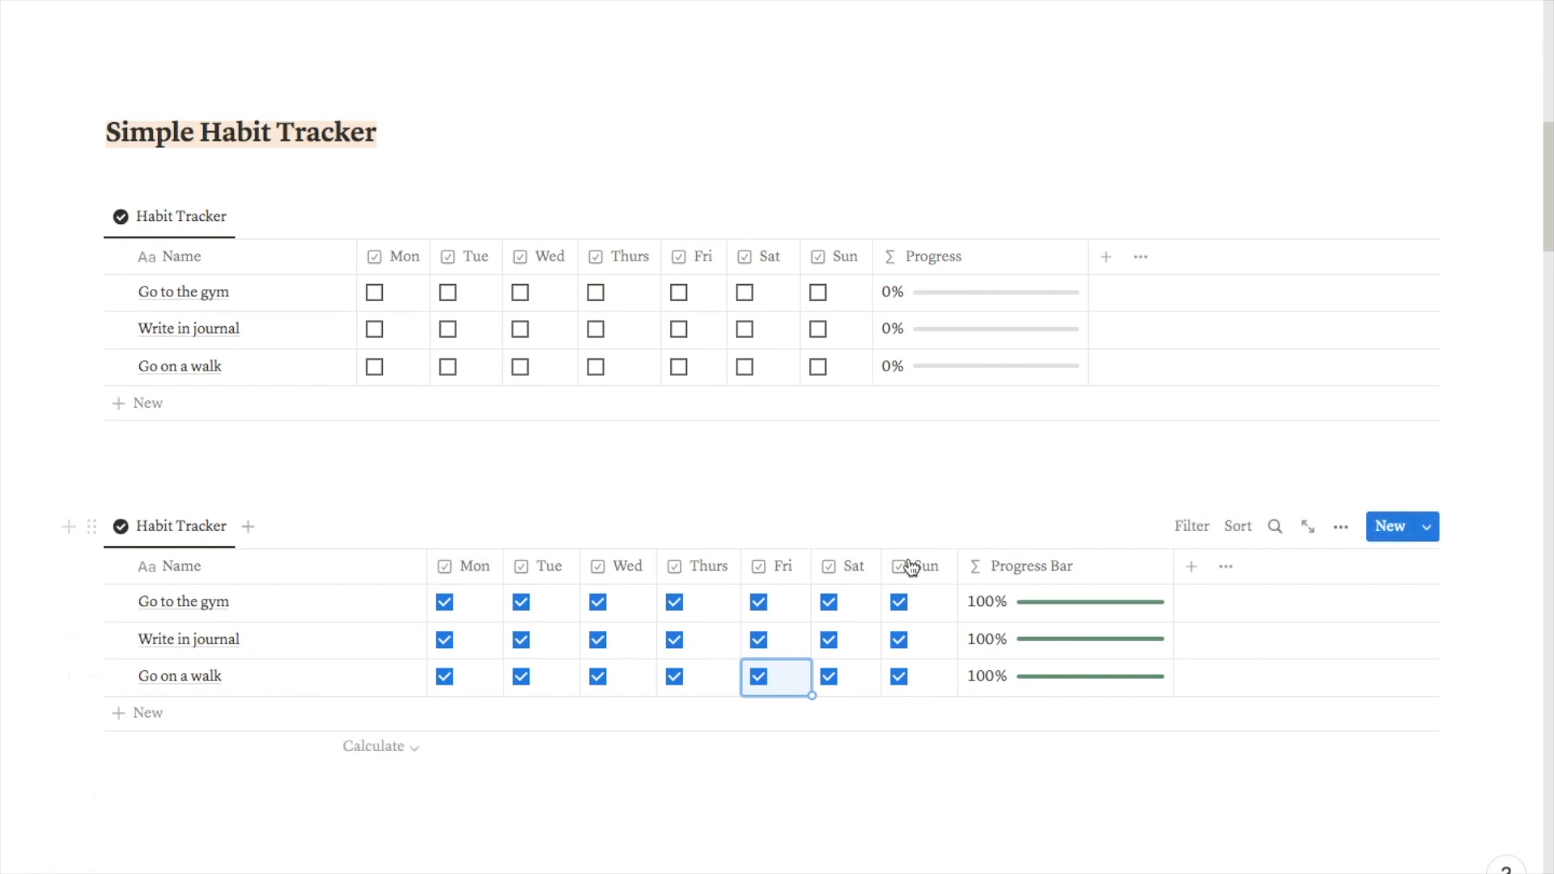
- Clear the Mon to Sun checkboxes for all three habits in the new habit tracker table
left_click(915, 608)
left_click_drag(811, 628, 483, 680)
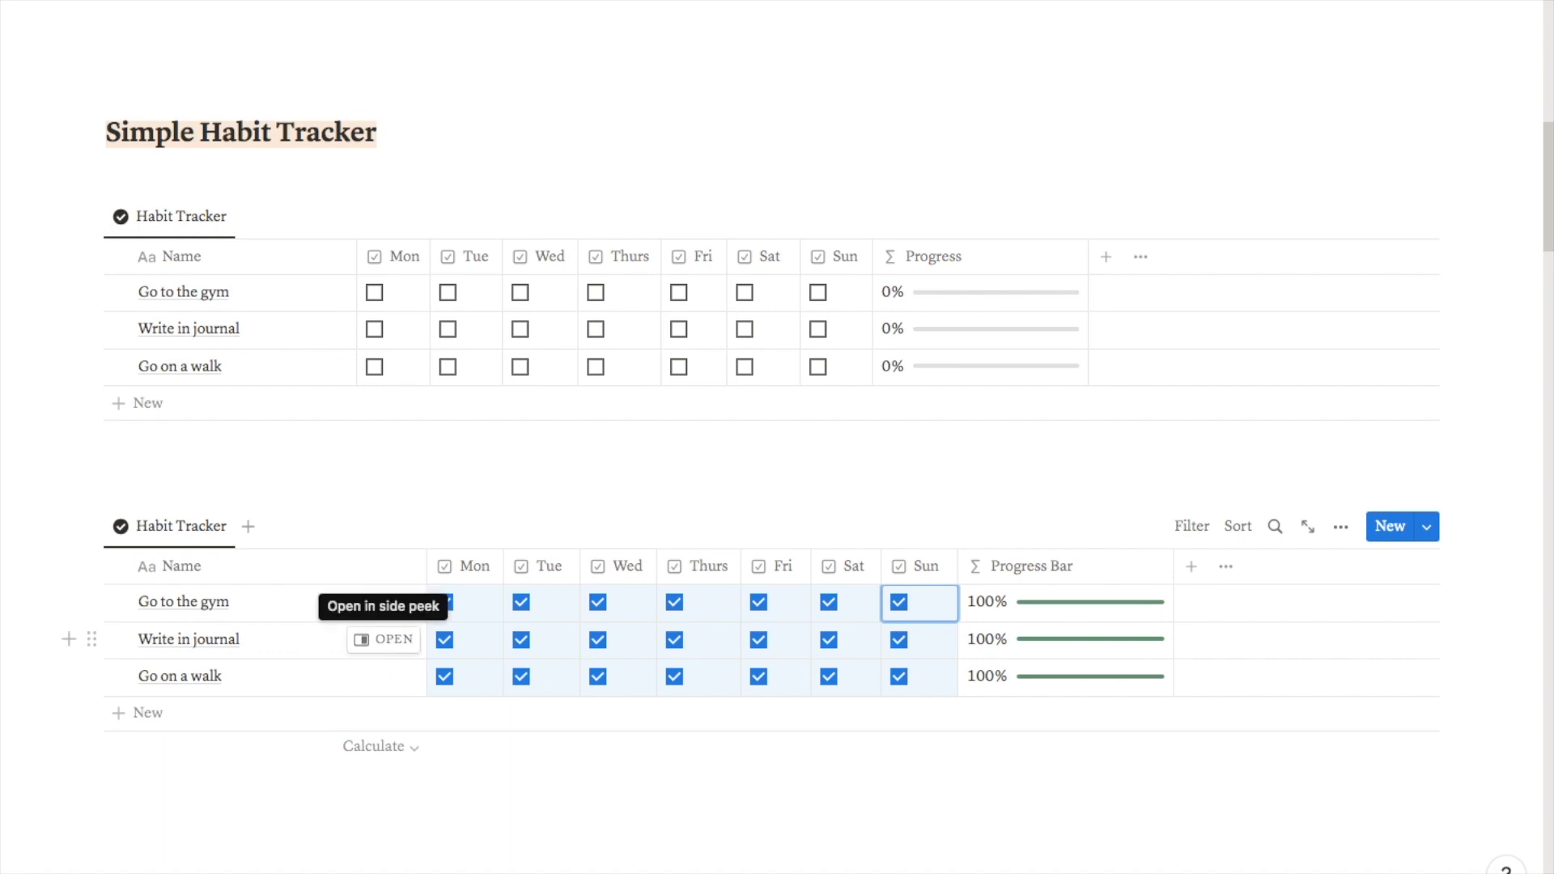
key("BackSpace")
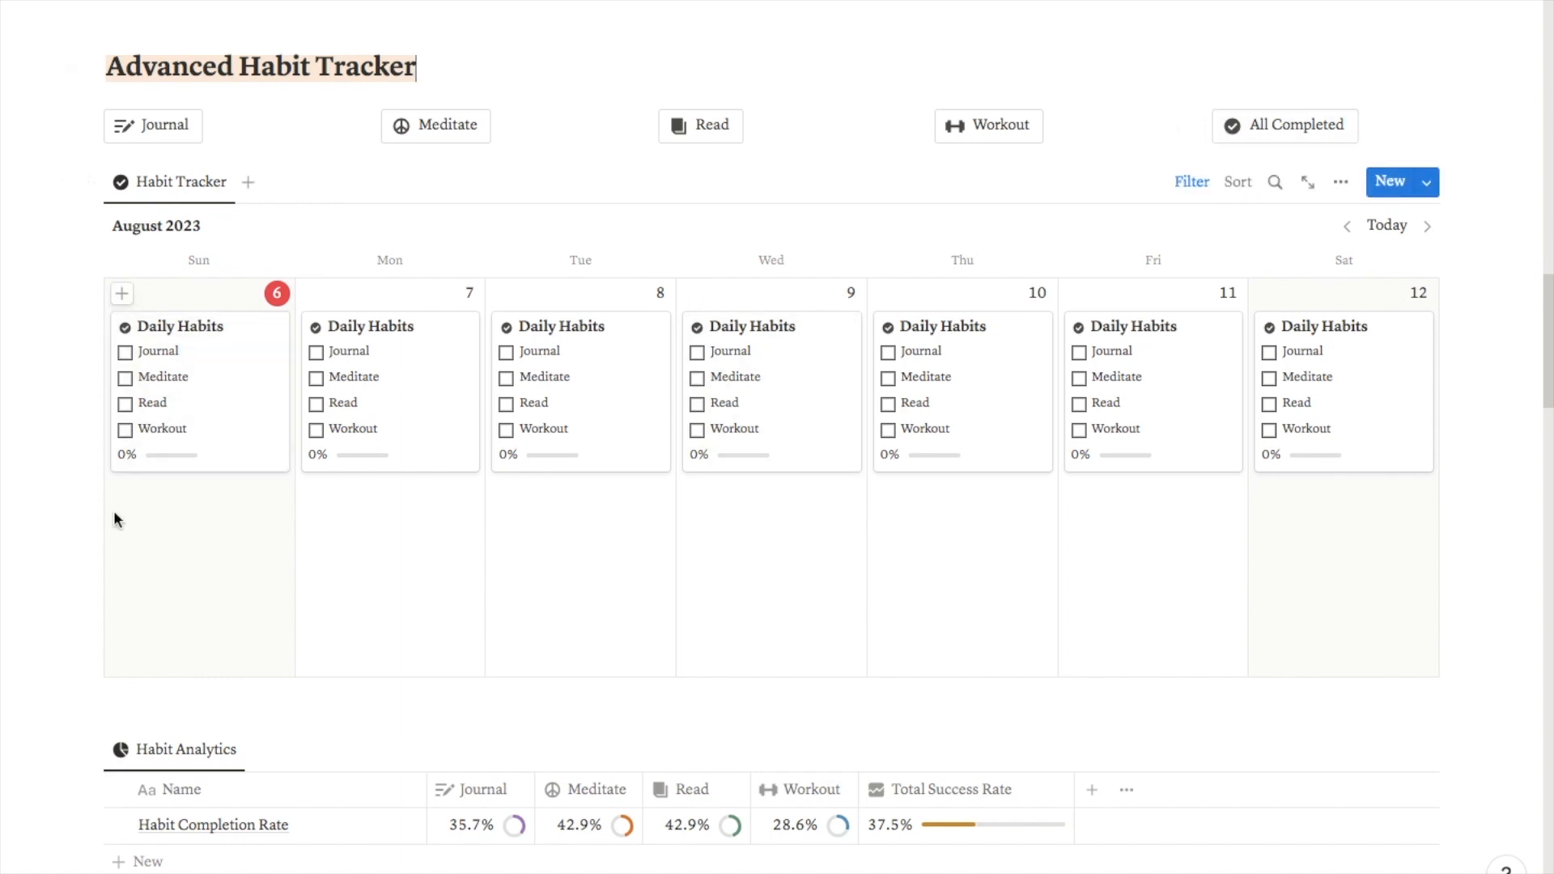
- Check Read and Workout on the August 6 Daily Habits card in the Advanced Habit Tracker and uncheck them again
scroll(79, 503, "up", 1)
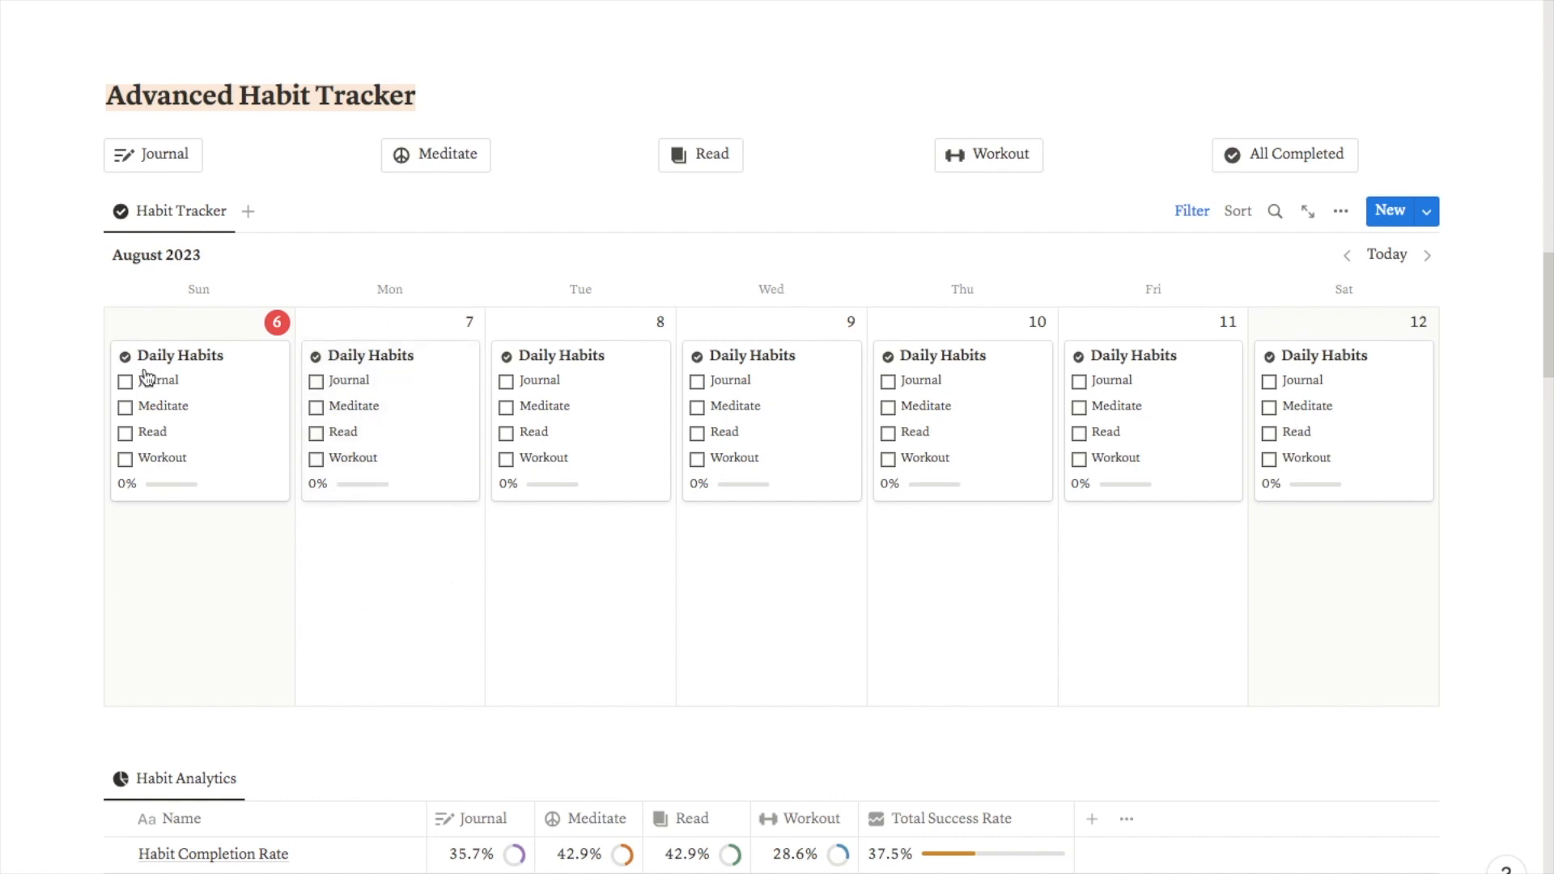
left_click(125, 434)
left_click(125, 459)
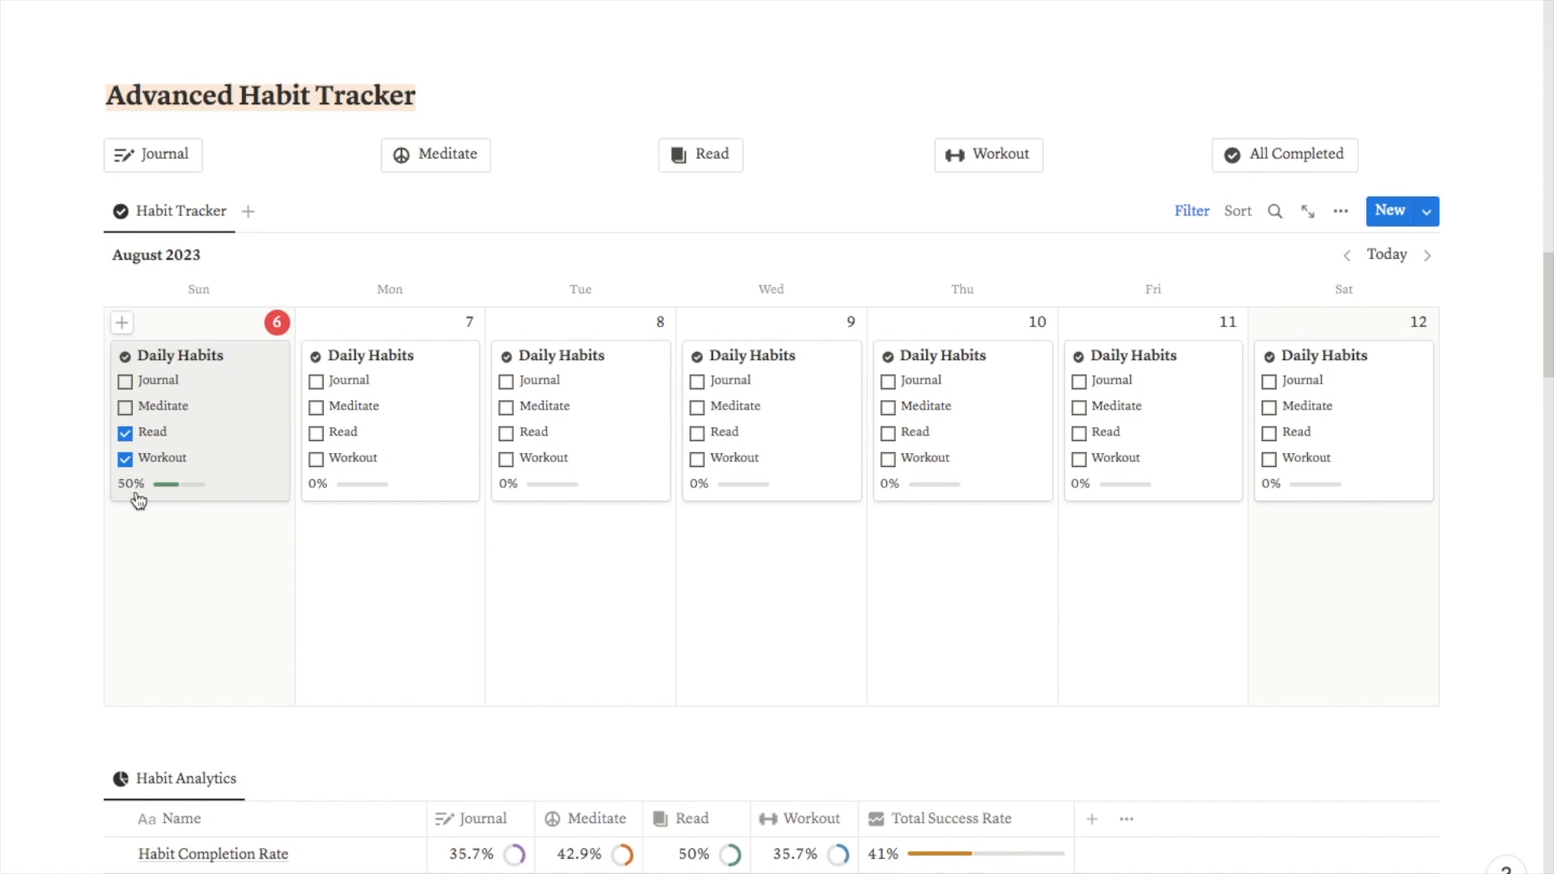
left_click(125, 459)
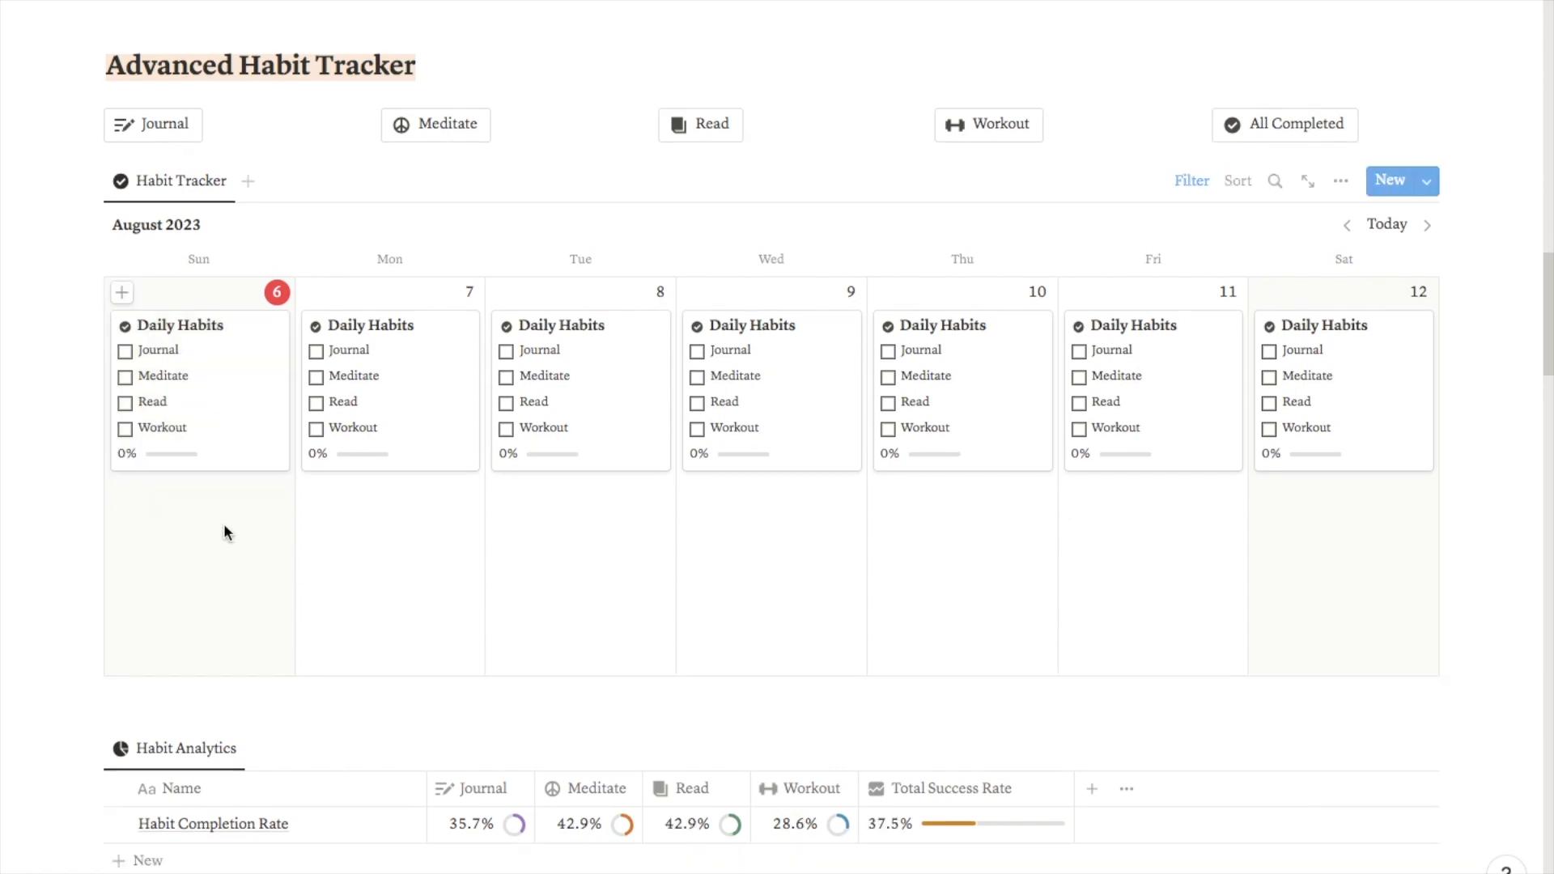
- Insert a new inline database in the empty block below the Habit Analytics table
scroll(225, 524, "down", 3)
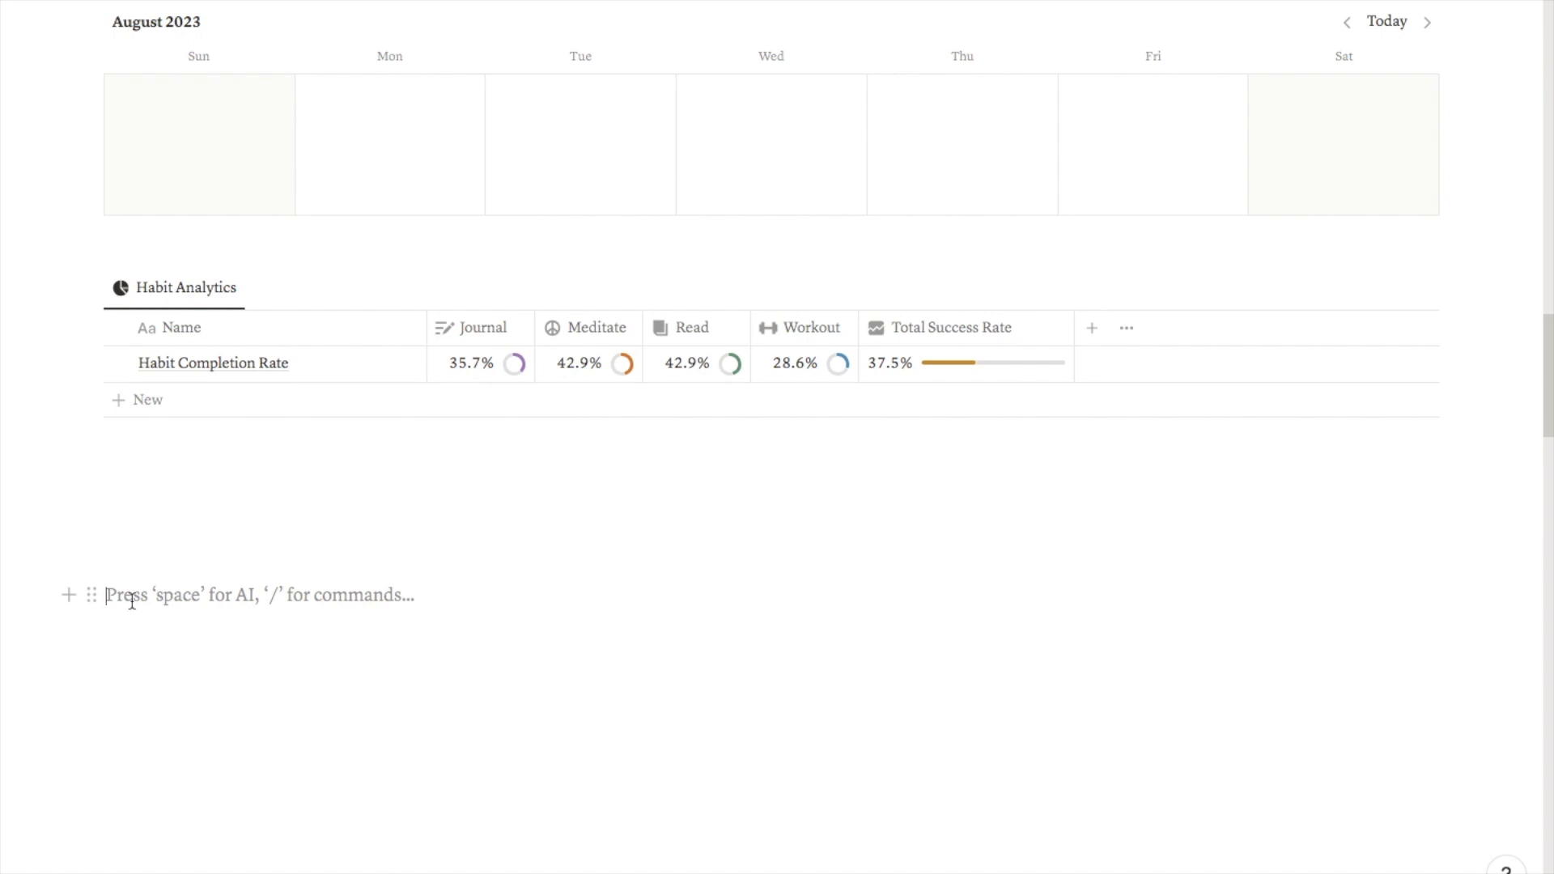
type("/data")
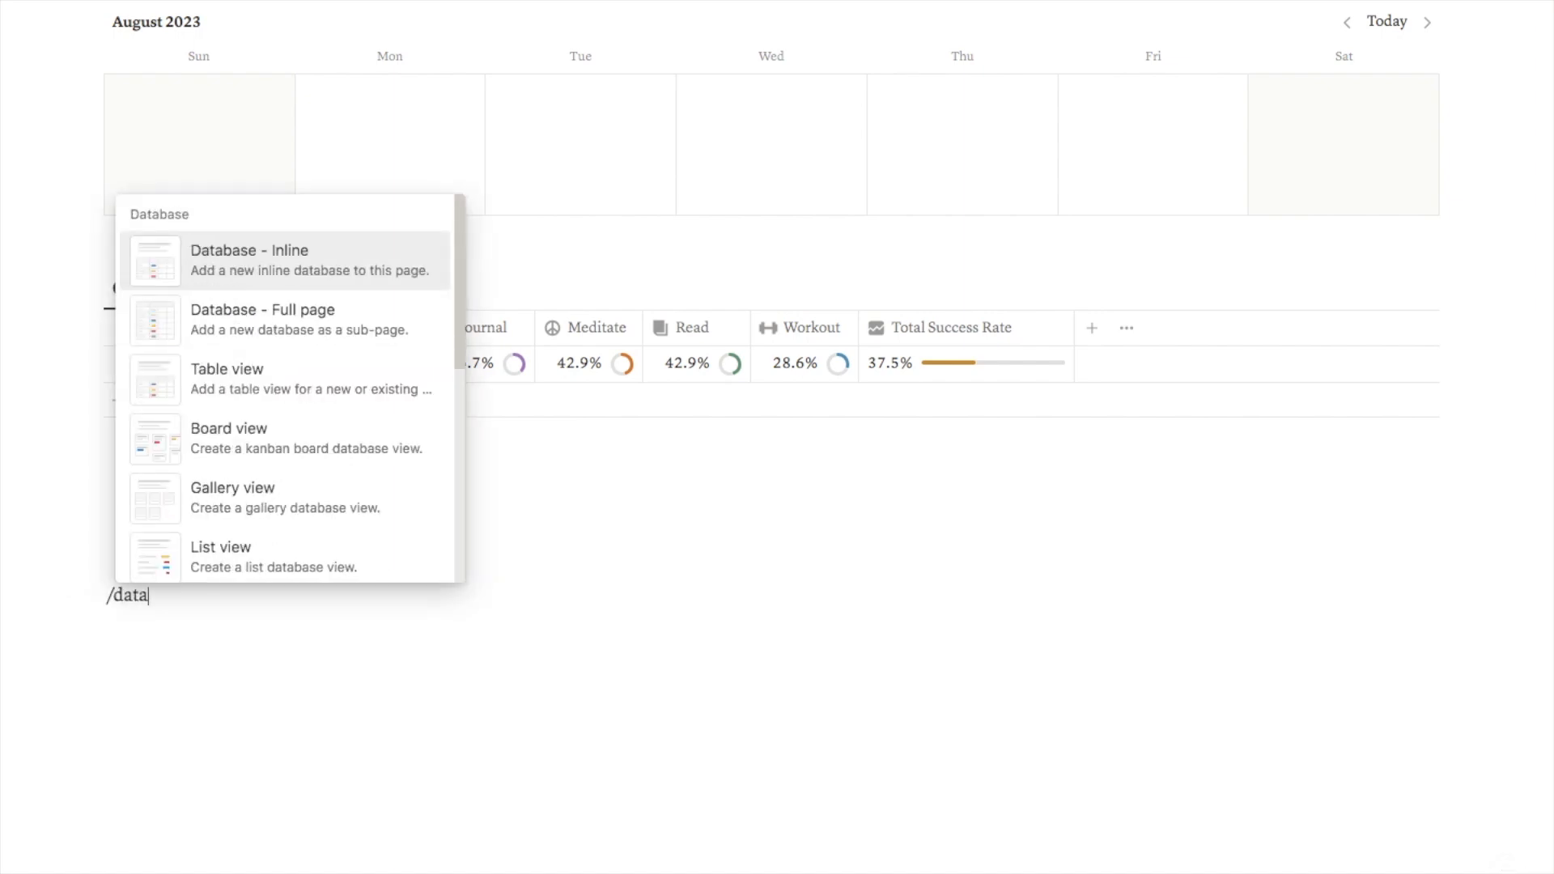
left_click(315, 261)
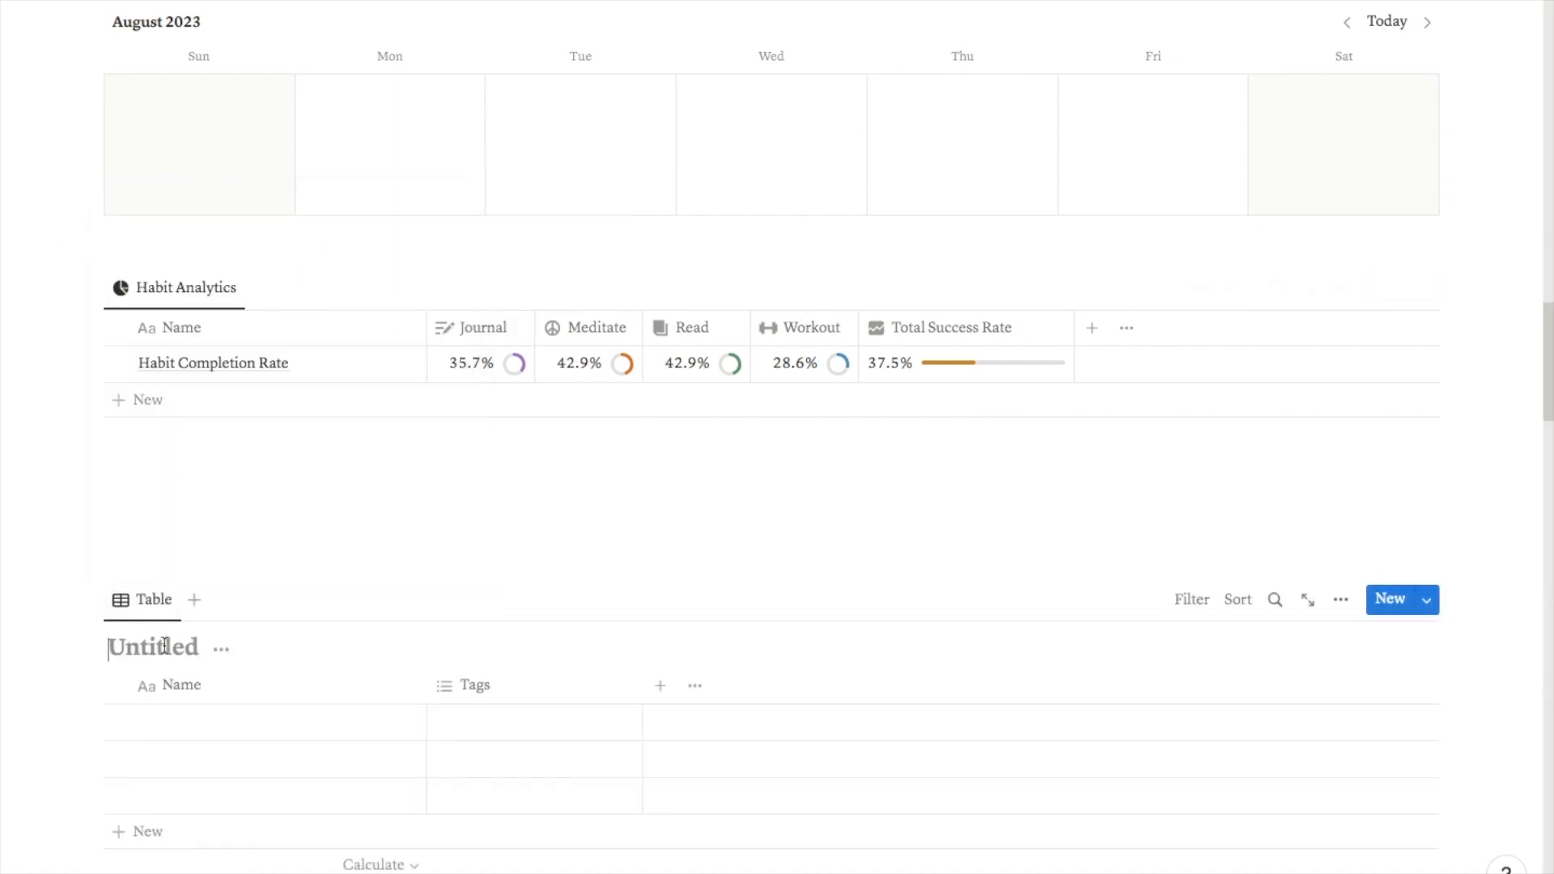
- Title the new database Calendar Habit Tracker and hide its title
scroll(164, 645, "down", 2)
left_click(151, 502)
type("C")
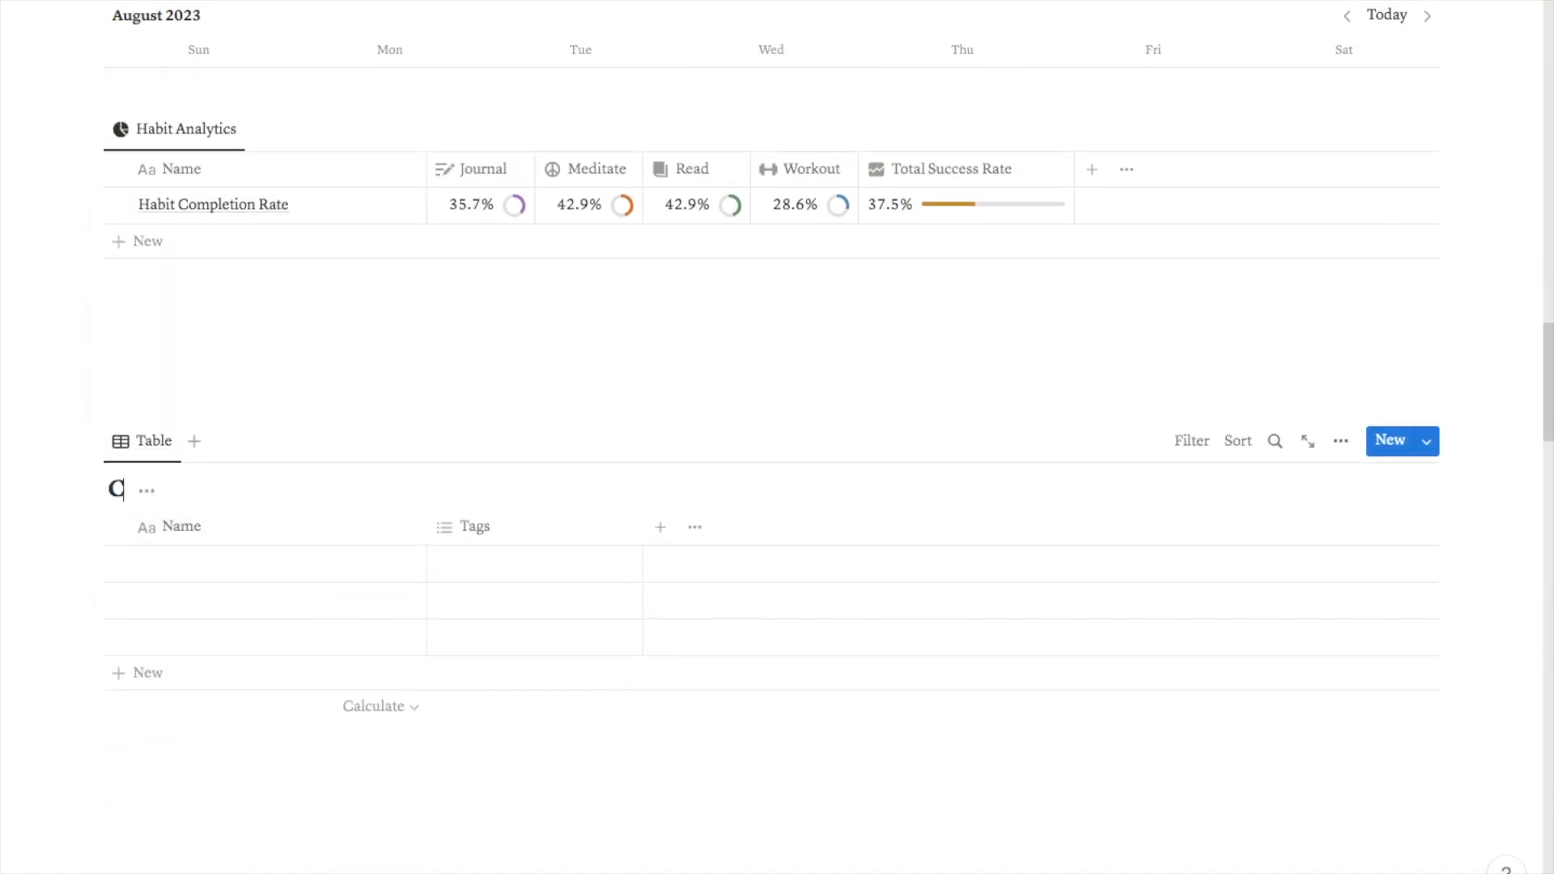
type("alendar Hbi")
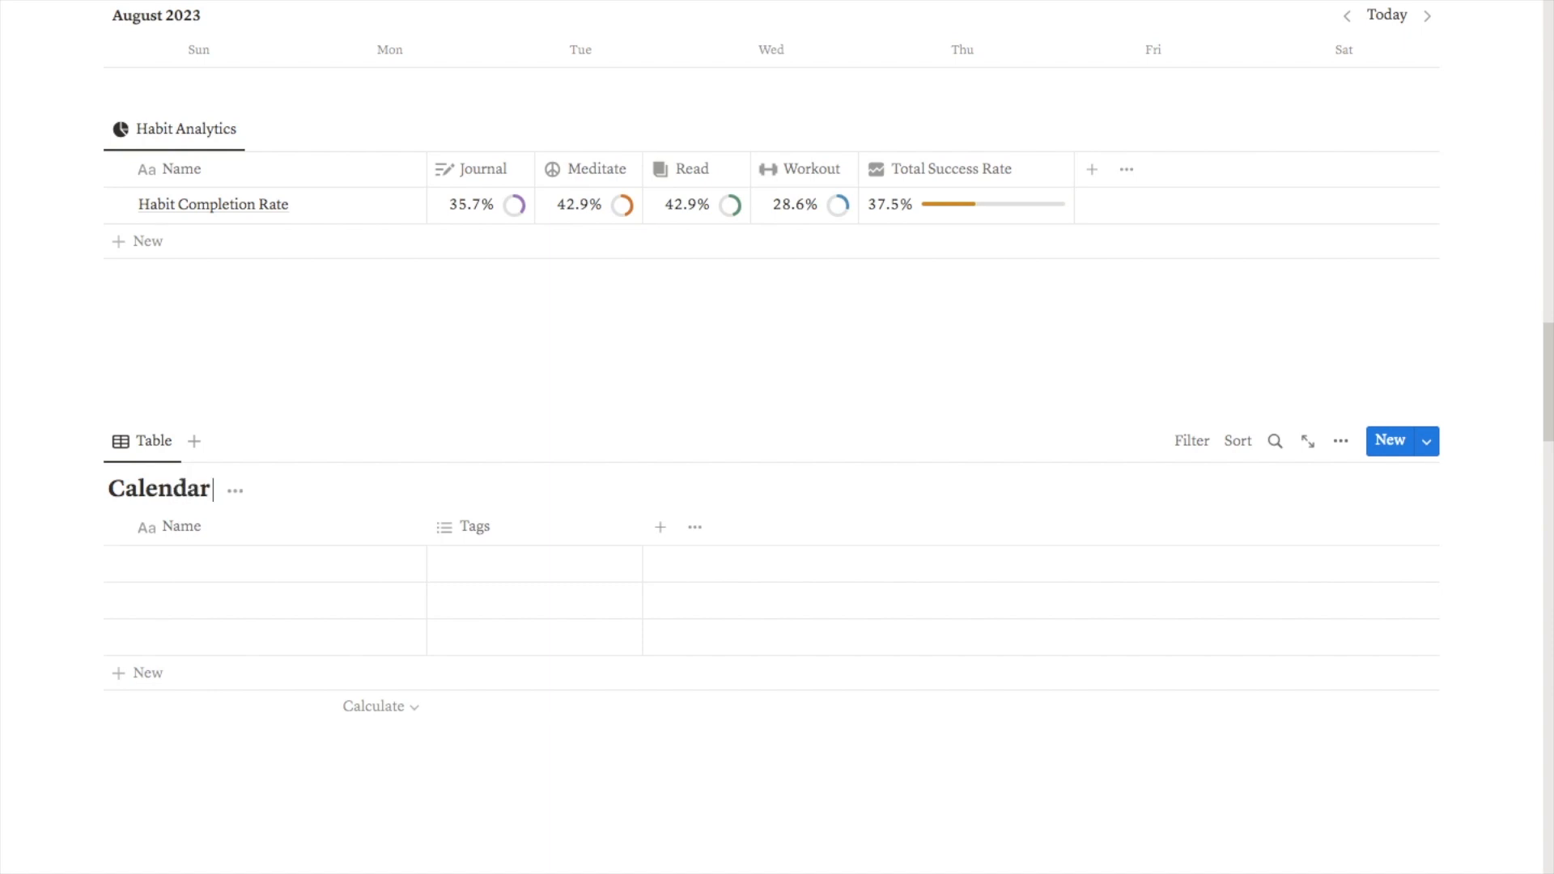
key("BackSpace")
key("BackSpace")
type("abit Tracker")
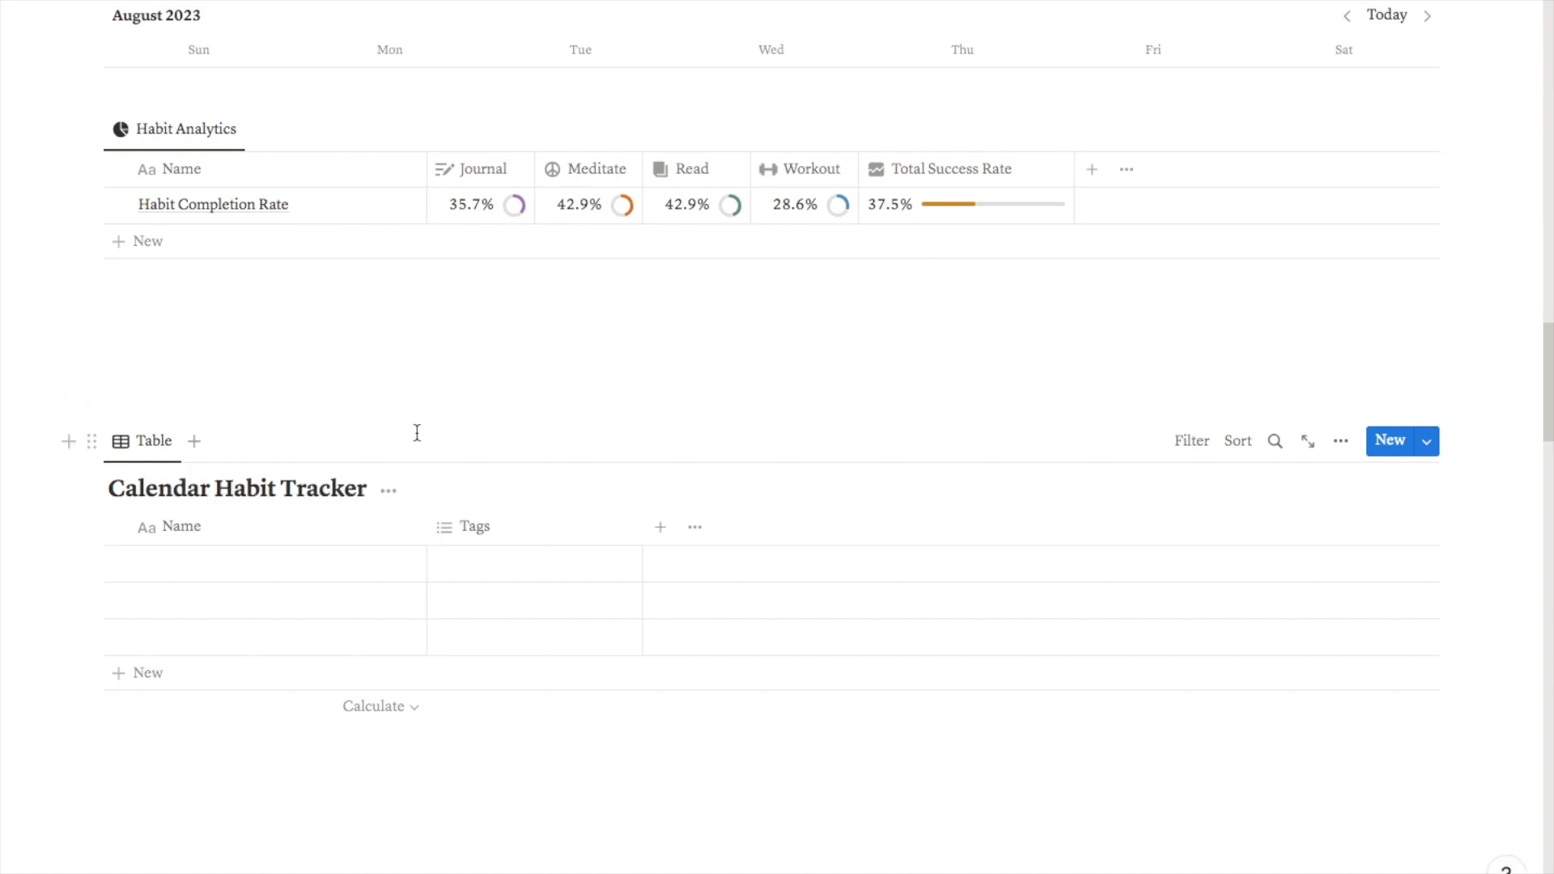
left_click(389, 492)
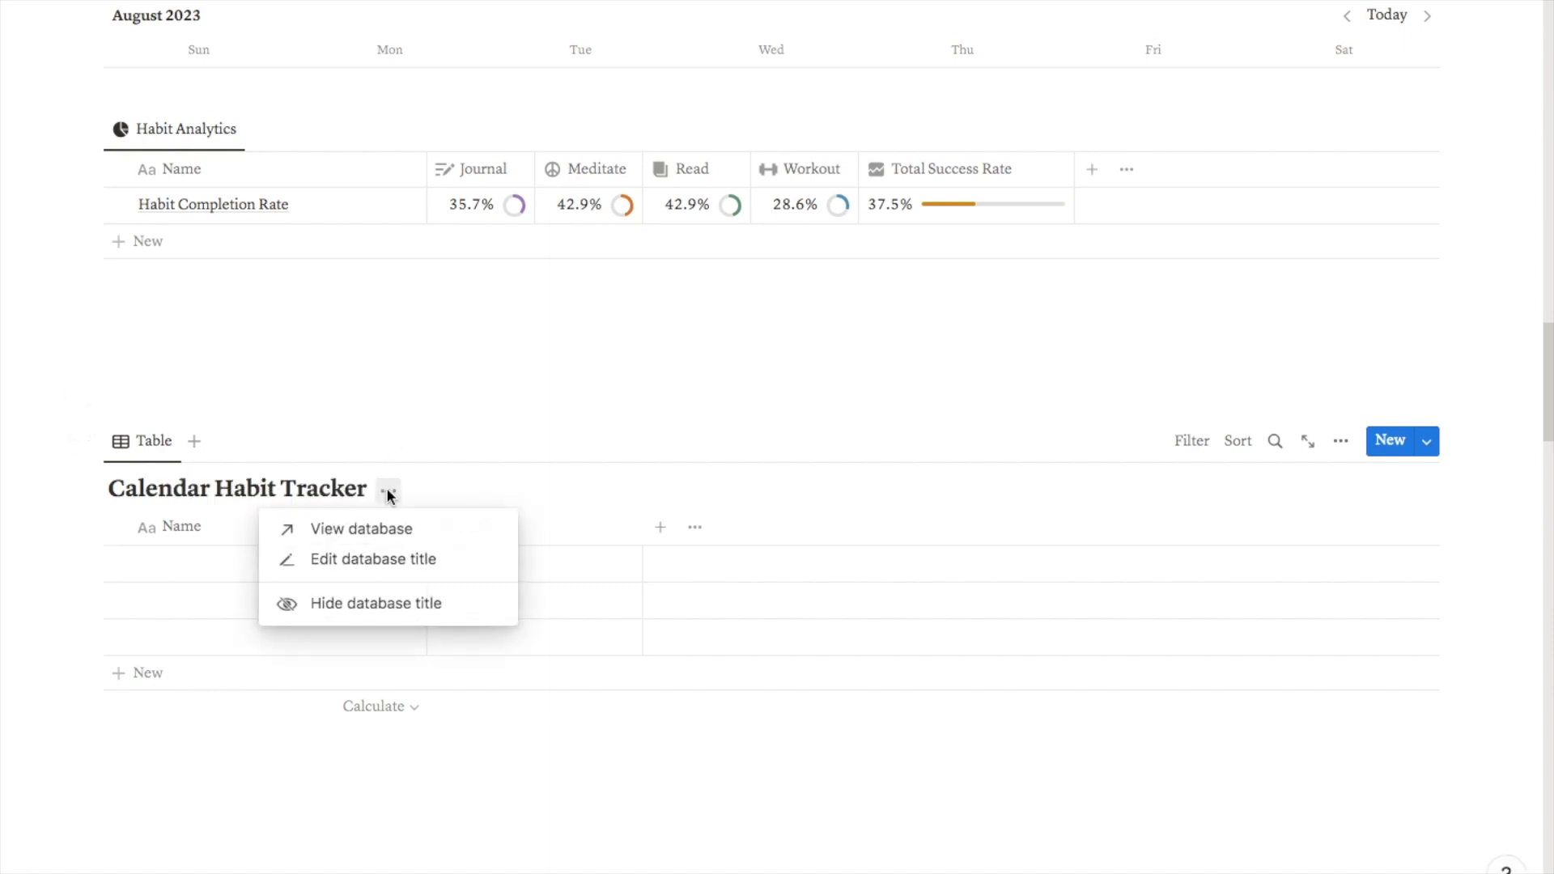
left_click(338, 609)
- Rename the new database's table view as Habit Tracker and give it the round checkmark icon
left_click(150, 443)
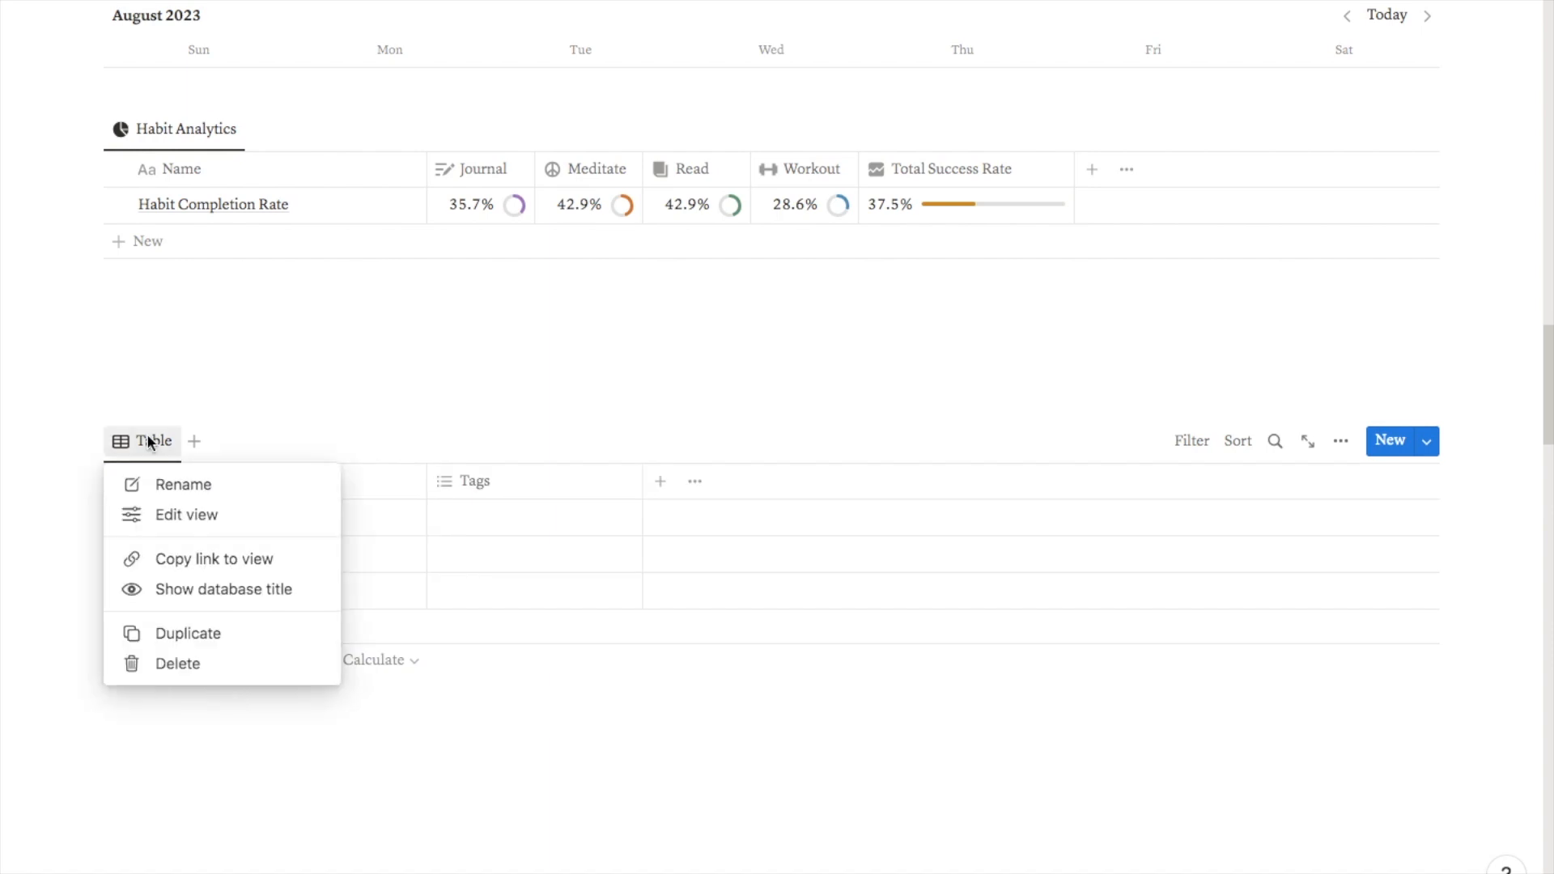
left_click(180, 499)
type("Habit Tracker")
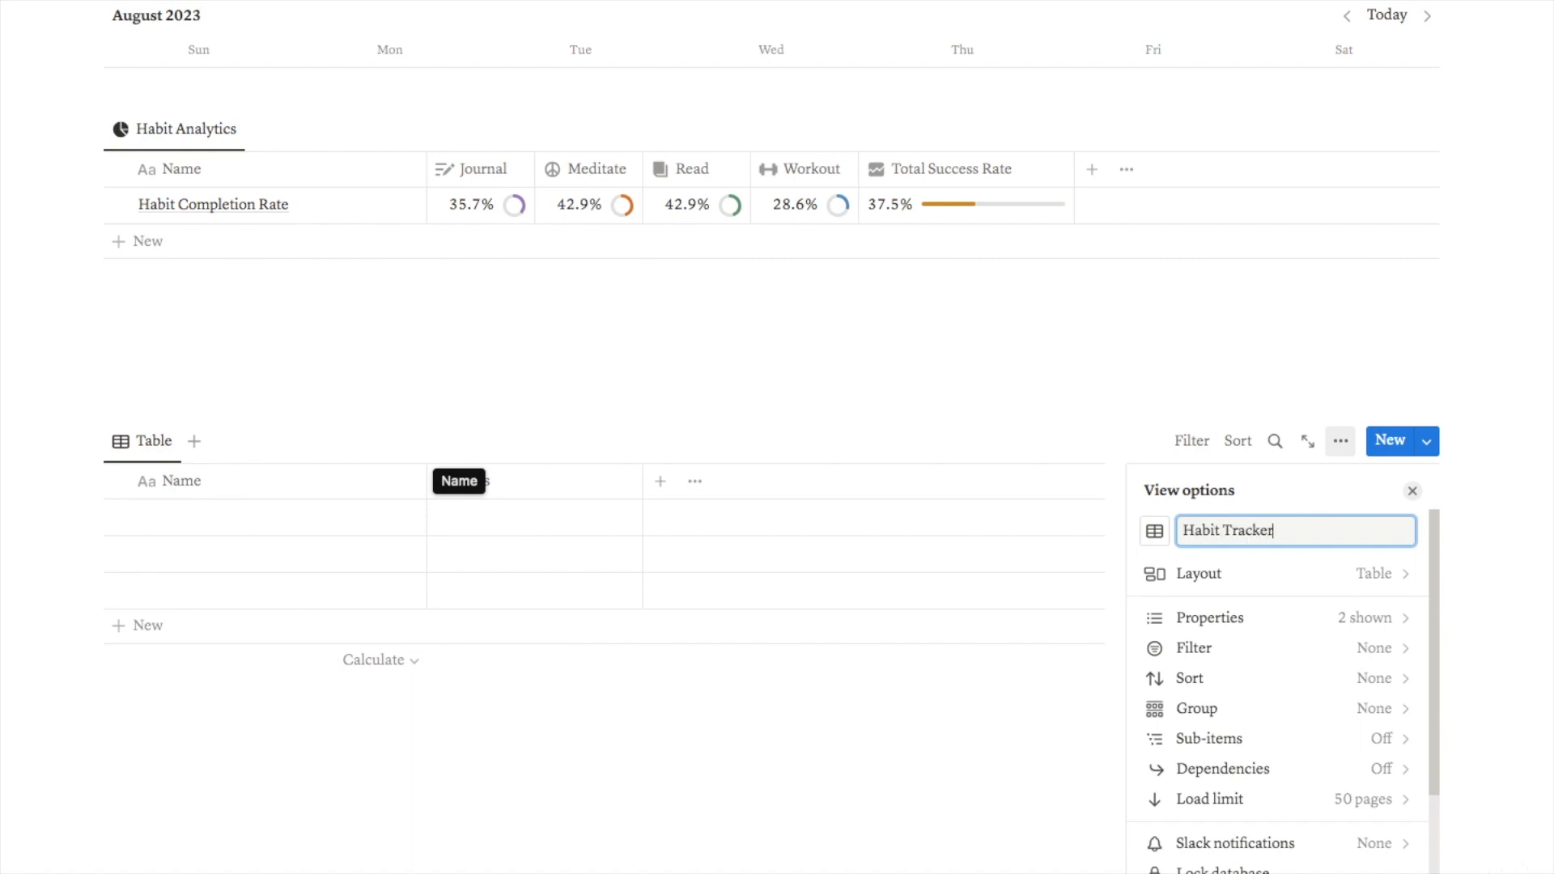
left_click(1155, 535)
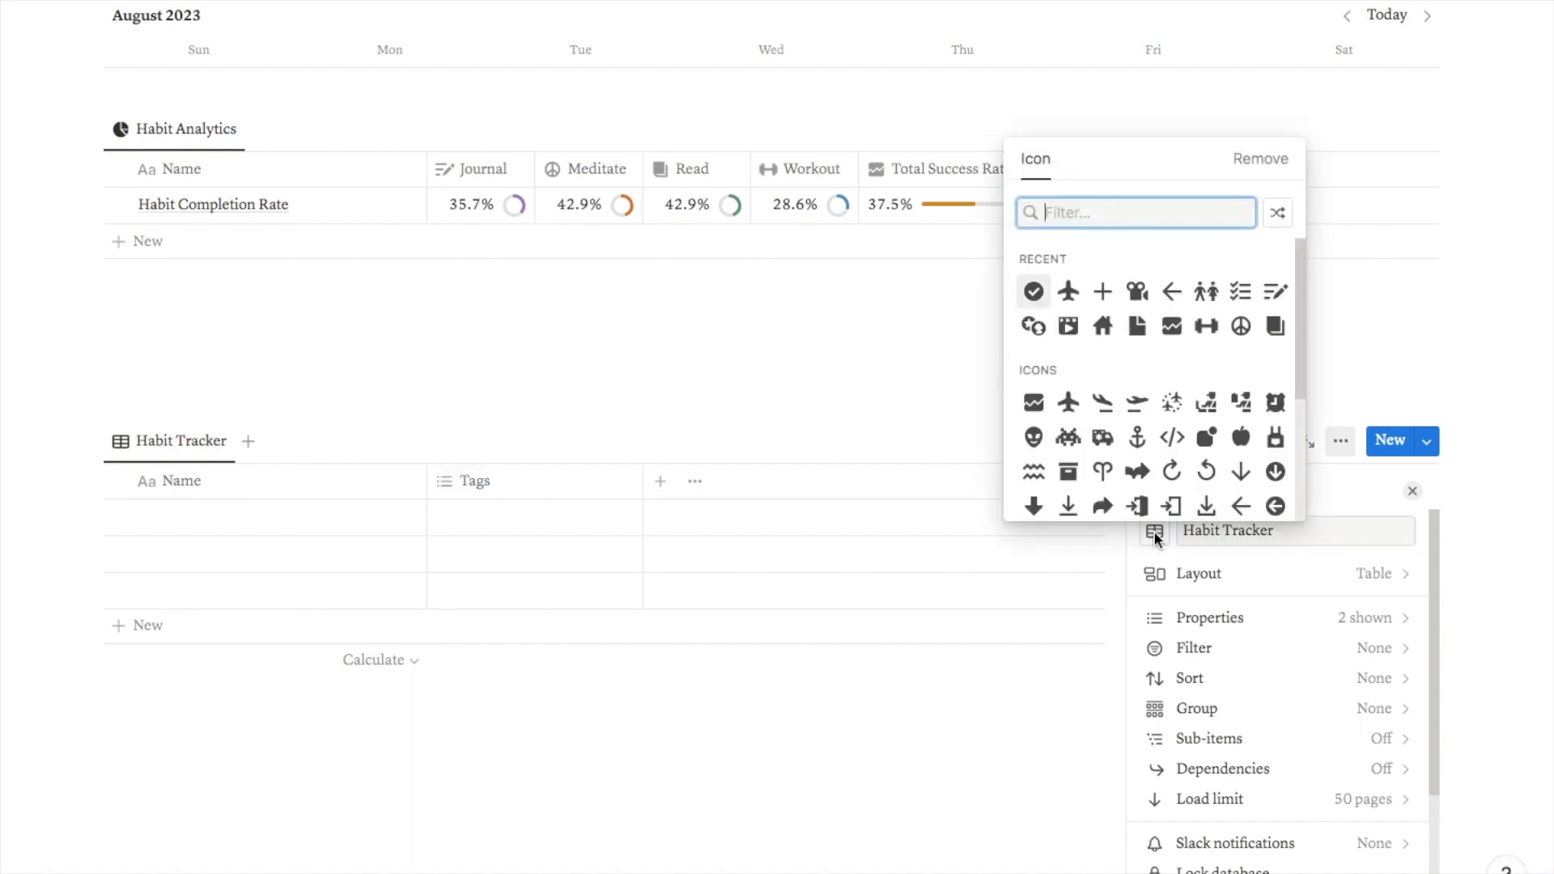
left_click(1034, 291)
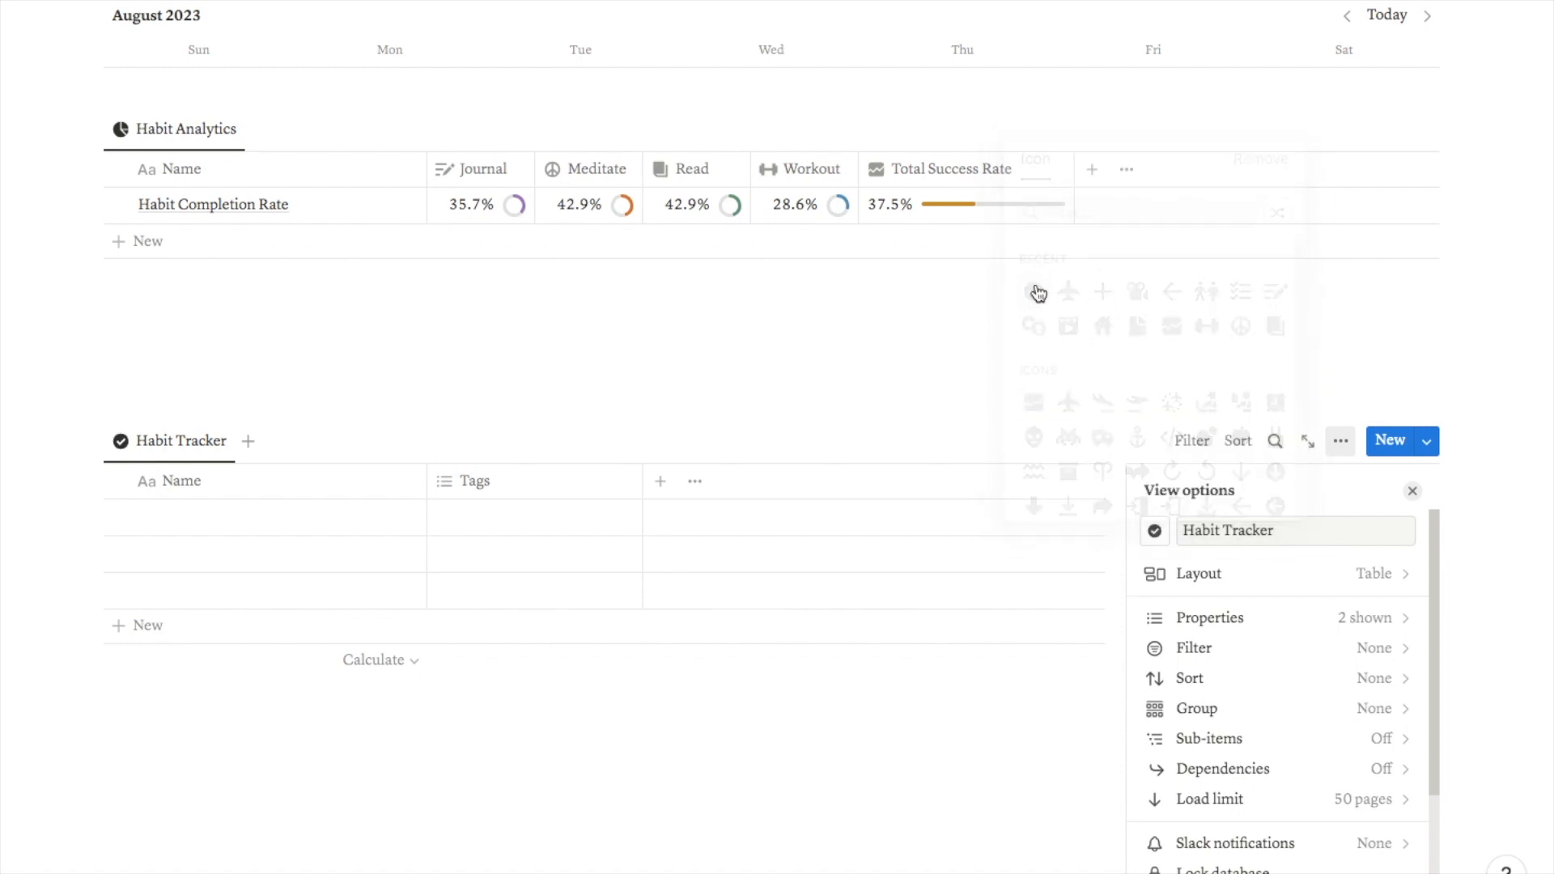
left_click(1413, 492)
- Delete two of the three empty rows and the Tags property from the Habit Tracker table
scroll(398, 651, "down", 2)
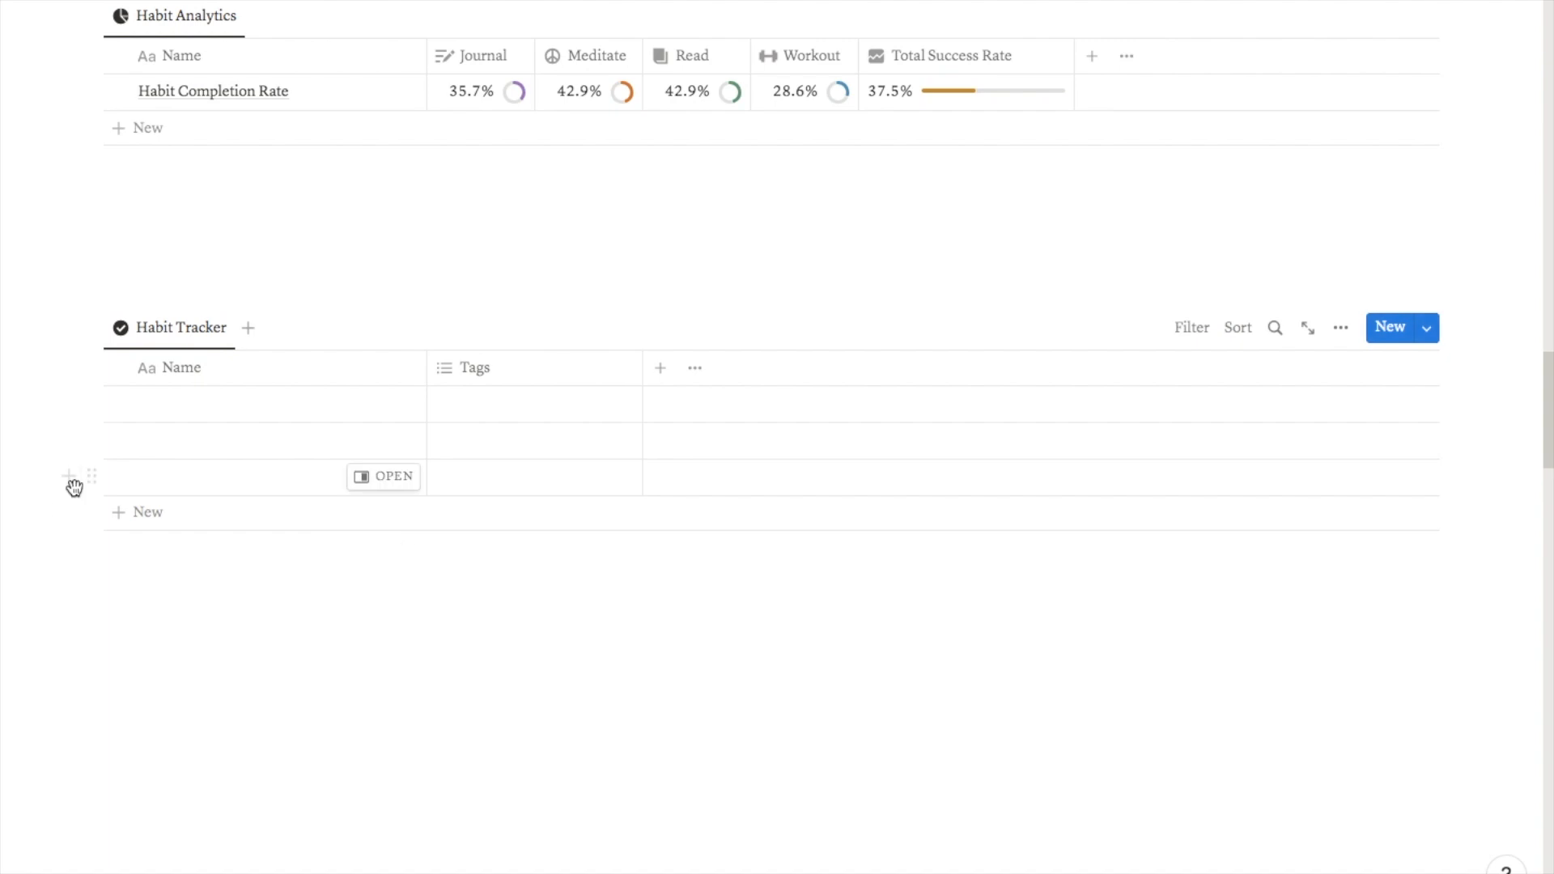
left_click_drag(146, 493, 173, 451)
left_click(278, 323)
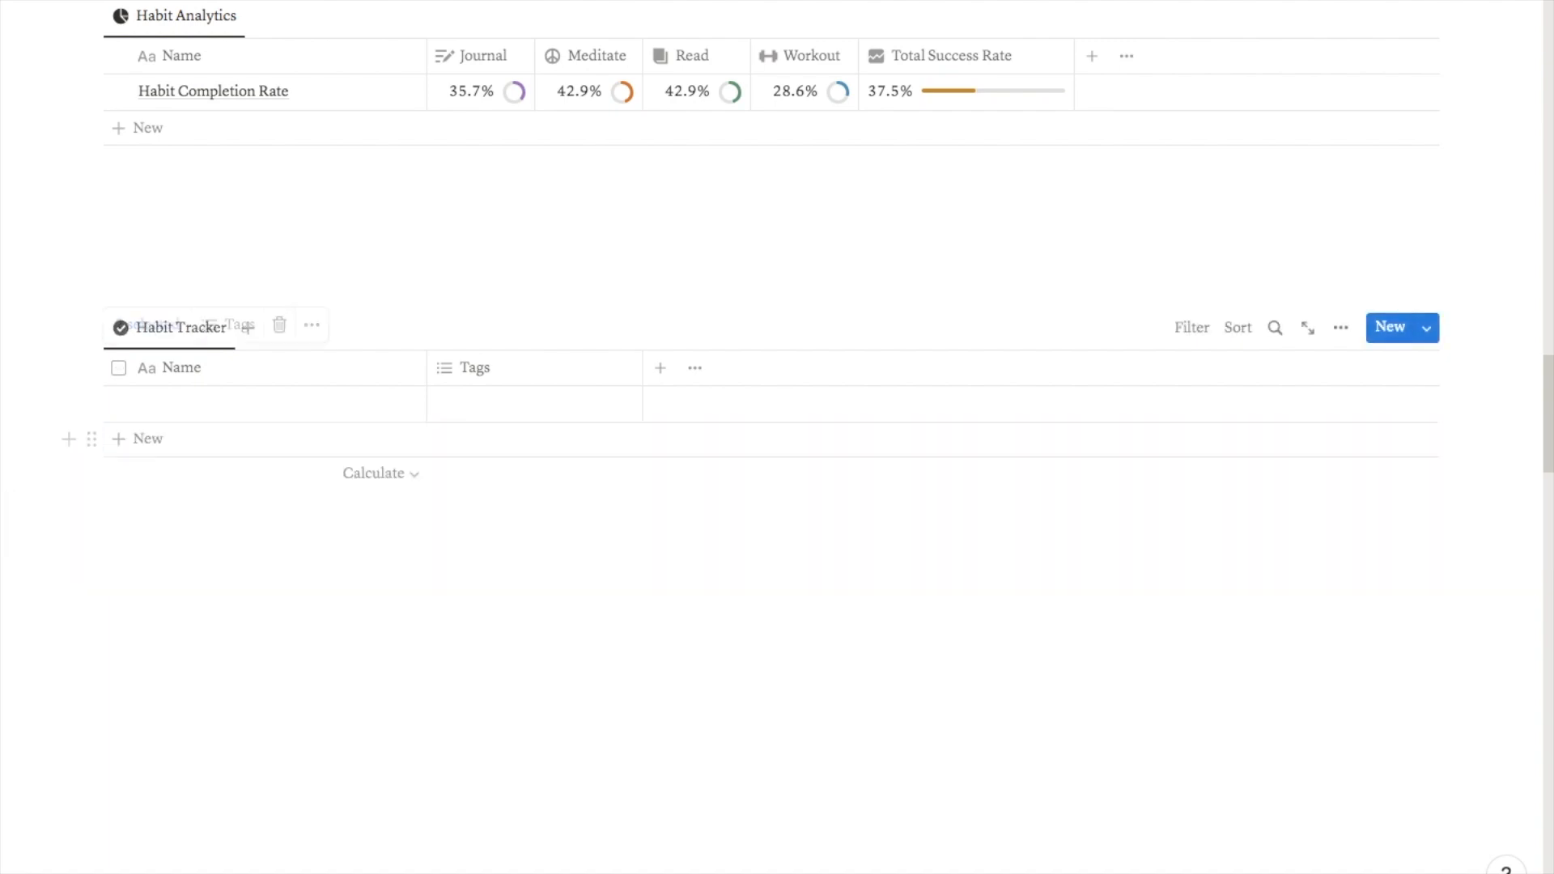
left_click(511, 369)
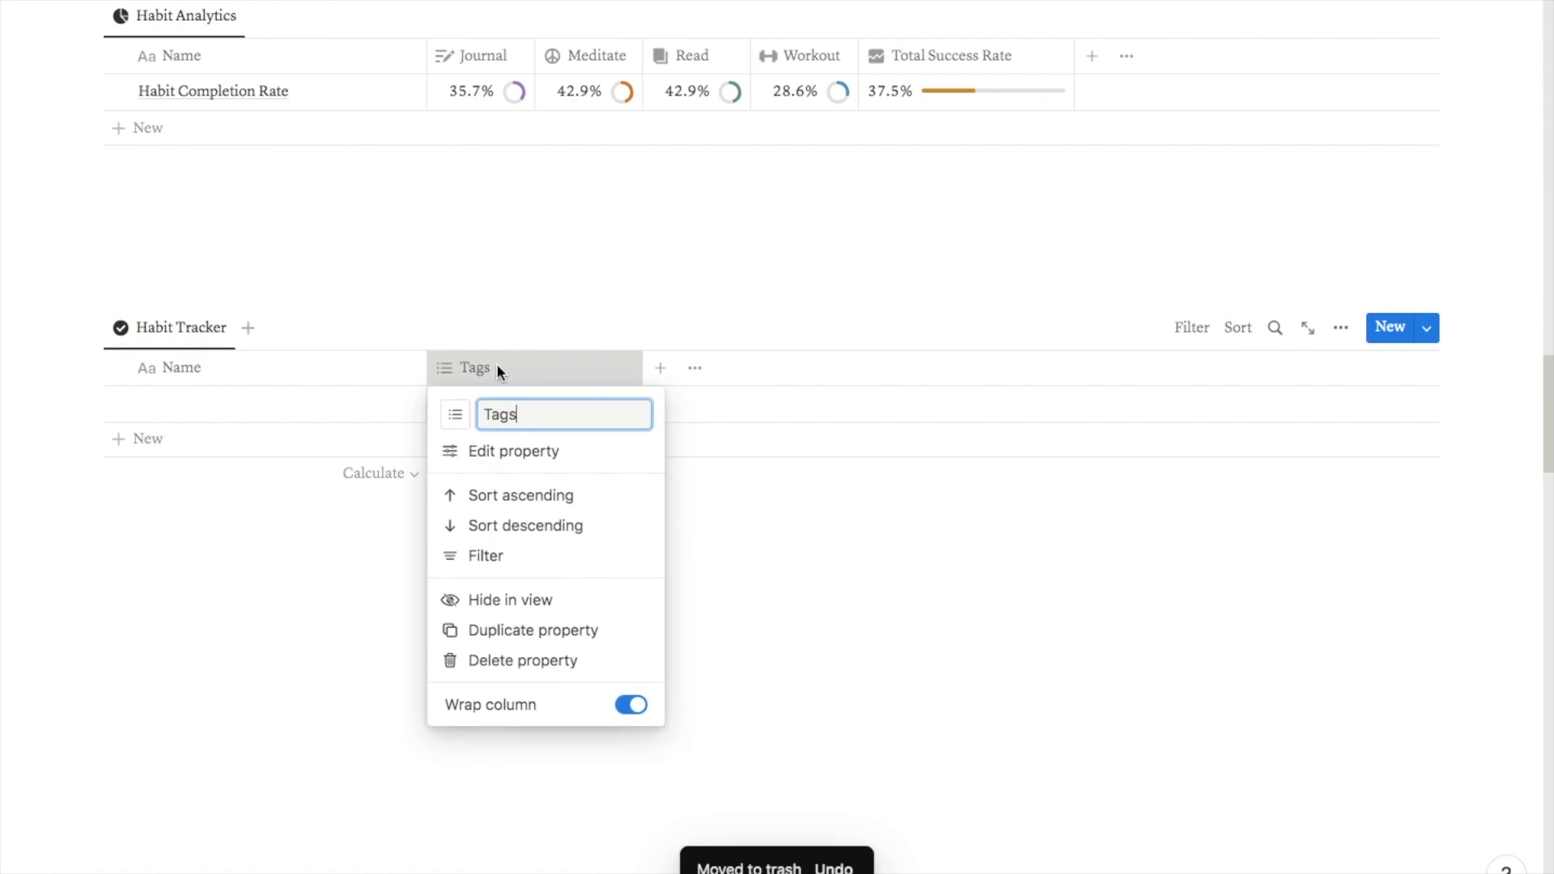
left_click(497, 663)
left_click(749, 448)
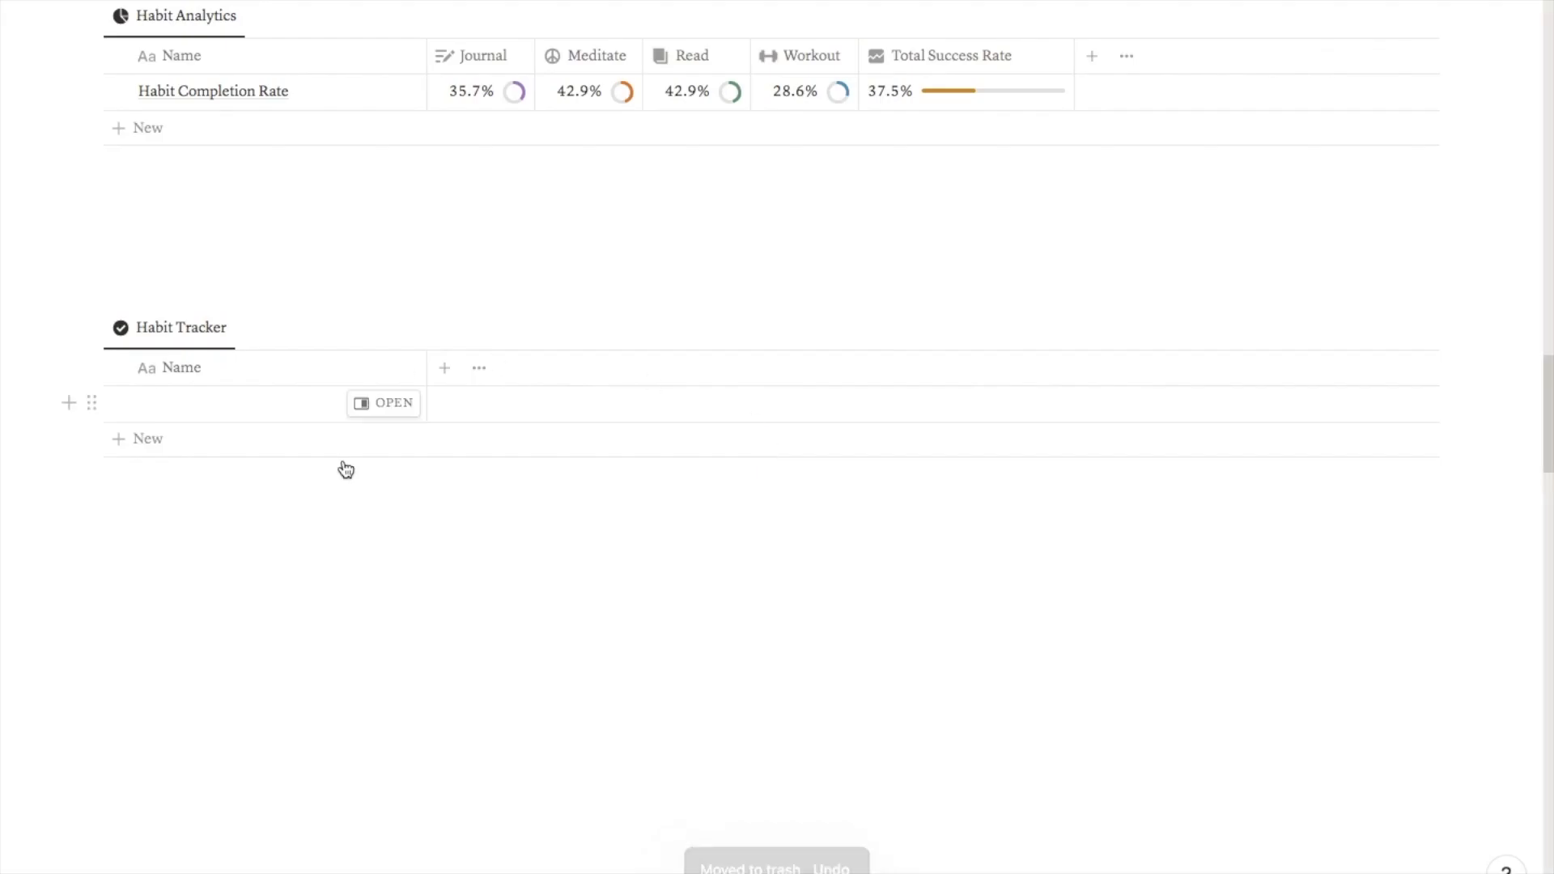
- Name the remaining row of the Habit Tracker table Daily Habits
left_click(202, 384)
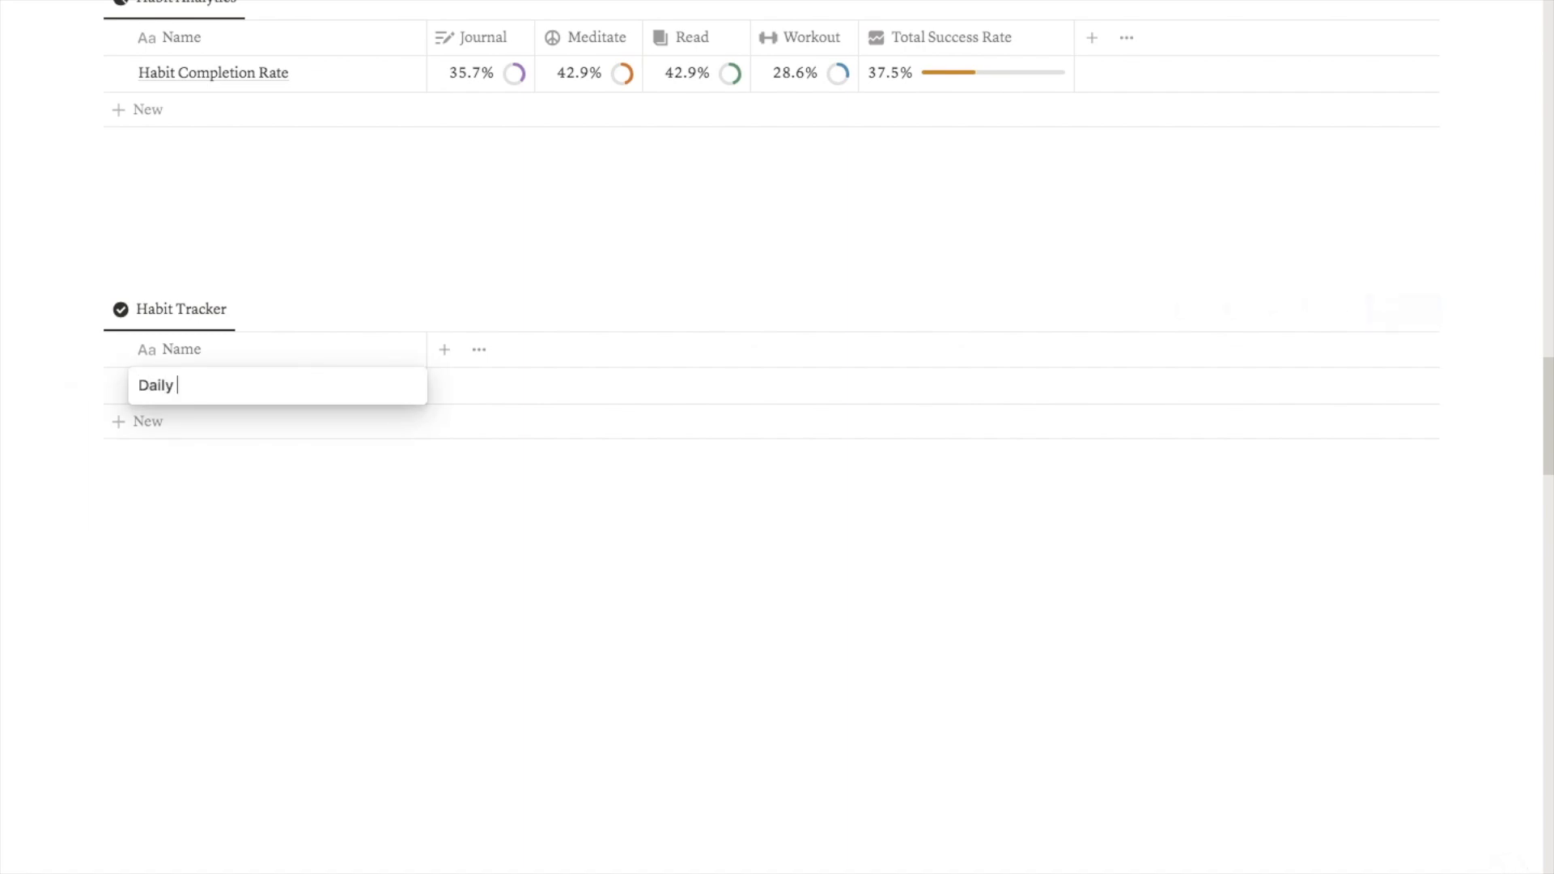
key("Escape")
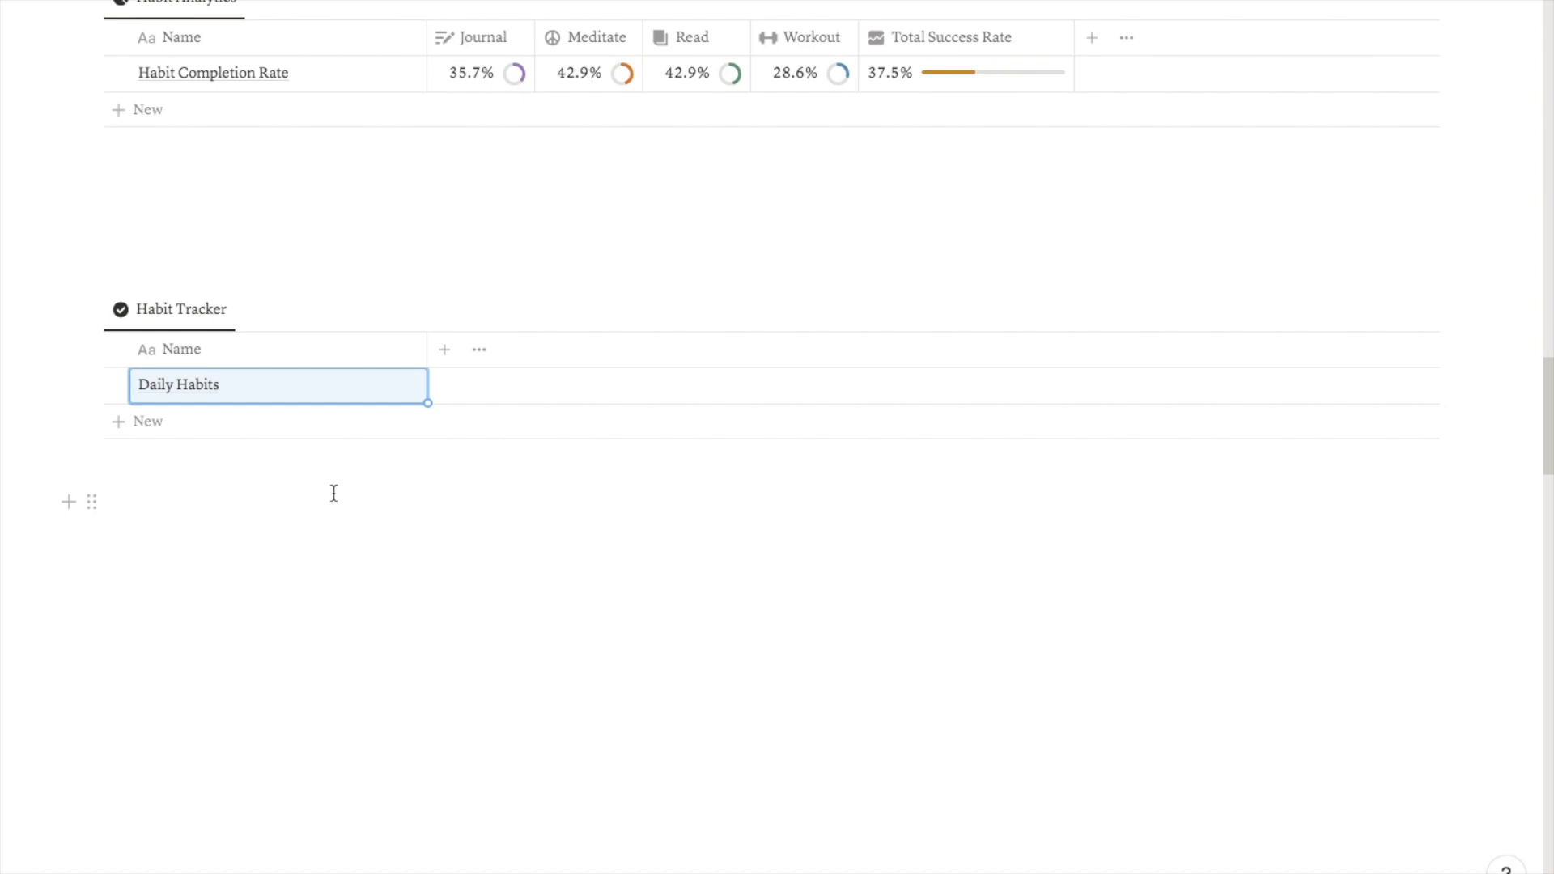
- Add checkbox properties named Journal, Read, Meditate and Workout to the Habit Tracker table and narrow their columns
left_click(445, 350)
type("checkb")
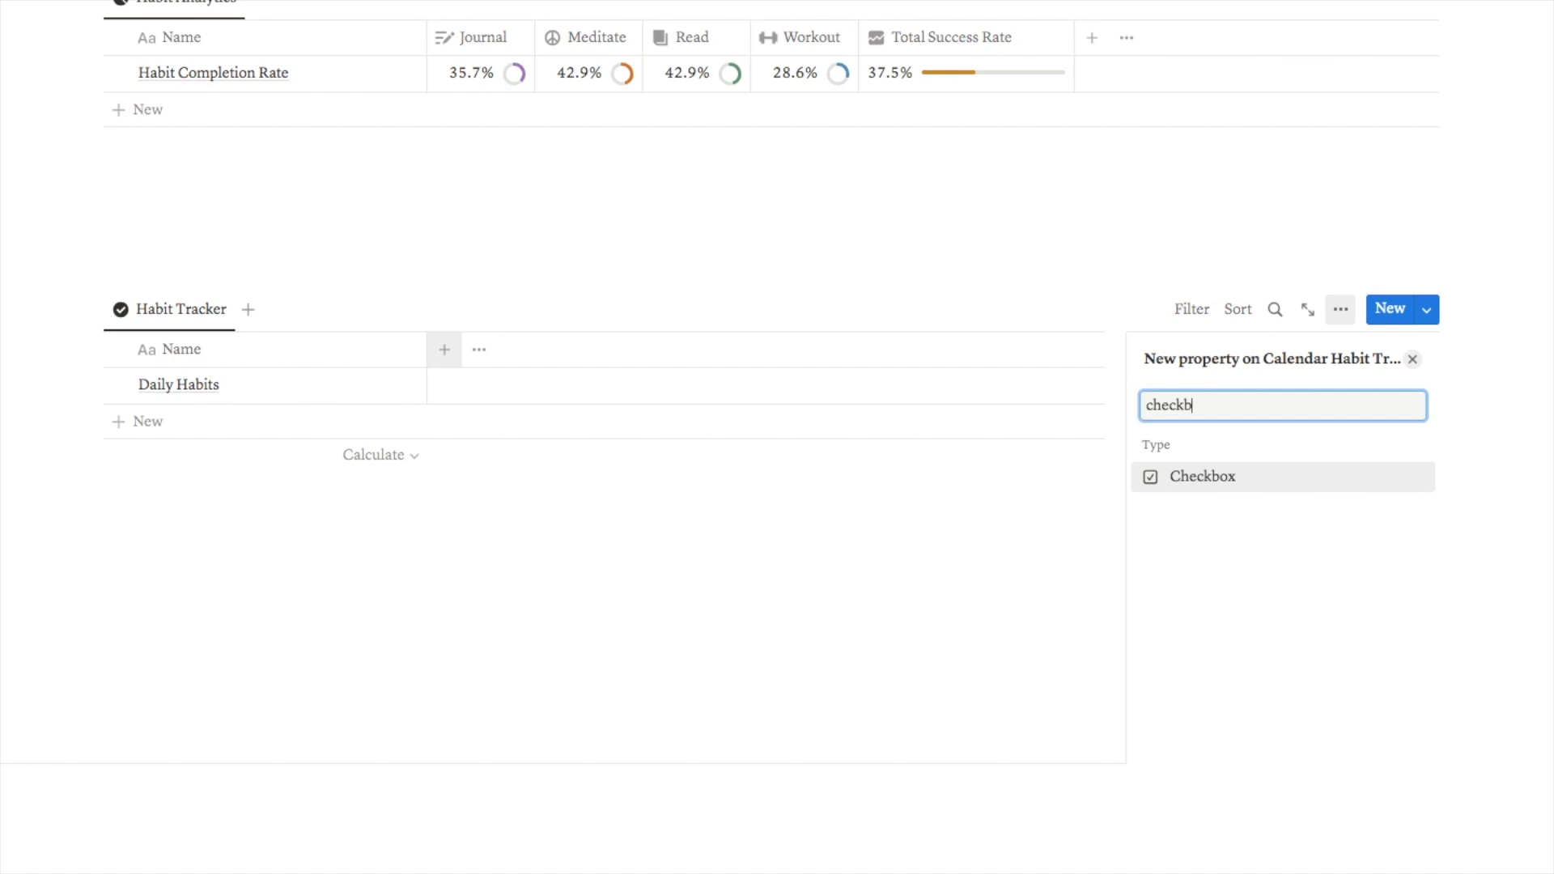
left_click(1196, 479)
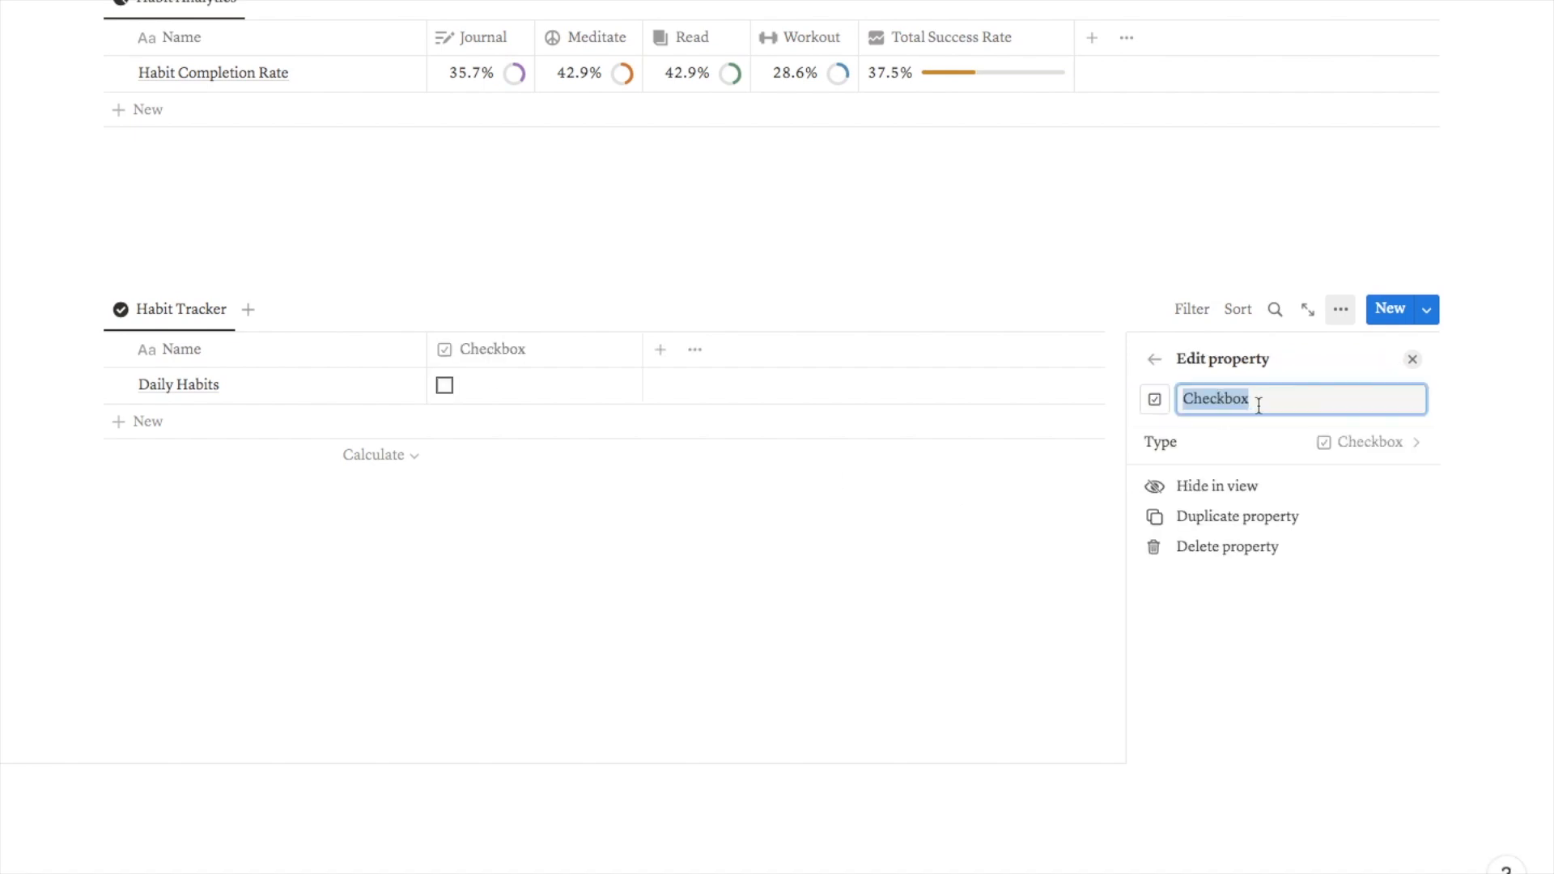
type("Journal")
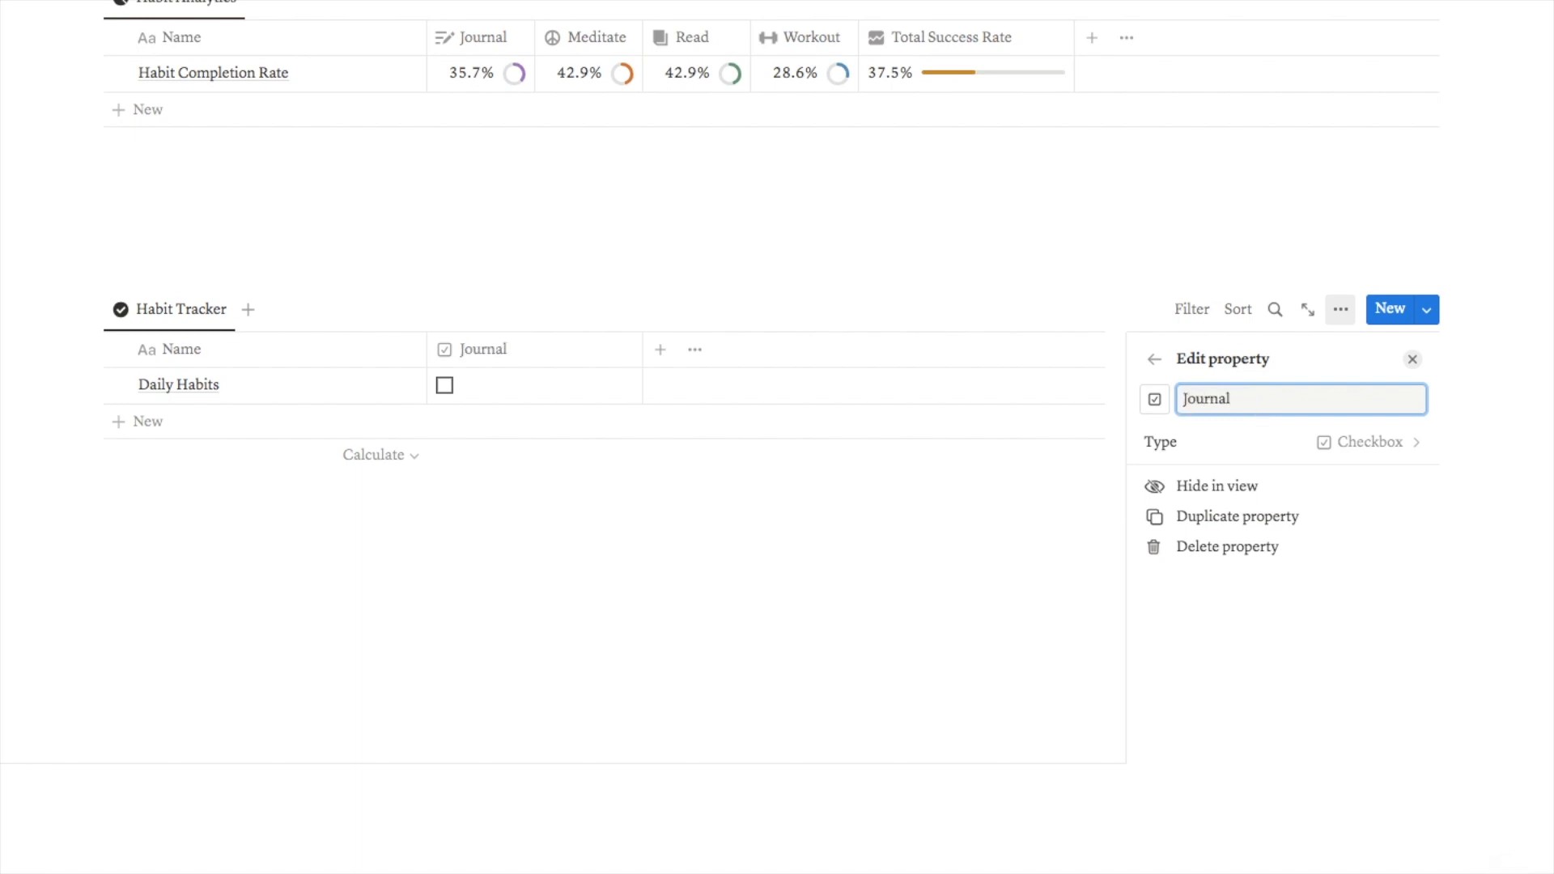
left_click_drag(642, 349, 530, 361)
left_click(1413, 359)
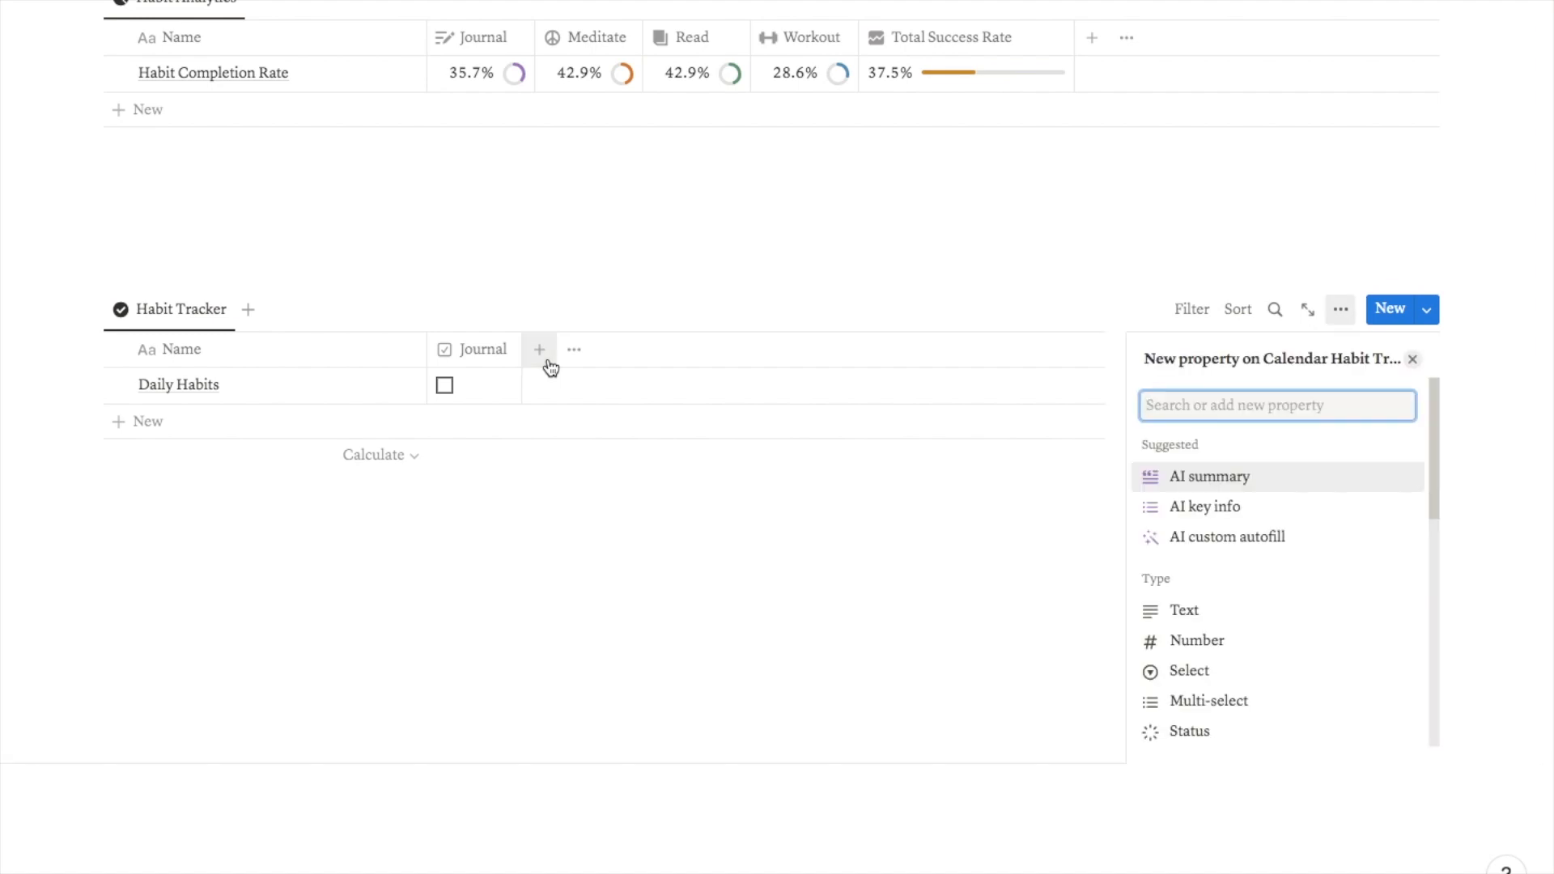
type("chec")
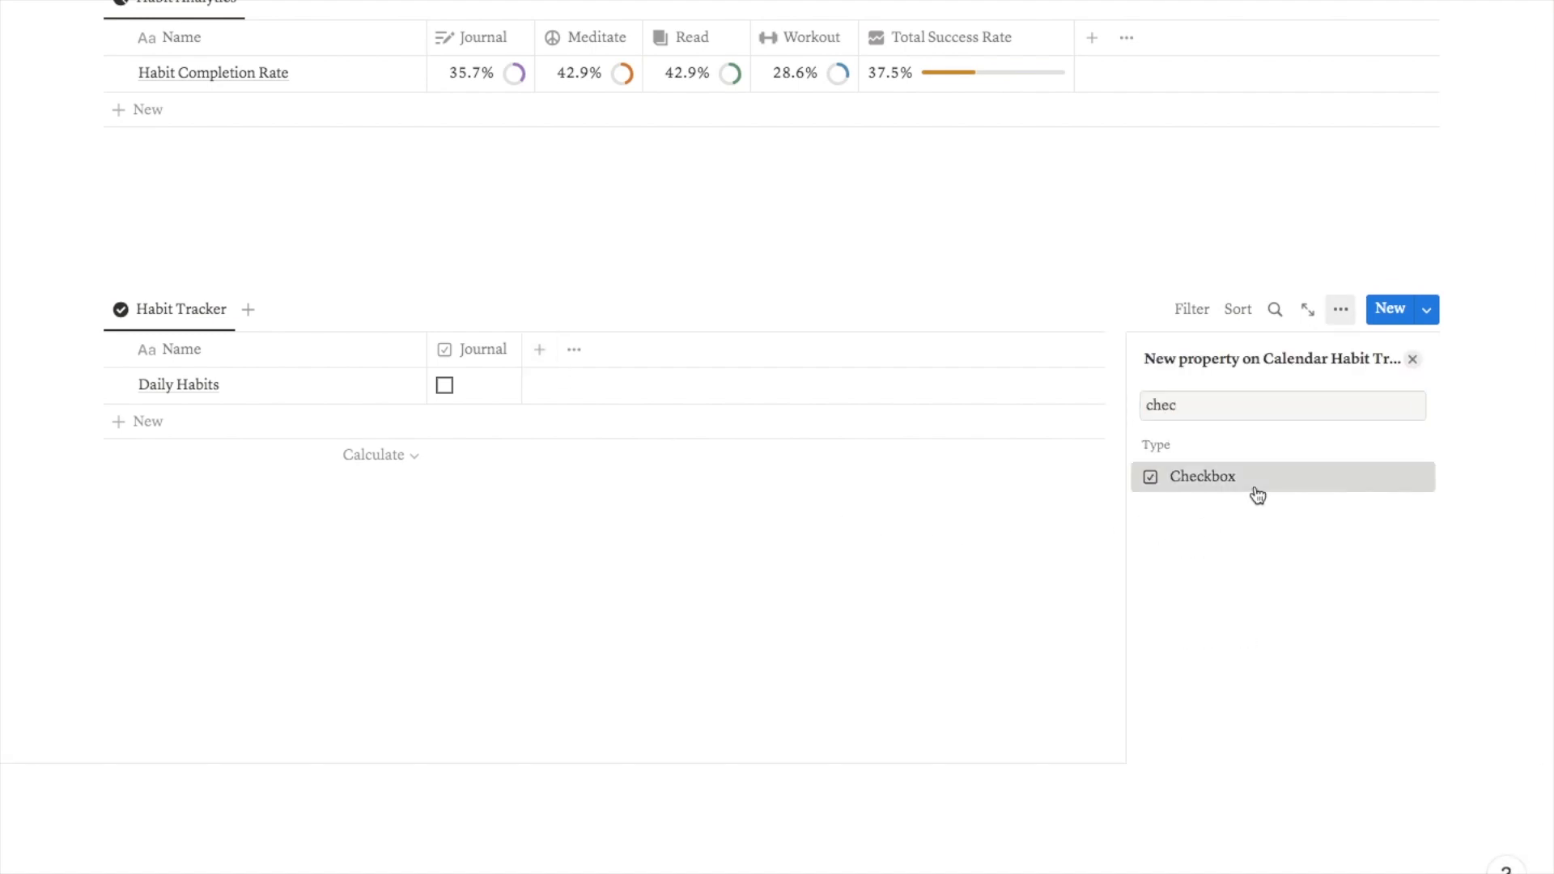
left_click(1258, 495)
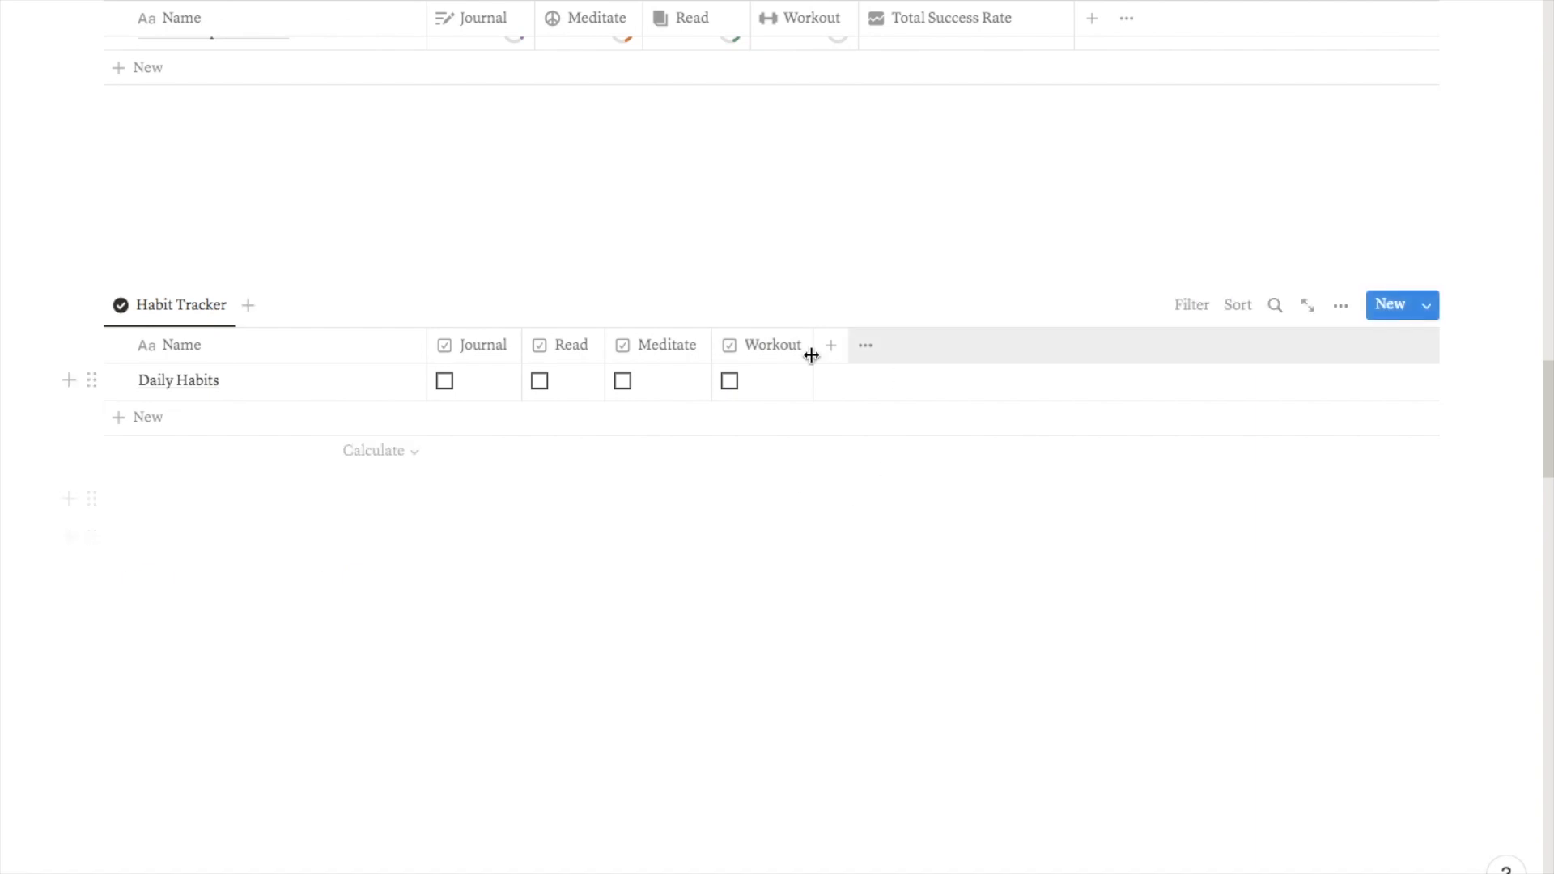
- Add a Date property after the Workout column and narrow its column
left_click(836, 353)
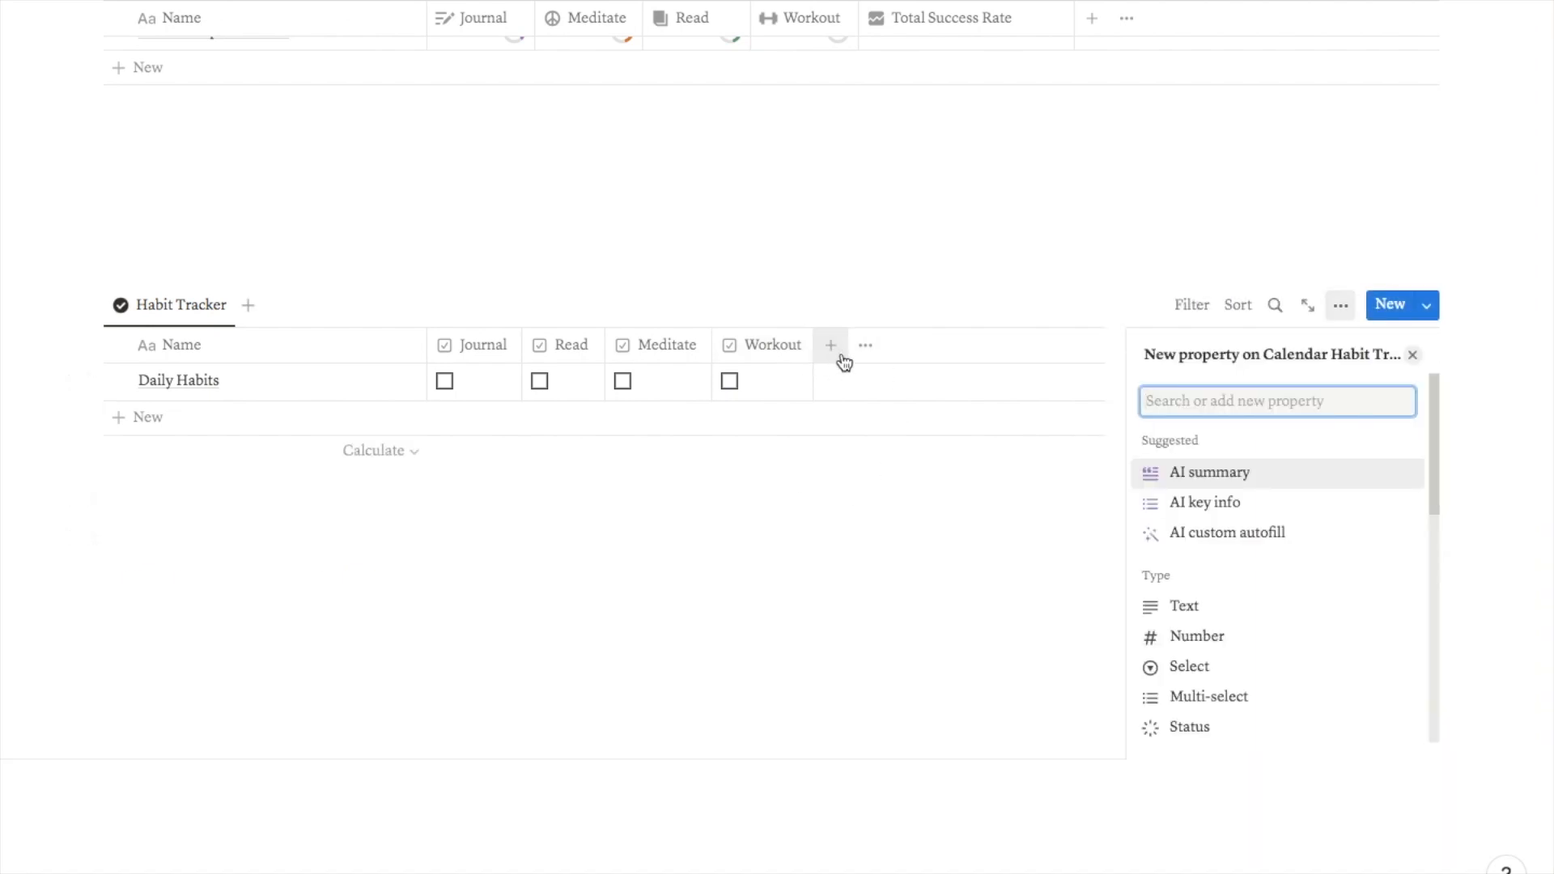
type("date")
left_click(1158, 476)
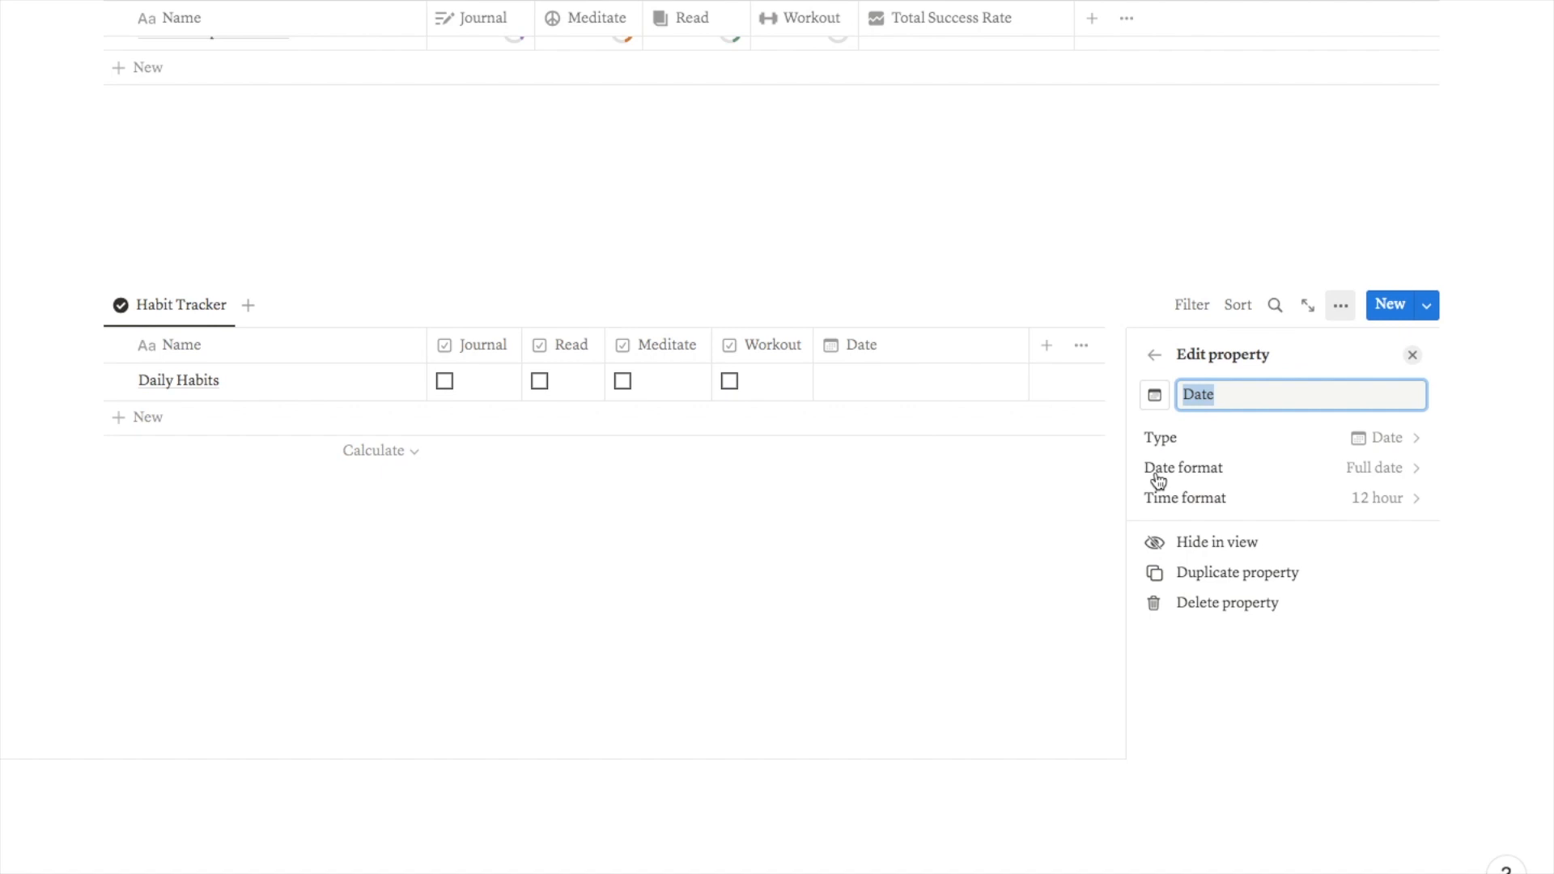
left_click_drag(1029, 346, 951, 346)
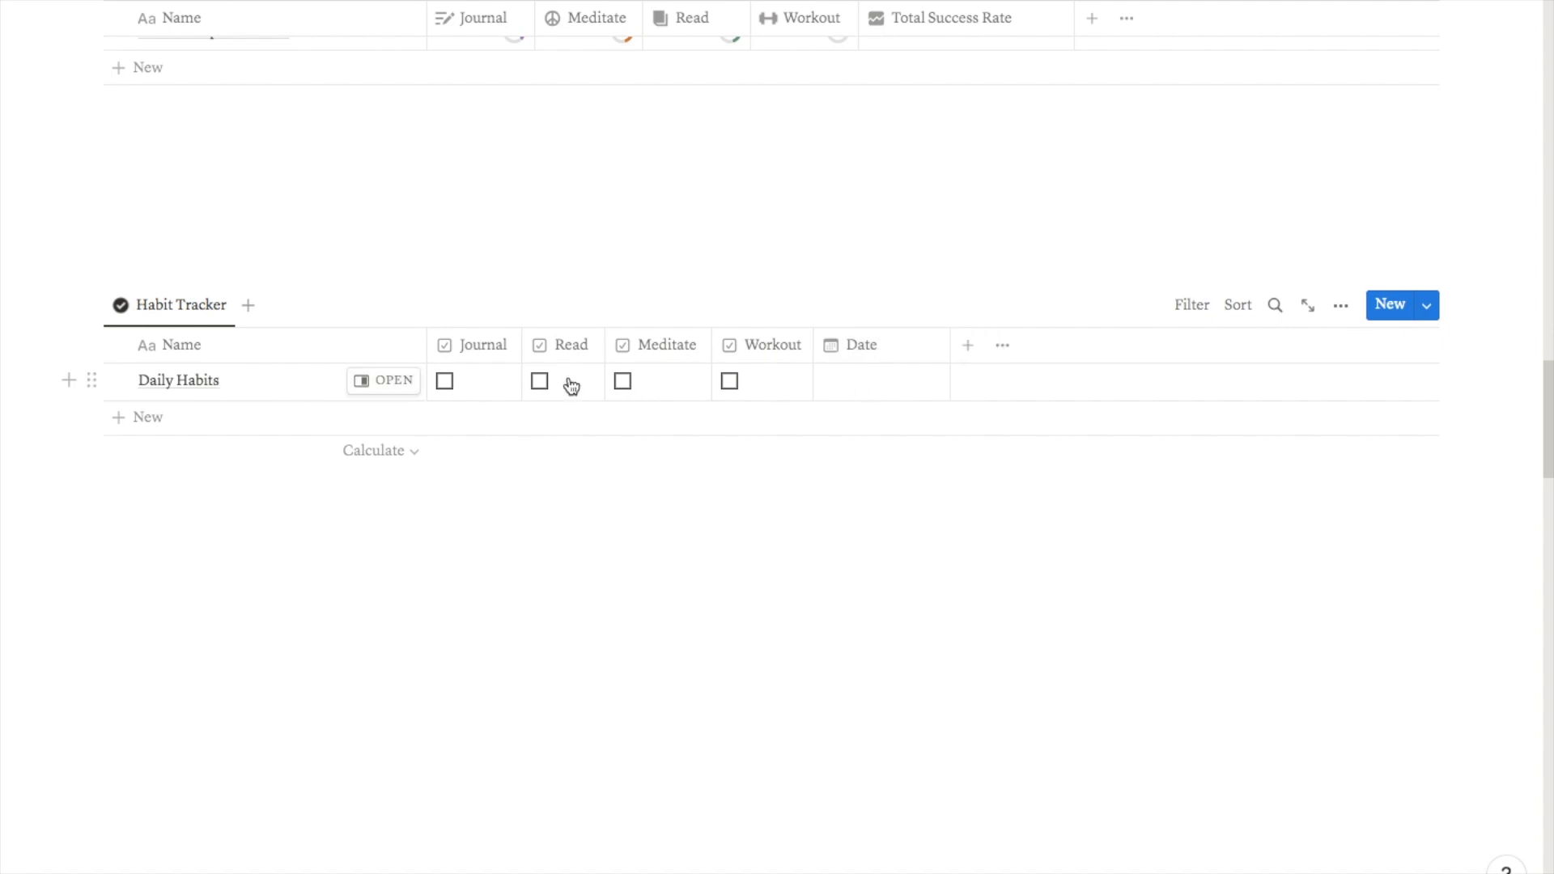
- Add a Formula property named Progress after the Date column
scroll(777, 567, "up", 2)
scroll(776, 580, "down", 1)
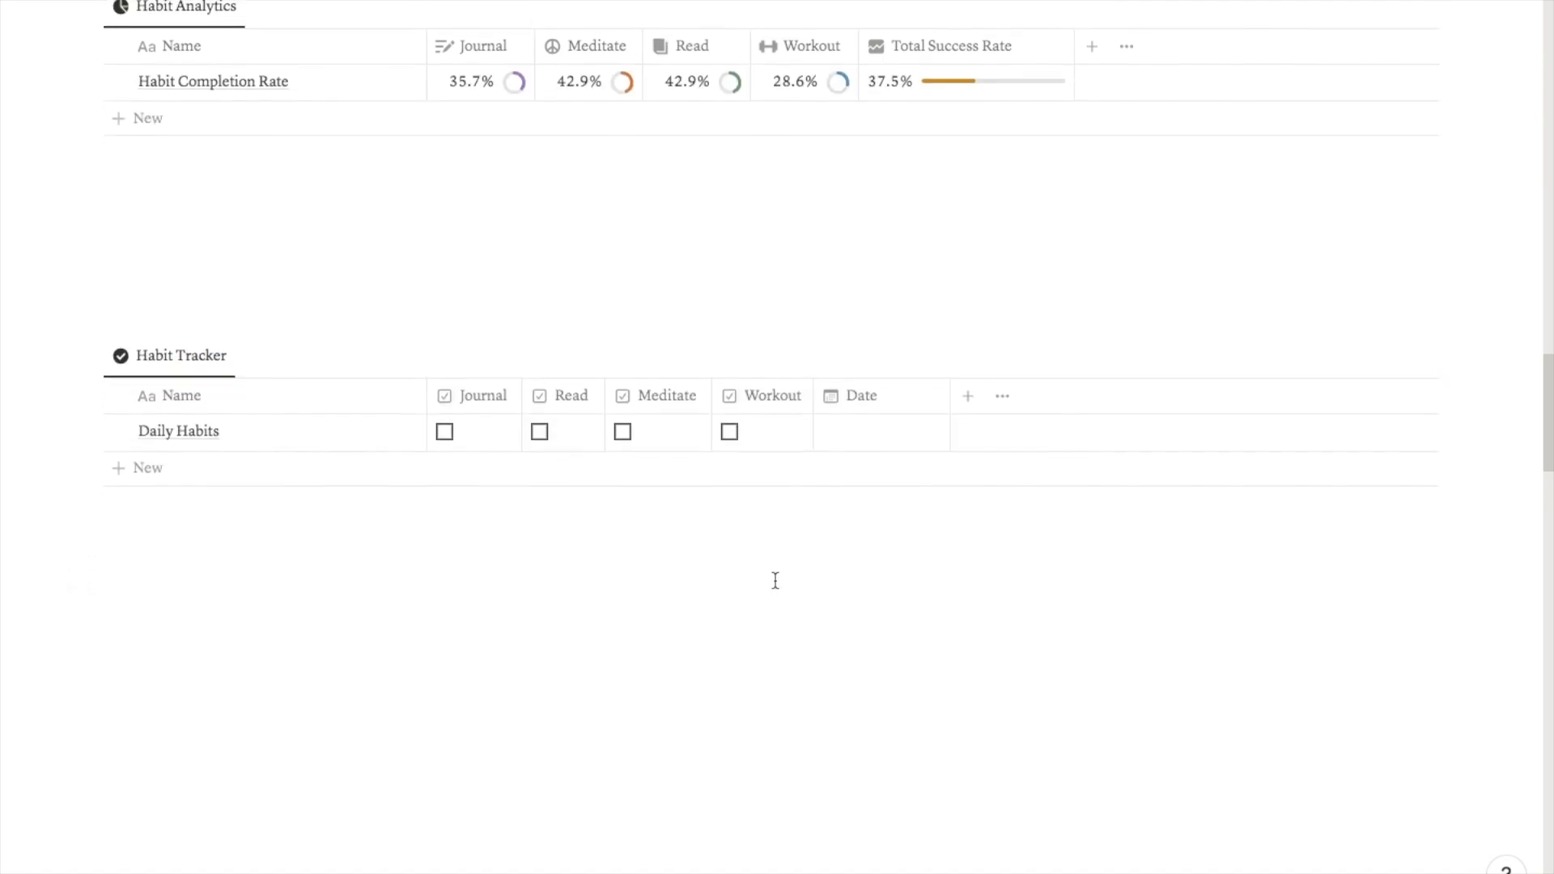
left_click(968, 396)
type("form")
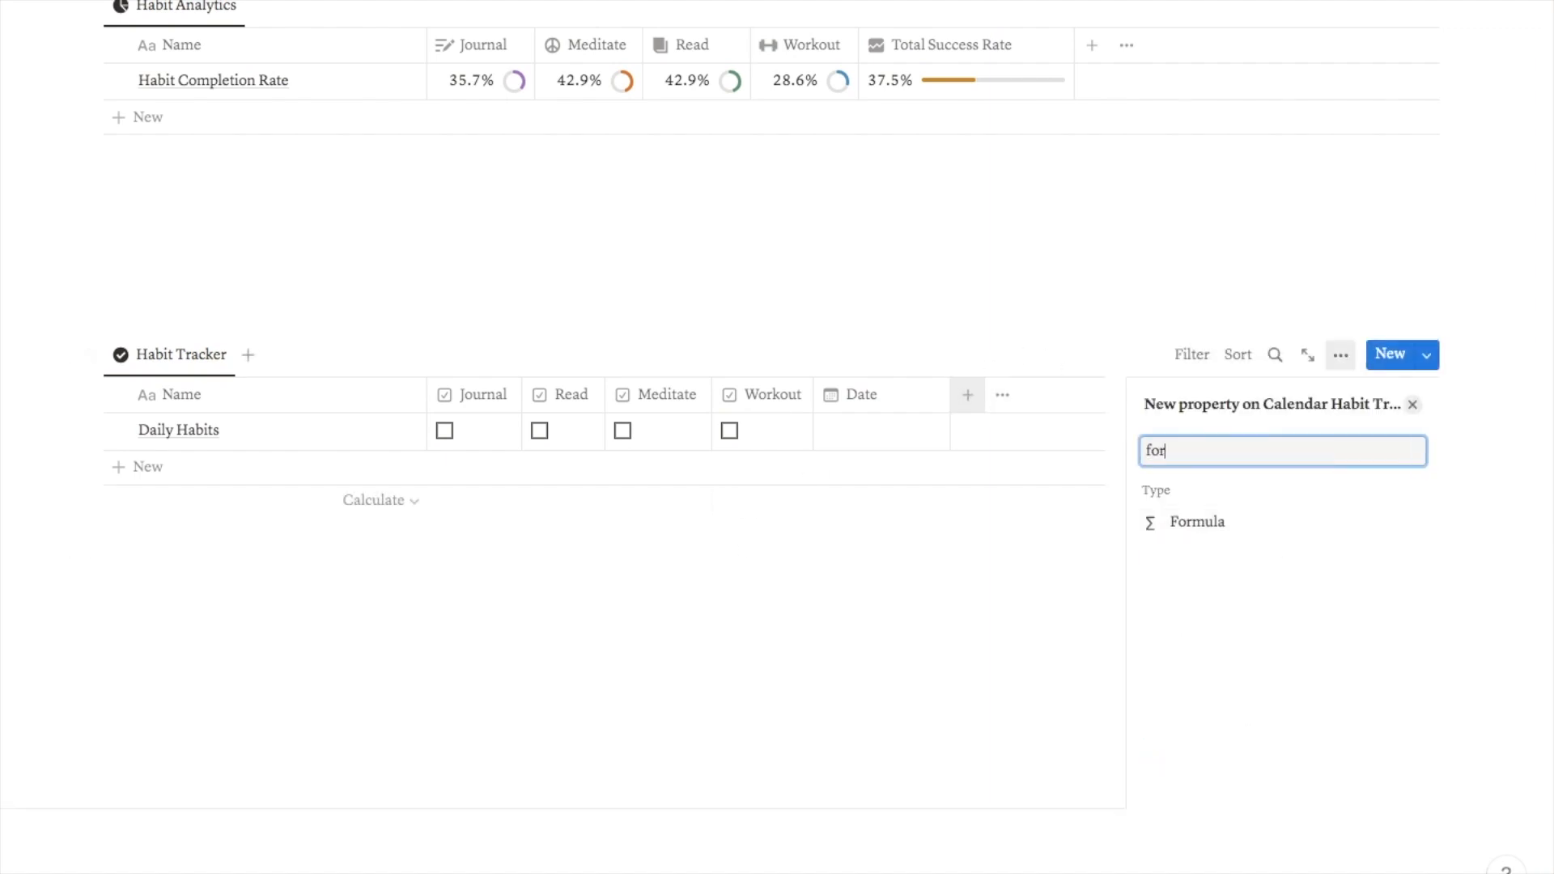
left_click(1220, 526)
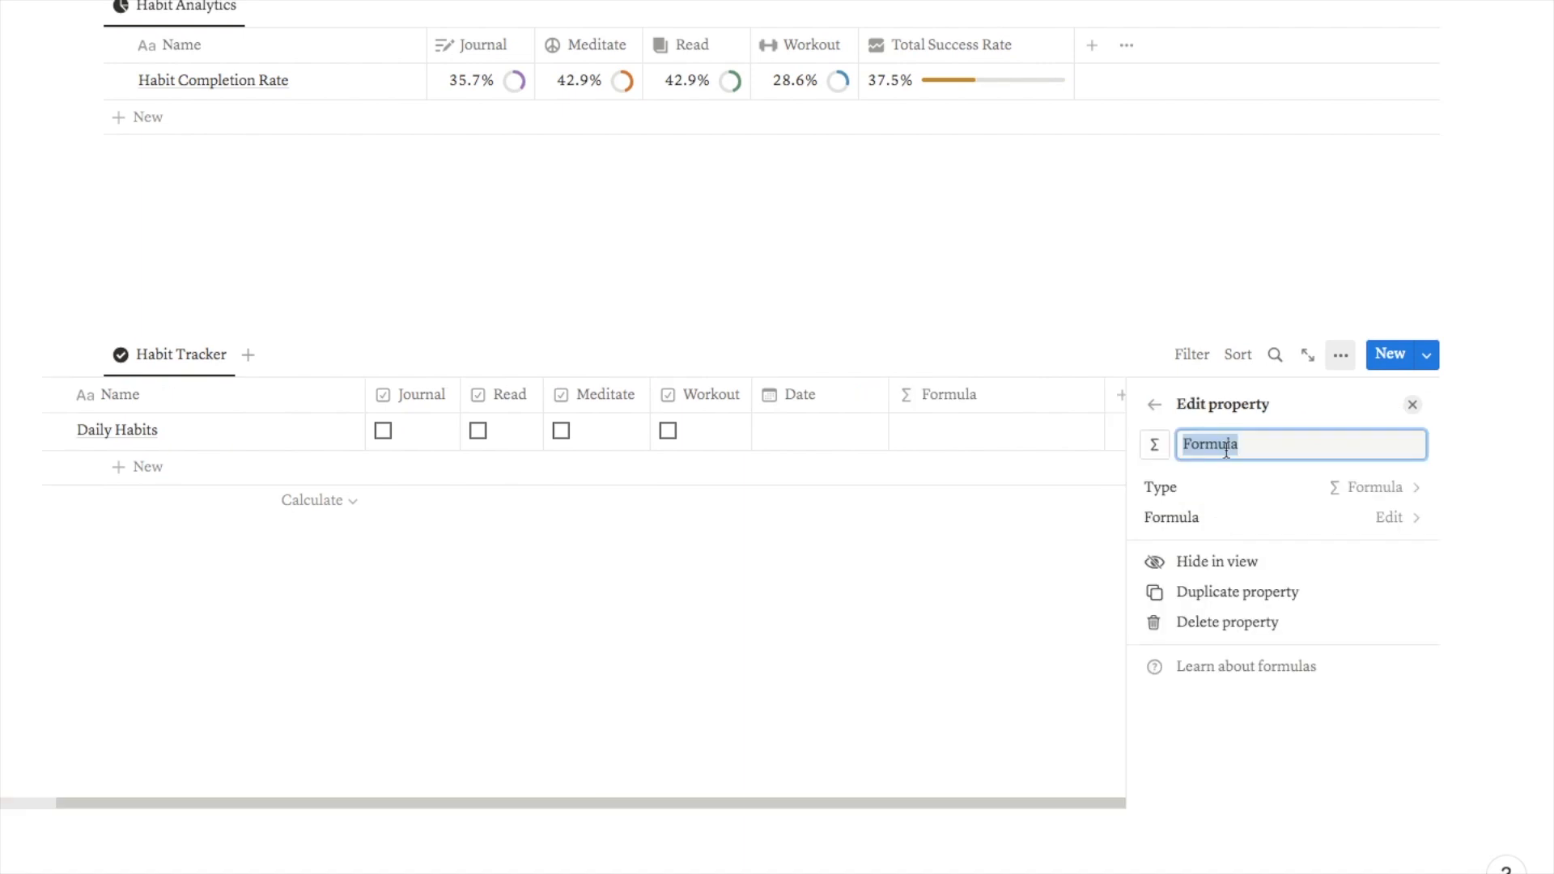
type("Progress")
- Enter a Progress formula that sums unaryPlus of the Journal, Read, Meditate and Workout properties
left_click(1337, 528)
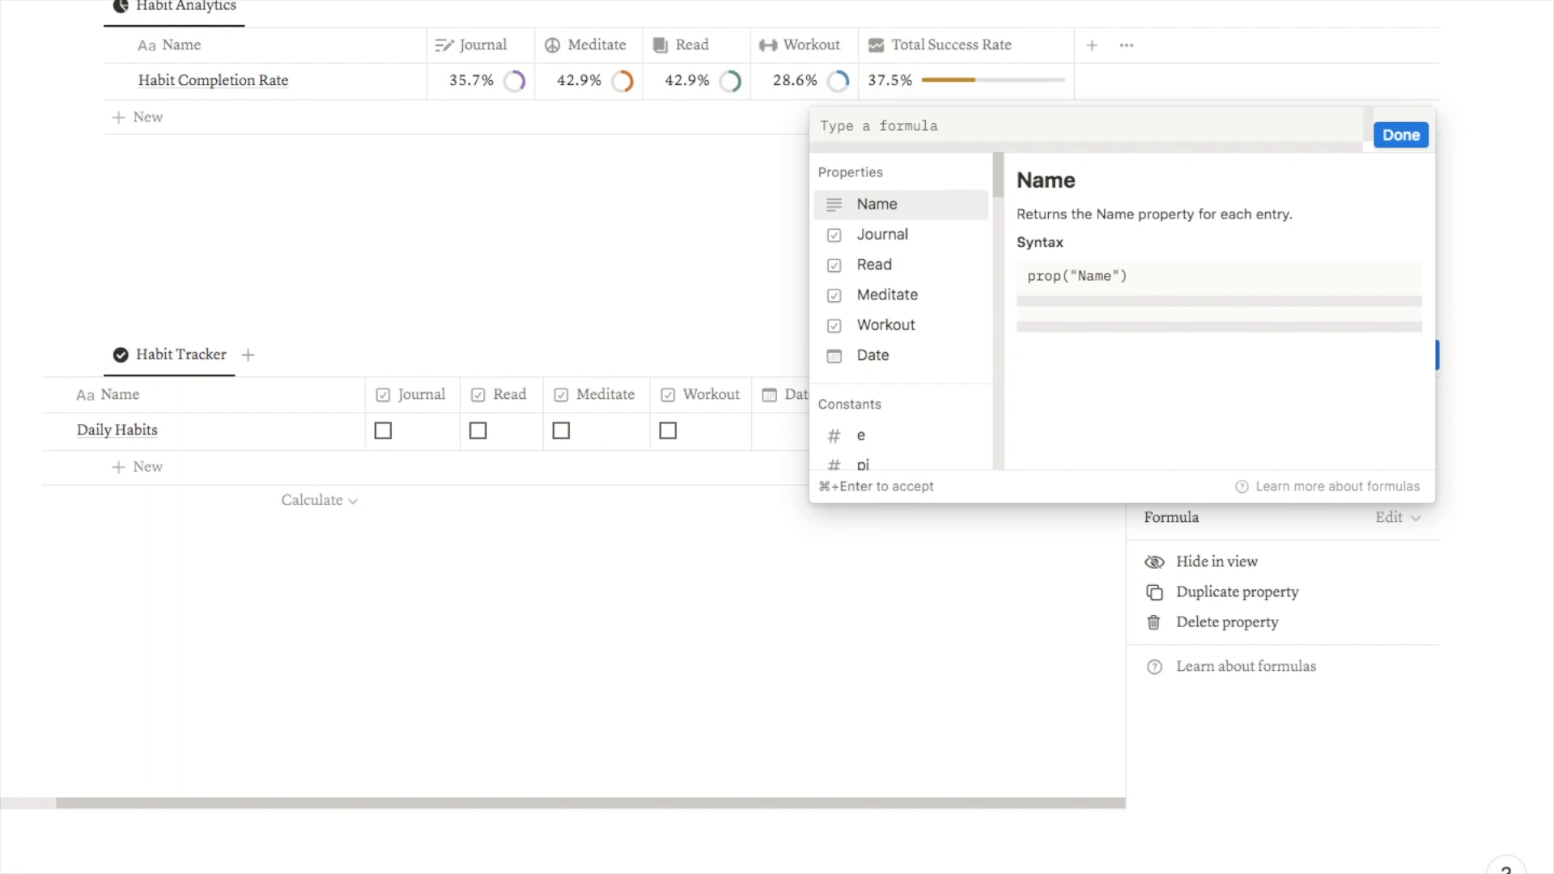
type("unaryPlus()")
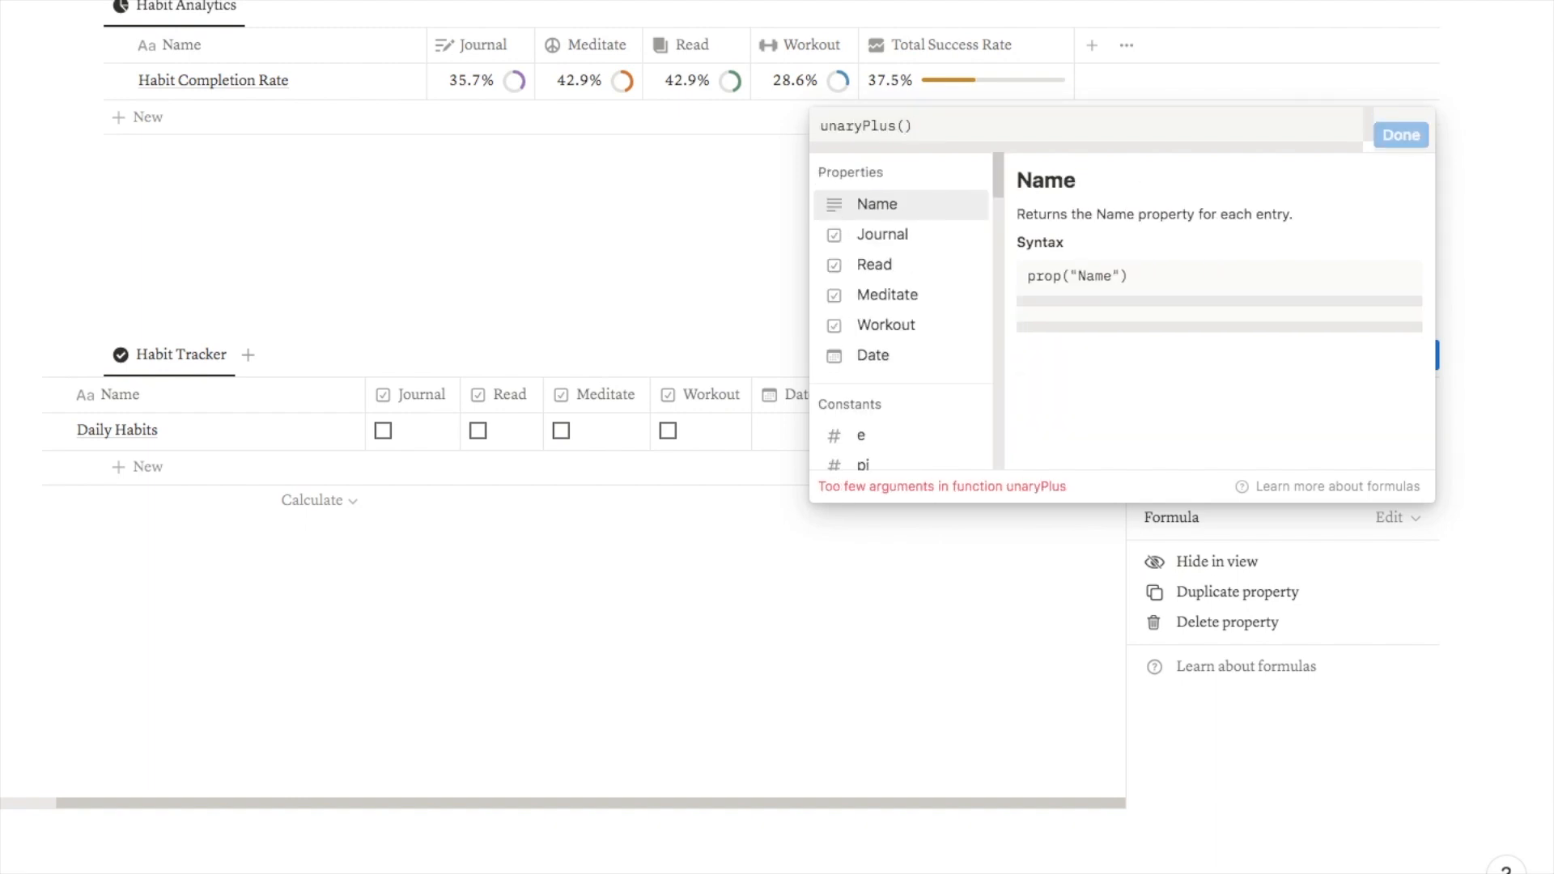
left_click(874, 242)
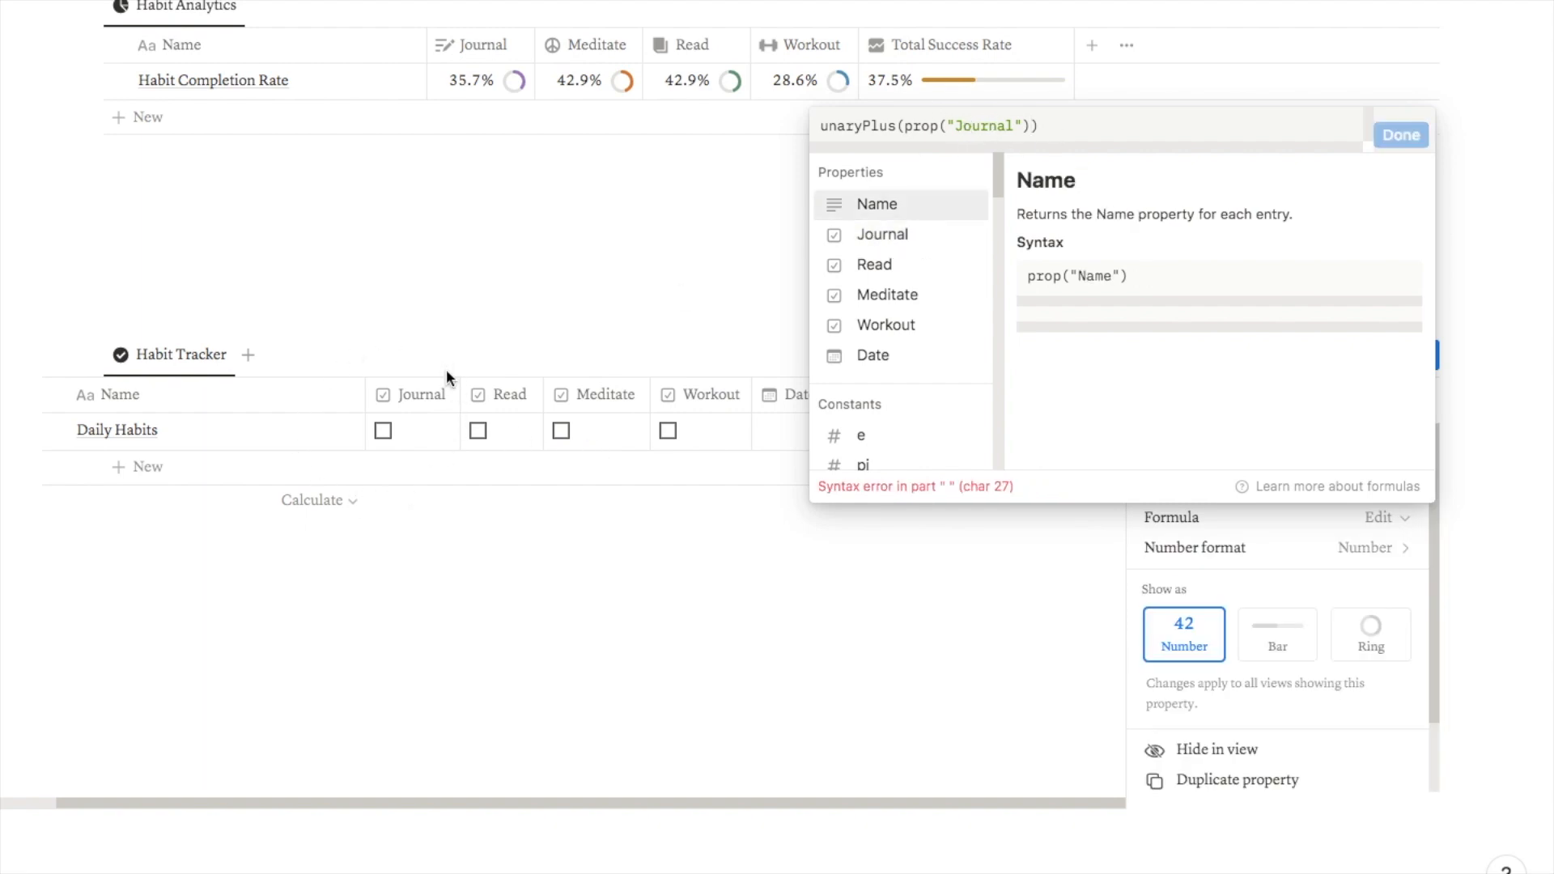
key("Down")
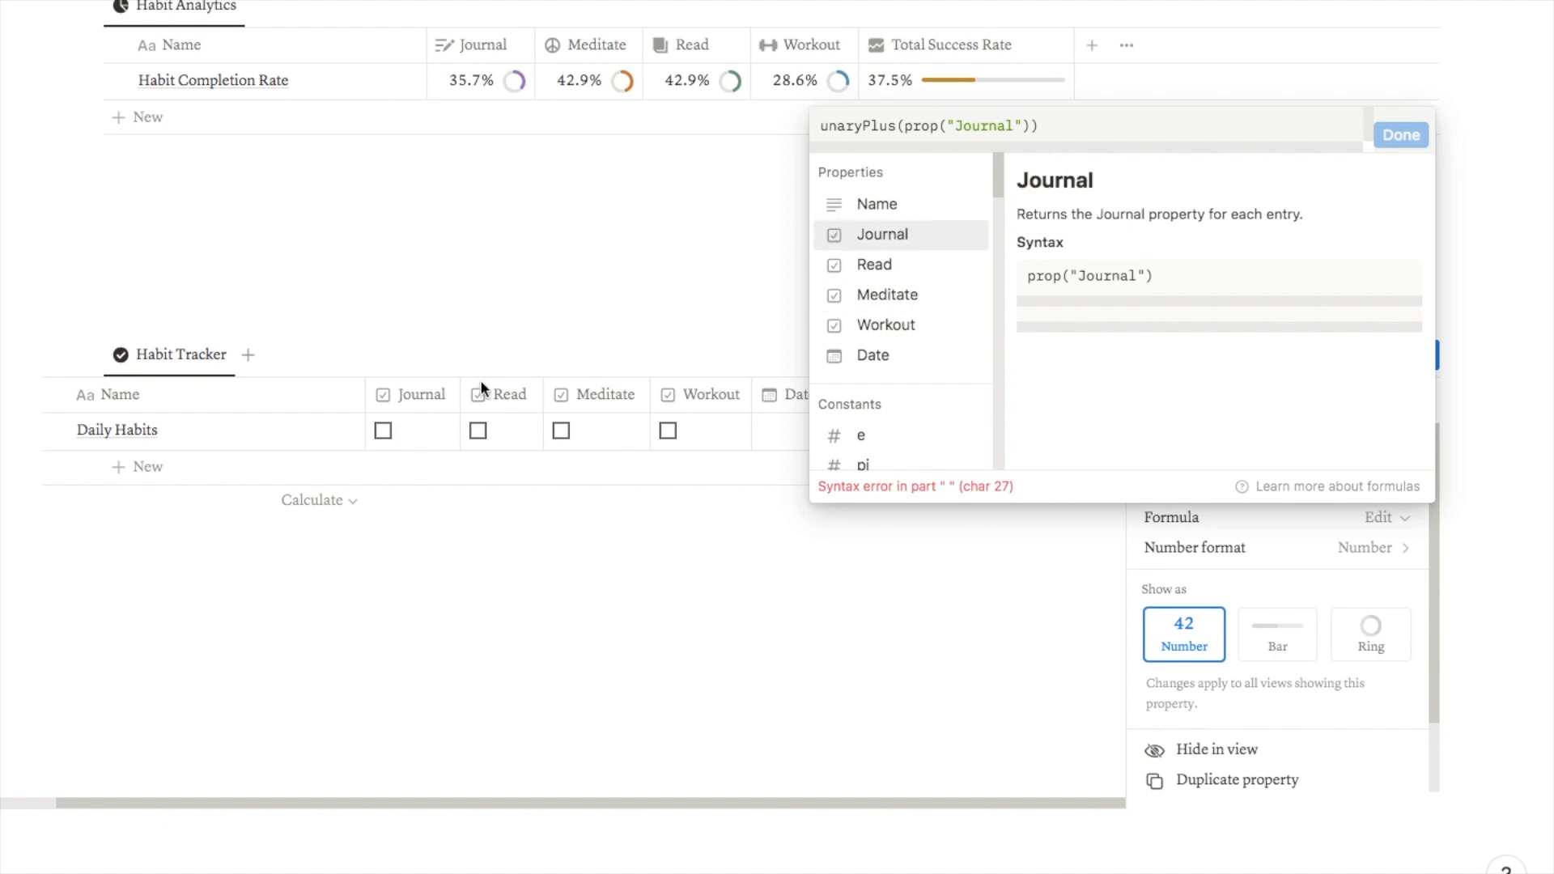
key("Up")
type("+")
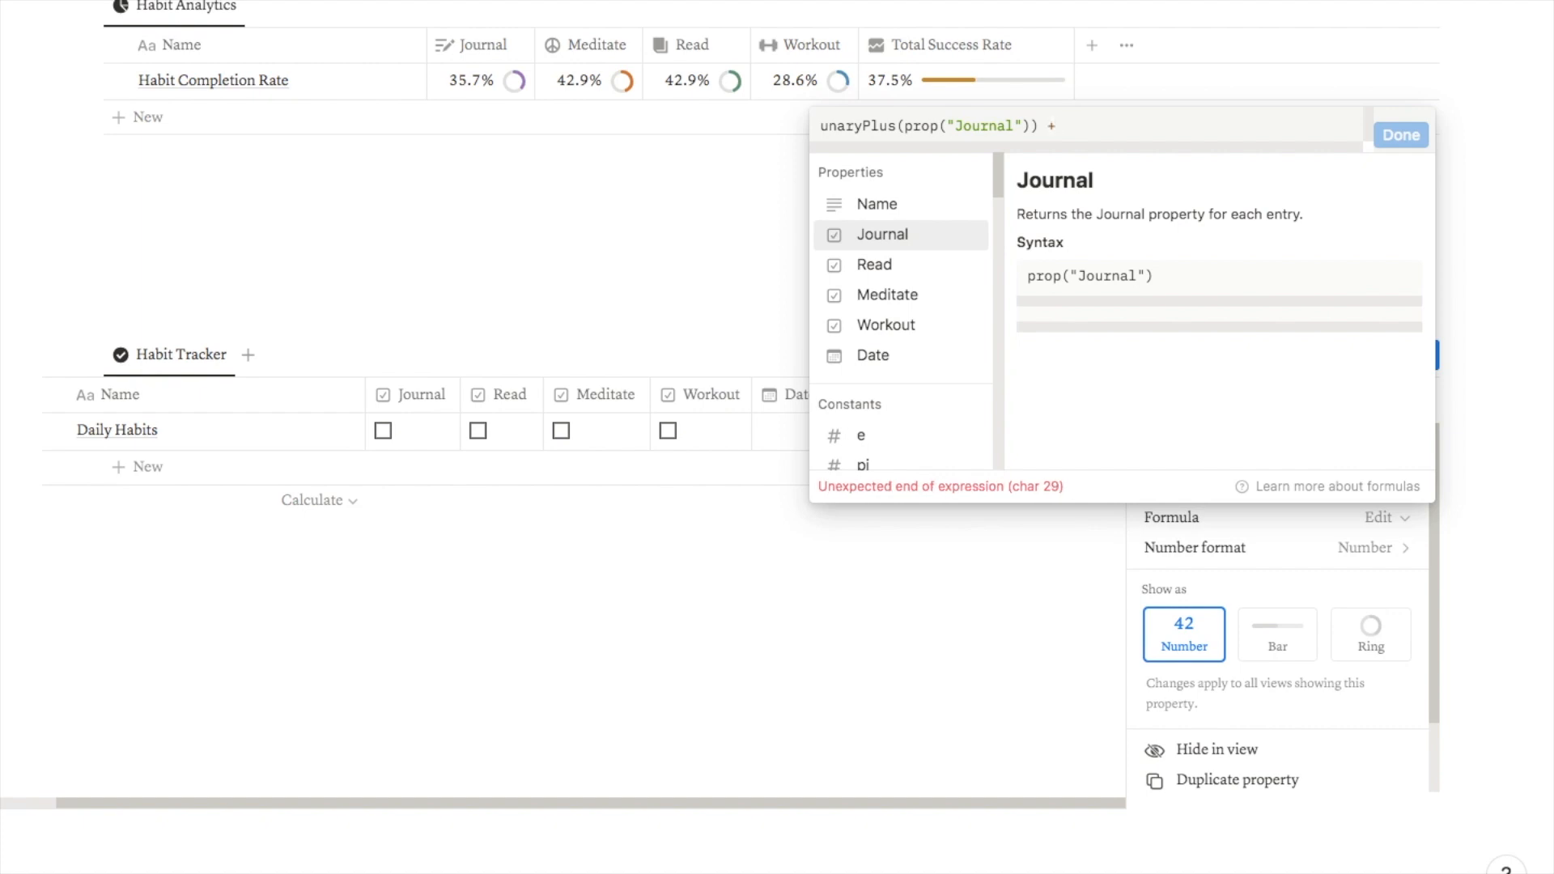
type(" unaryPlus")
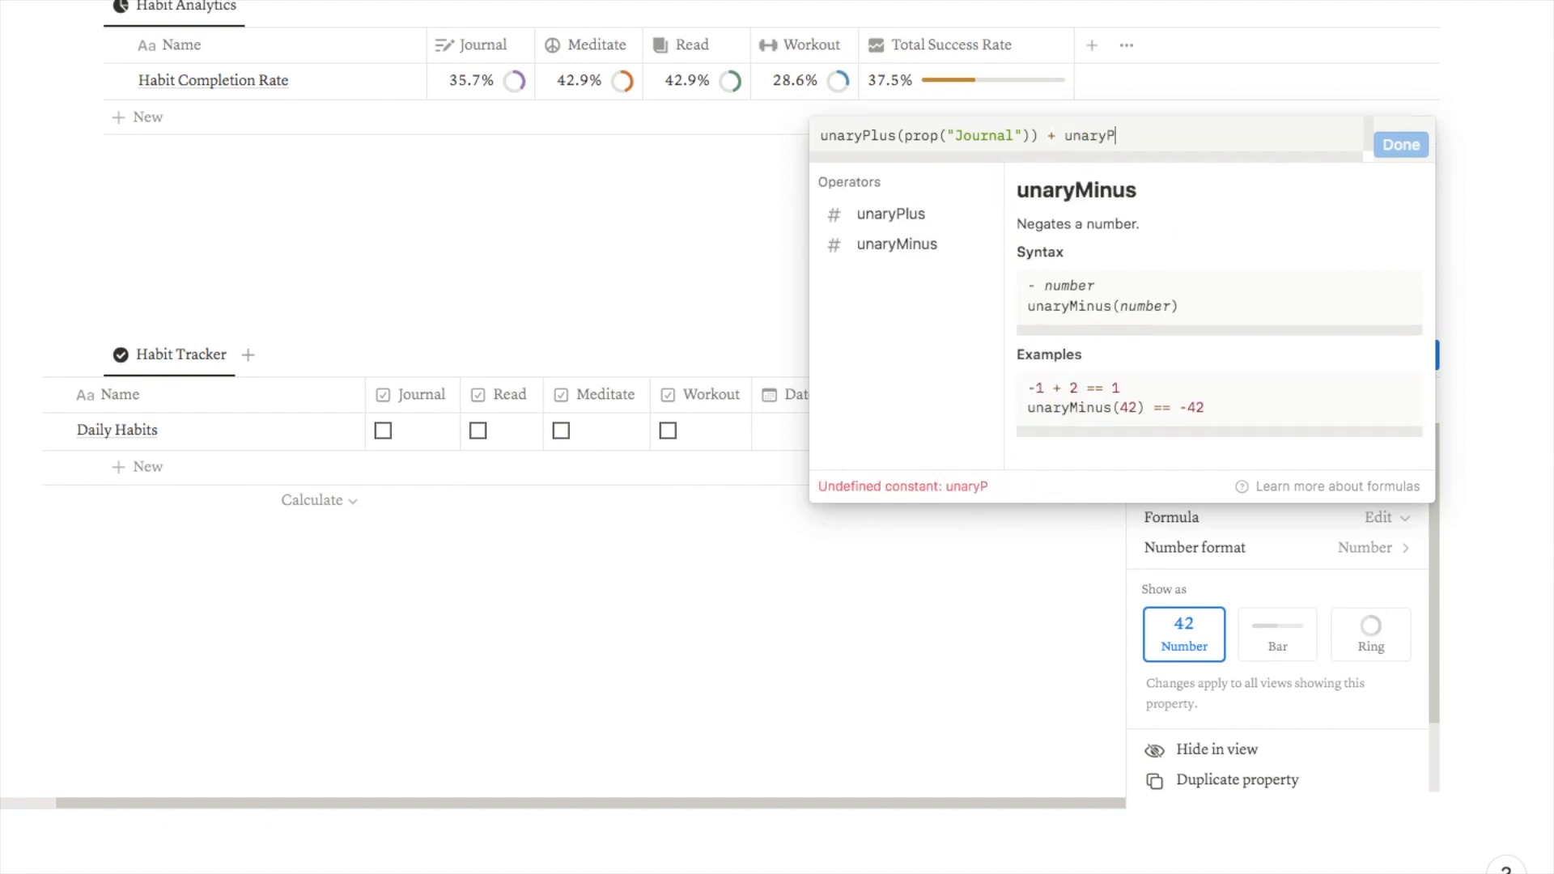
type("()")
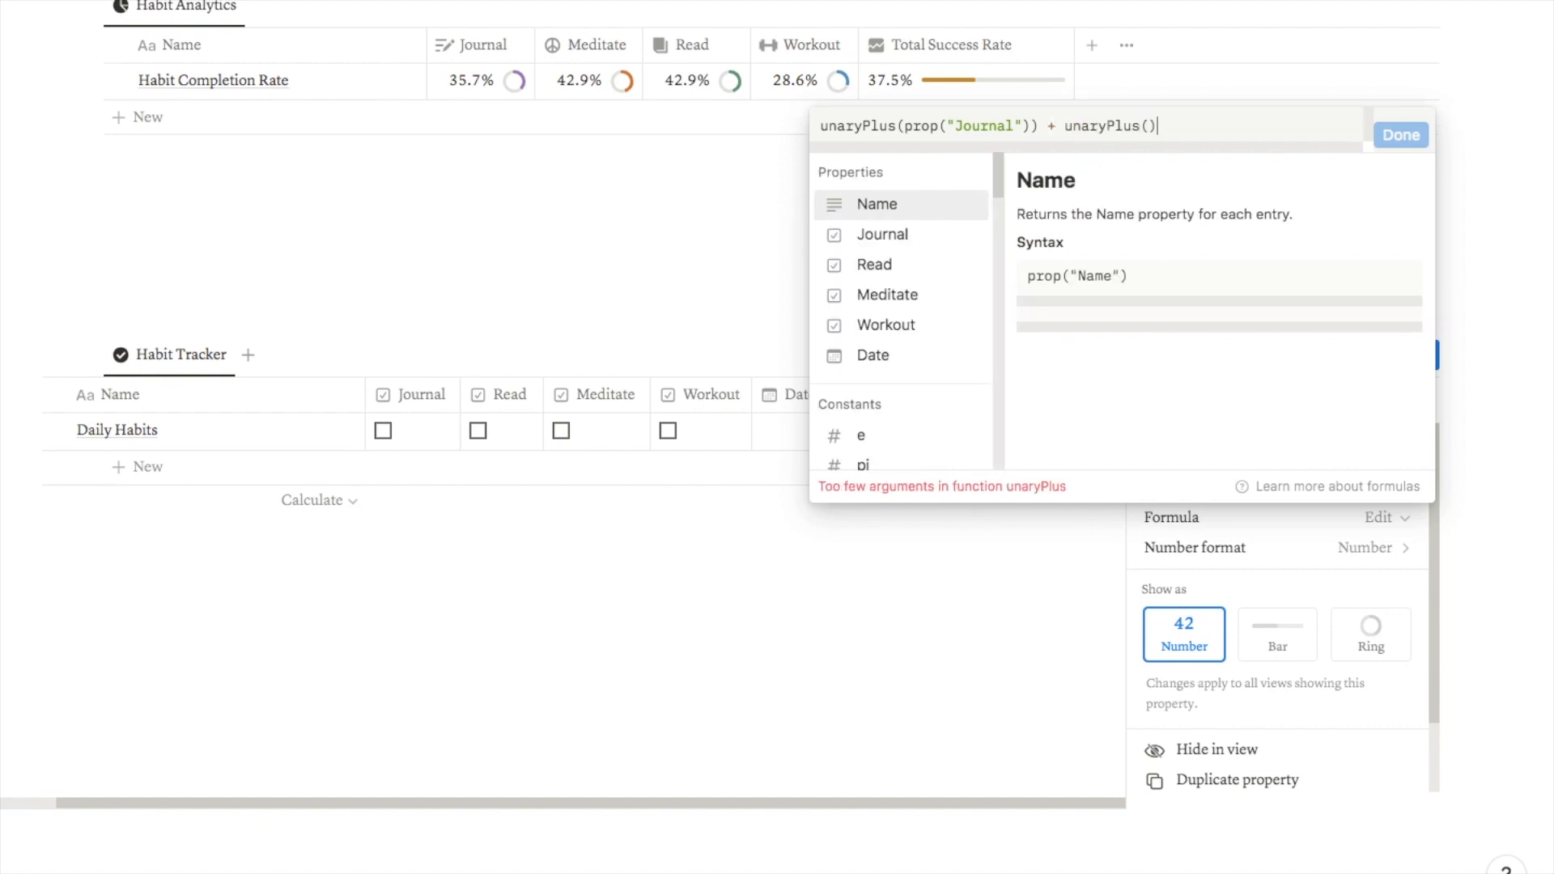
left_click(871, 266)
type("+")
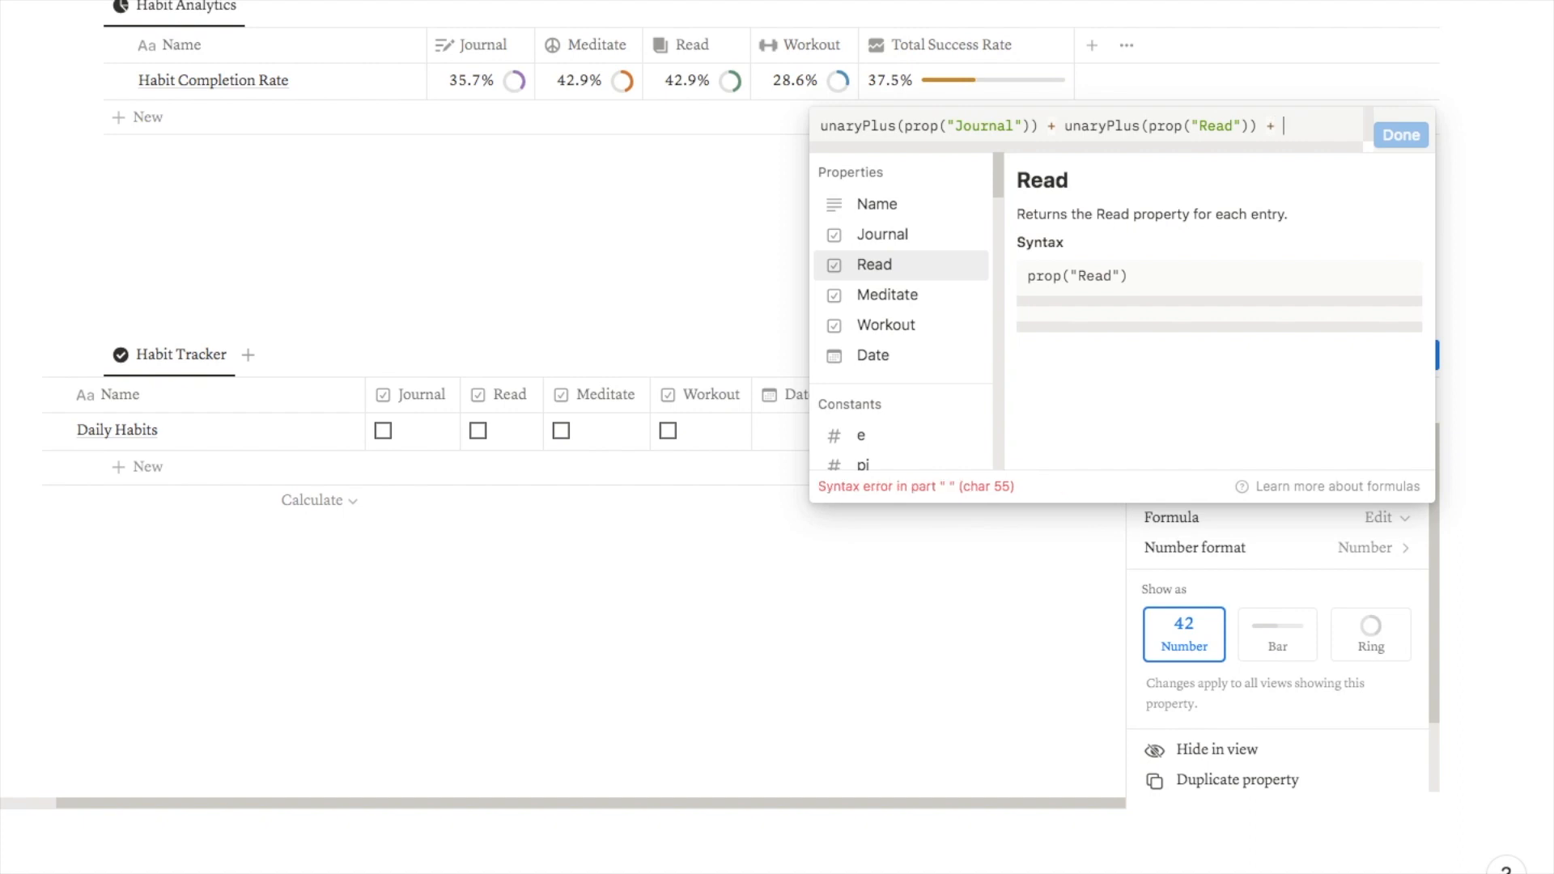
type("unaryPlus(prop(\"Meditate\")) + unaryPlus(prop(\"Workout\"))")
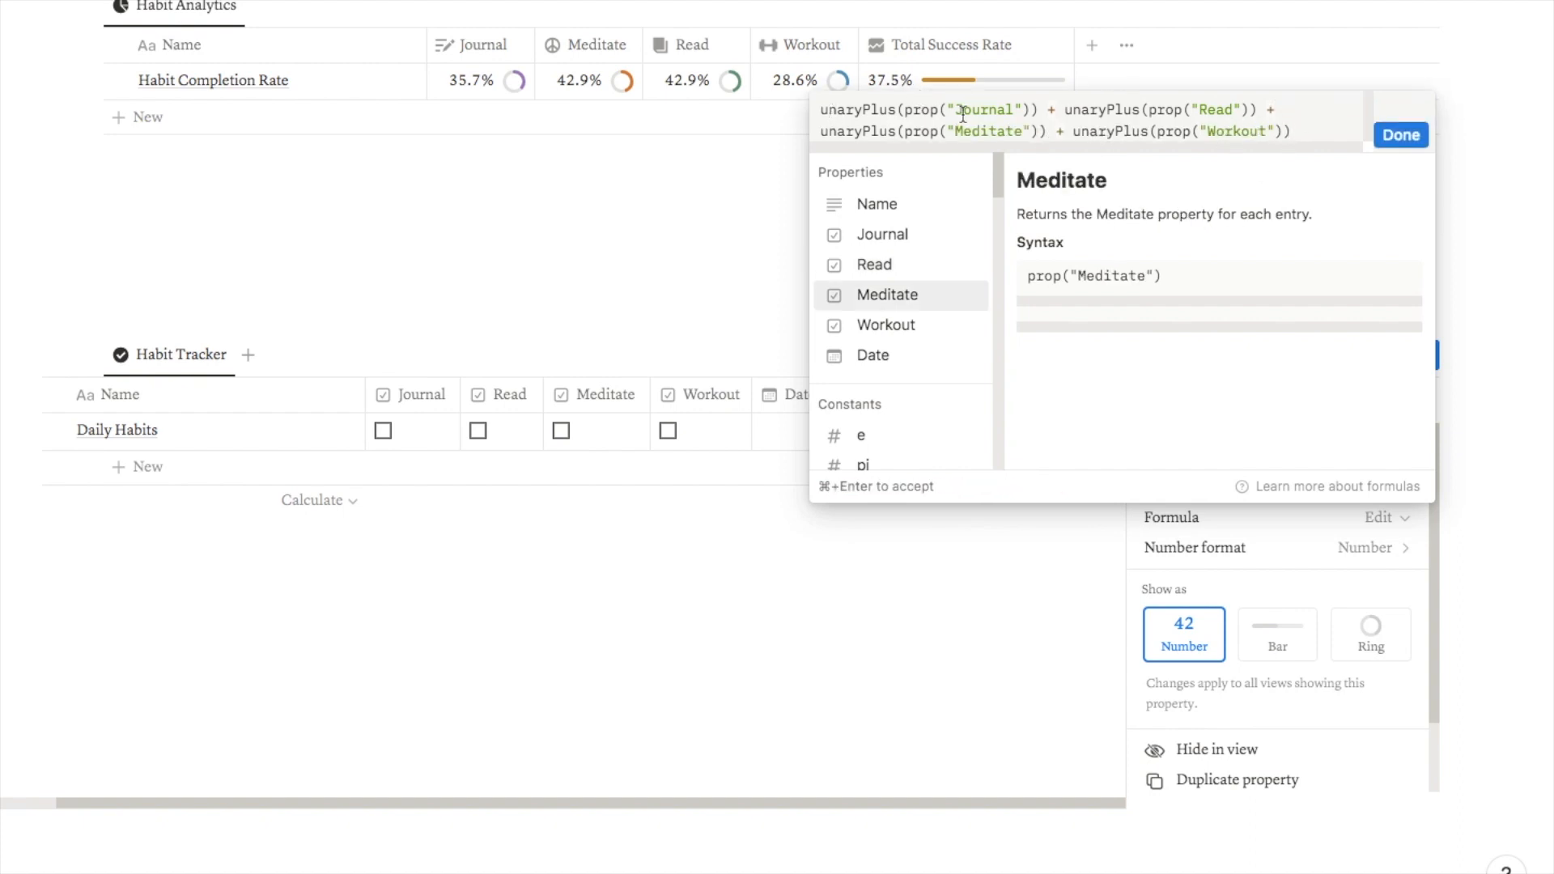
- Enclose the whole sum in the Progress formula in parentheses and divide it by 4
left_click(820, 110)
type("(")
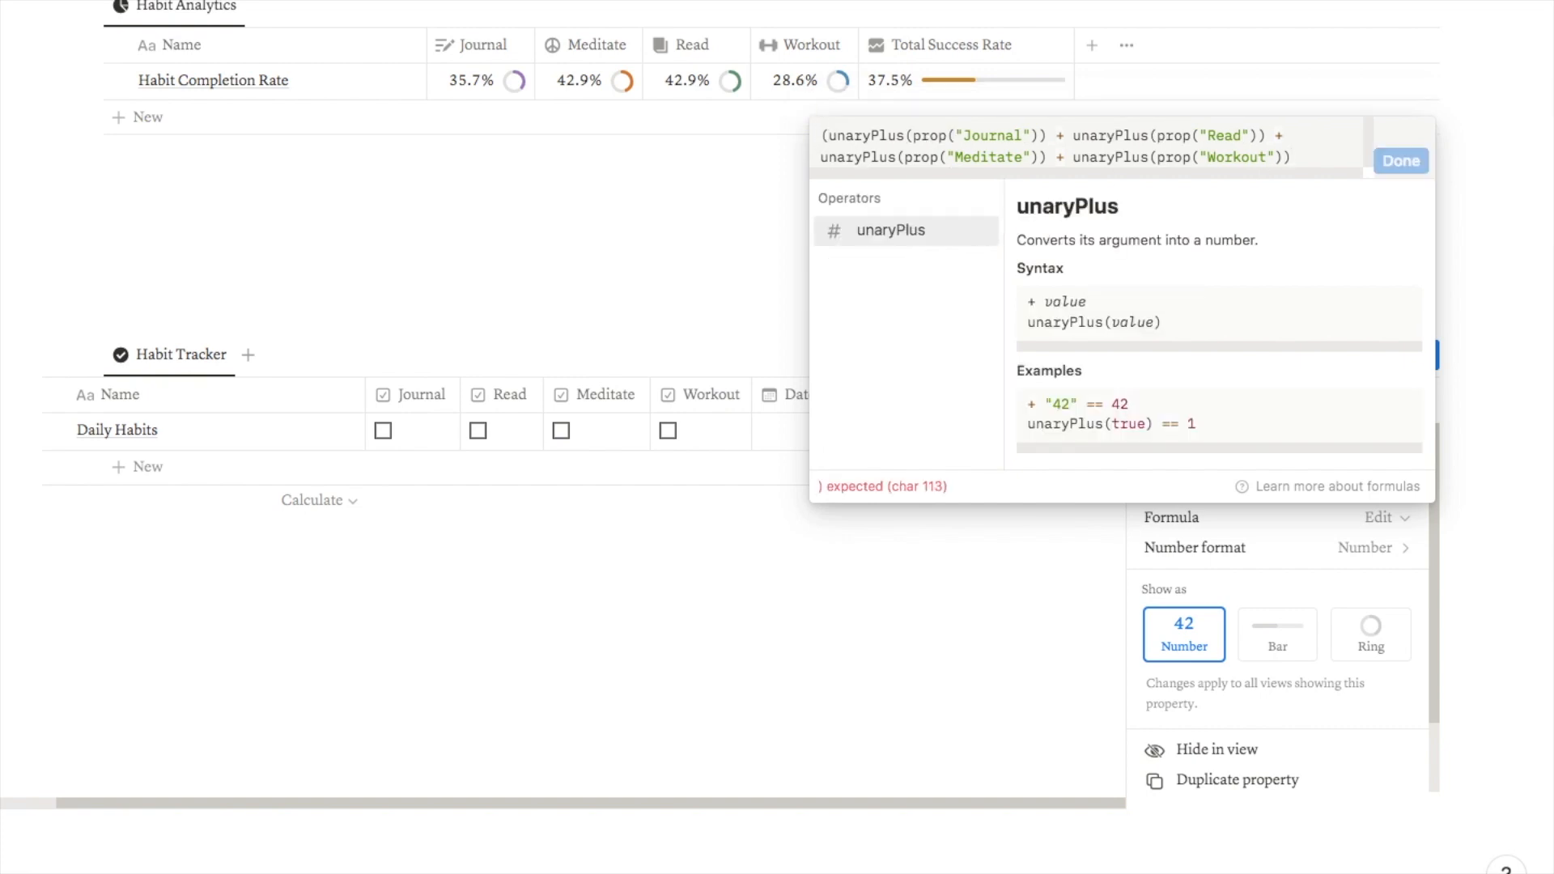
type(")")
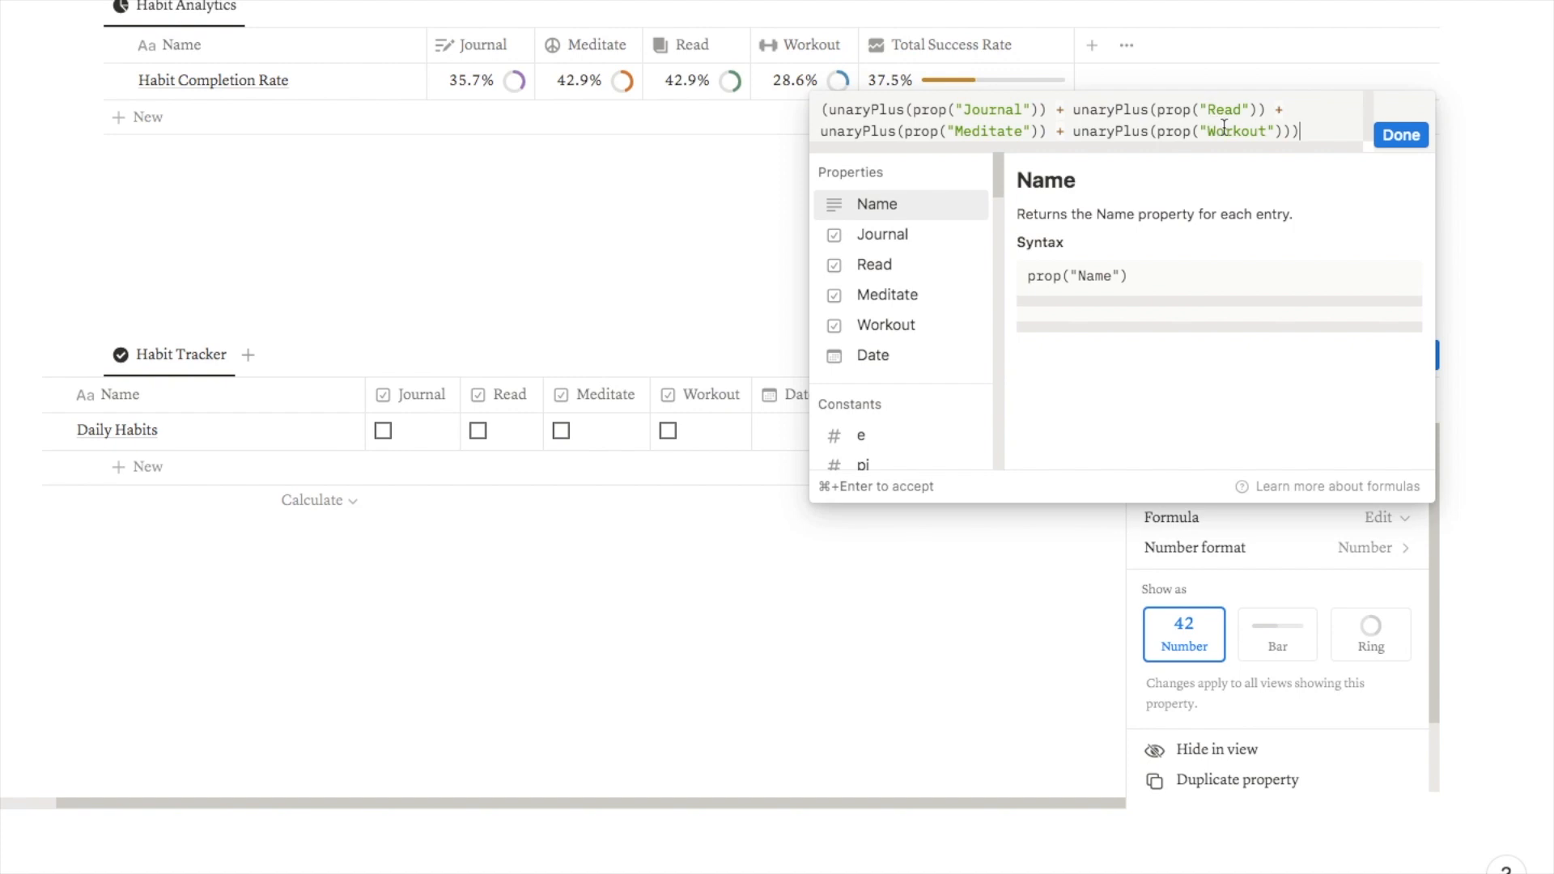
type("/")
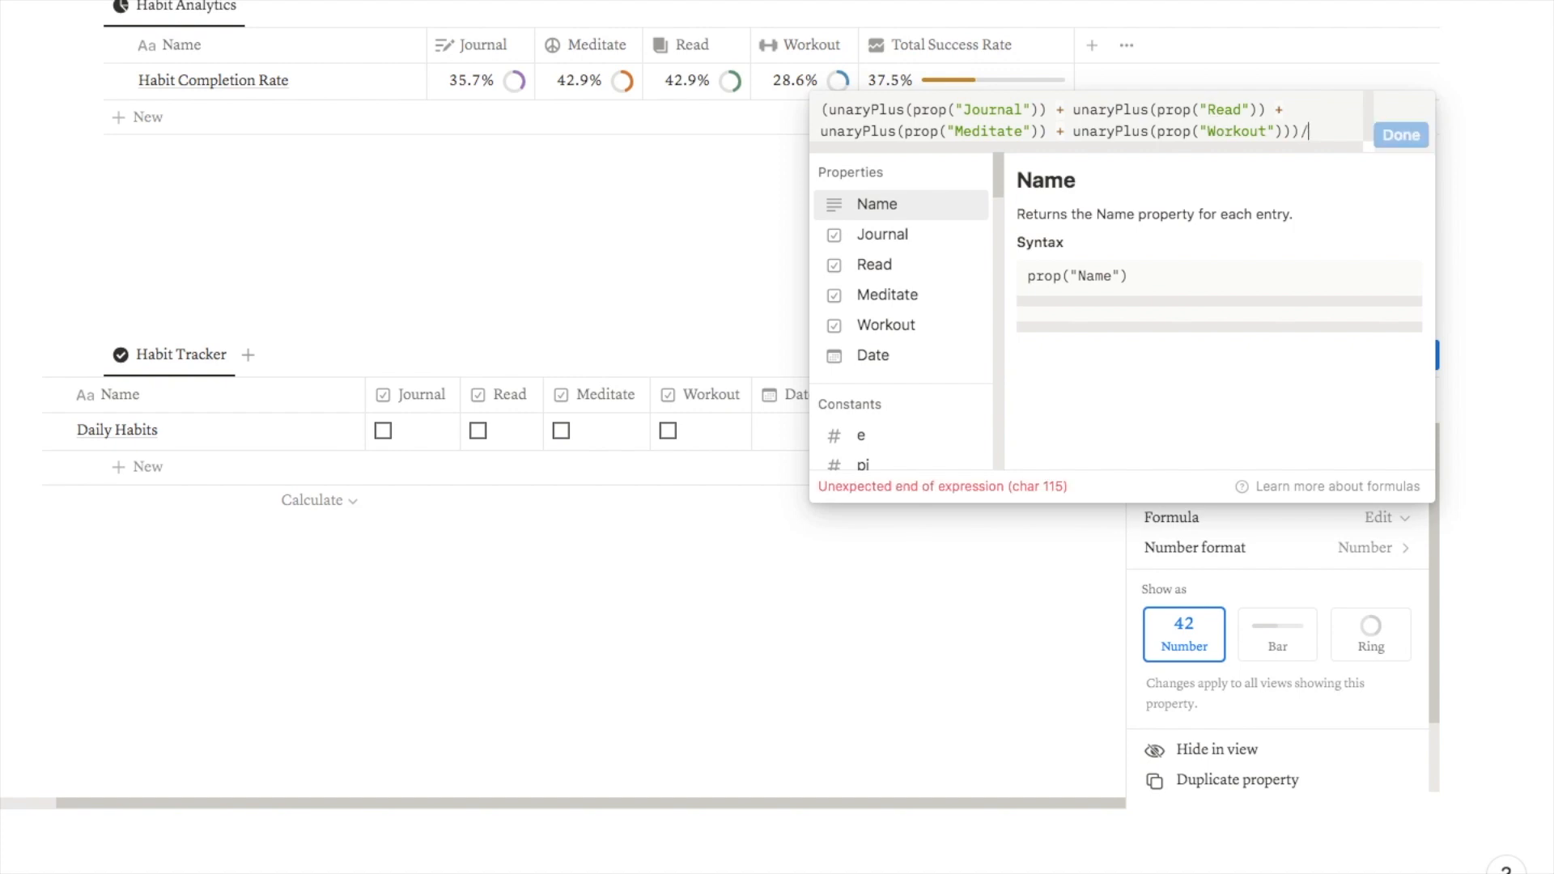
type("4")
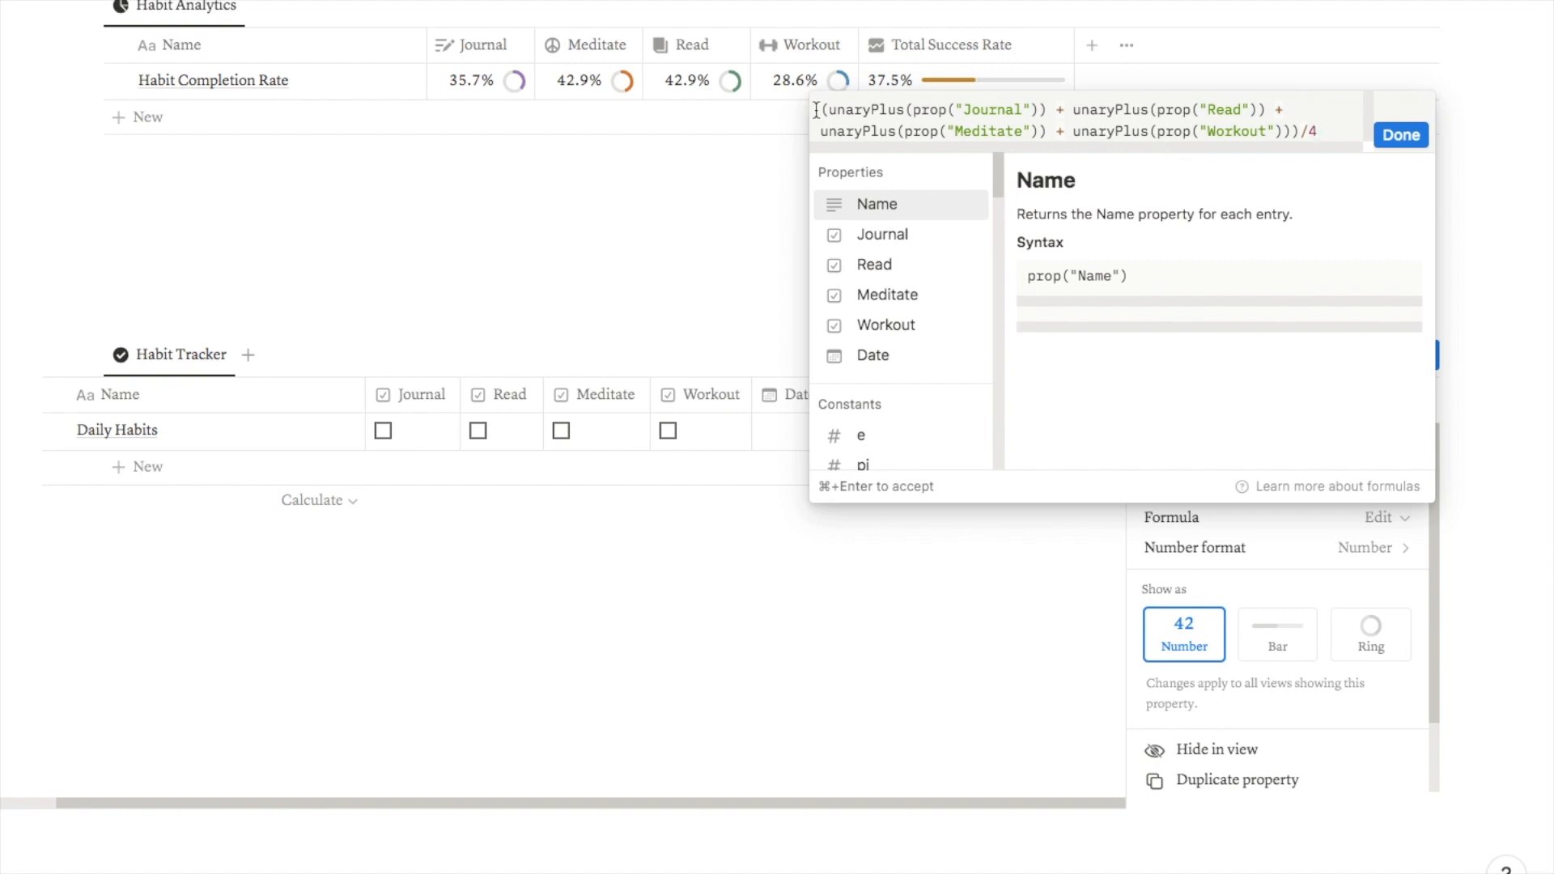
- Wrap the Progress formula as round(100*(sum)/4)/100, keeping the habit sum inside, and accept it
type("round(")
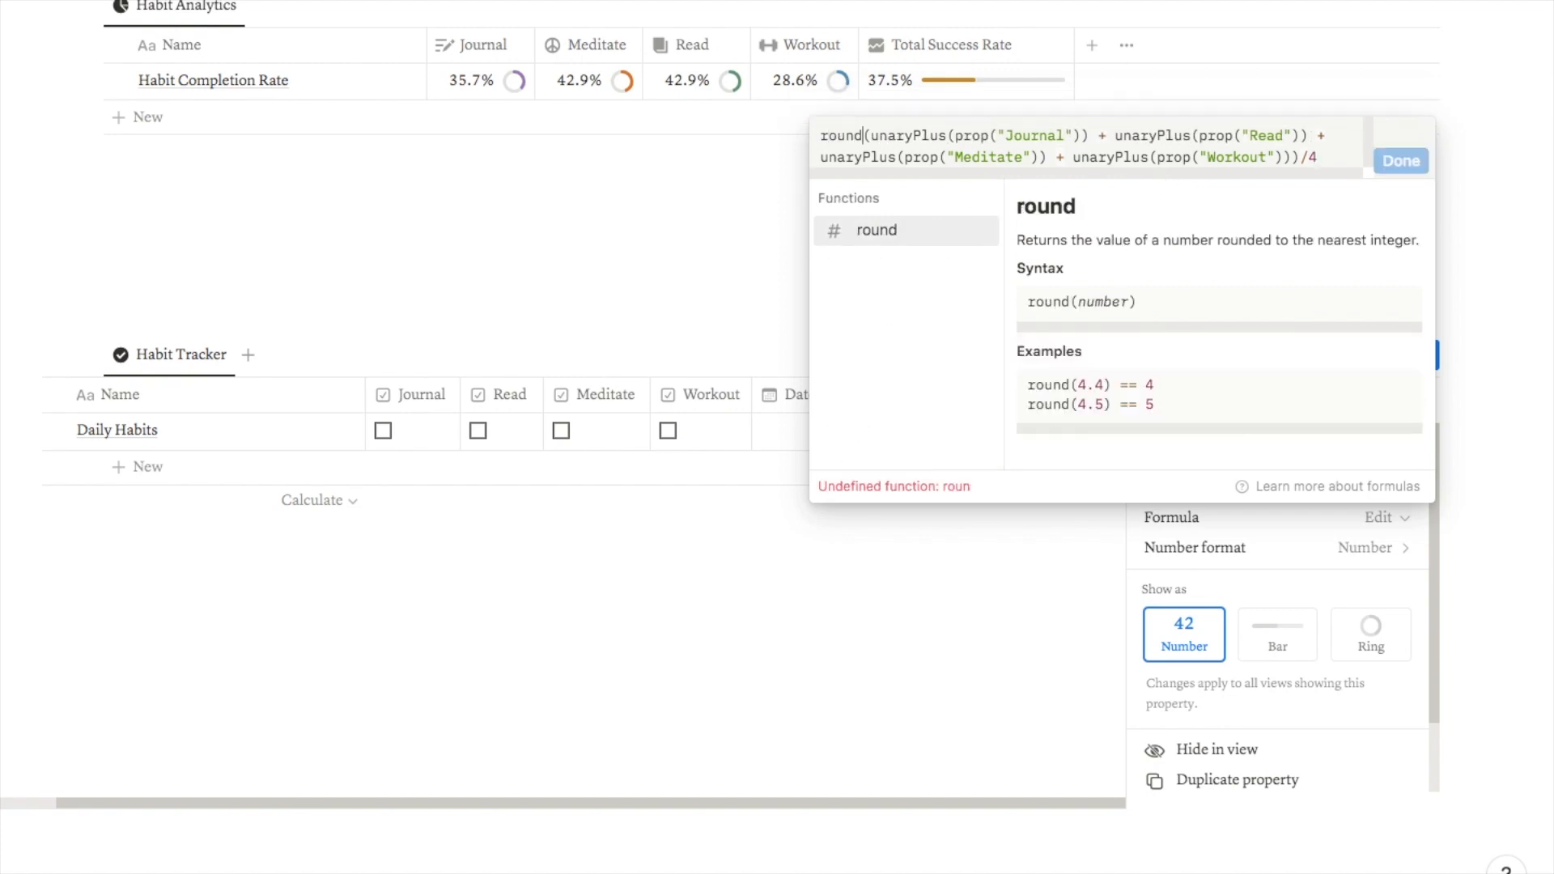
left_click(1320, 157)
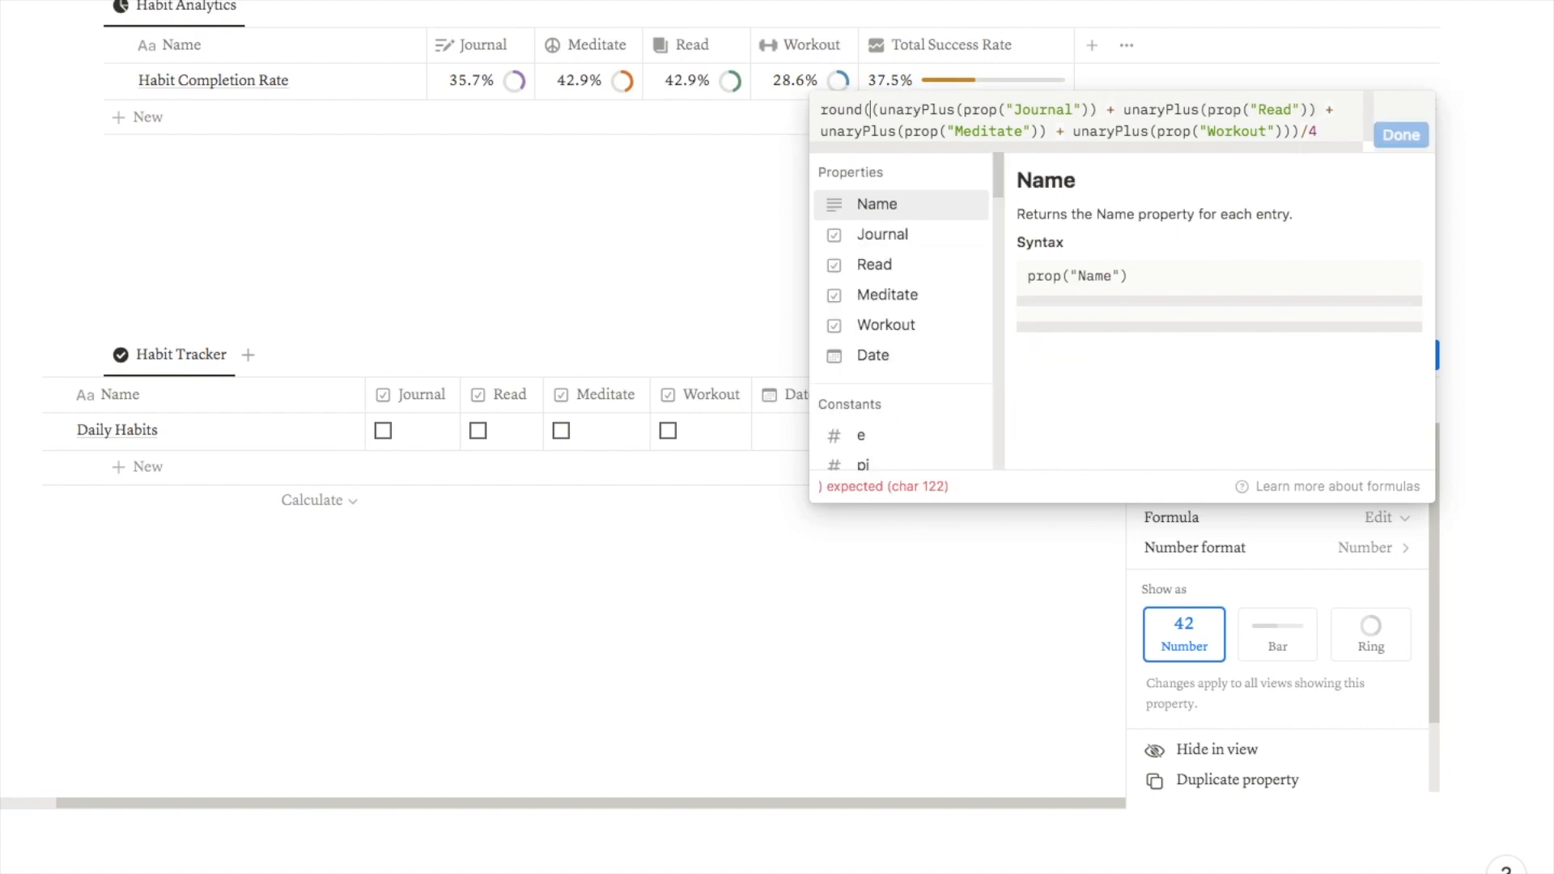
type("100")
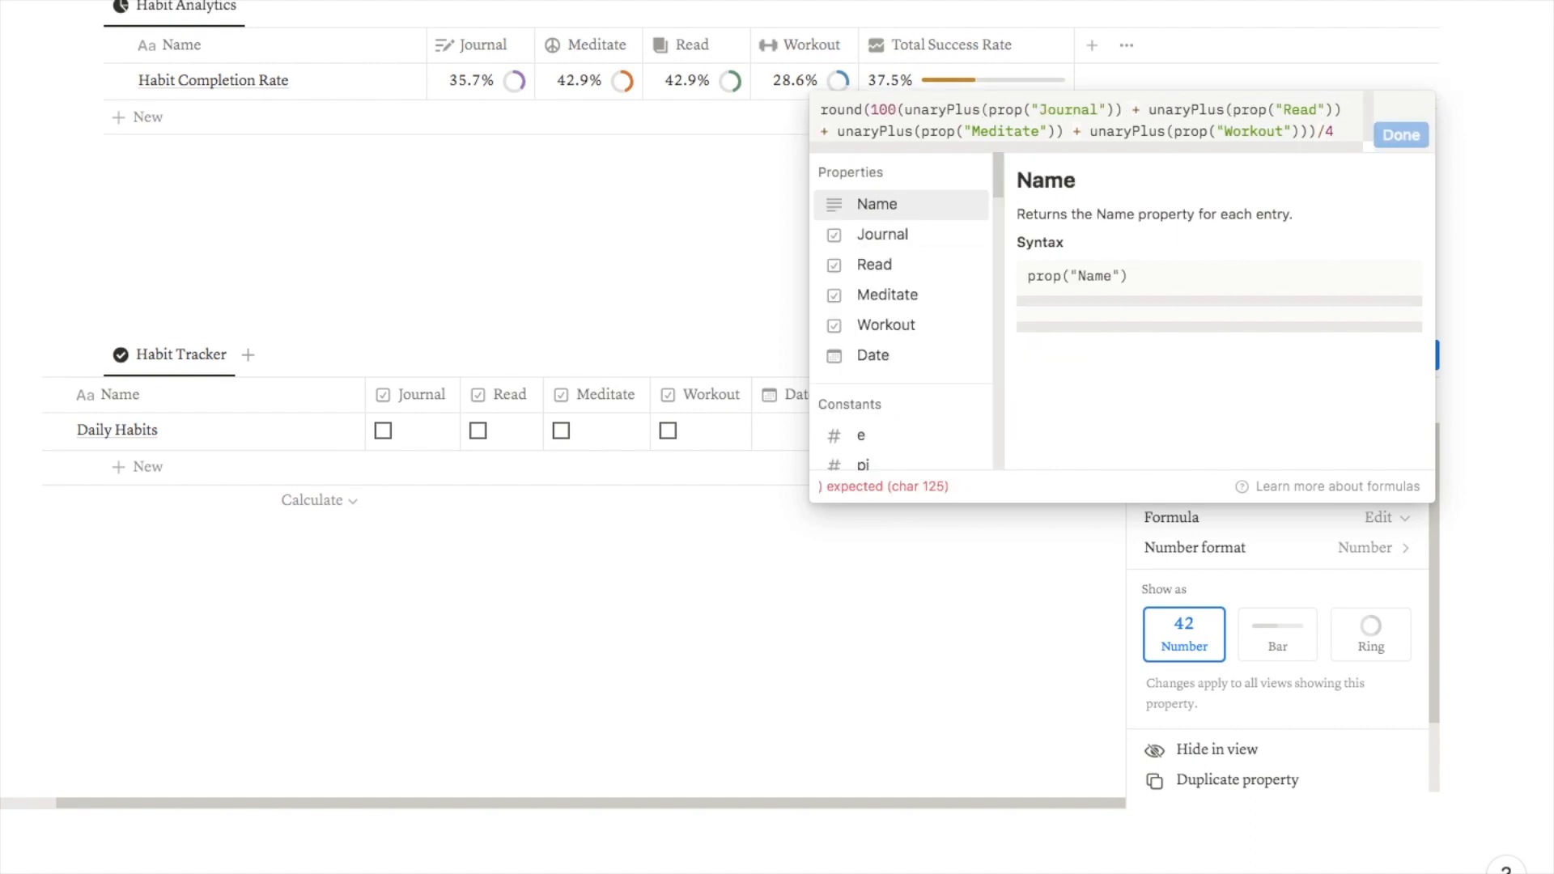
type("*")
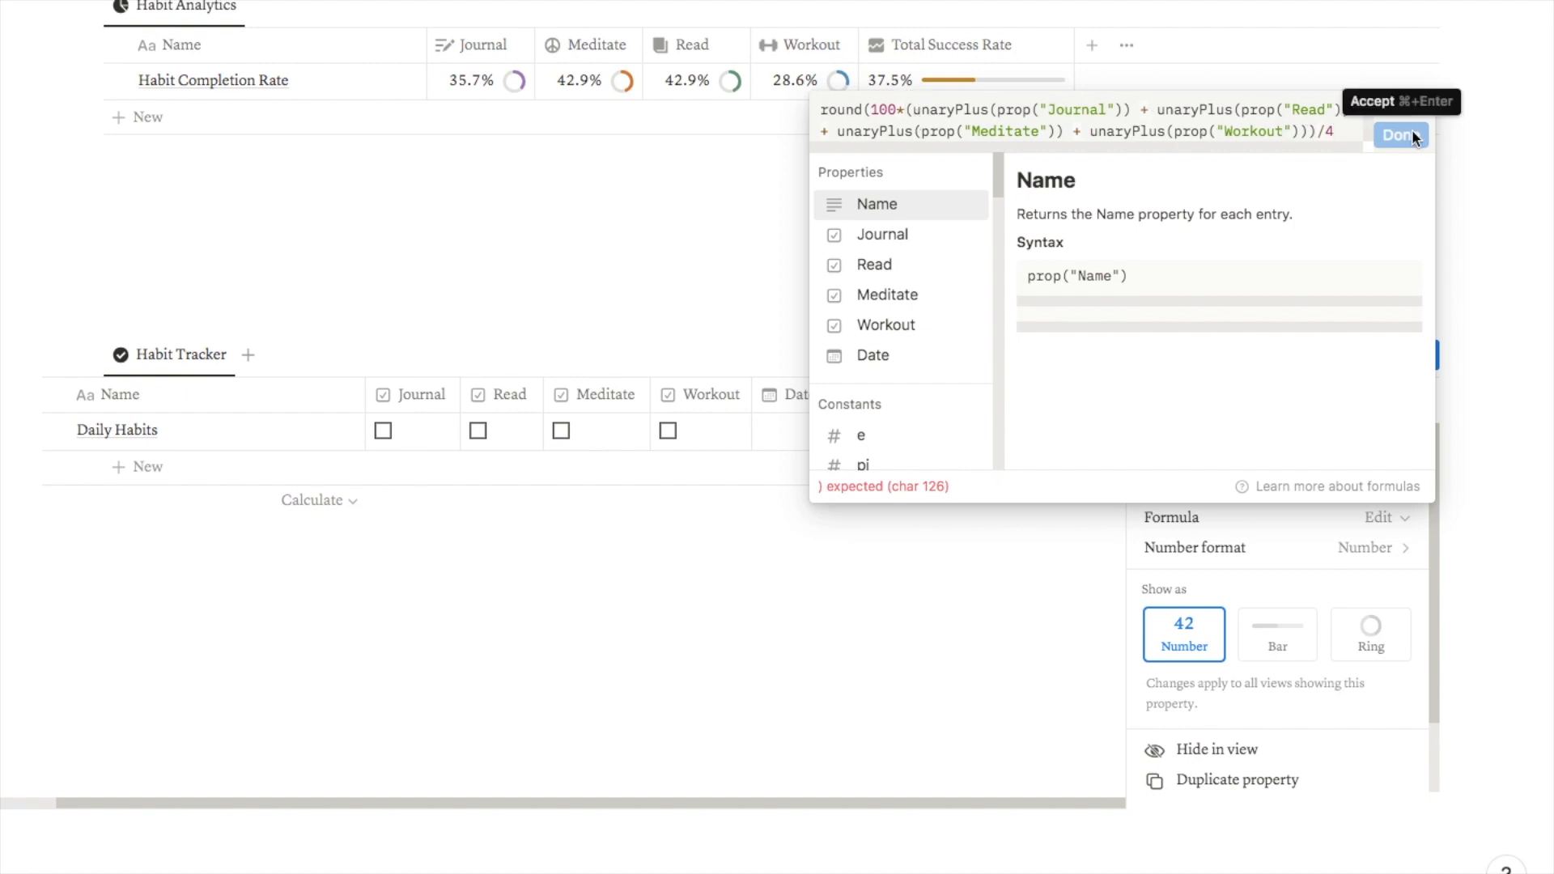
type(")")
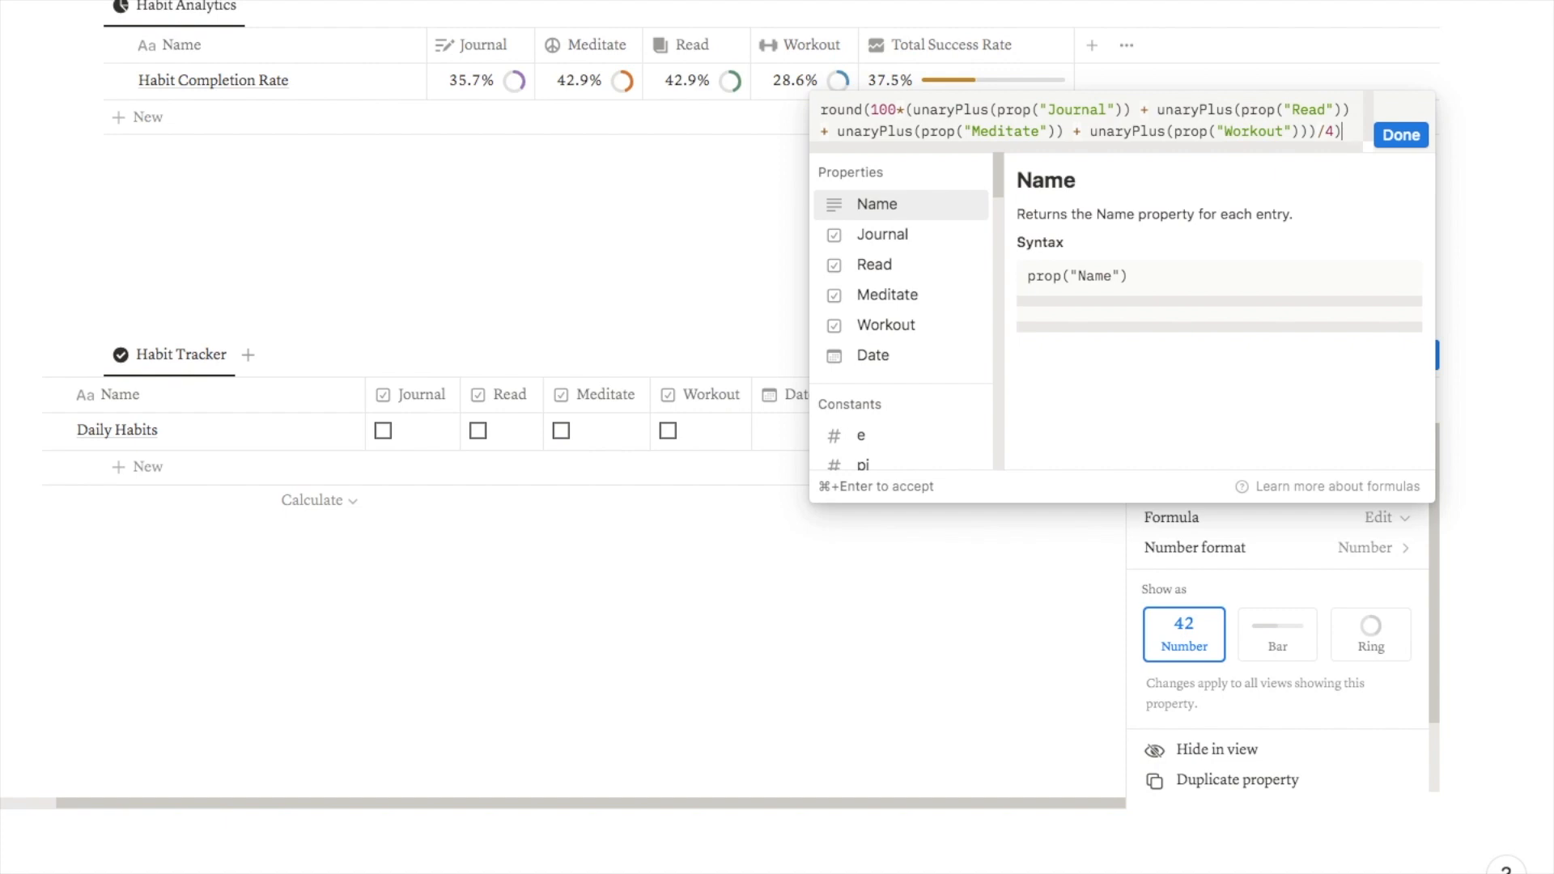
type("/100")
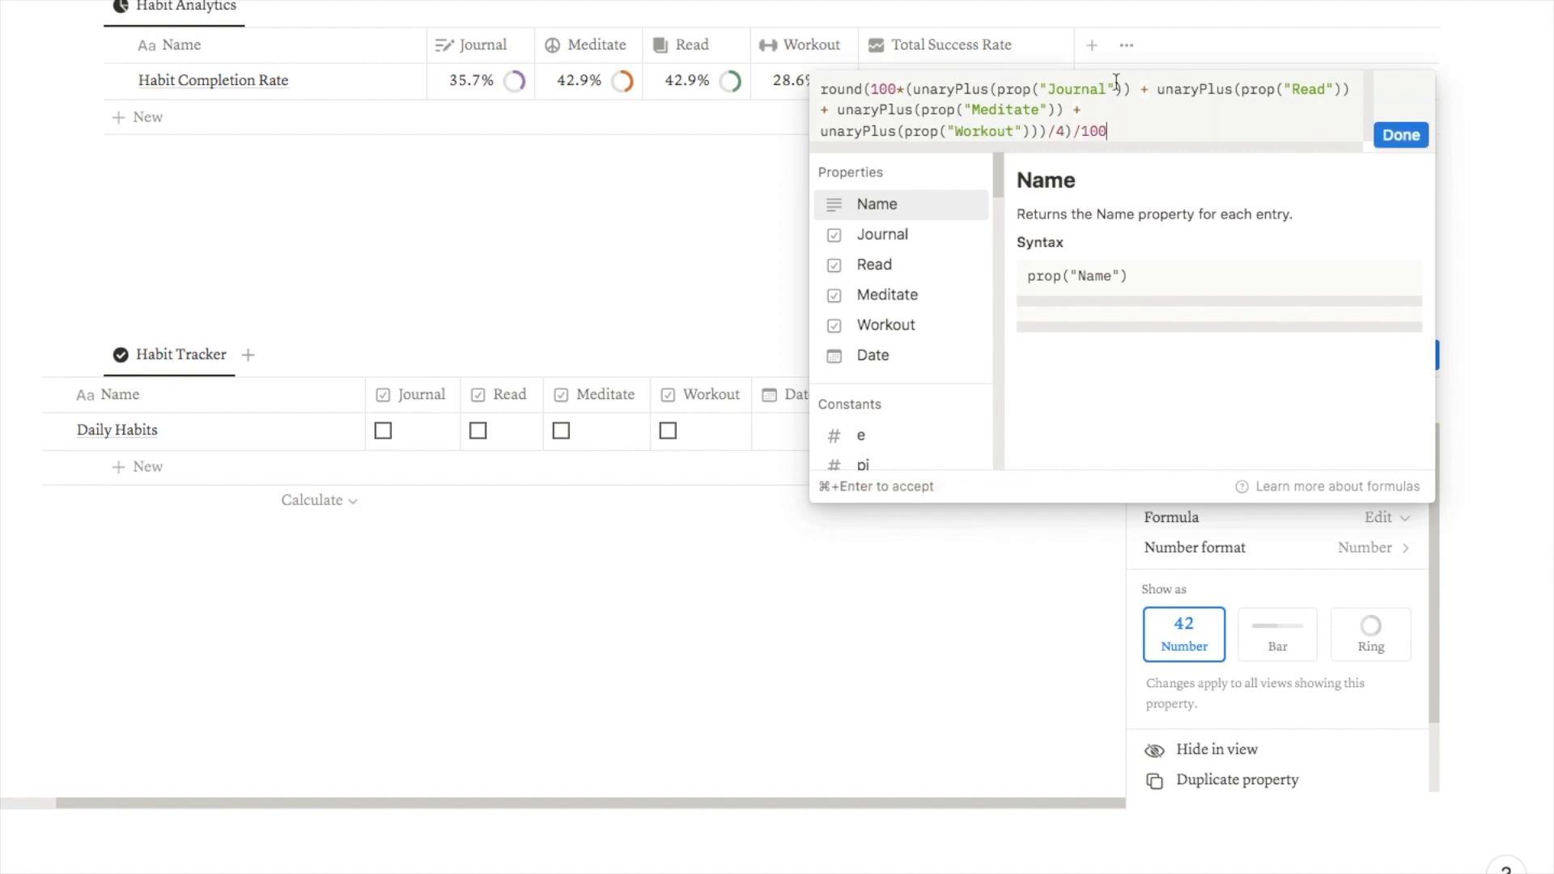
left_click(1414, 138)
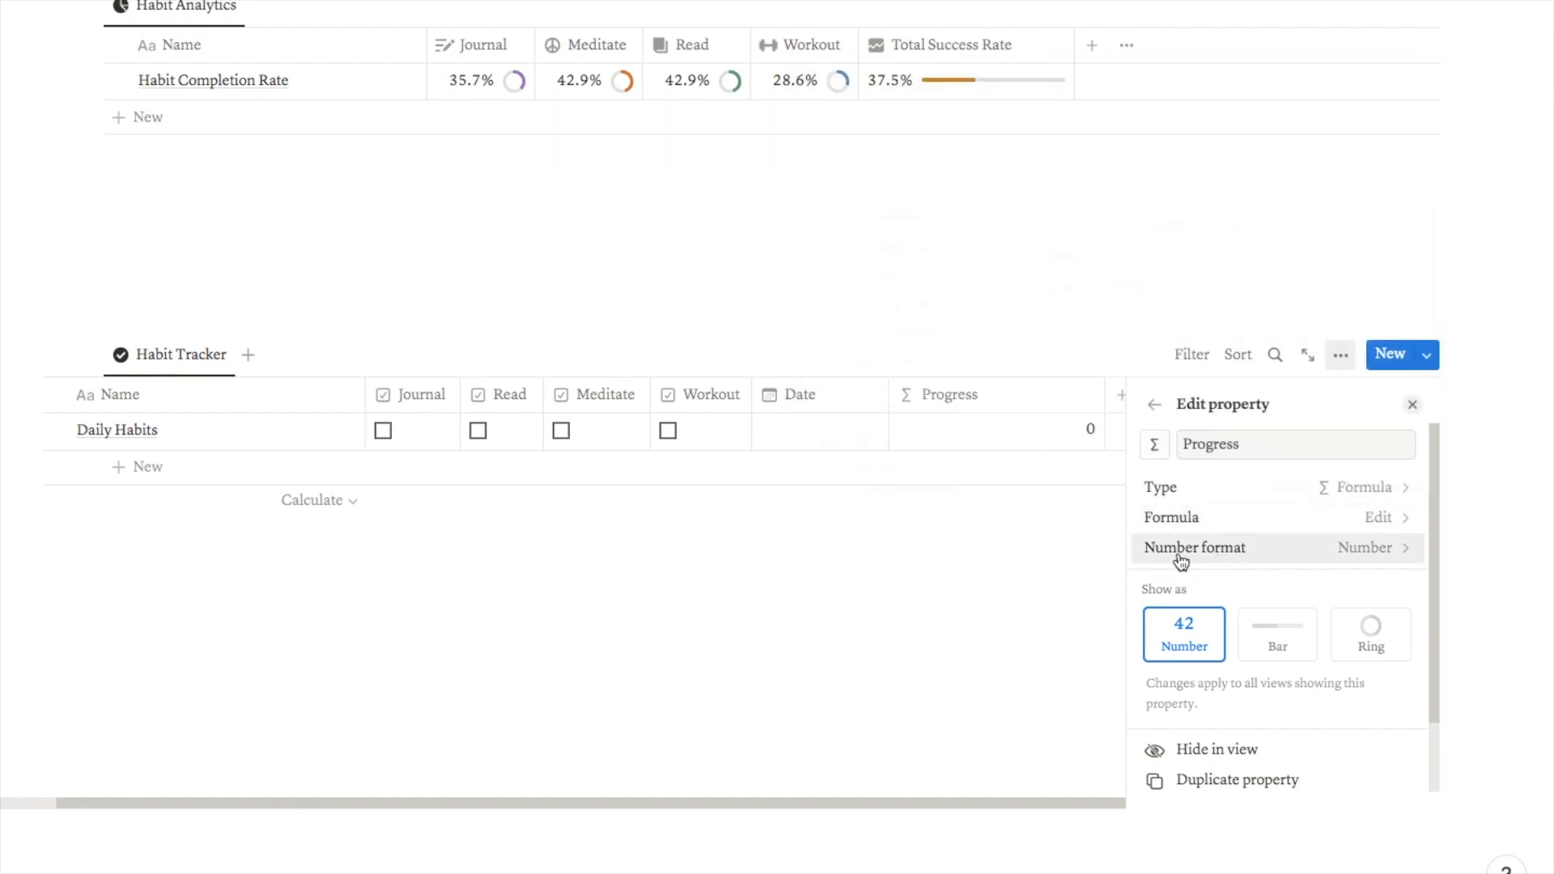
- Set the Progress property's number format to Percent, show it as a bar and close its settings
left_click(1350, 548)
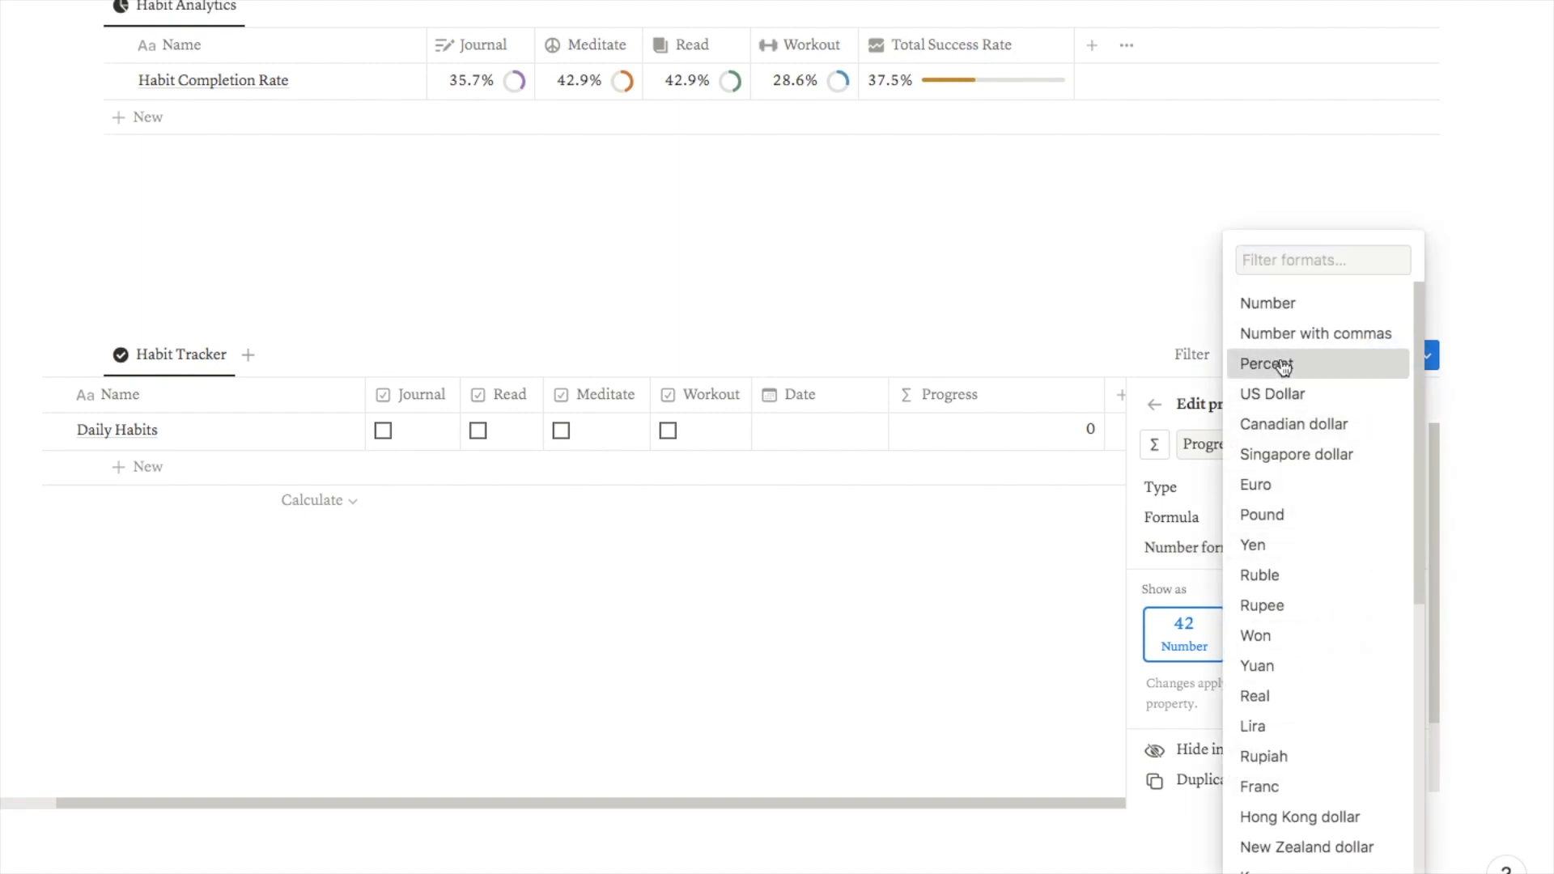
left_click(1285, 363)
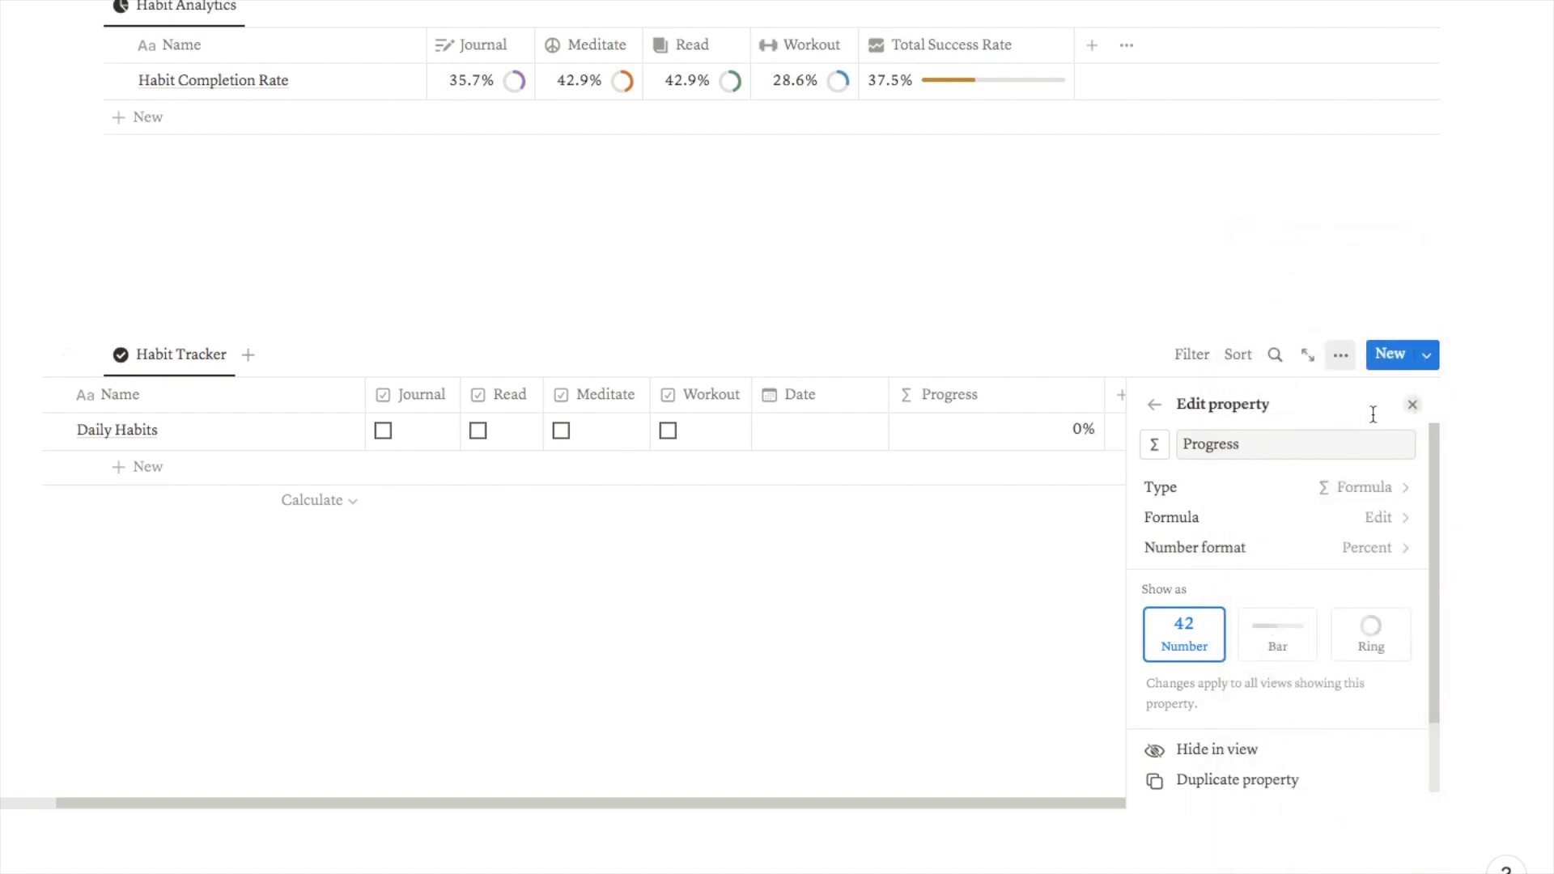
left_click(1280, 644)
key("Escape")
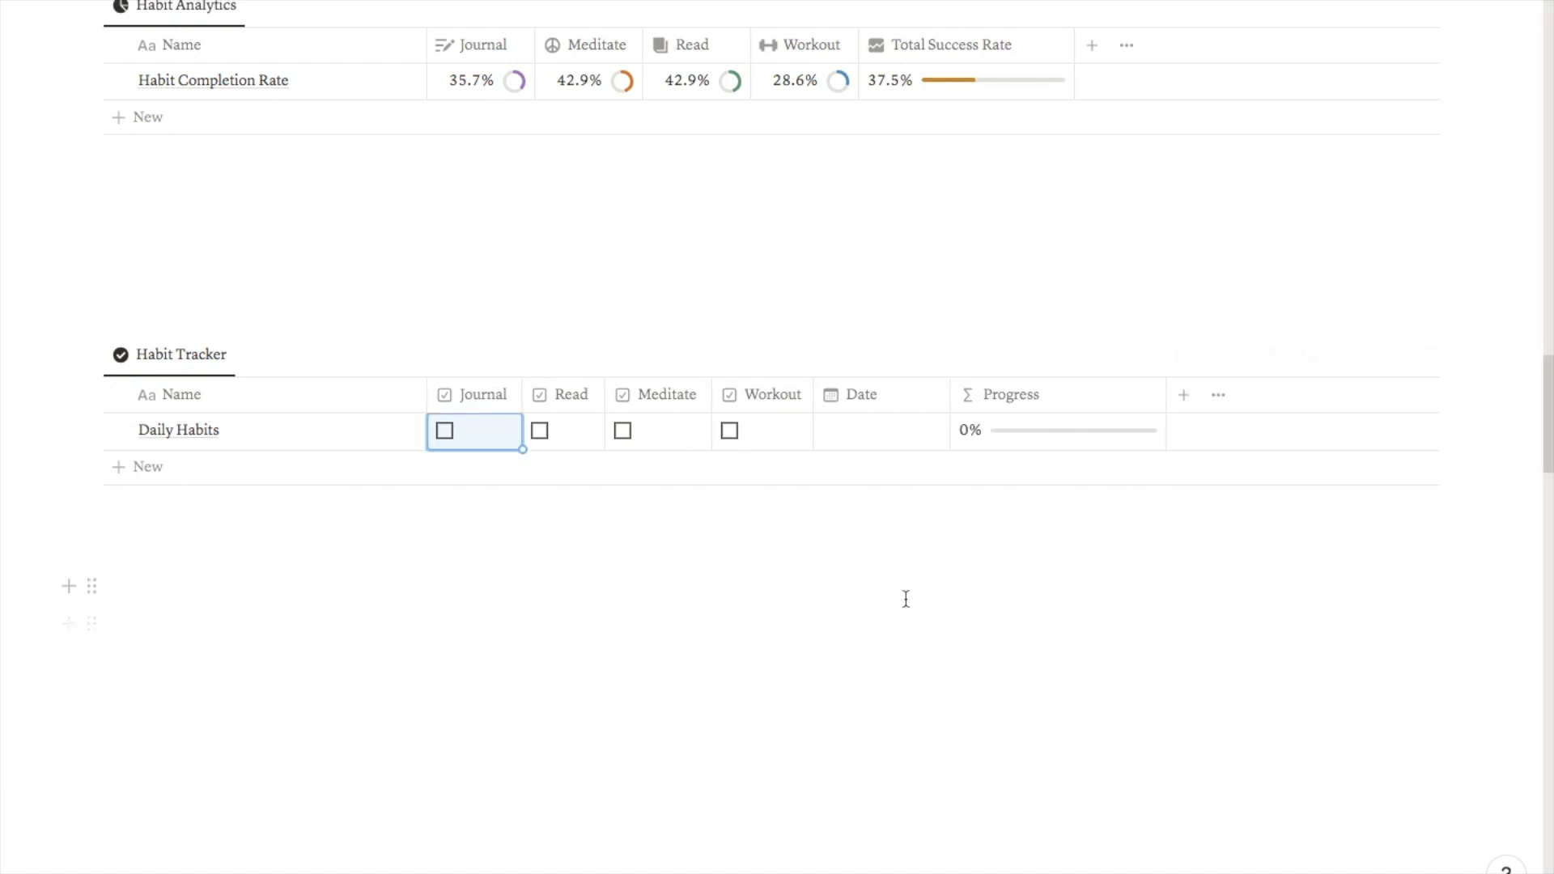
- Test the Progress bar by checking Journal, Read and Meditate for Daily Habits and clearing them again
left_click(444, 431)
left_click(539, 431)
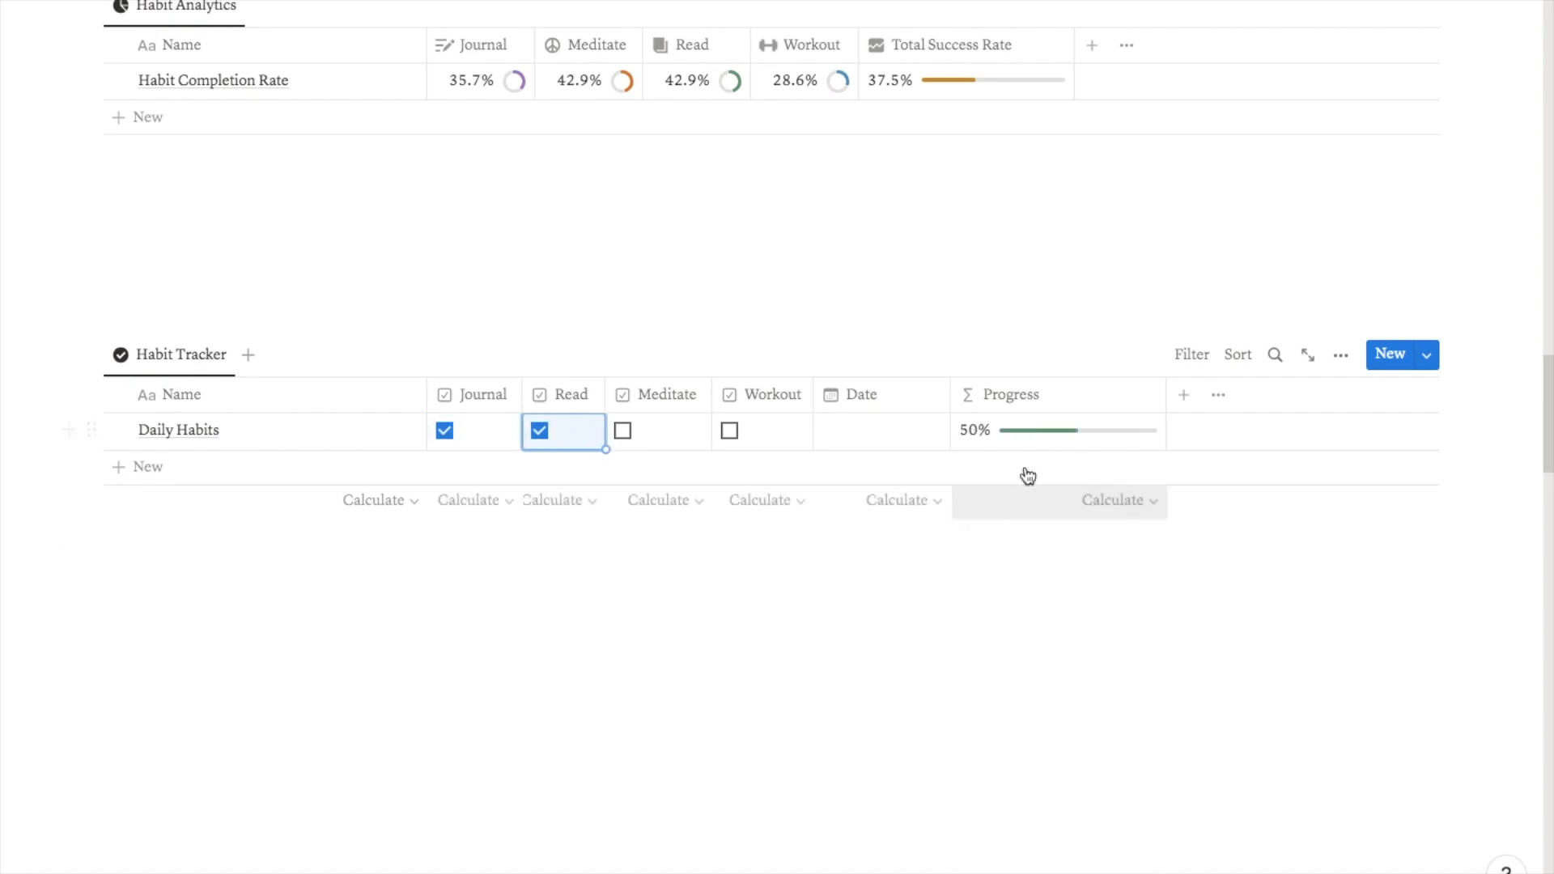
left_click(623, 431)
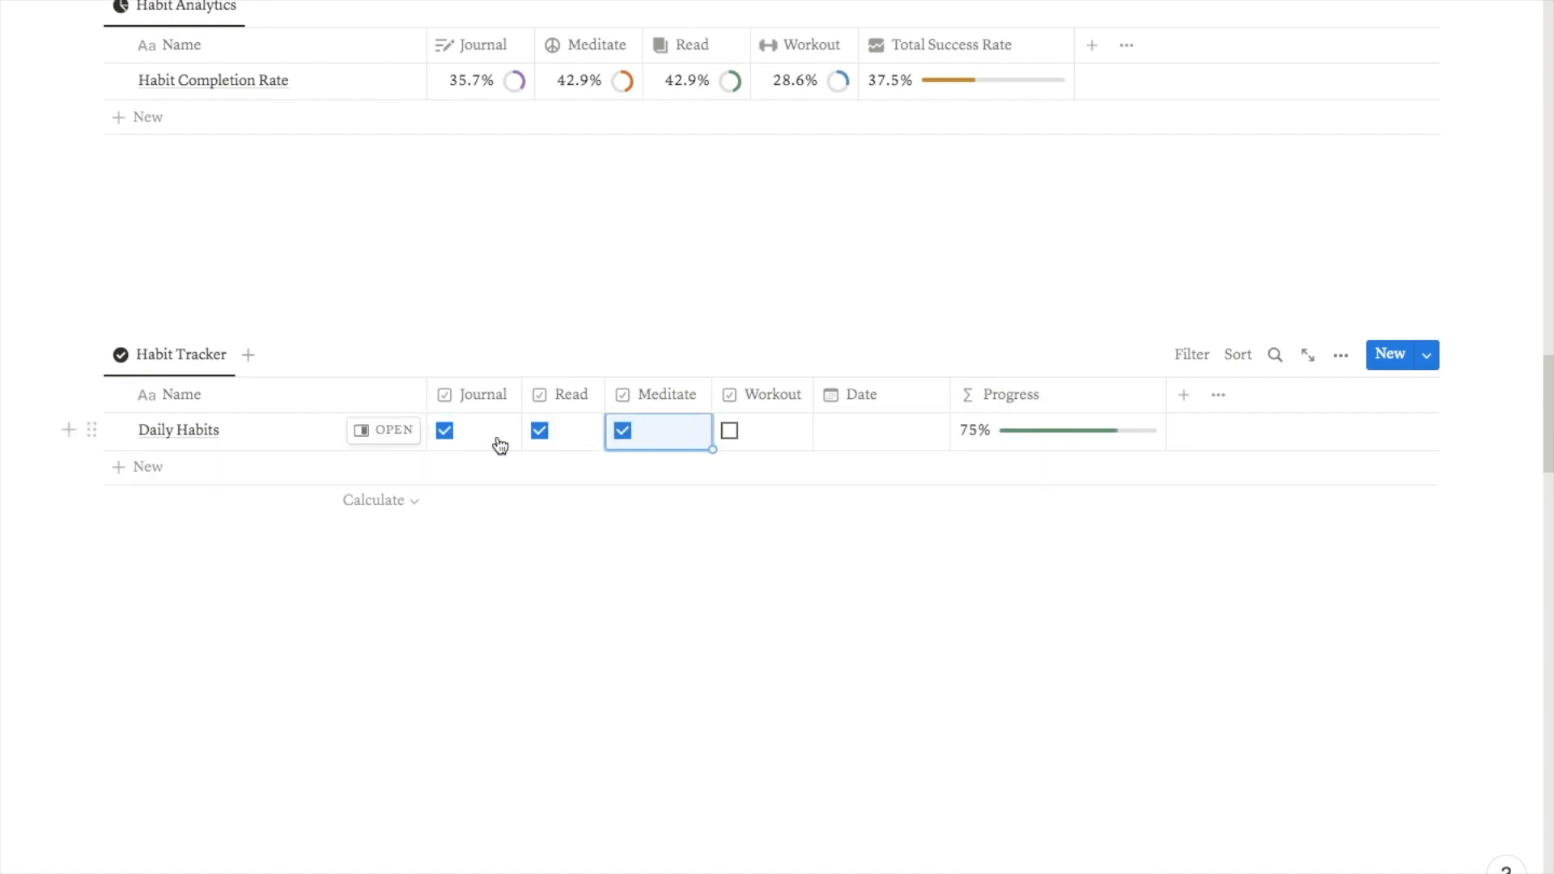
left_click(450, 437)
left_click(447, 434)
left_click(539, 430)
left_click(623, 431)
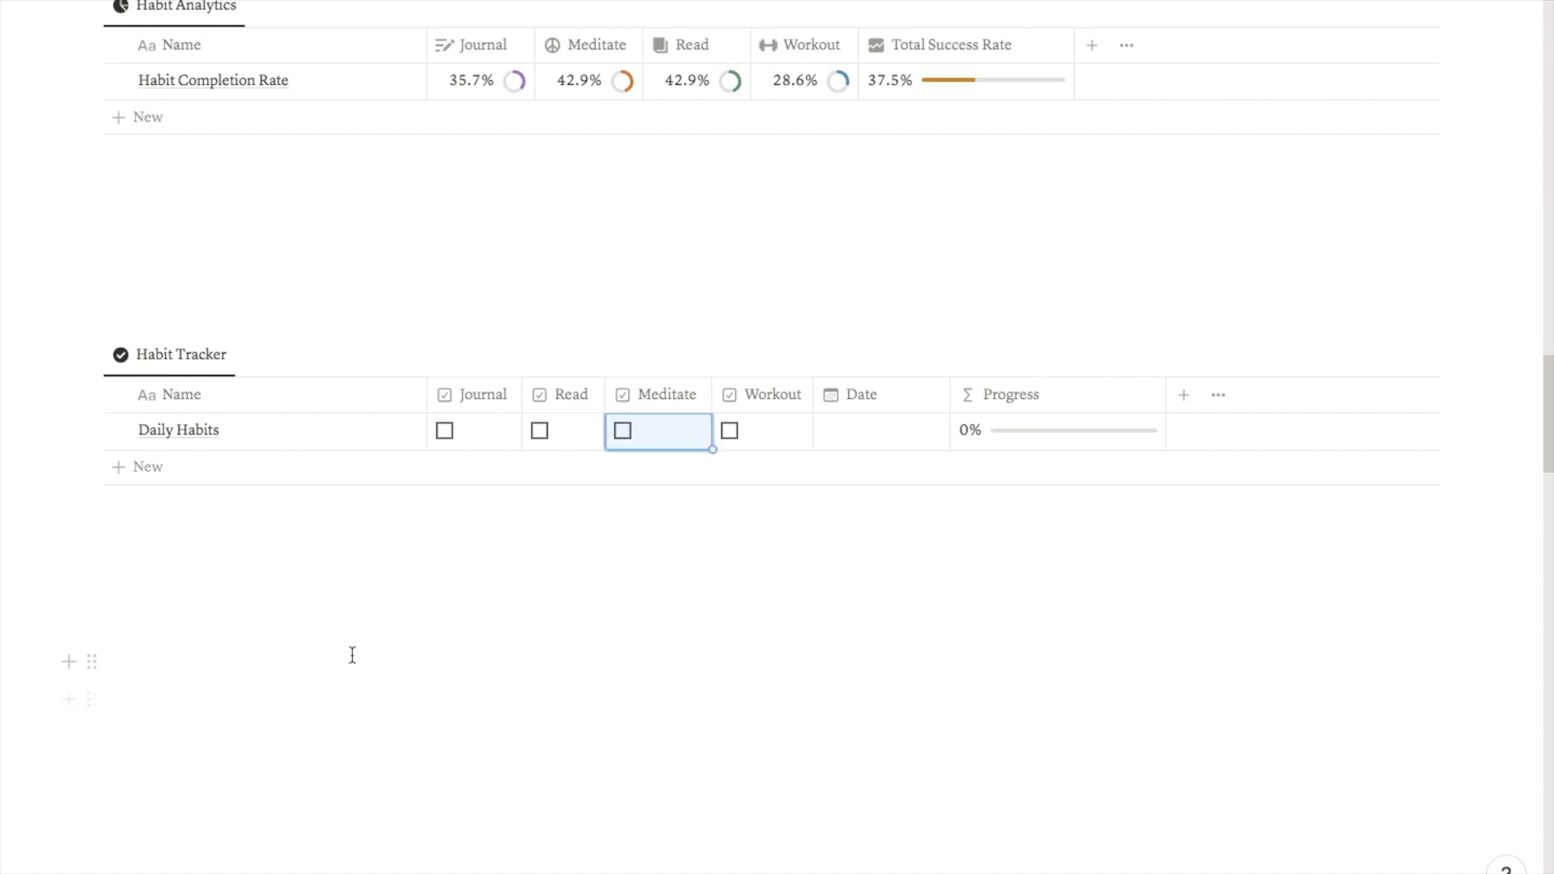
- Add an inline database titled Habit Analytics below the Habit Tracker table and hide its title
scroll(413, 558, "up", 1)
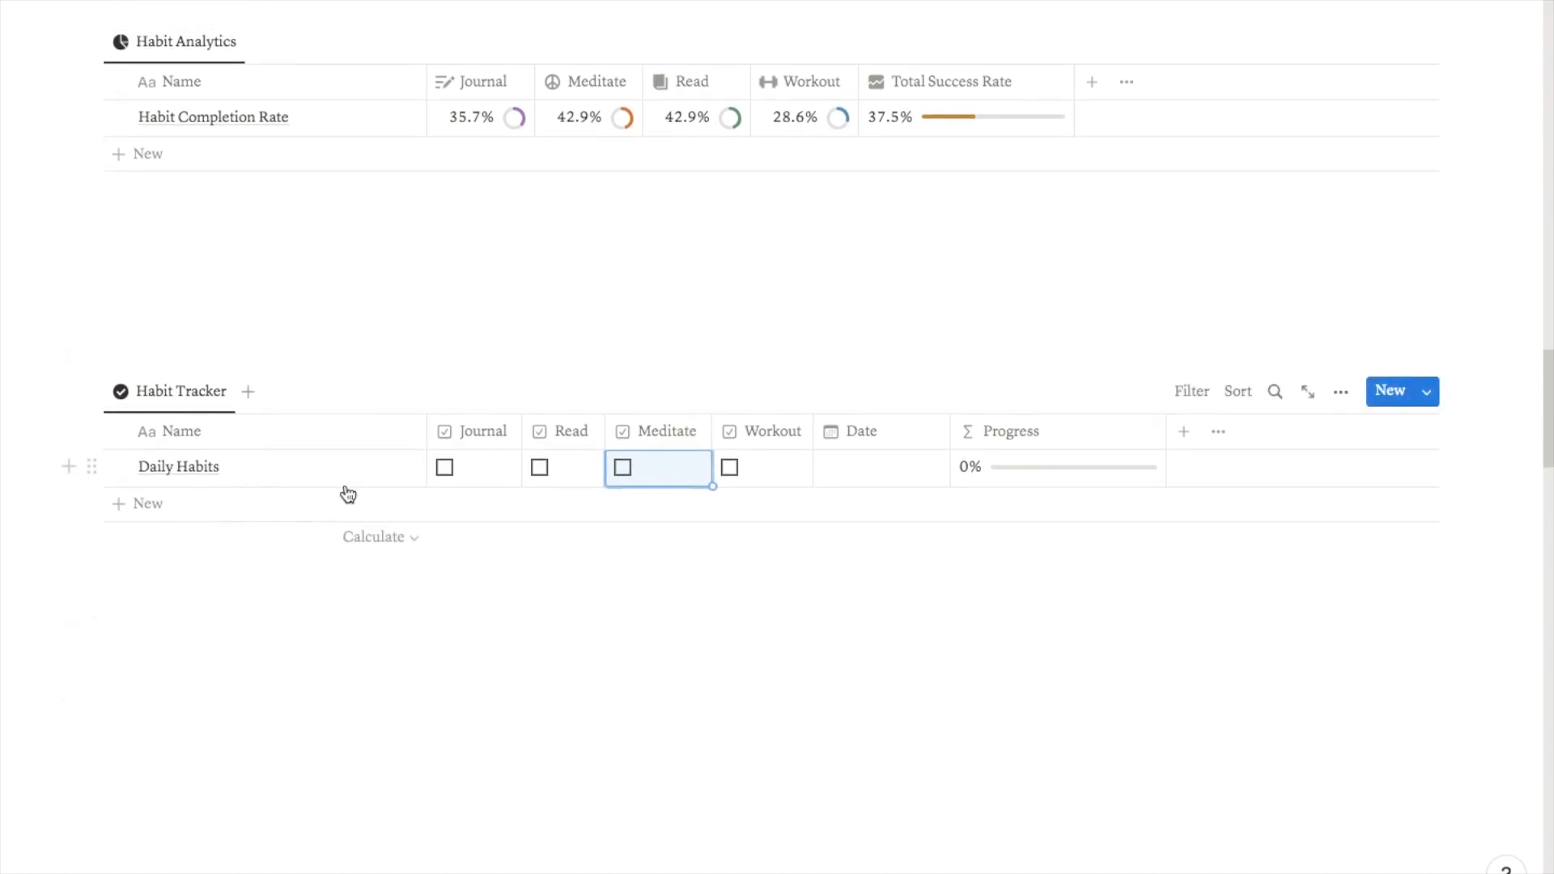
scroll(340, 518, "down", 2)
left_click(166, 508)
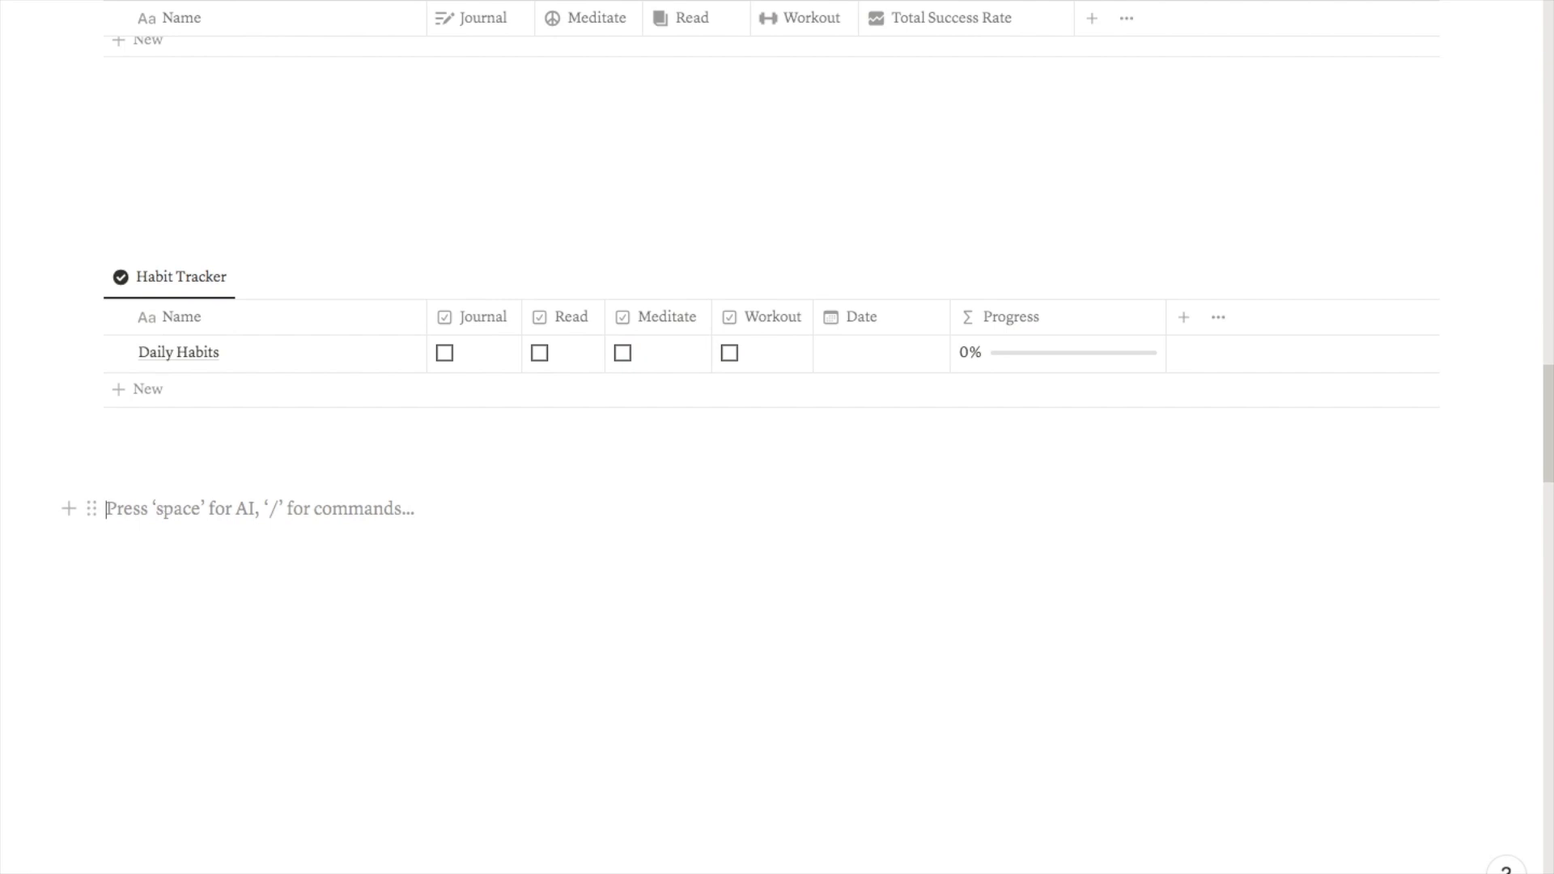
type("/data")
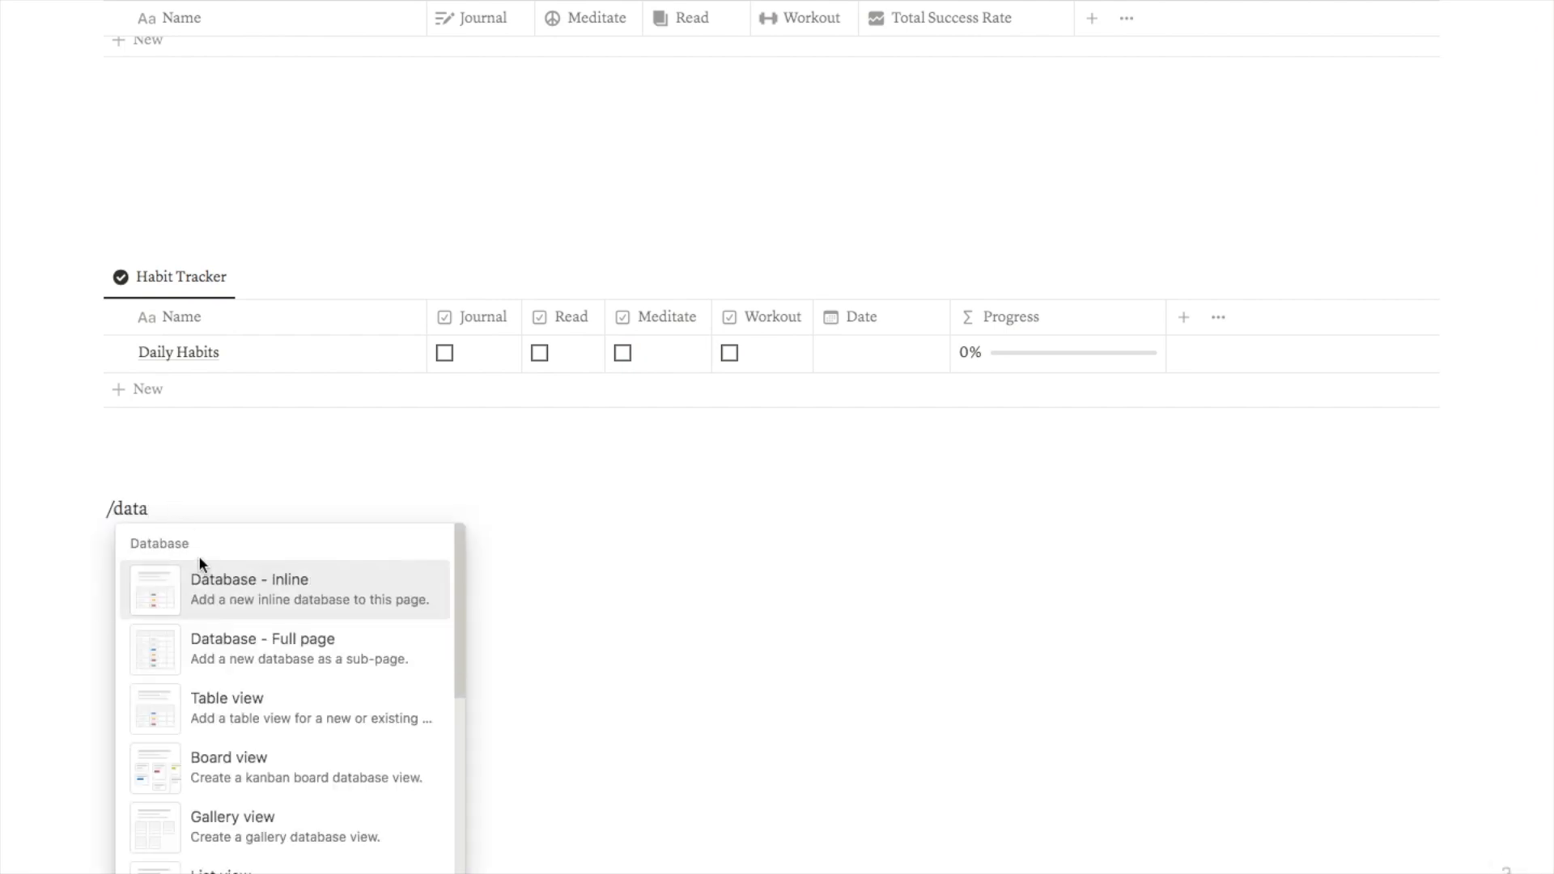
left_click(222, 583)
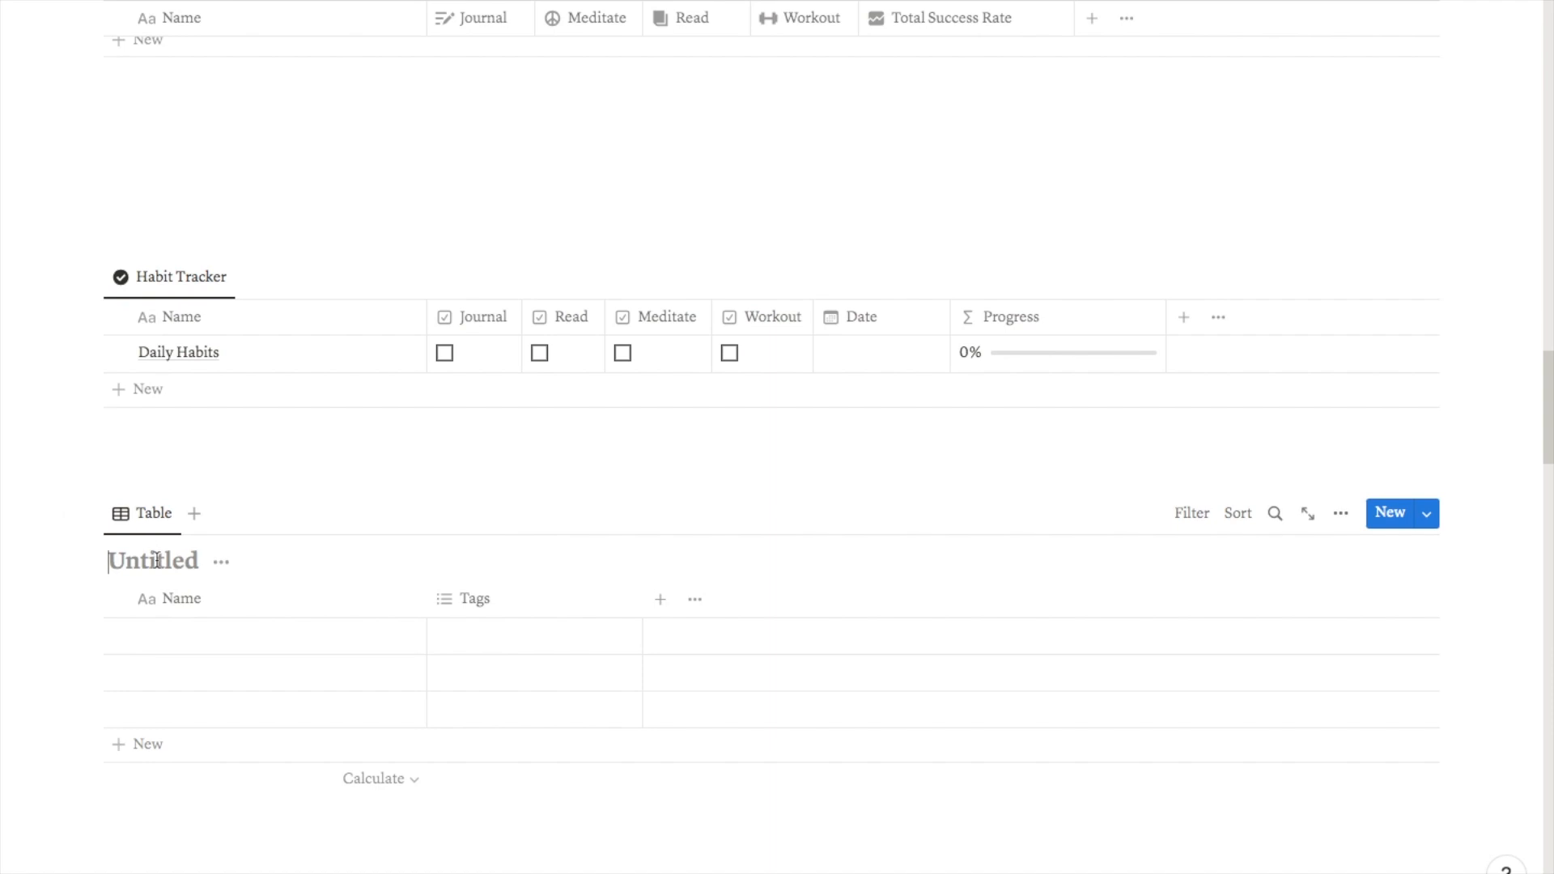
type("Habit Analytics")
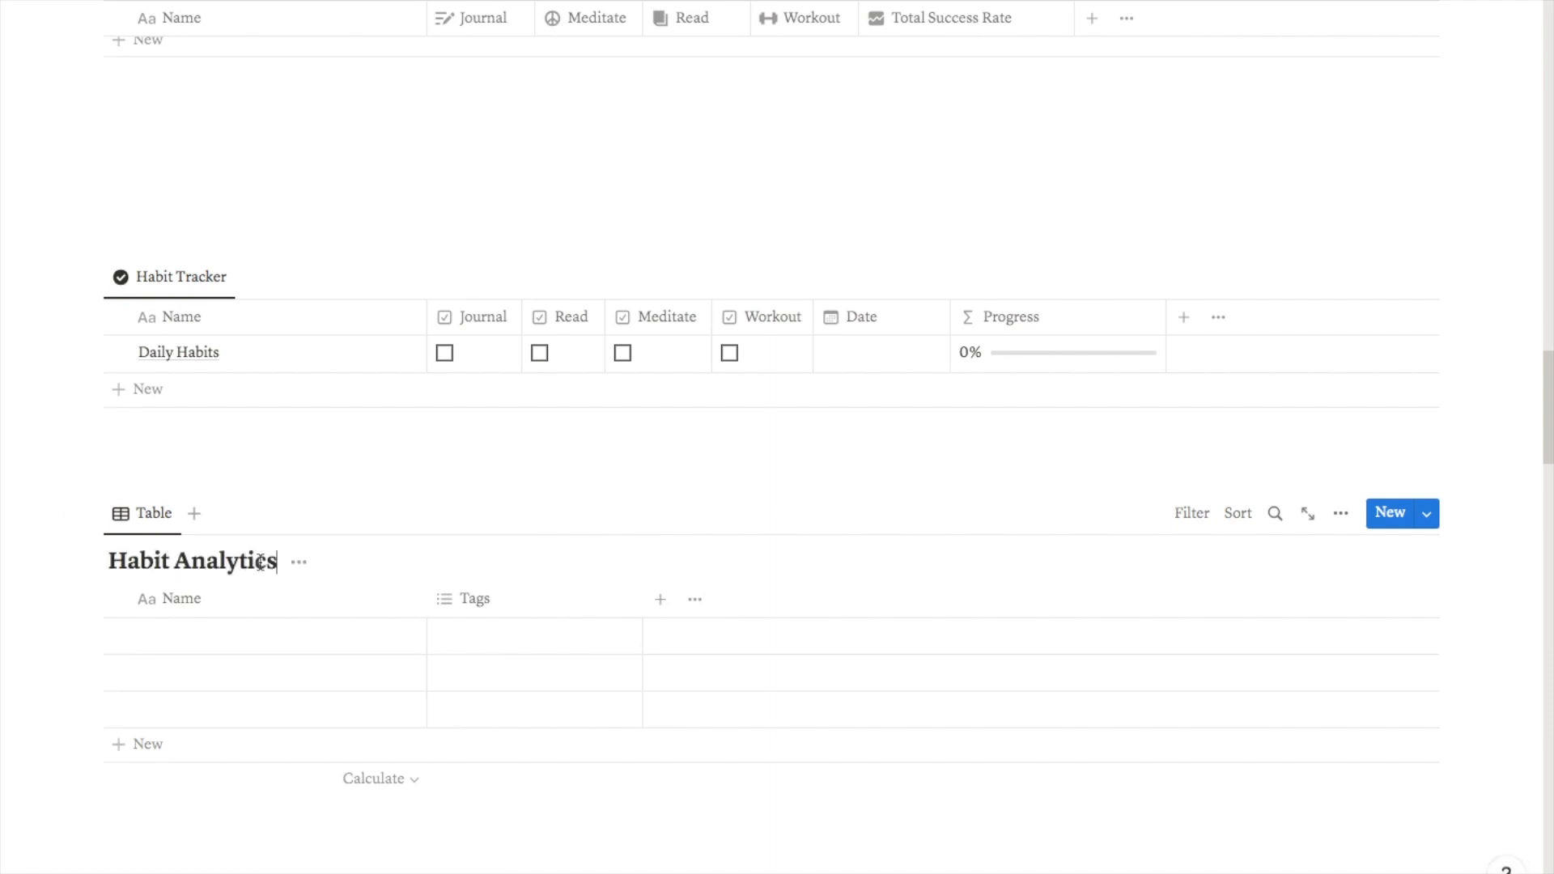
left_click(300, 564)
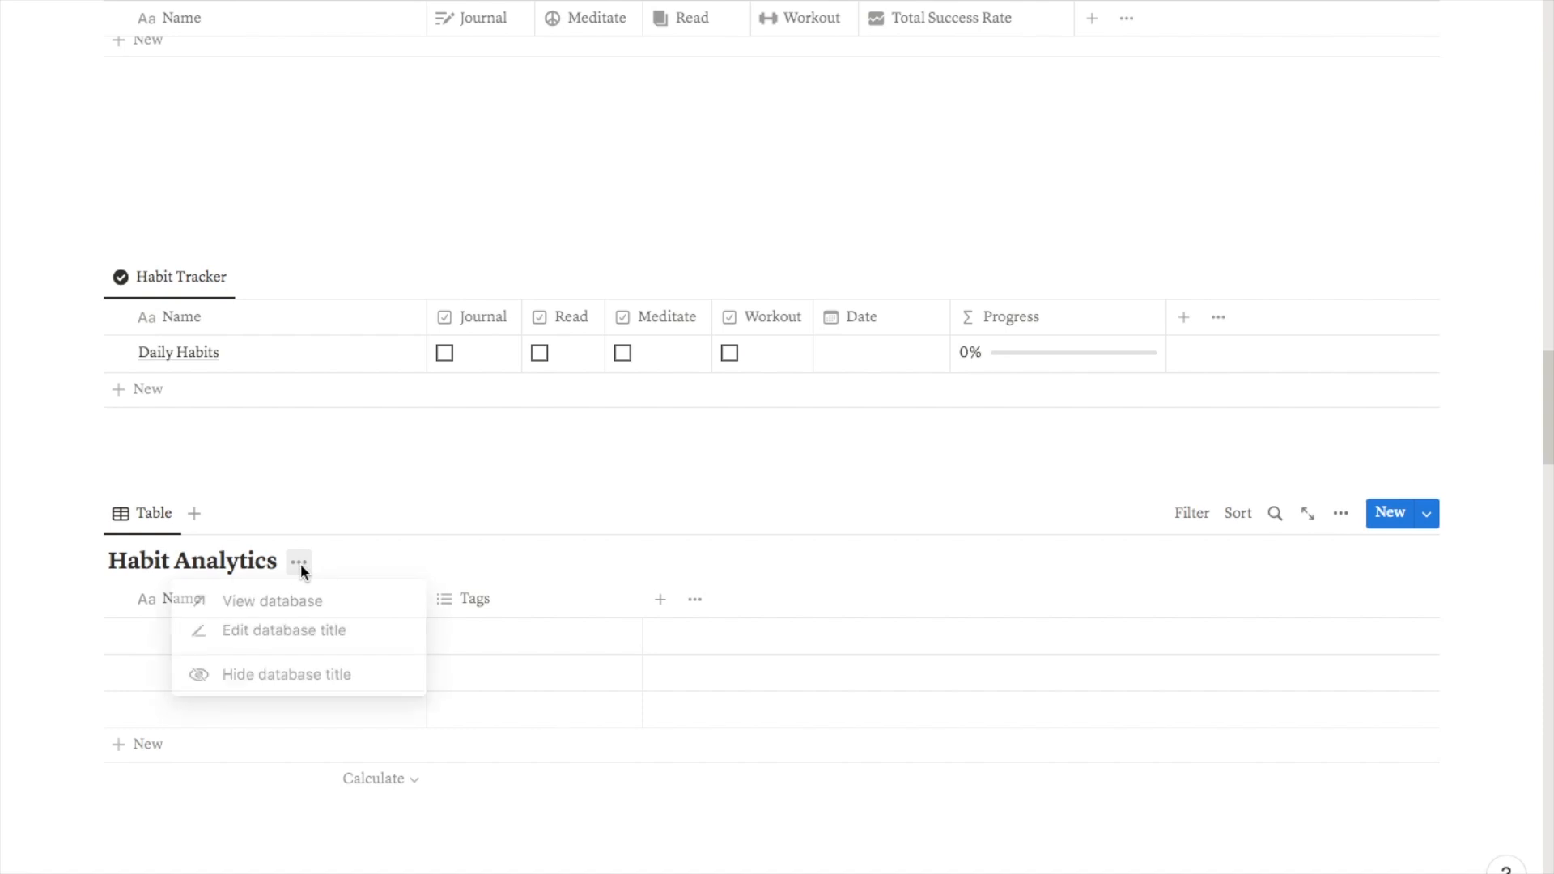
left_click(231, 684)
- Rename the new database's table view Habit Analytics and give it the pie chart icon
left_click(146, 514)
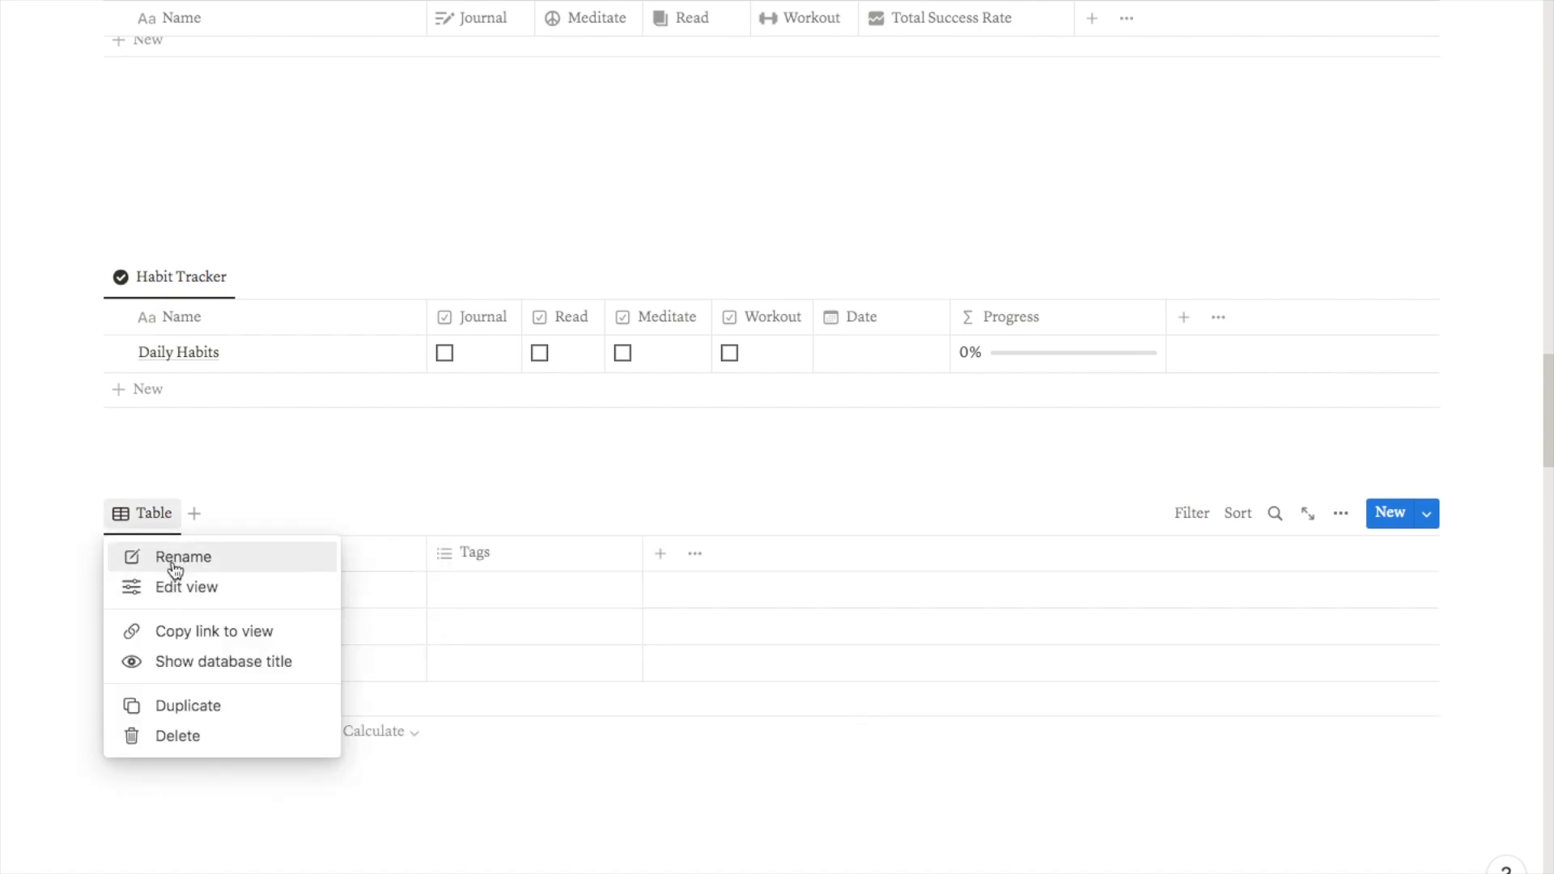
left_click(176, 559)
type("Habit Analytics")
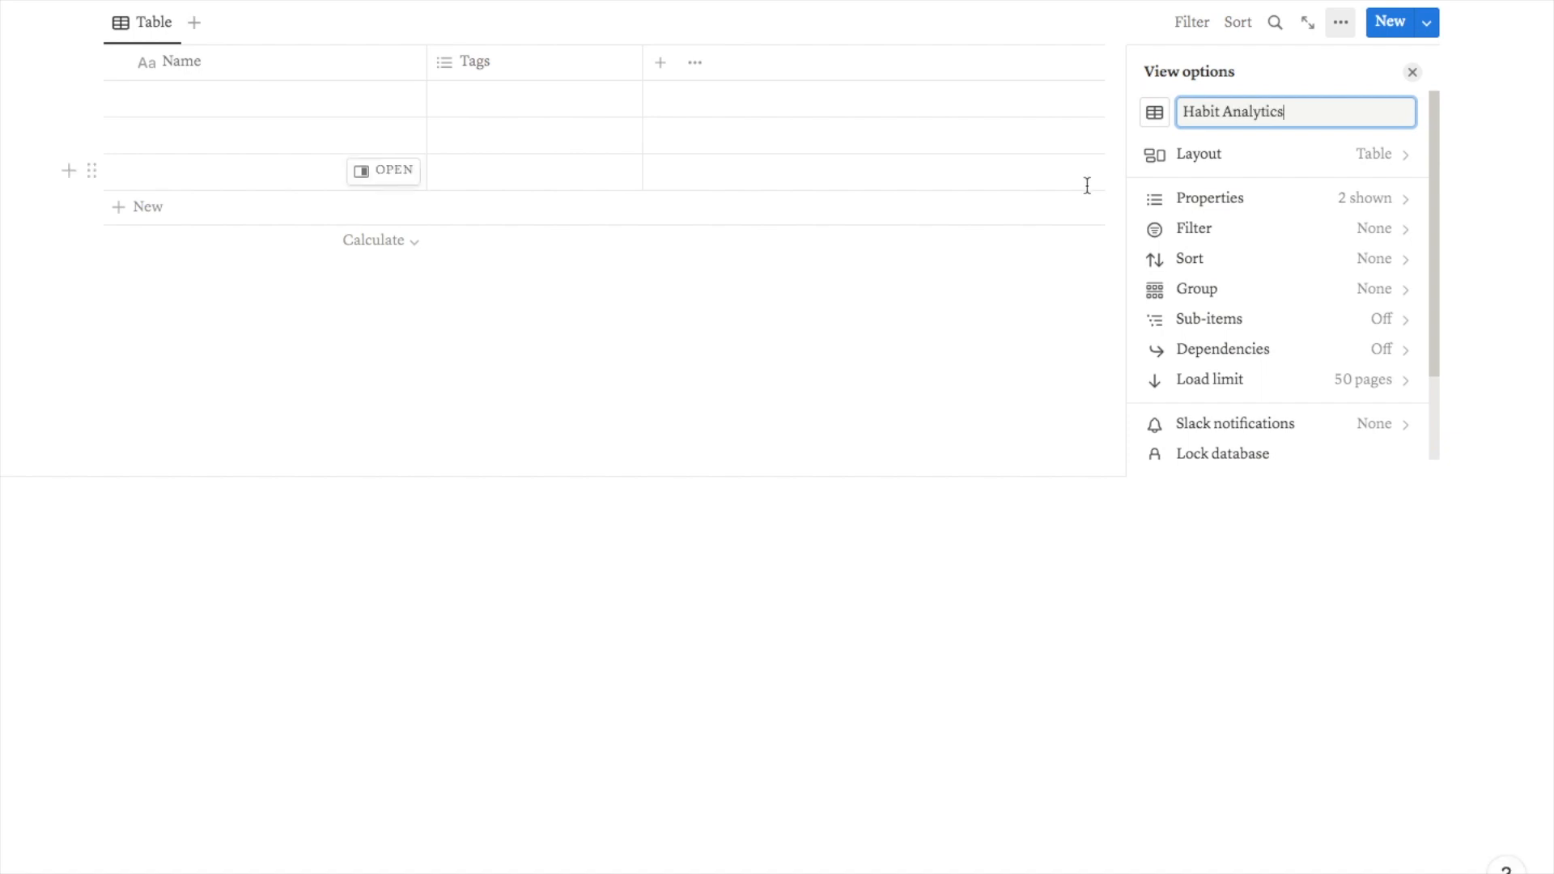
left_click(1155, 113)
type("pie")
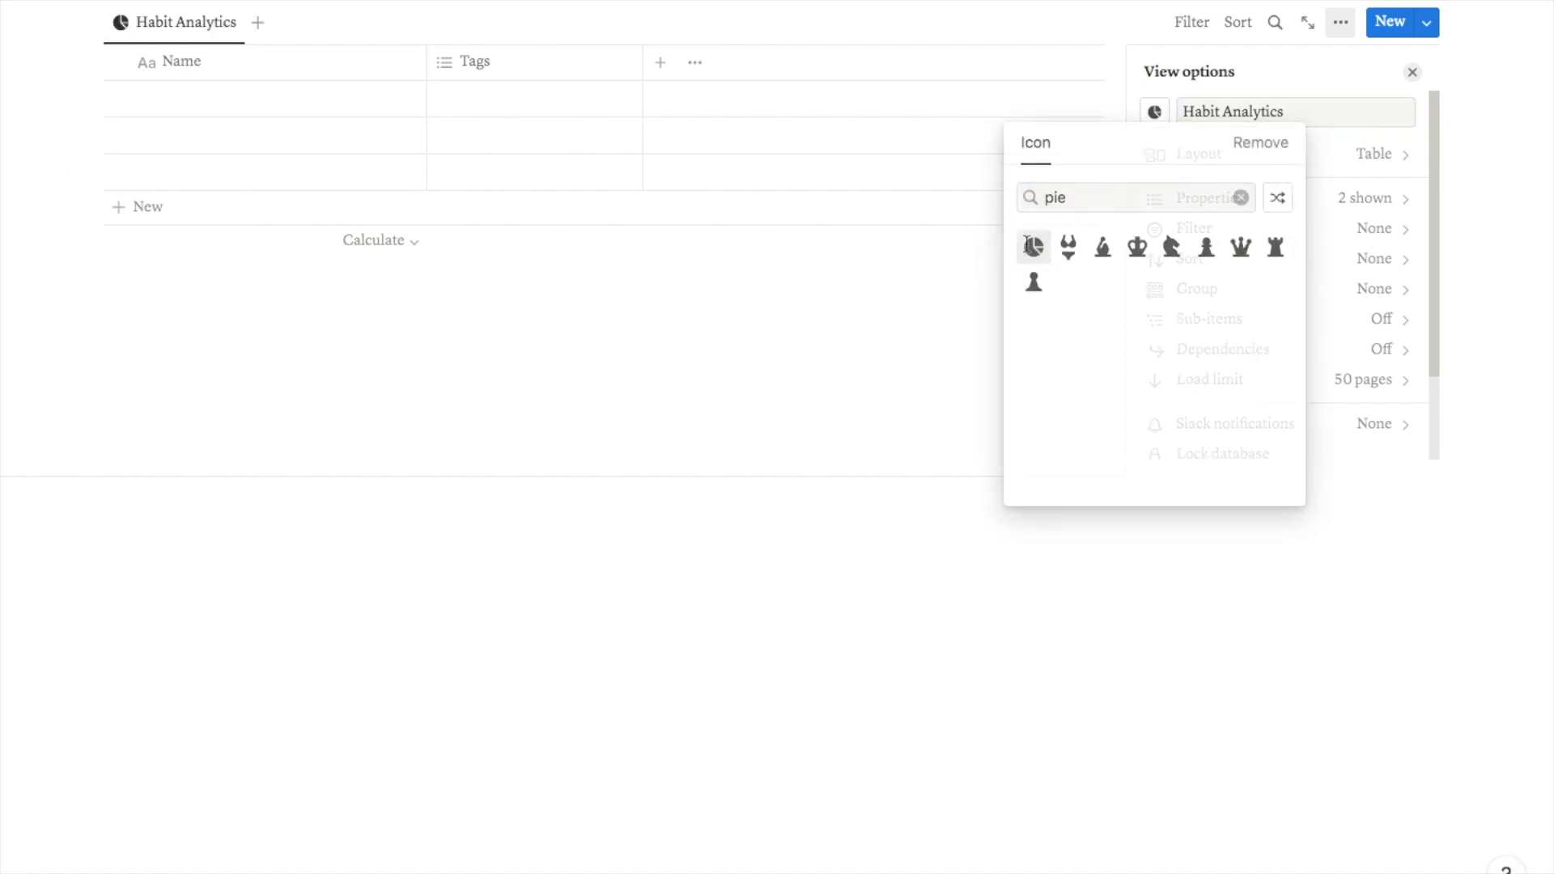
- Close the Habit Analytics view options and delete the table's two extra blank rows and its Tags property
left_click(1034, 243)
left_click(882, 260)
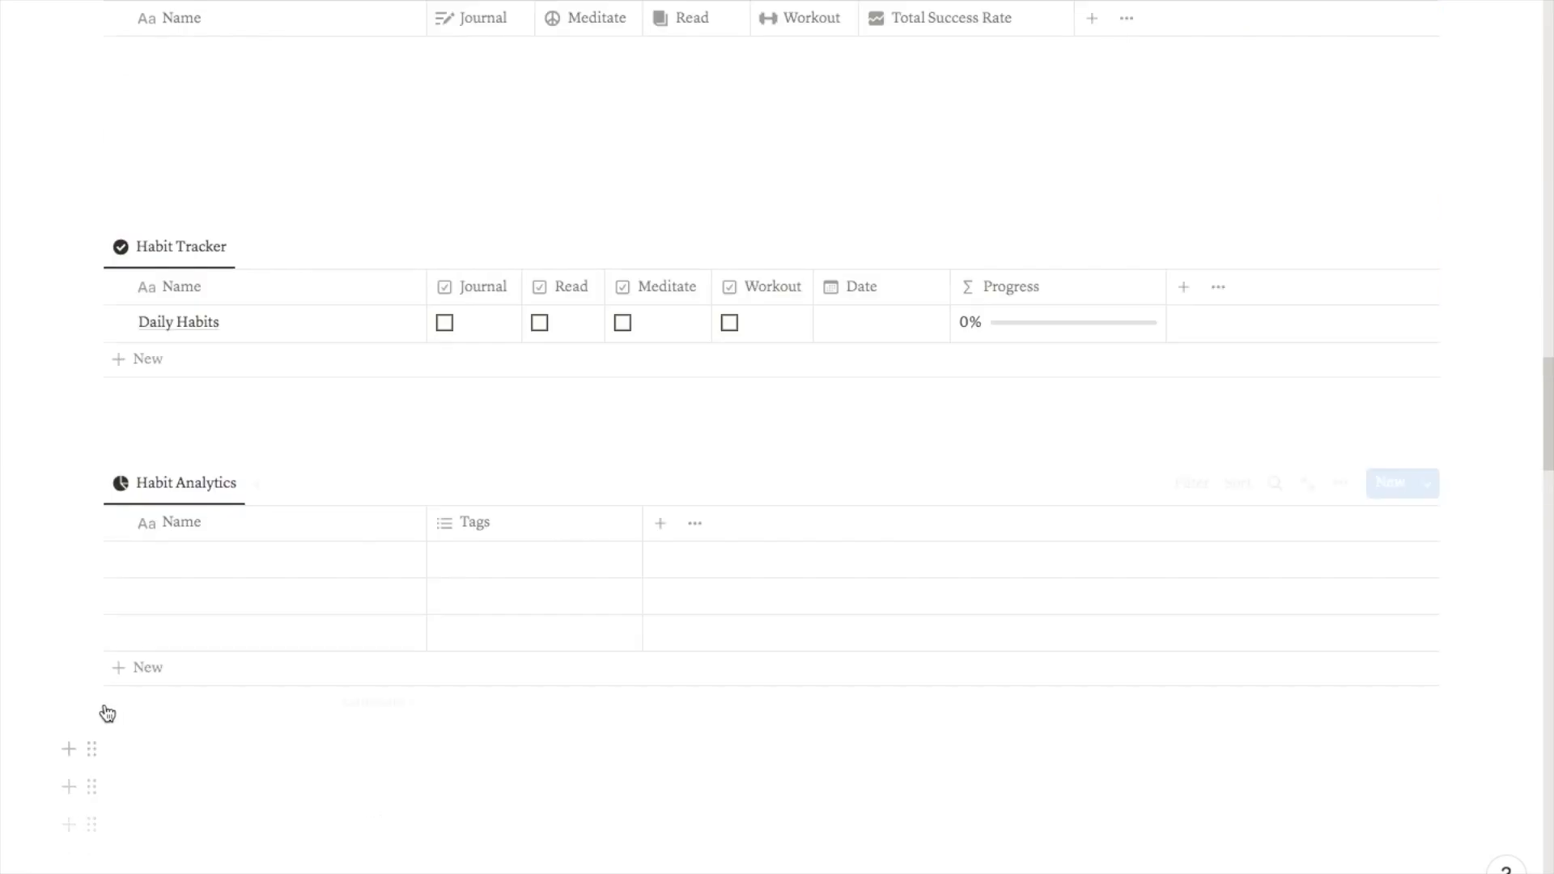
left_click_drag(140, 643, 167, 607)
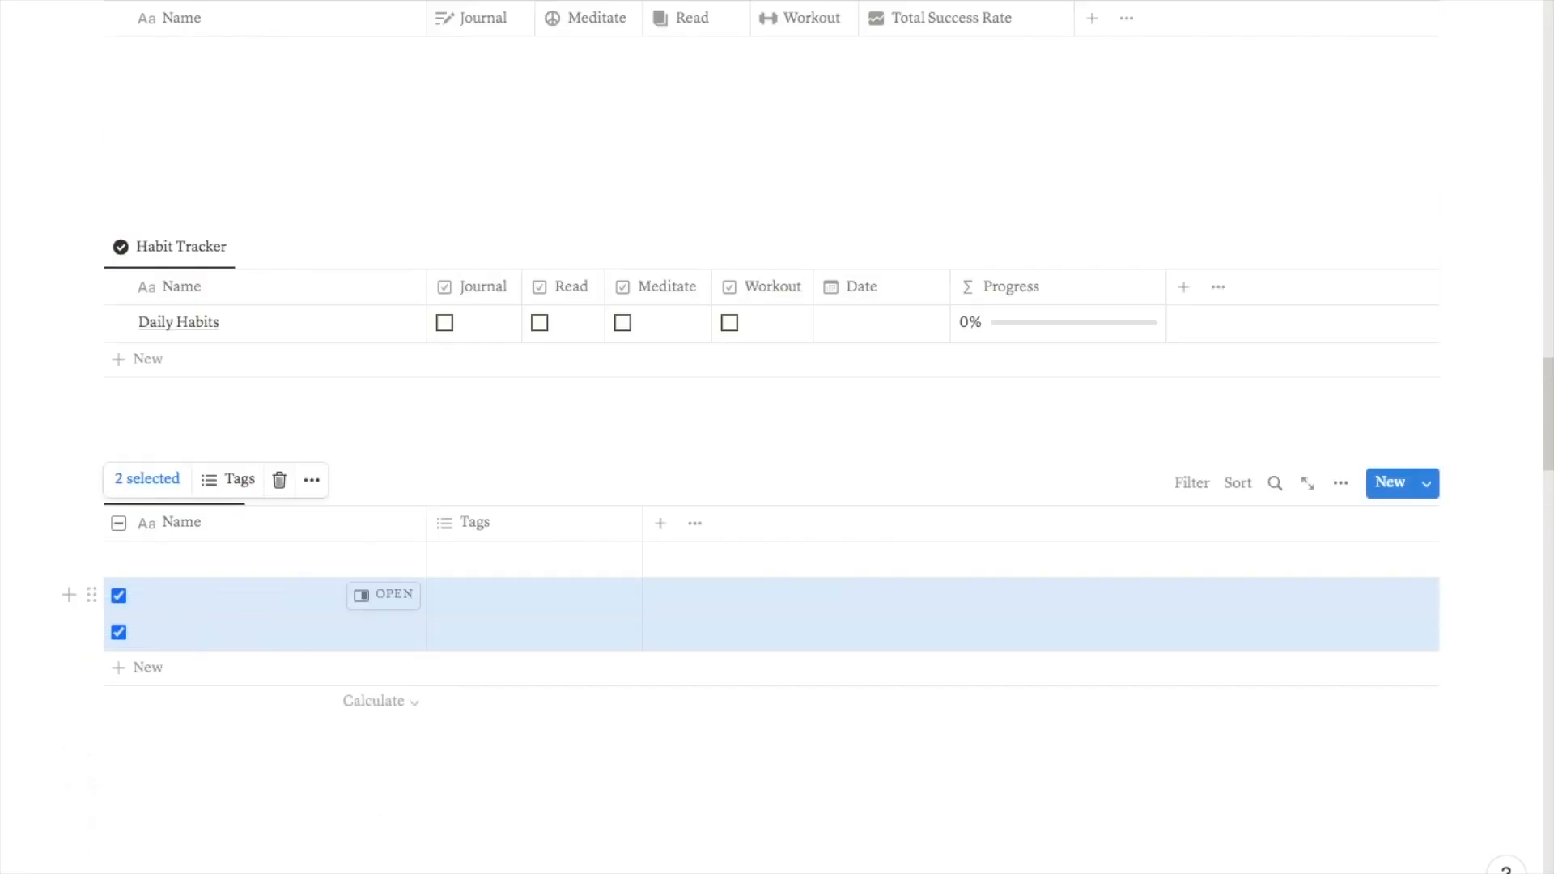
key("Delete")
left_click(473, 524)
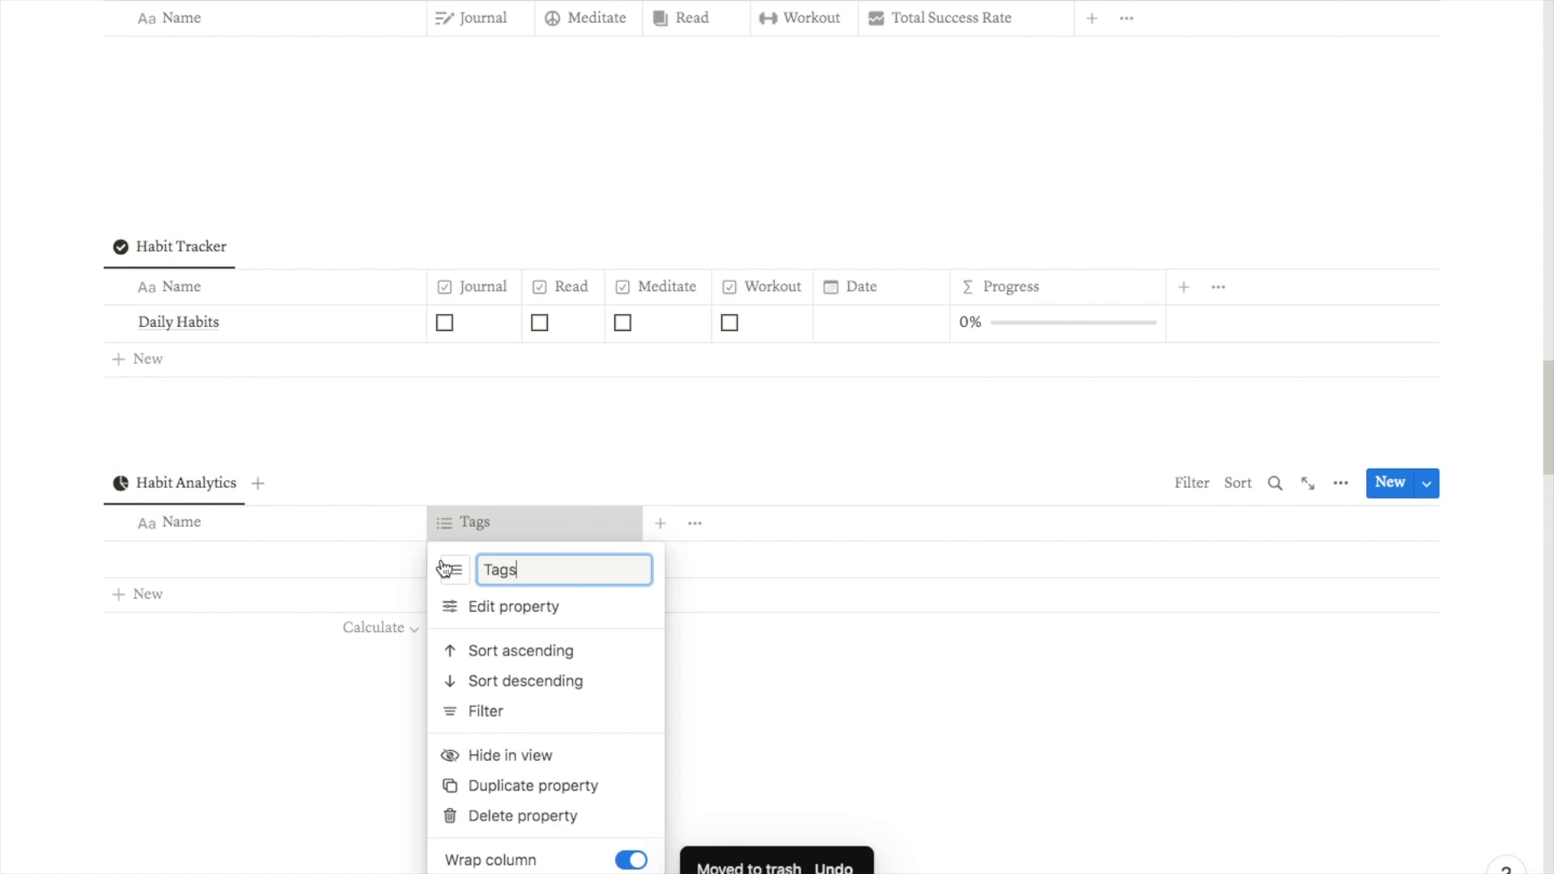
left_click(585, 813)
left_click(823, 447)
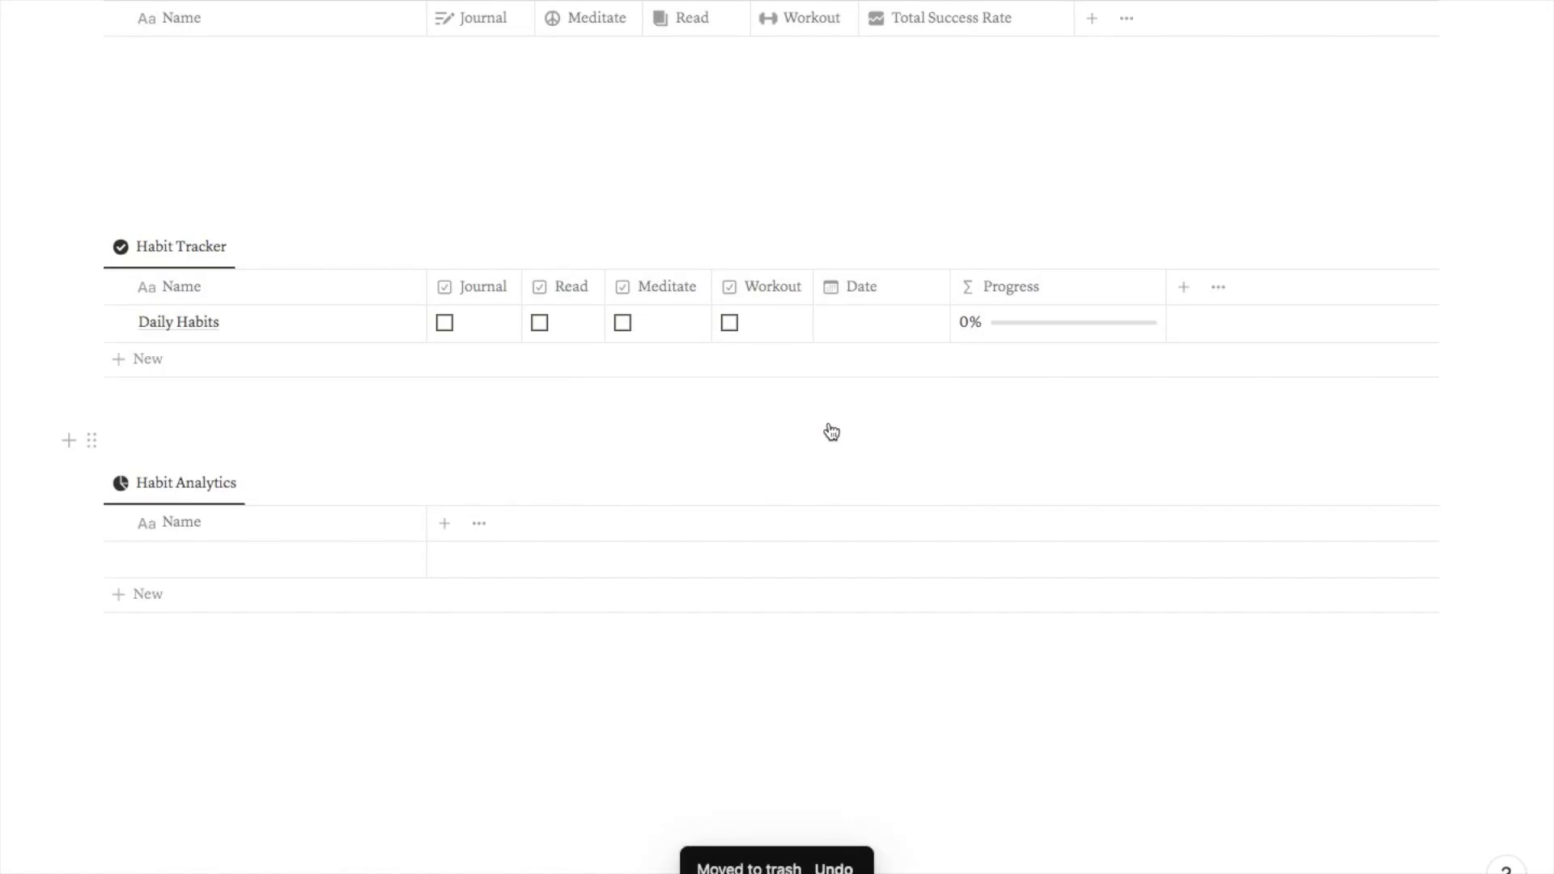
- Name the remaining Habit Analytics row Habit Completion Rate
left_click(222, 587)
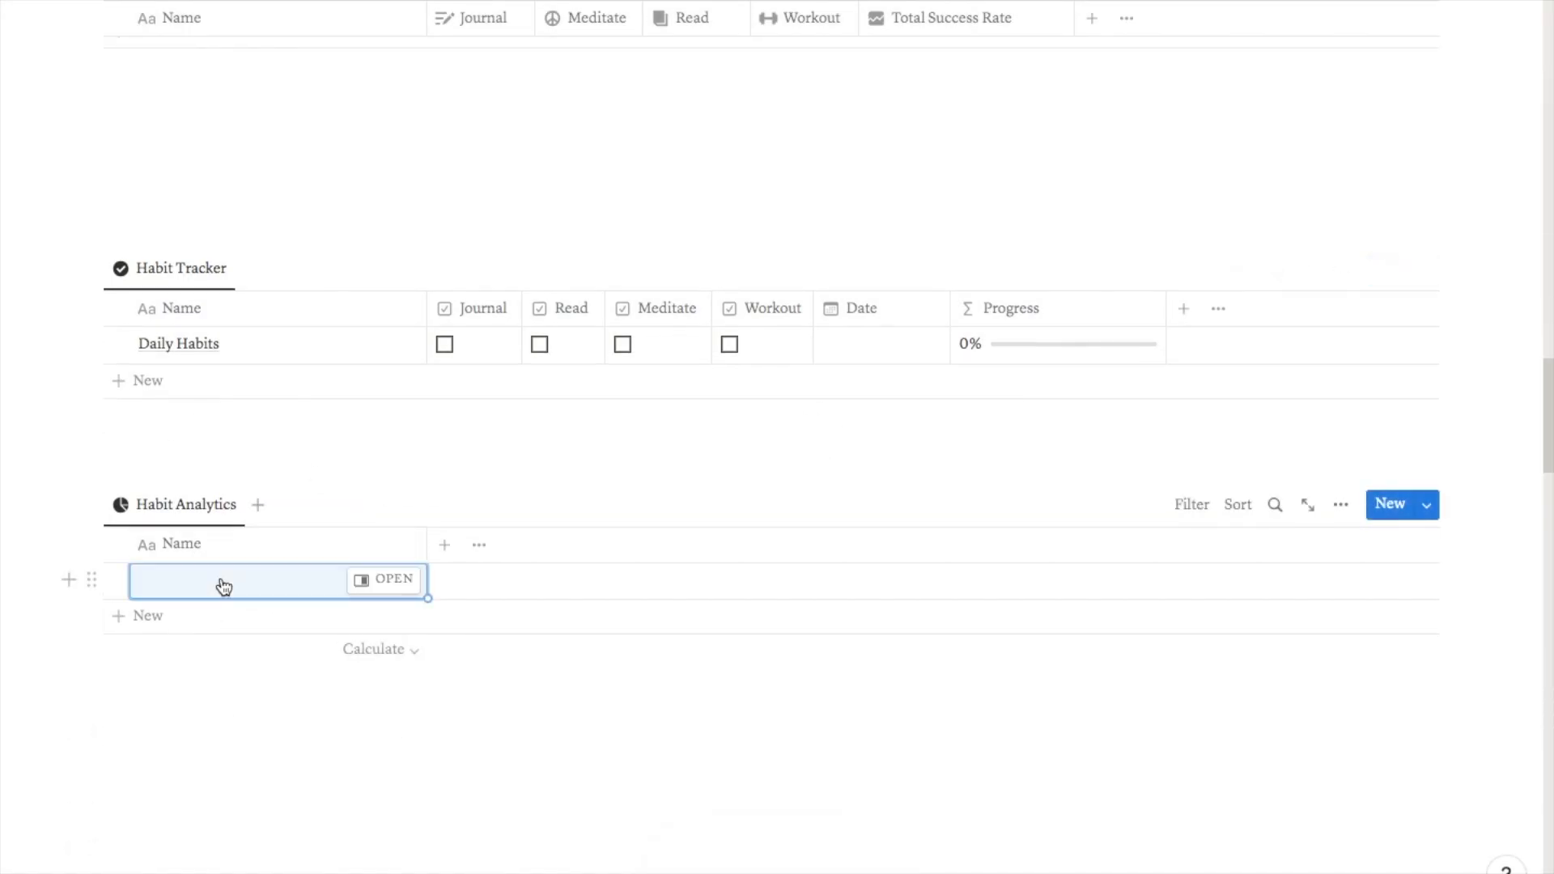
type("Habit Completion Rate")
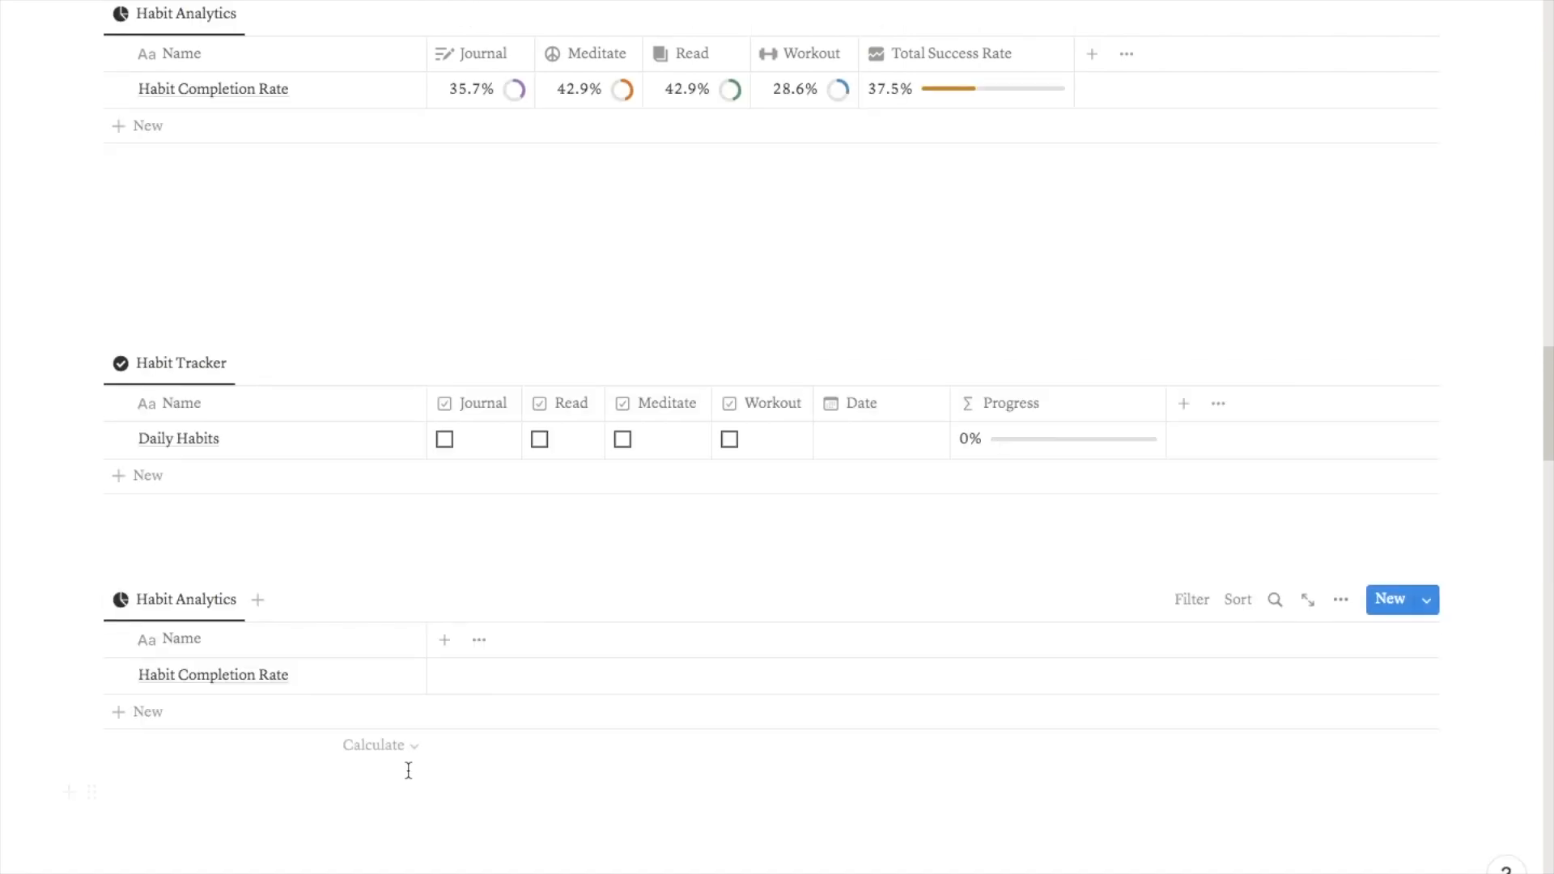
scroll(408, 770, "down", 1)
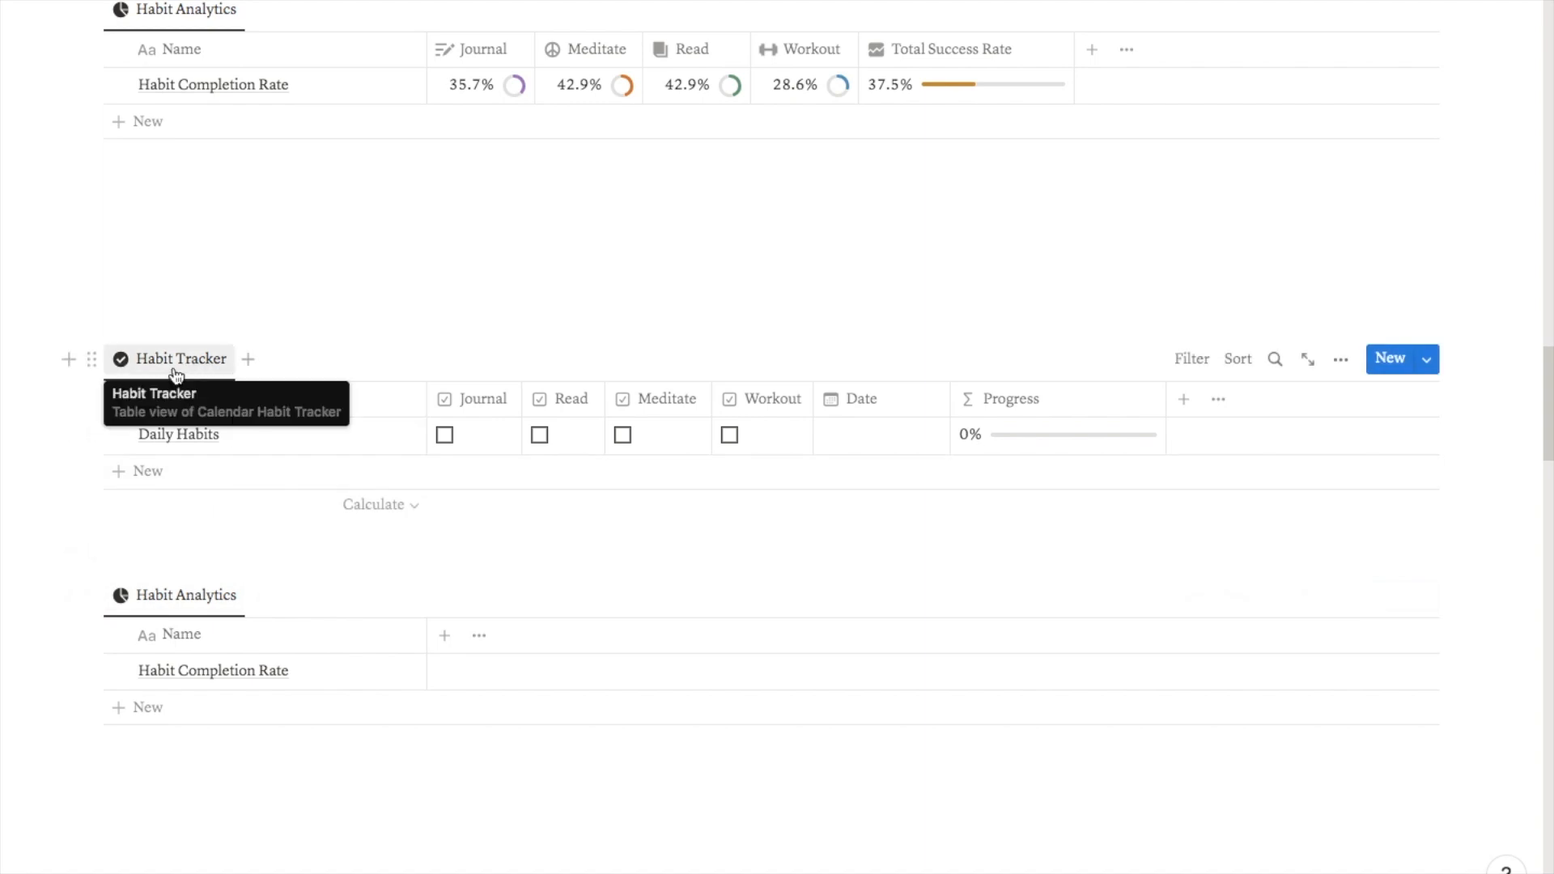
scroll(435, 577, "down", 1)
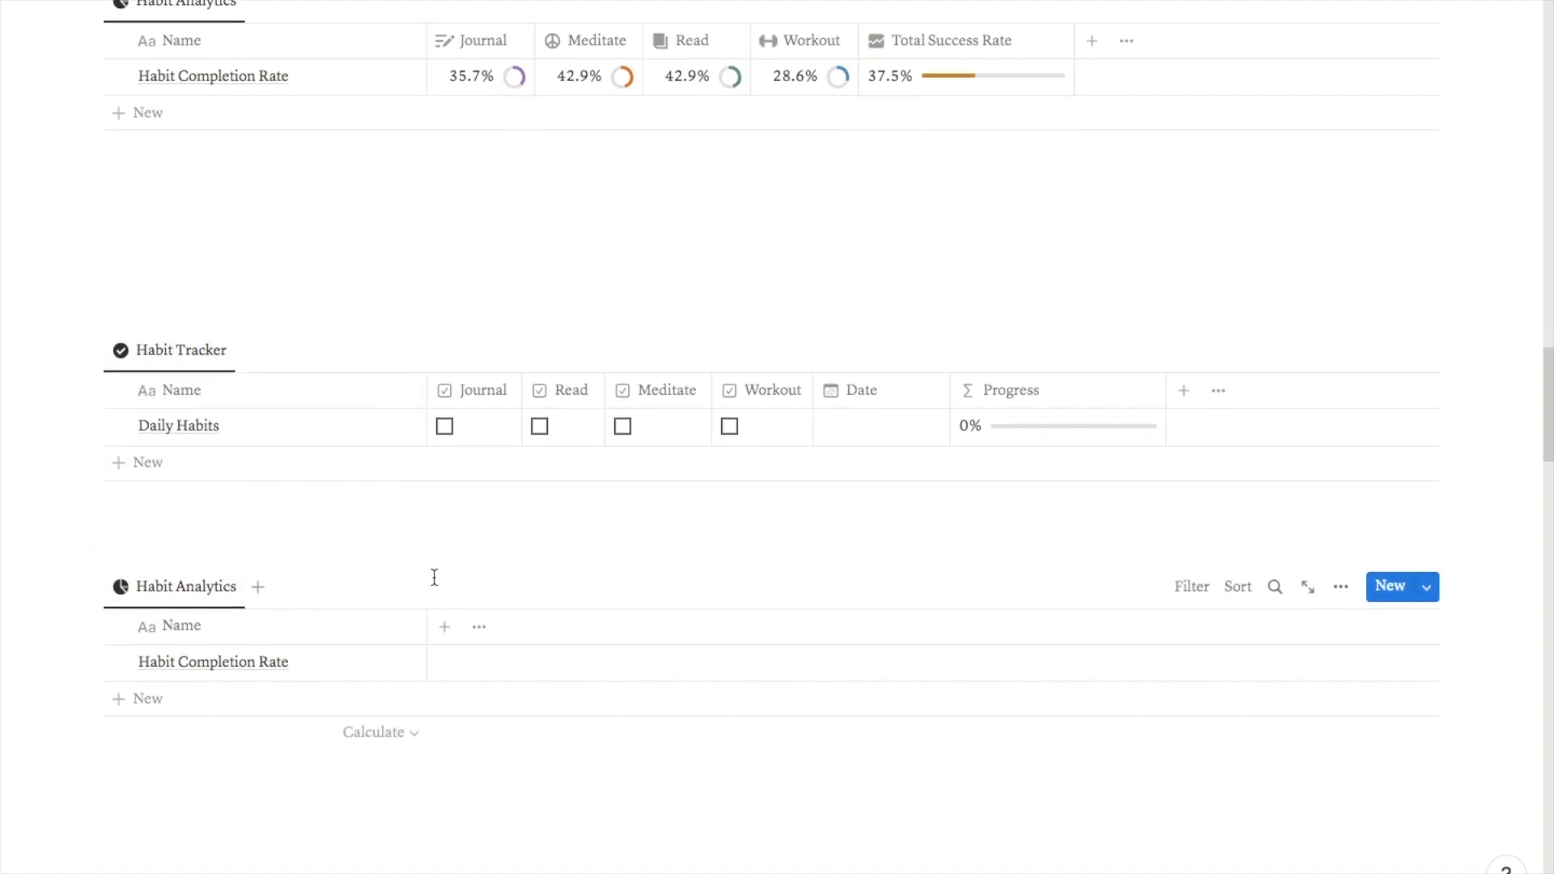
- Start a new Relation property on Habit Analytics that is related to the Calendar Habit Tracker database
scroll(446, 485, "down", 3)
left_click(445, 483)
type("relat")
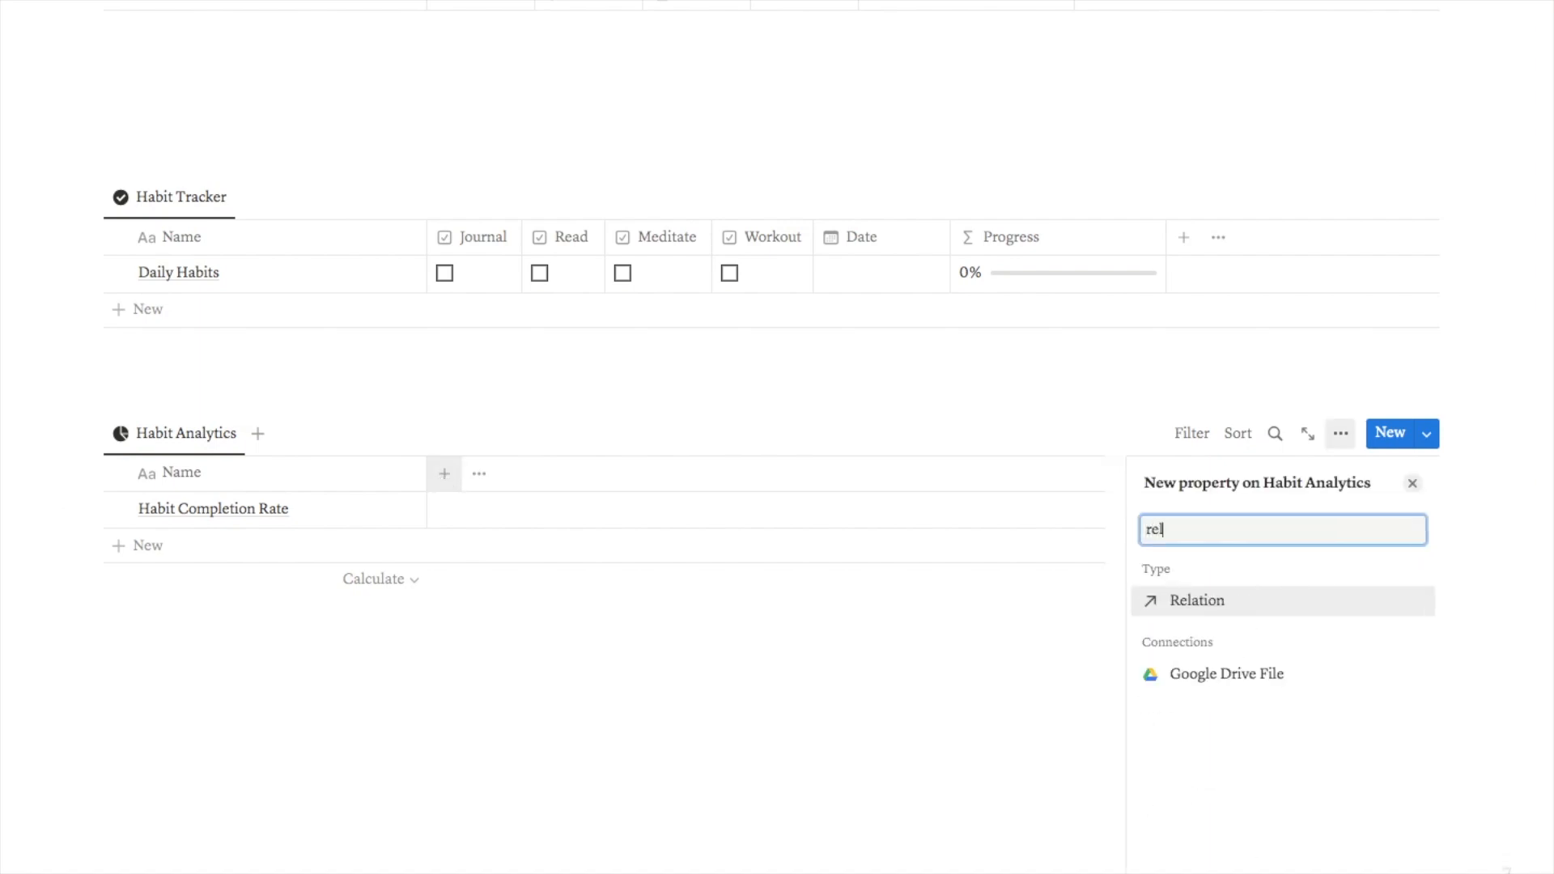
left_click(1184, 600)
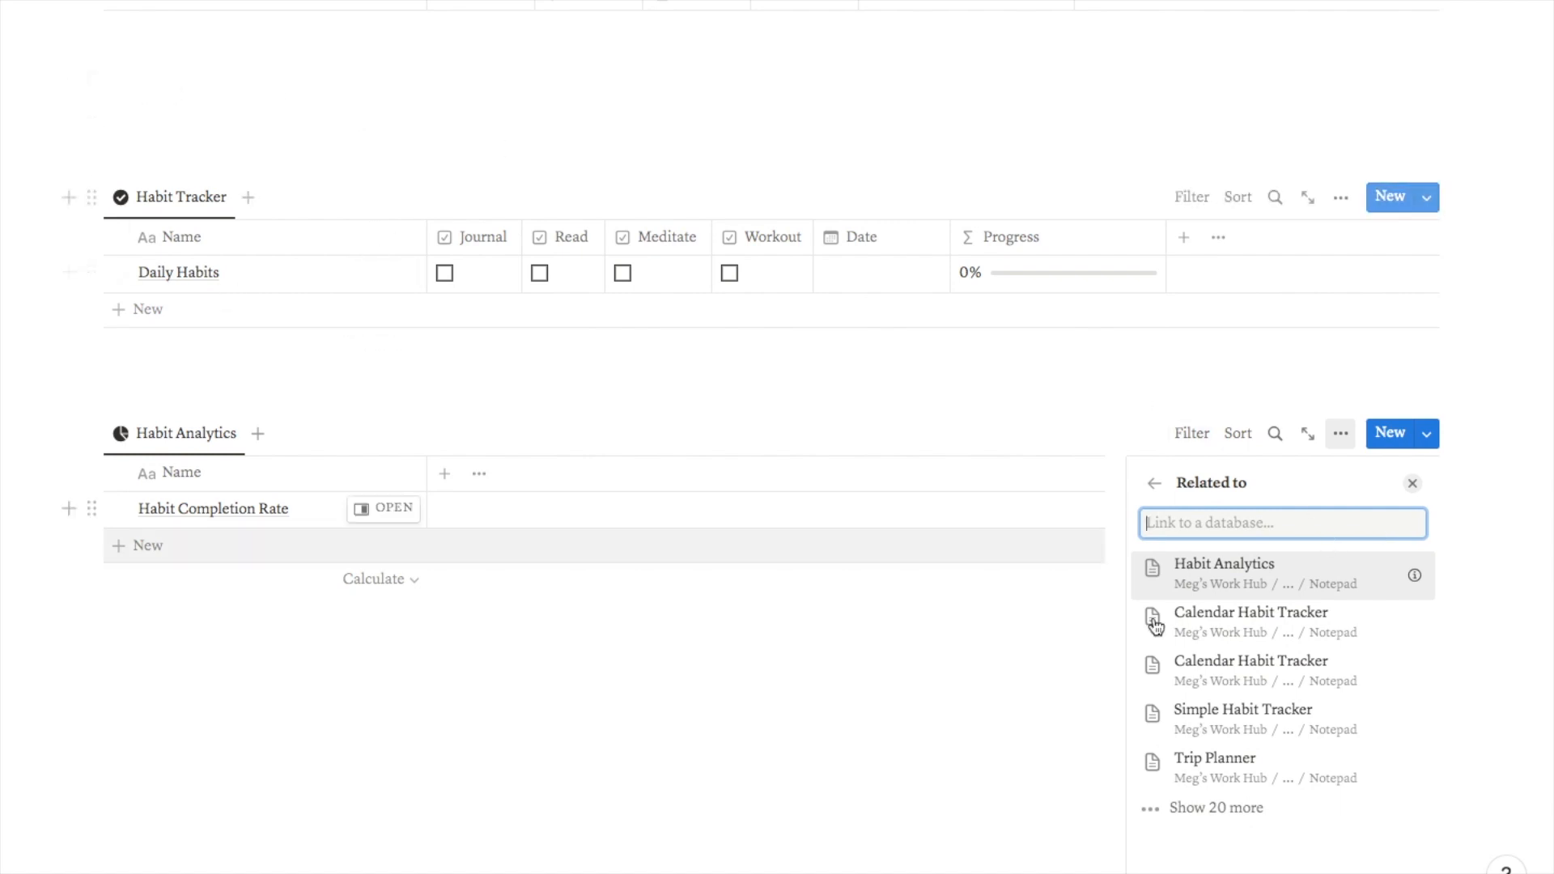
left_click(1251, 679)
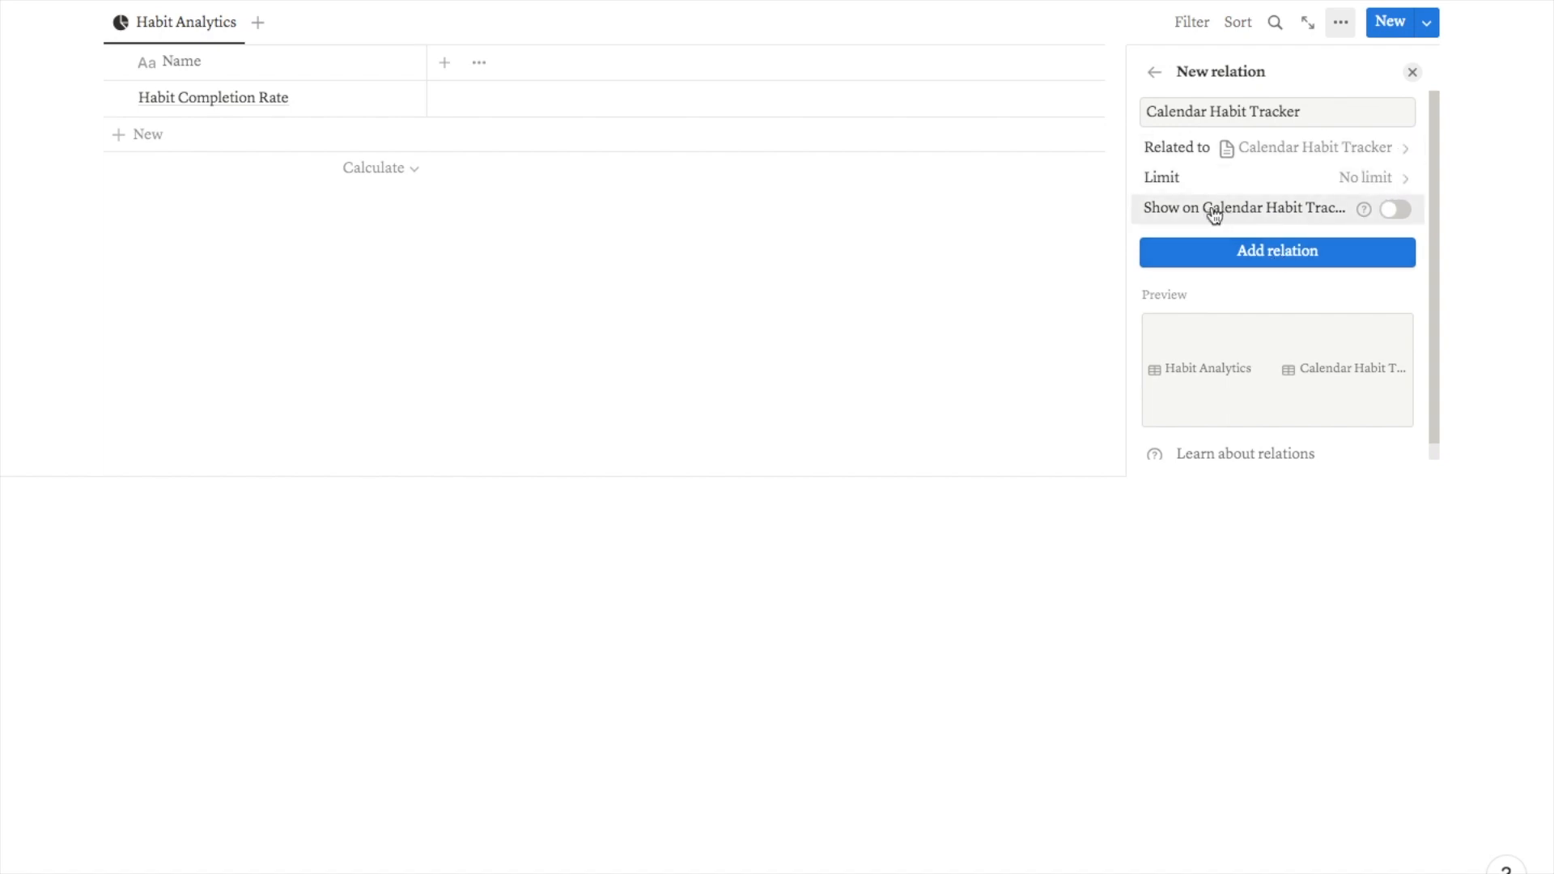
- Show the relation on Calendar Habit Tracker with the related property named Habit Analytics, and add it
left_click(1399, 211)
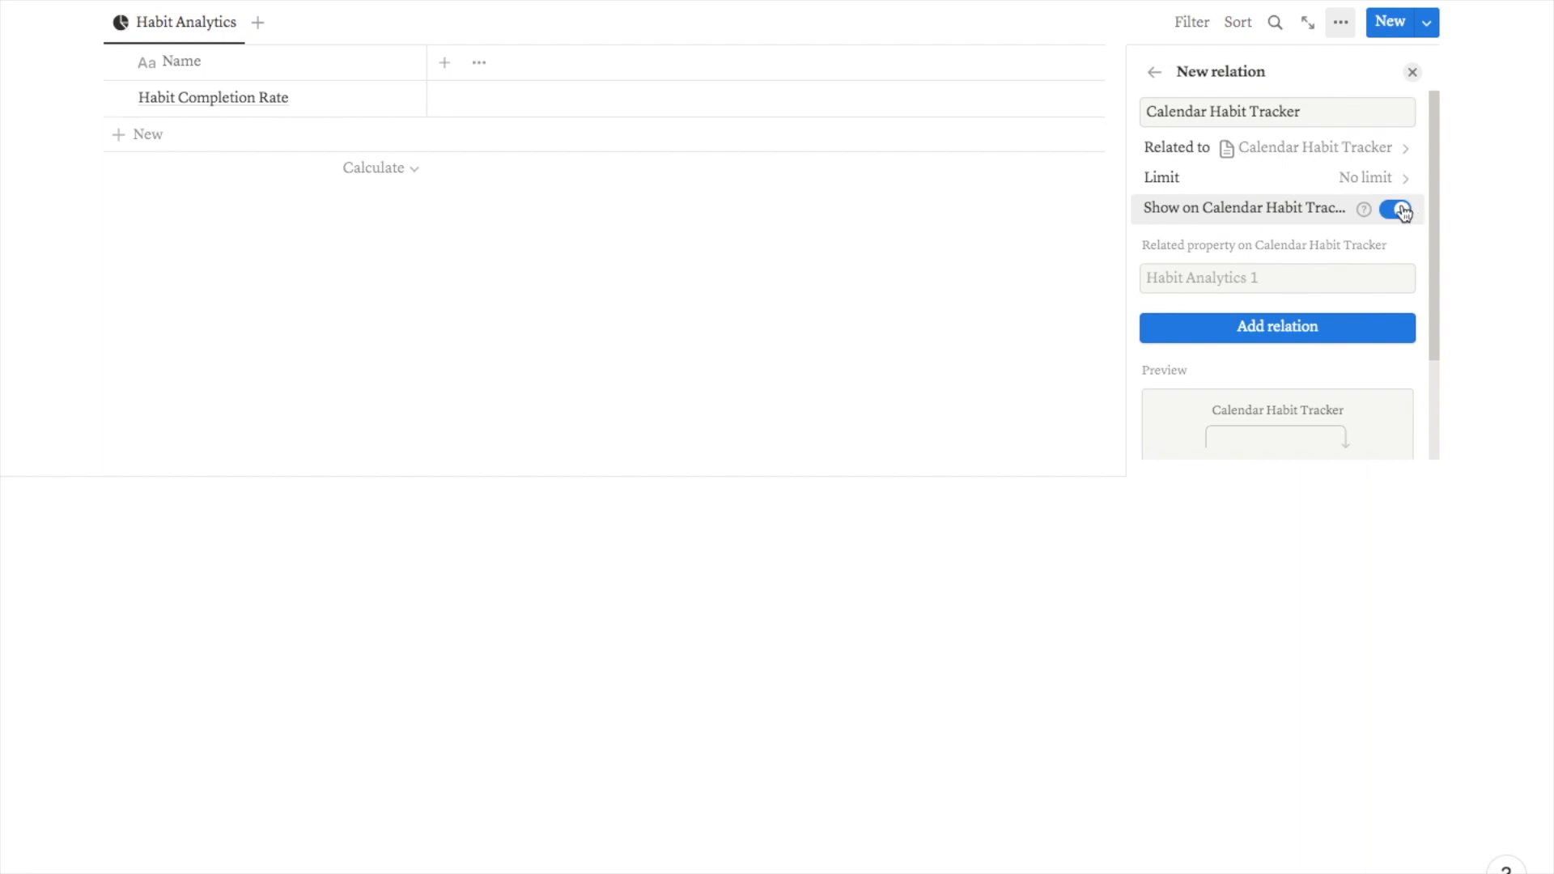
left_click(1190, 278)
type("Ha")
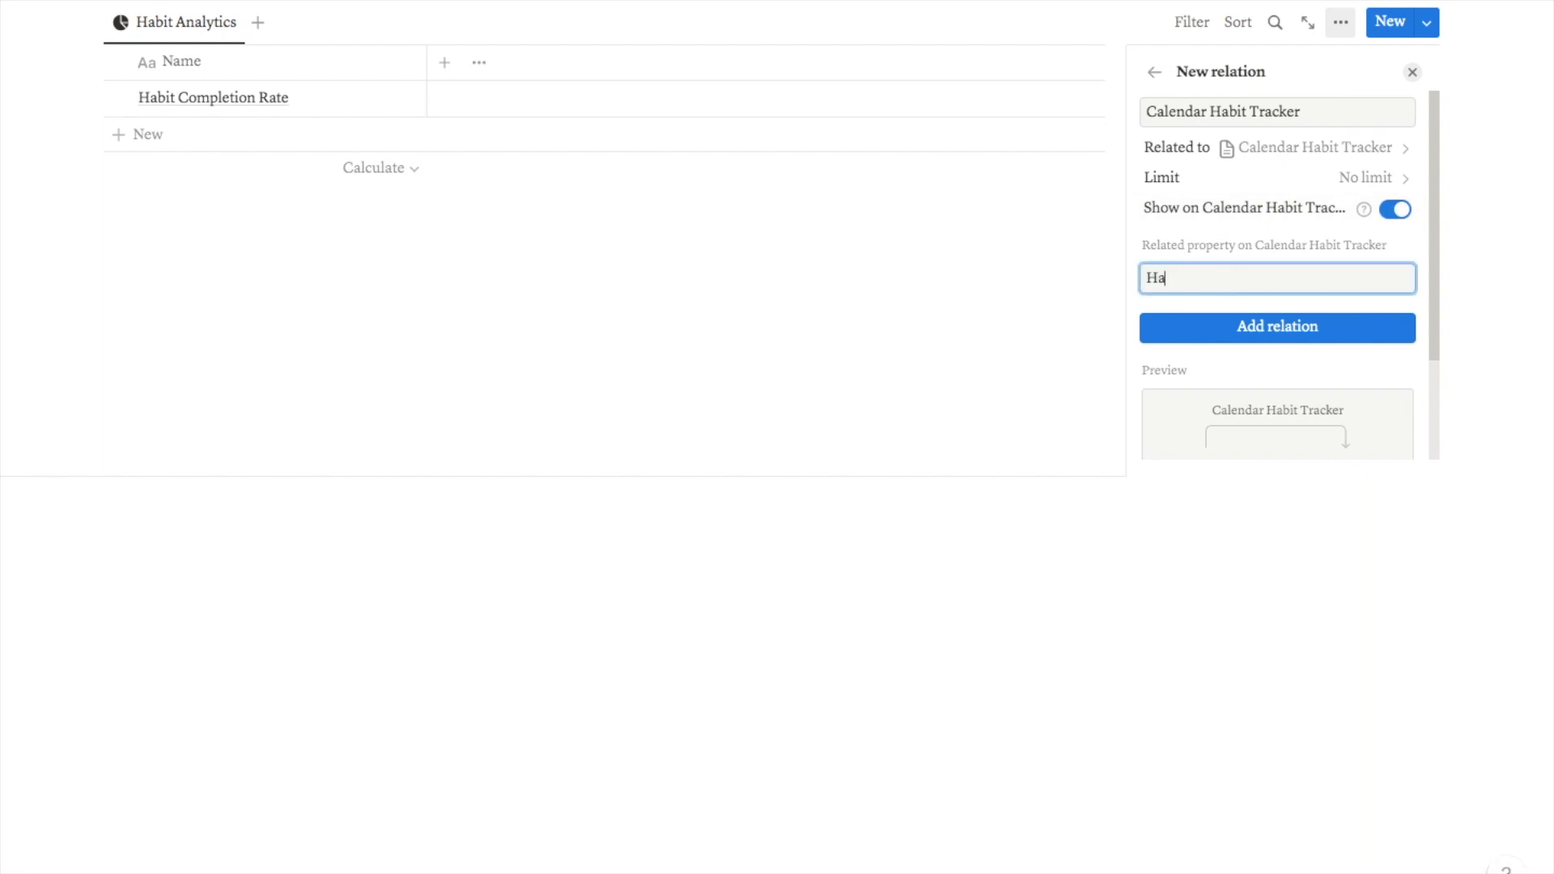
type("bit Analytics")
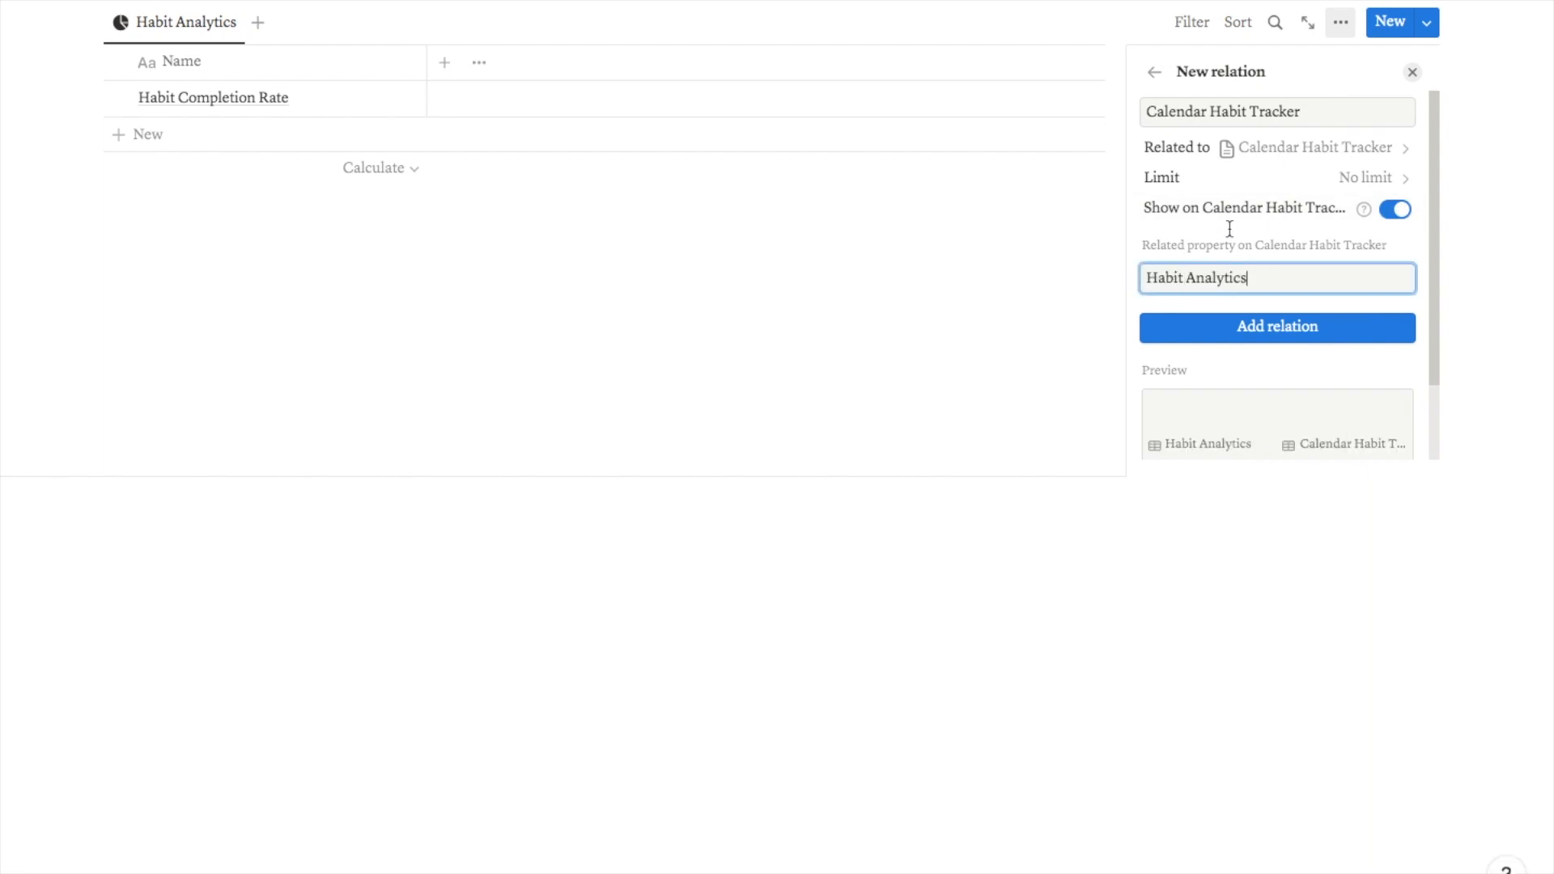
left_click(1263, 331)
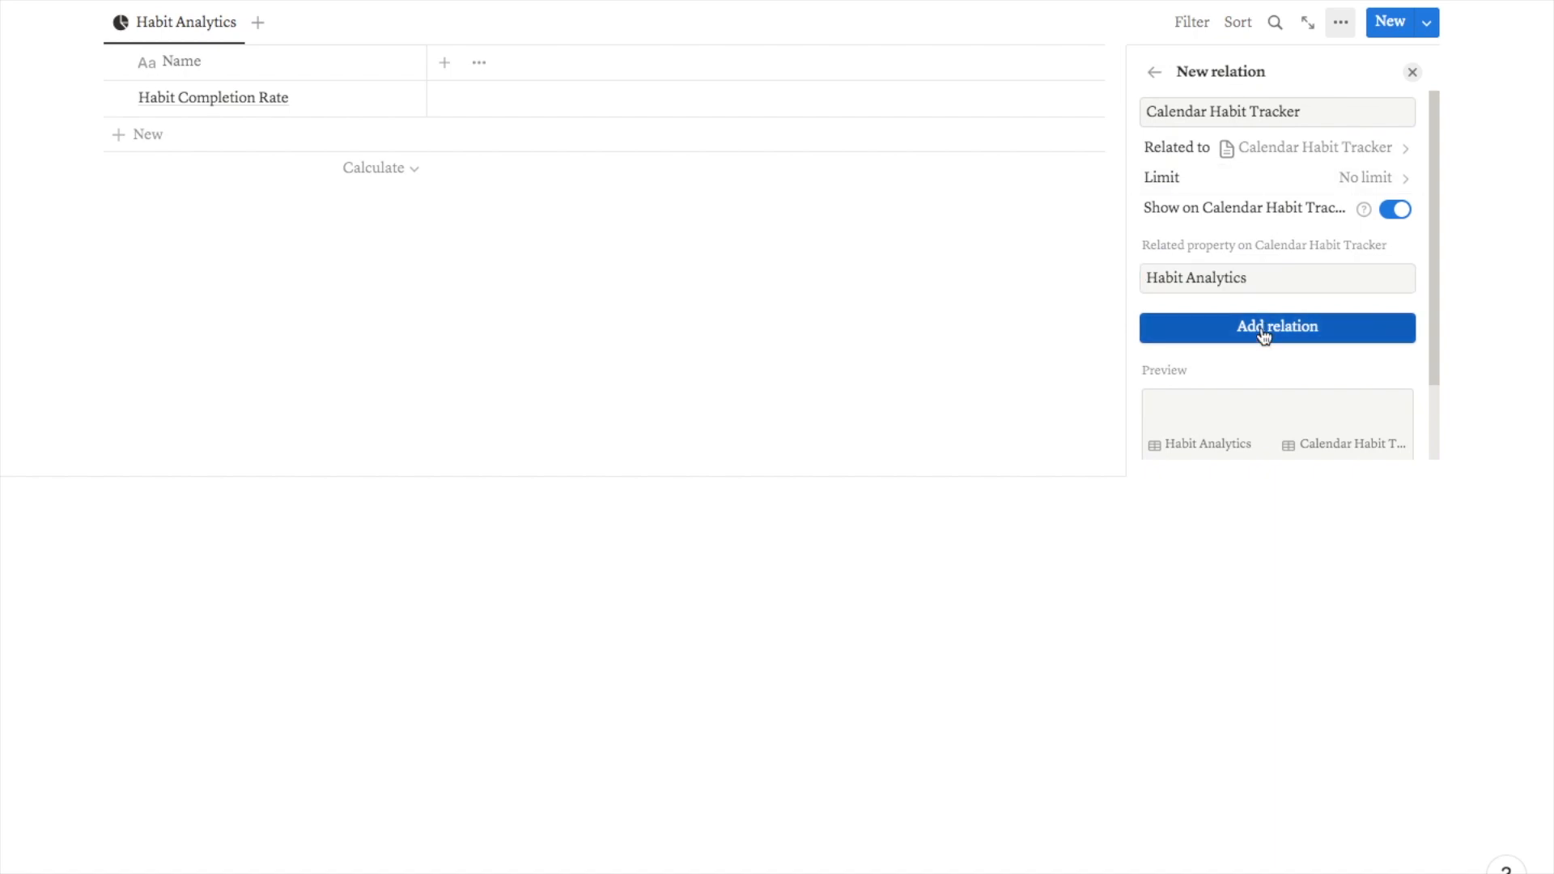
scroll(1419, 505, "up", 5)
left_click(1413, 494)
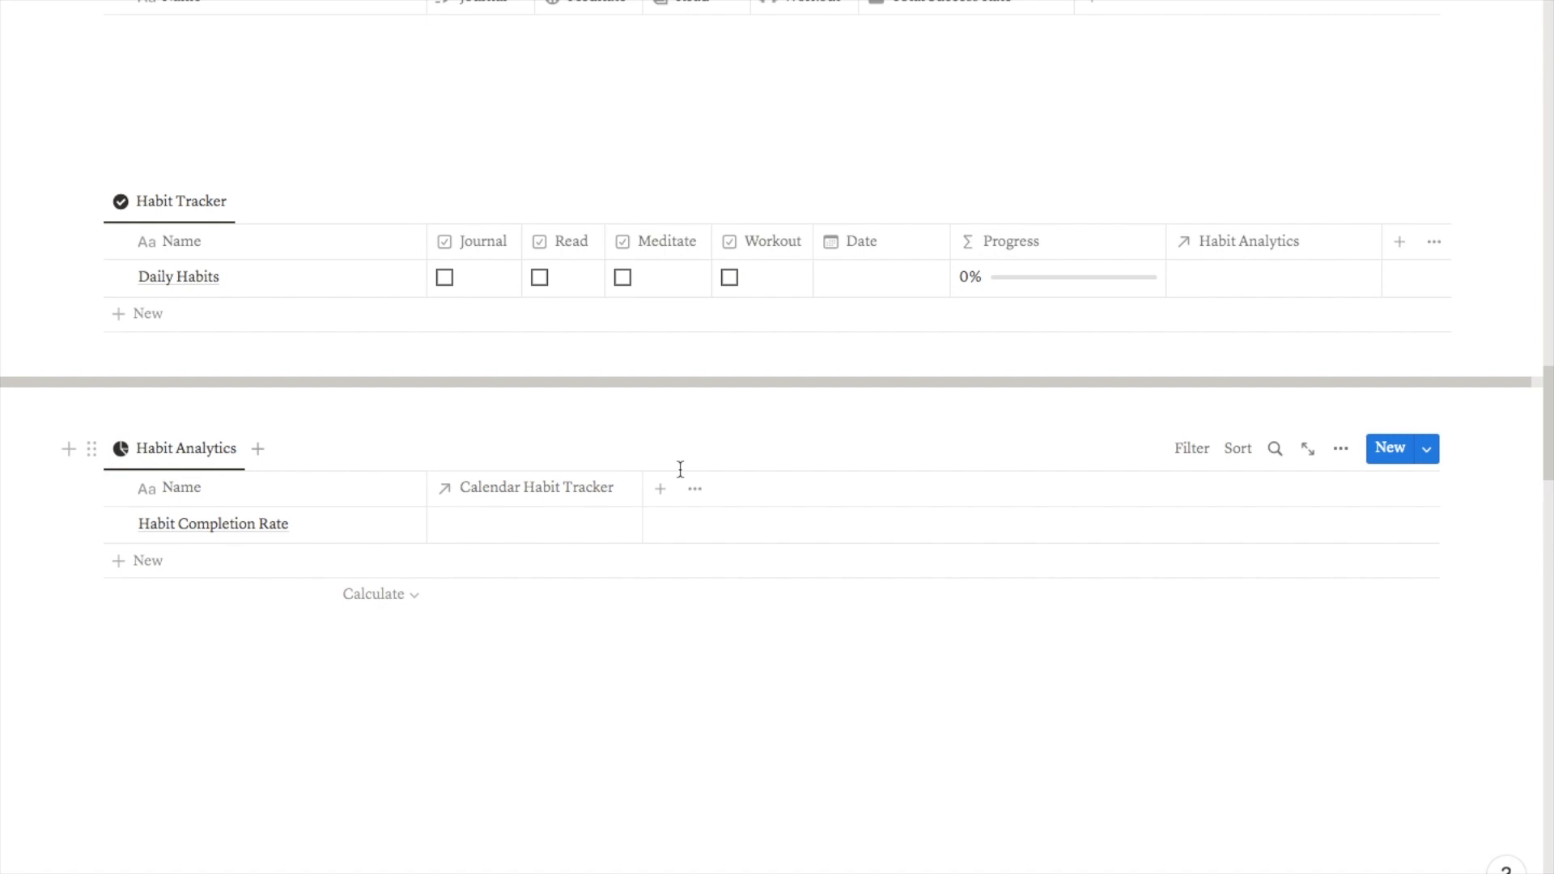
- Link the Daily Habits page to the Habit Completion Rate row through the Calendar Habit Tracker relation
left_click(492, 529)
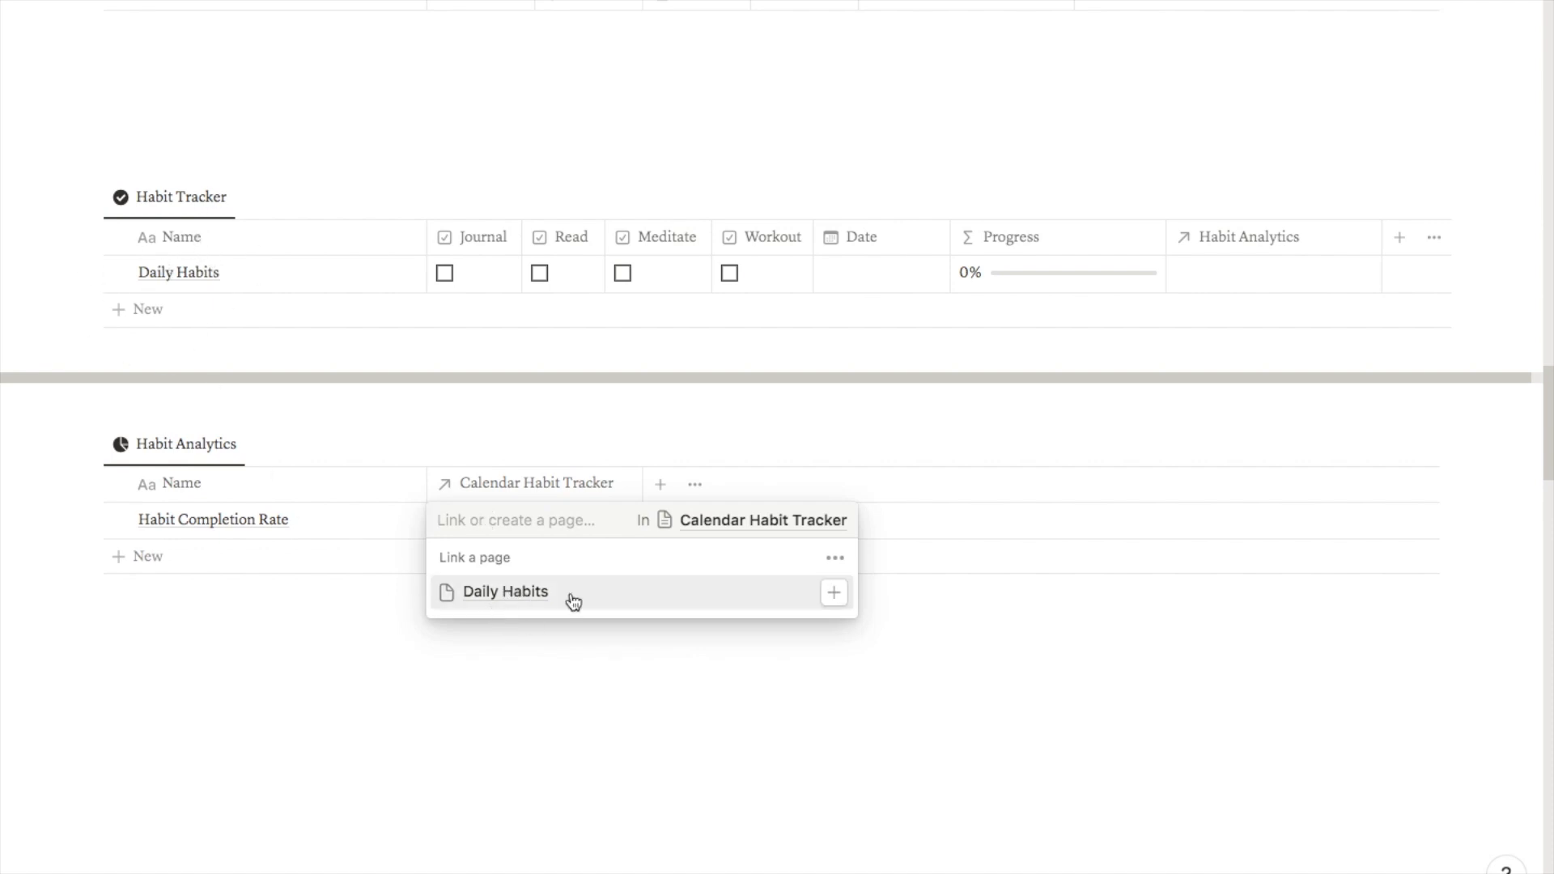
left_click(835, 609)
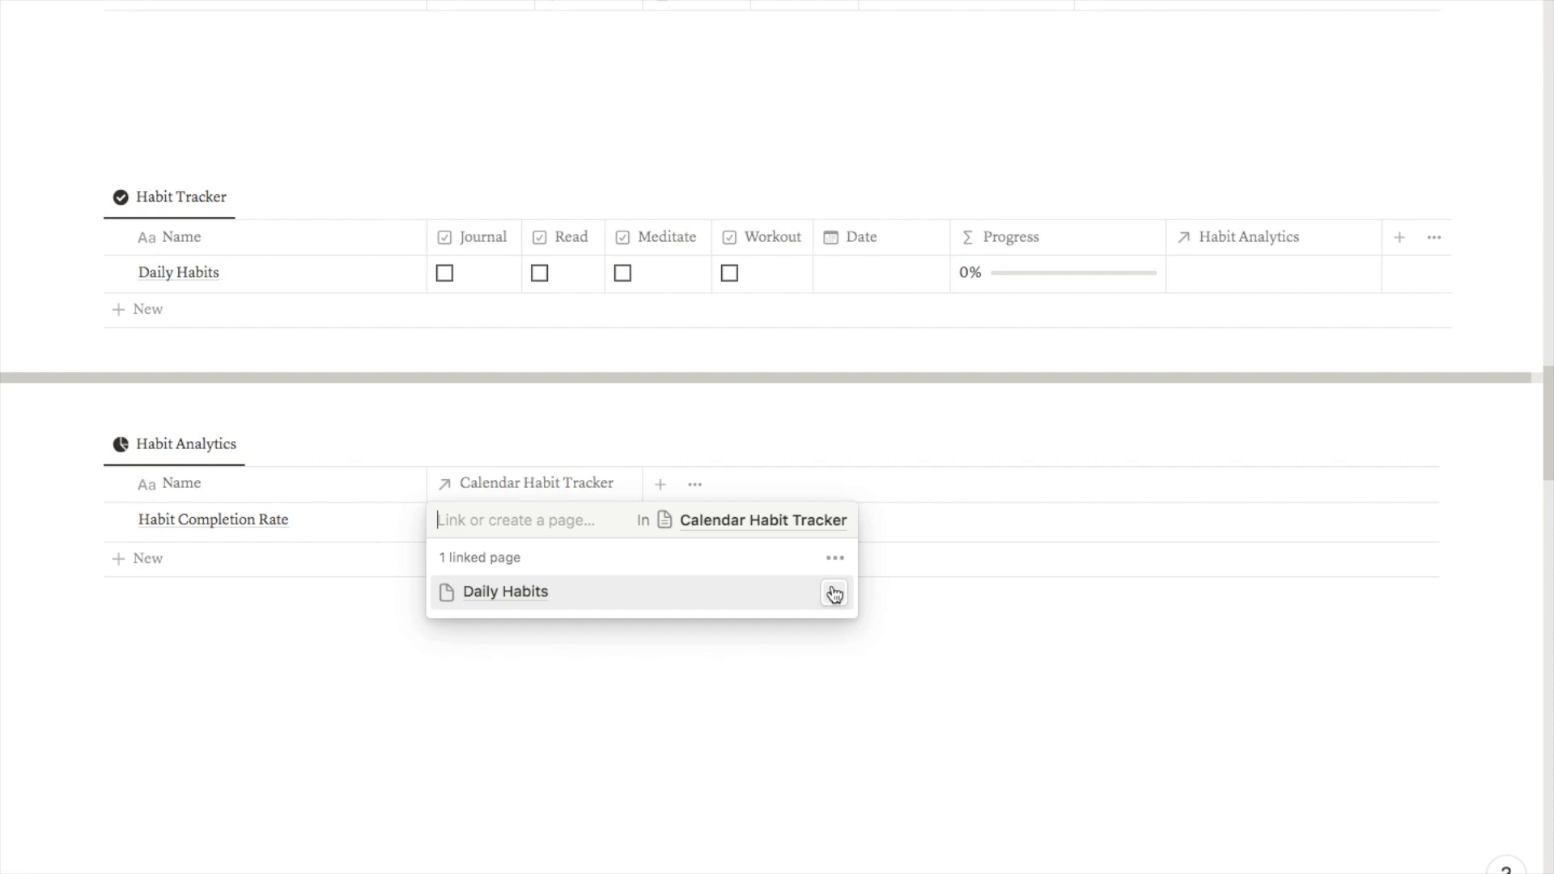
left_click(592, 698)
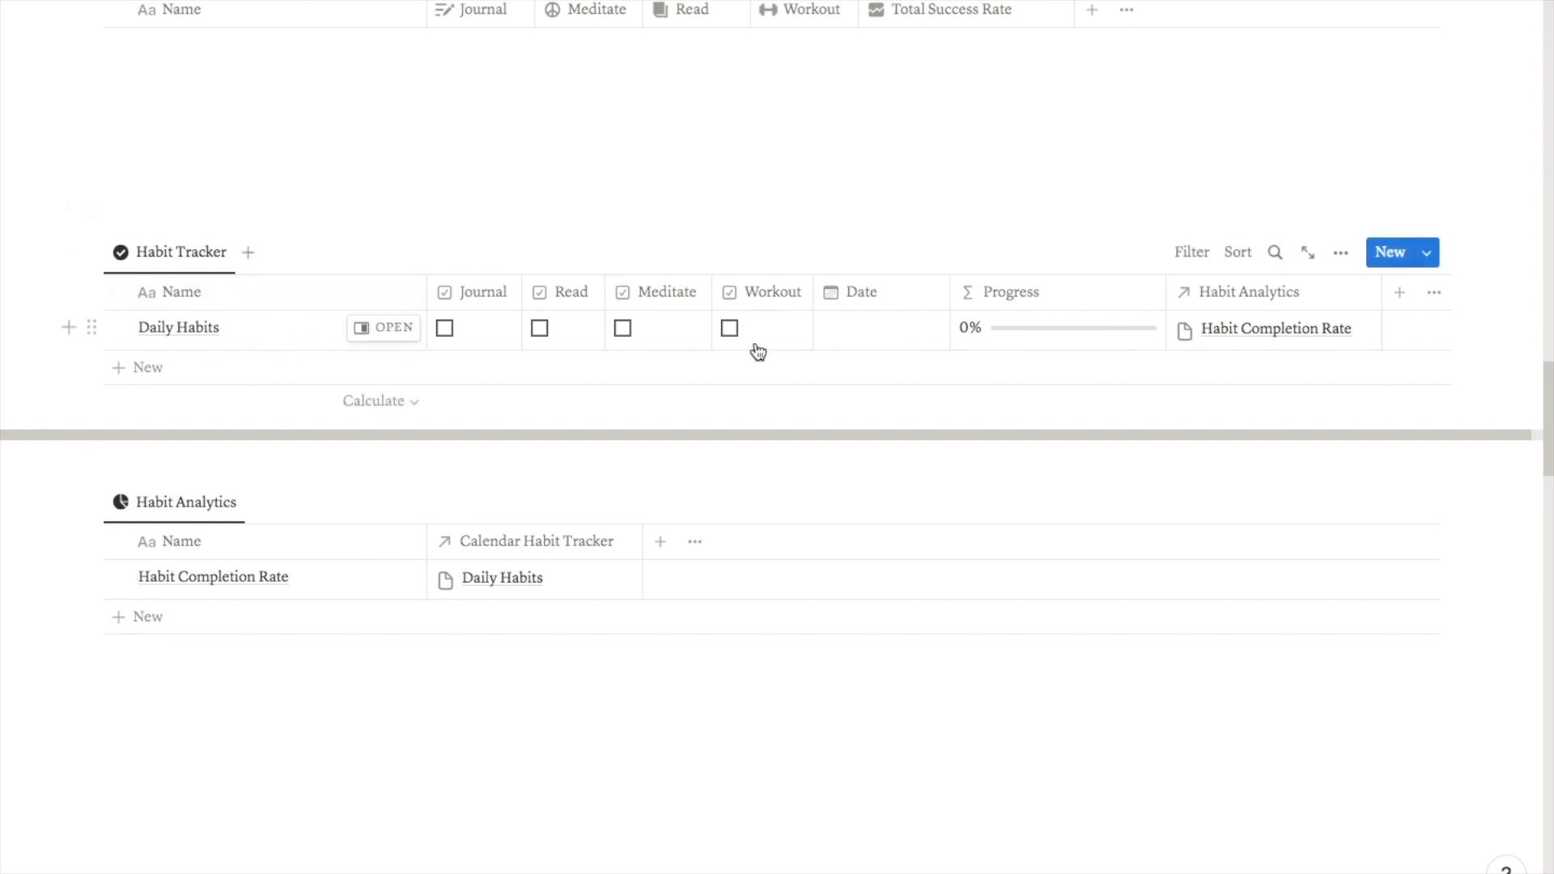
- Set the Date of the Daily Habits entry in the Habit Tracker to August 6, 2023
left_click(900, 347)
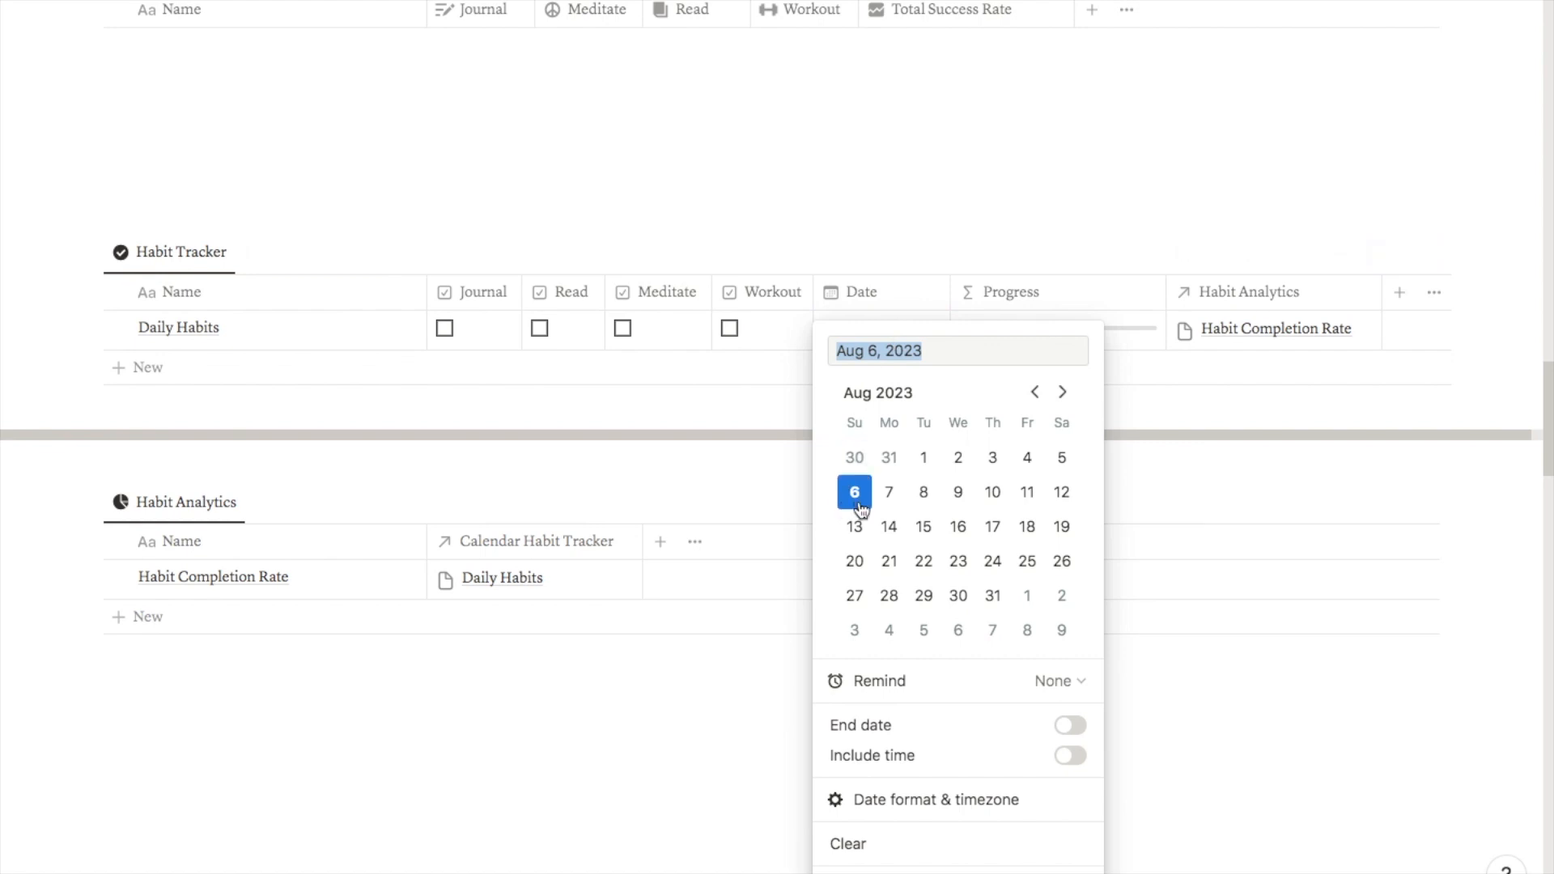
left_click(857, 502)
key("Escape")
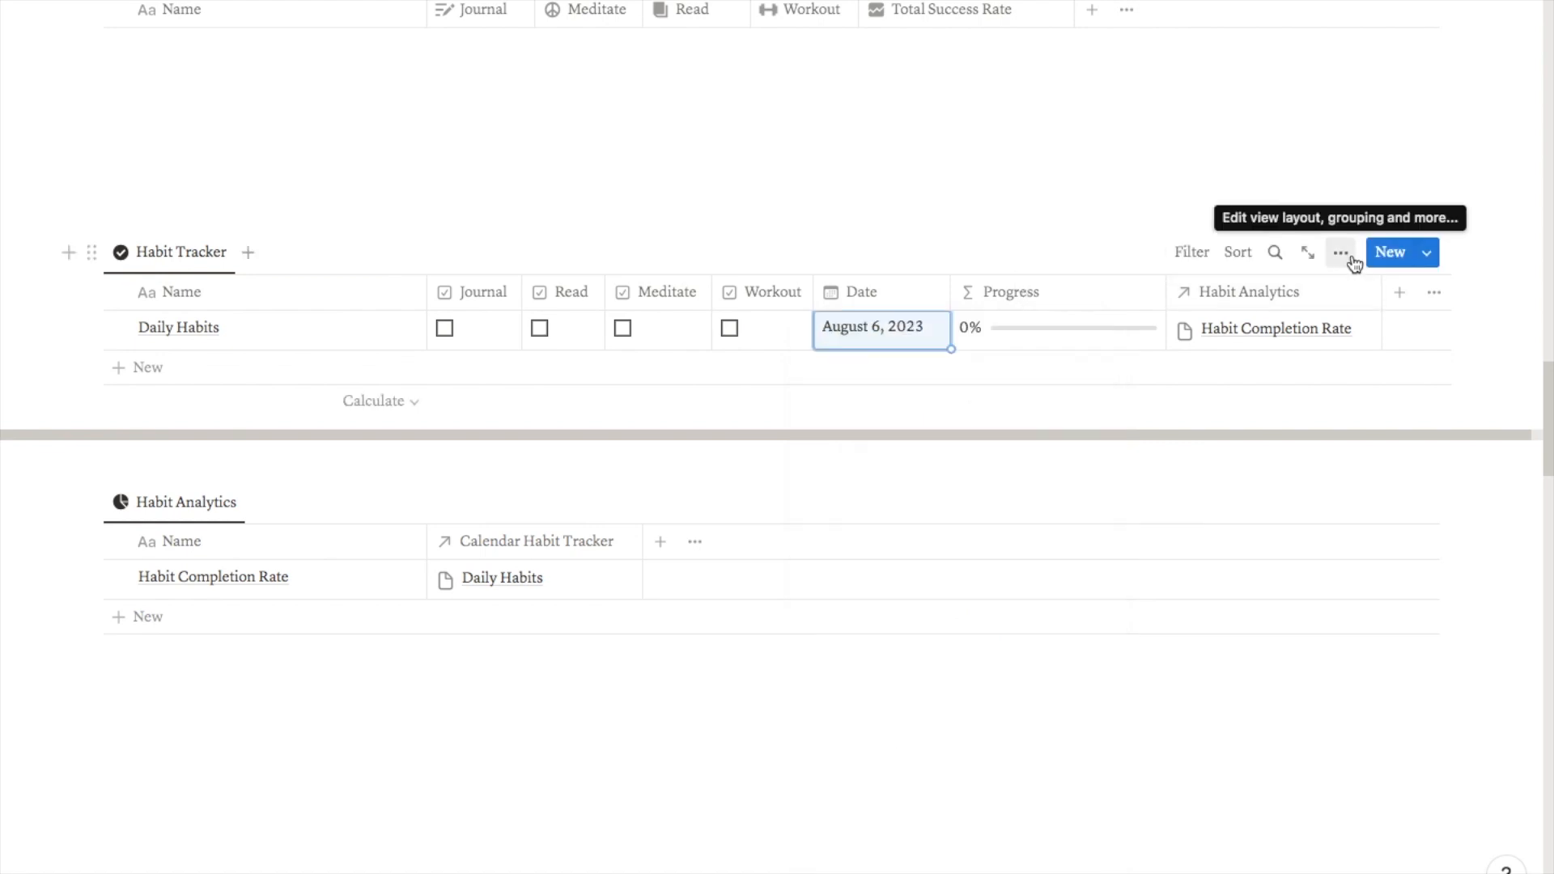
- Change the Habit Tracker view's layout to Calendar and show the calendar as Week
left_click(1341, 254)
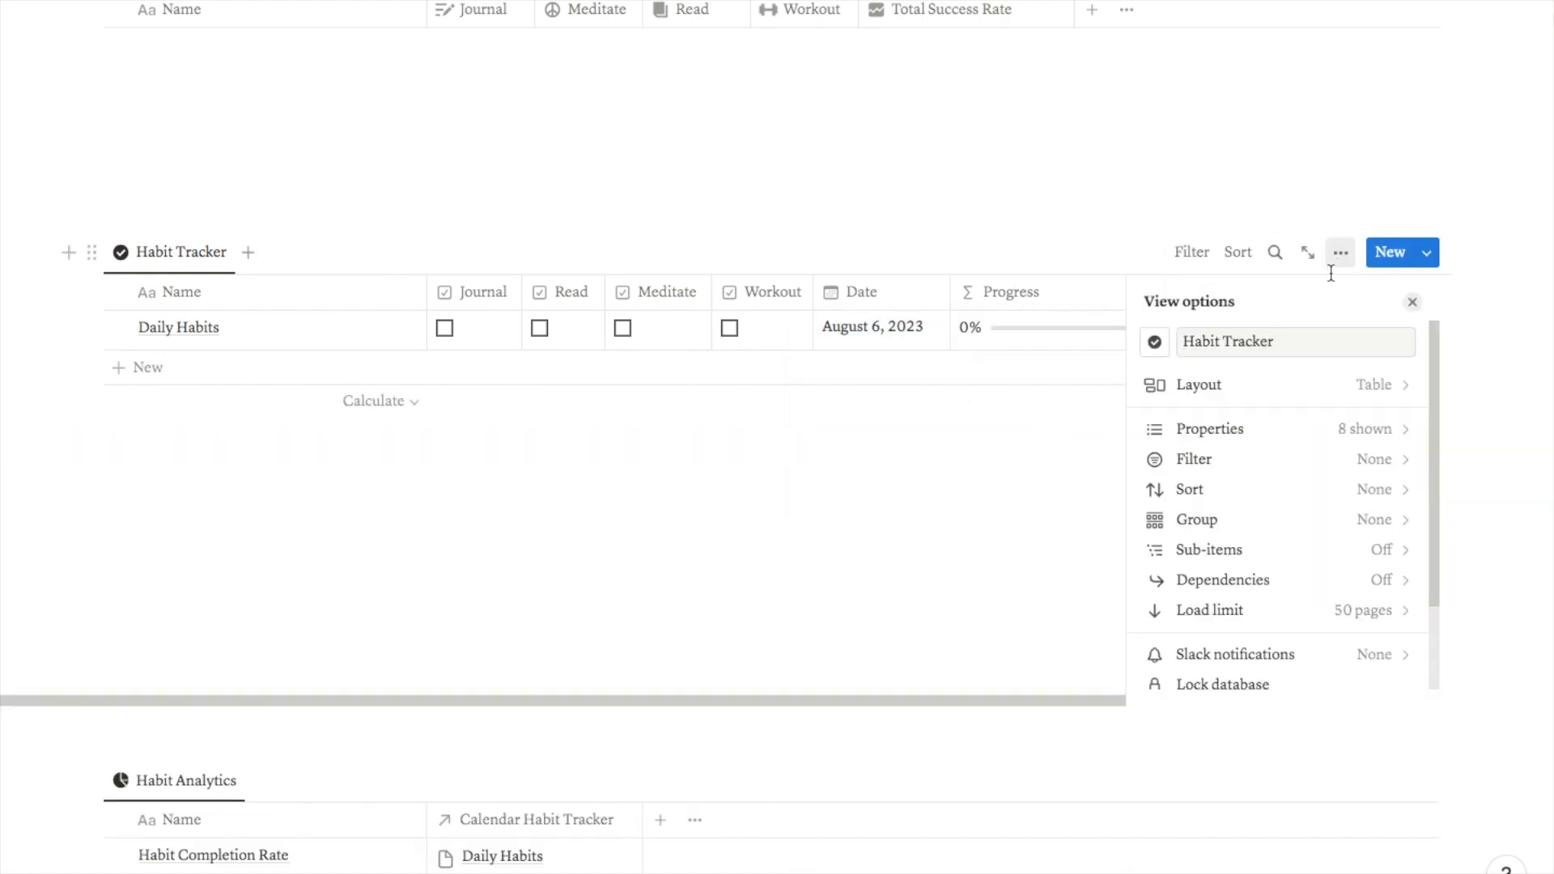
left_click(1211, 387)
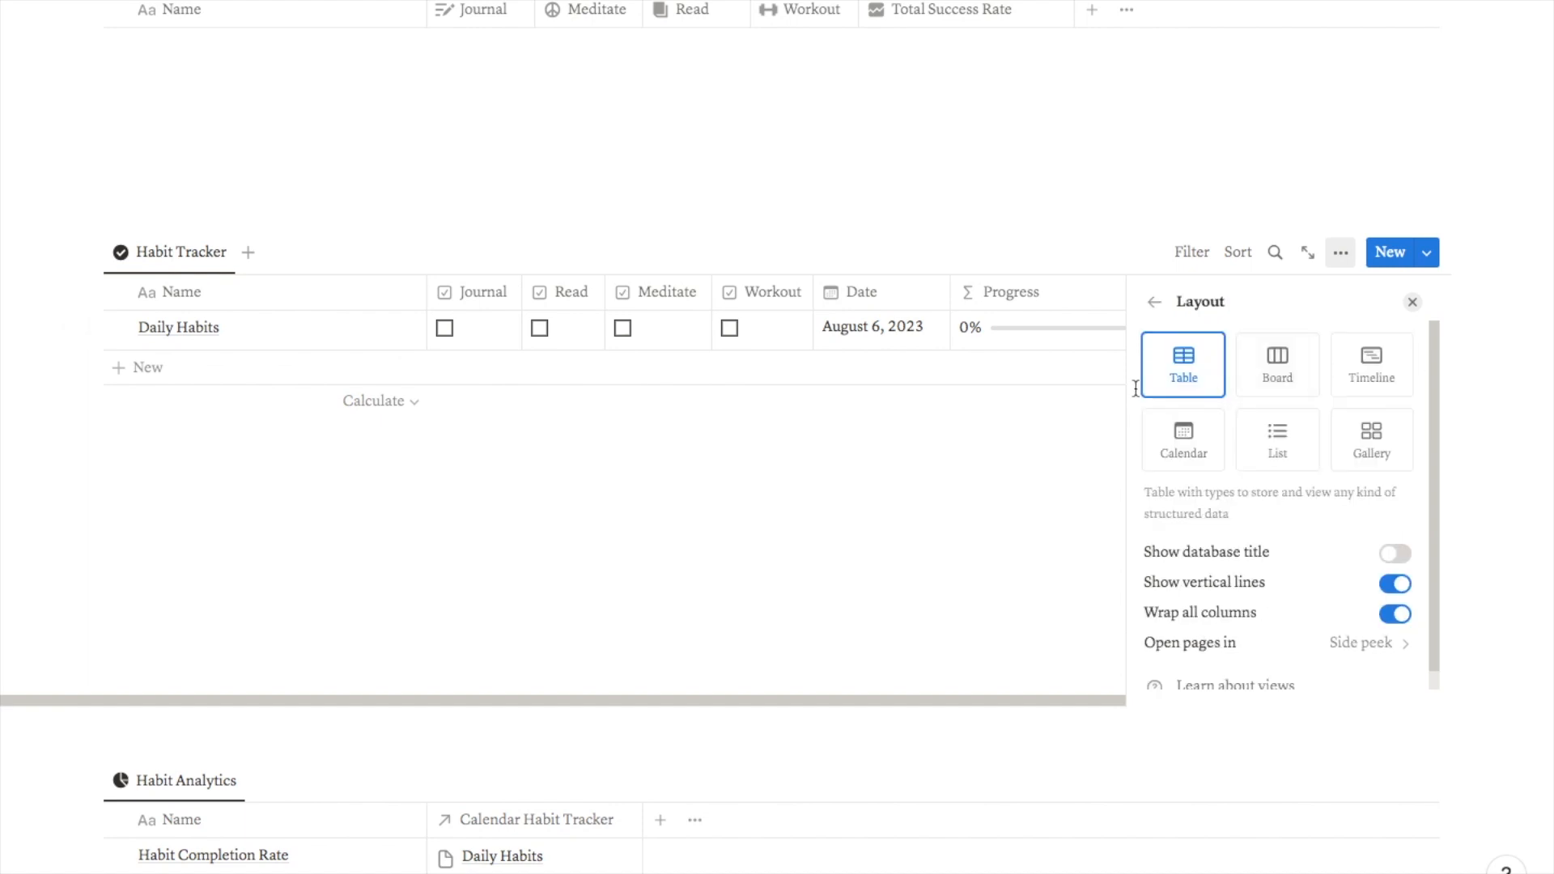
left_click(1192, 452)
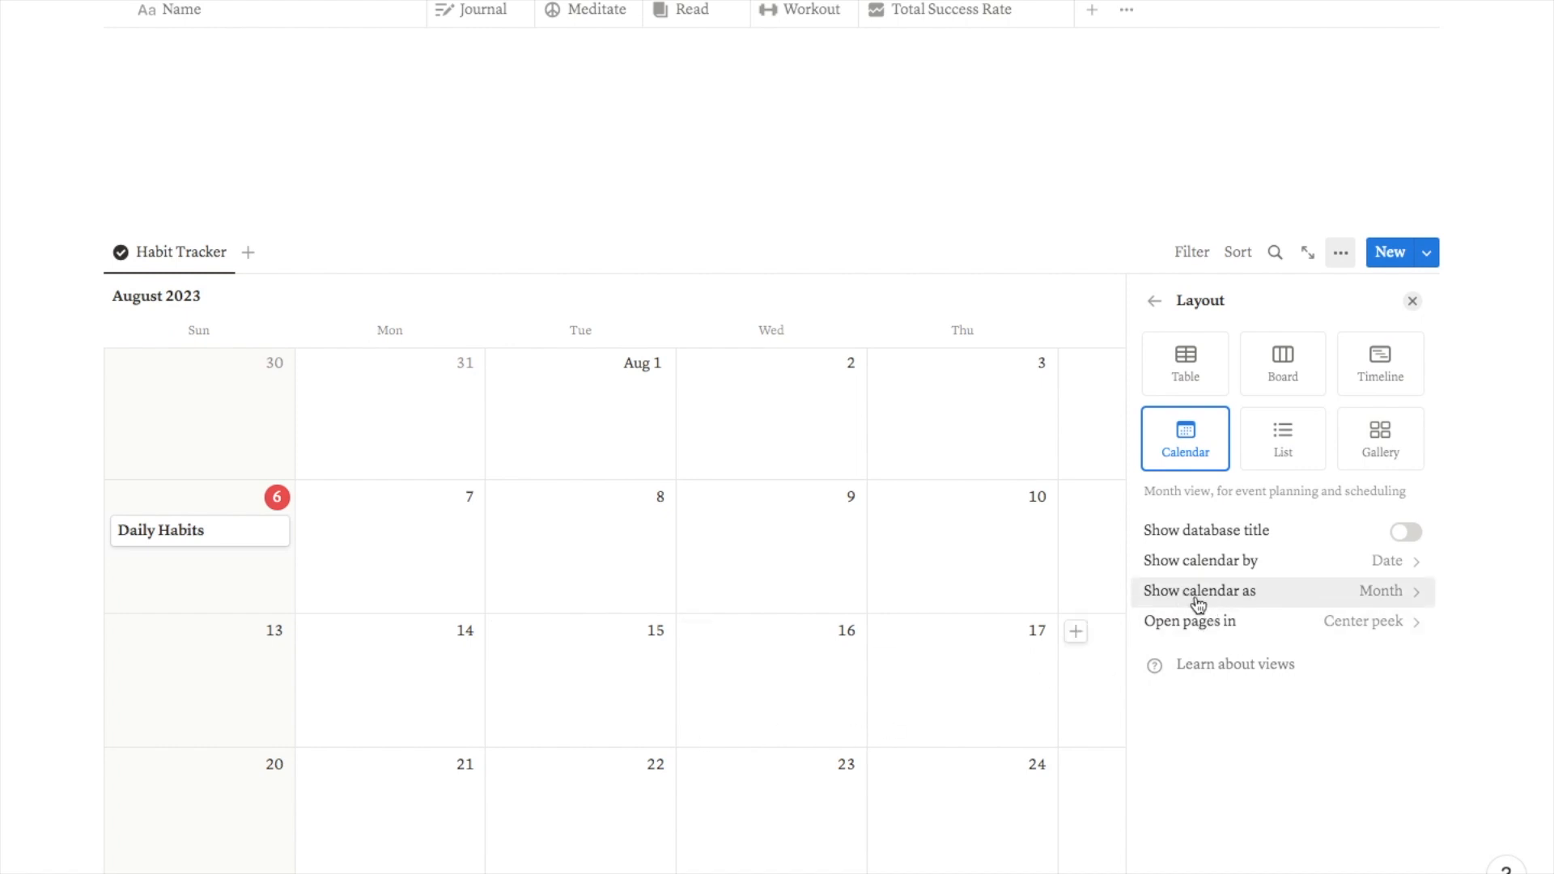
left_click(1395, 593)
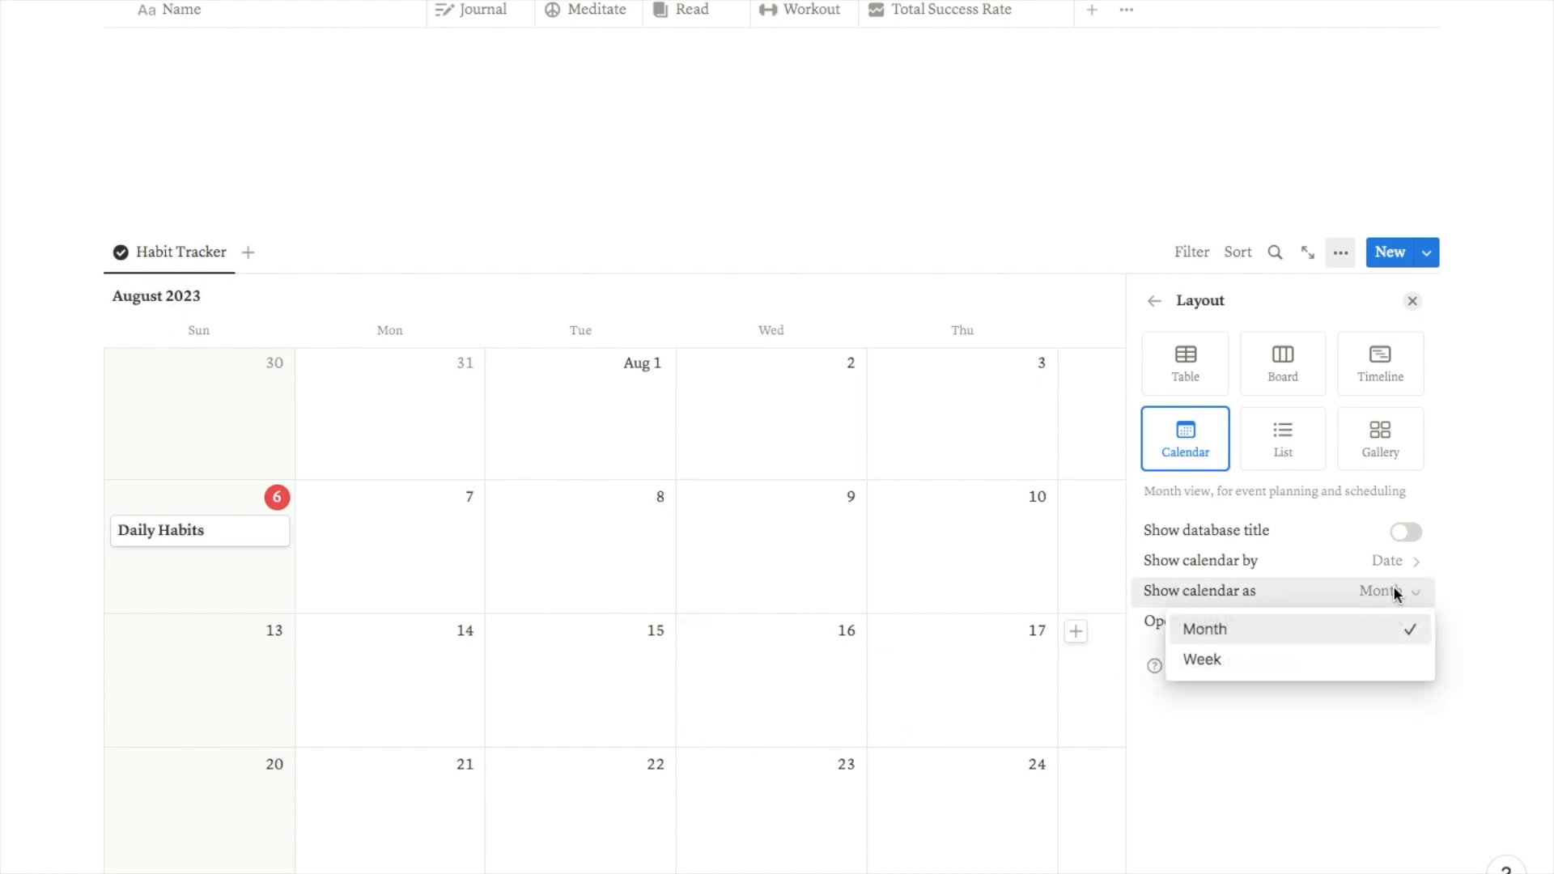
left_click(1219, 661)
left_click(1509, 560)
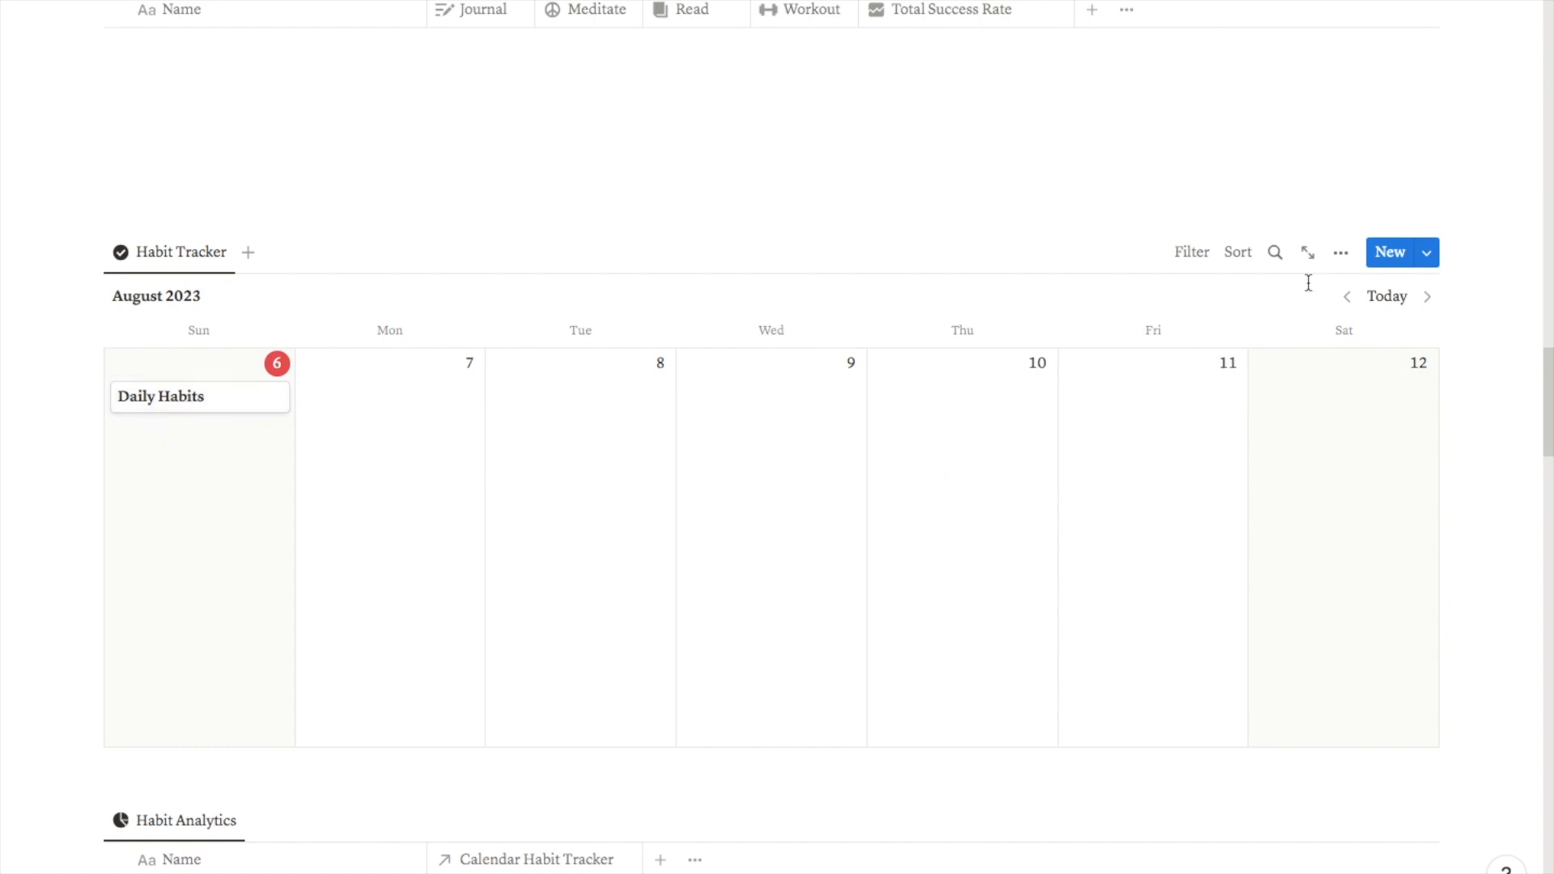
- Show the Workout, Read, Meditate, Journal and Progress properties on the Habit Tracker calendar cards
left_click(1341, 257)
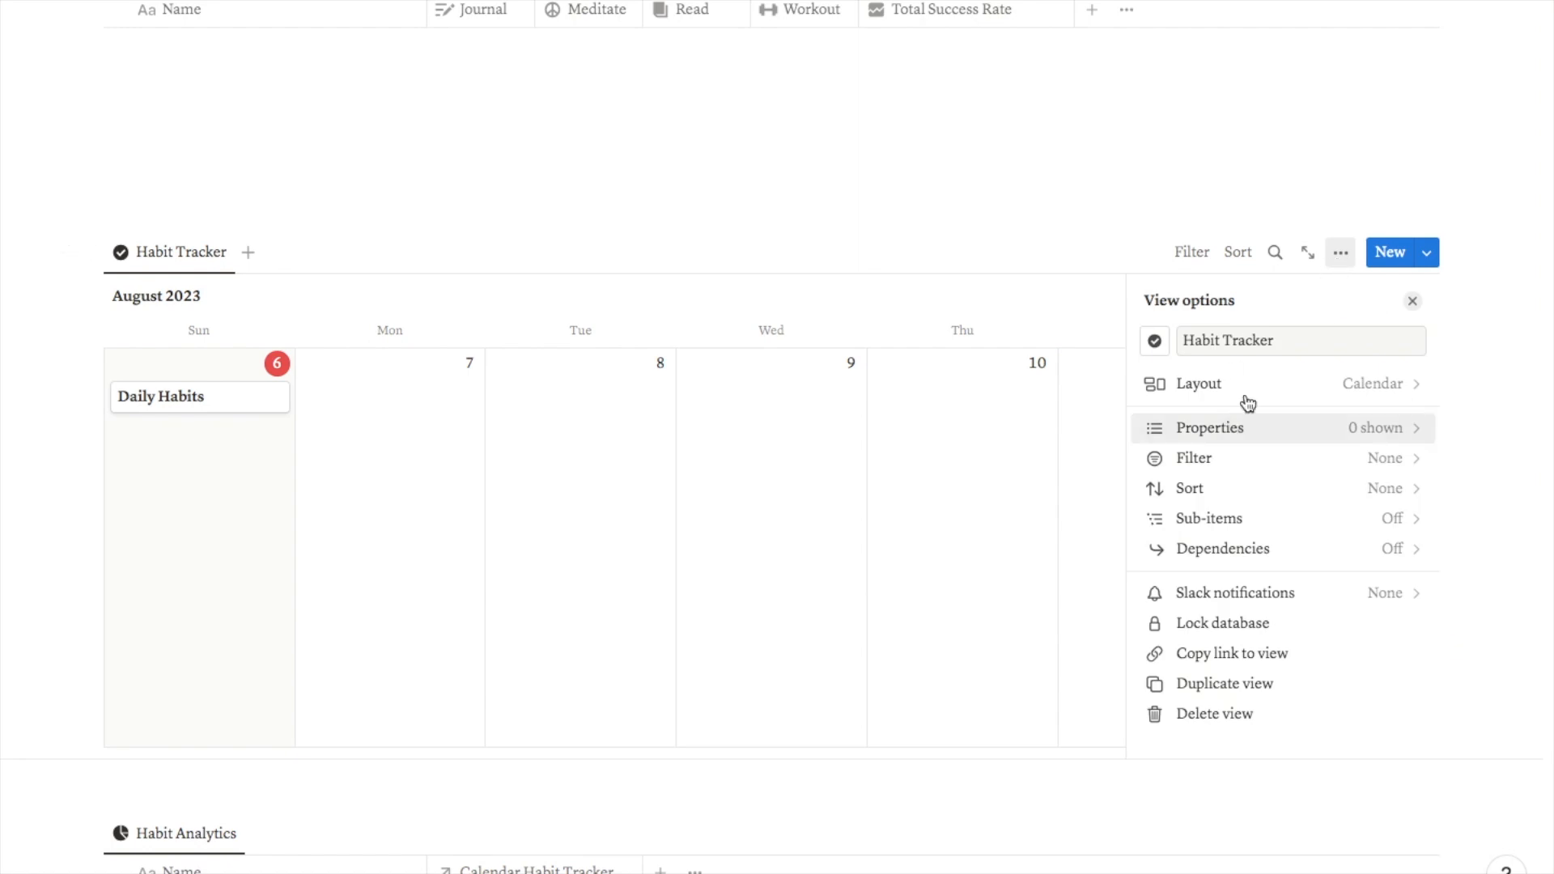
left_click(1219, 436)
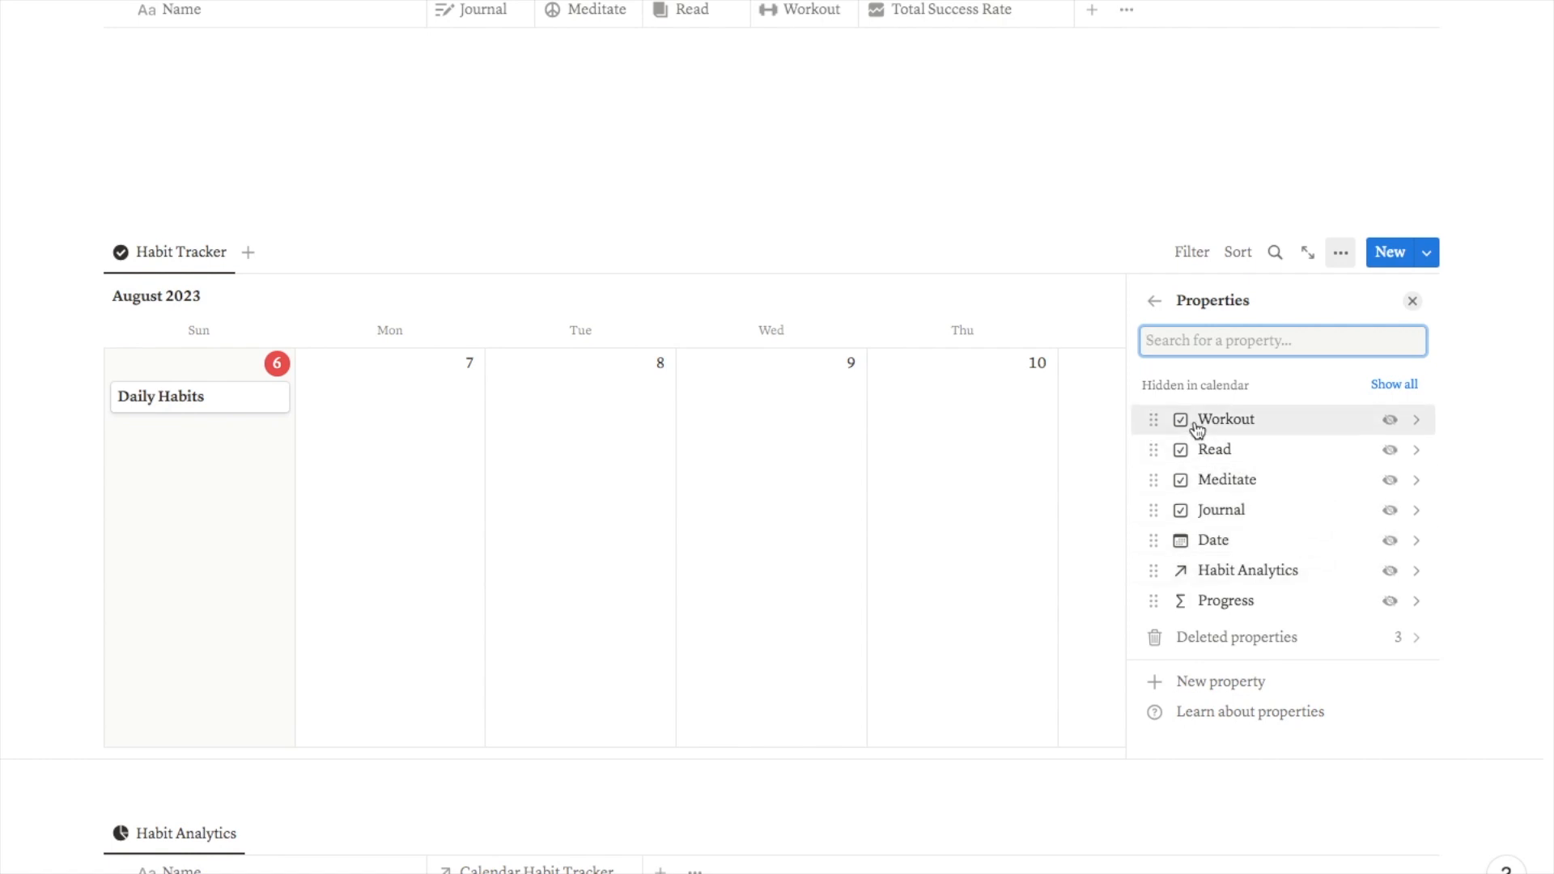
left_click(1390, 421)
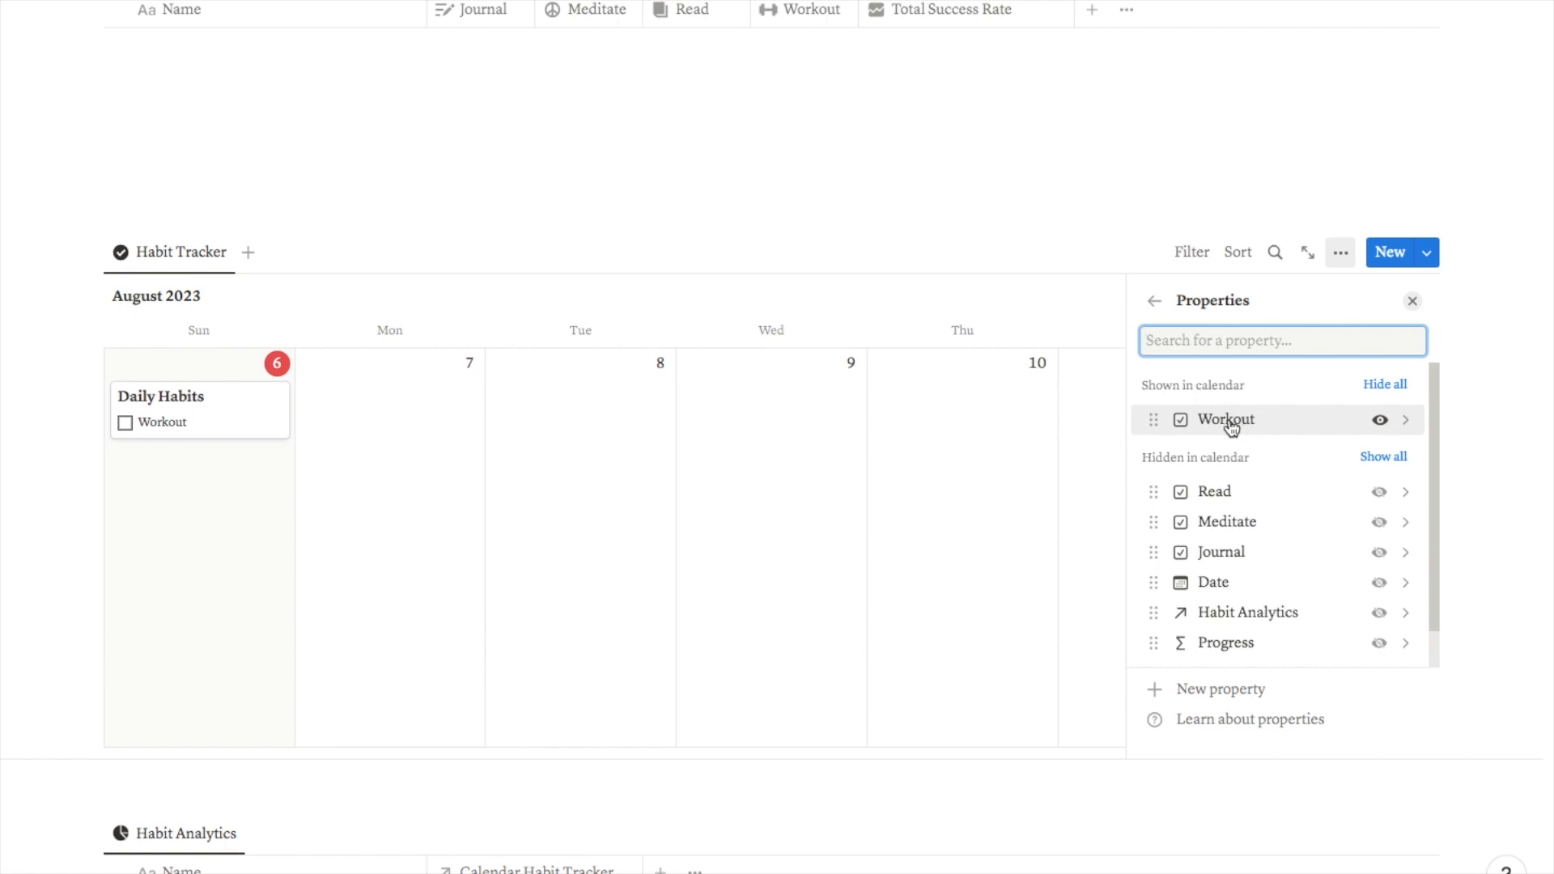
left_click(1378, 493)
left_click(1379, 522)
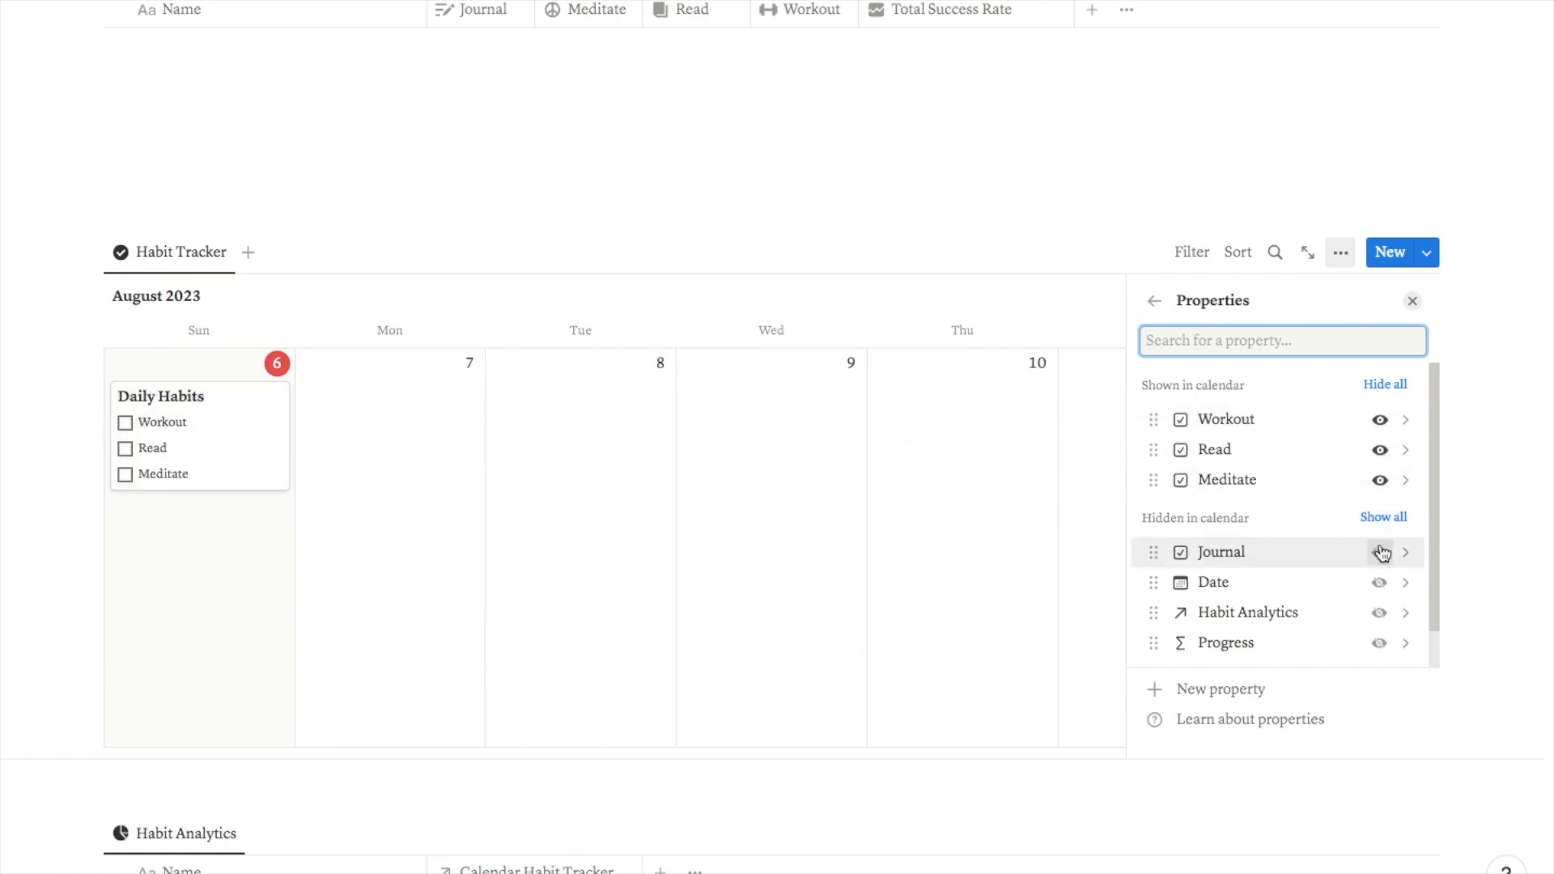
left_click(1382, 554)
scroll(1287, 567, "down", 1)
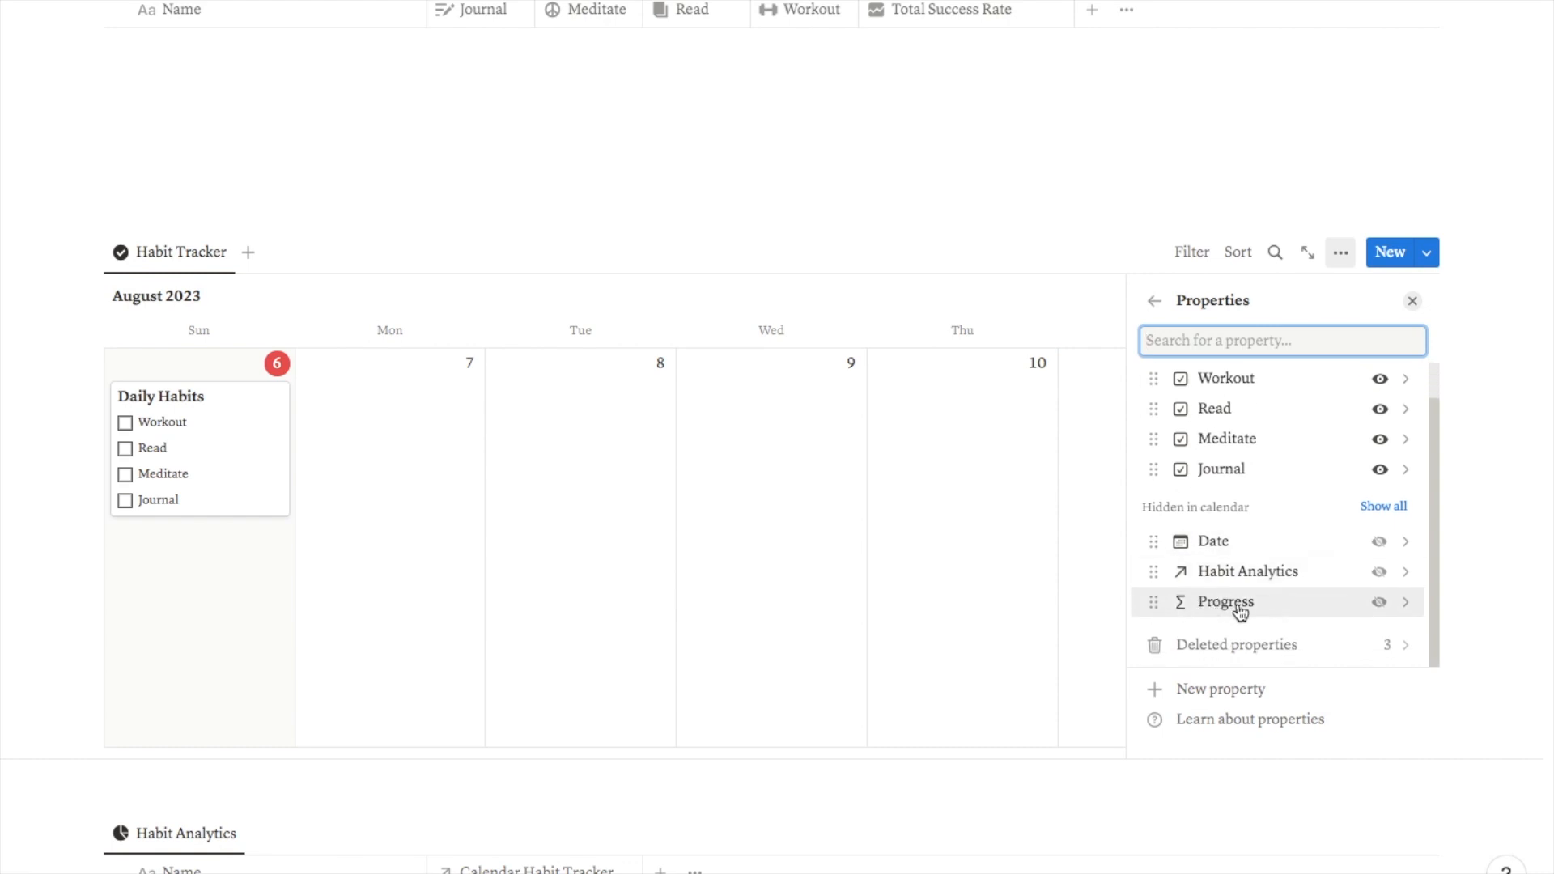
left_click(1379, 604)
key("Escape")
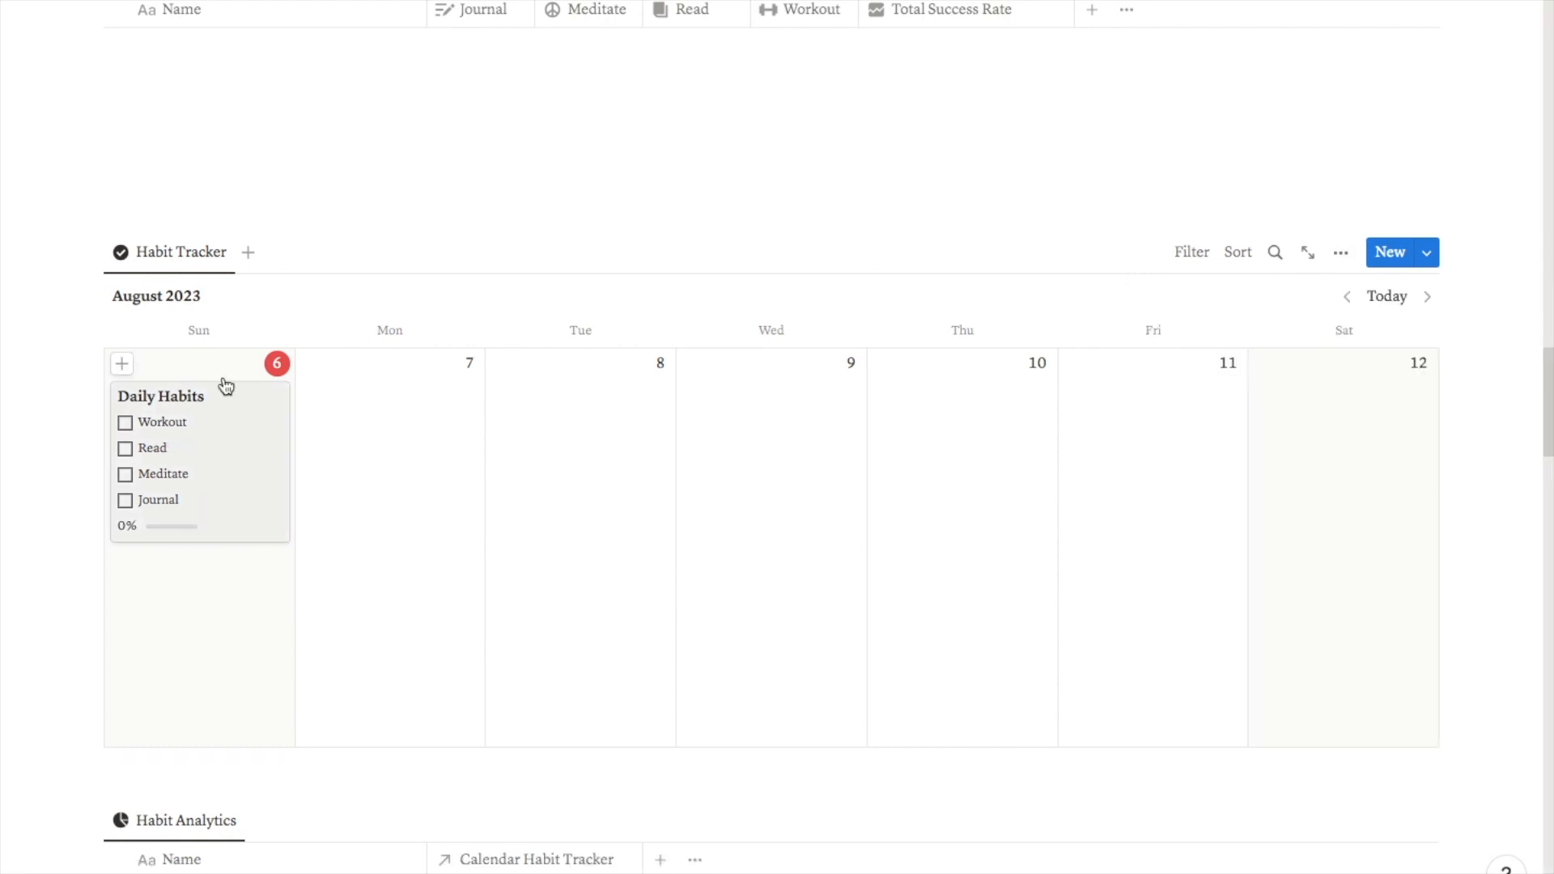
- Test the progress bar on the August 6 Daily Habits card by toggling Read, Meditate and Journal
left_click(125, 448)
left_click(126, 474)
left_click(126, 501)
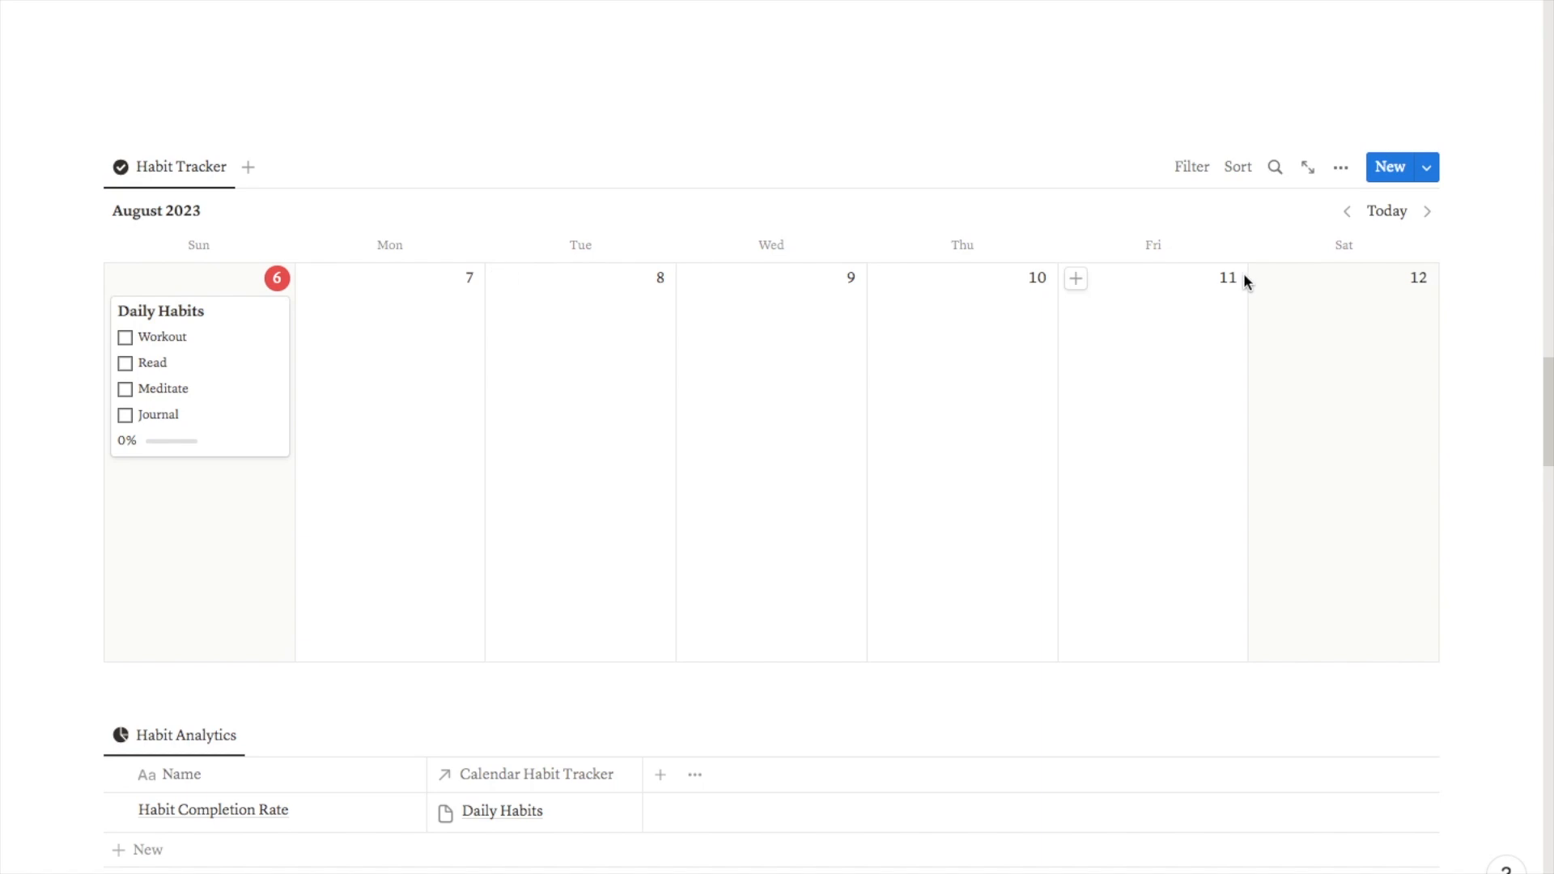
- Create a Calendar Habit Tracker template named Daily Habits with its Habit Analytics relation linked to Habit Completion Rate
left_click(1429, 170)
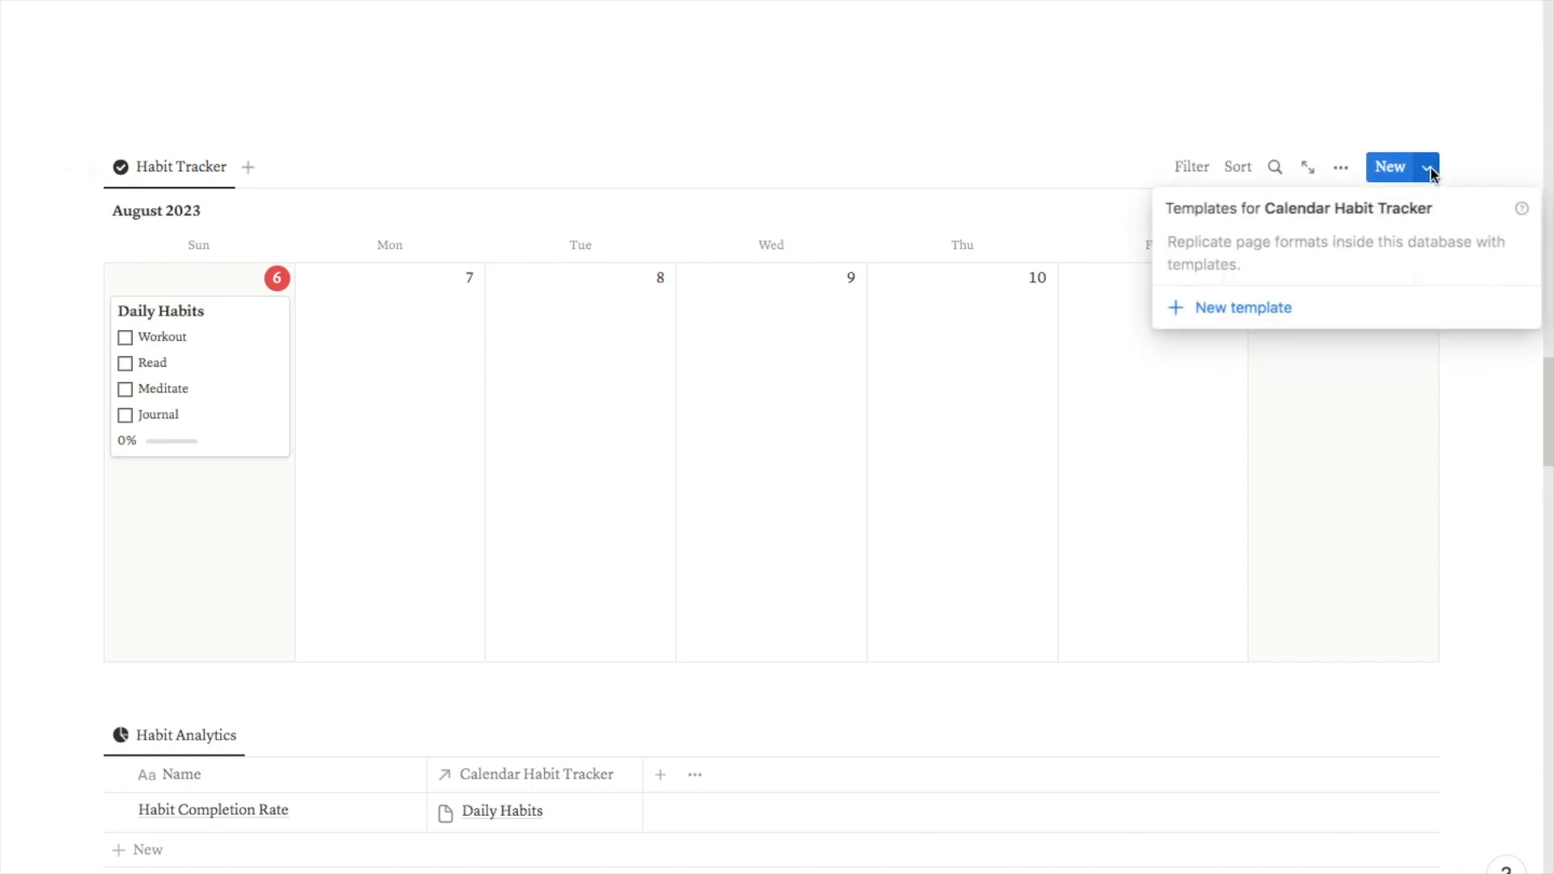
left_click(1247, 312)
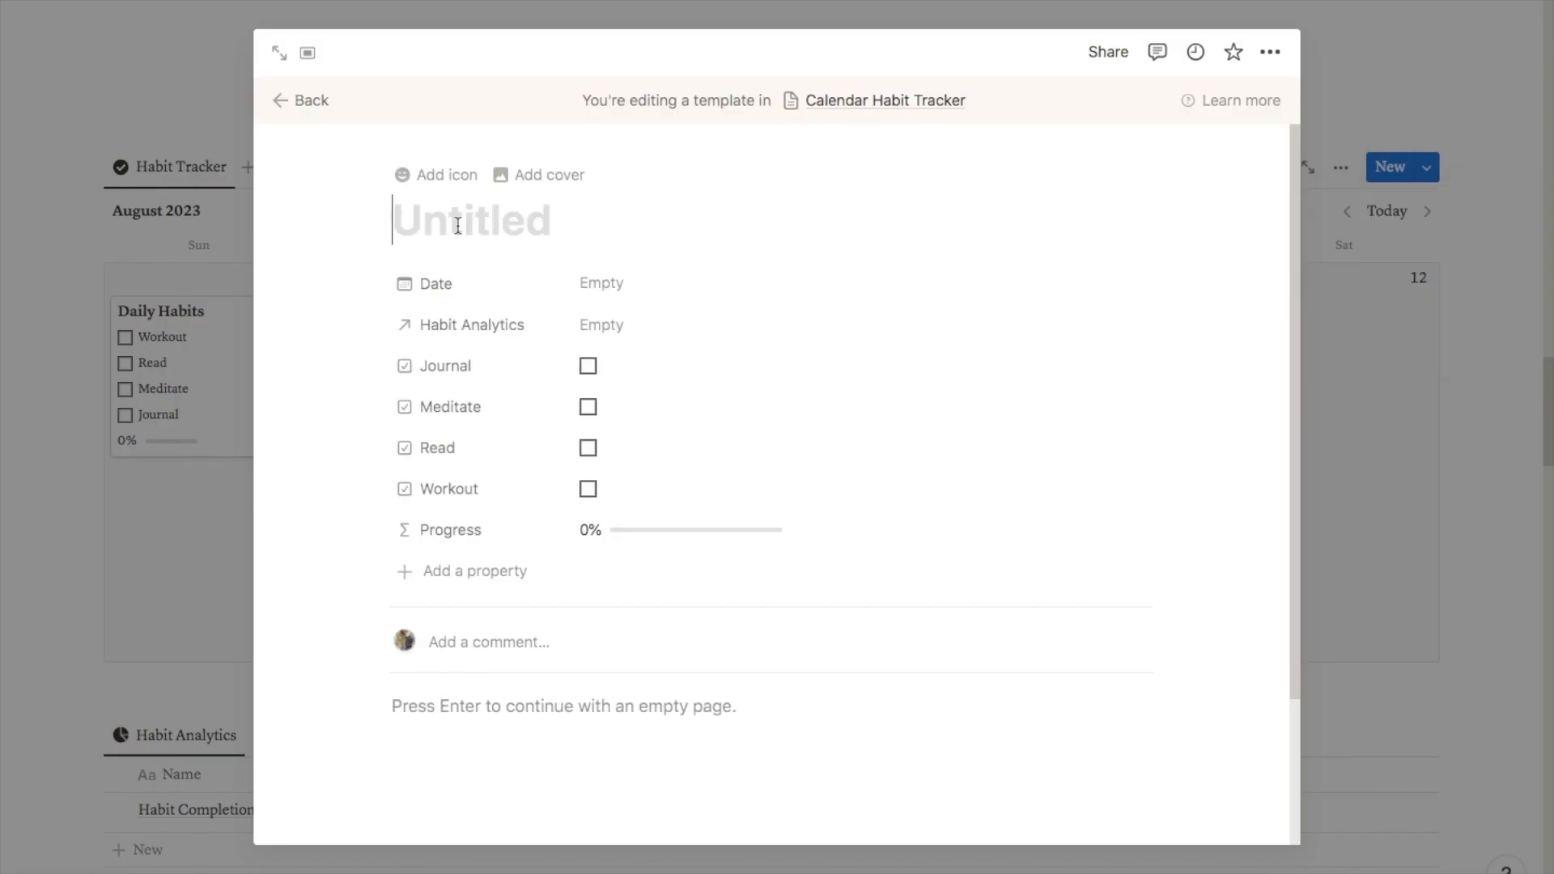
type("Daily Habits")
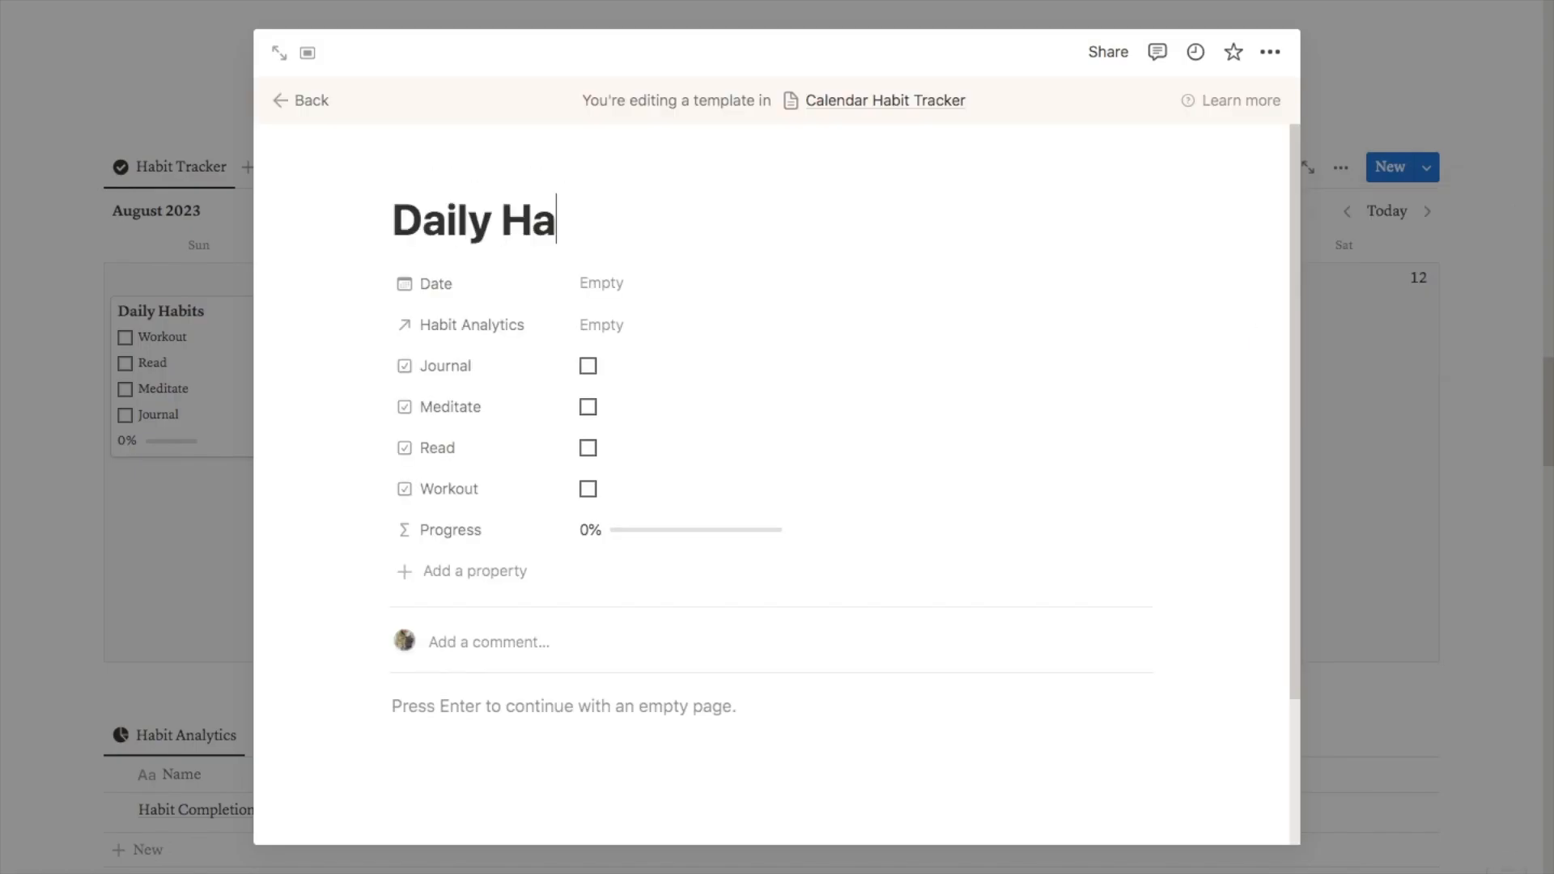
left_click(607, 328)
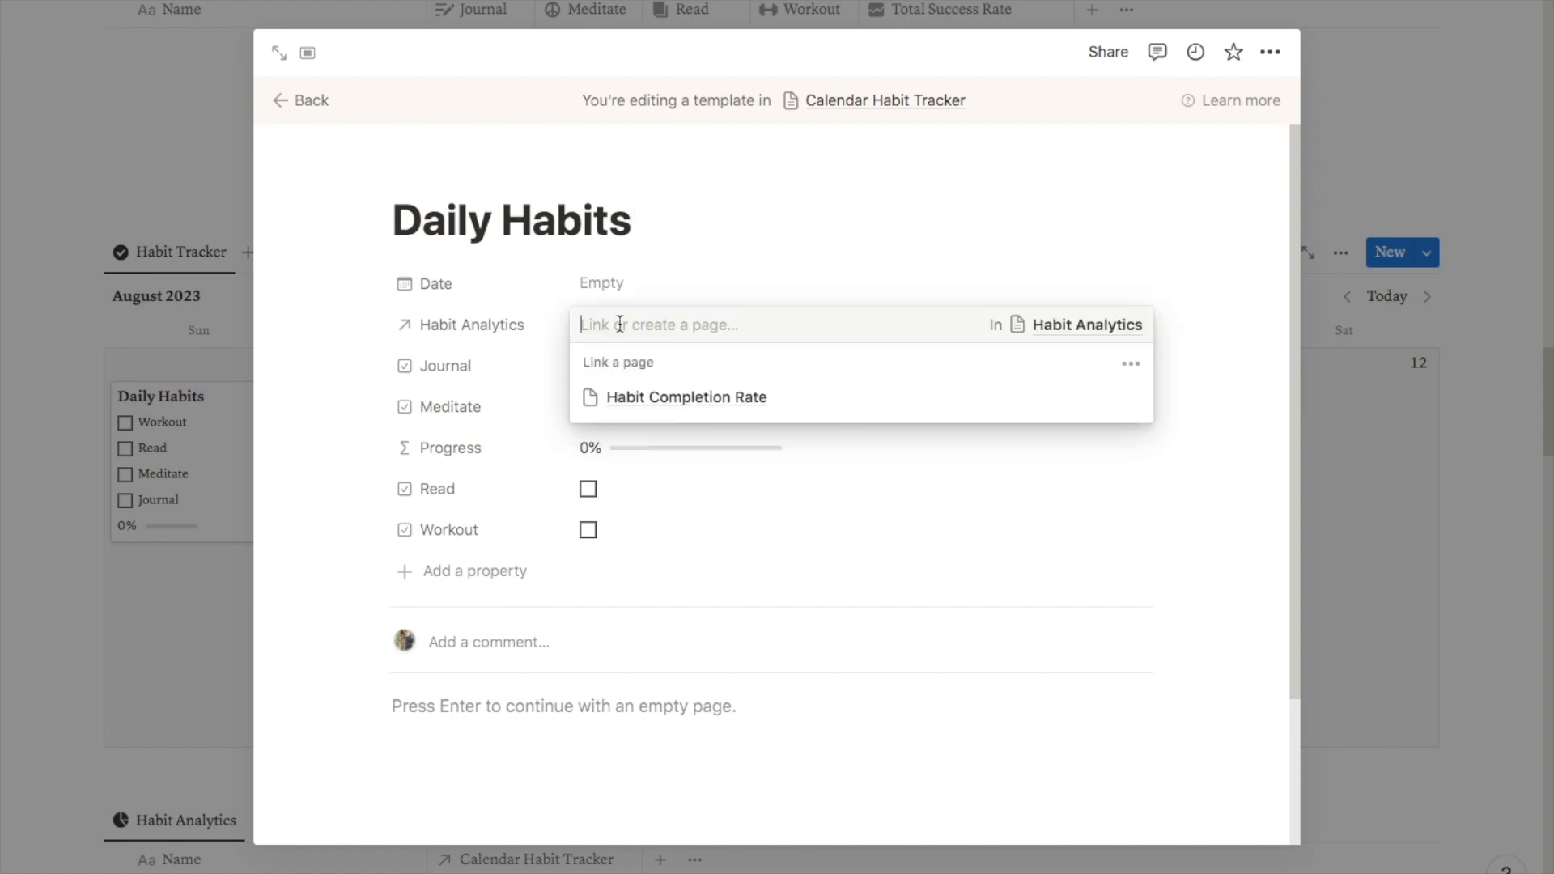
left_click(665, 400)
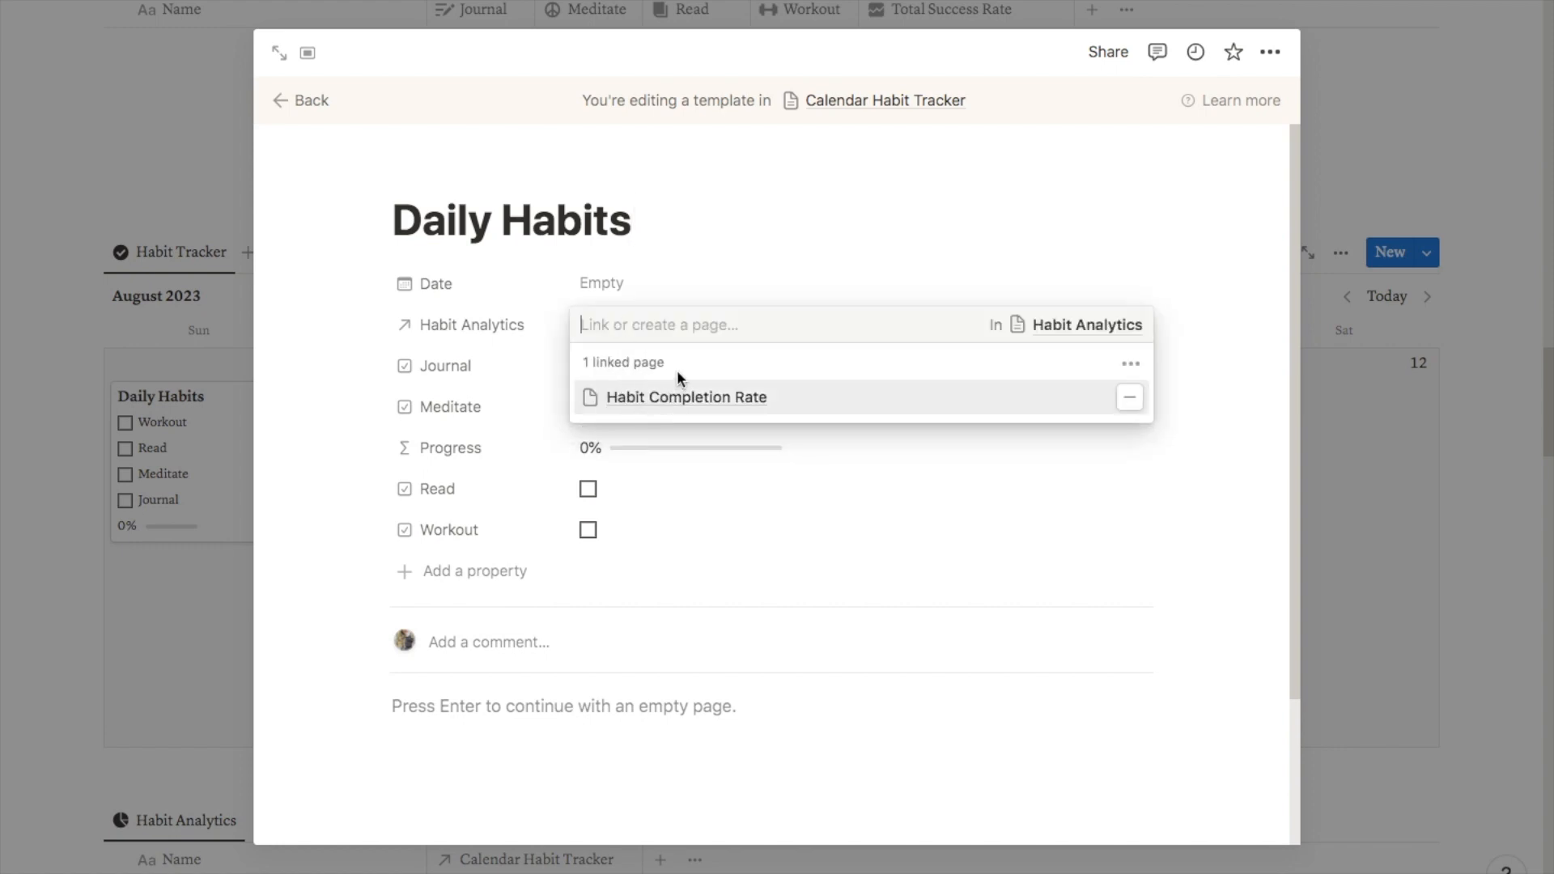
left_click(343, 334)
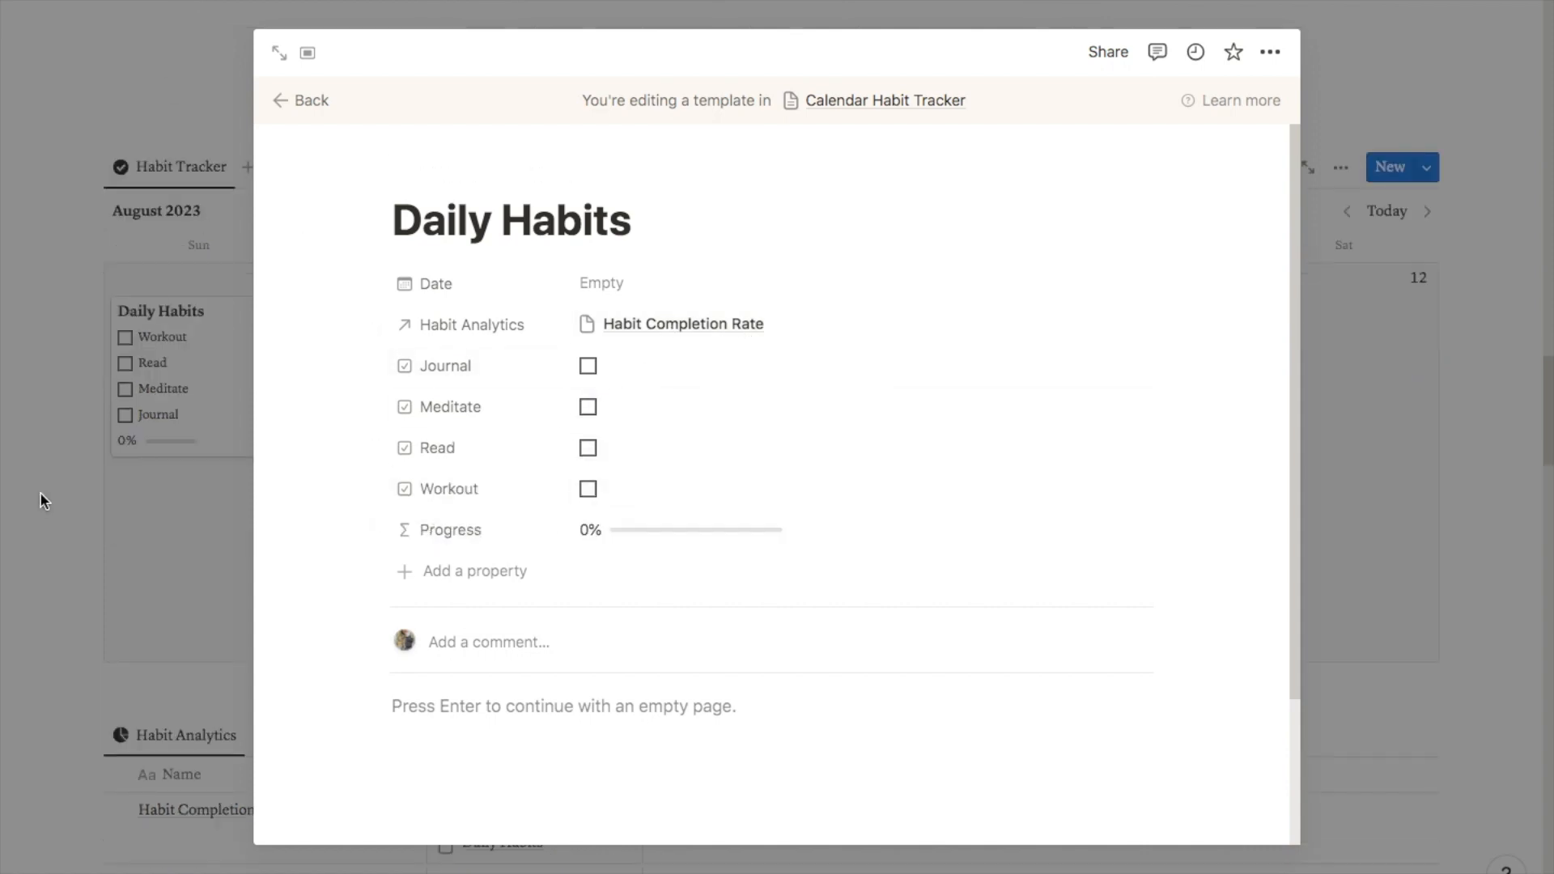
left_click(66, 476)
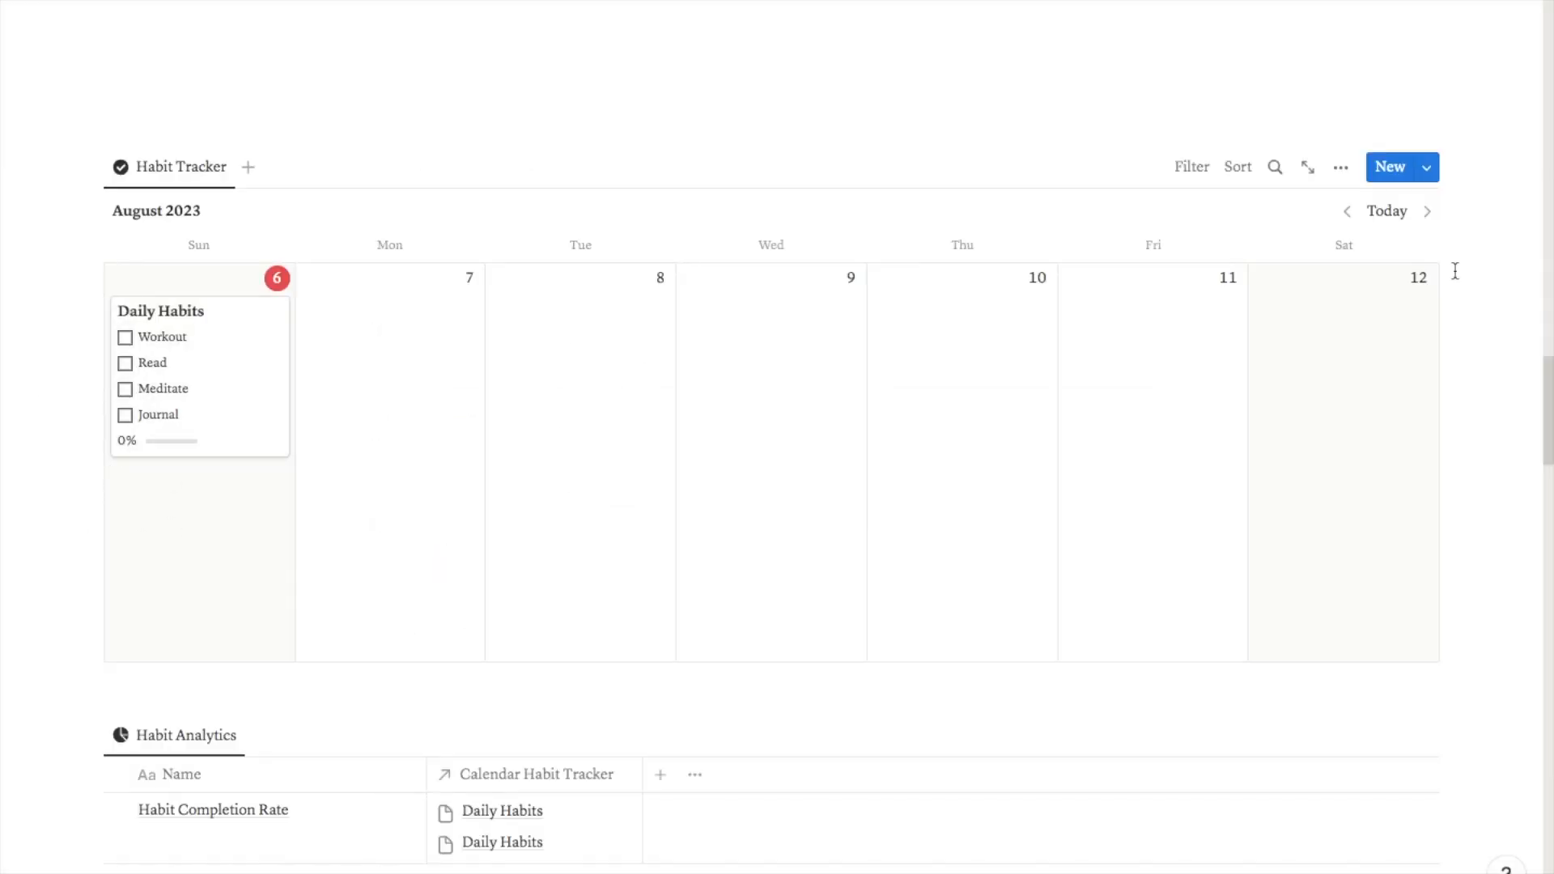
- Set the Daily Habits template as the default for all views in the Calendar Habit Tracker
left_click(1427, 171)
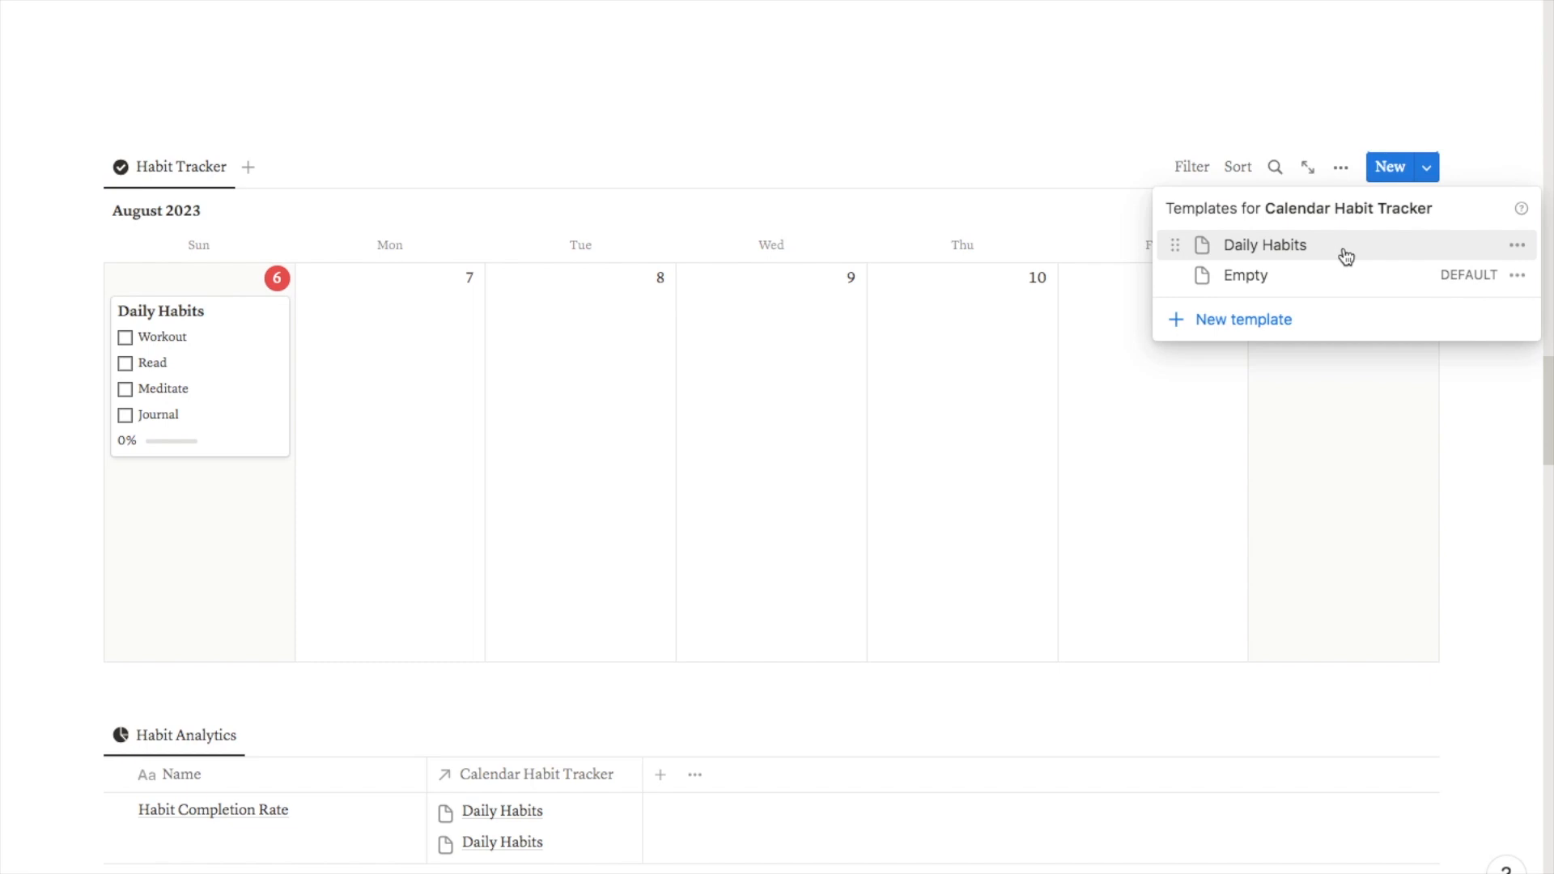
left_click(1517, 246)
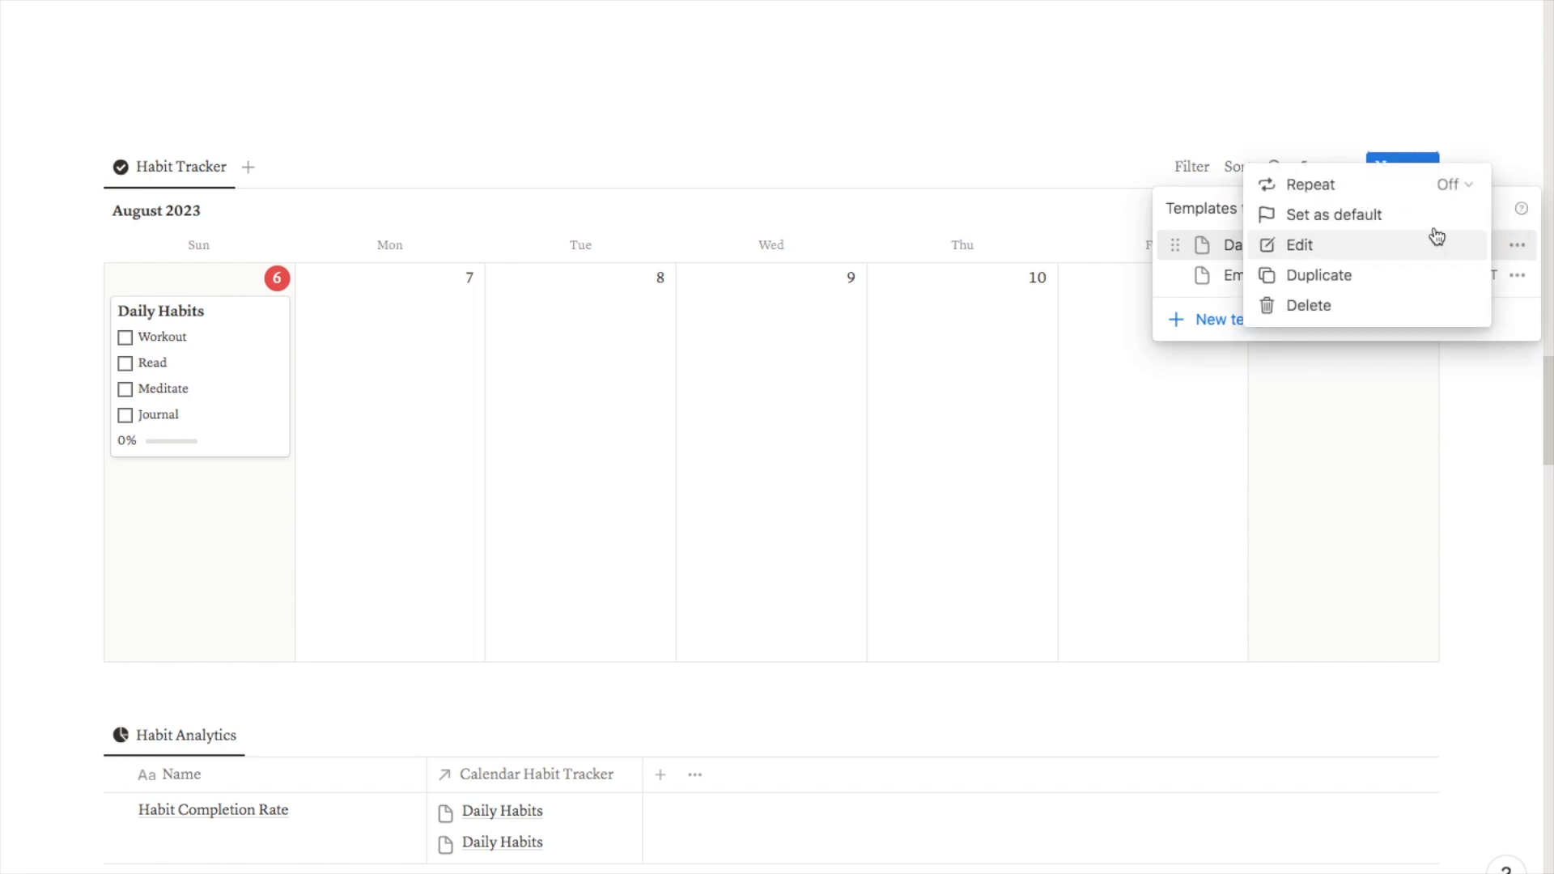
left_click(1383, 219)
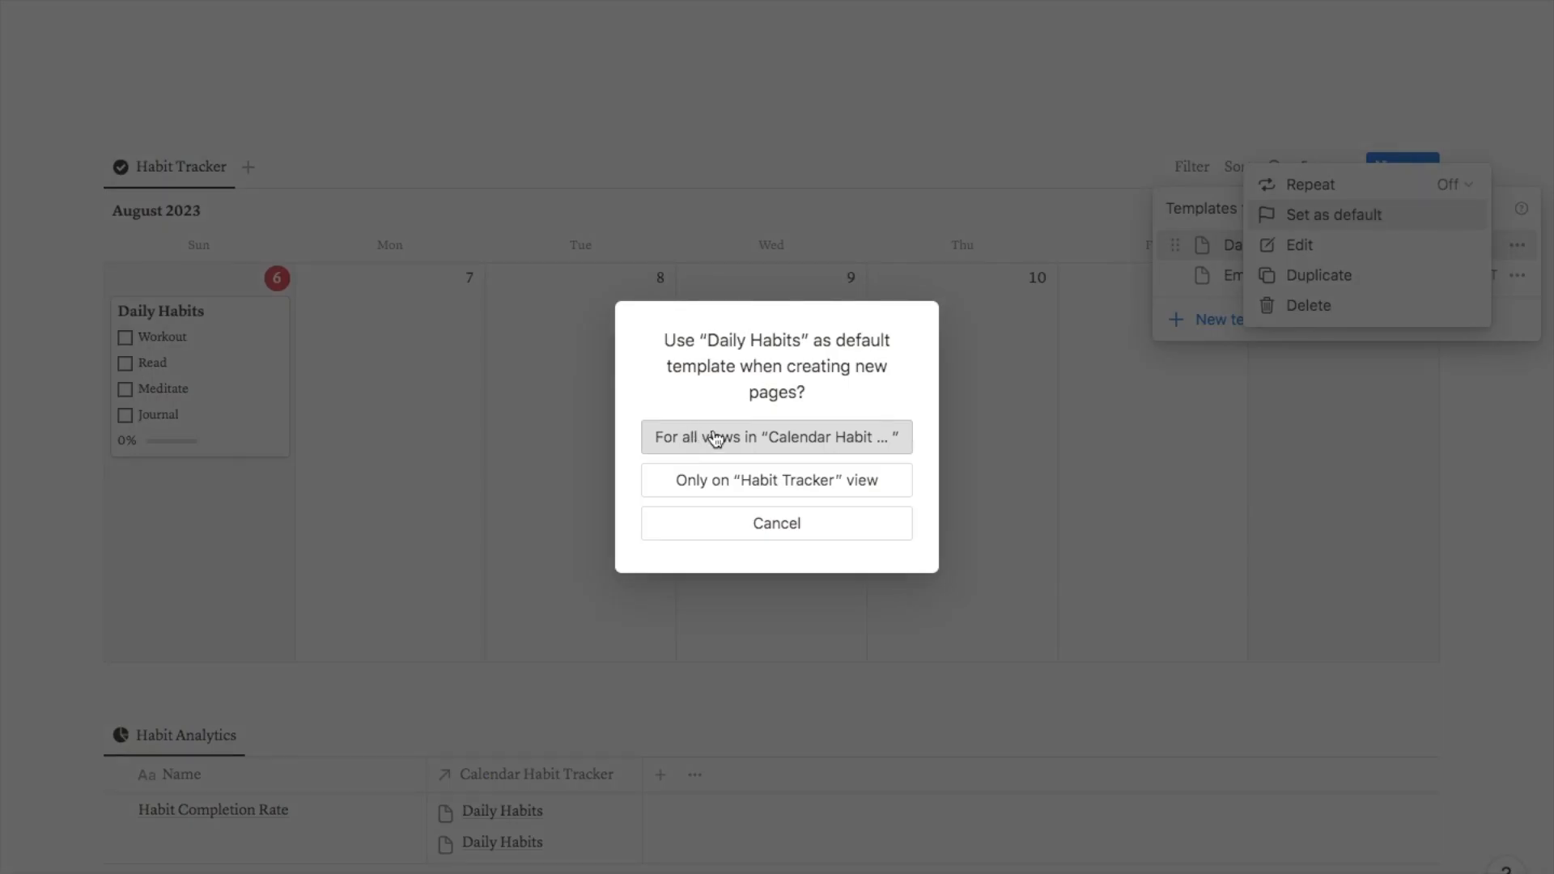
left_click(715, 438)
left_click(715, 434)
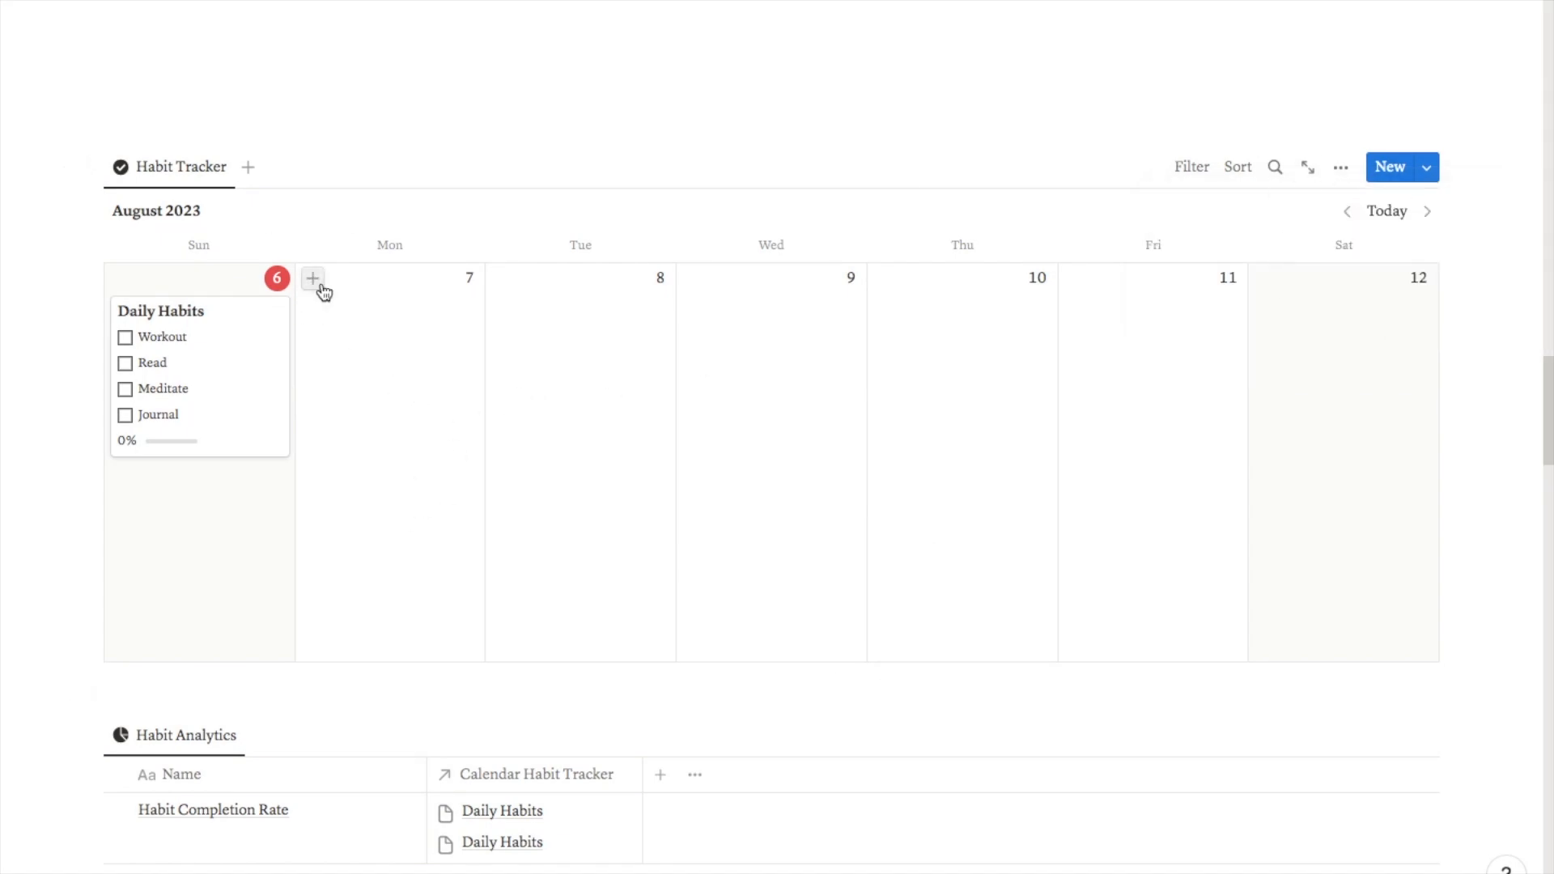
- Add Daily Habits entries from the default template to August 7, 8, 9 and 10 in the Habit Tracker calendar
left_click(322, 285)
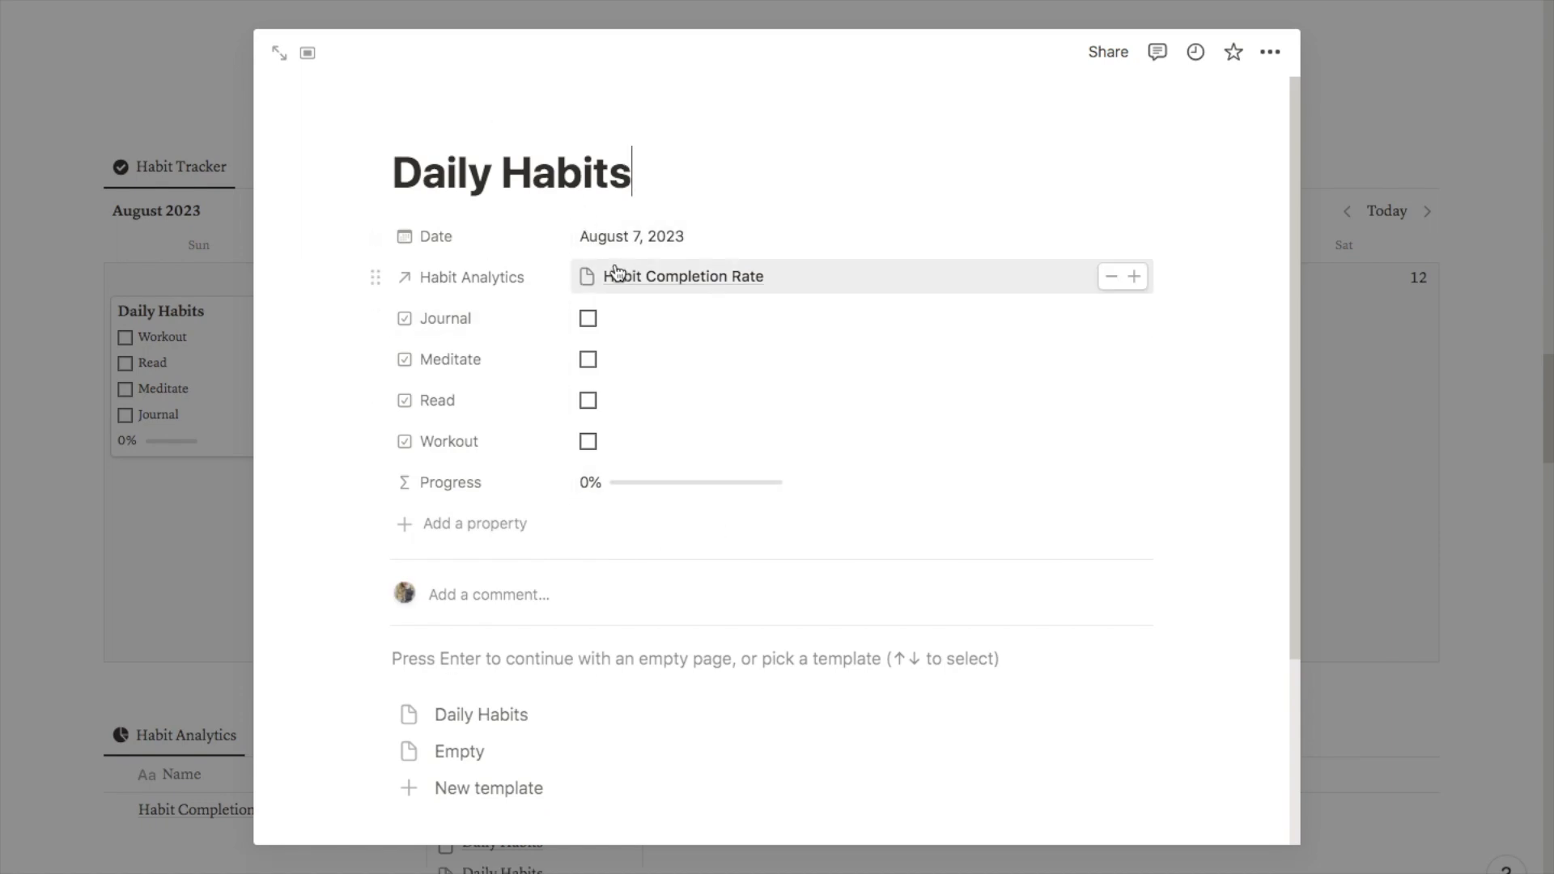
left_click(63, 479)
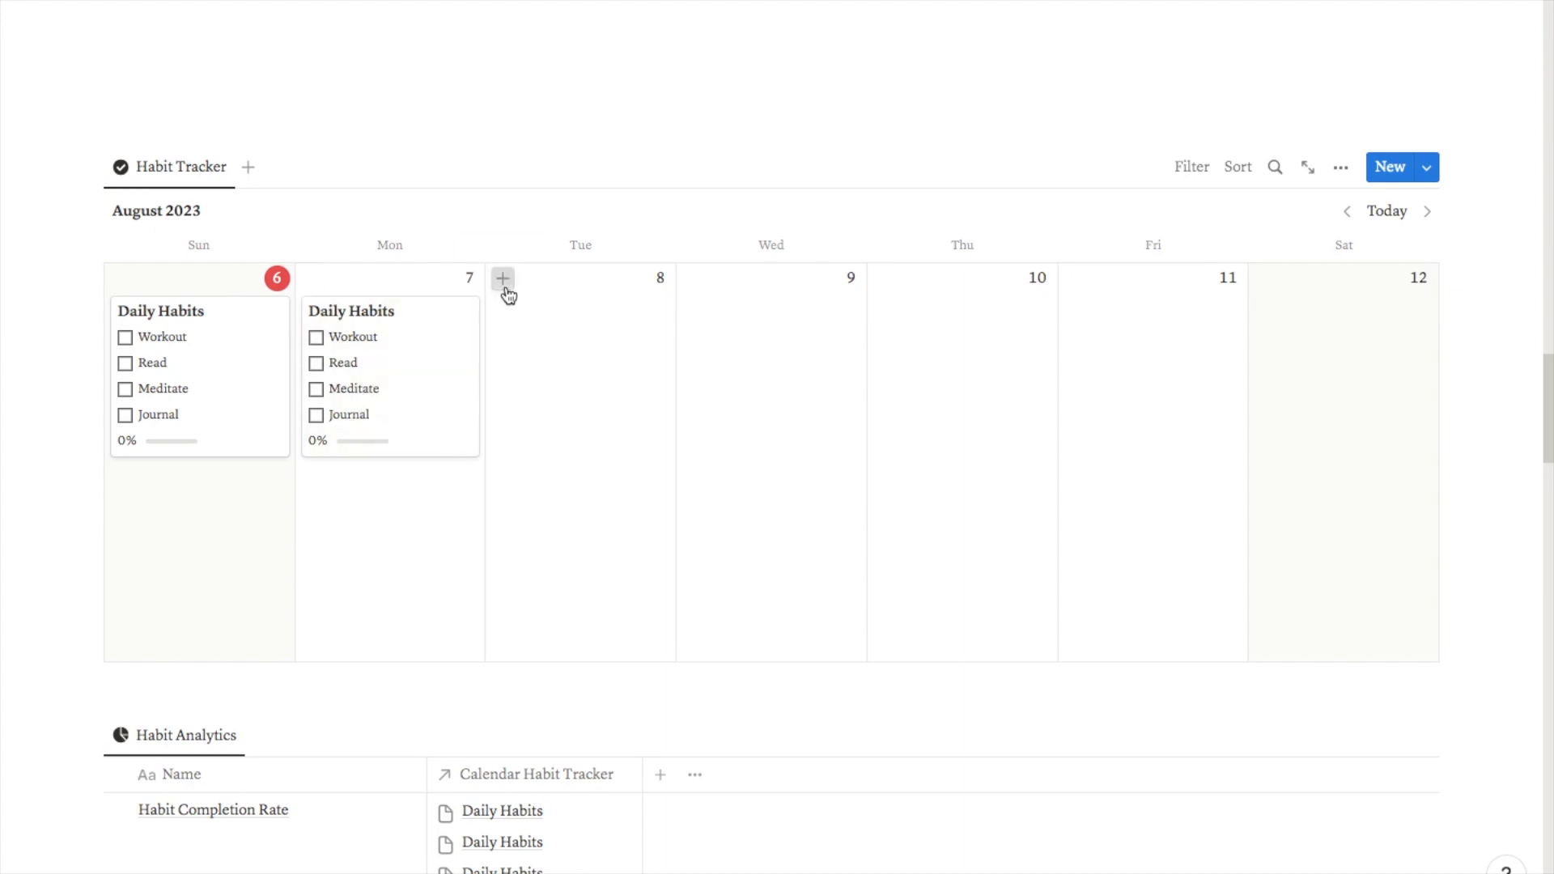
left_click(502, 278)
left_click(68, 434)
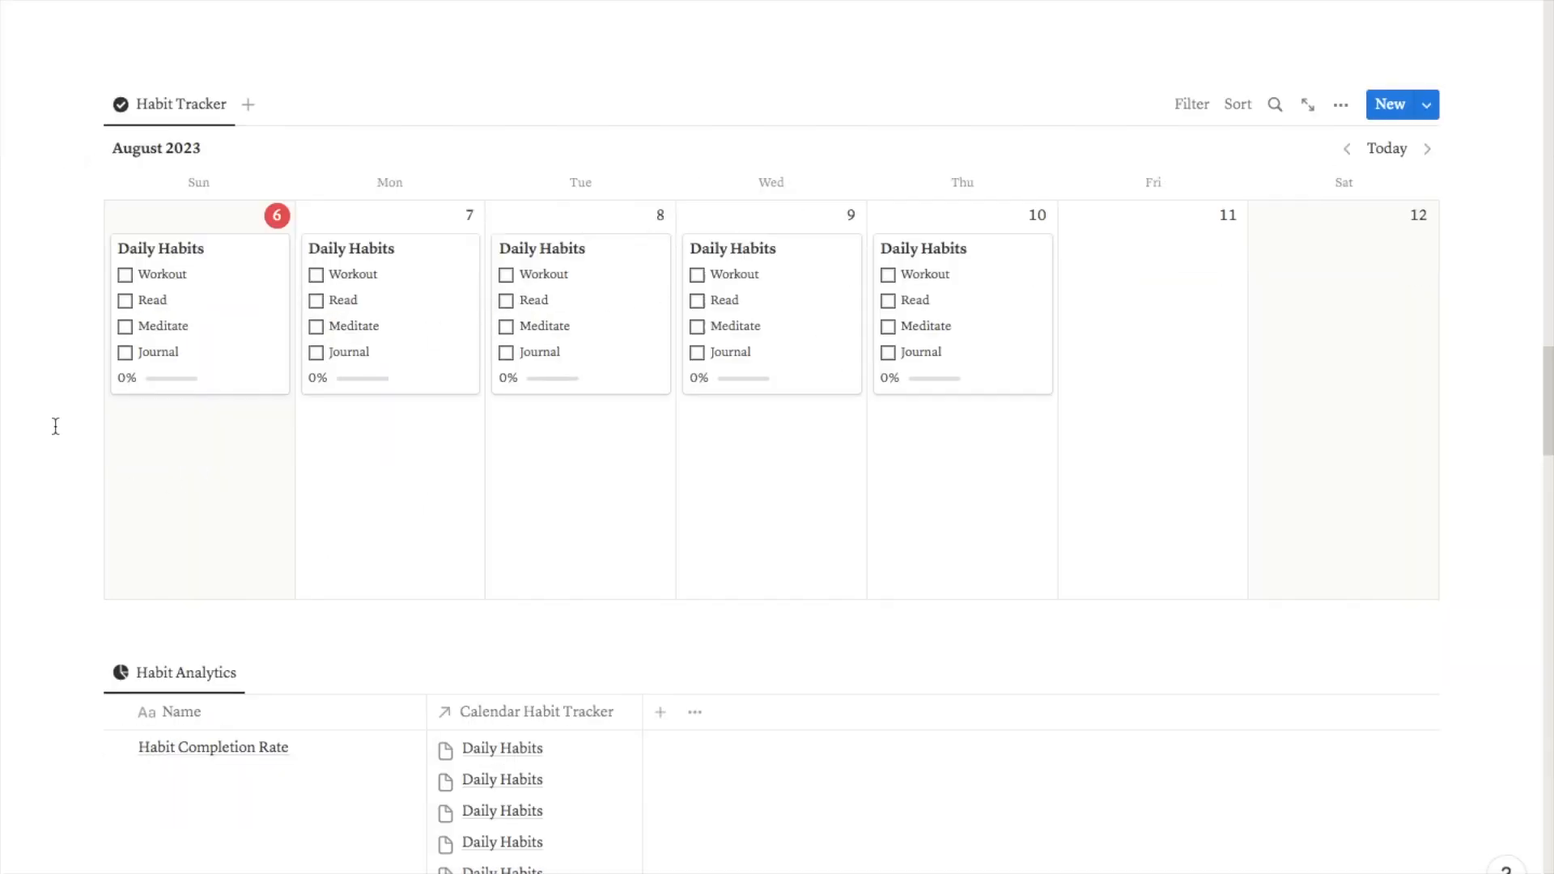
- Test the August 6 Daily Habits card by checking Workout, Read and Meditate
left_click(127, 275)
left_click(127, 302)
left_click(126, 327)
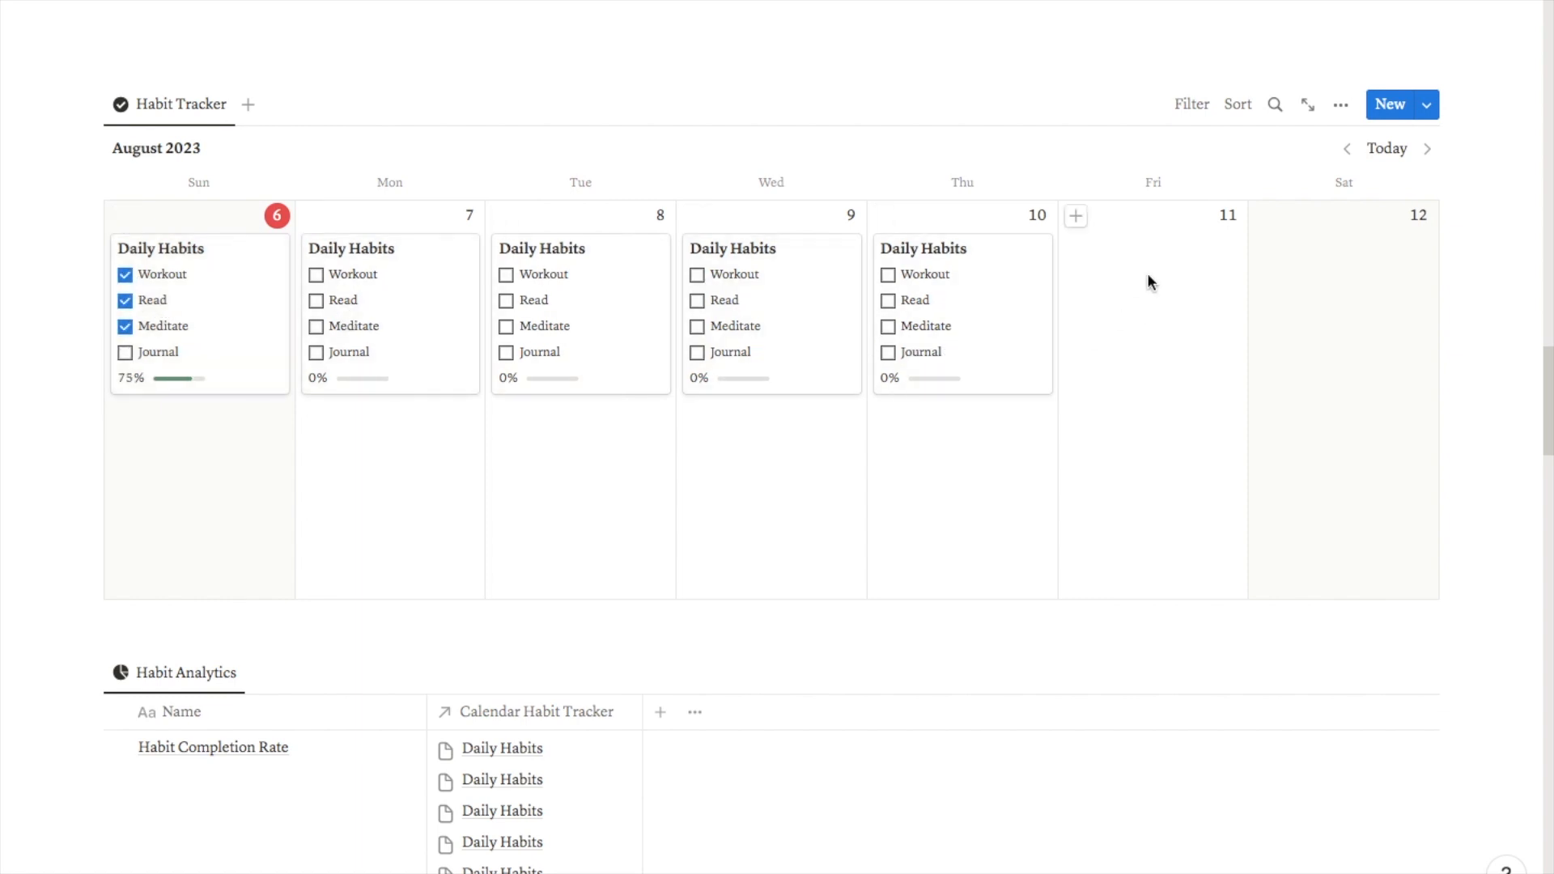
- Add a Daily Habits entry to August 11 in the Habit Tracker calendar
left_click(1077, 217)
left_click(103, 455)
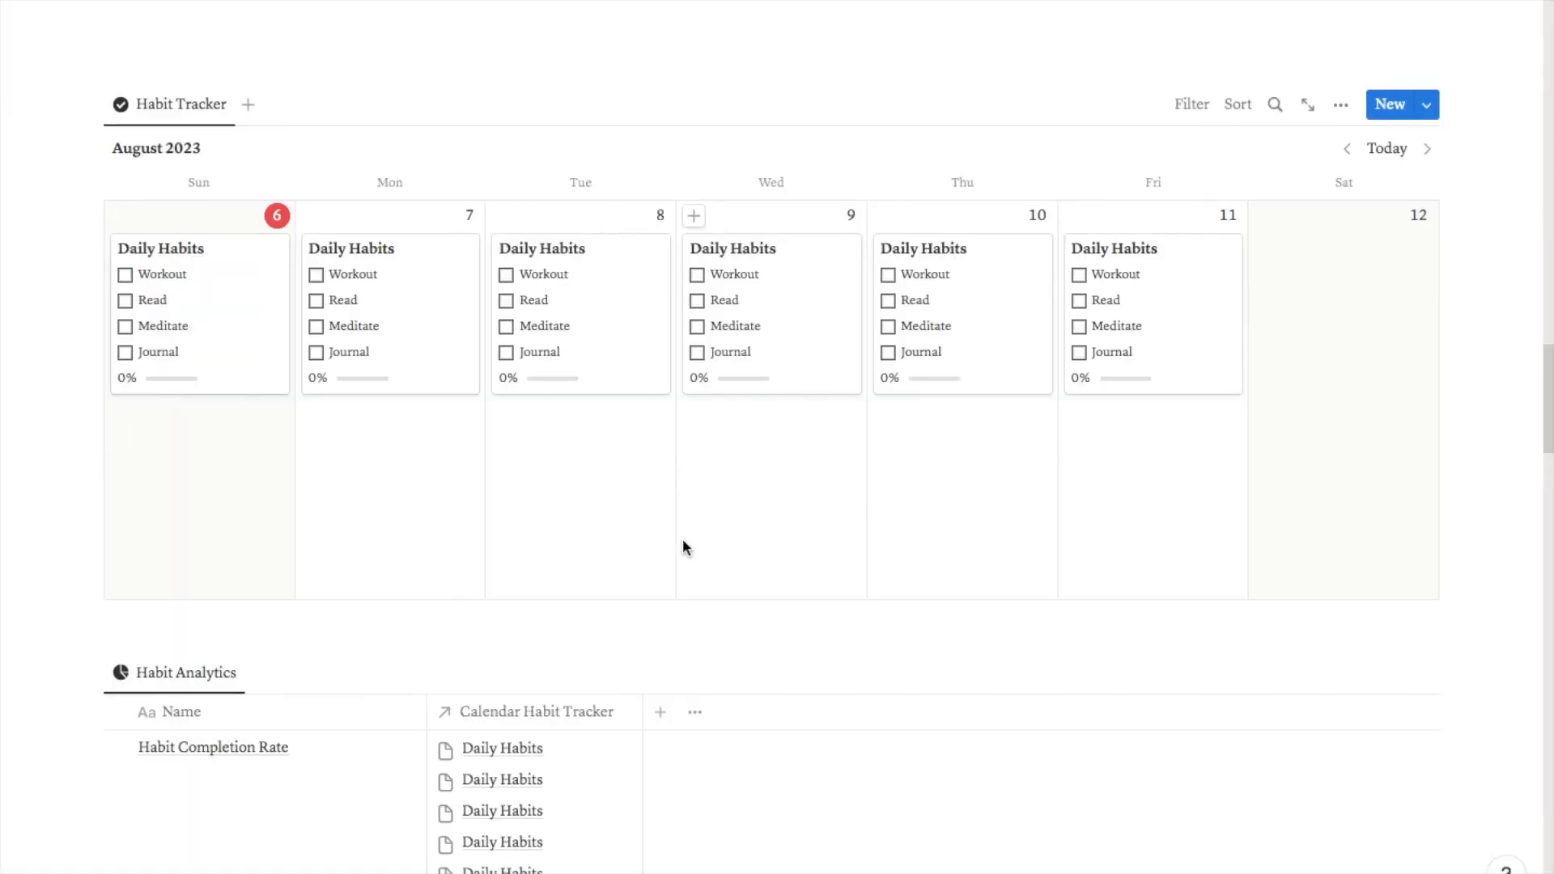
- Hide the Calendar Habit Tracker relation column in the Habit Analytics table
scroll(683, 537, "down", 2)
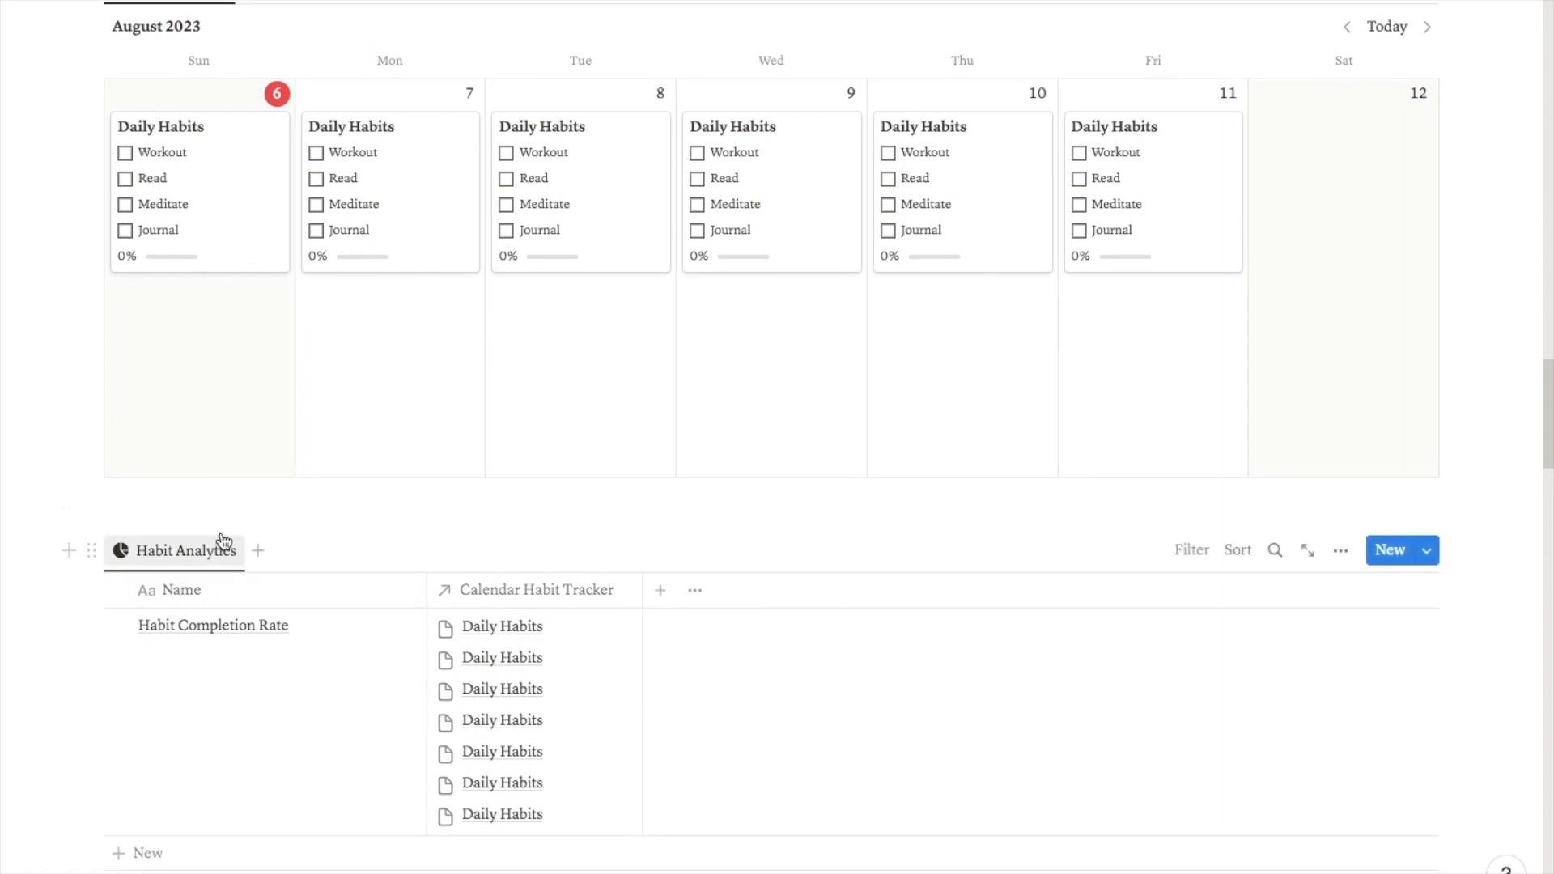
scroll(329, 478, "down", 1)
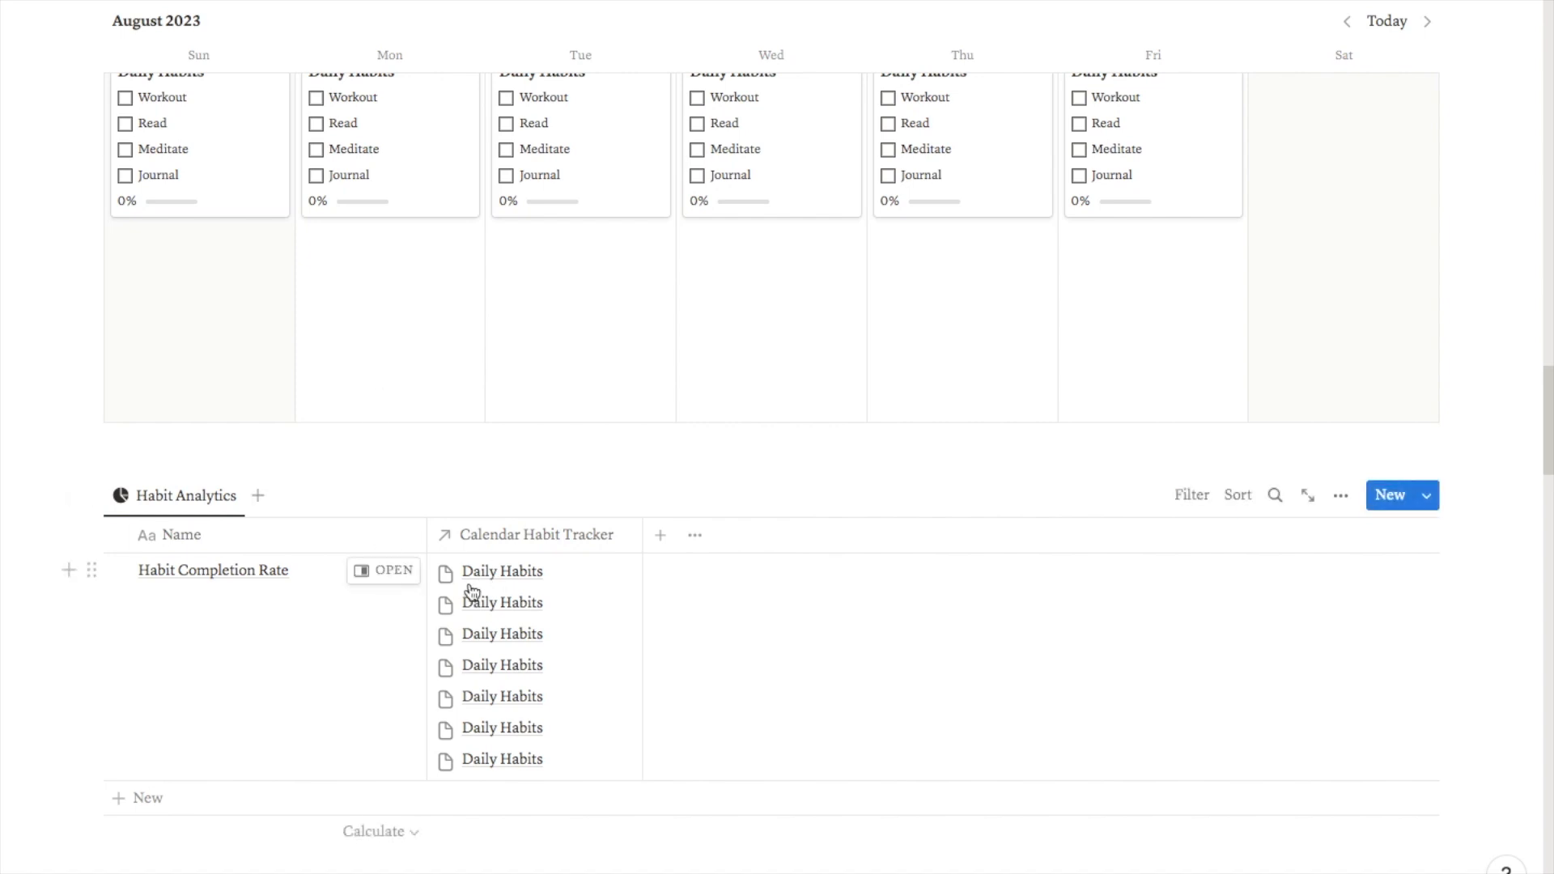
left_click(502, 537)
left_click(519, 767)
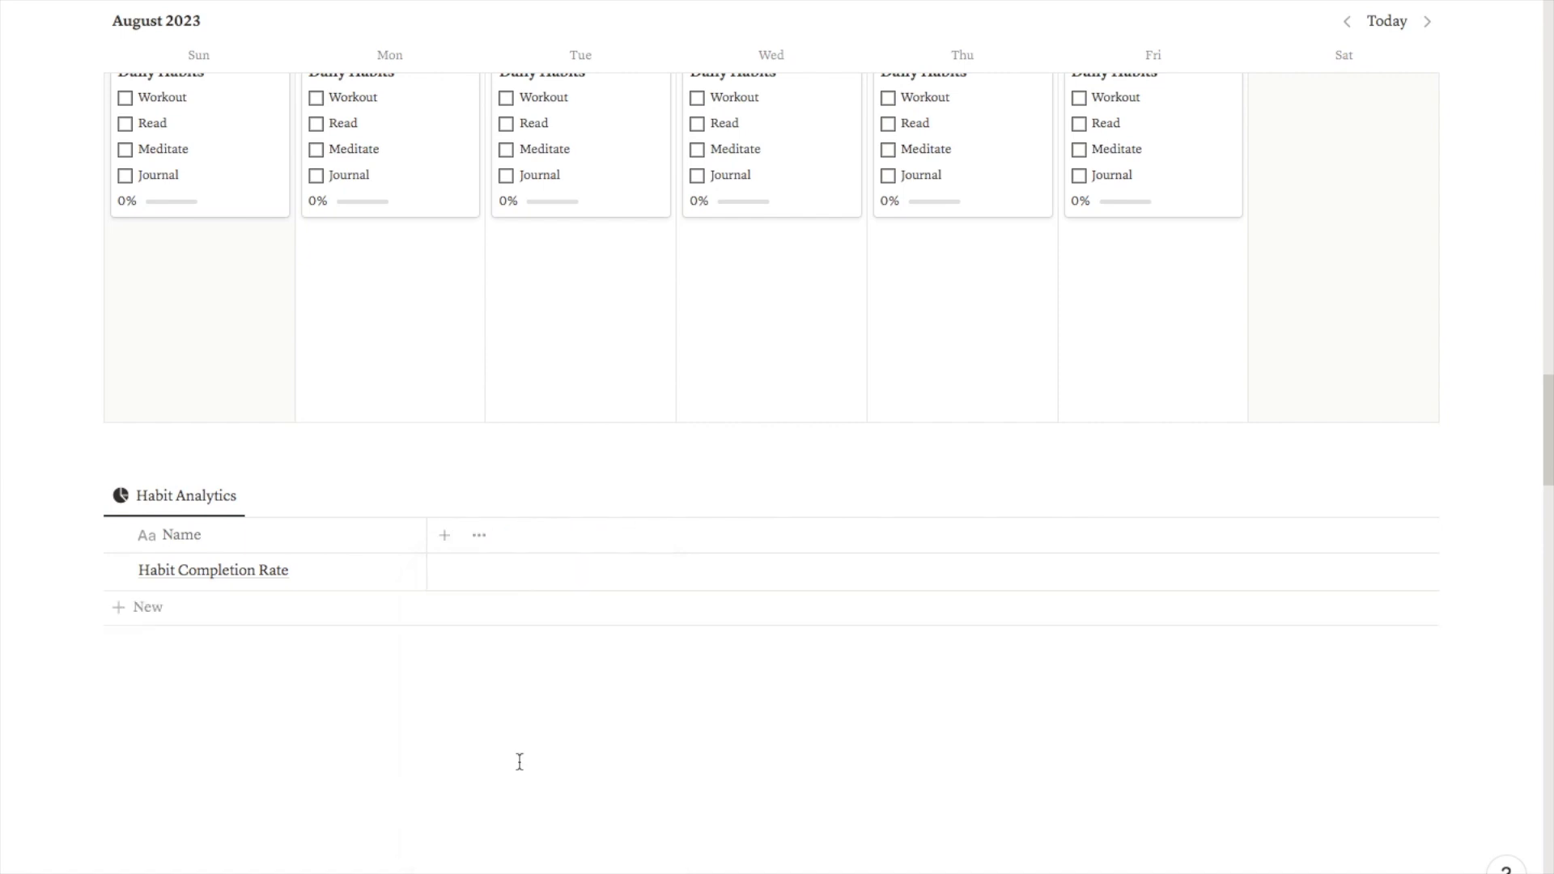
- Add a Rollup property to Habit Analytics that uses the Calendar Habit Tracker relation
scroll(489, 656, "up", 1)
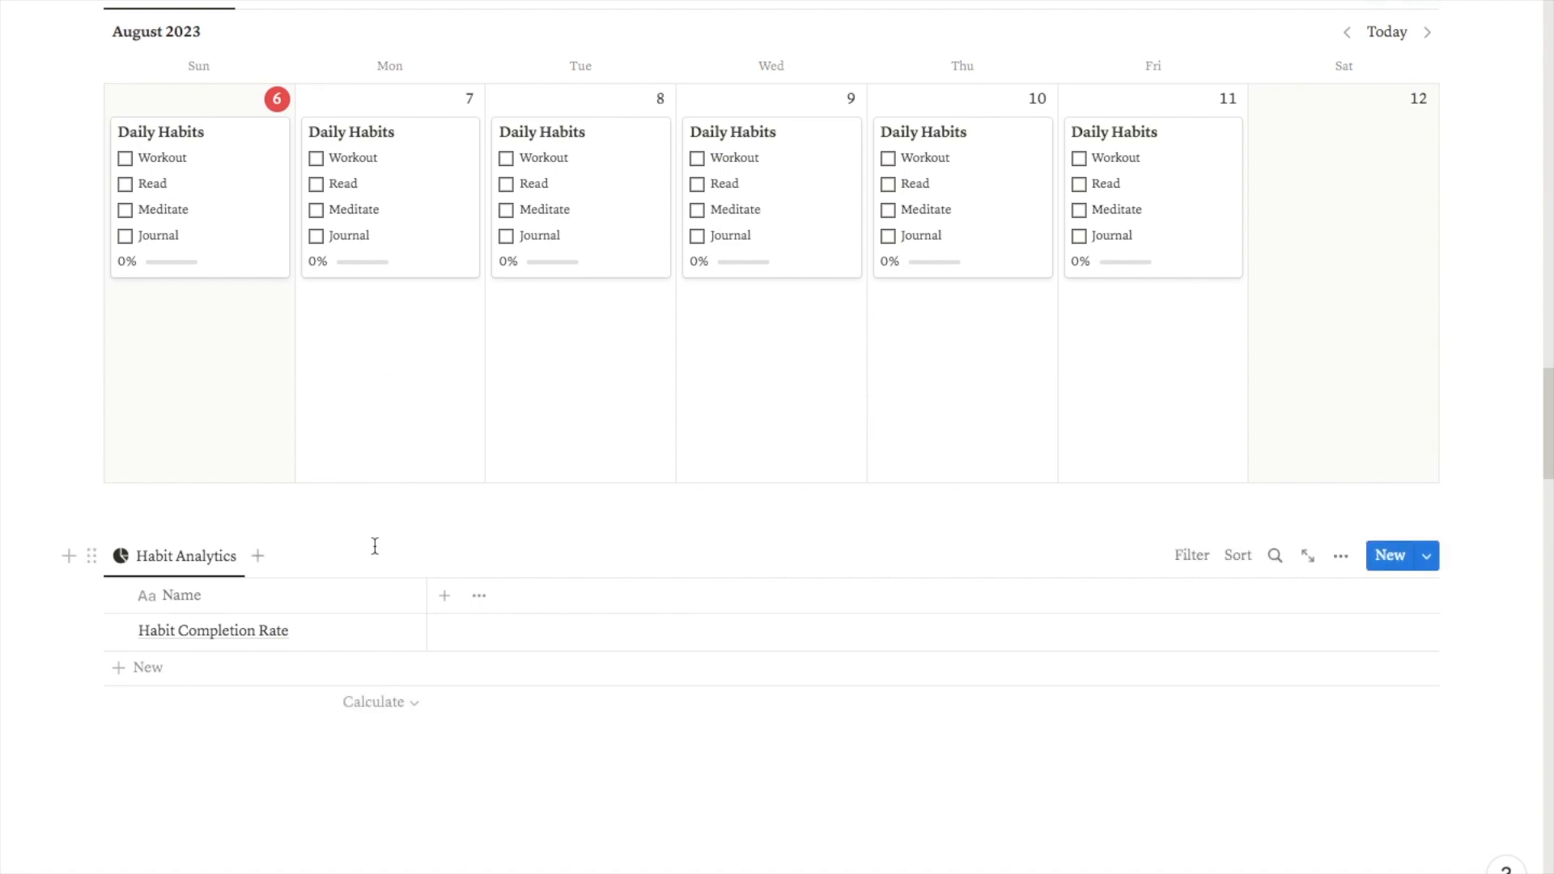
left_click(449, 598)
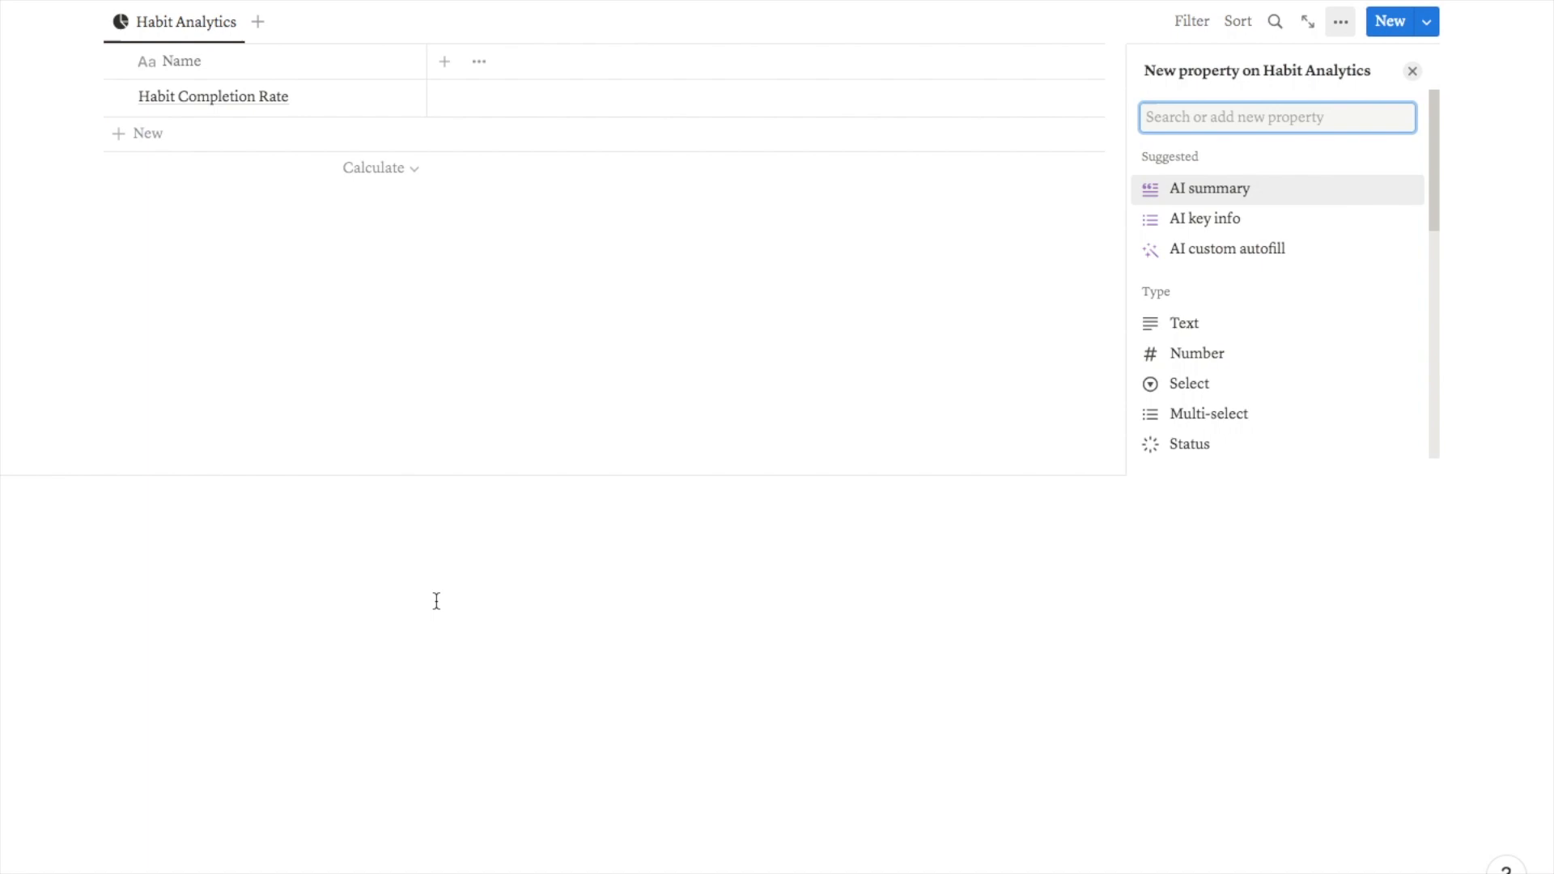
type("rollup")
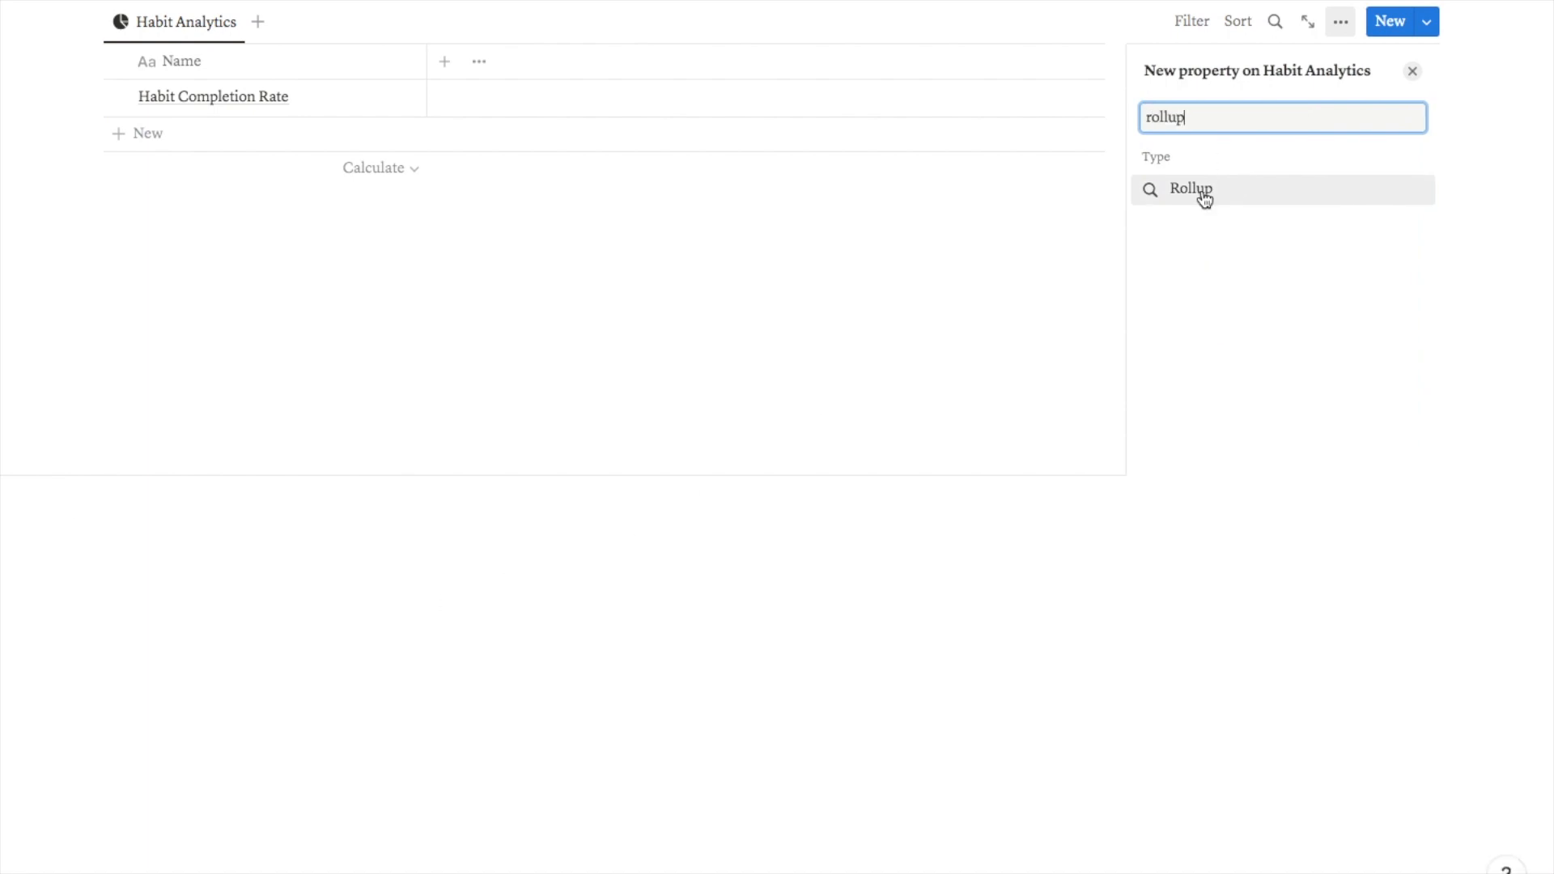
left_click(1206, 194)
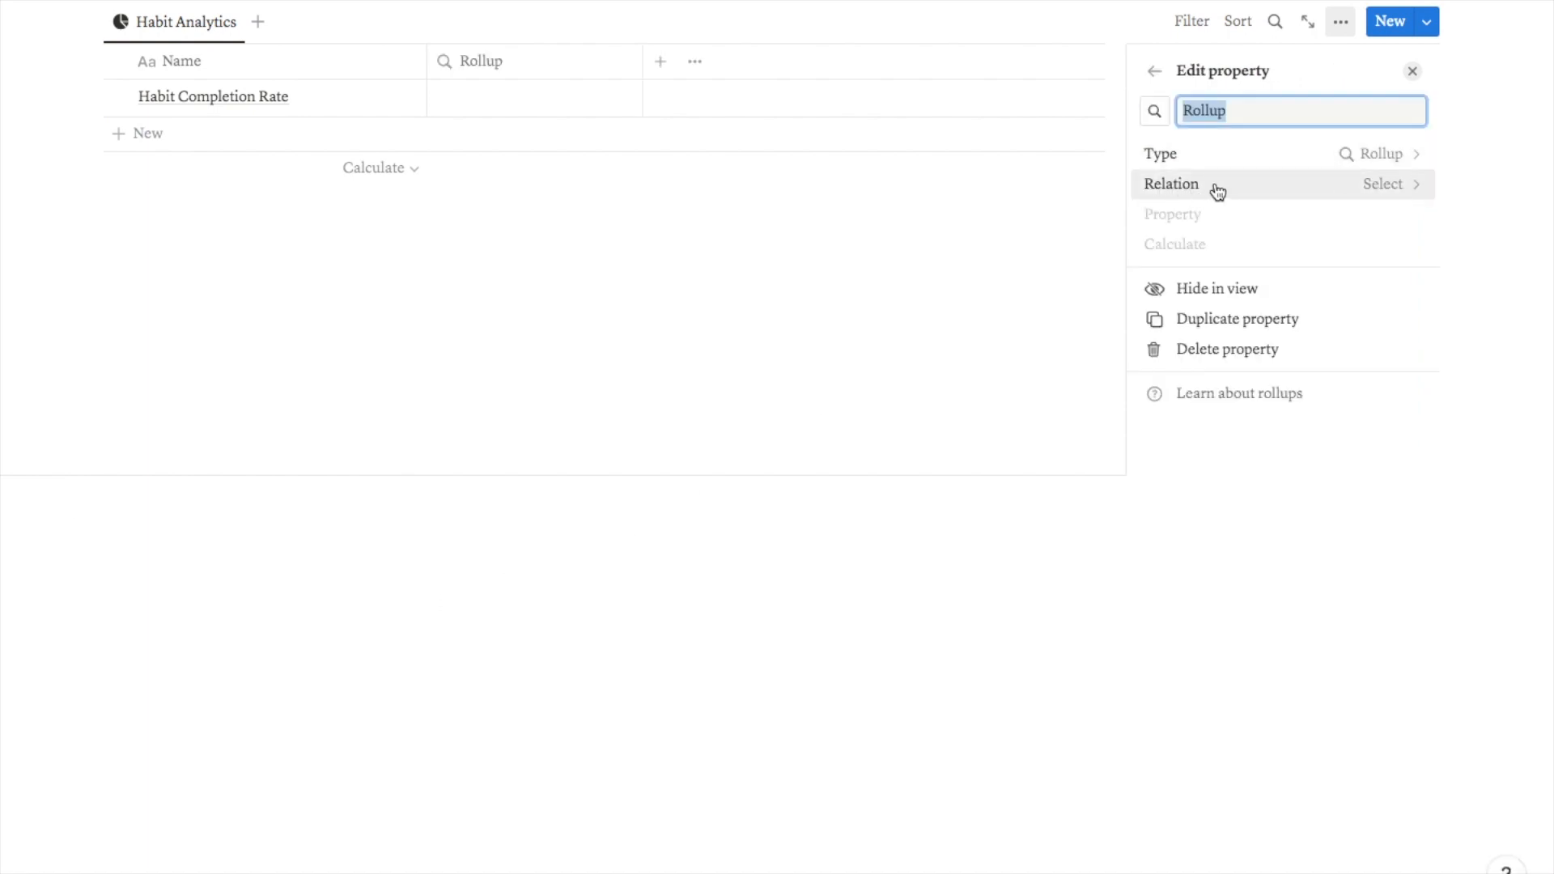
left_click(1288, 187)
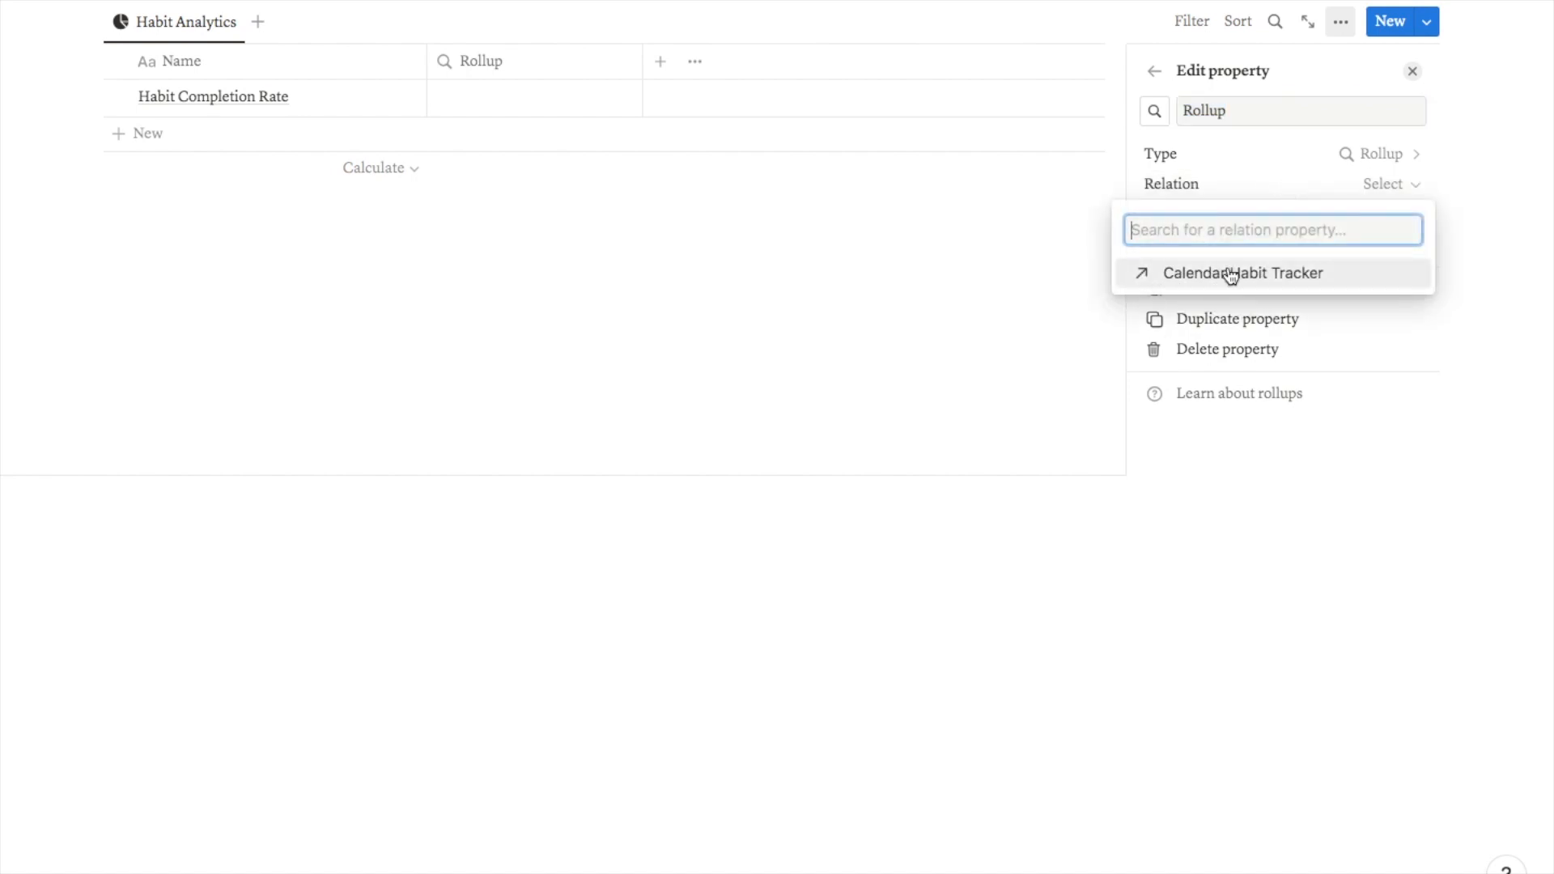
left_click(1206, 274)
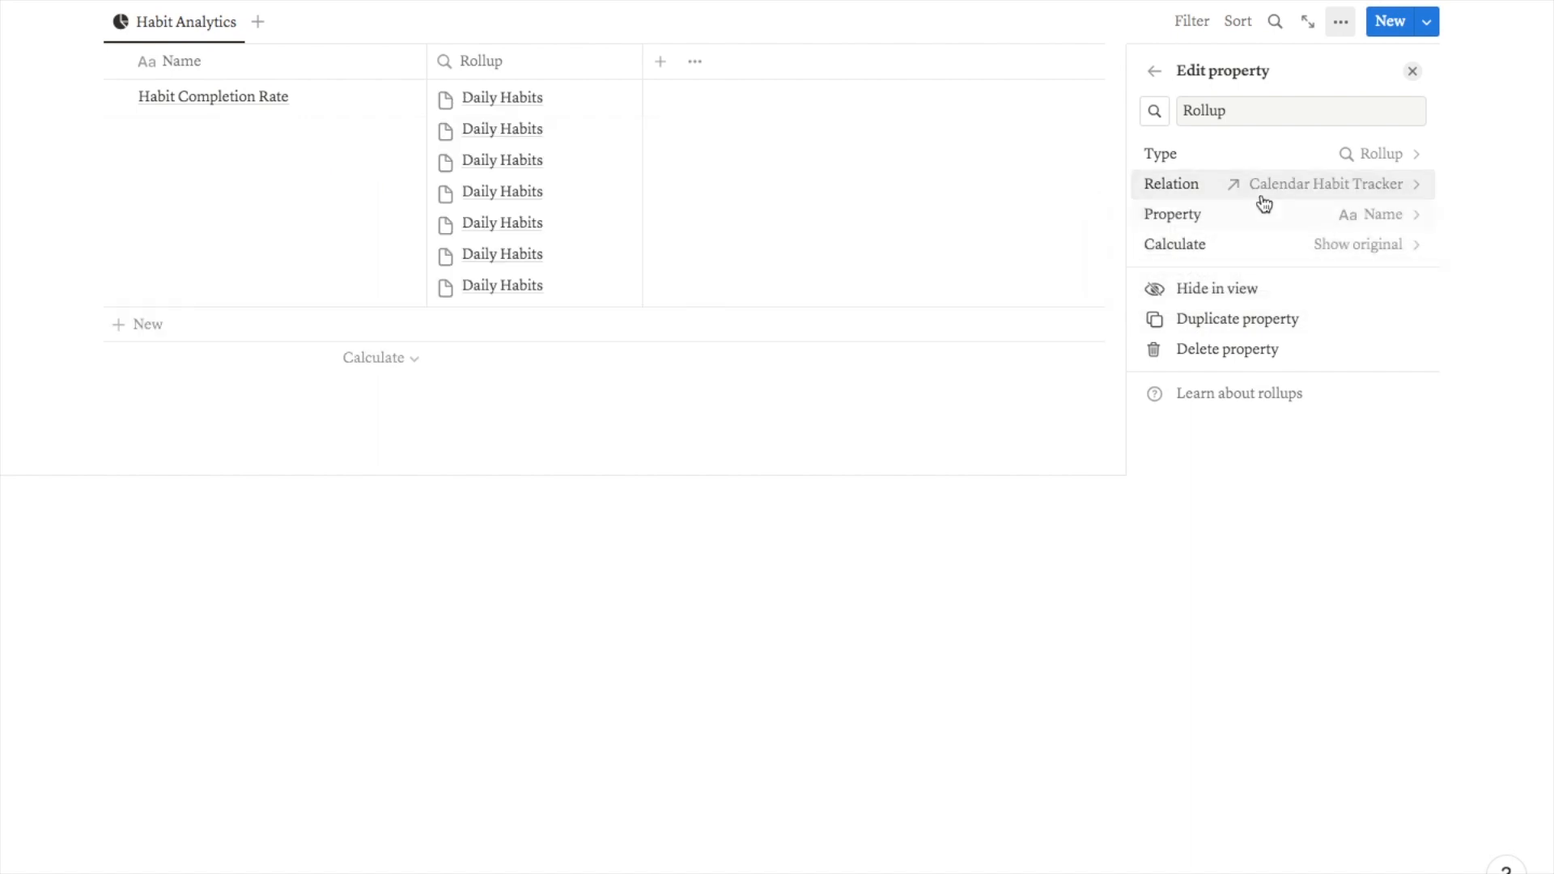
- Roll up the Journal property as Percent checked and show the result as a Ring
left_click(1217, 217)
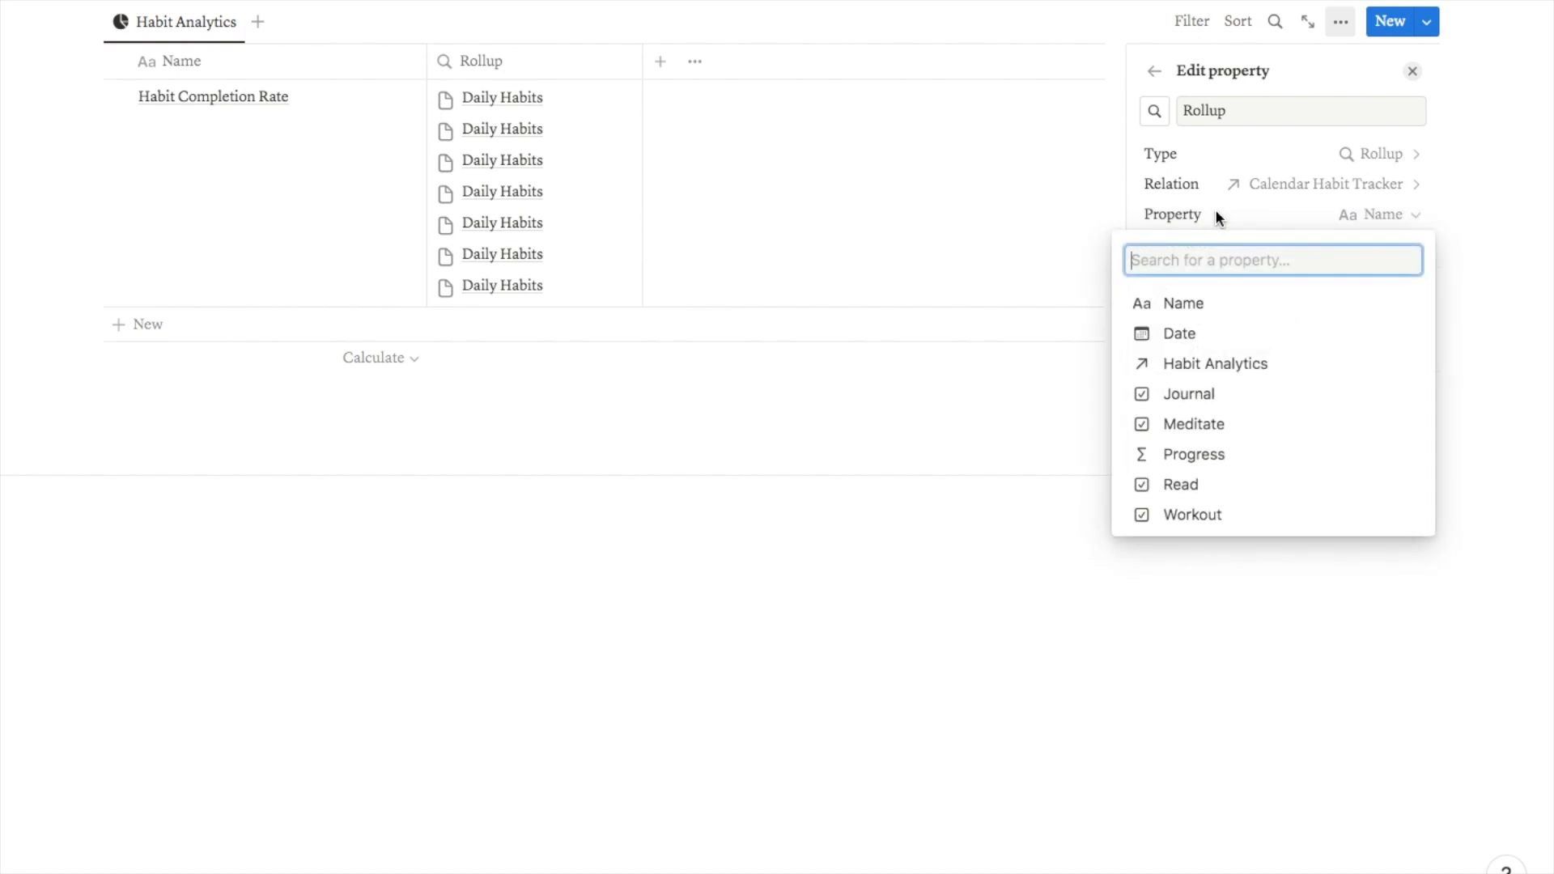
left_click(1190, 397)
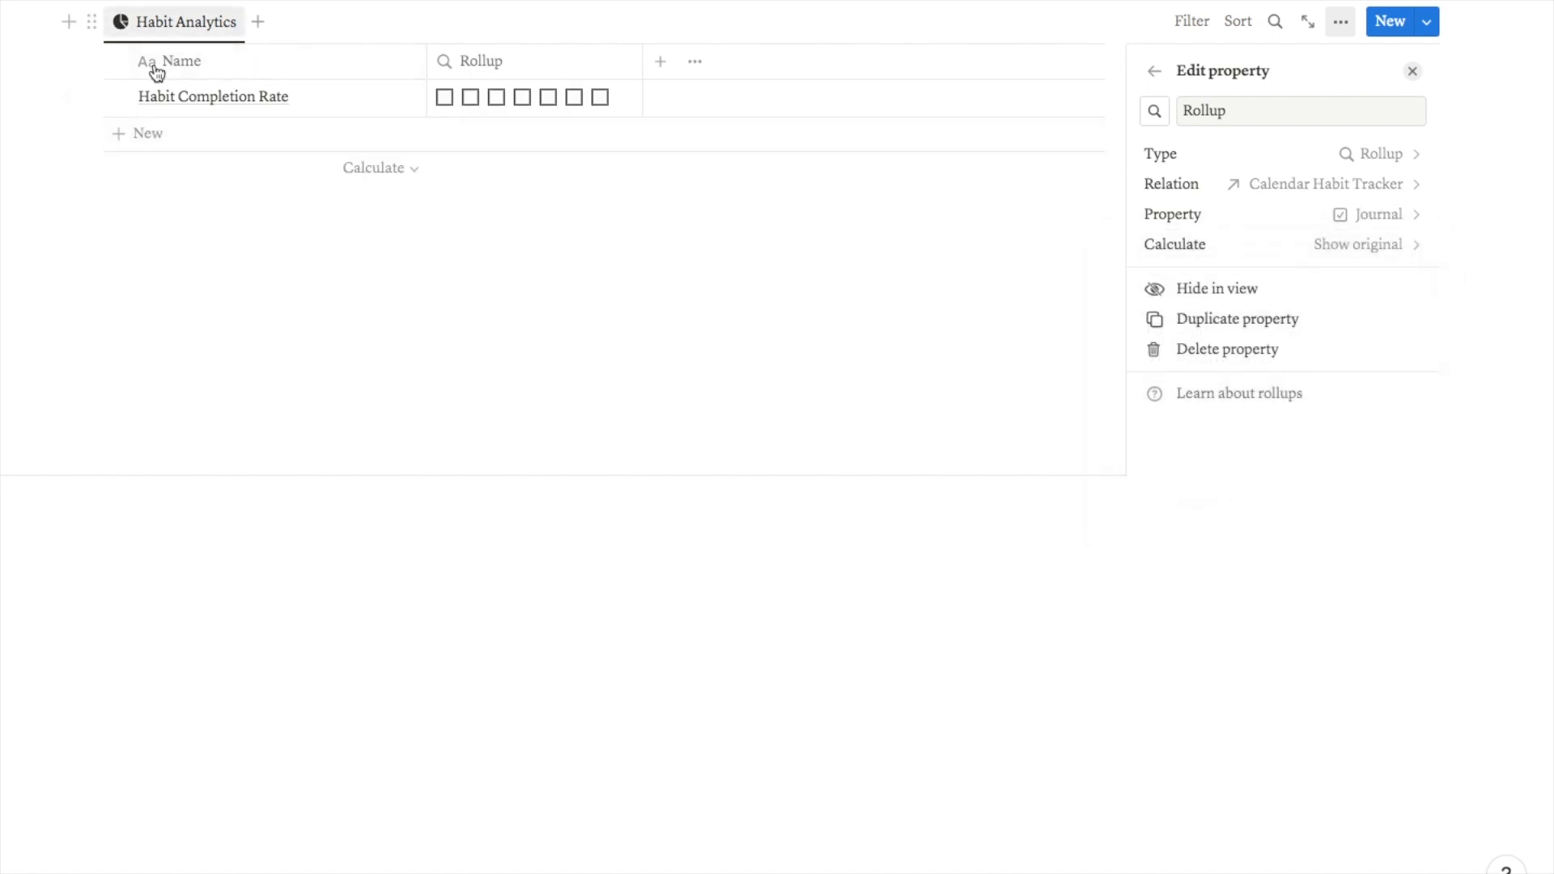
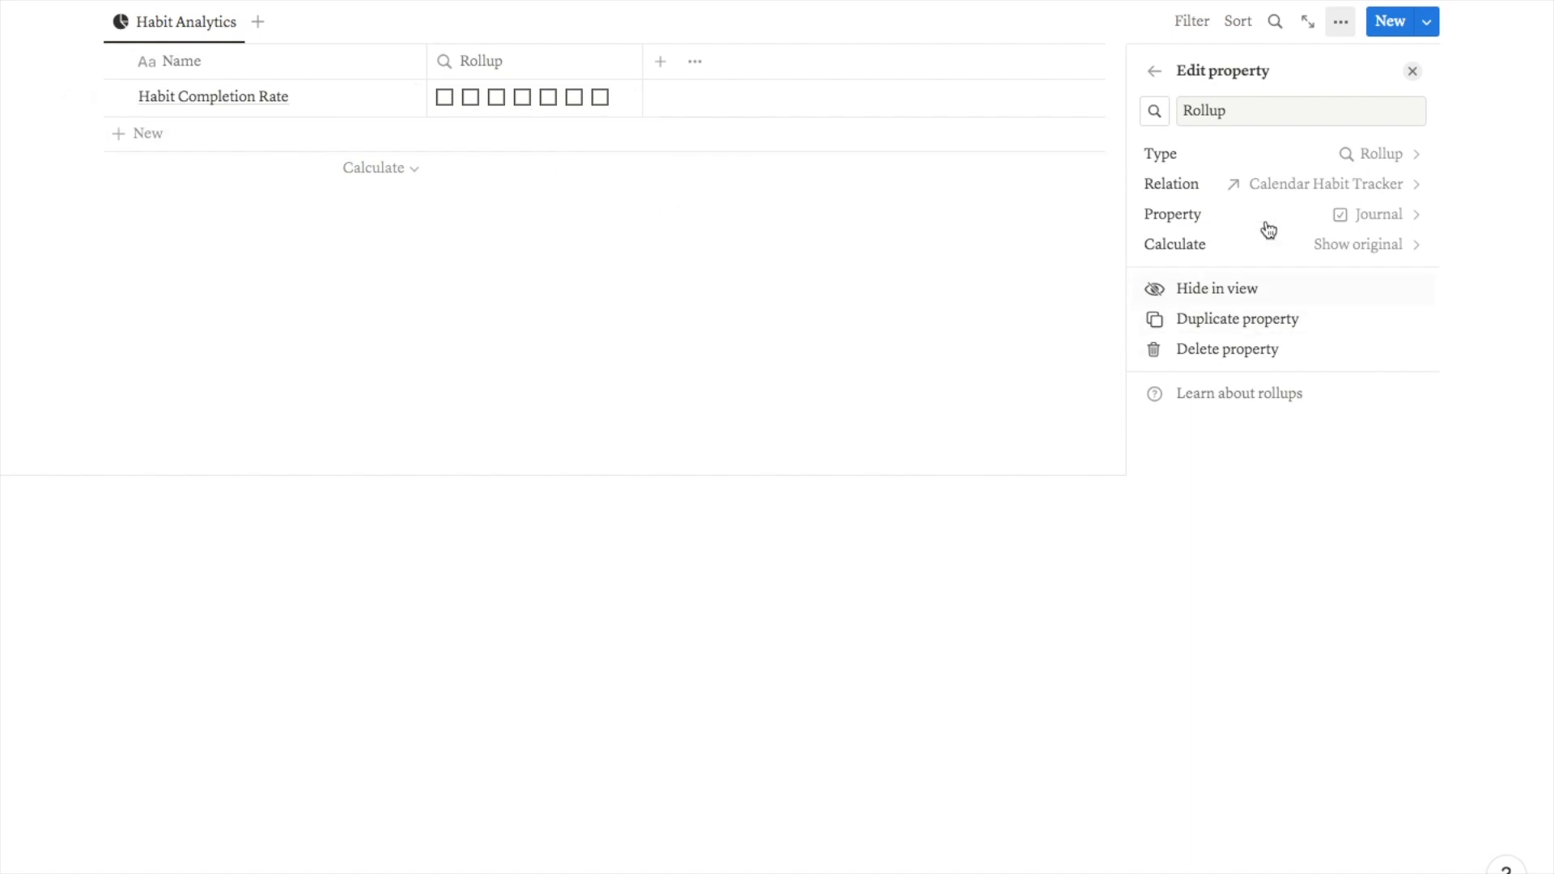
left_click(1314, 243)
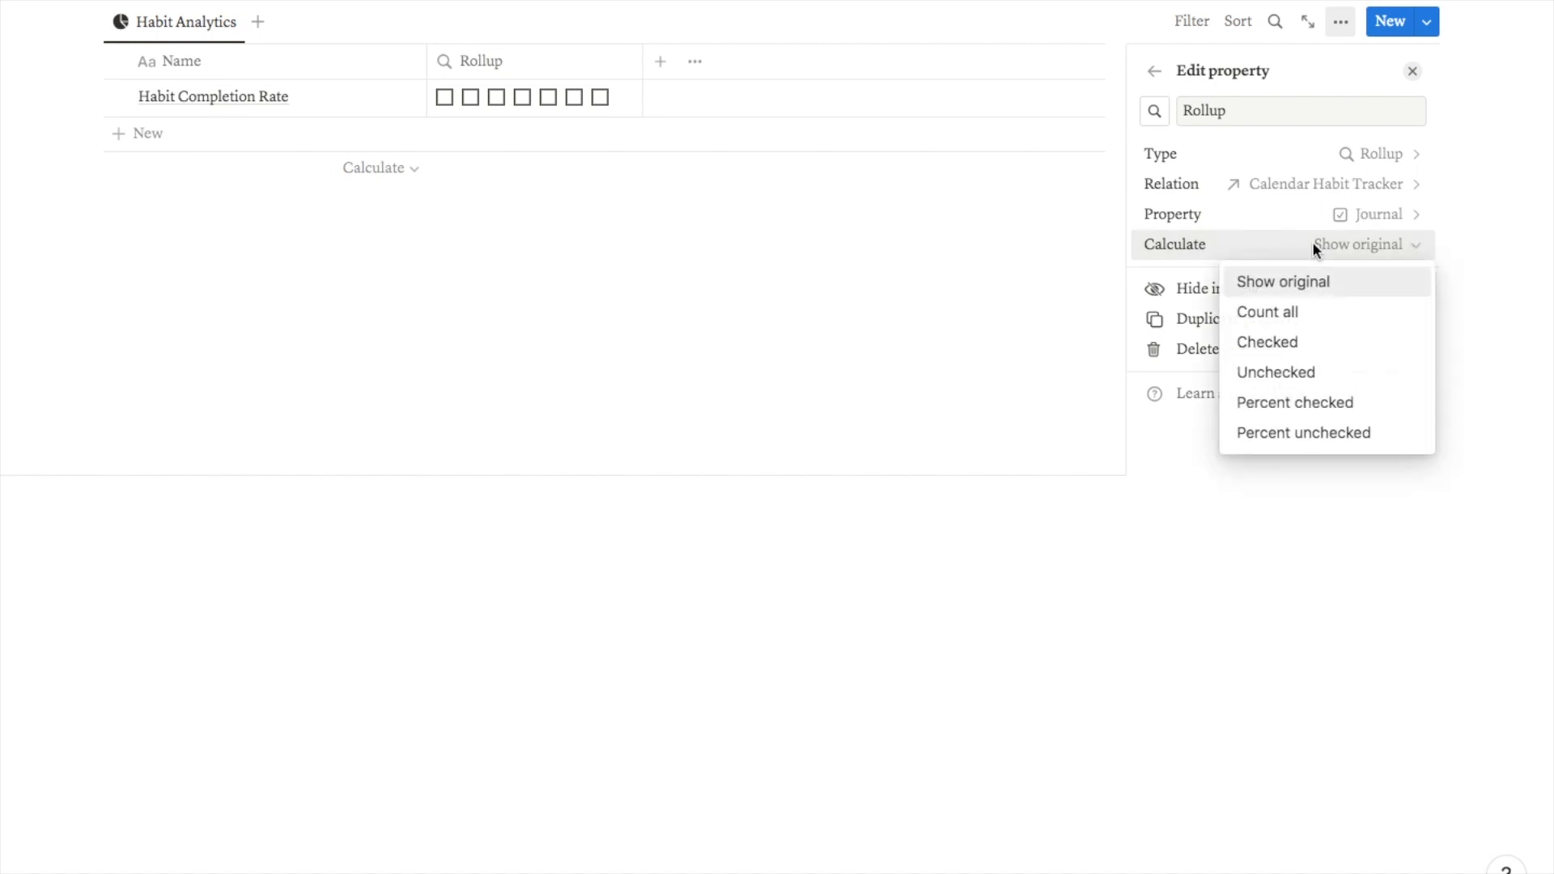
left_click(1287, 403)
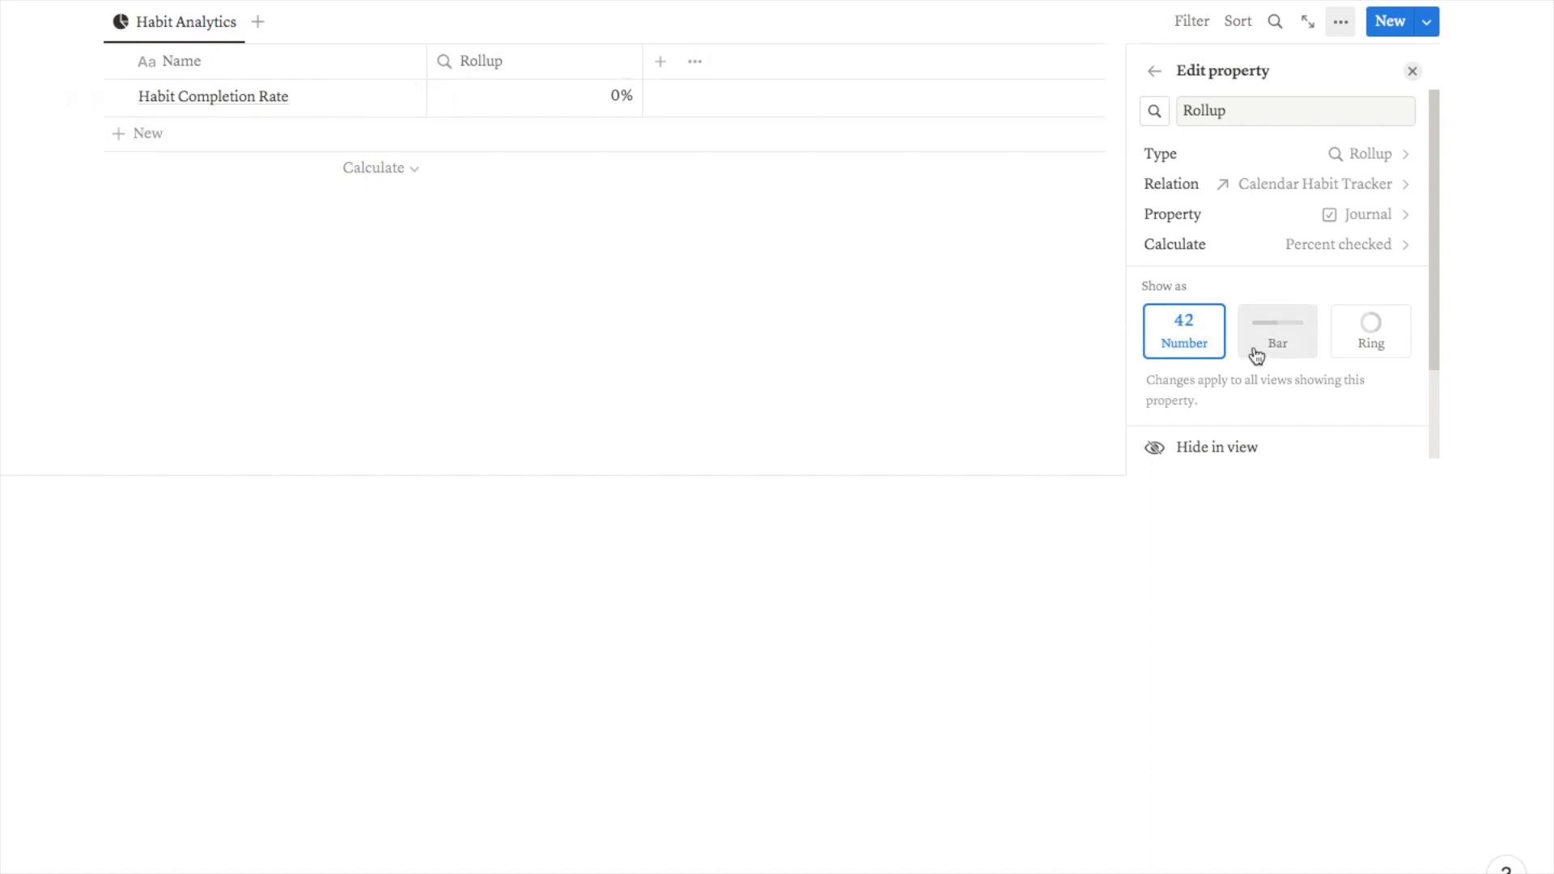
left_click(1367, 347)
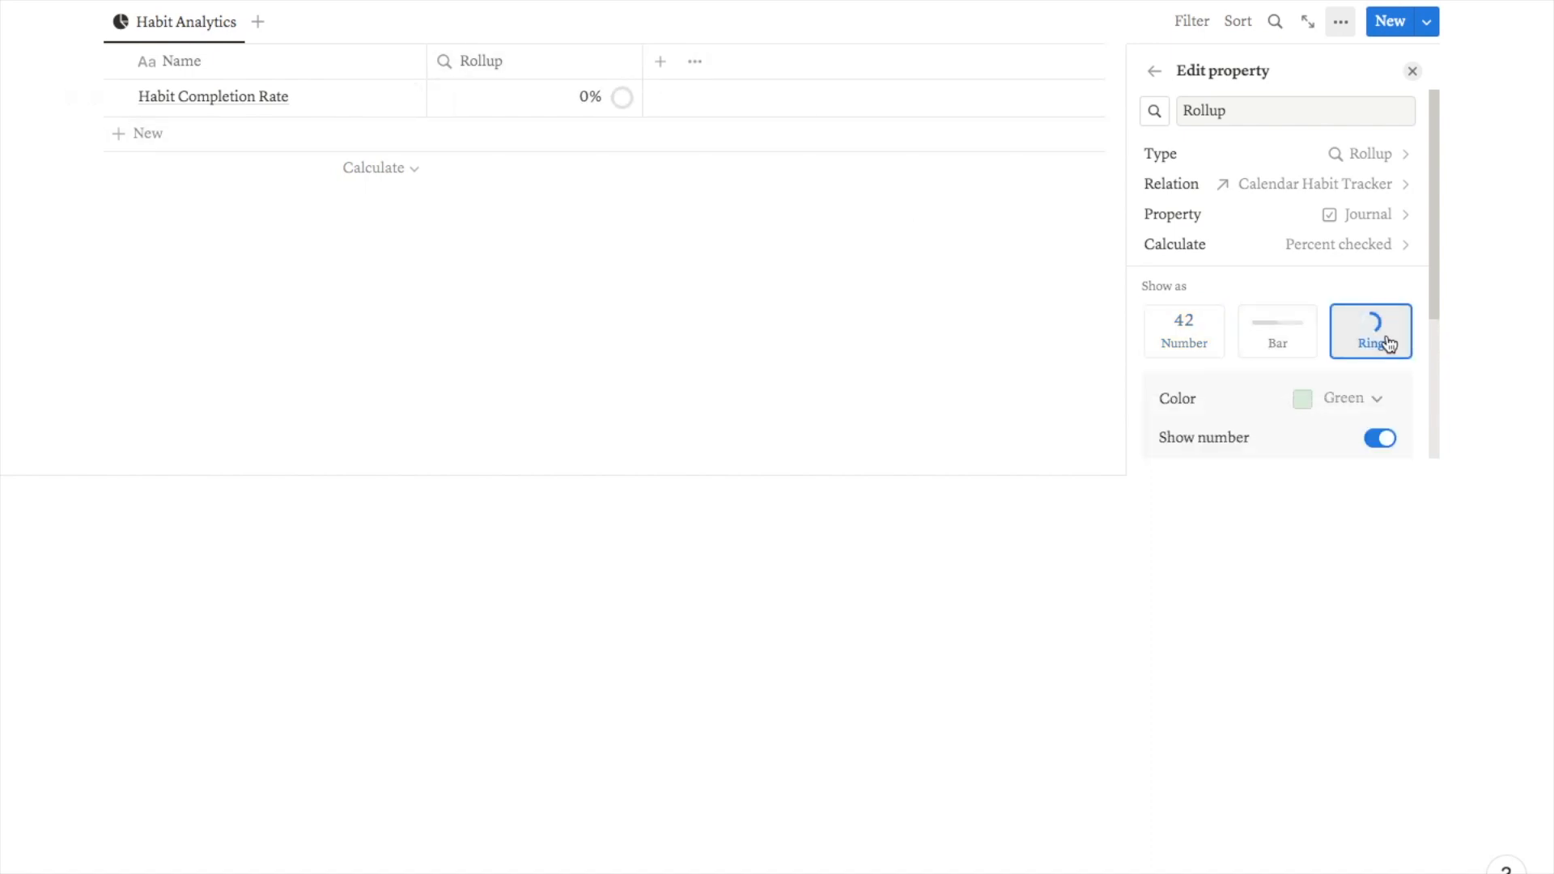
- Rename the rollup property to Journal and give it a book icon
double_click(1176, 111)
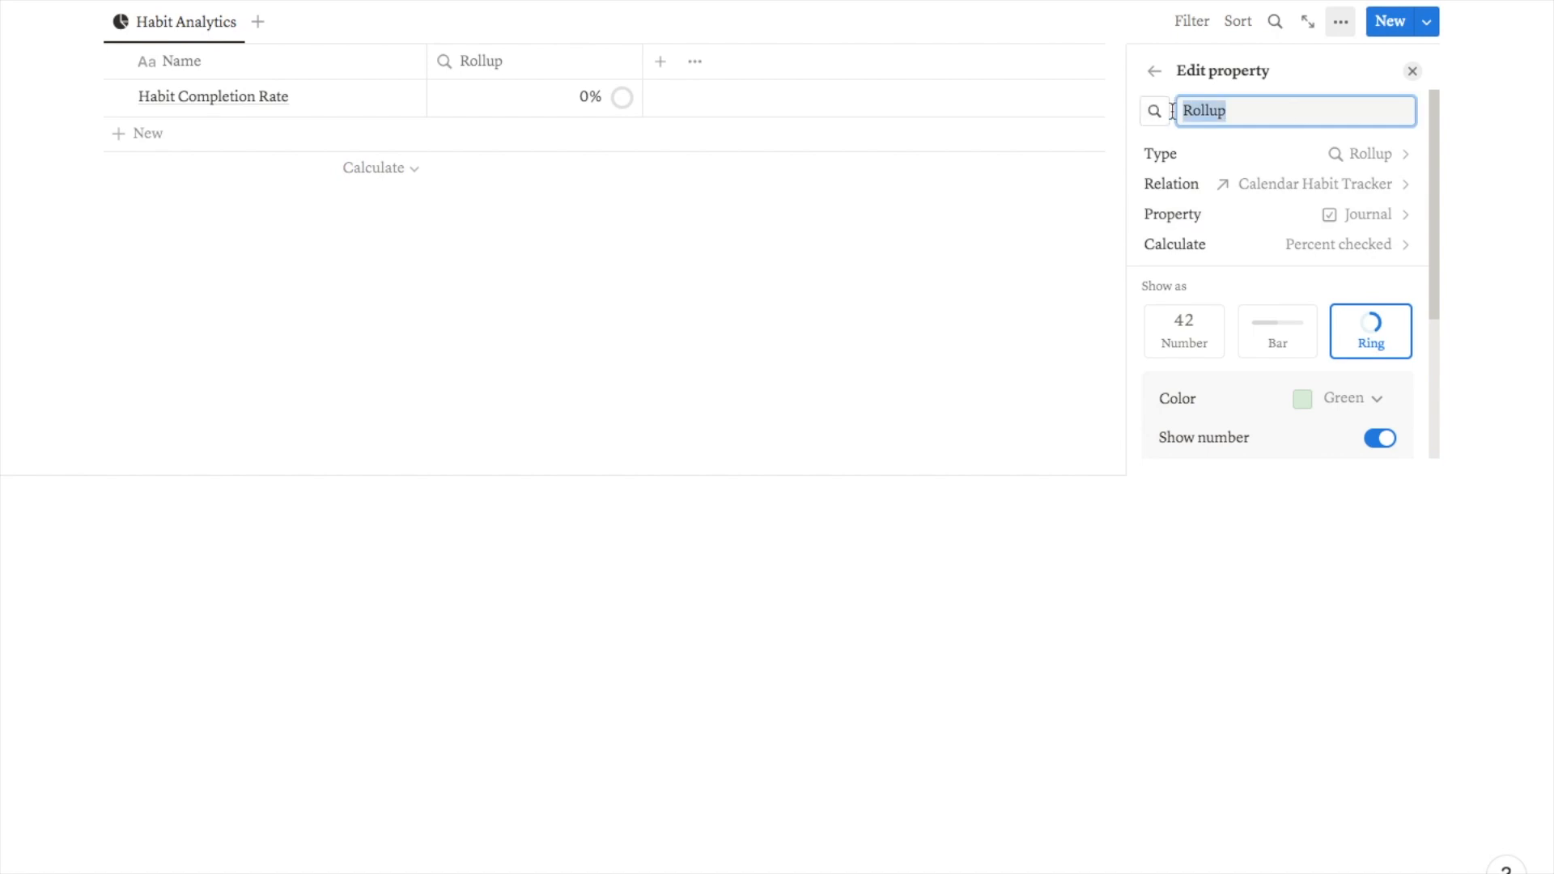
type("Journal")
left_click(1155, 111)
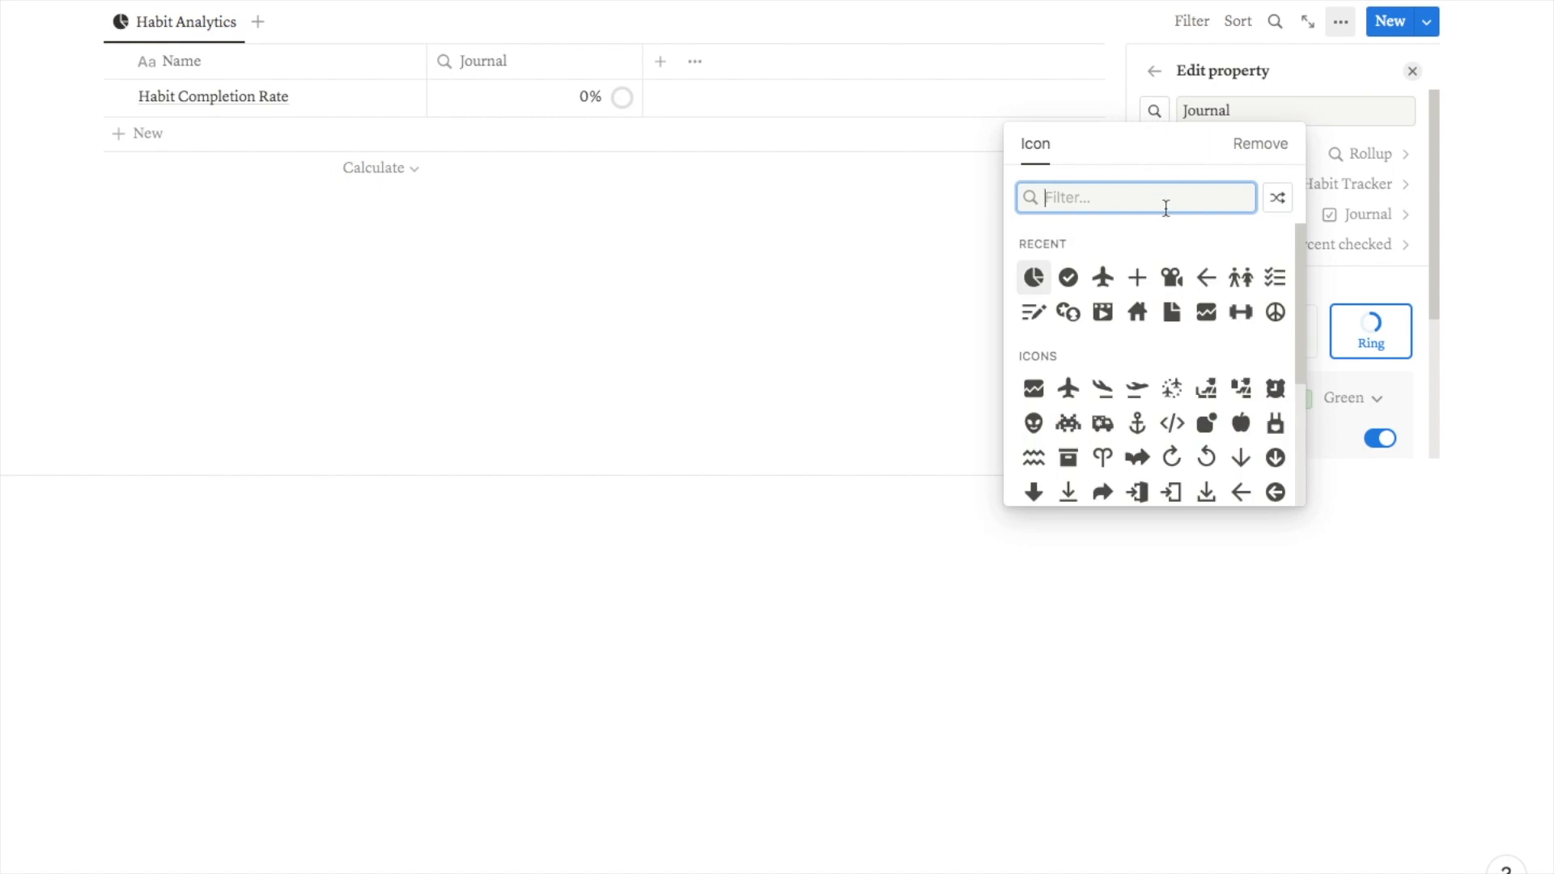
type("book")
key("Return")
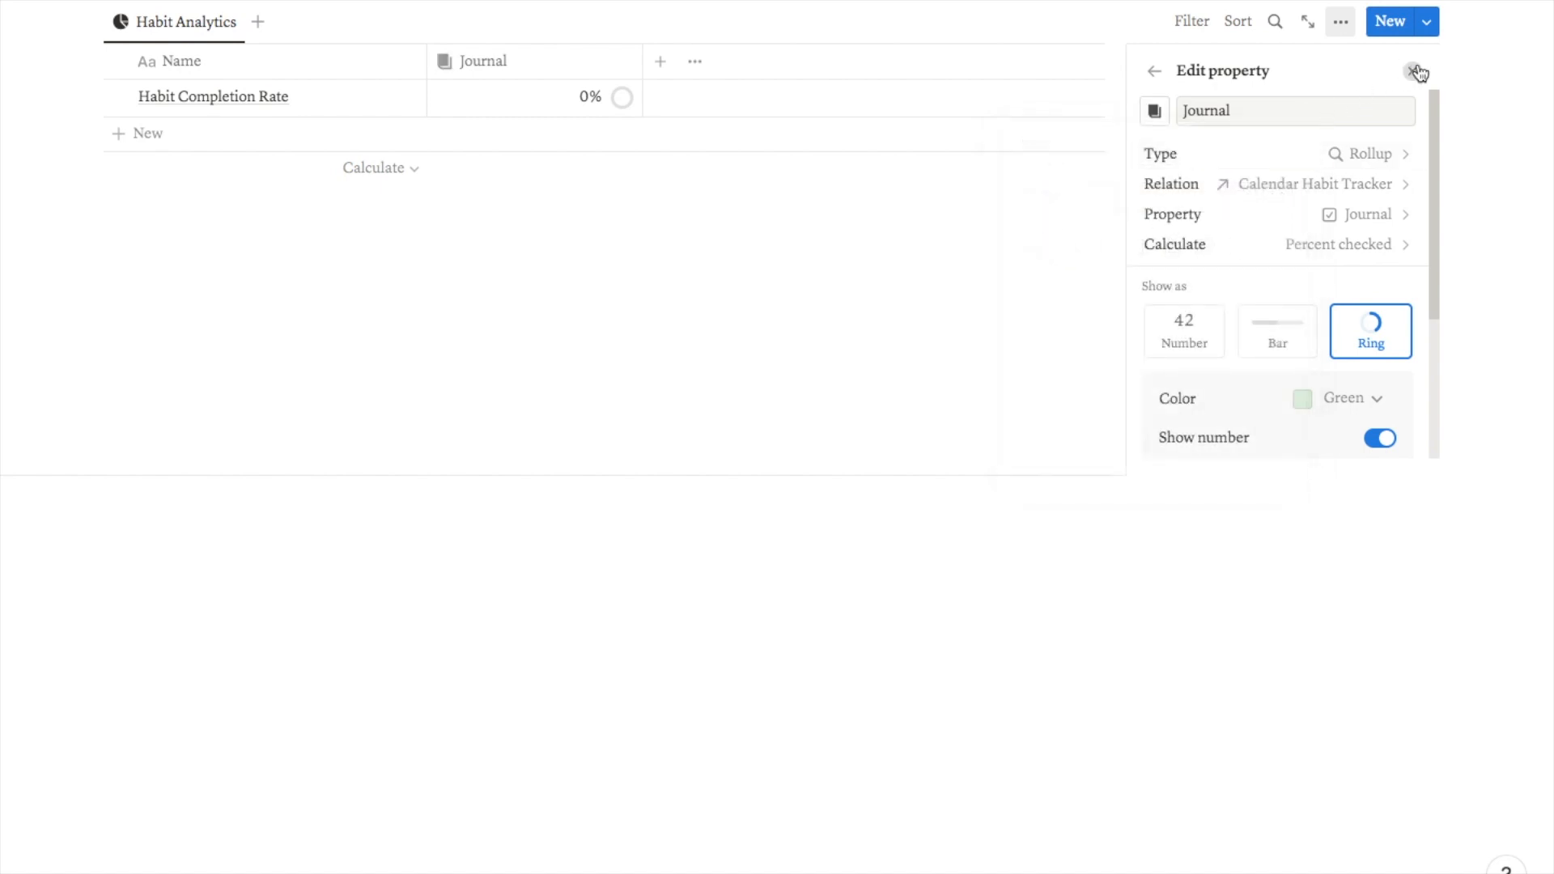
left_click(1415, 72)
- Check Journal on the August 6 Daily Habits card to test the Journal rollup
left_click(126, 283)
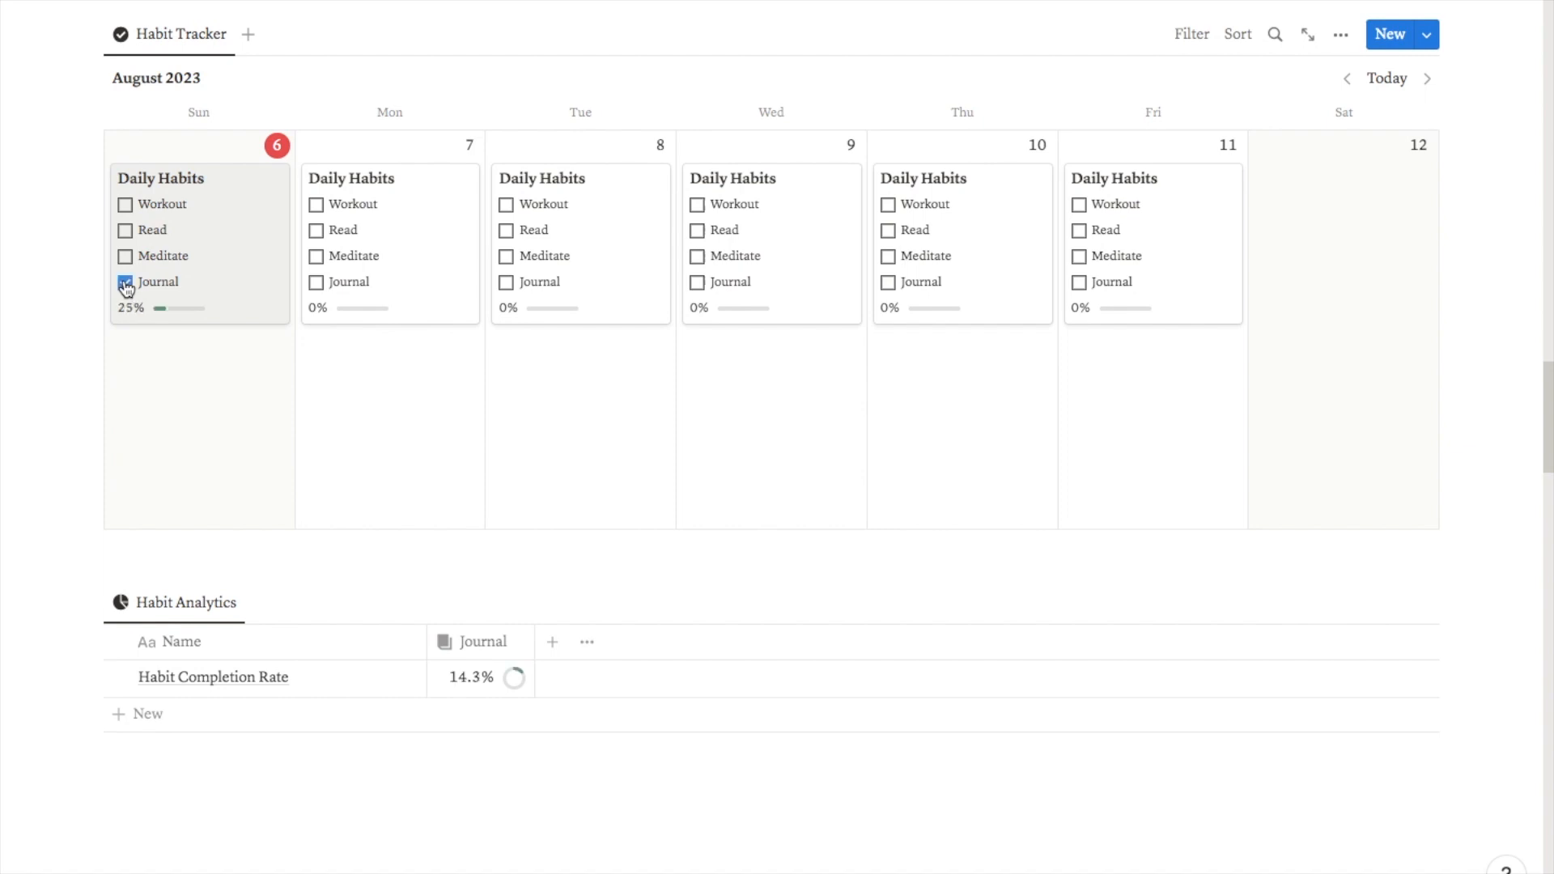
- Check Journal on the August 7 Daily Habits card and duplicate the Journal rollup property in Habit Analytics
left_click(315, 283)
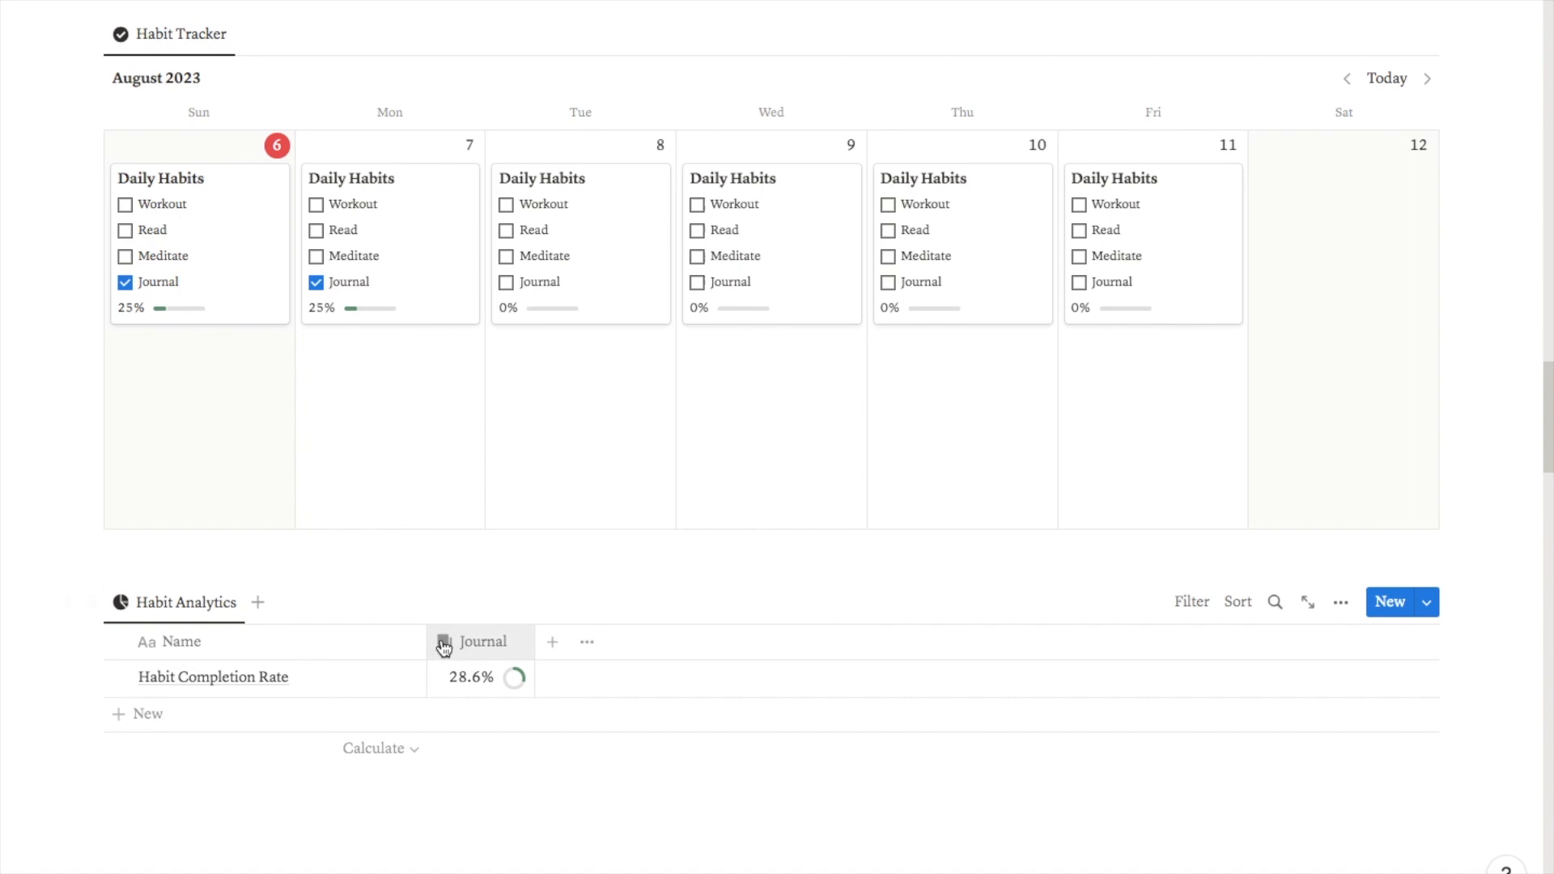
scroll(518, 607, "down", 1)
left_click(494, 635)
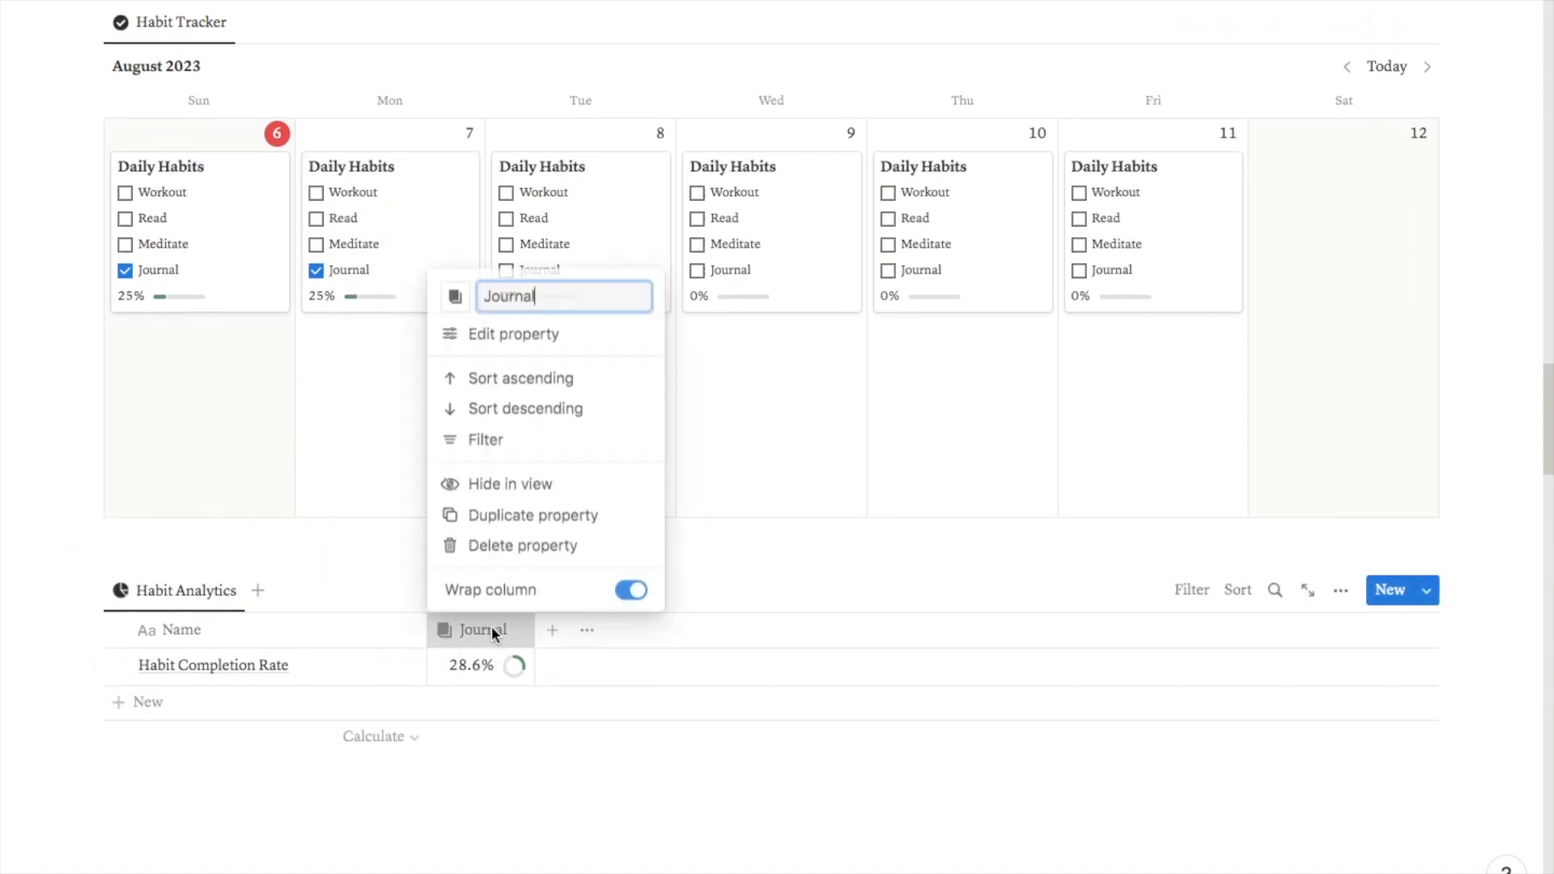
left_click(539, 518)
- Rename the duplicated Journal rollup to Read and give it an open book icon
left_click(560, 633)
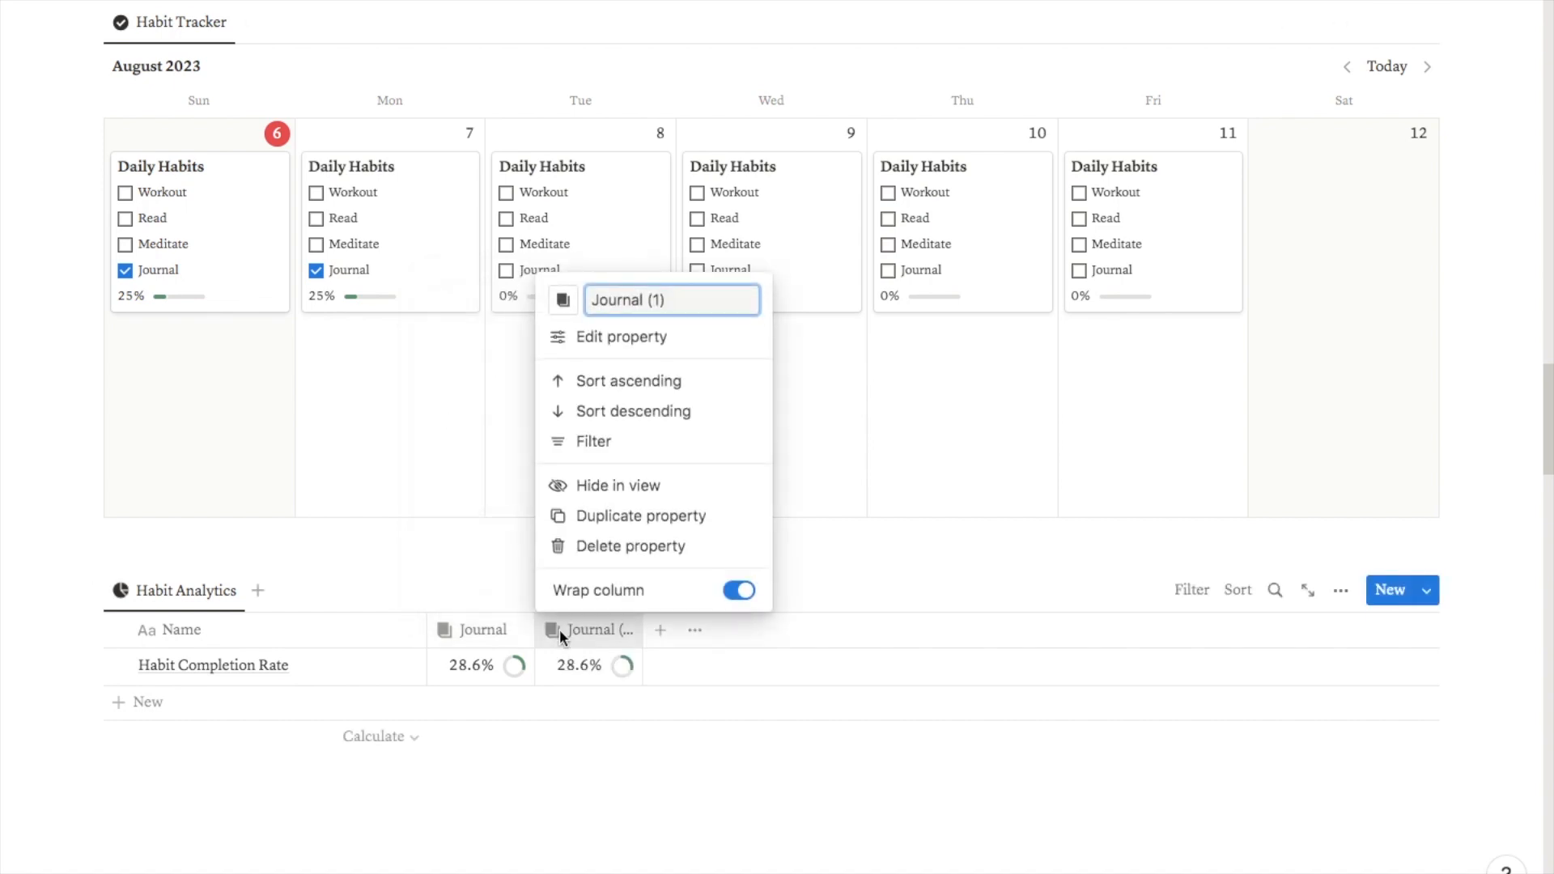
left_click(596, 337)
left_click(1274, 111)
left_click_drag(1273, 111, 1204, 108)
type("Read")
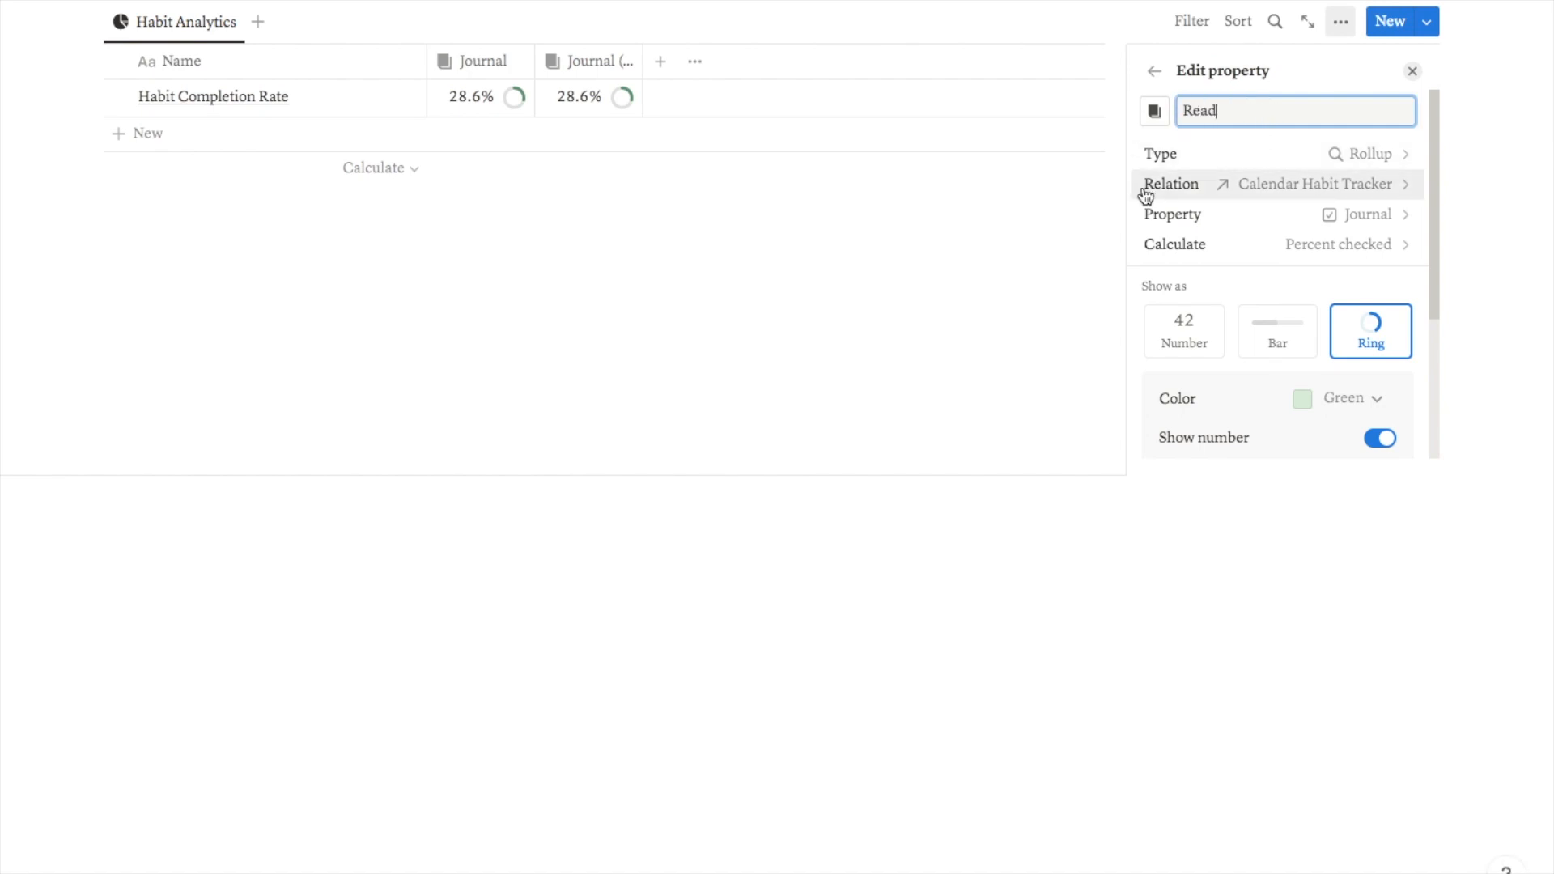
left_click(1155, 111)
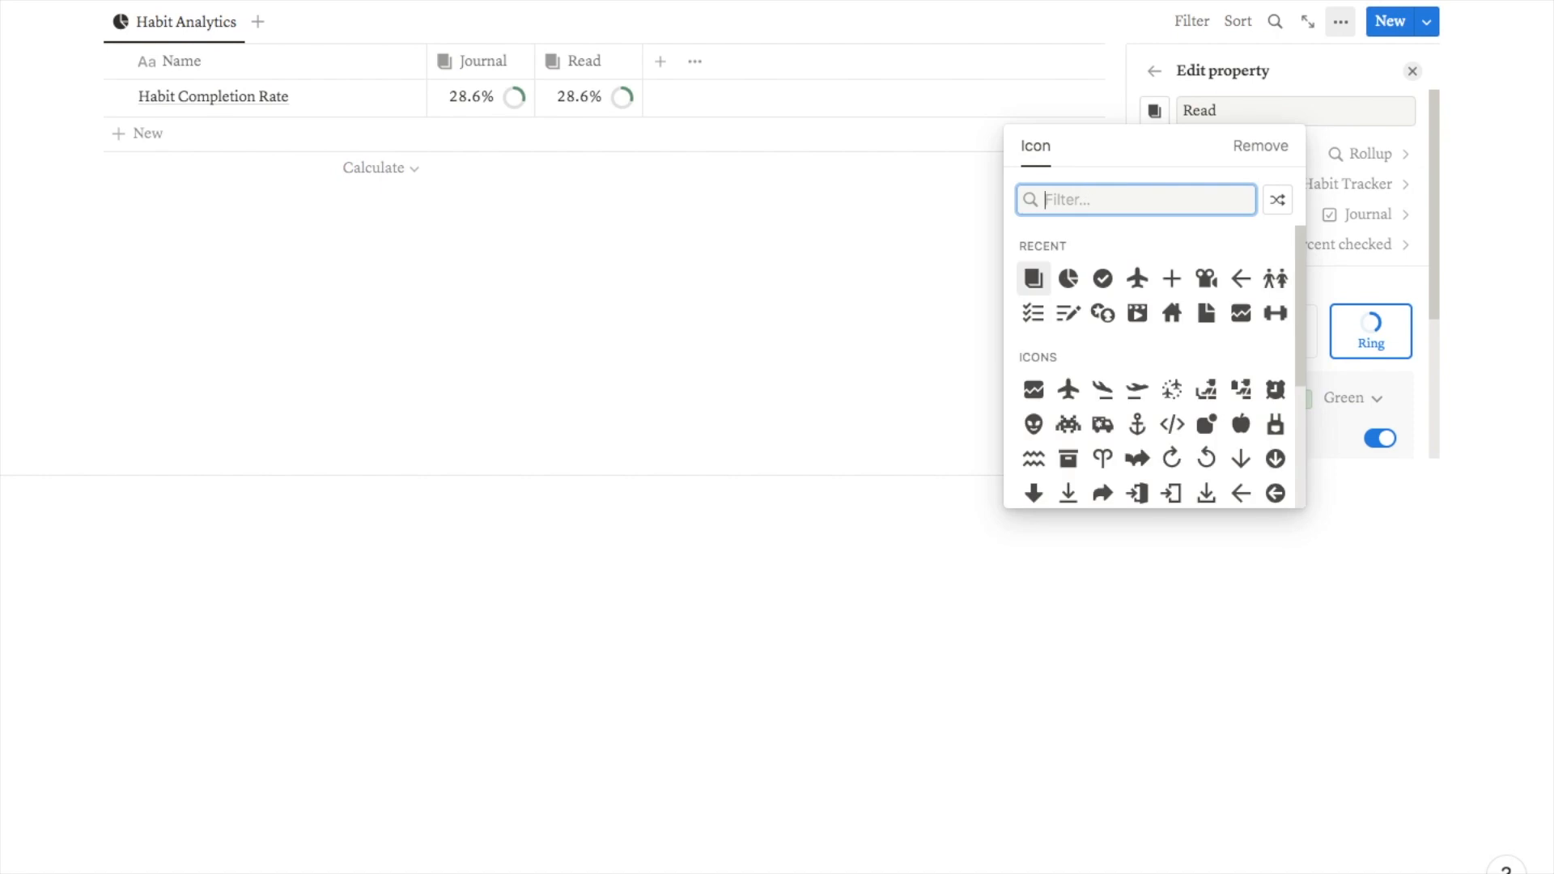
type("book")
left_click(1067, 247)
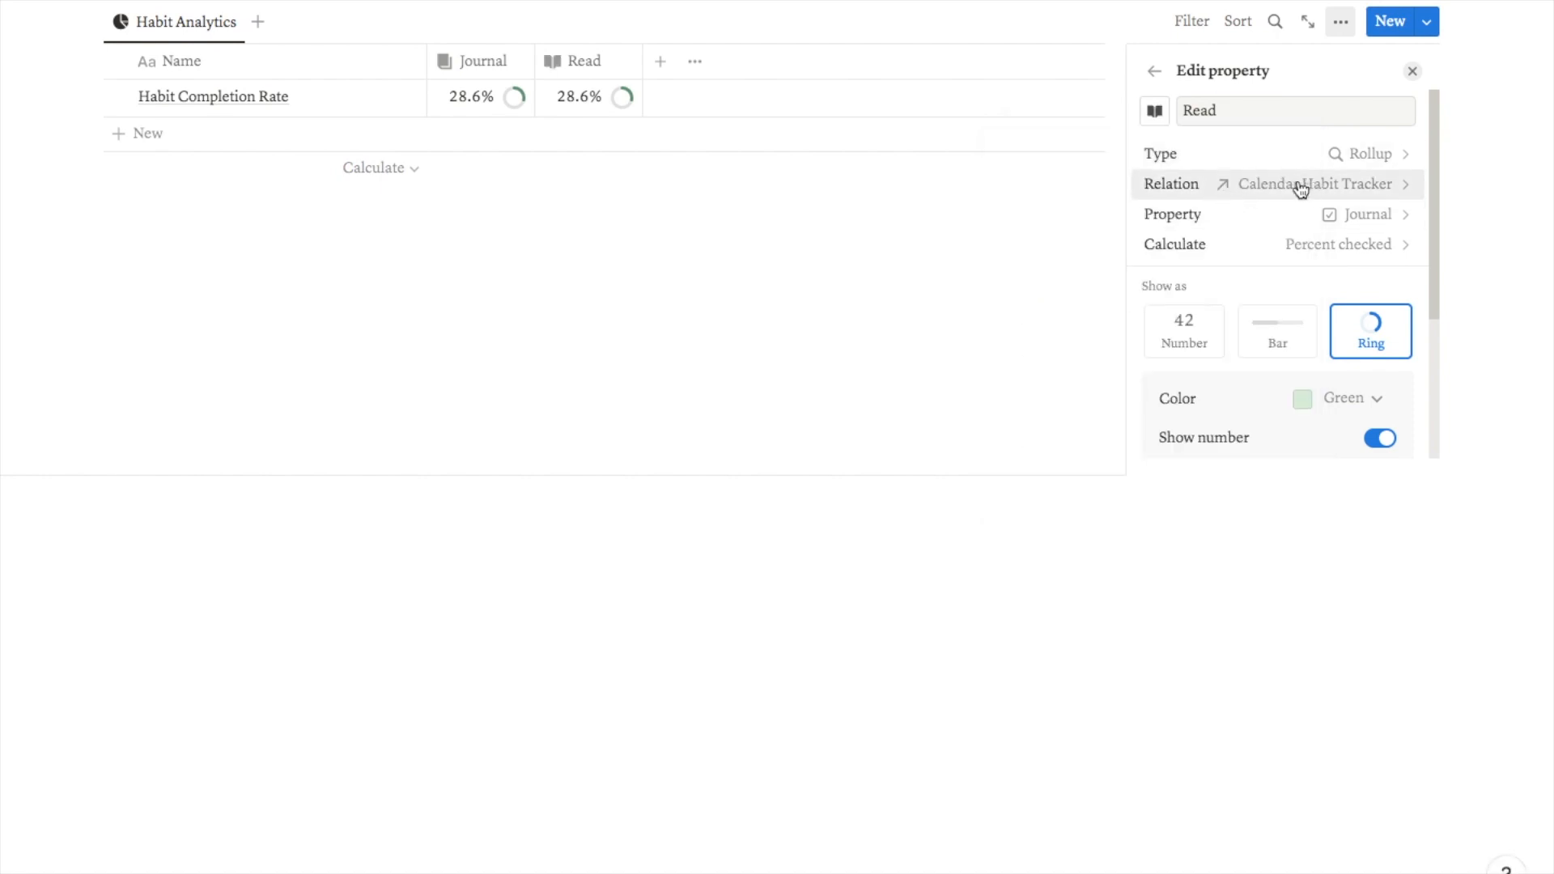
- Roll up the Read checkbox property as Percent checked, shown as a Ring in Red
left_click(1324, 214)
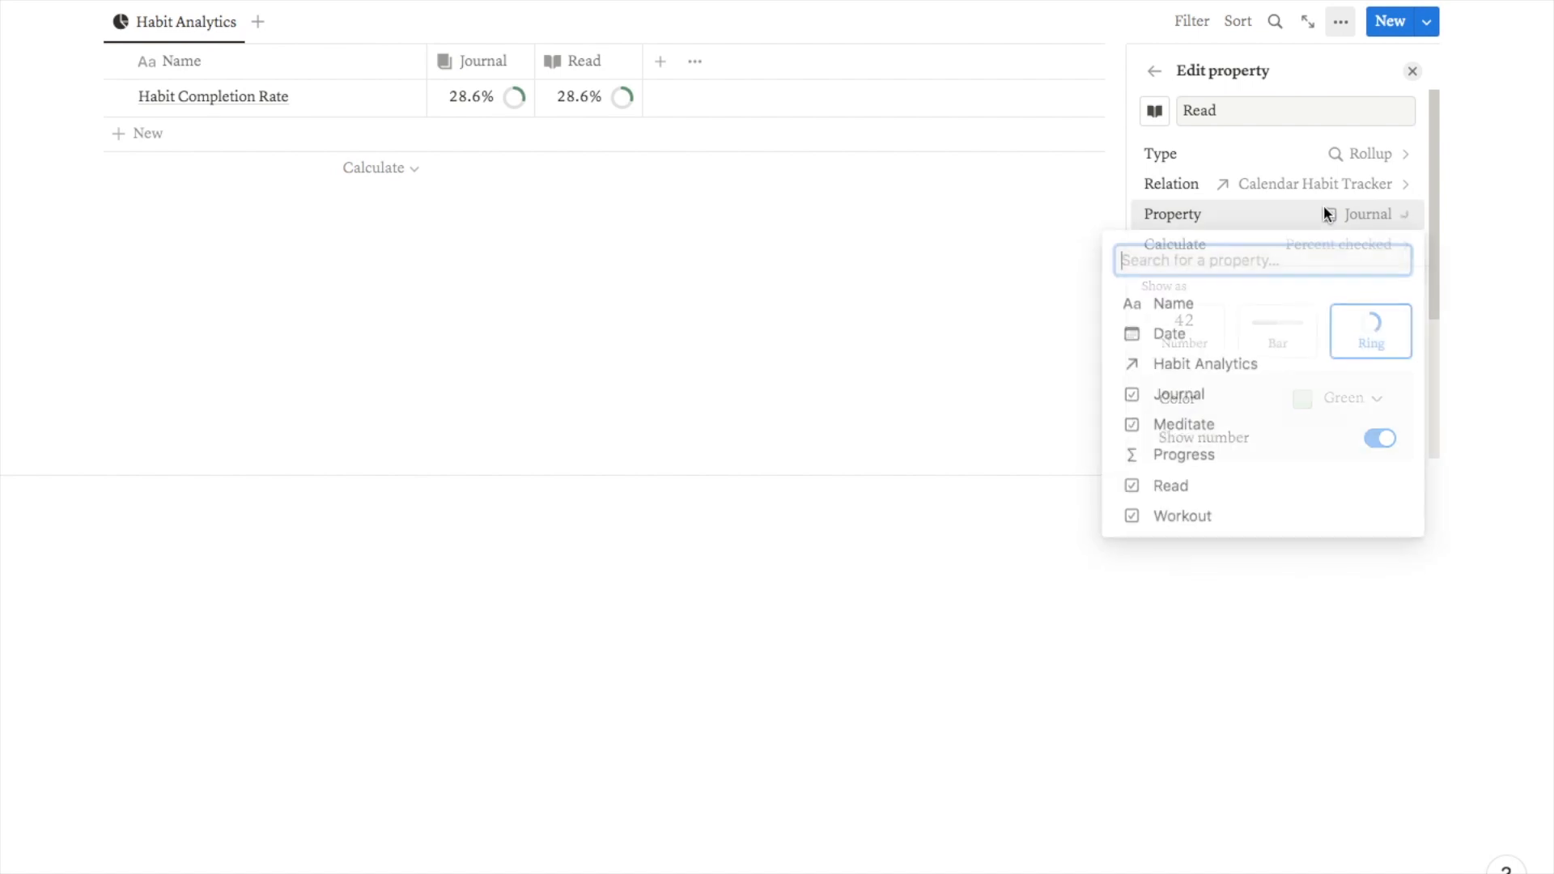
left_click(1173, 488)
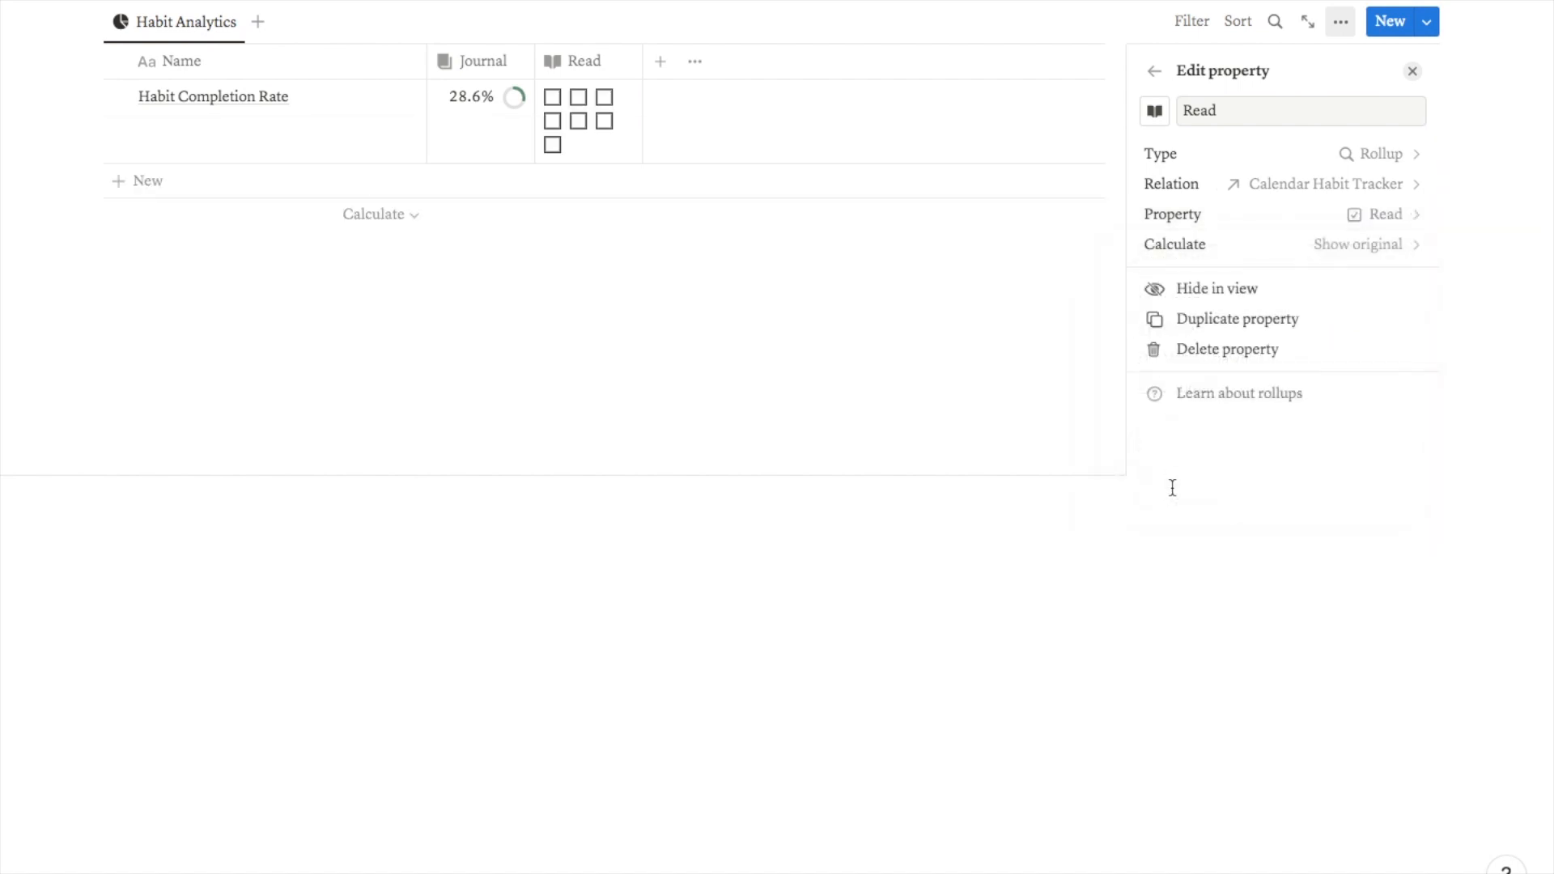
left_click(1338, 246)
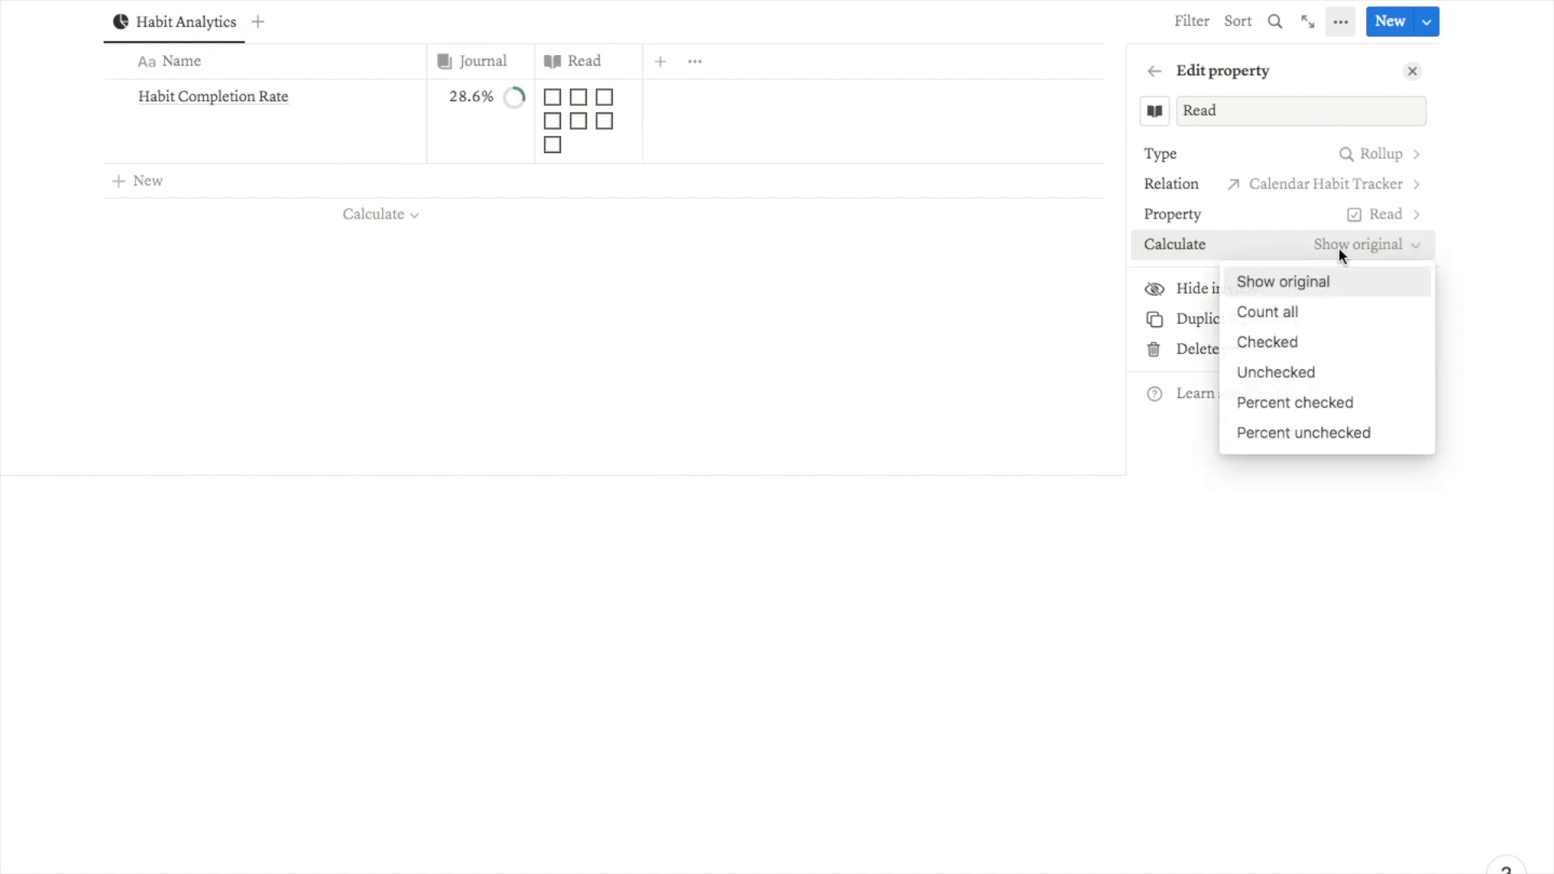
left_click(1317, 404)
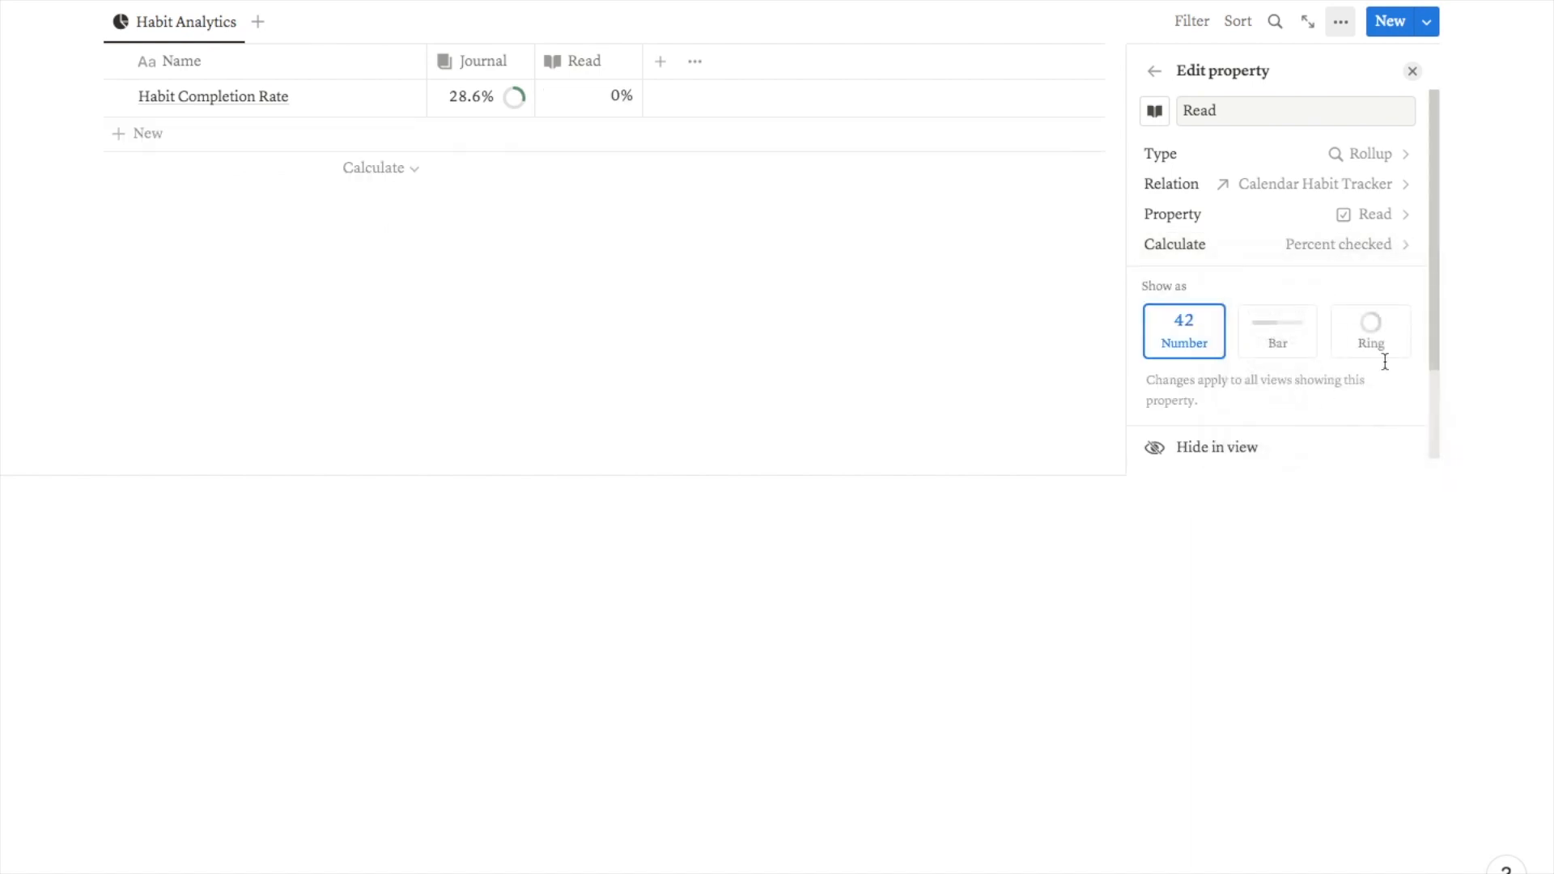
left_click(1371, 337)
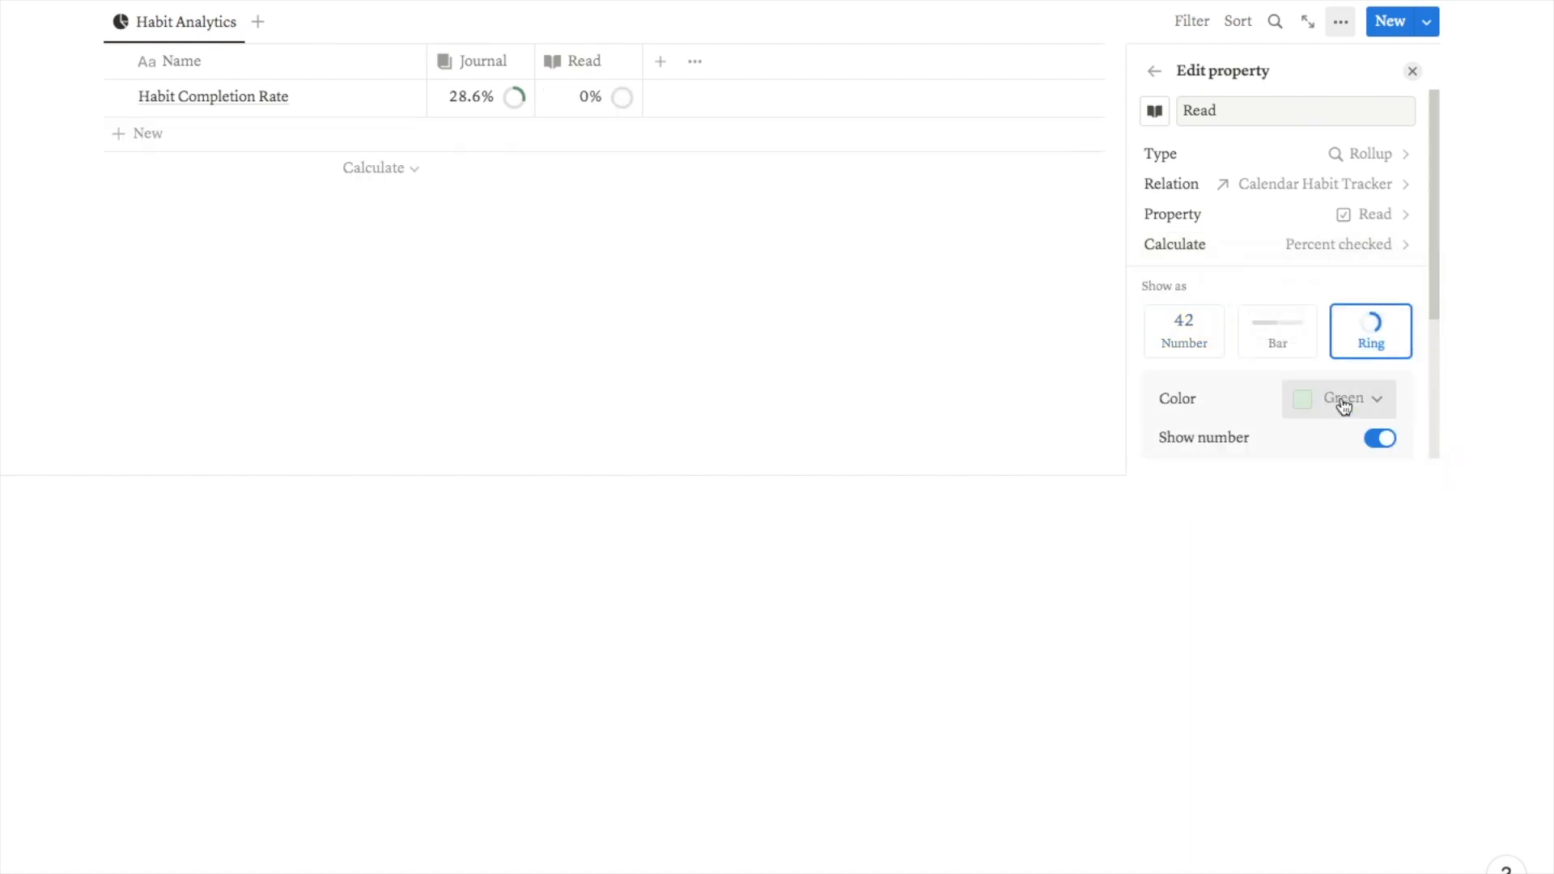
left_click(1344, 401)
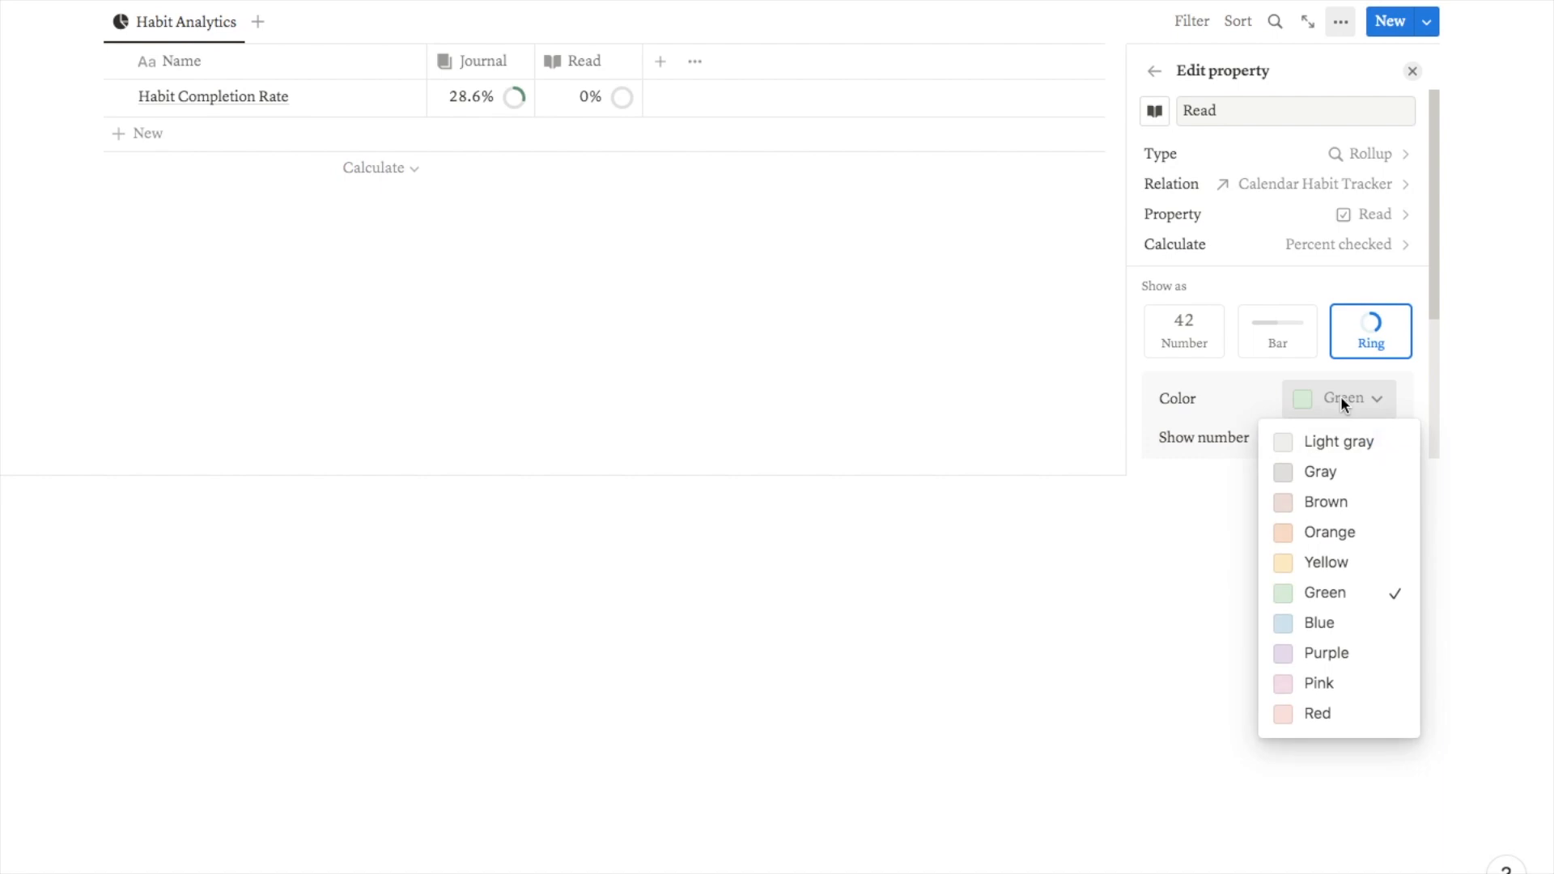
left_click(1328, 715)
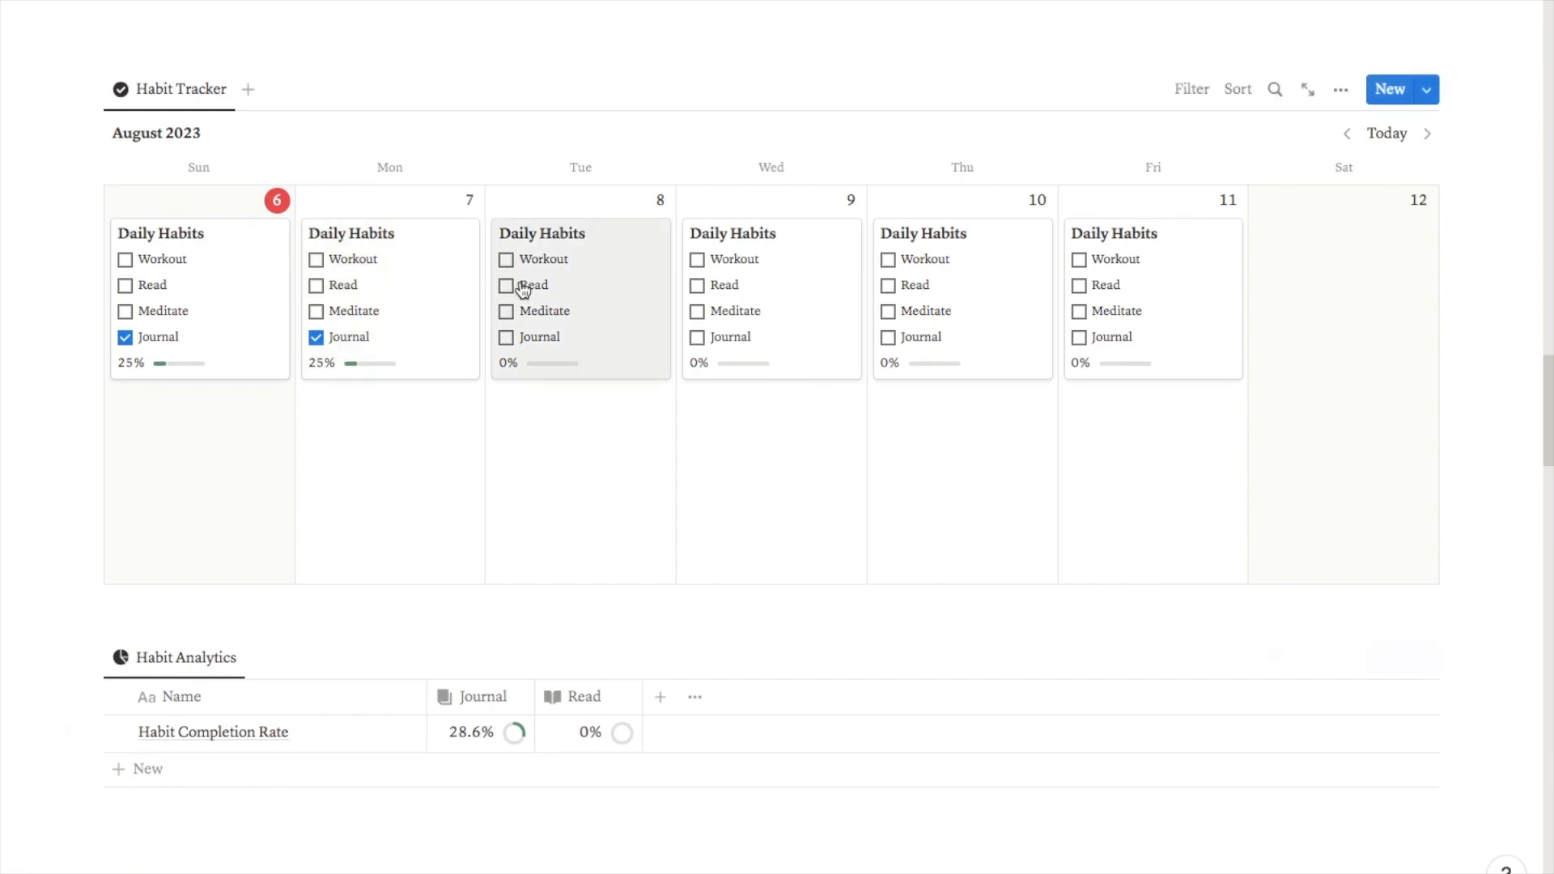
- Check Read on the August 8 and August 7 Daily Habits cards to test the Read rollup
left_click(507, 286)
left_click(316, 286)
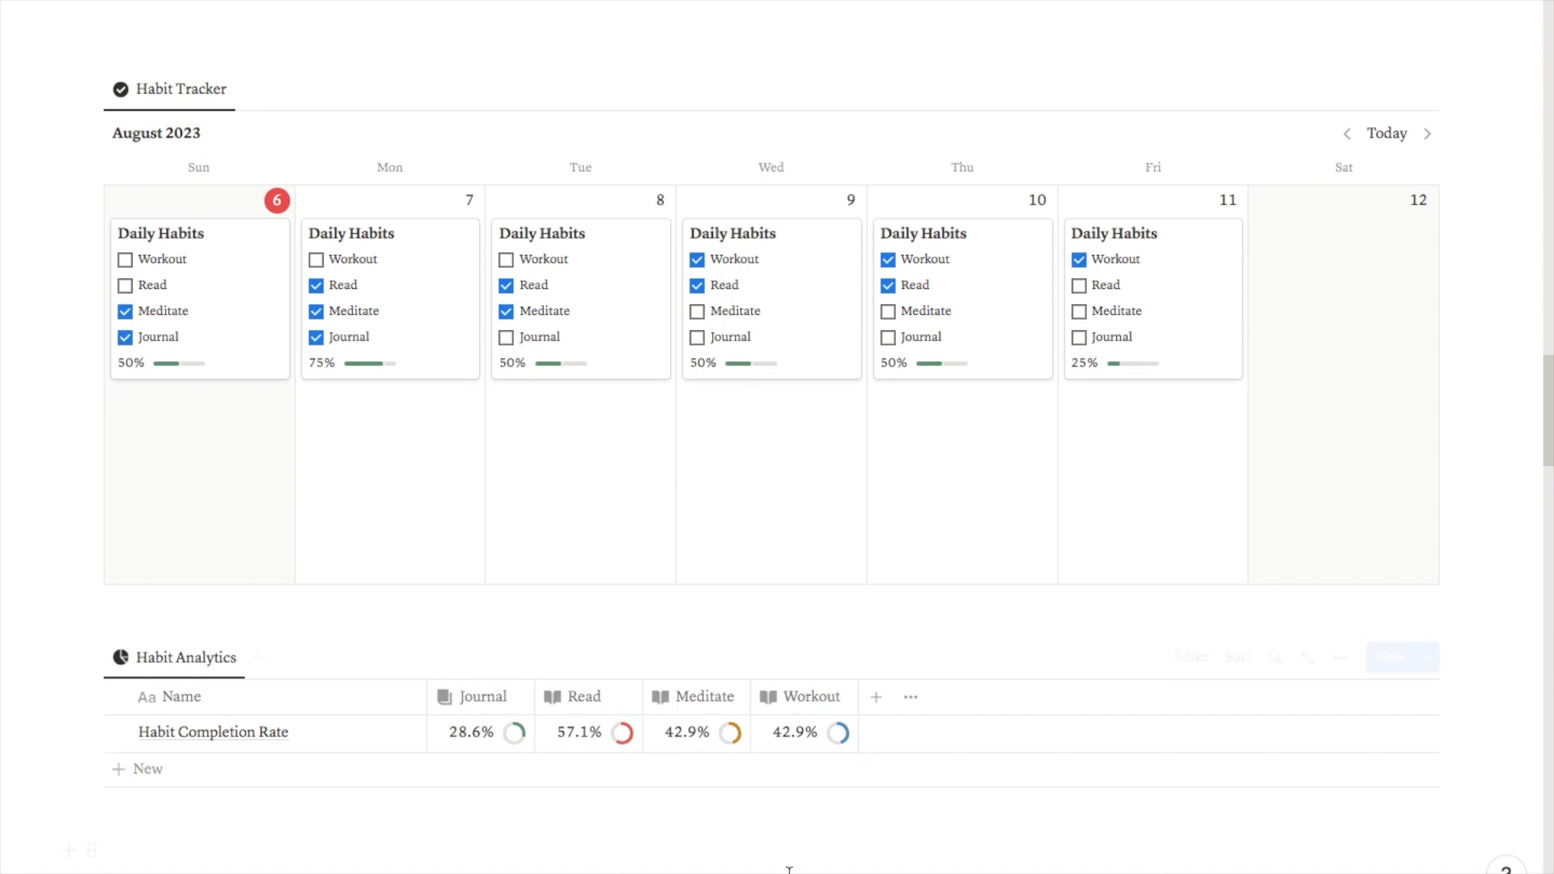
- Add a Formula property named Total Success Rate to Habit Analytics and give it a chart icon
scroll(792, 865, "down", 1)
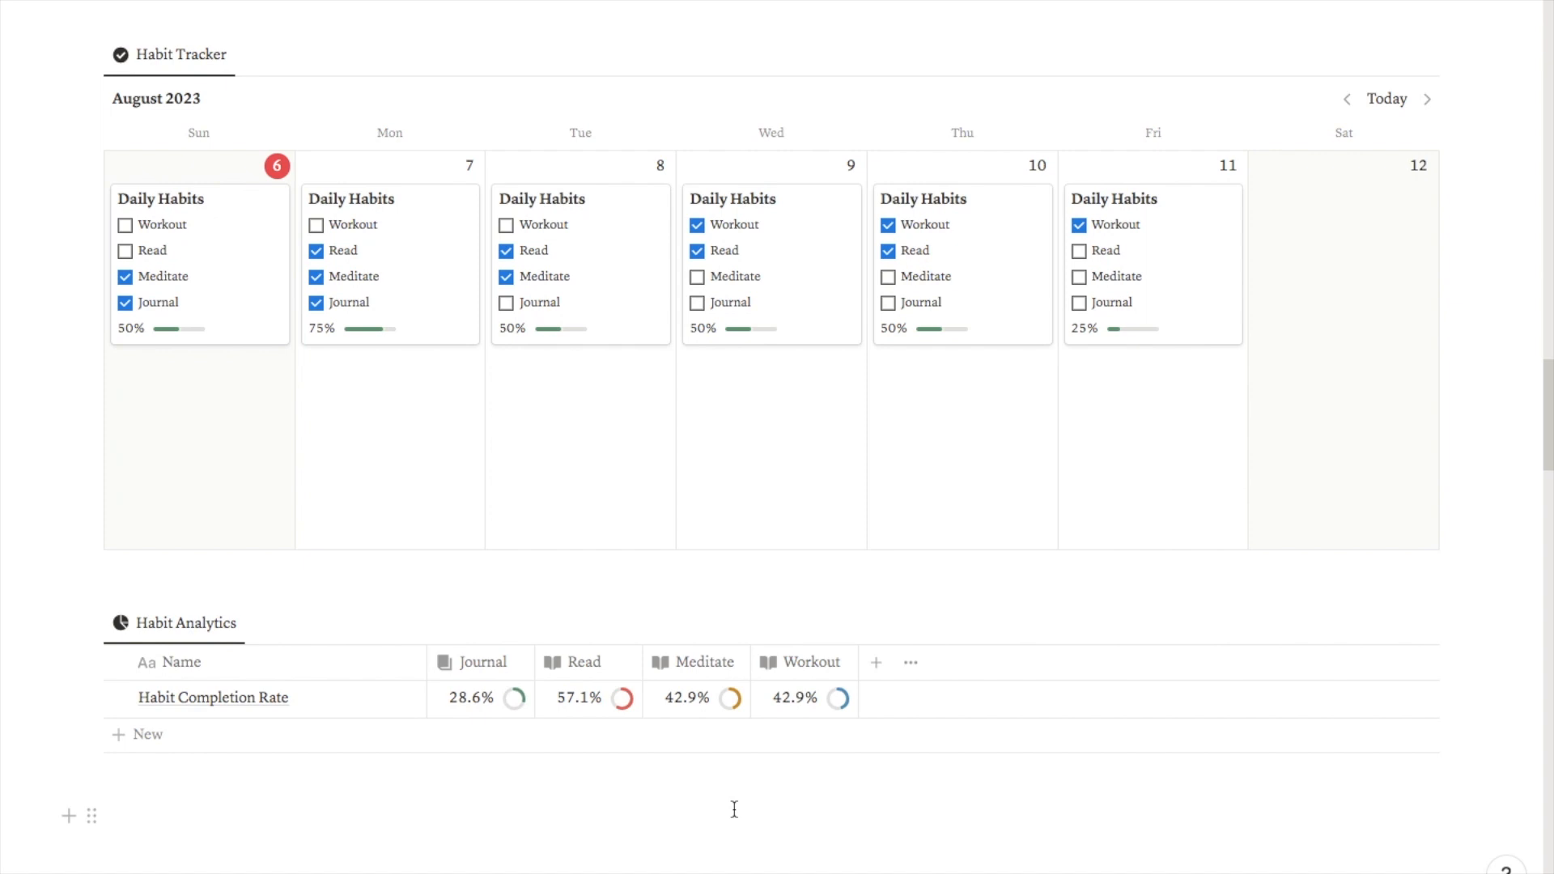
scroll(734, 810, "down", 3)
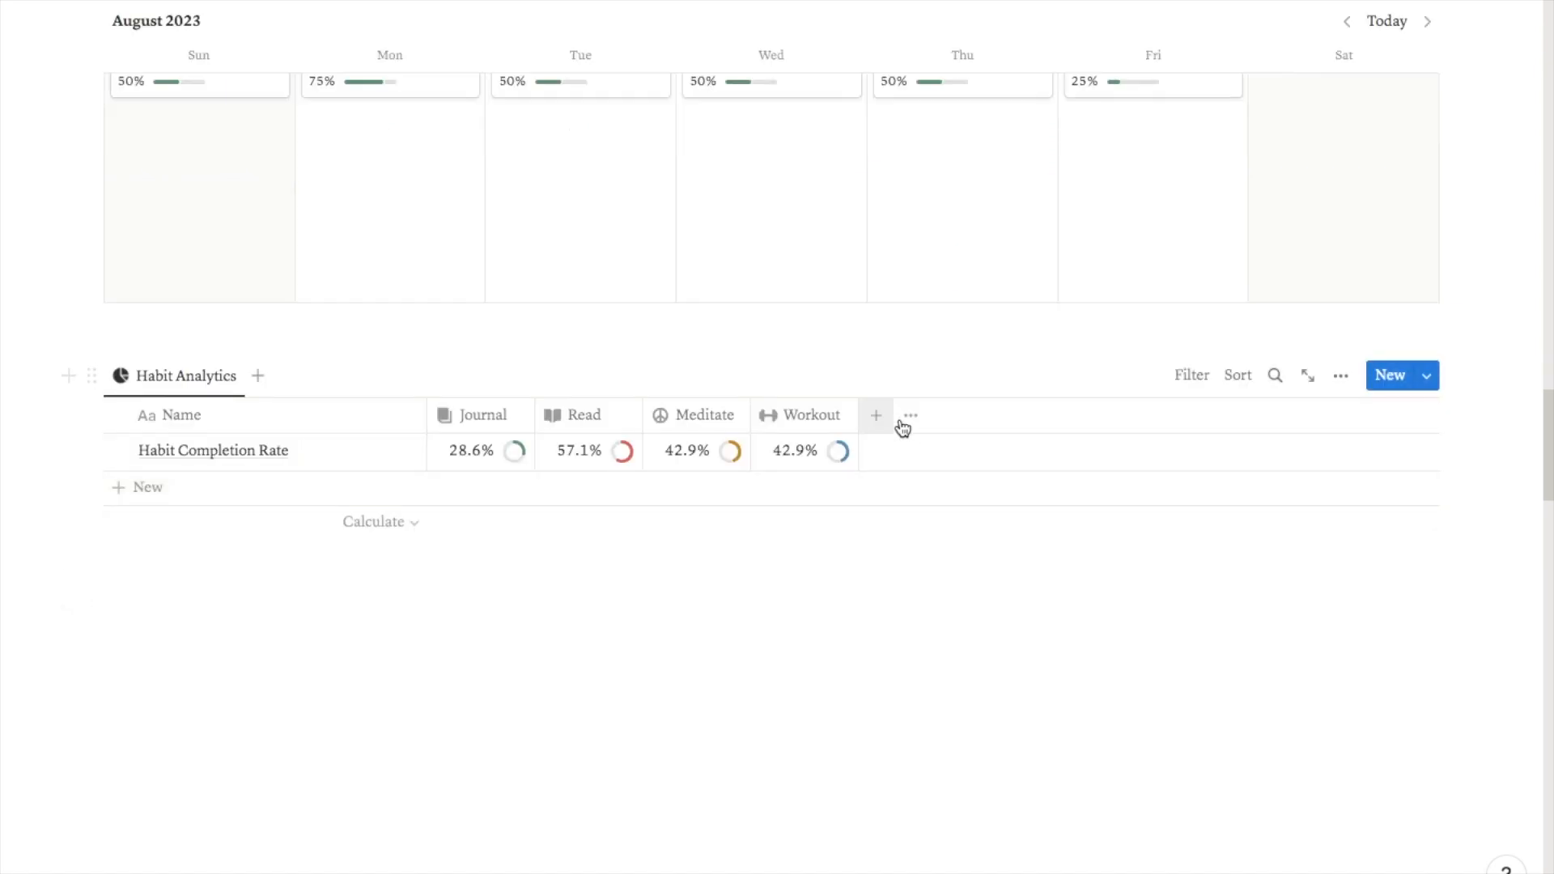
left_click(884, 431)
type("form")
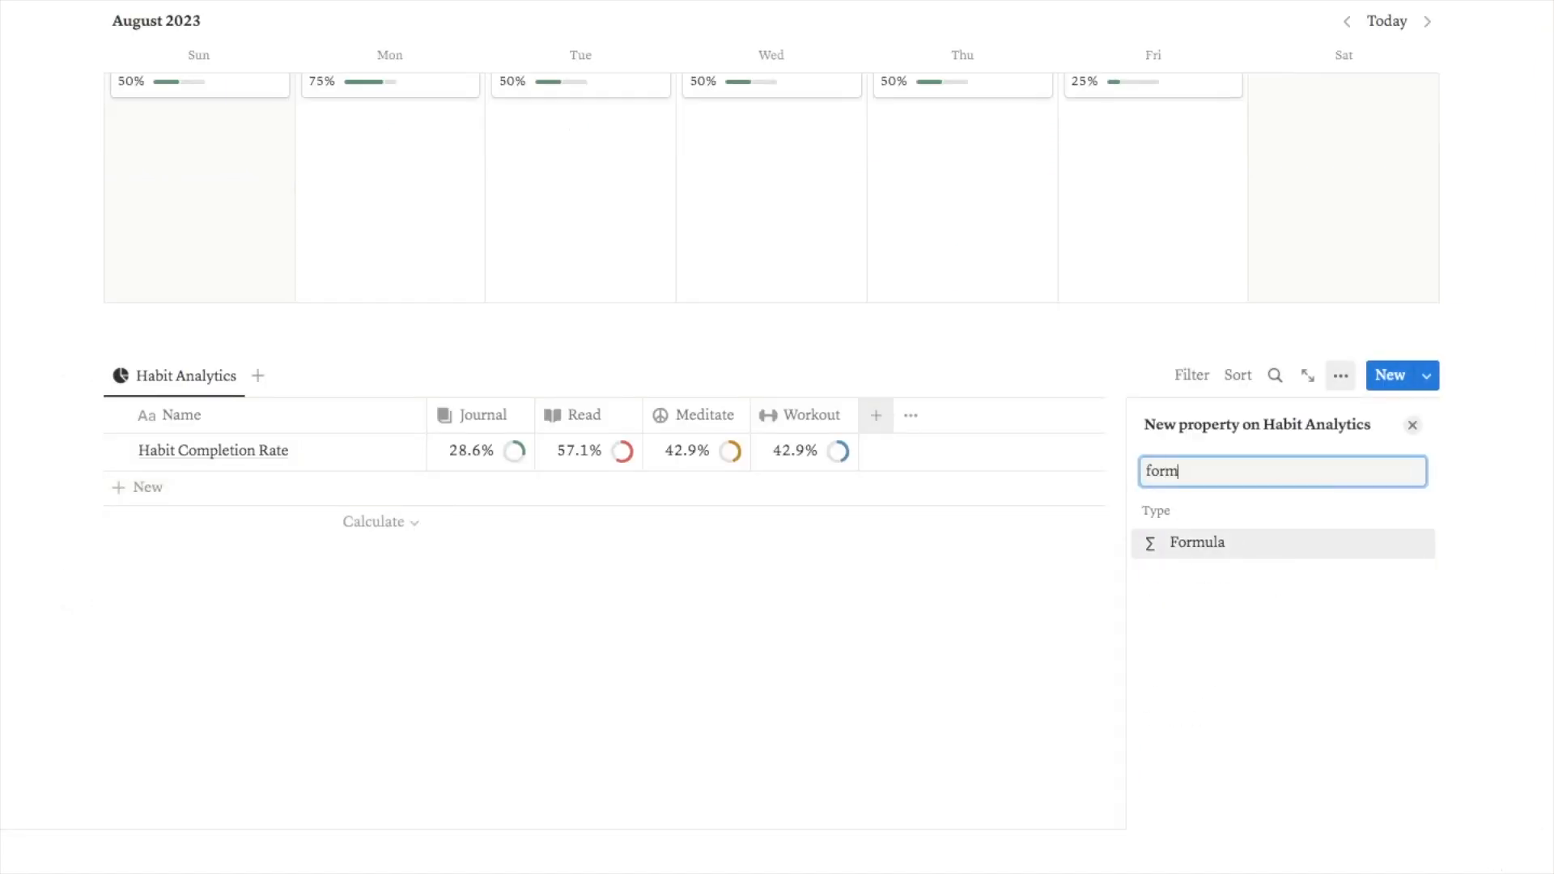
left_click(1155, 542)
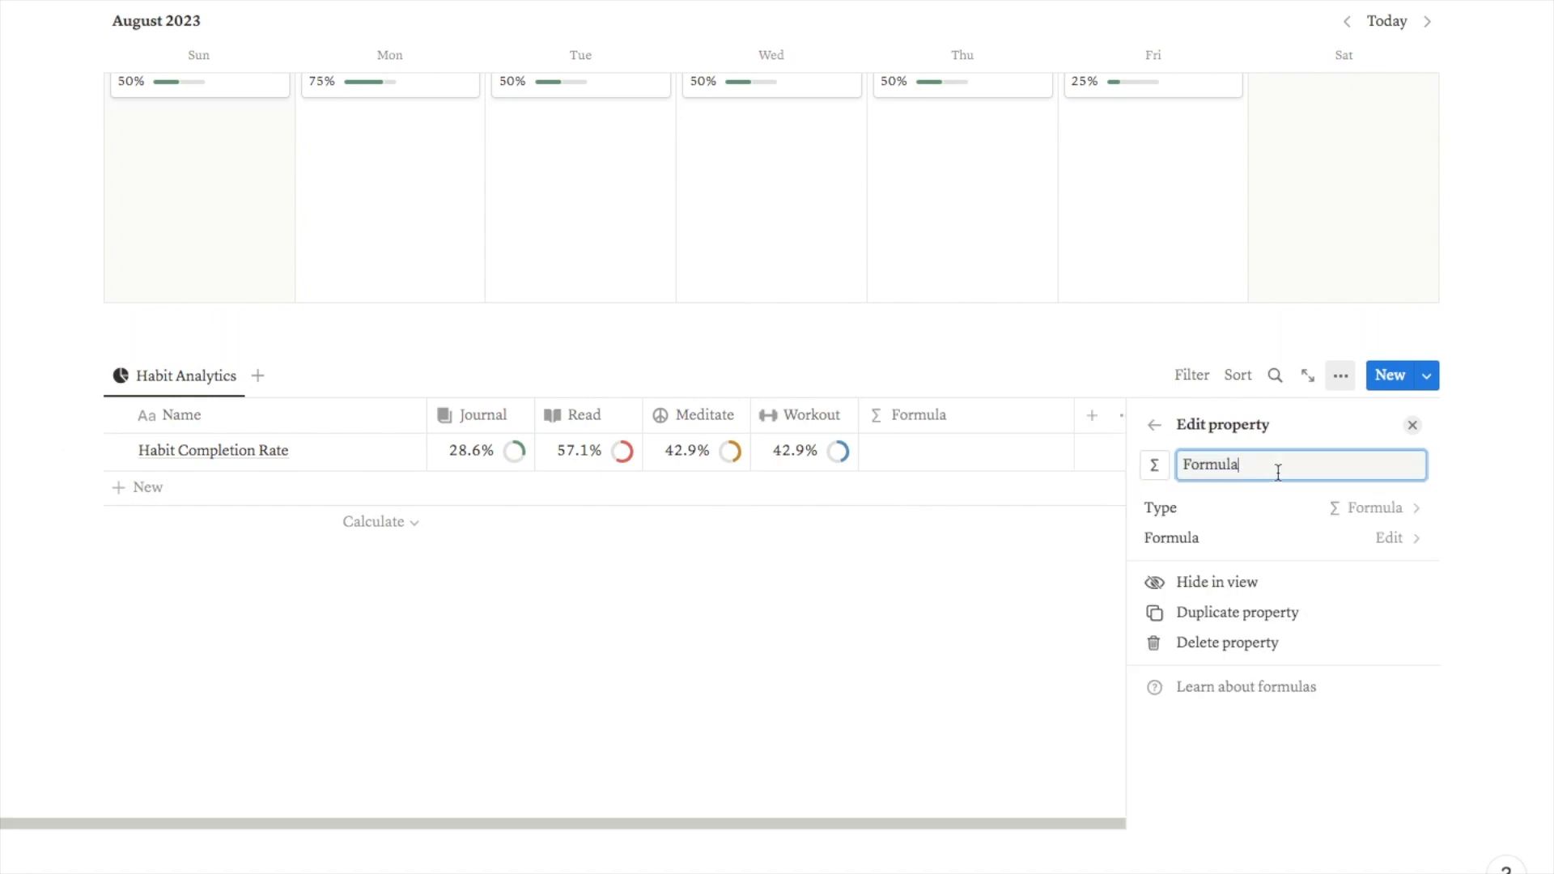
key("BackSpace")
type("Total Success Rate")
left_click(1155, 474)
left_click(1034, 631)
- Write the Total Success Rate formula as the sum of the Journal, Read, Meditate and Workout properties
left_click(1183, 536)
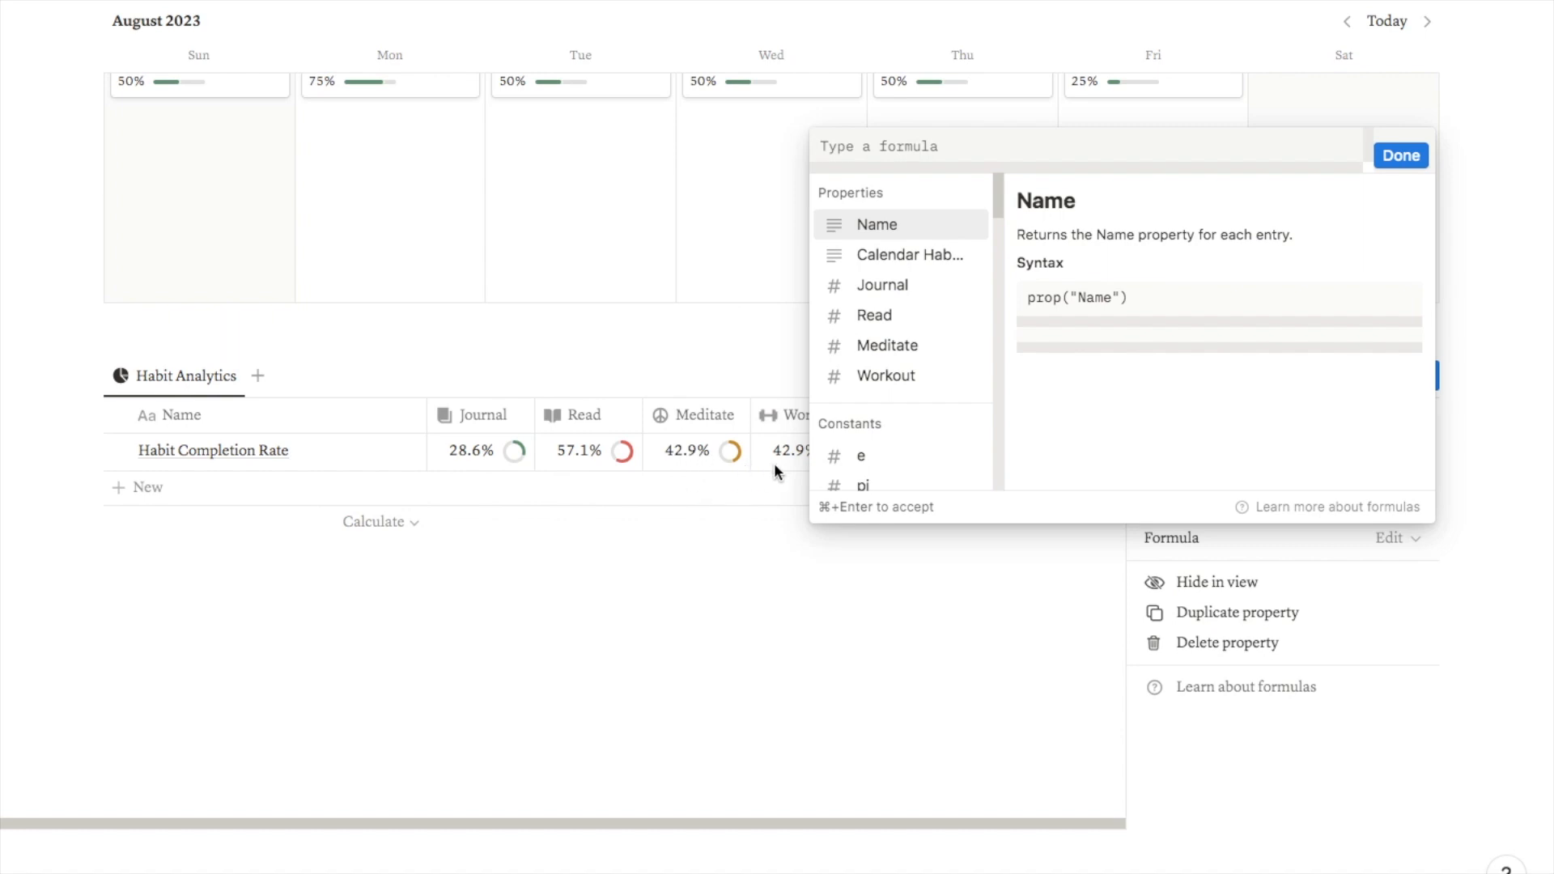
left_click(888, 289)
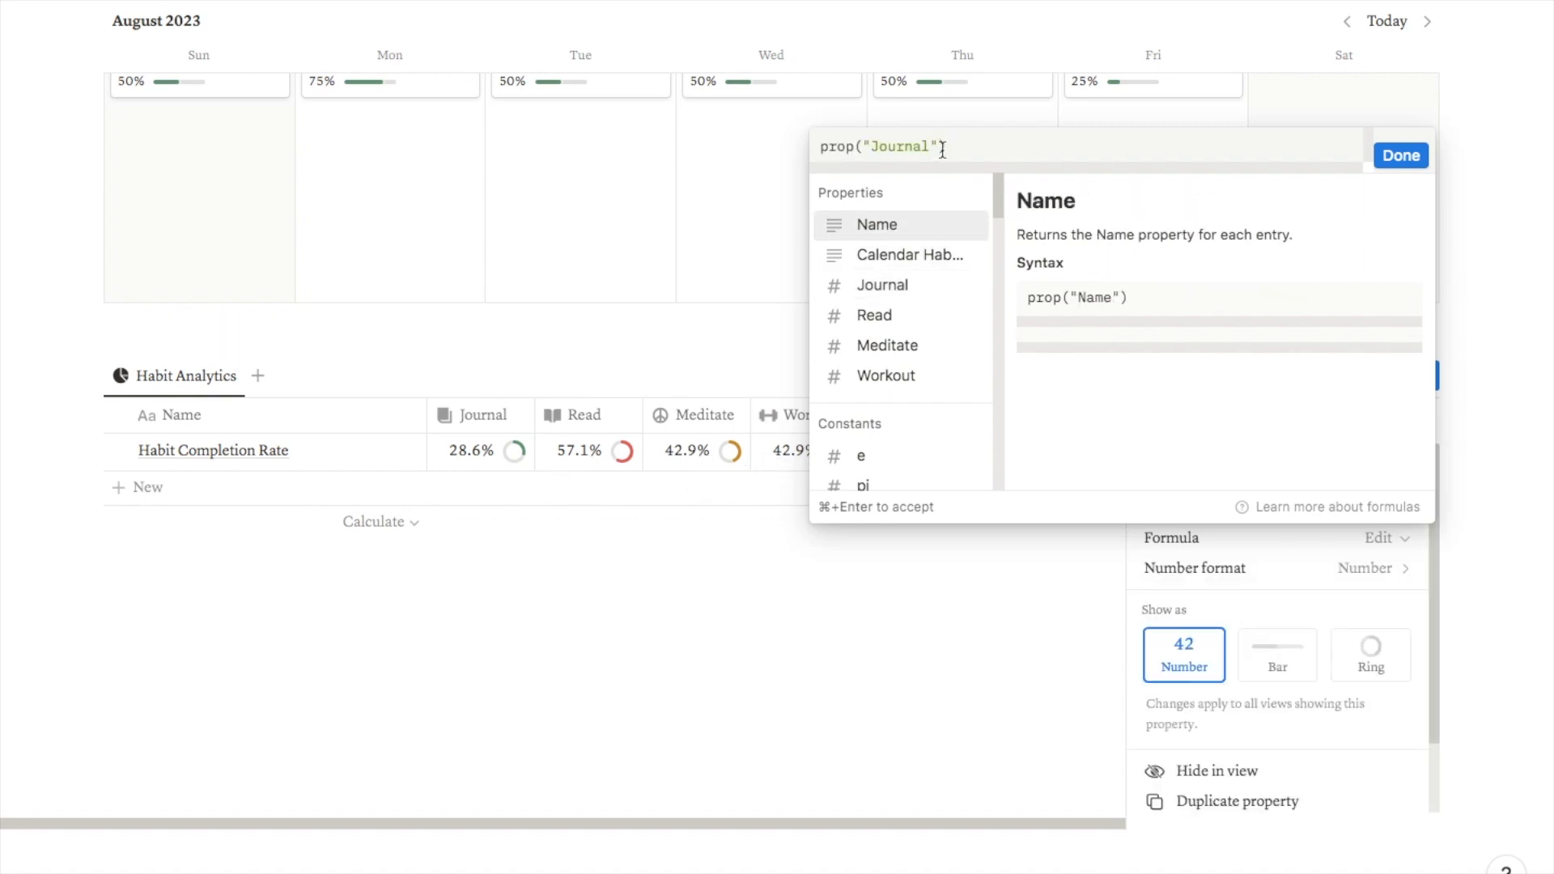
type("+")
left_click(903, 315)
type("+")
left_click(905, 347)
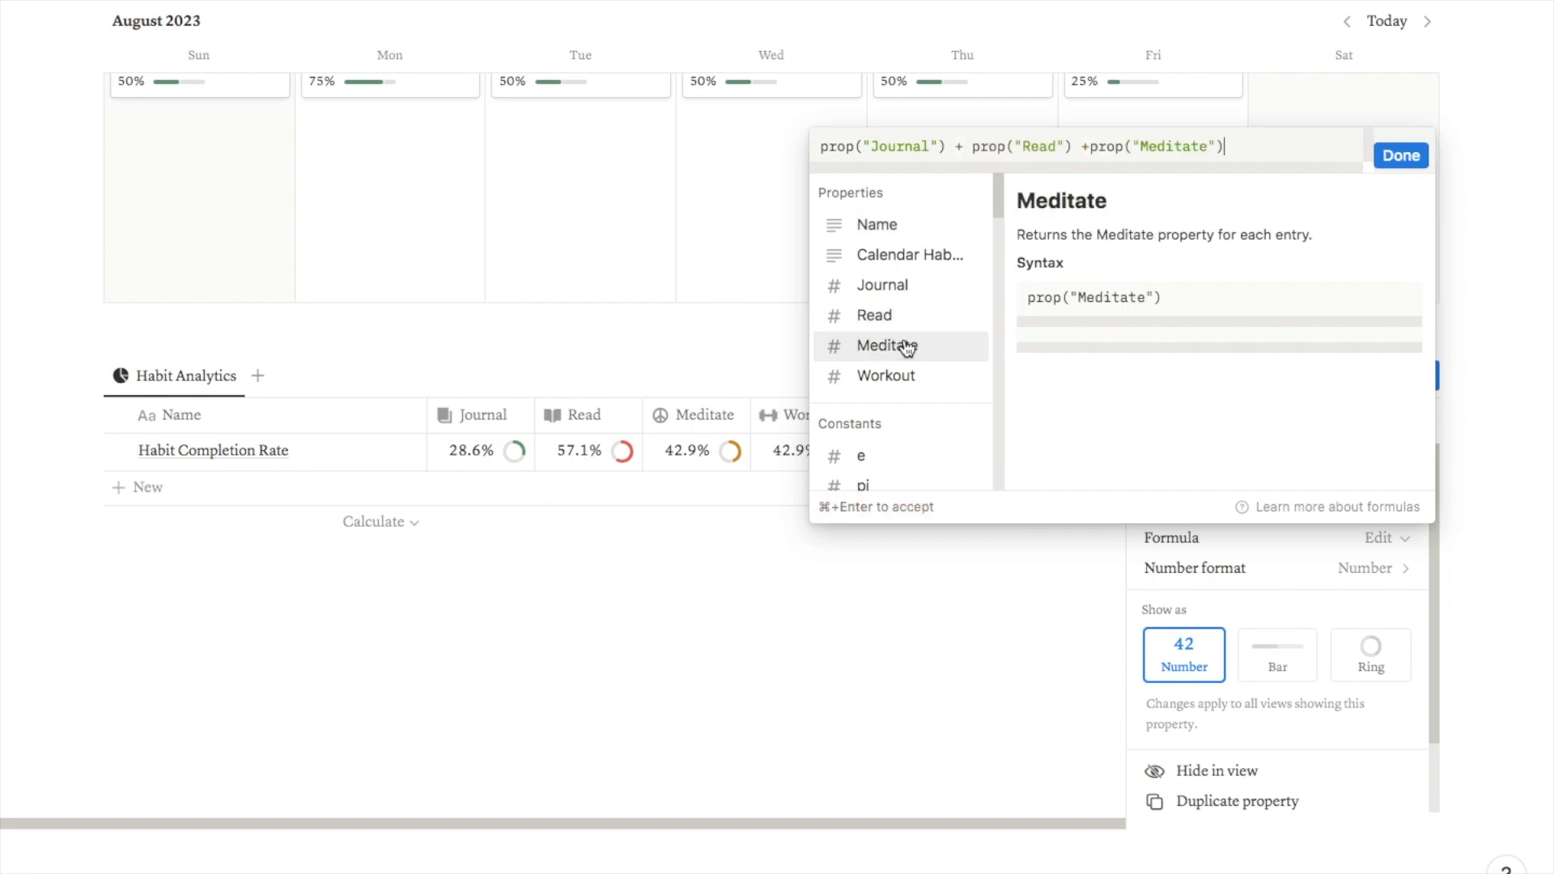
type("+")
left_click(890, 378)
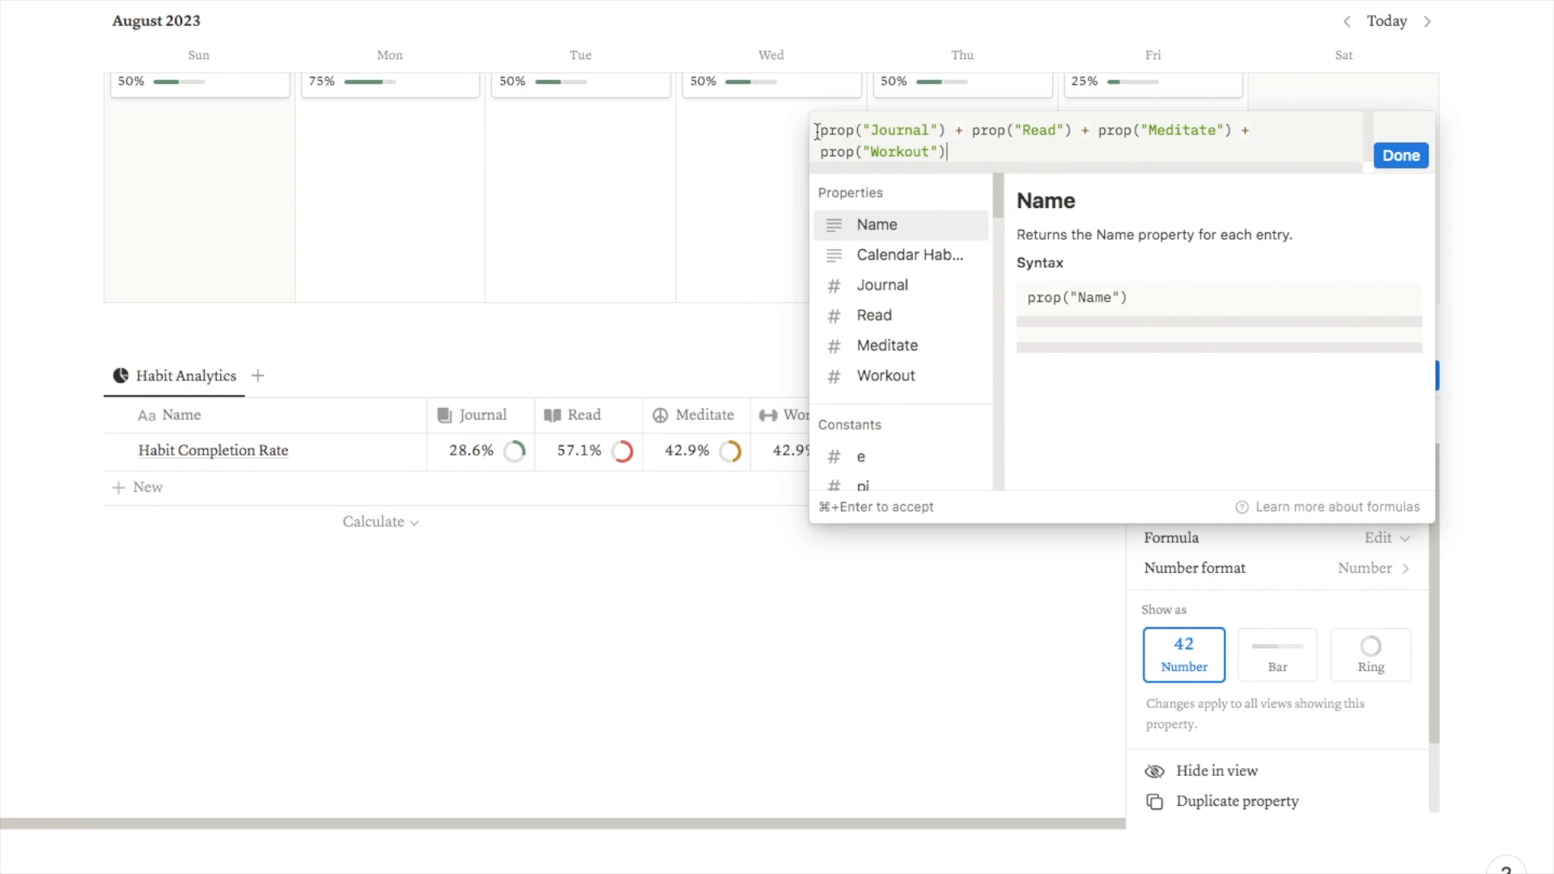
- Enclose the sum of the four habits in parentheses, divide it by 4 and apply the formula
left_click(817, 131)
type("(")
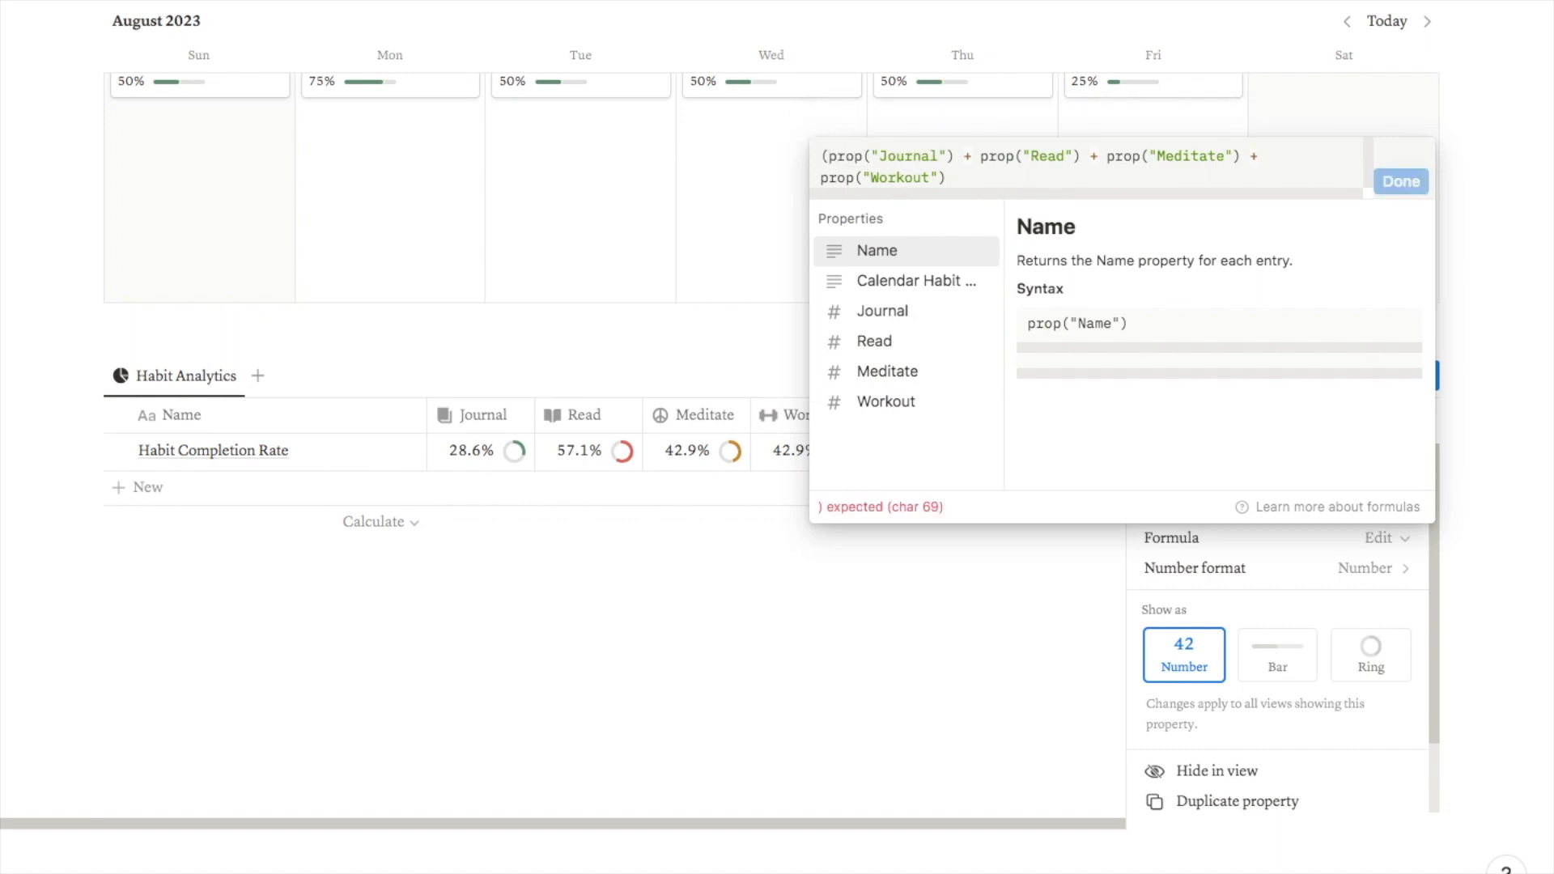
left_click(955, 176)
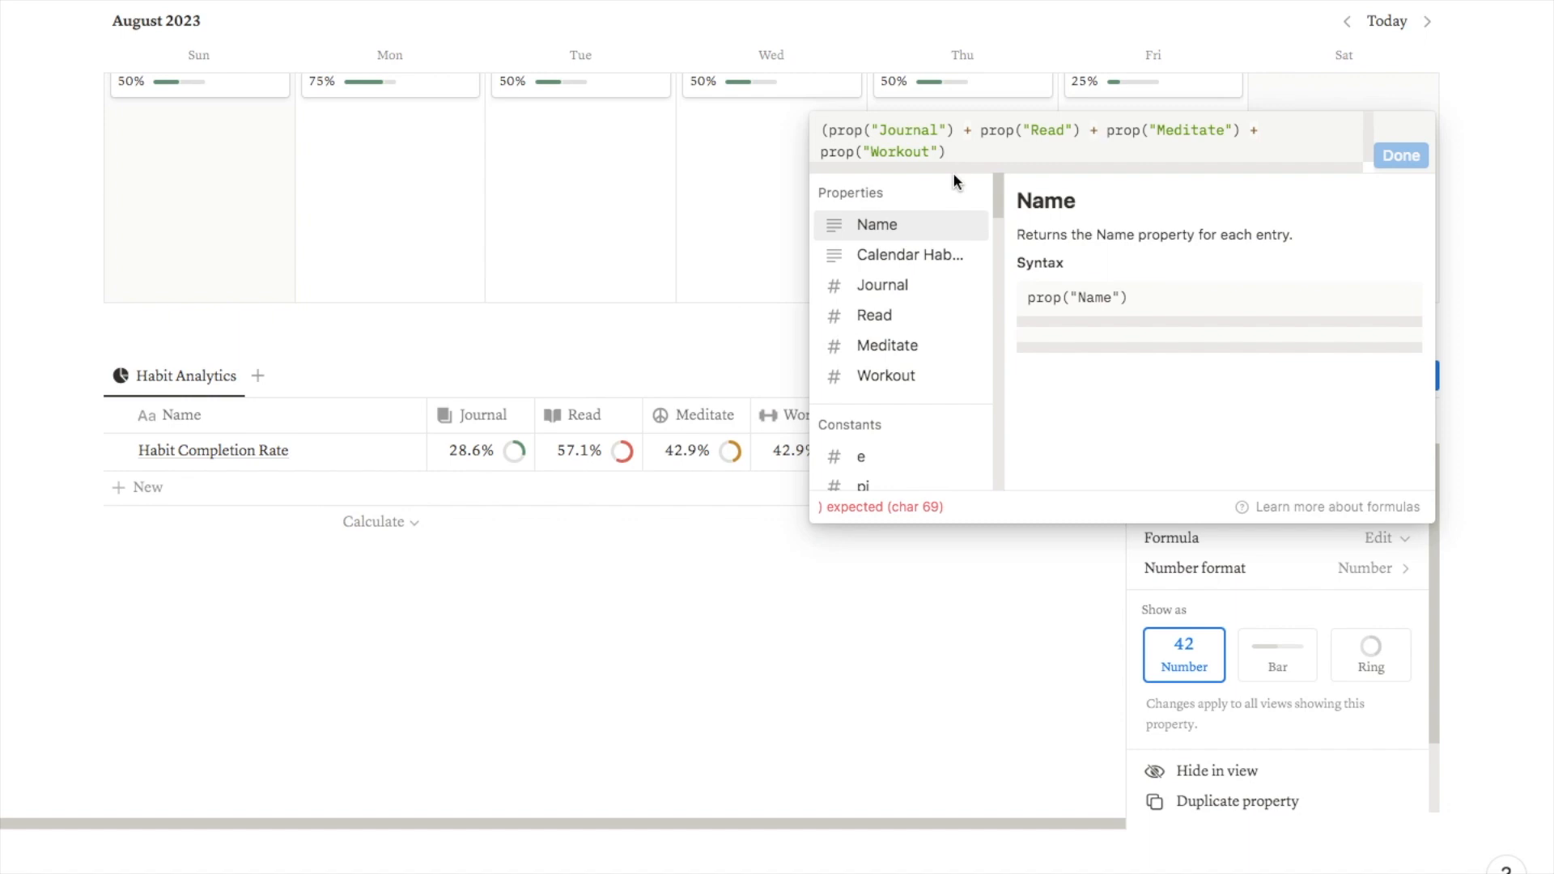
type(")")
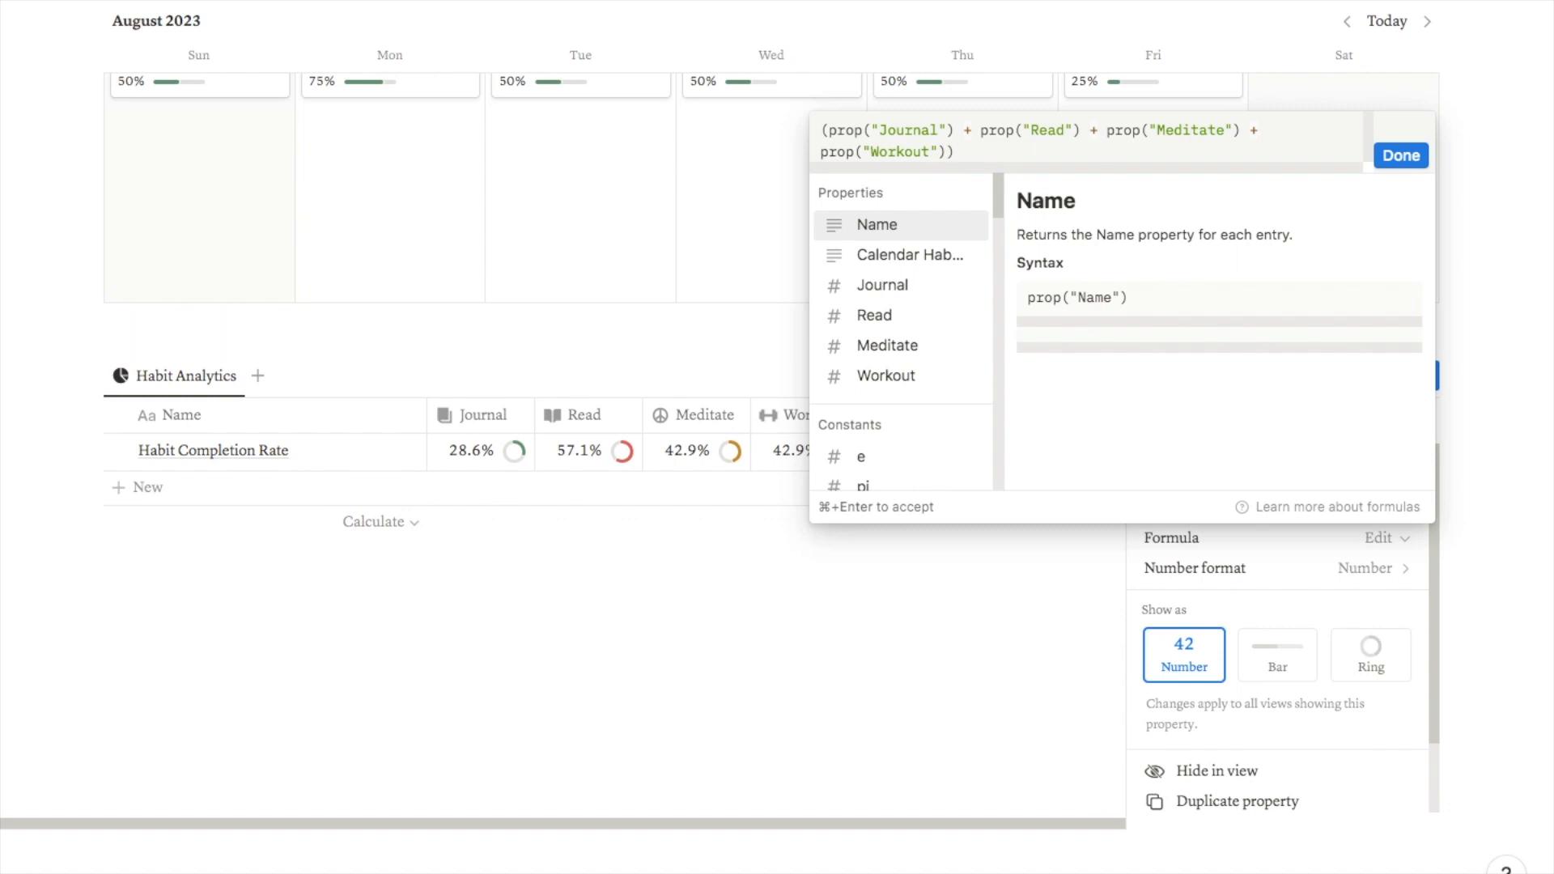
type("/4")
left_click(1399, 155)
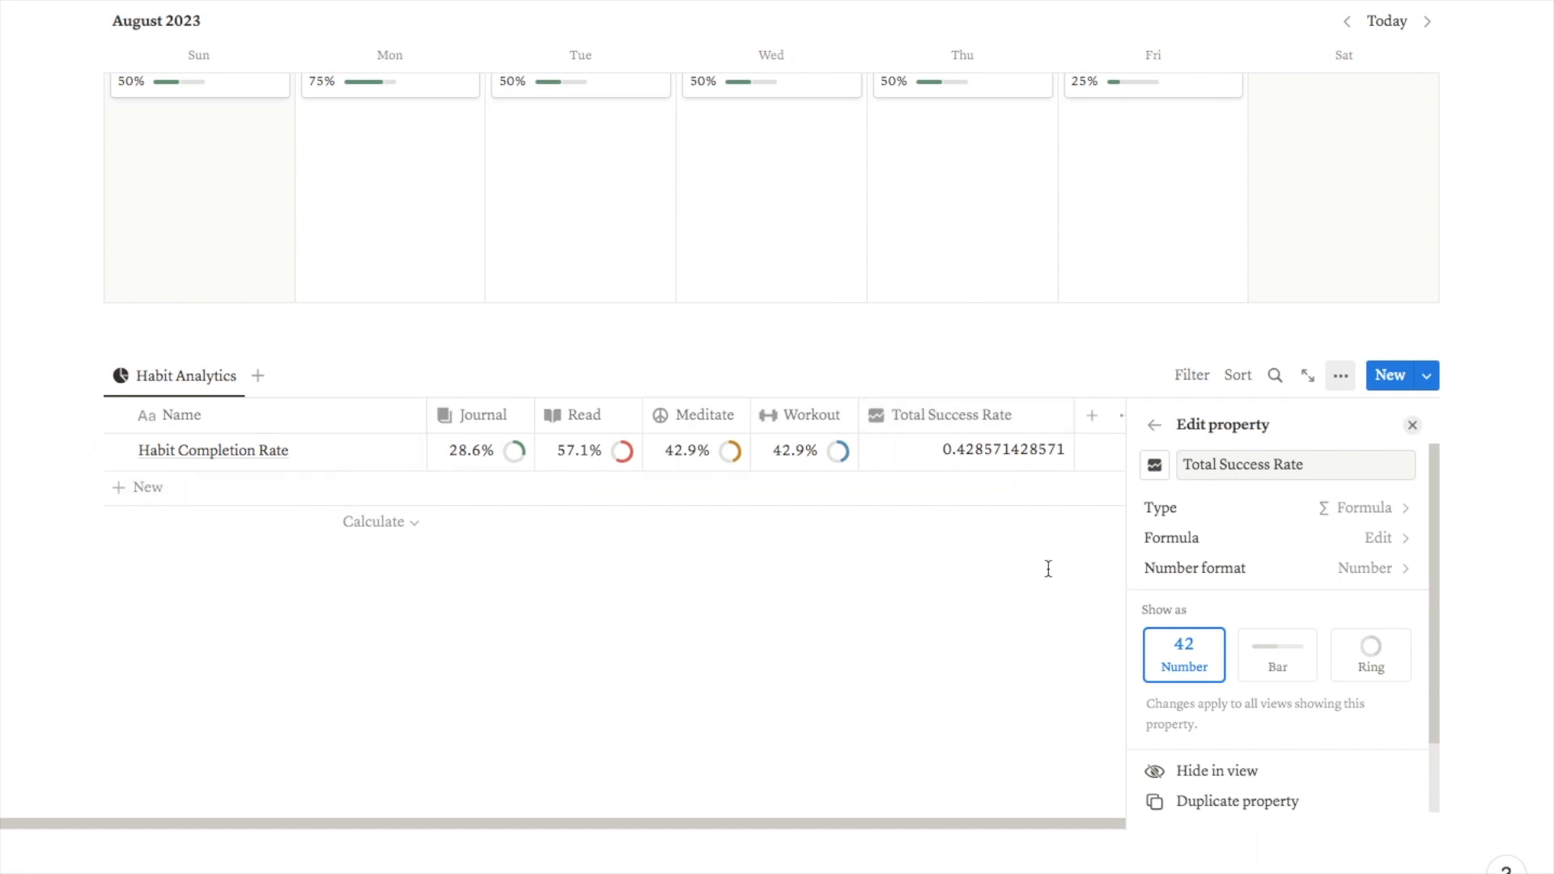
- Round the Total Success Rate formula to two decimals by wrapping it as round(100*(sum of the four habits) / 4)/100
left_click(1197, 538)
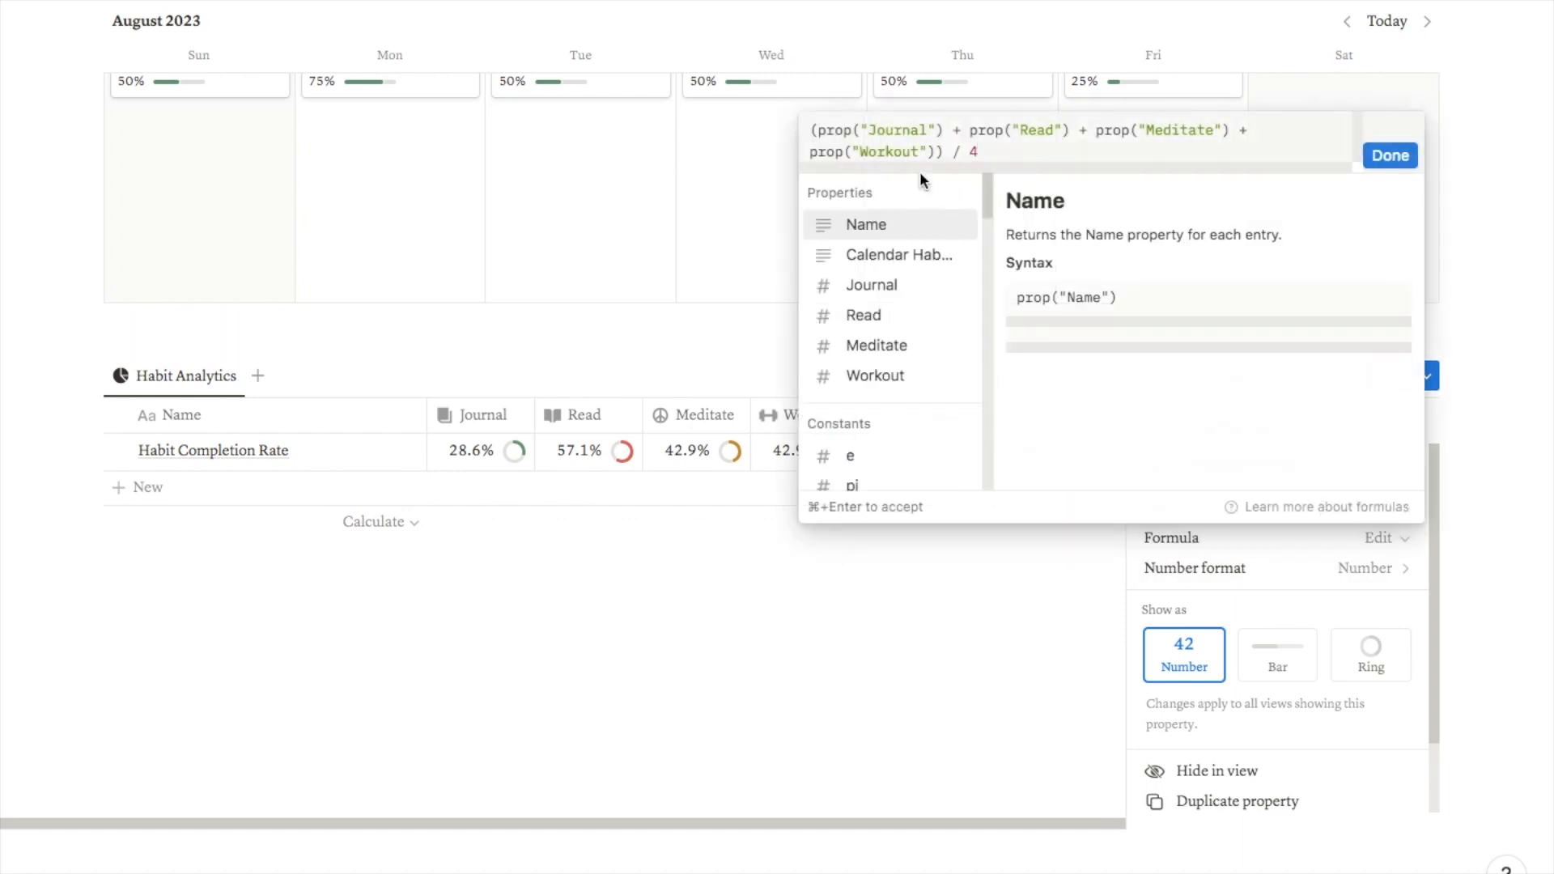
type("round")
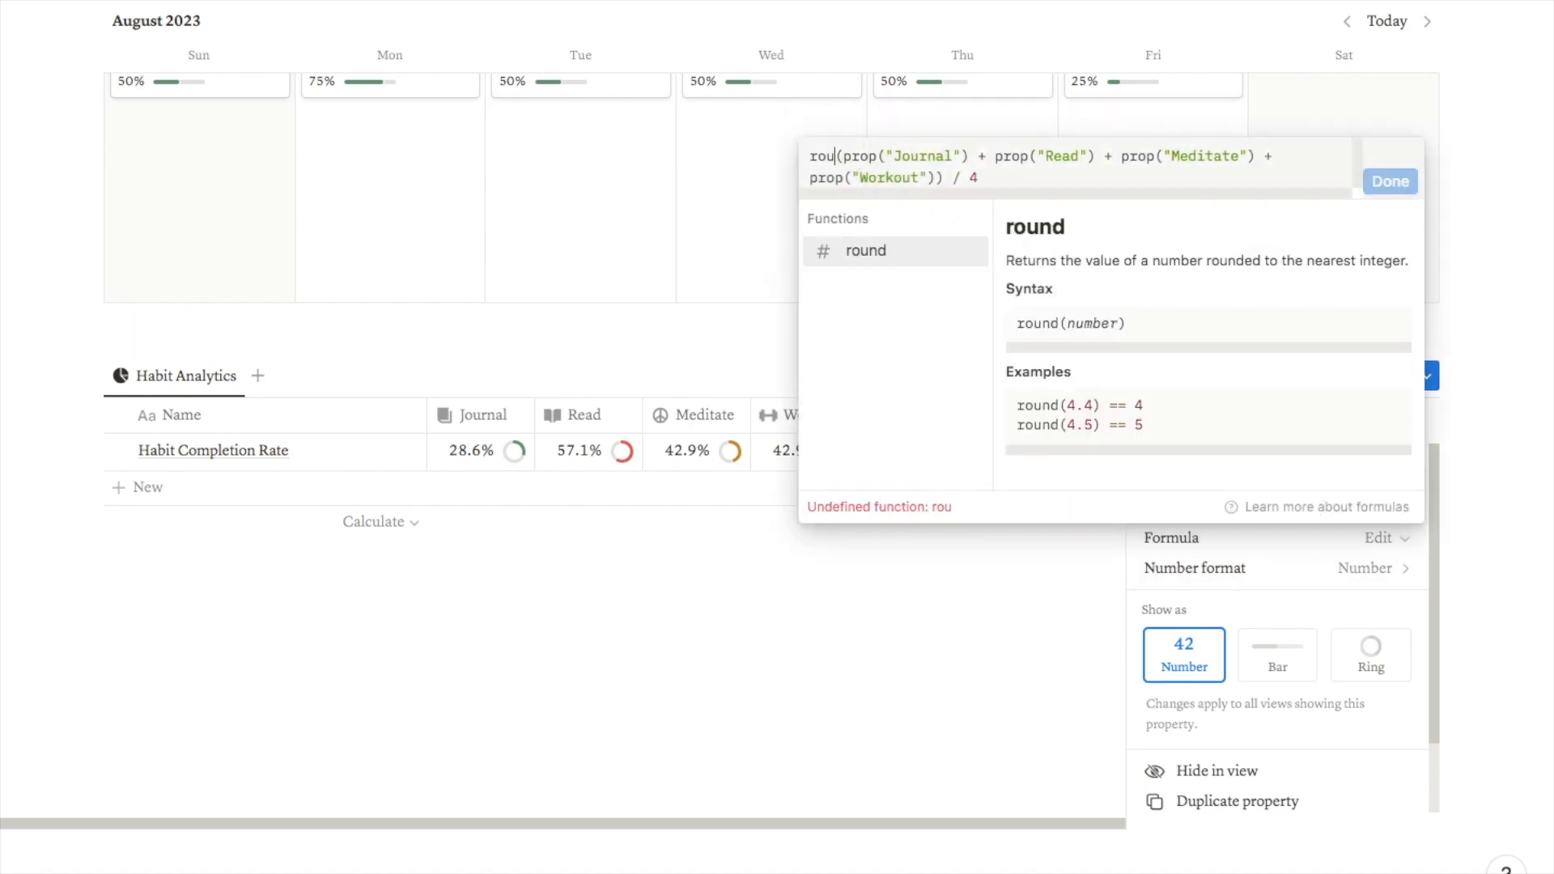
type("(")
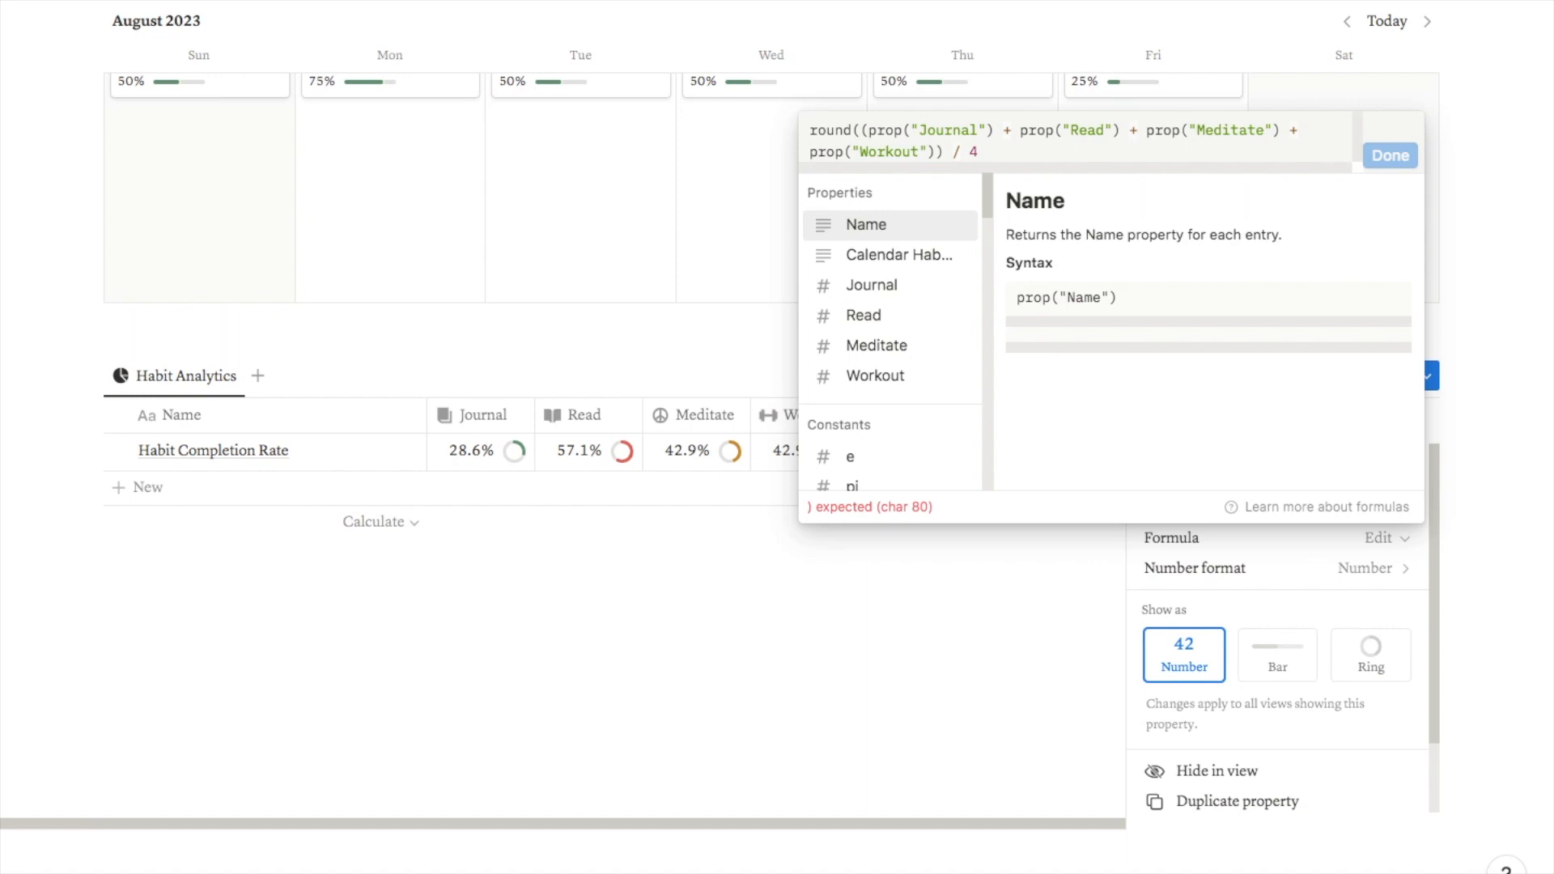
type("100")
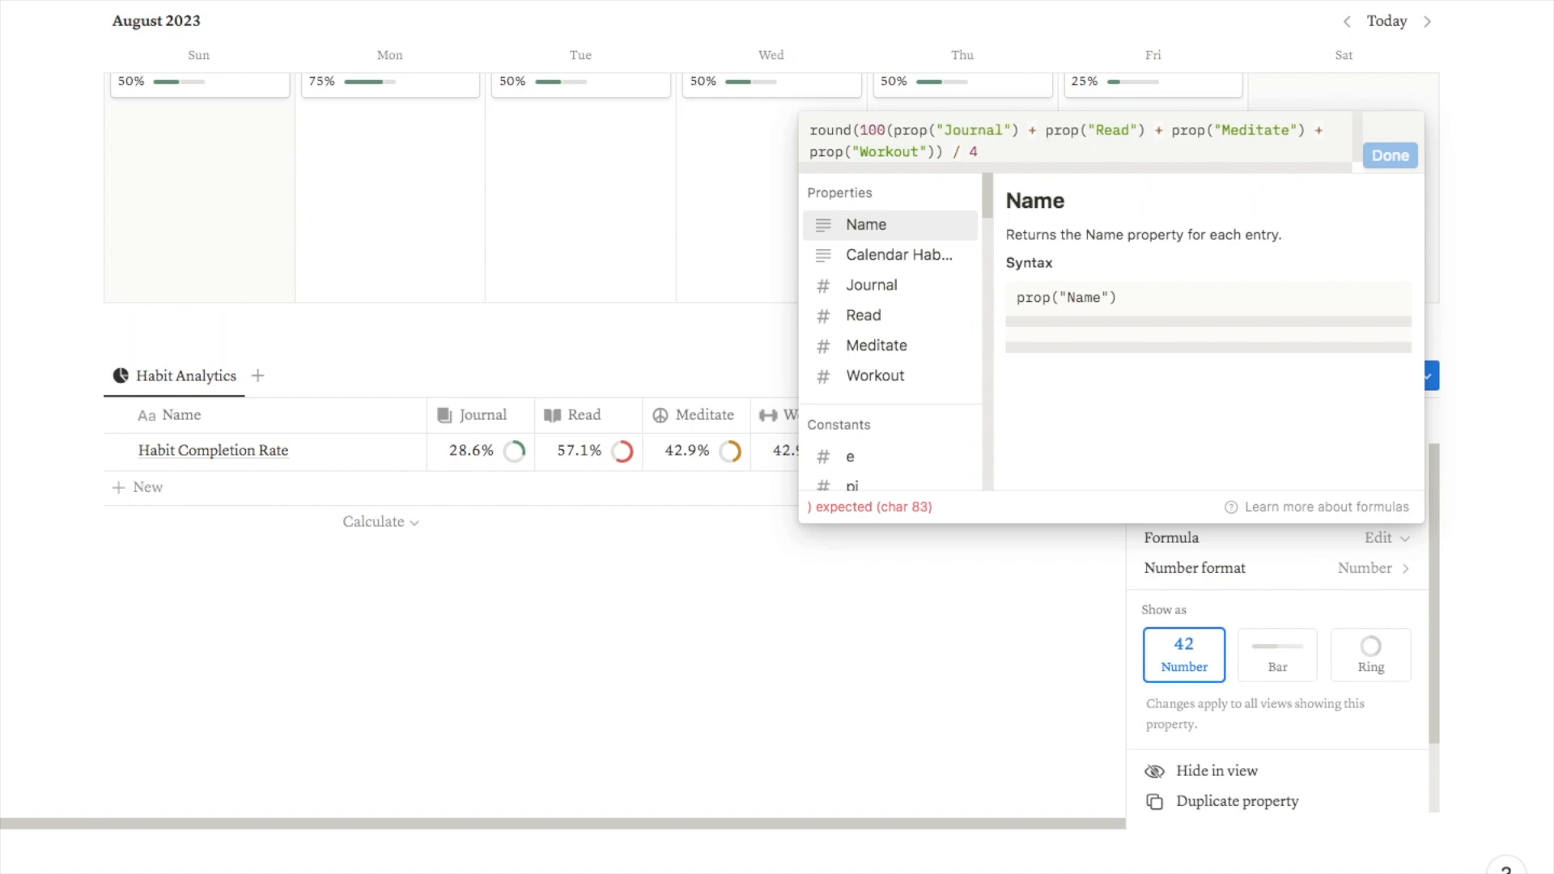
type("*")
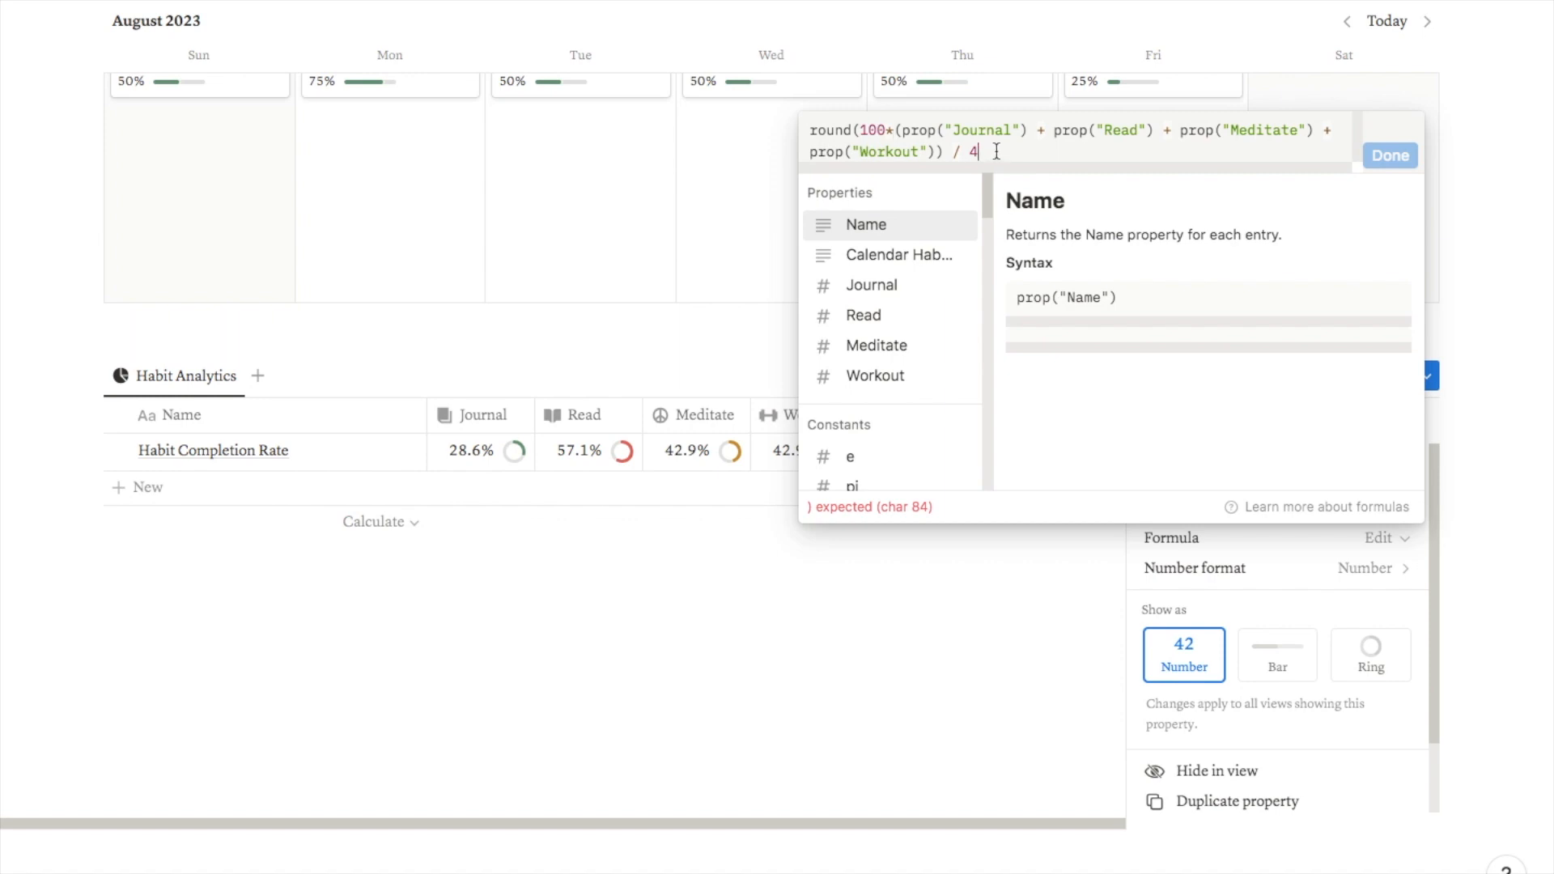
type(")")
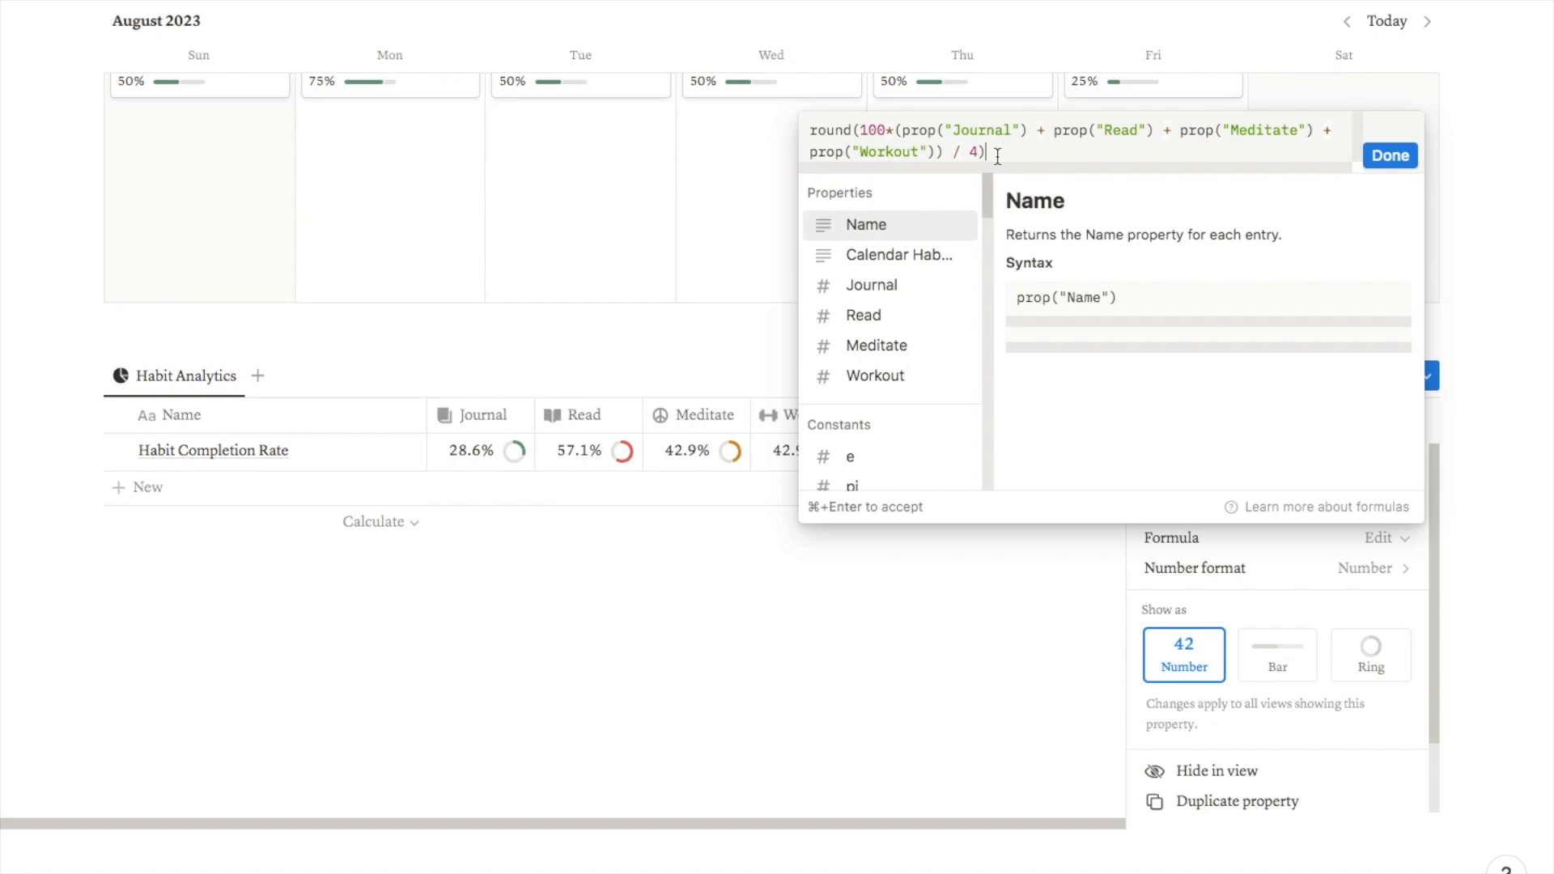
type("/")
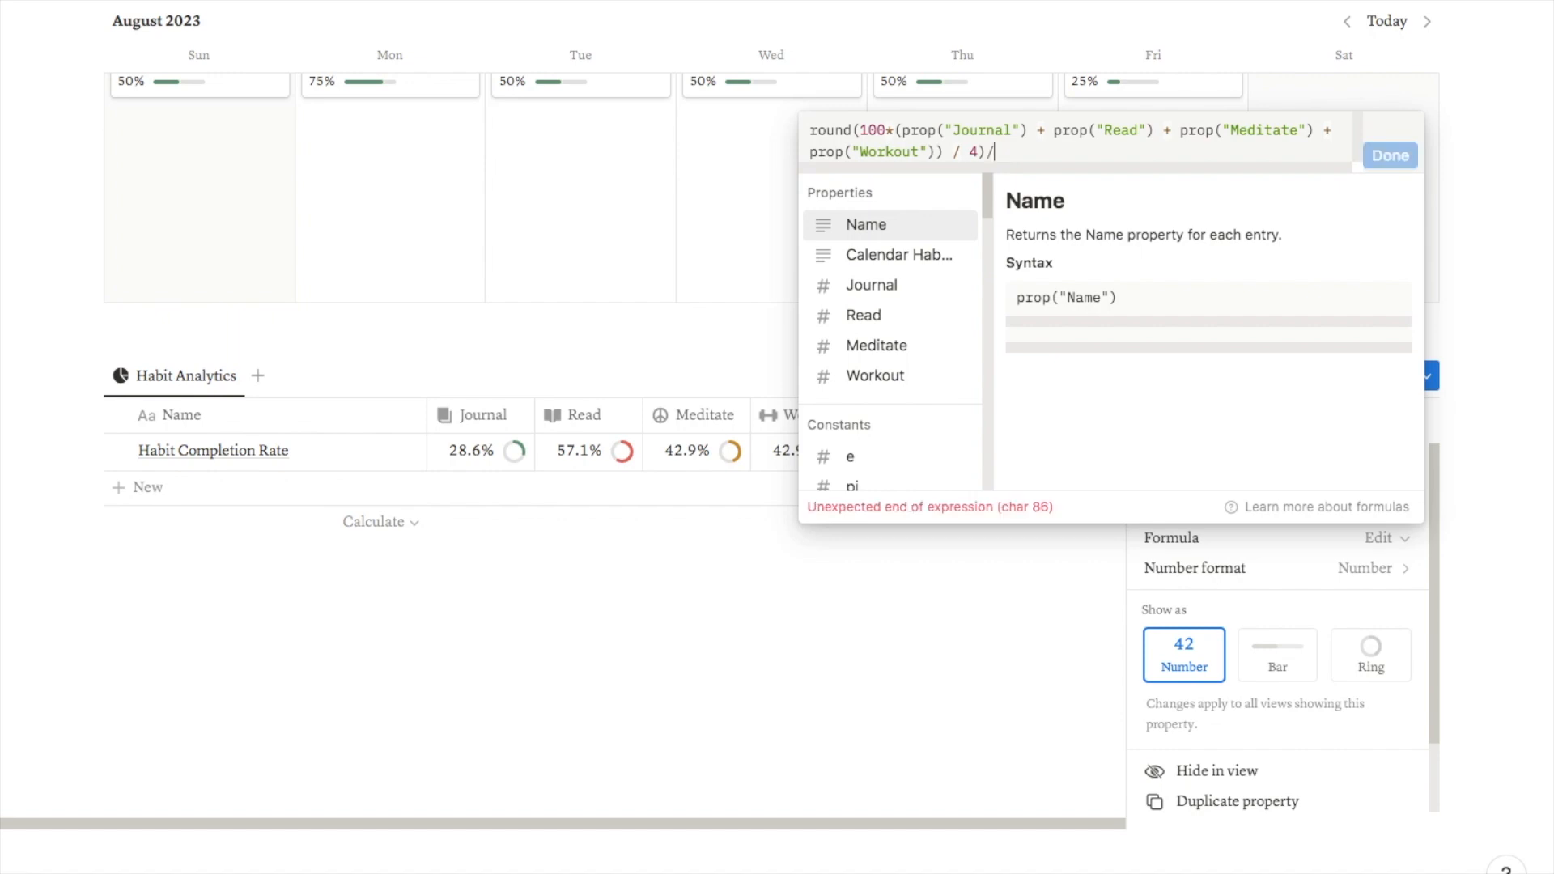
type("100")
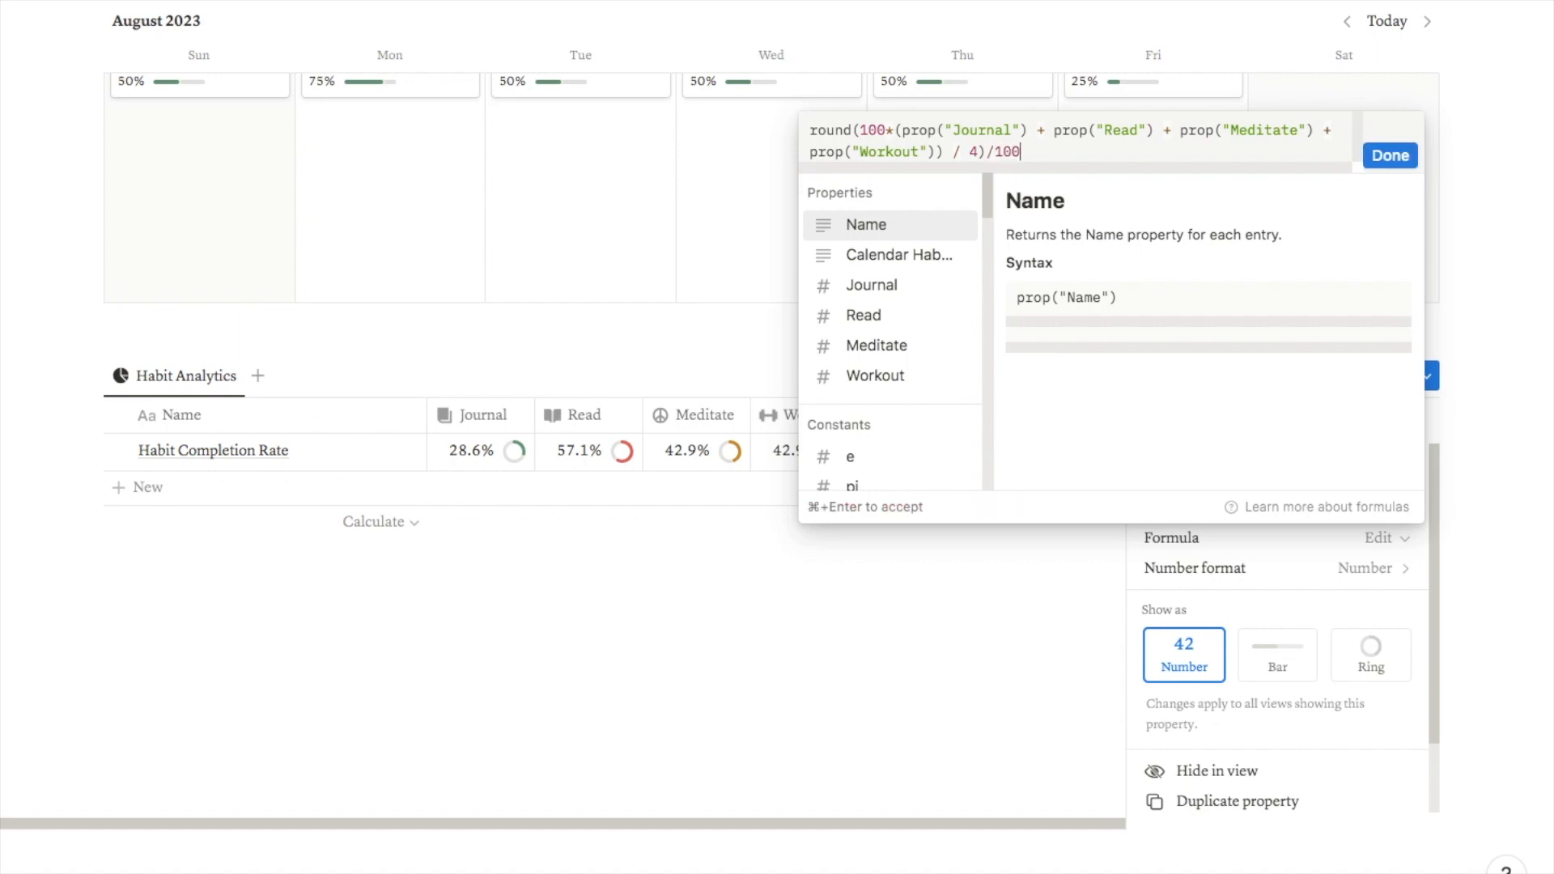
left_click(1386, 155)
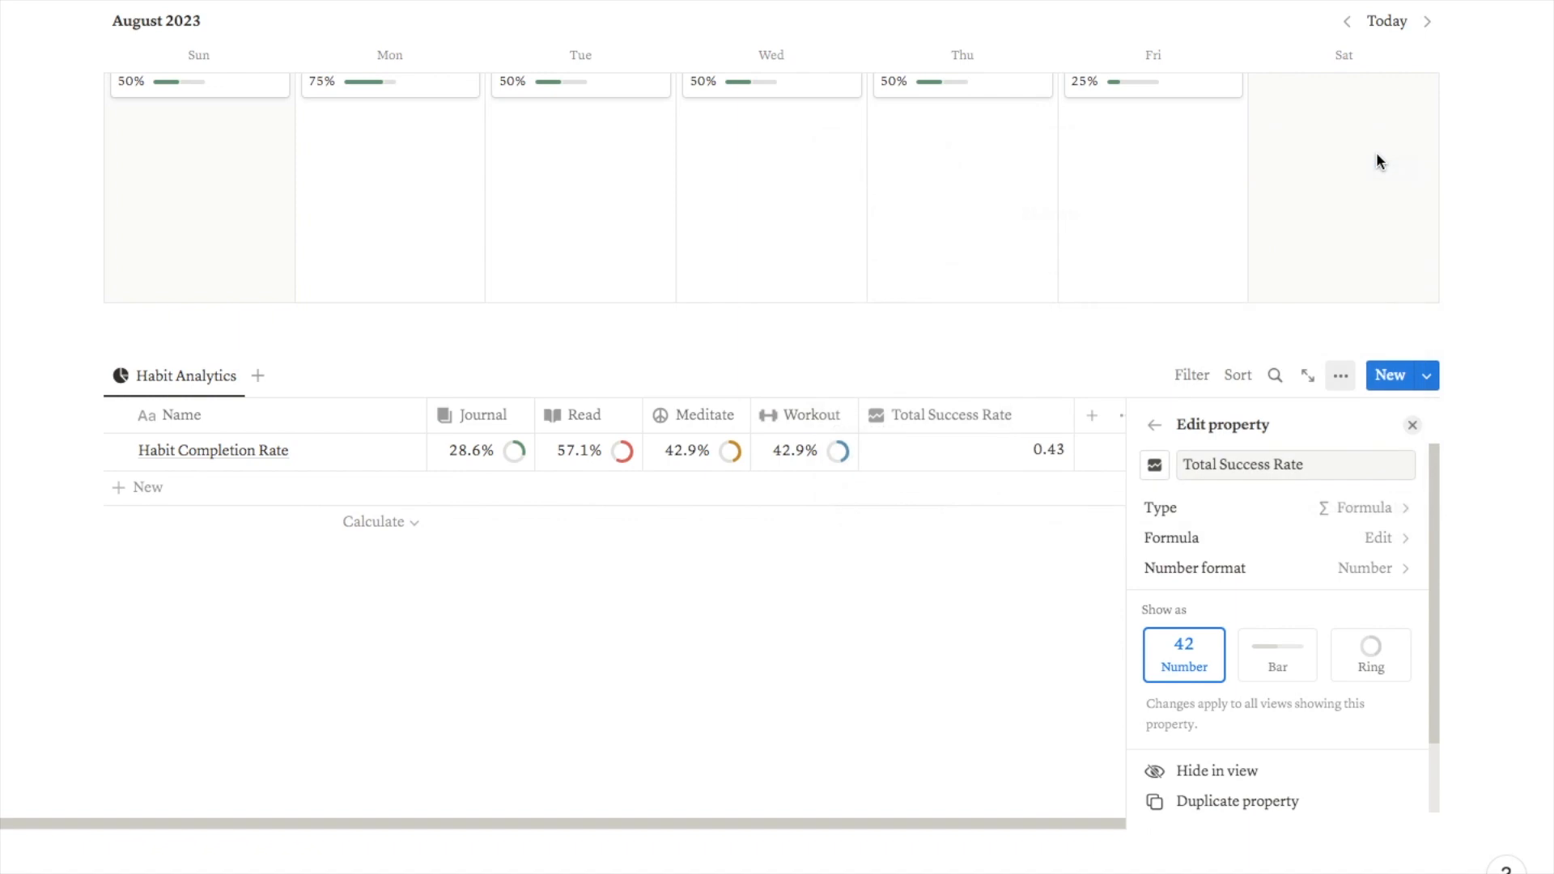
- Format the Total Success Rate property as Percent and show it as a bar
left_click(1214, 575)
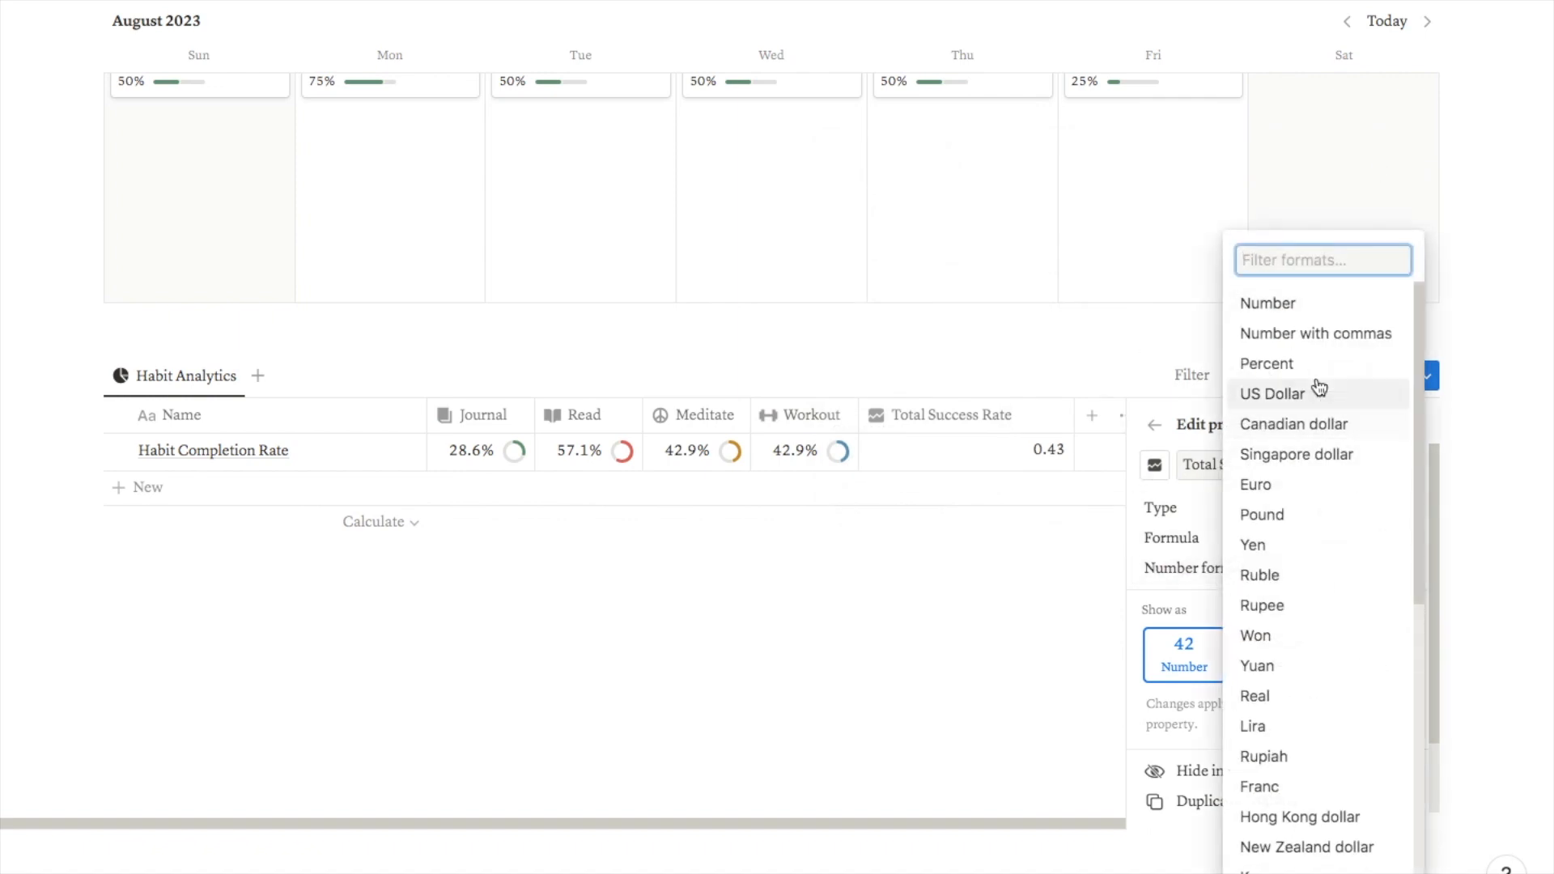
left_click(1267, 363)
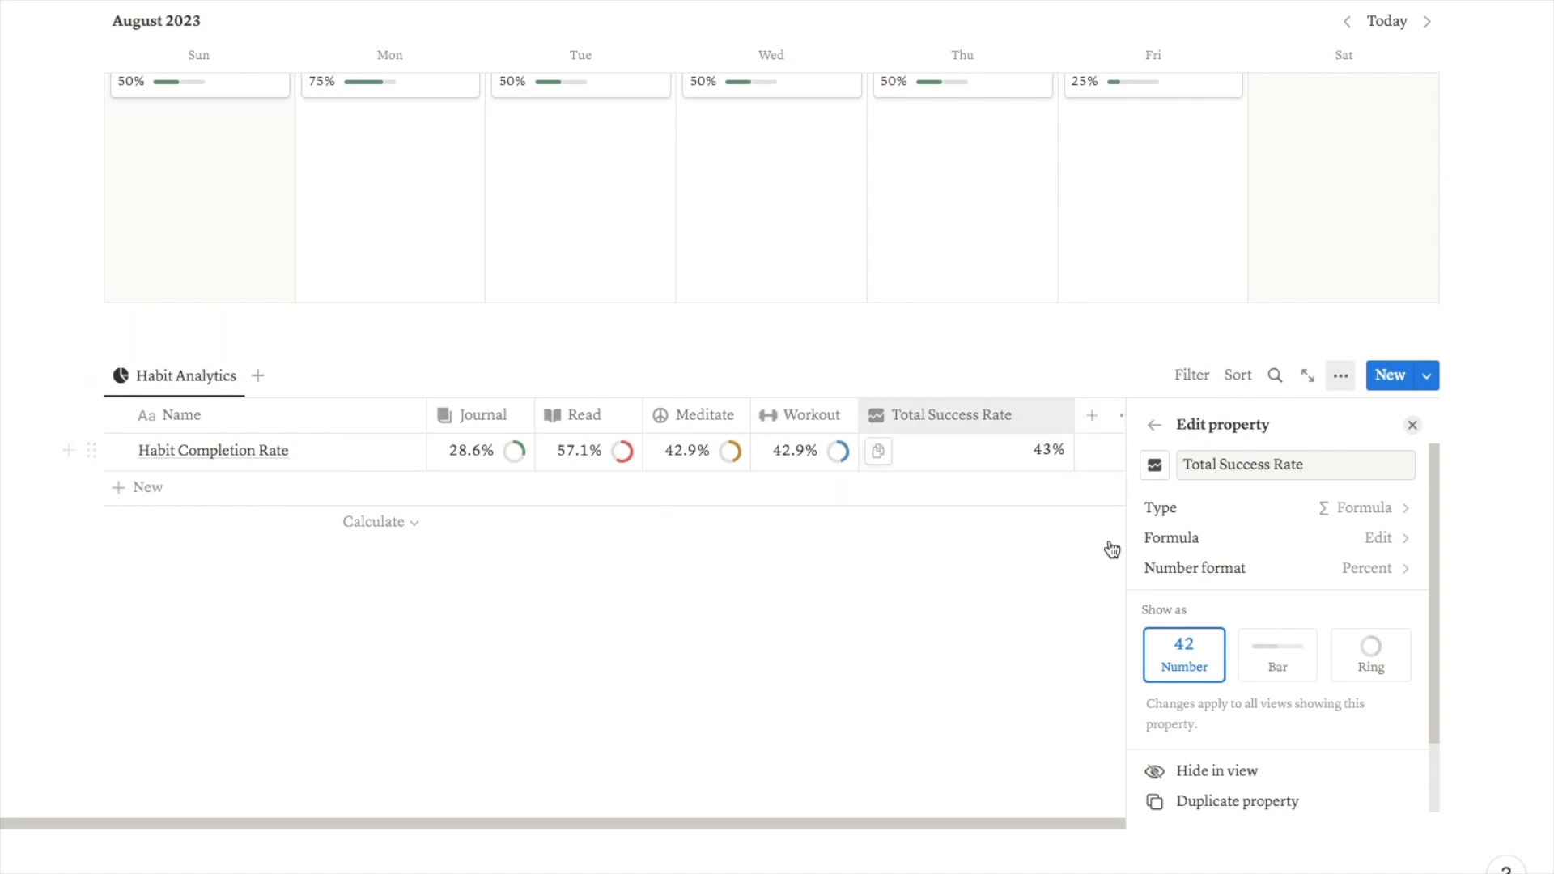
left_click(1263, 668)
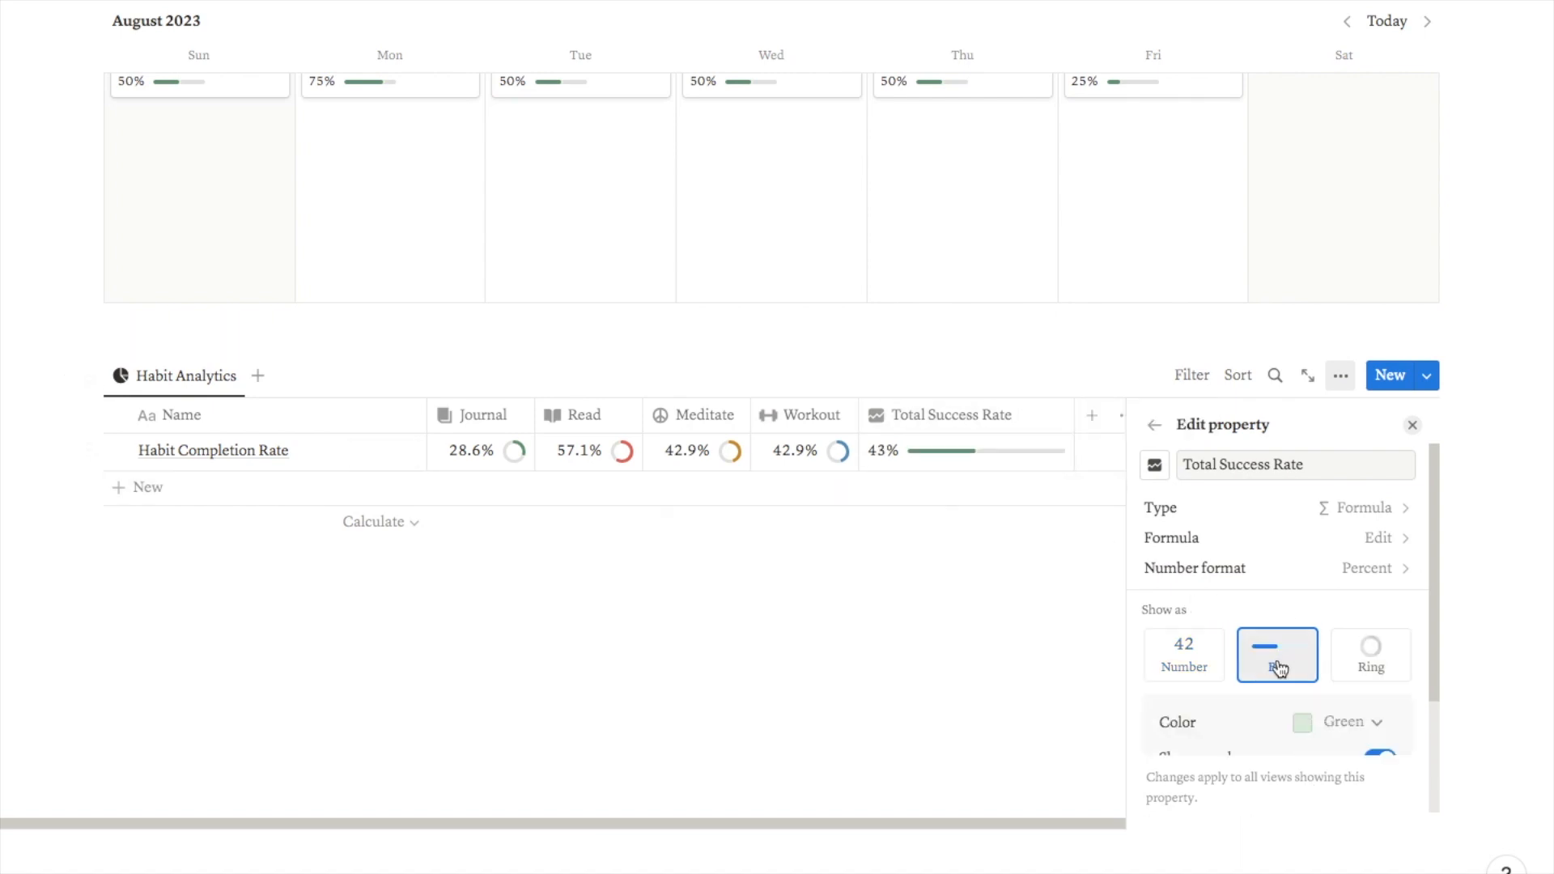
left_click(1413, 425)
scroll(1509, 434, "up", 5)
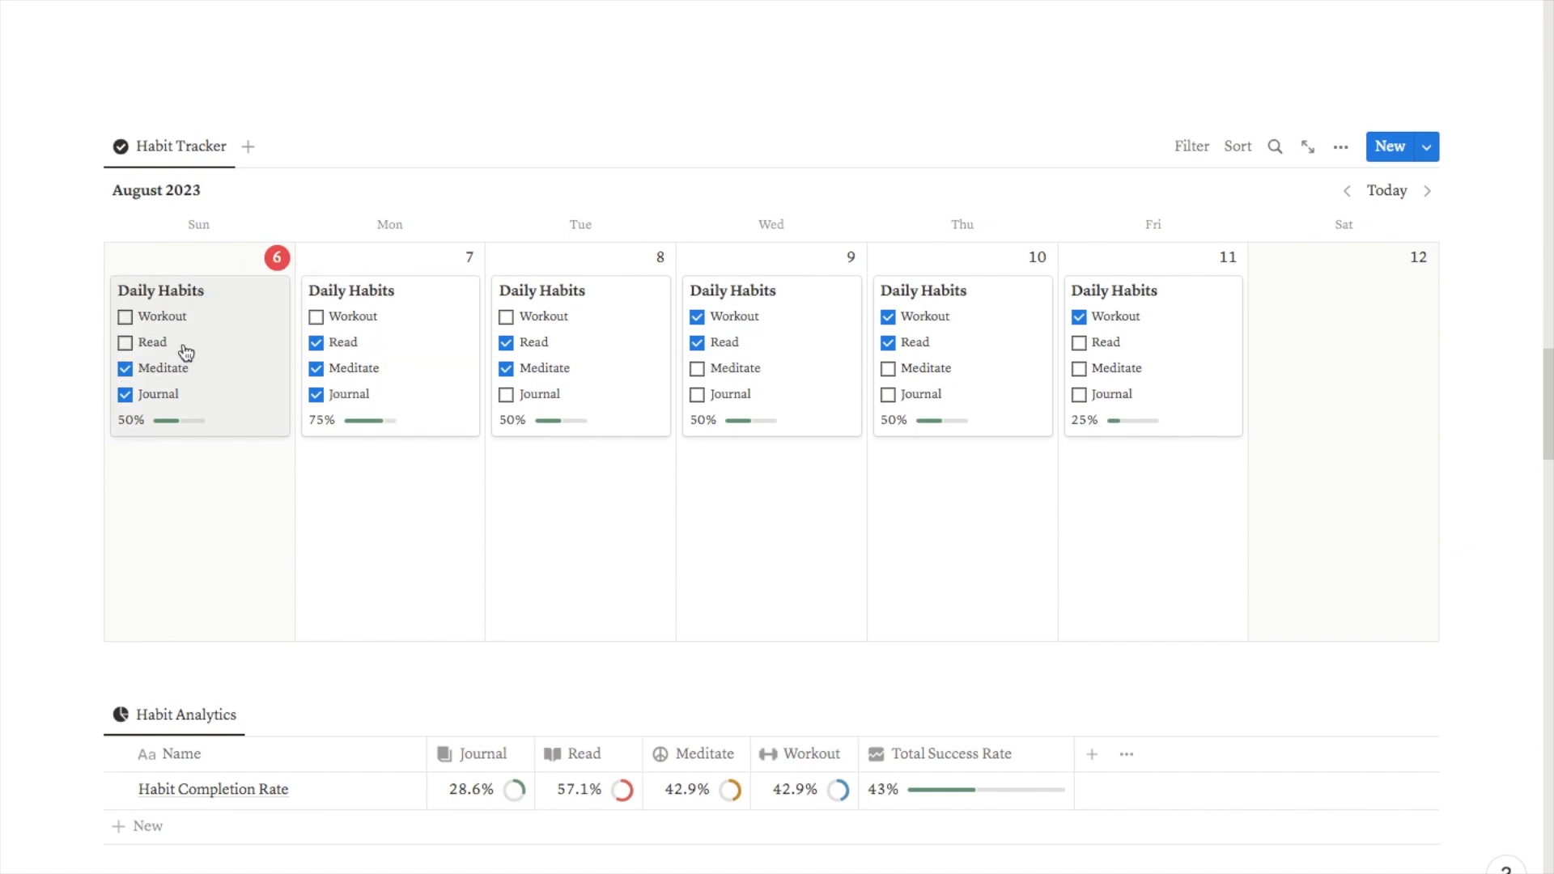
- Insert a button block above the Habit Tracker calendar and name it Journal
scroll(1319, 438, "up", 1)
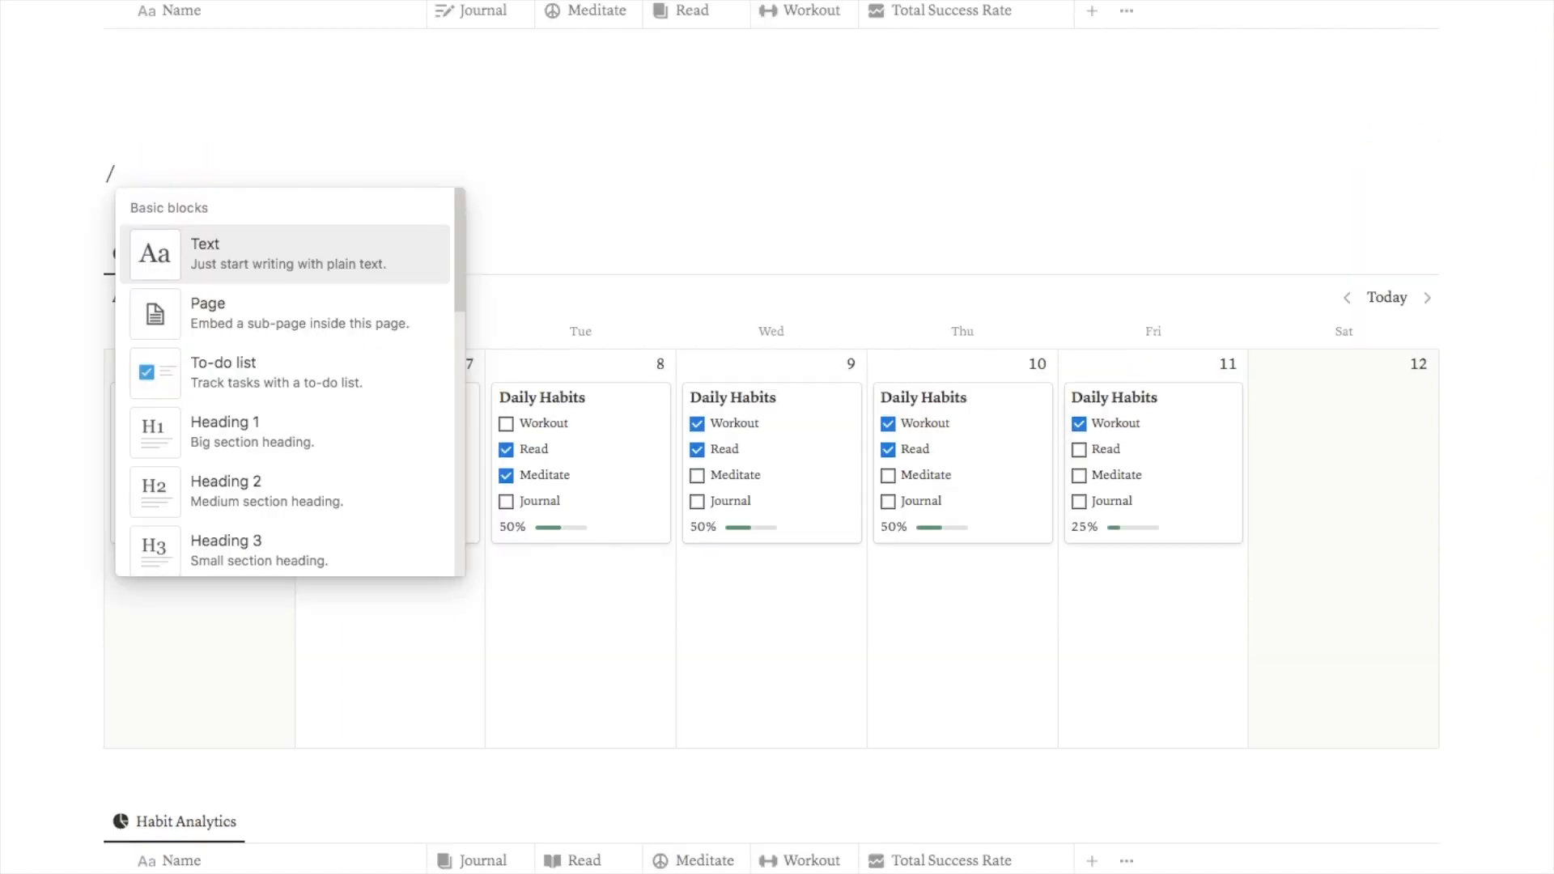
key("BackSpace")
type("/butt")
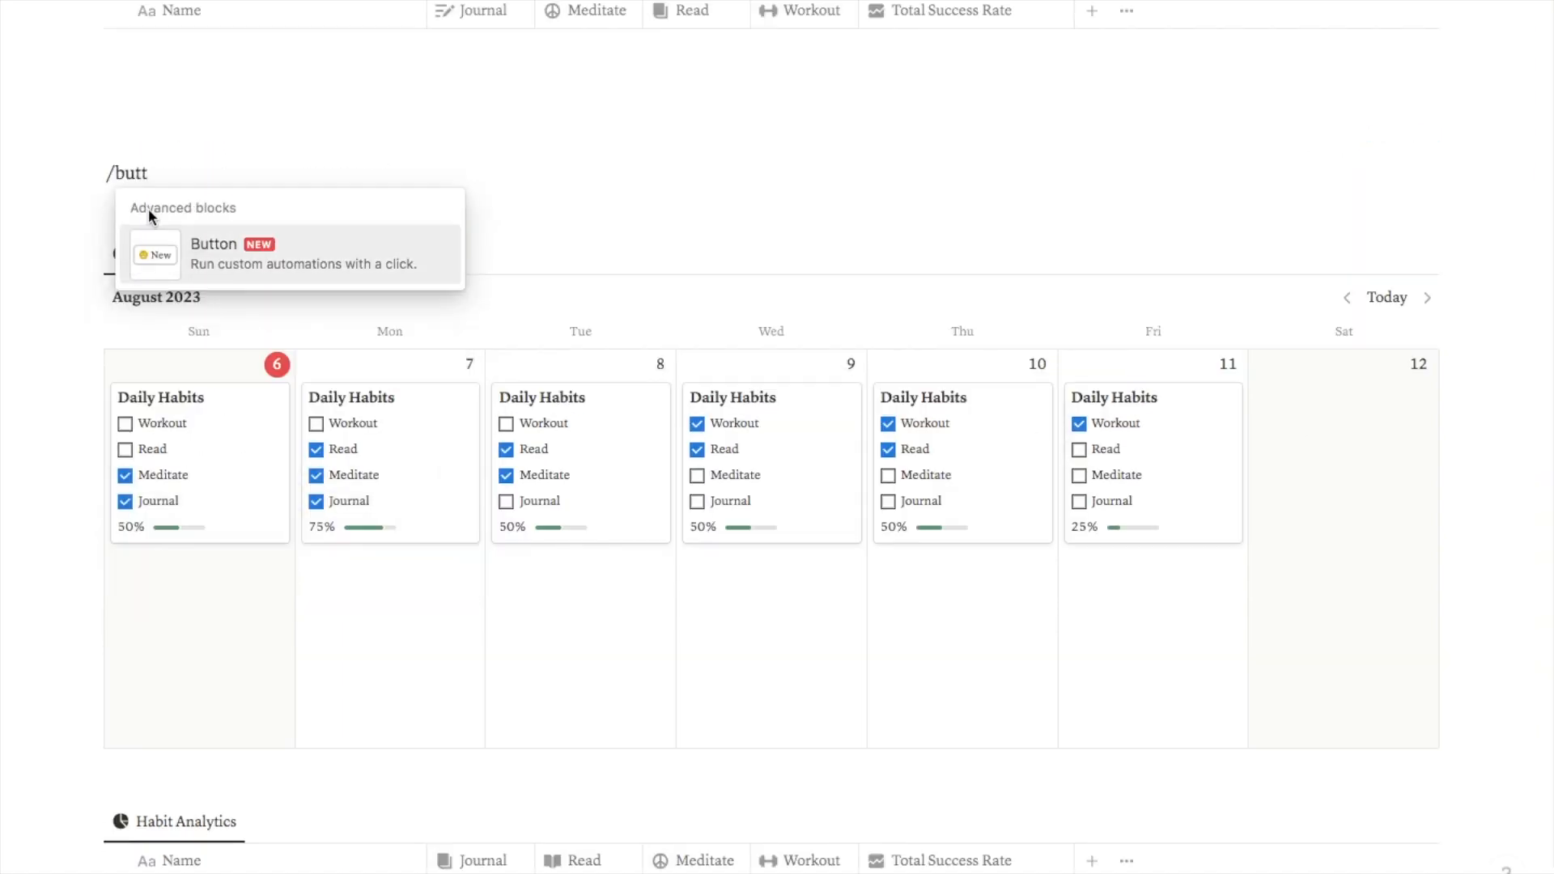
left_click(232, 267)
left_click(194, 241)
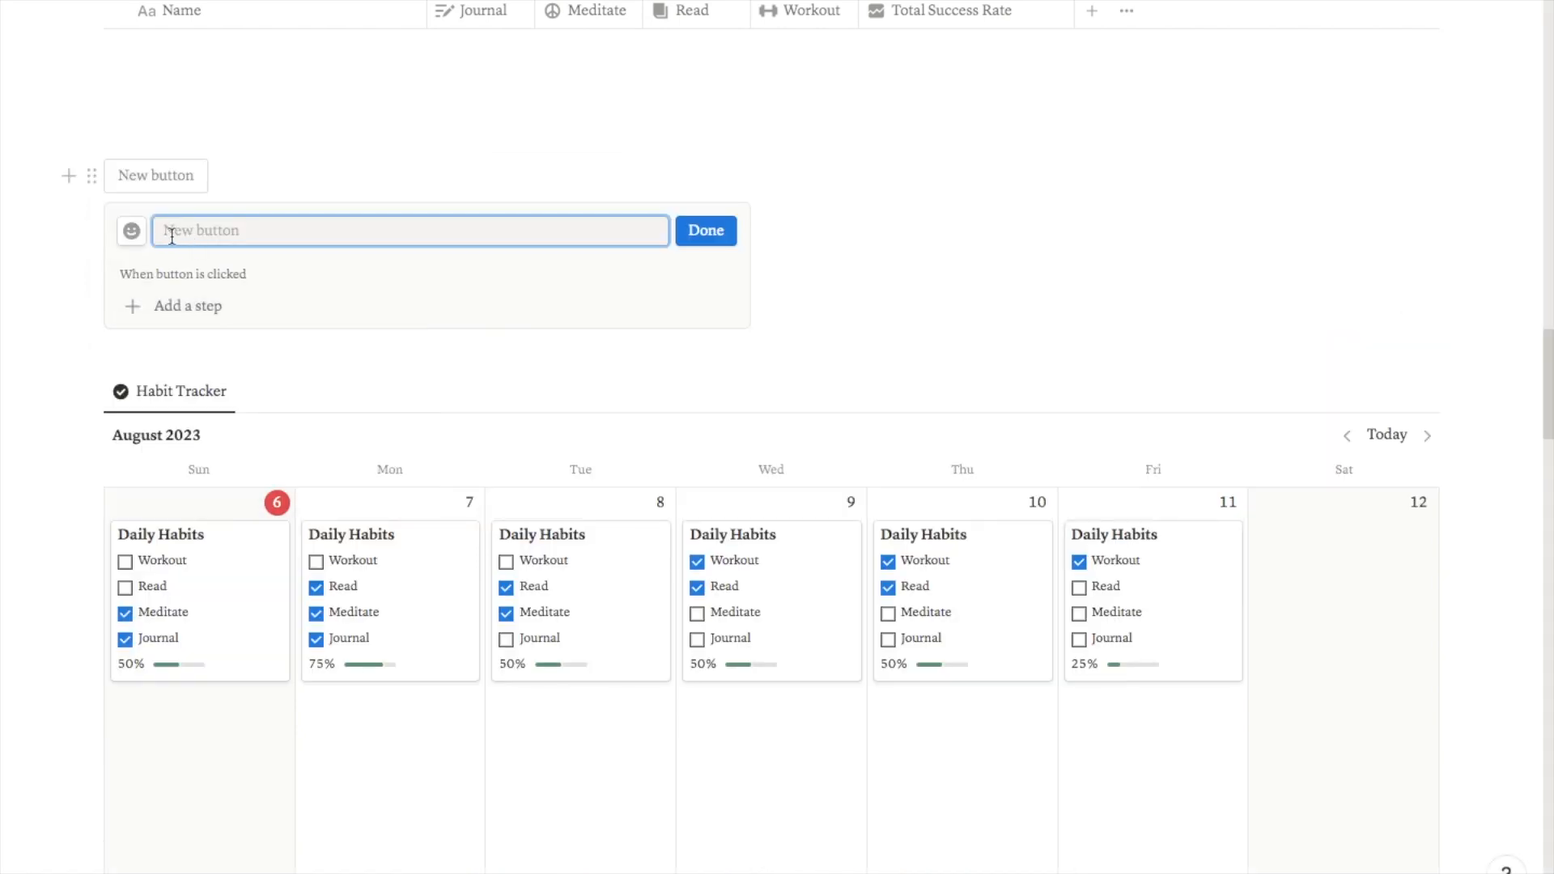
type("Journal")
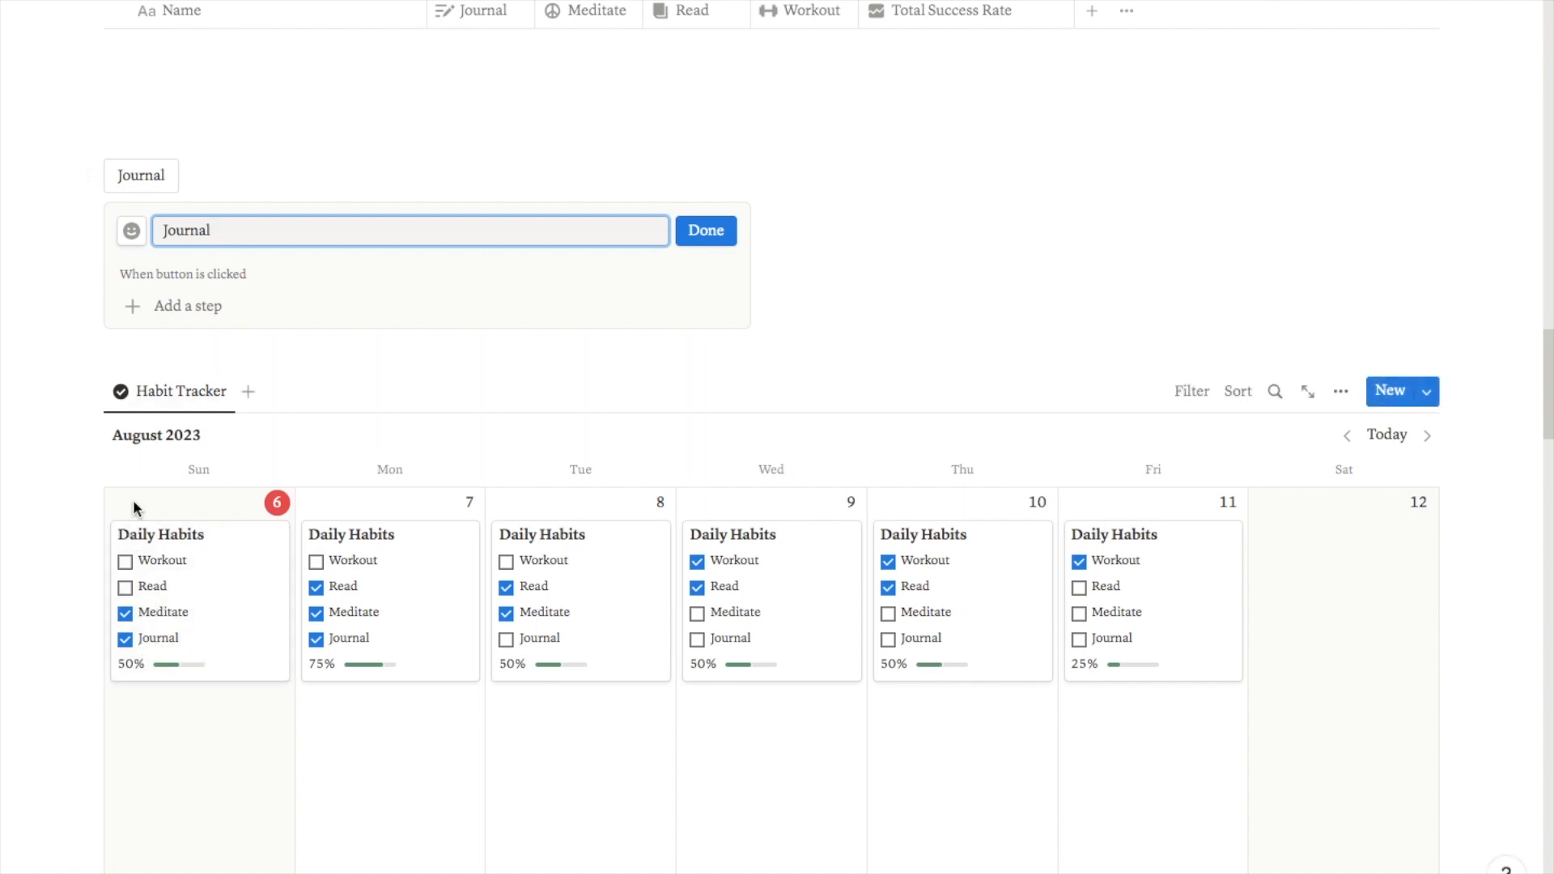
- Add an action to the Journal button that edits pages in the Calendar Habit Tracker database
left_click(197, 305)
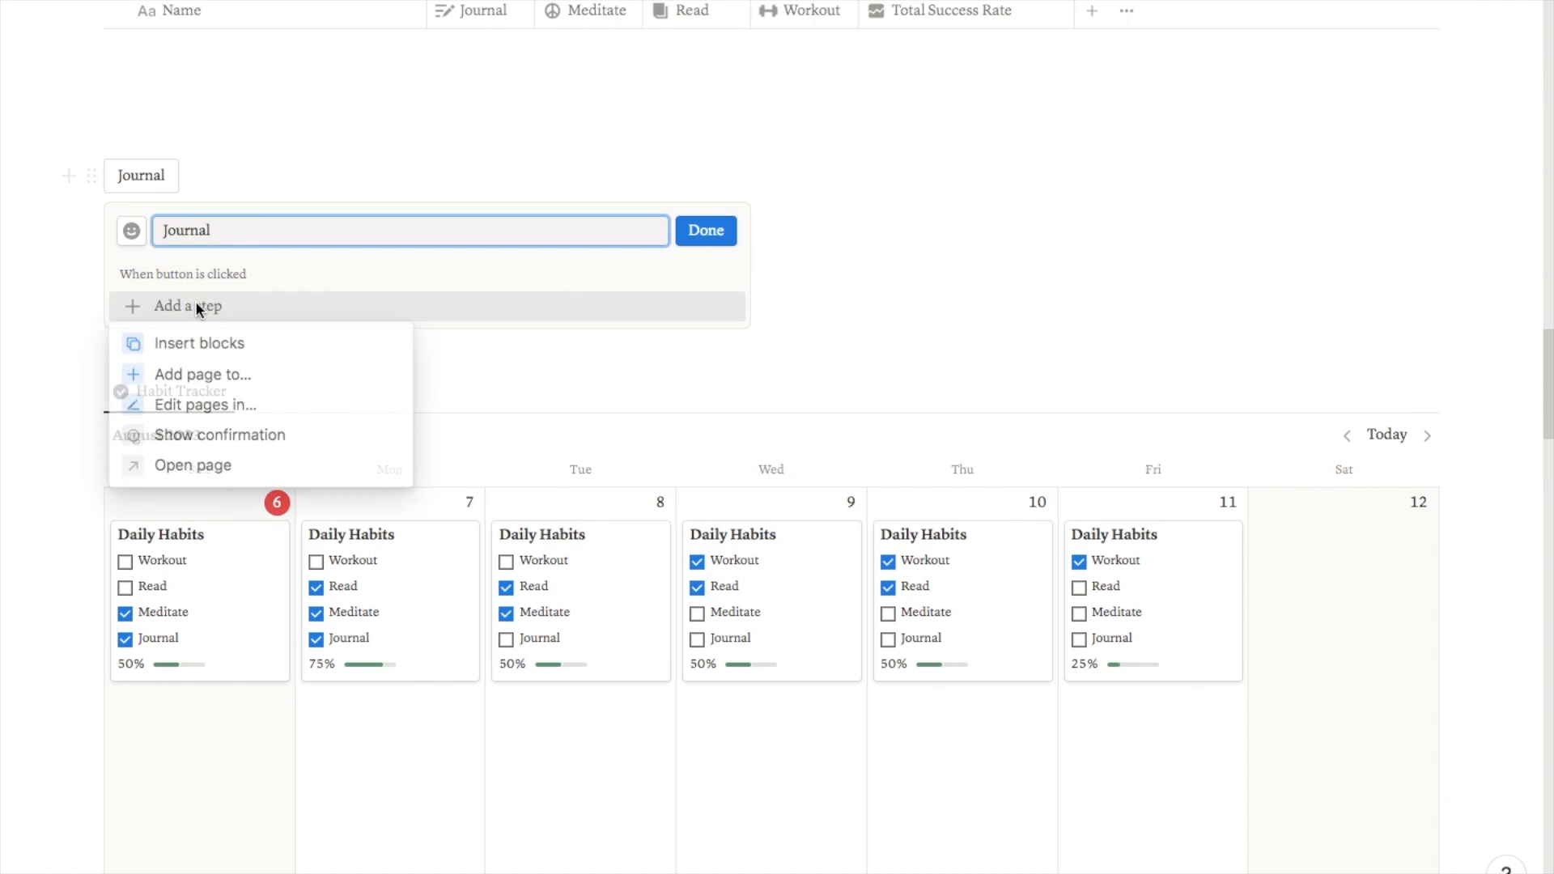
left_click(257, 409)
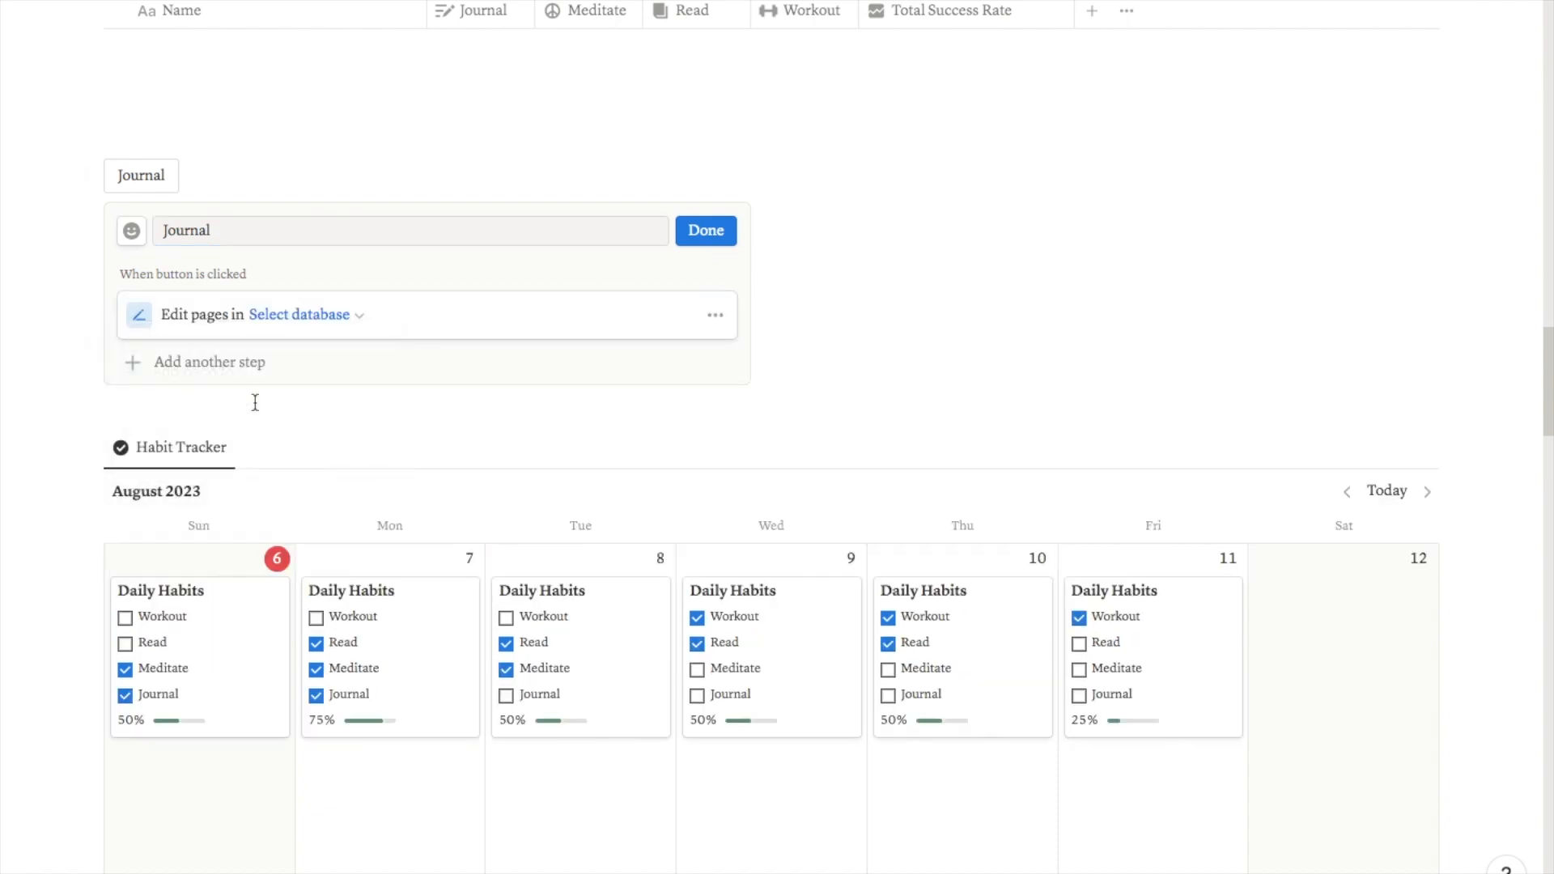
left_click(294, 322)
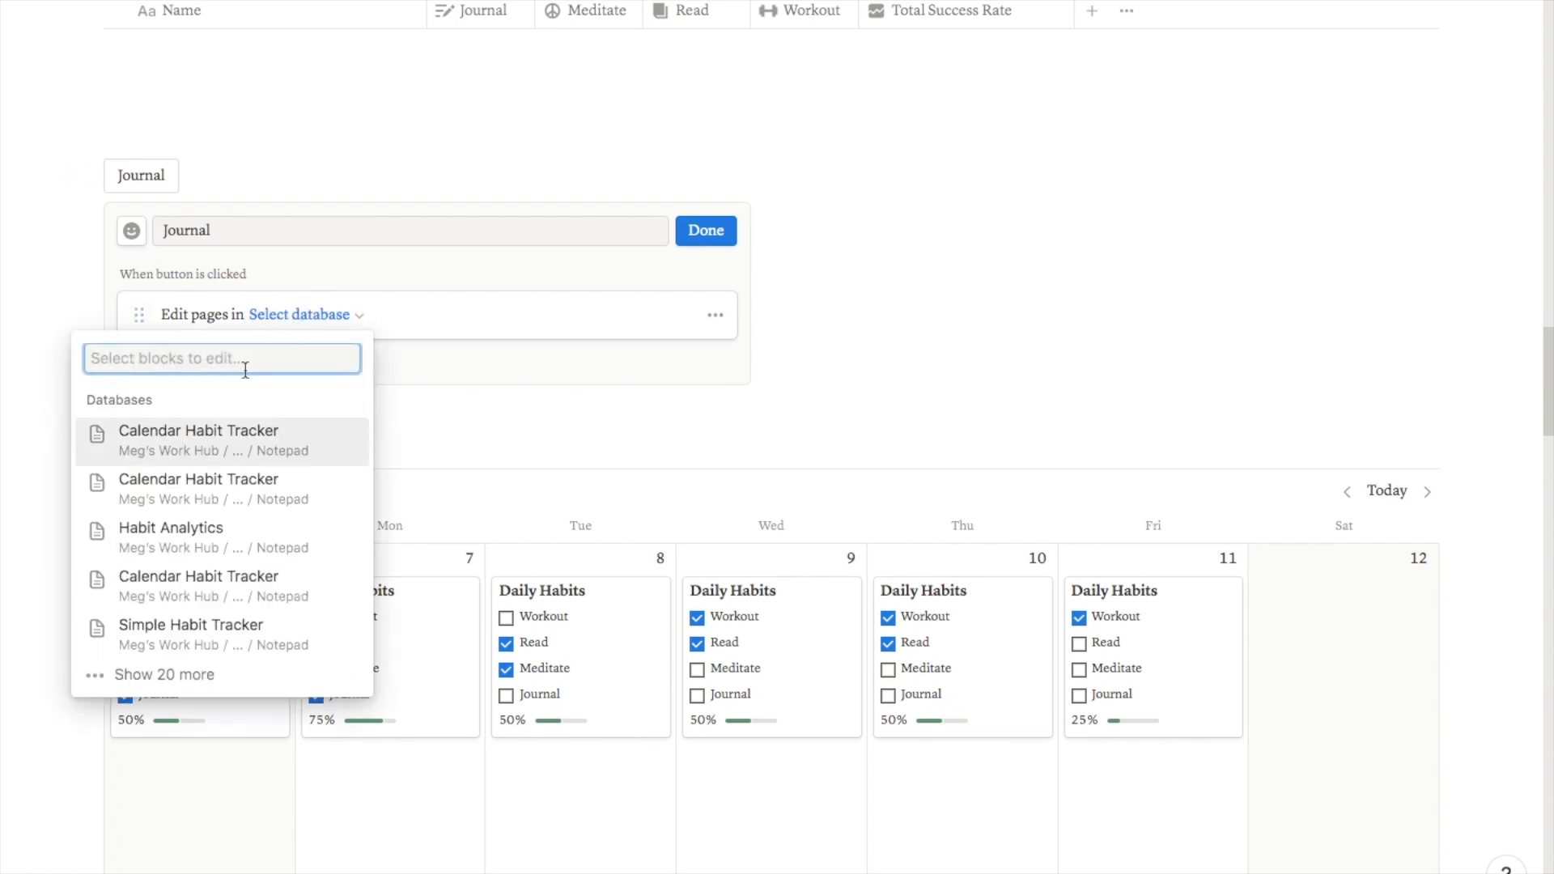
left_click(235, 485)
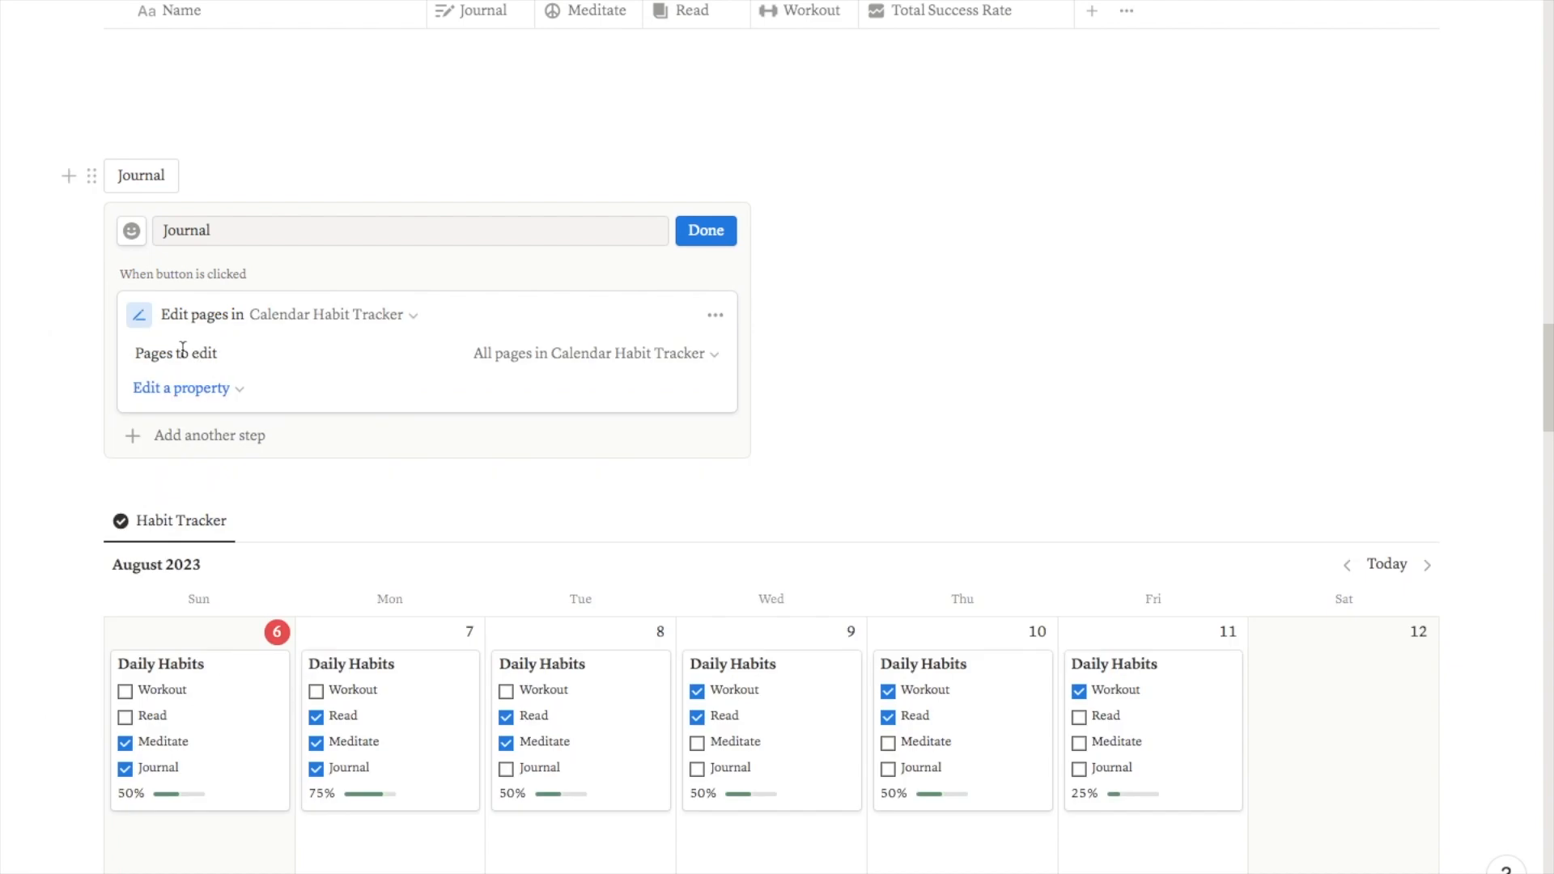
- Limit the button's pages to edit with a filter where the Date property's start date is Today
left_click(590, 362)
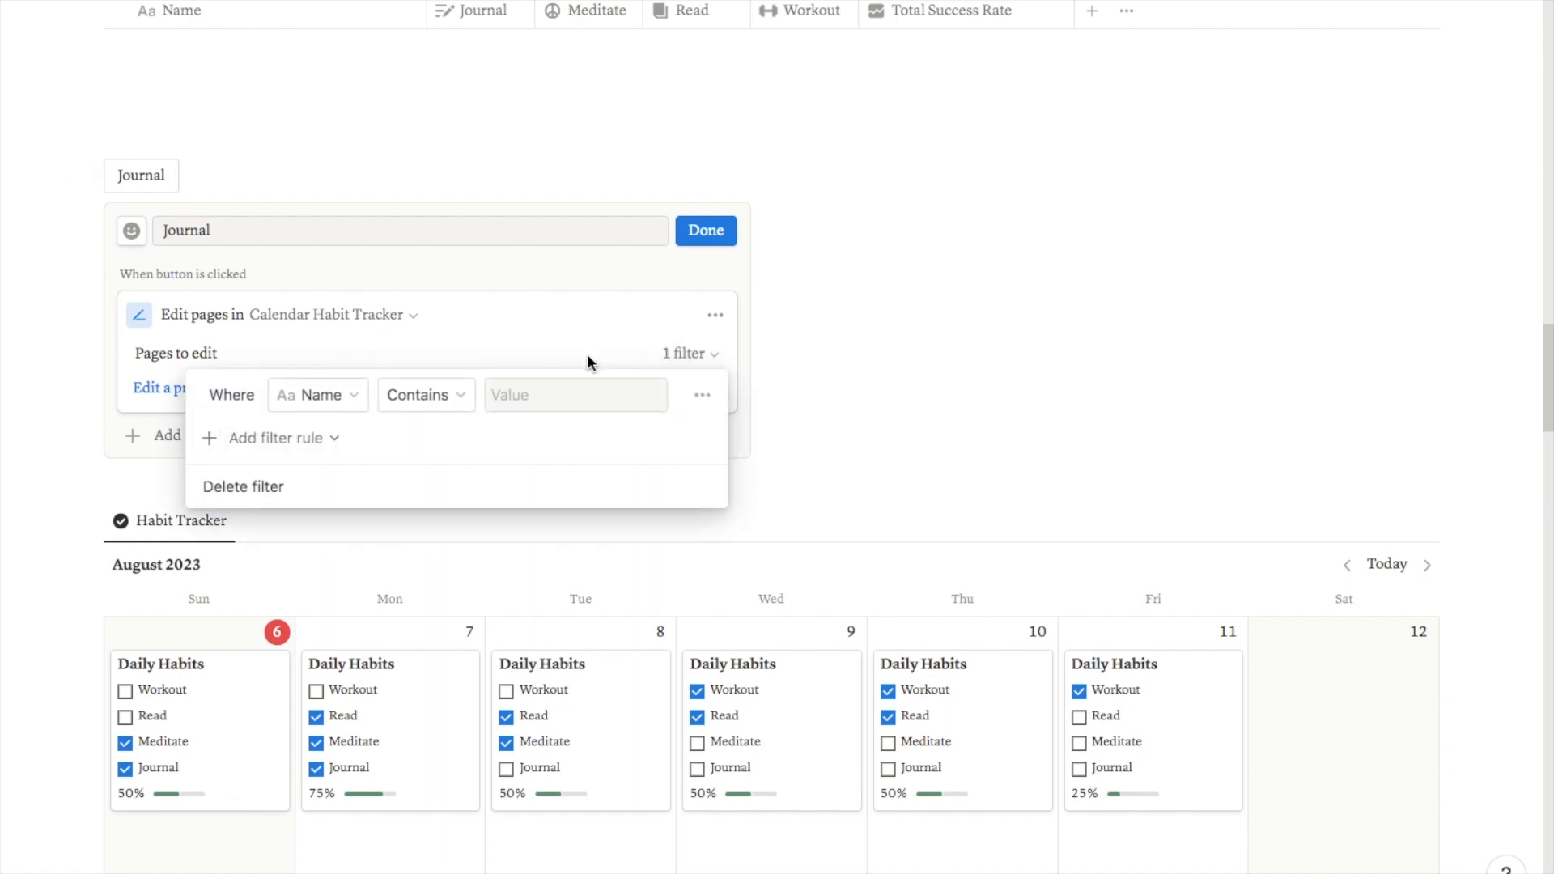
left_click(311, 399)
left_click(240, 549)
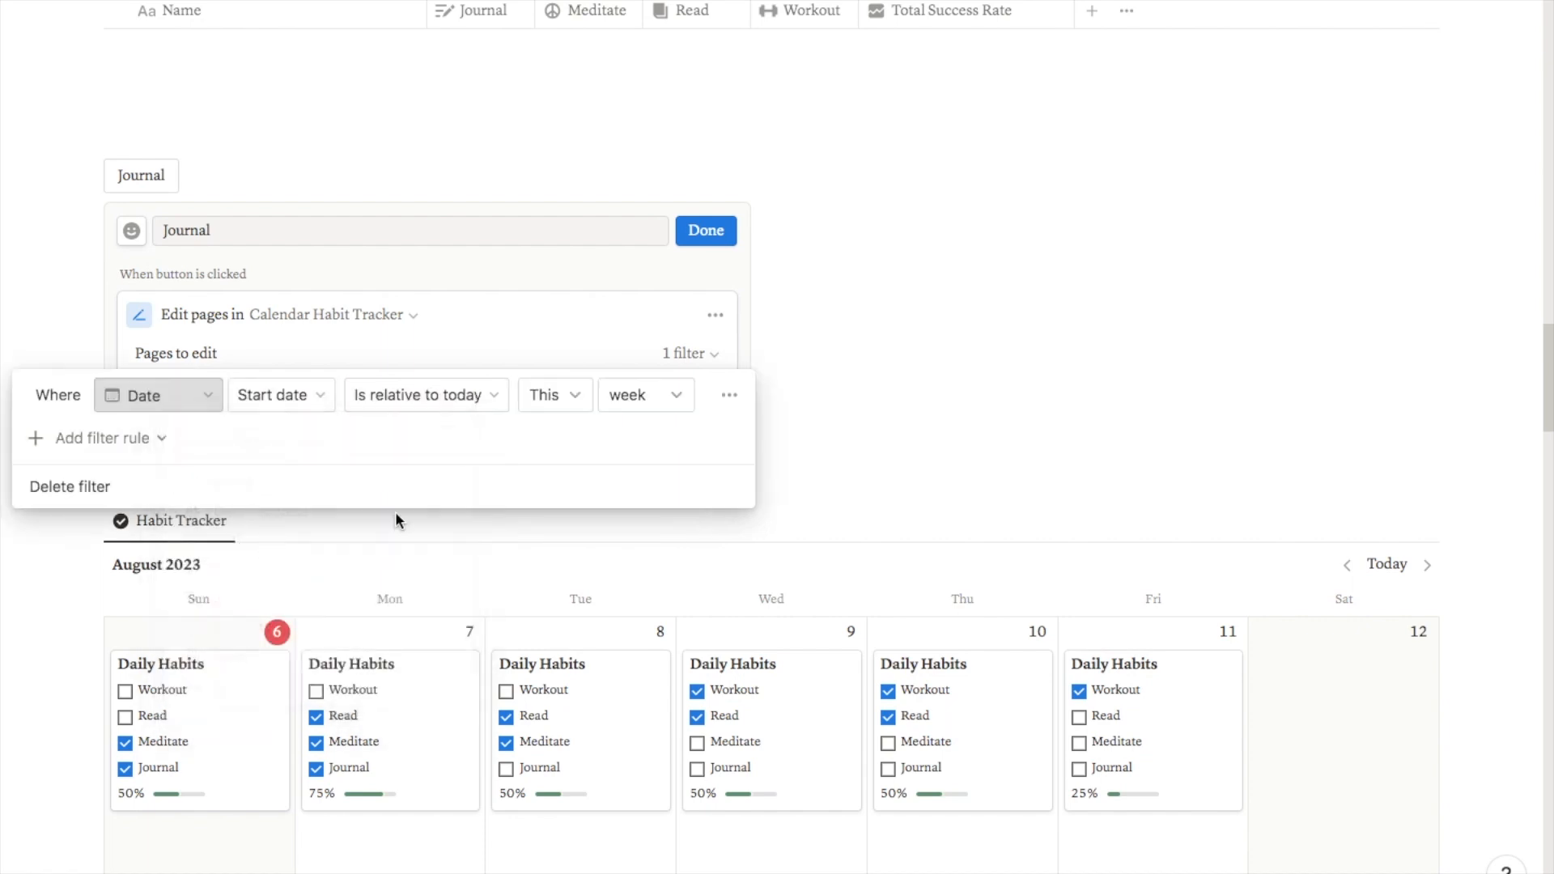
left_click(407, 401)
left_click(361, 436)
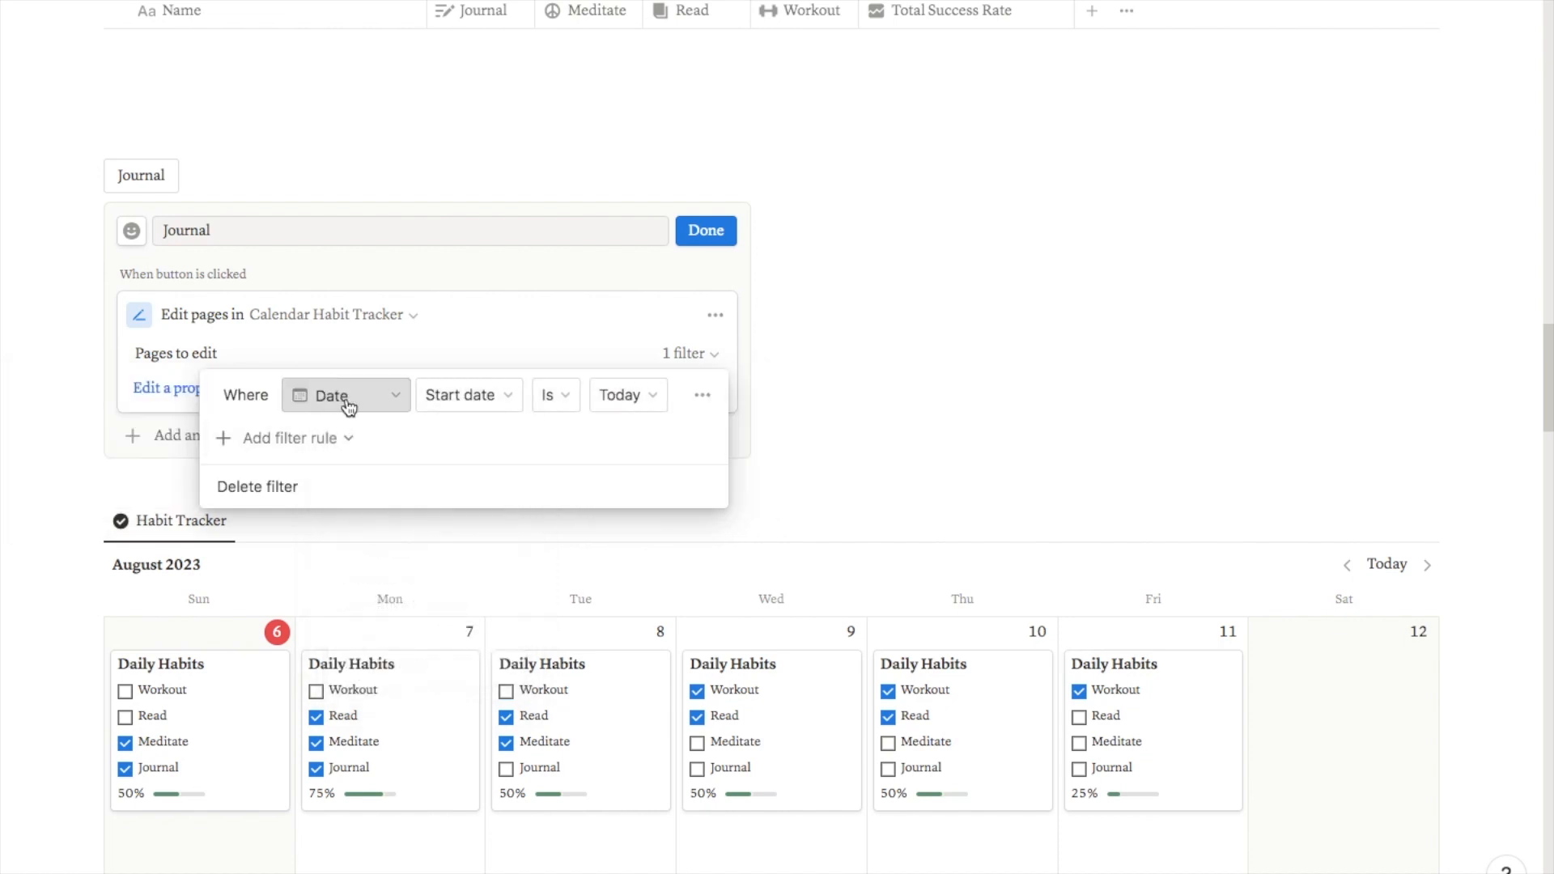
left_click(667, 323)
- Make the button's action set the Journal property to Checked
left_click(215, 388)
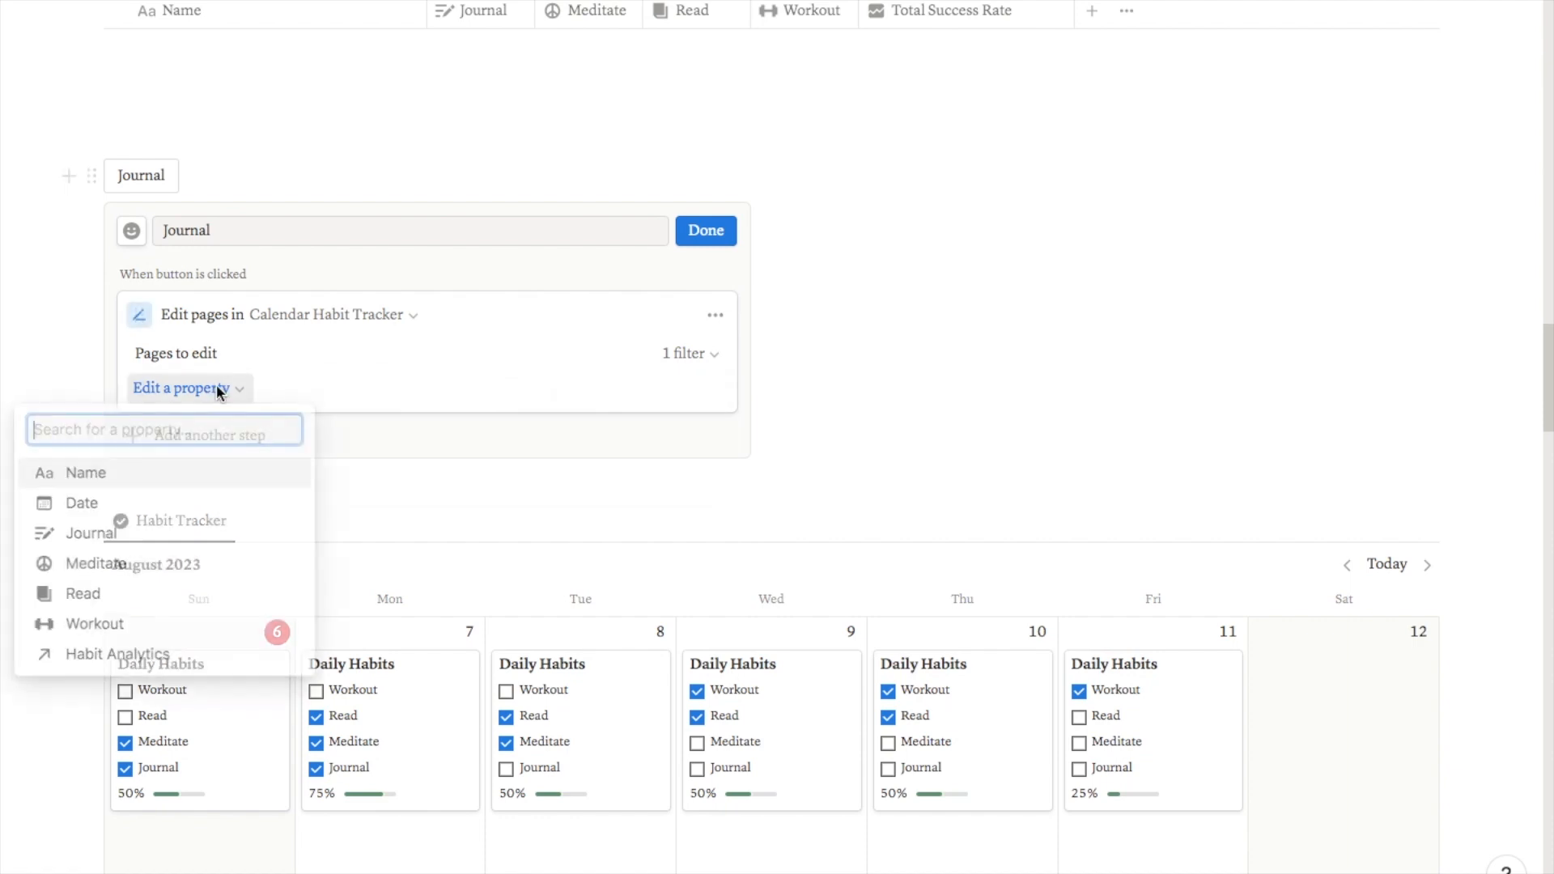
left_click(113, 539)
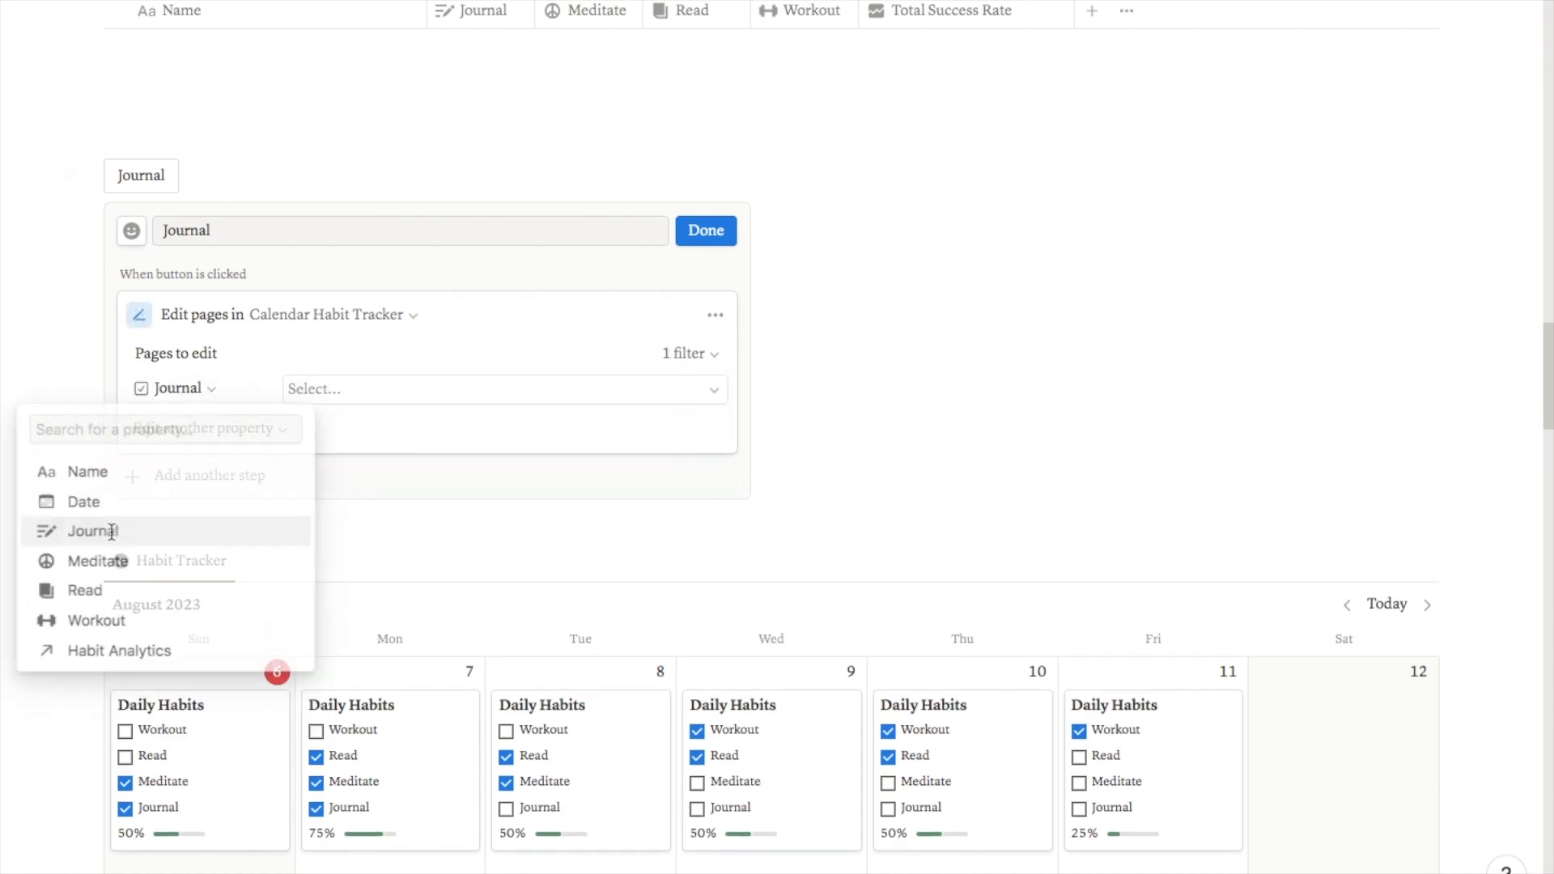
left_click(333, 393)
left_click(494, 494)
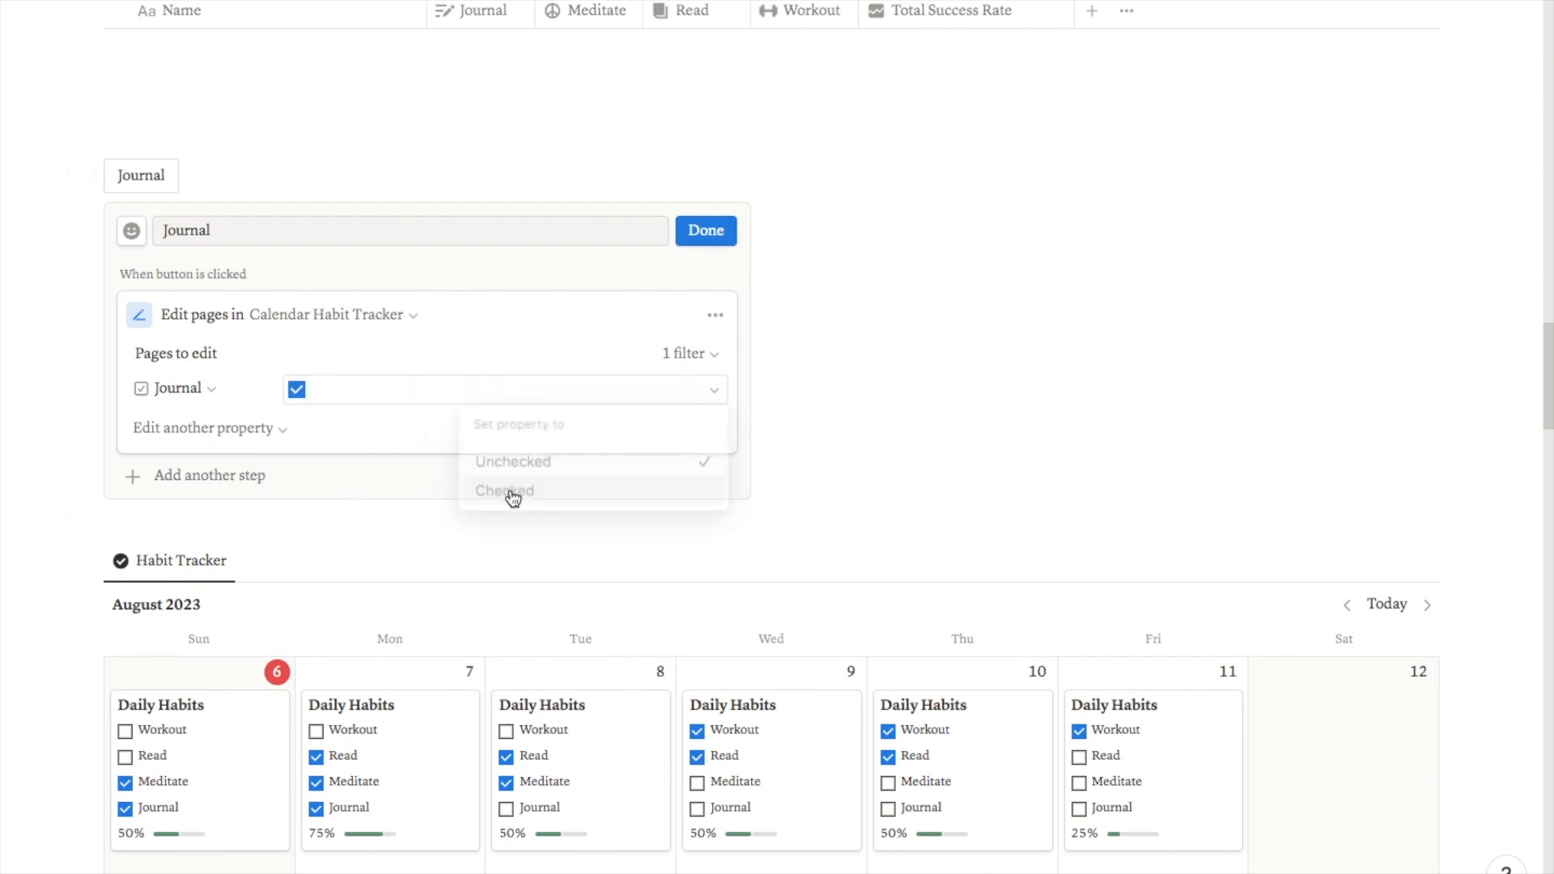
- Give the Journal button the dark journal icon, then save the button and run it
left_click(130, 232)
mouse_move(180, 402)
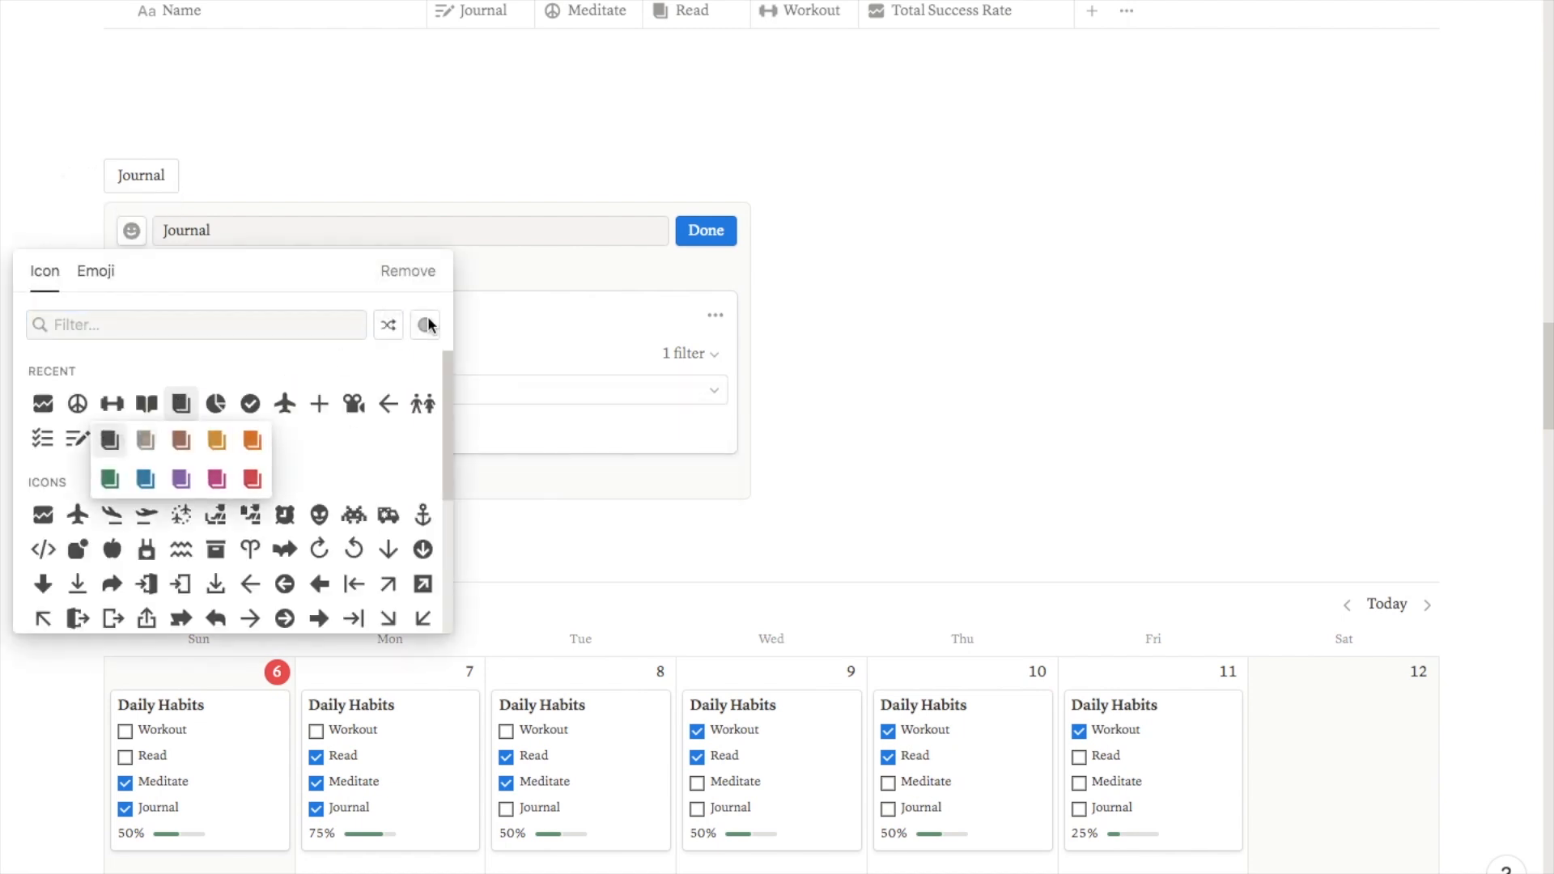
left_click(108, 446)
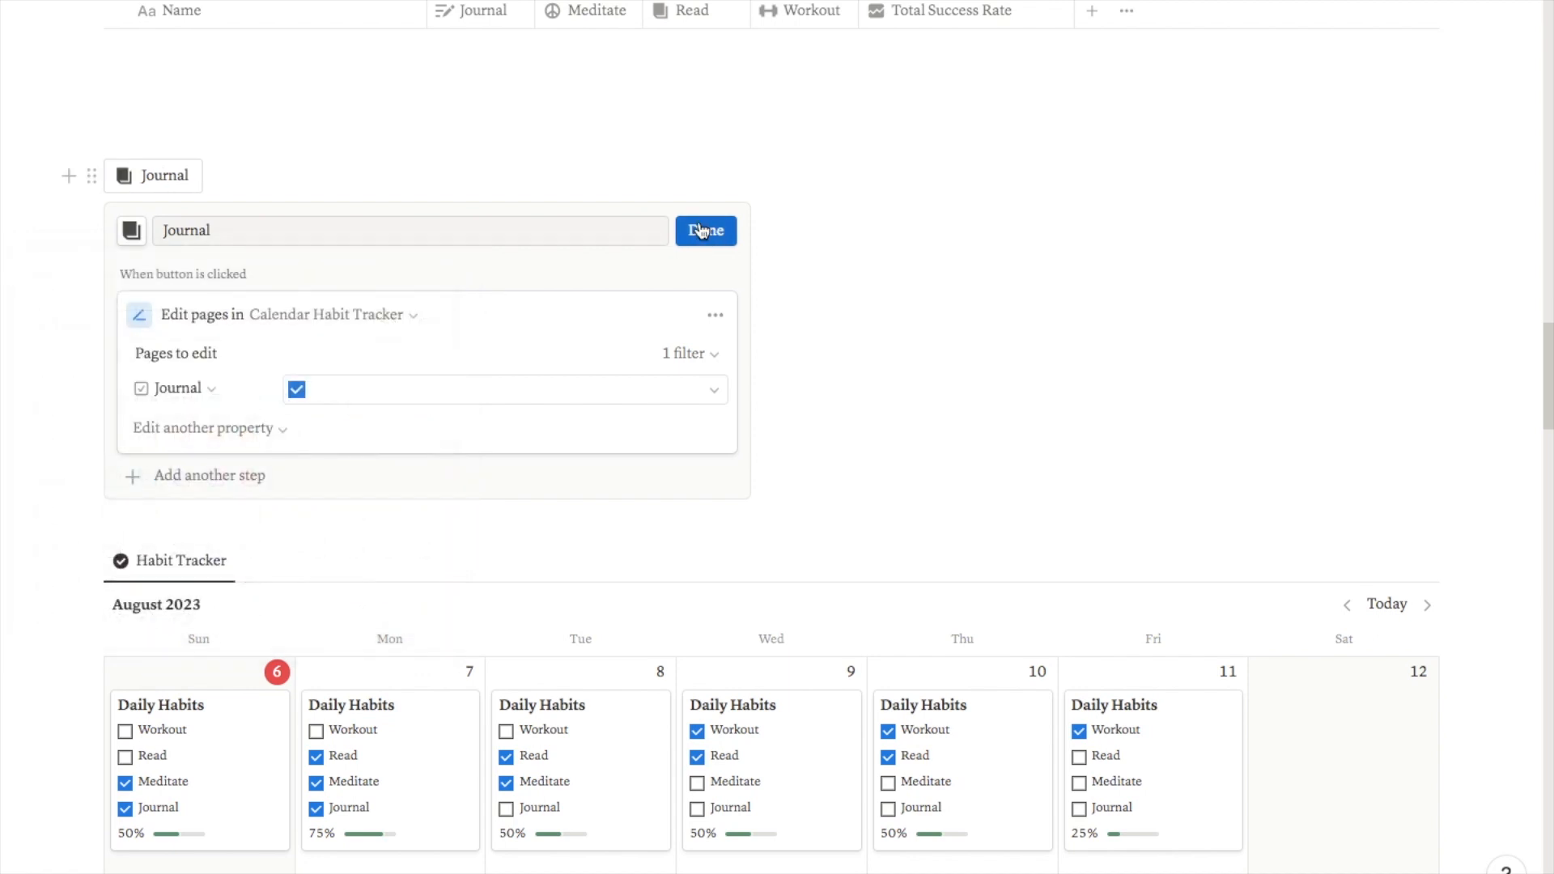
left_click(704, 233)
left_click(172, 171)
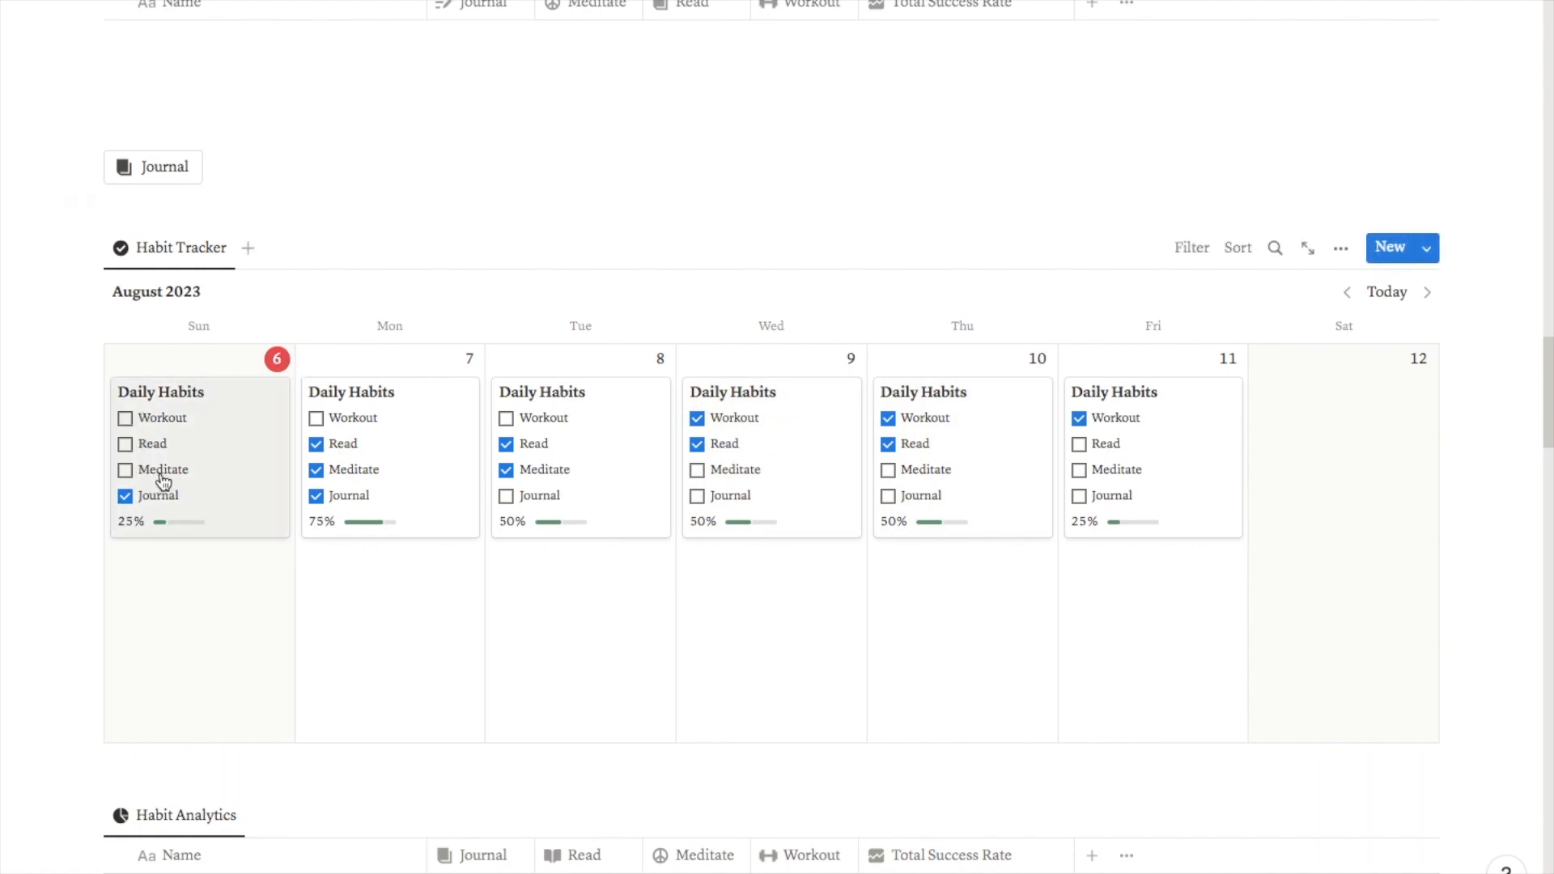
- Duplicate the Journal button and rename the copy Read
left_click(92, 168)
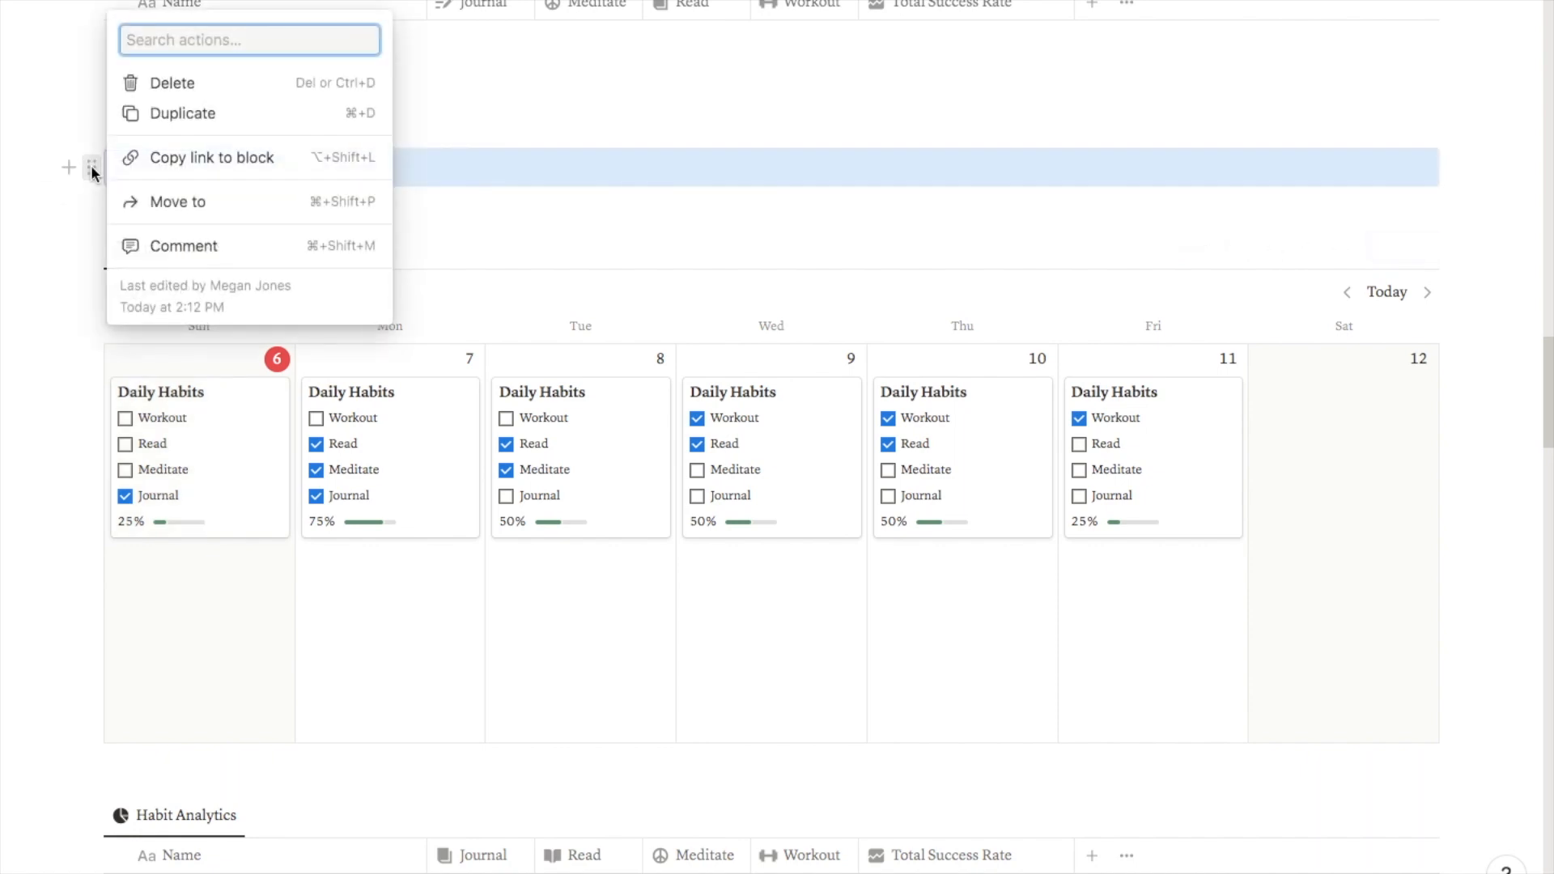
left_click(169, 116)
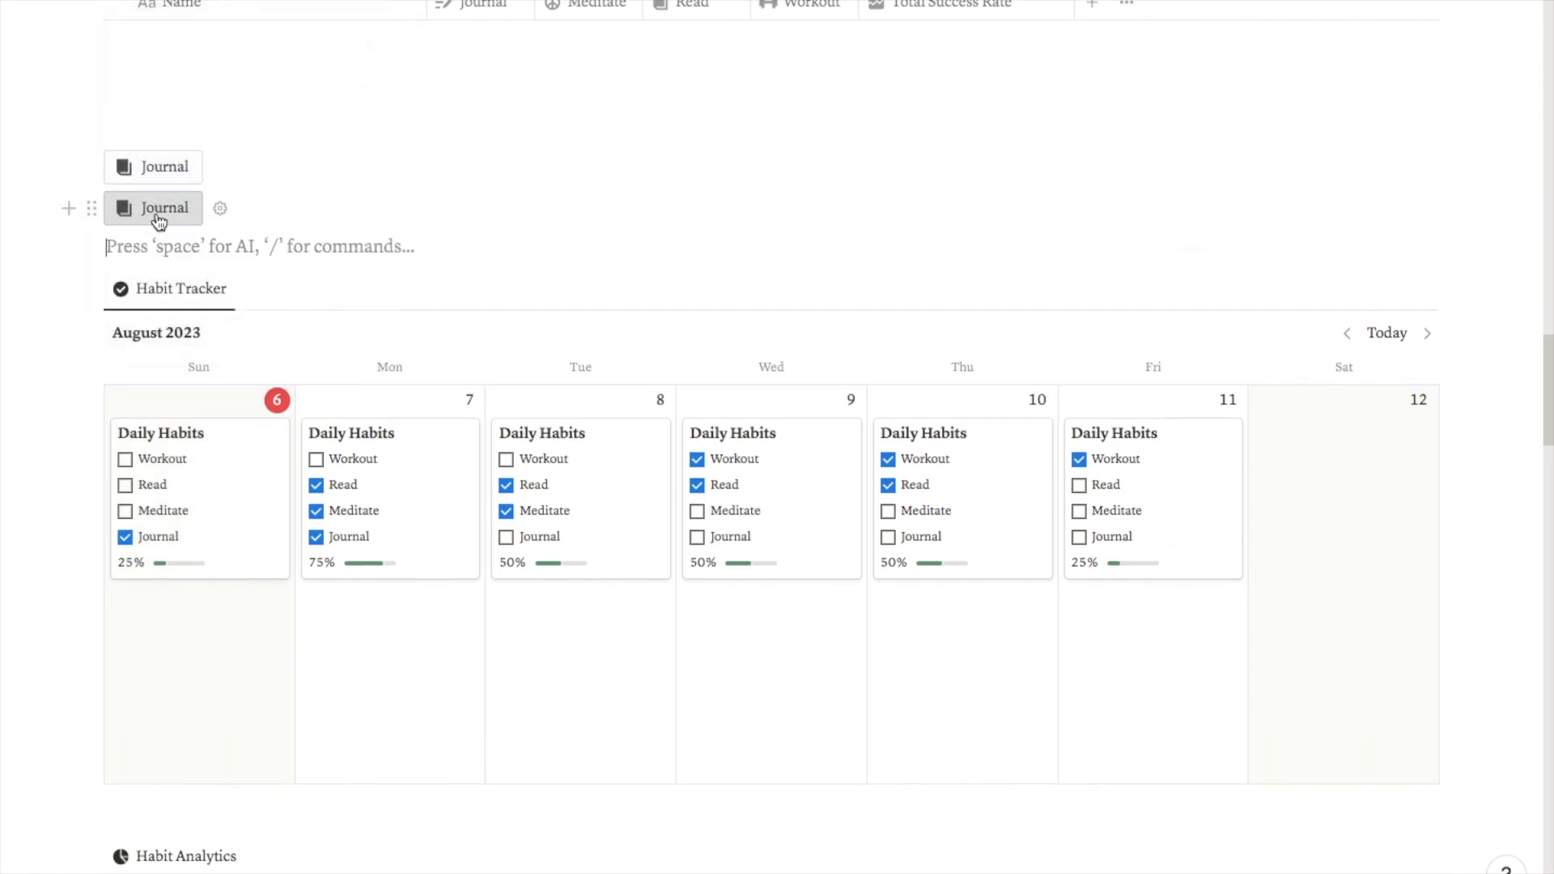
left_click(219, 209)
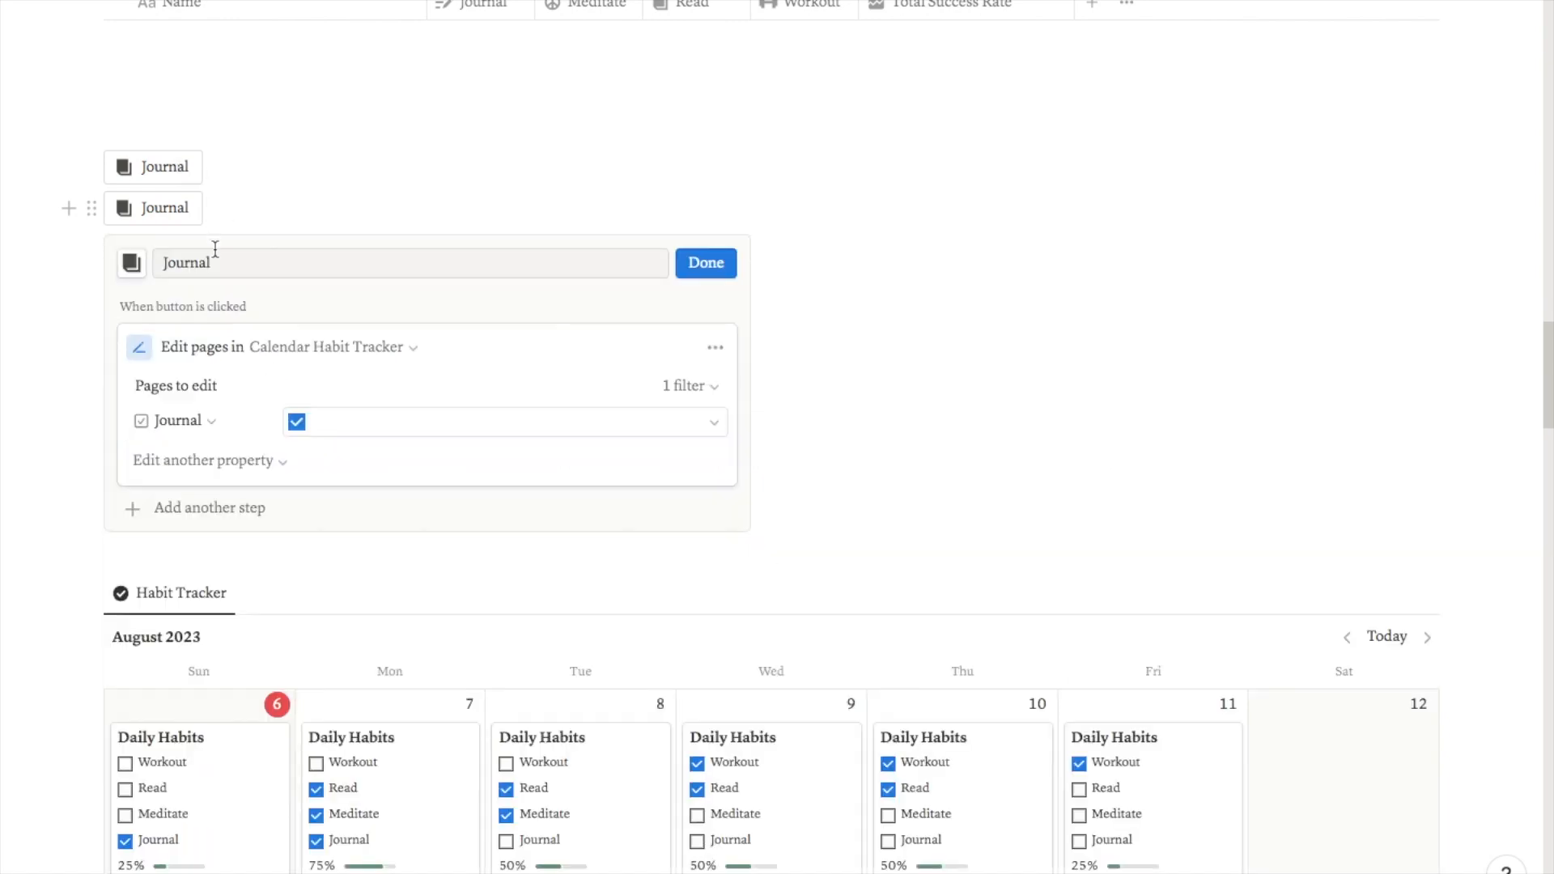
left_click(229, 263)
left_click_drag(233, 262, 154, 265)
type("Rea")
- Give the Read button the open-book icon and make its action set the Read property to Checked
left_click(131, 262)
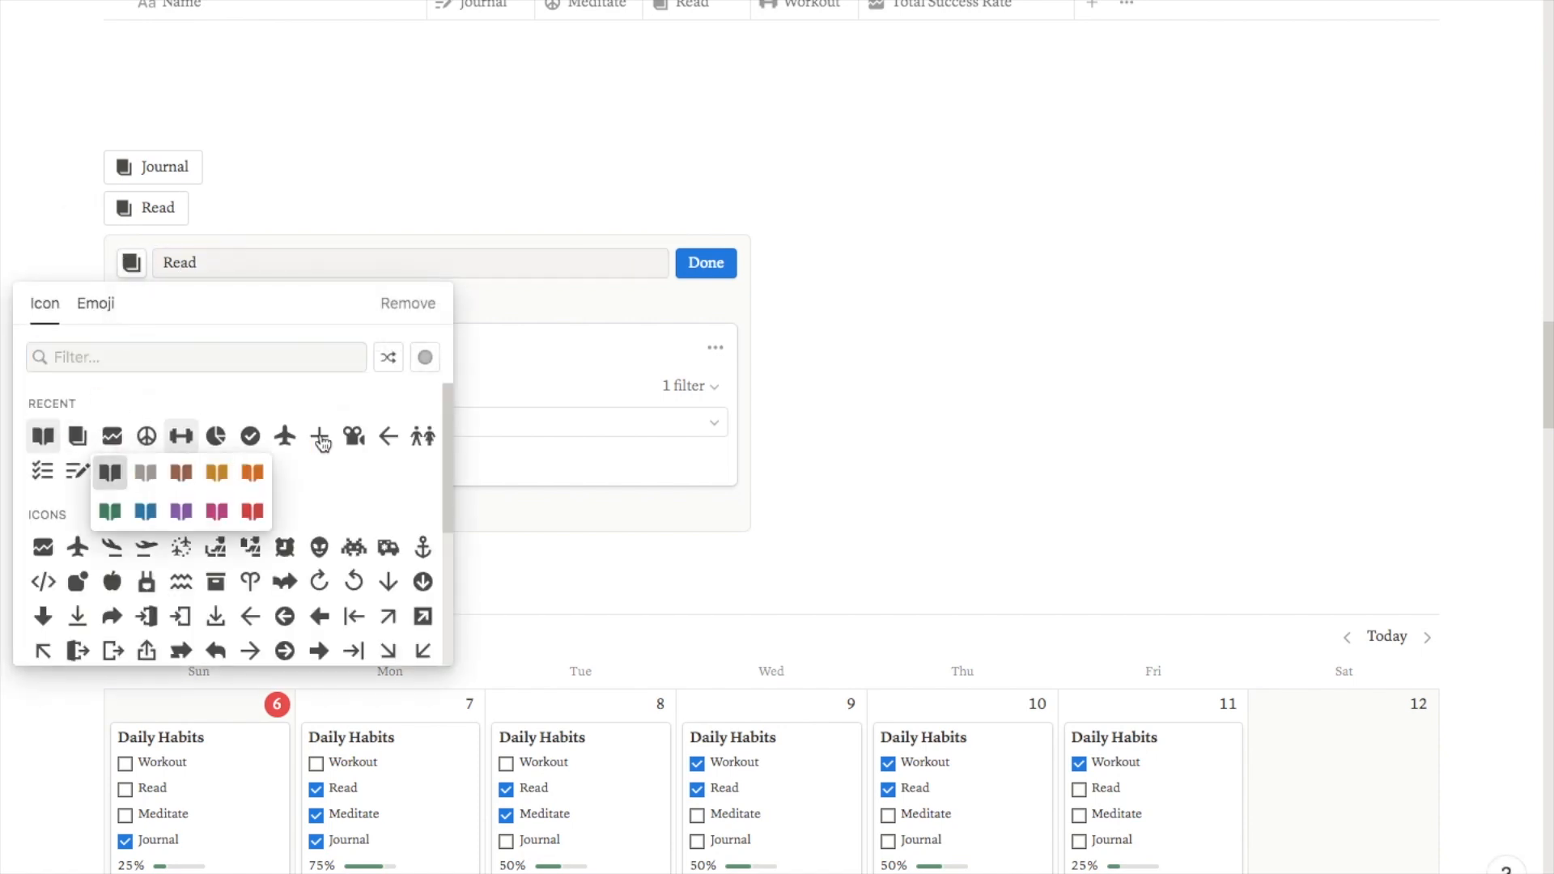
left_click(181, 436)
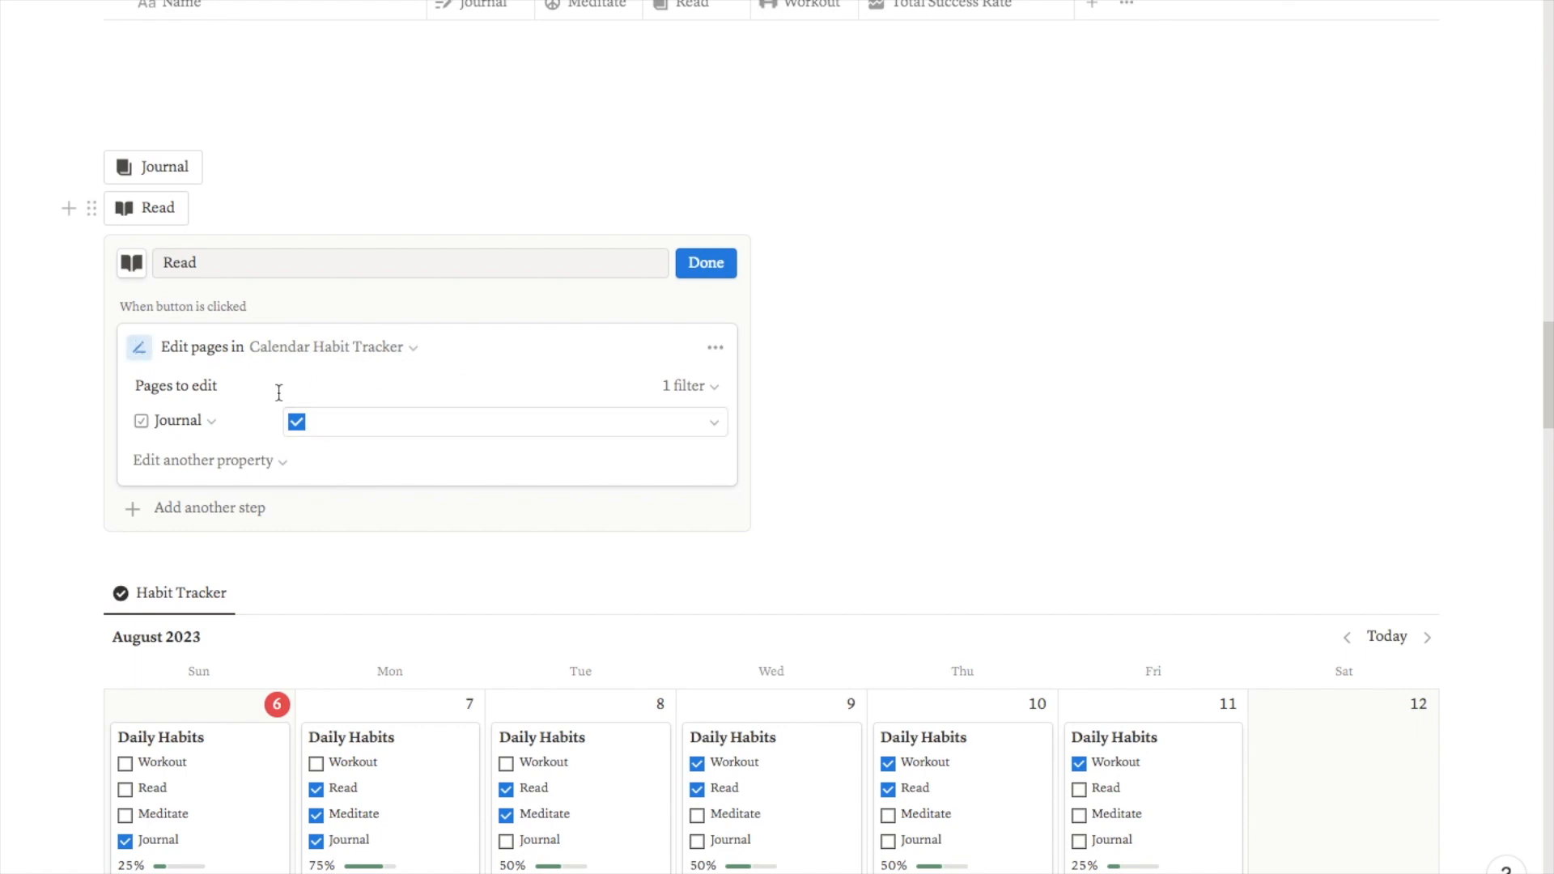
left_click(181, 423)
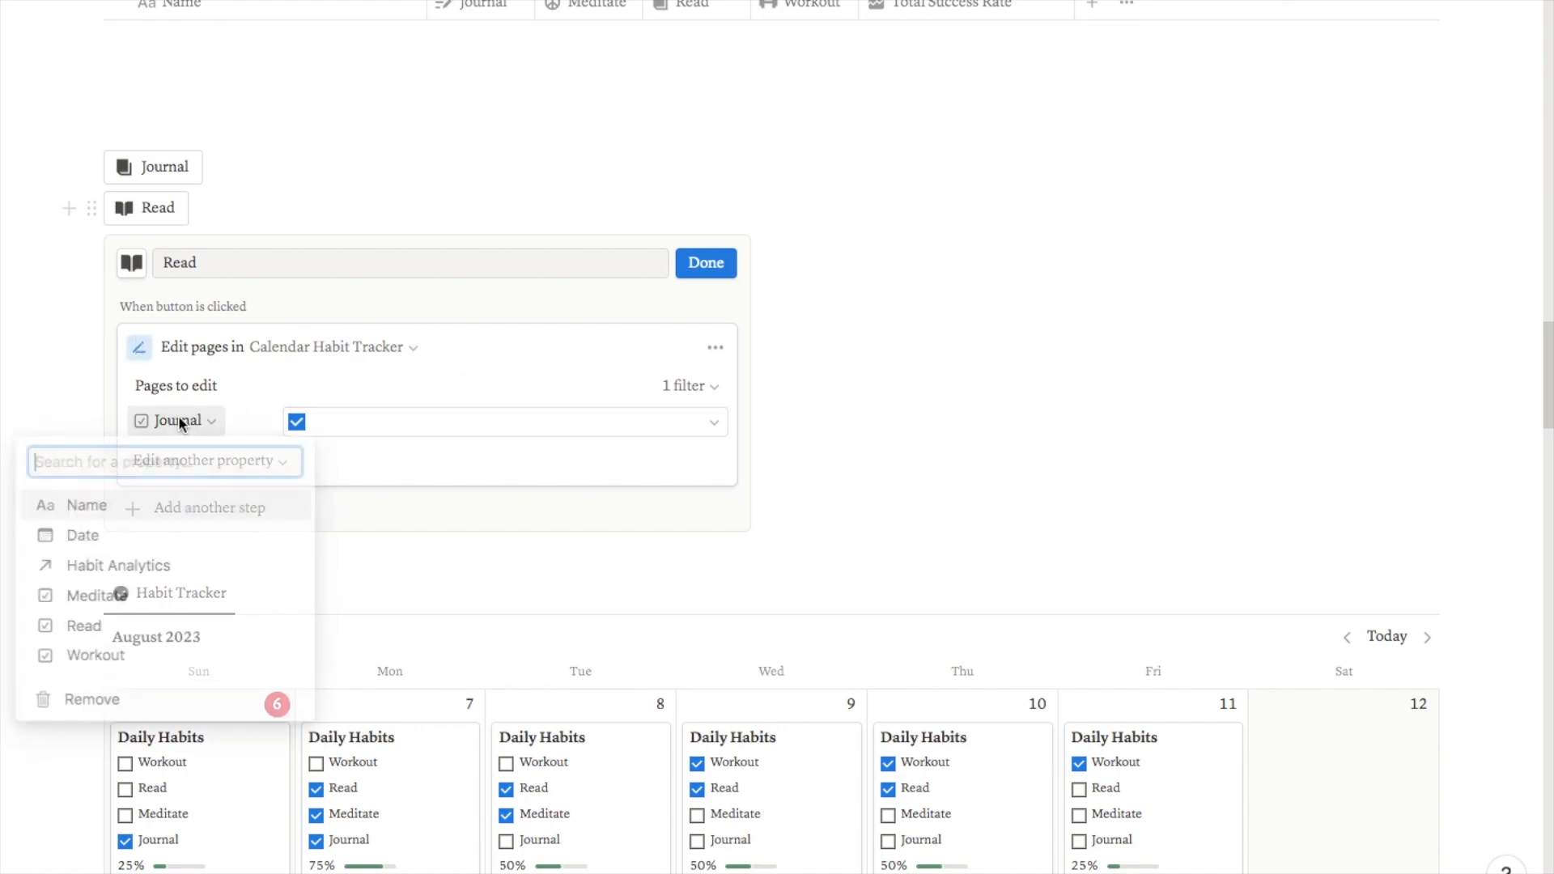
left_click(87, 626)
left_click(374, 422)
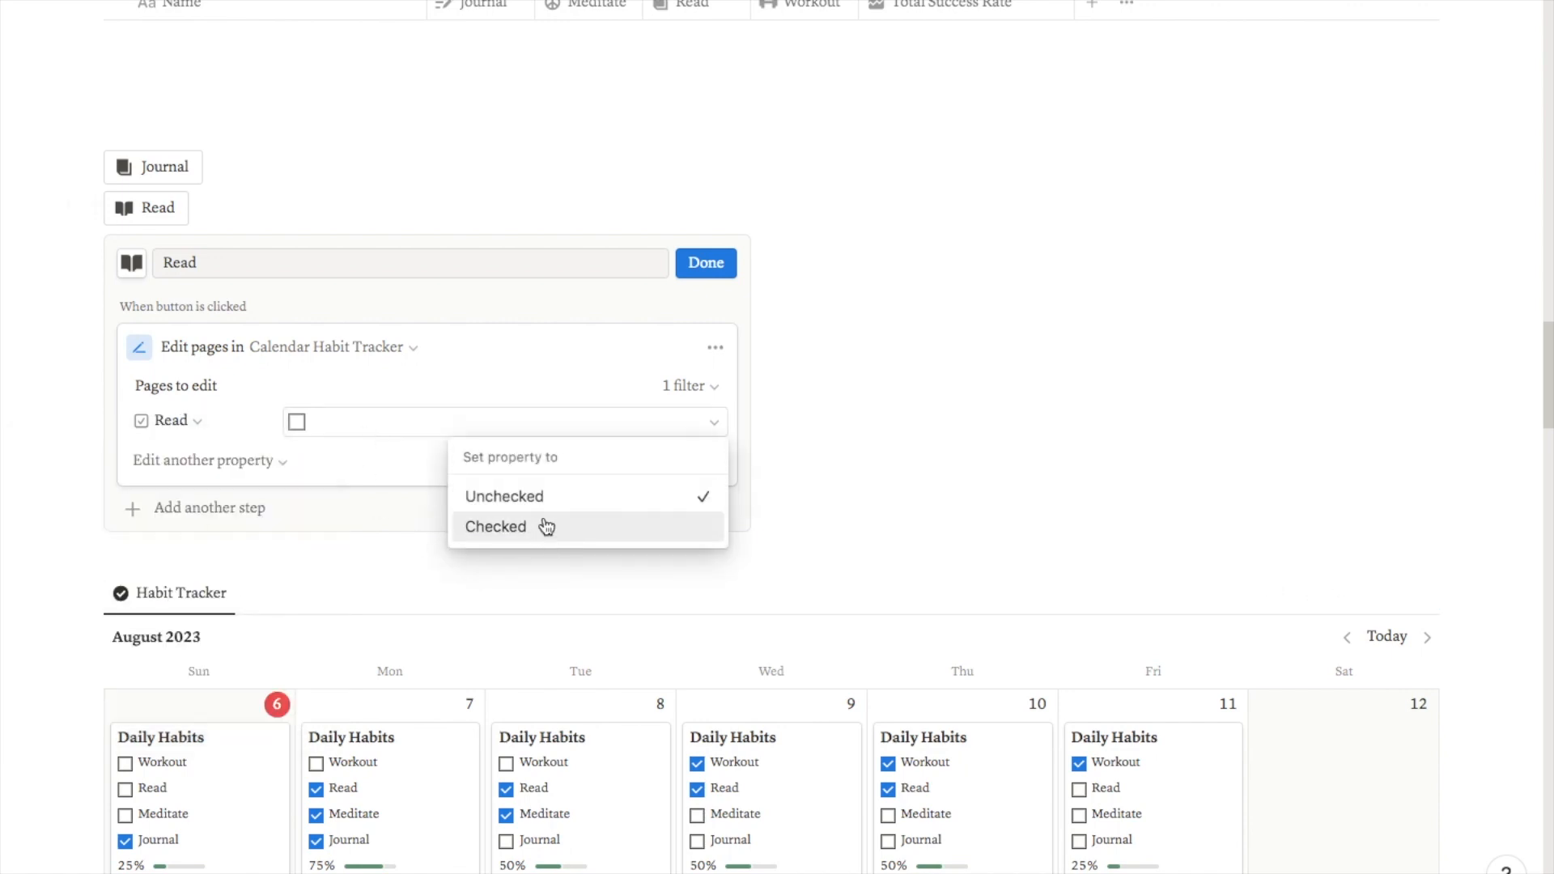
left_click(514, 527)
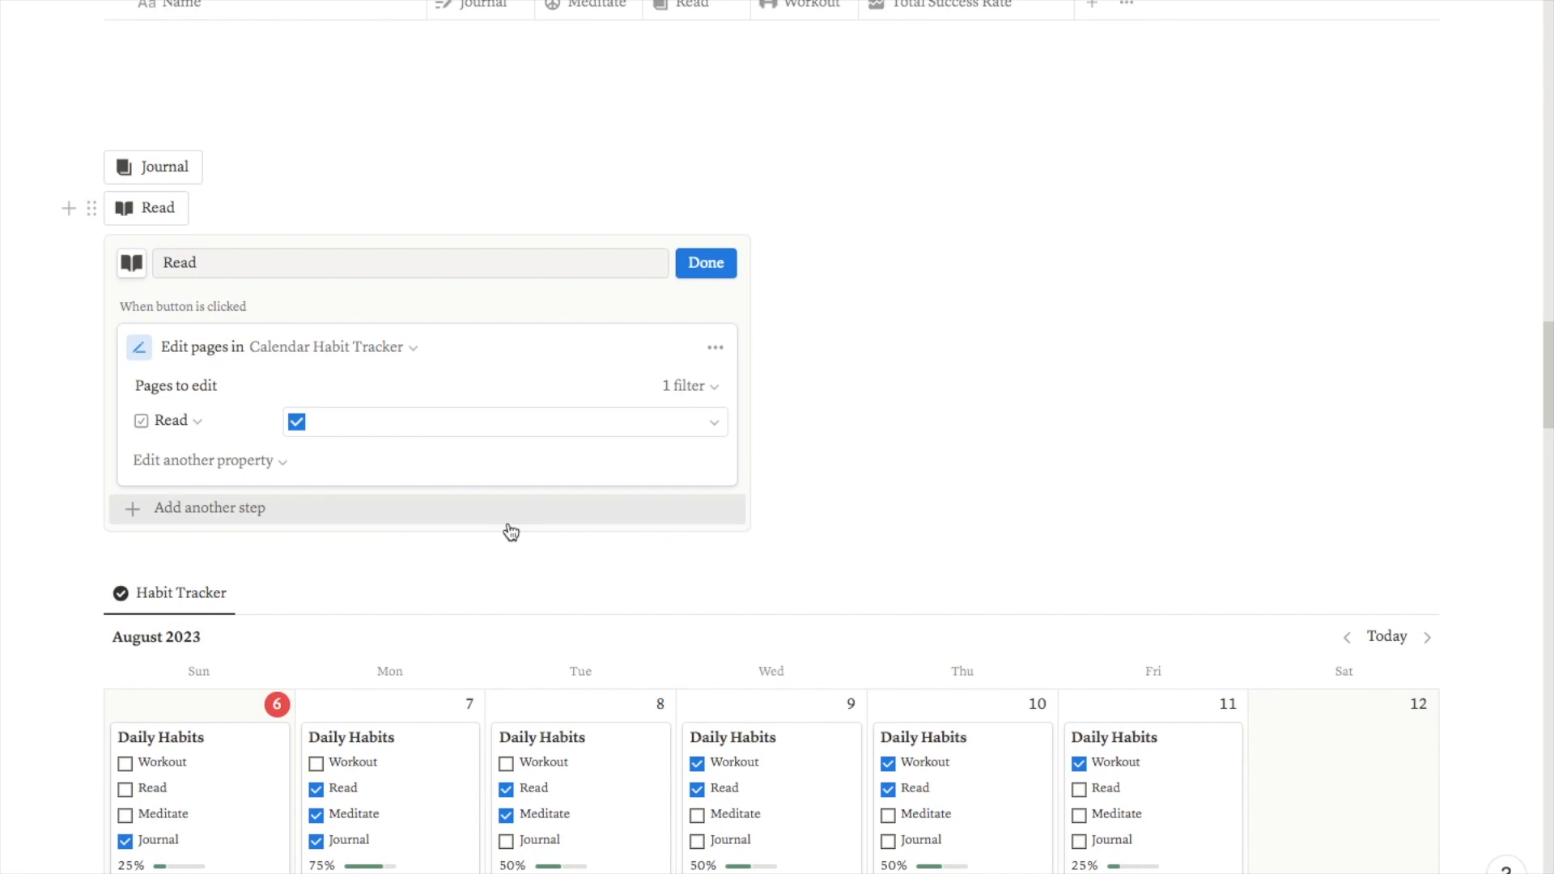
left_click(706, 267)
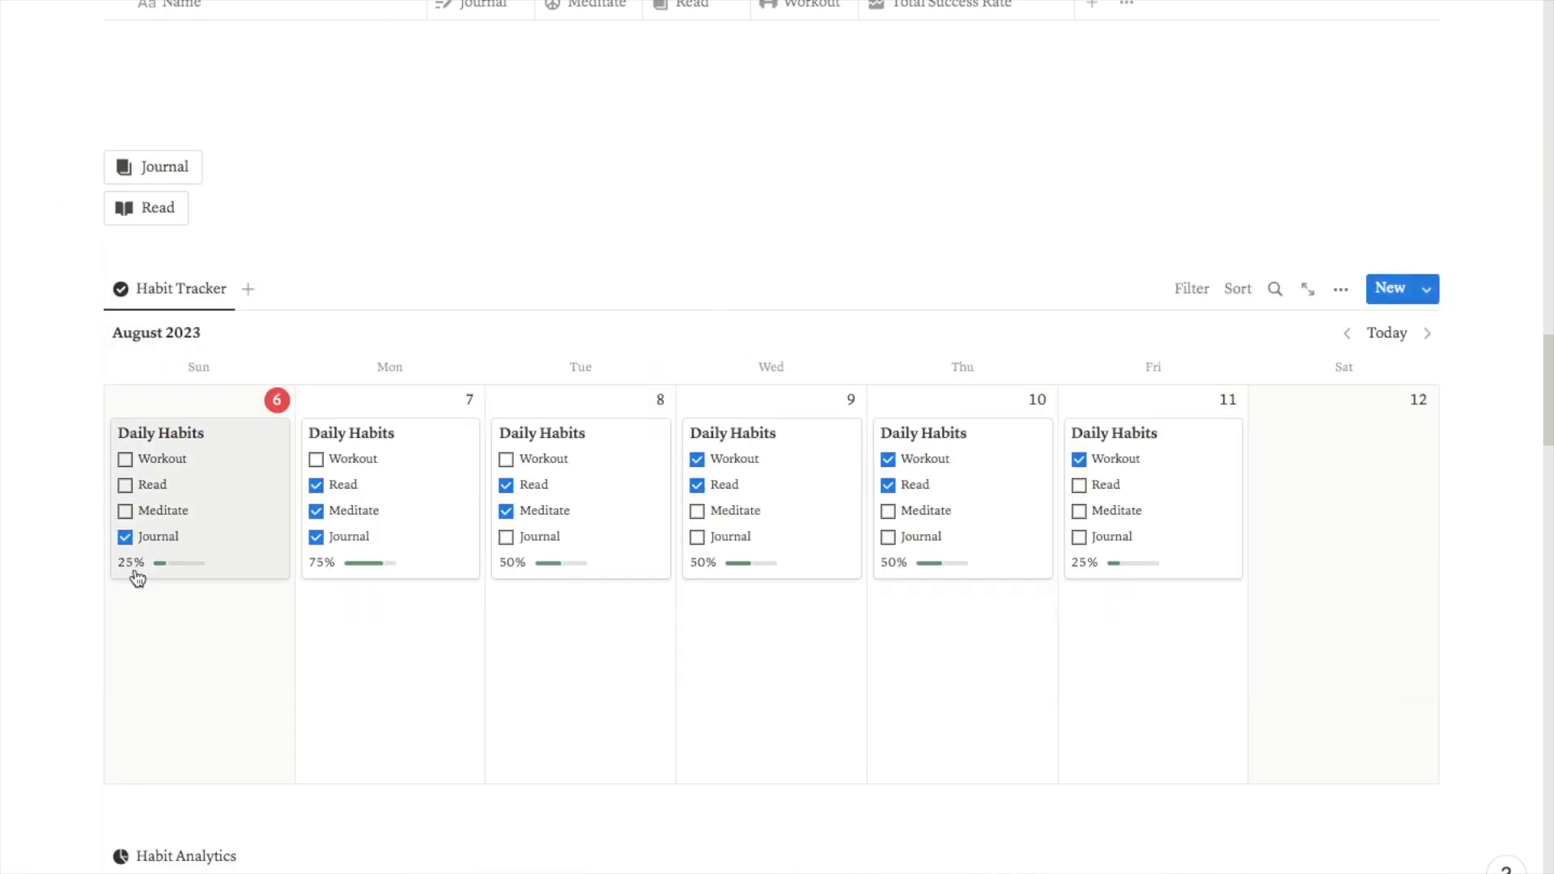
- Run the Read, Workout and Meditate buttons to check off those habits in today's entry
left_click(156, 217)
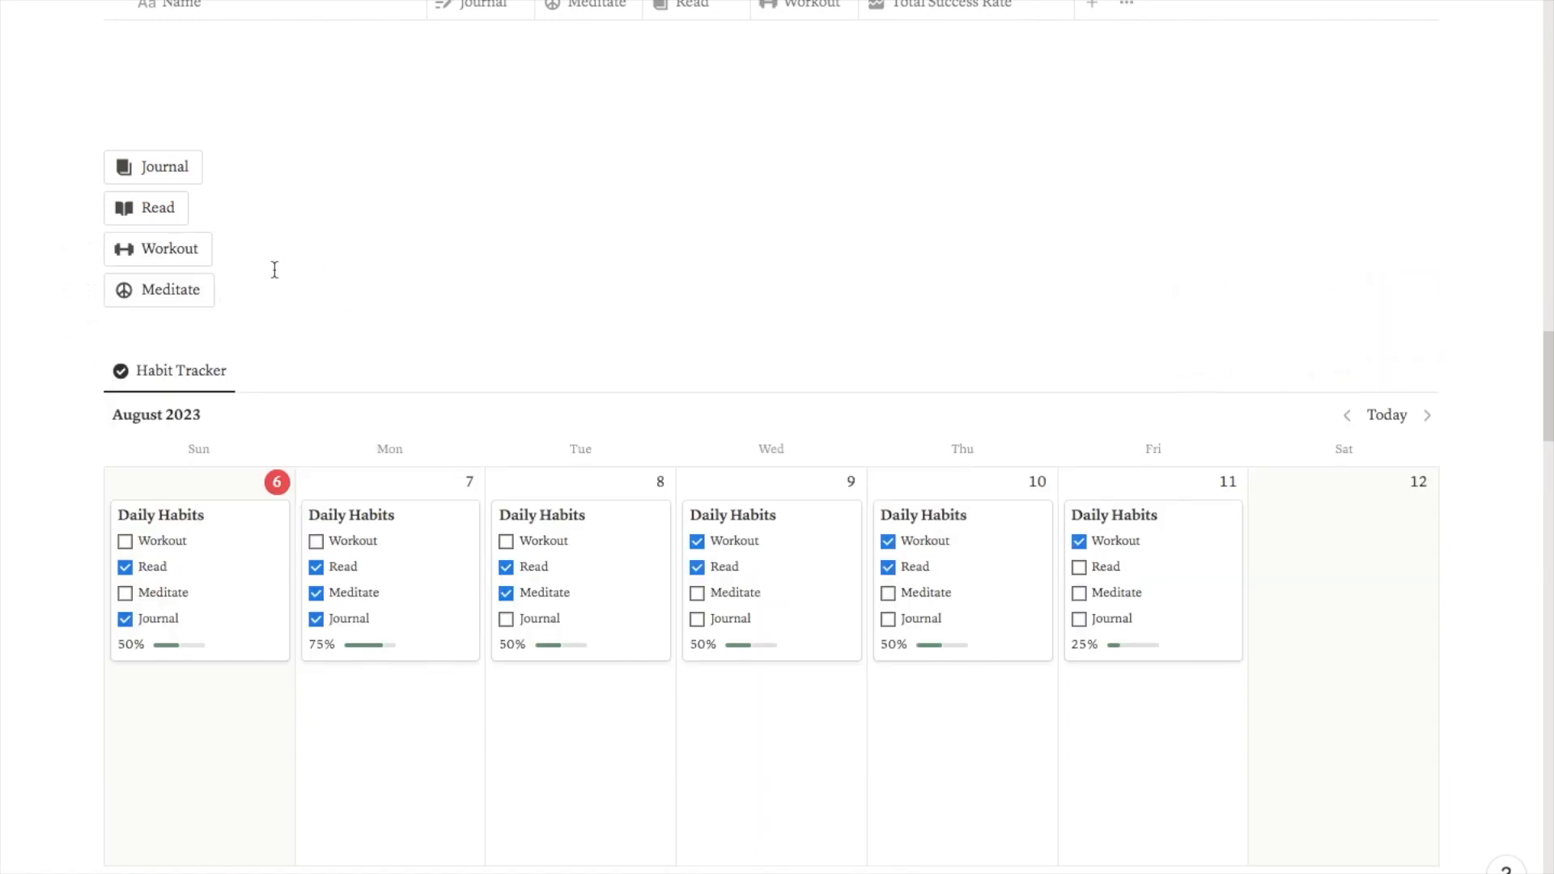
left_click(191, 258)
left_click(182, 291)
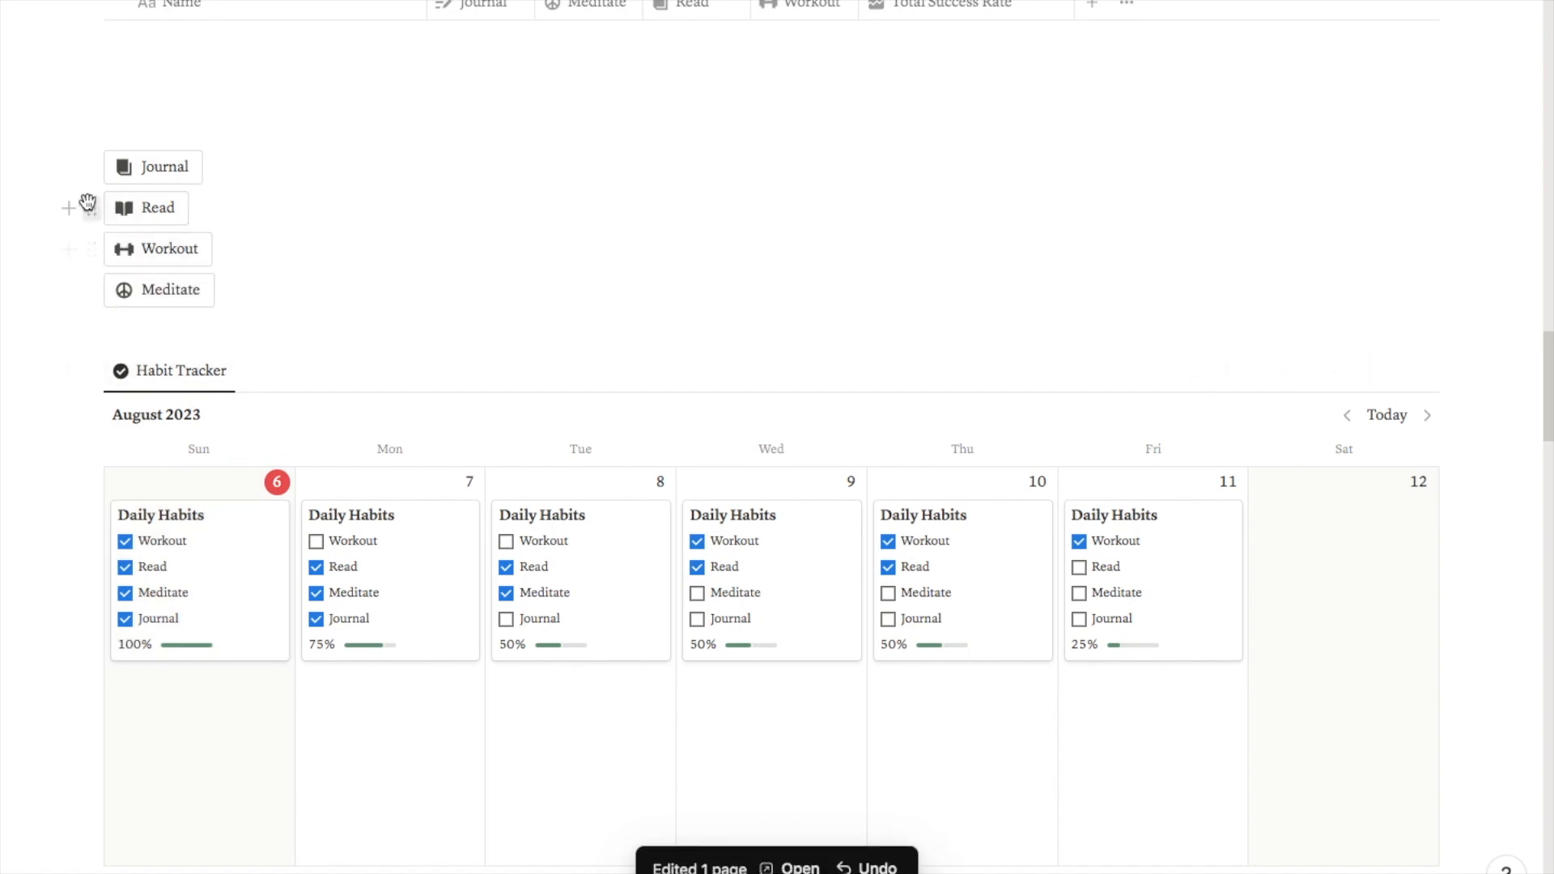
- Arrange the Journal, Read, Workout and Meditate buttons side by side in four columns above the calendar
left_click_drag(160, 204, 1455, 177)
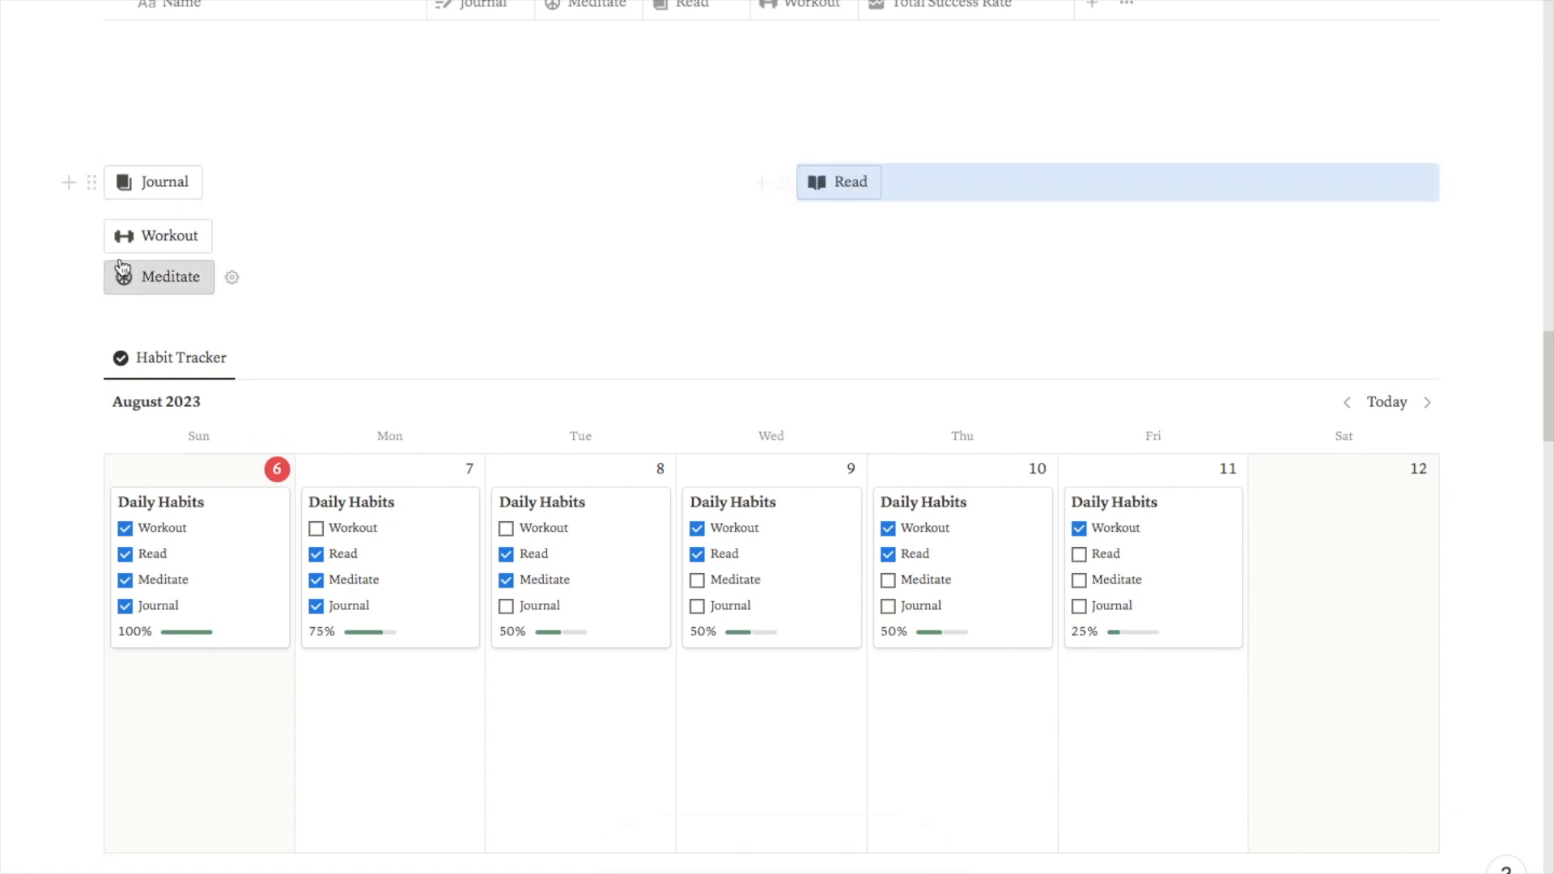
left_click_drag(92, 232, 1453, 190)
left_click_drag(86, 234, 1434, 180)
left_click_drag(1444, 178, 1446, 181)
left_click(1507, 209)
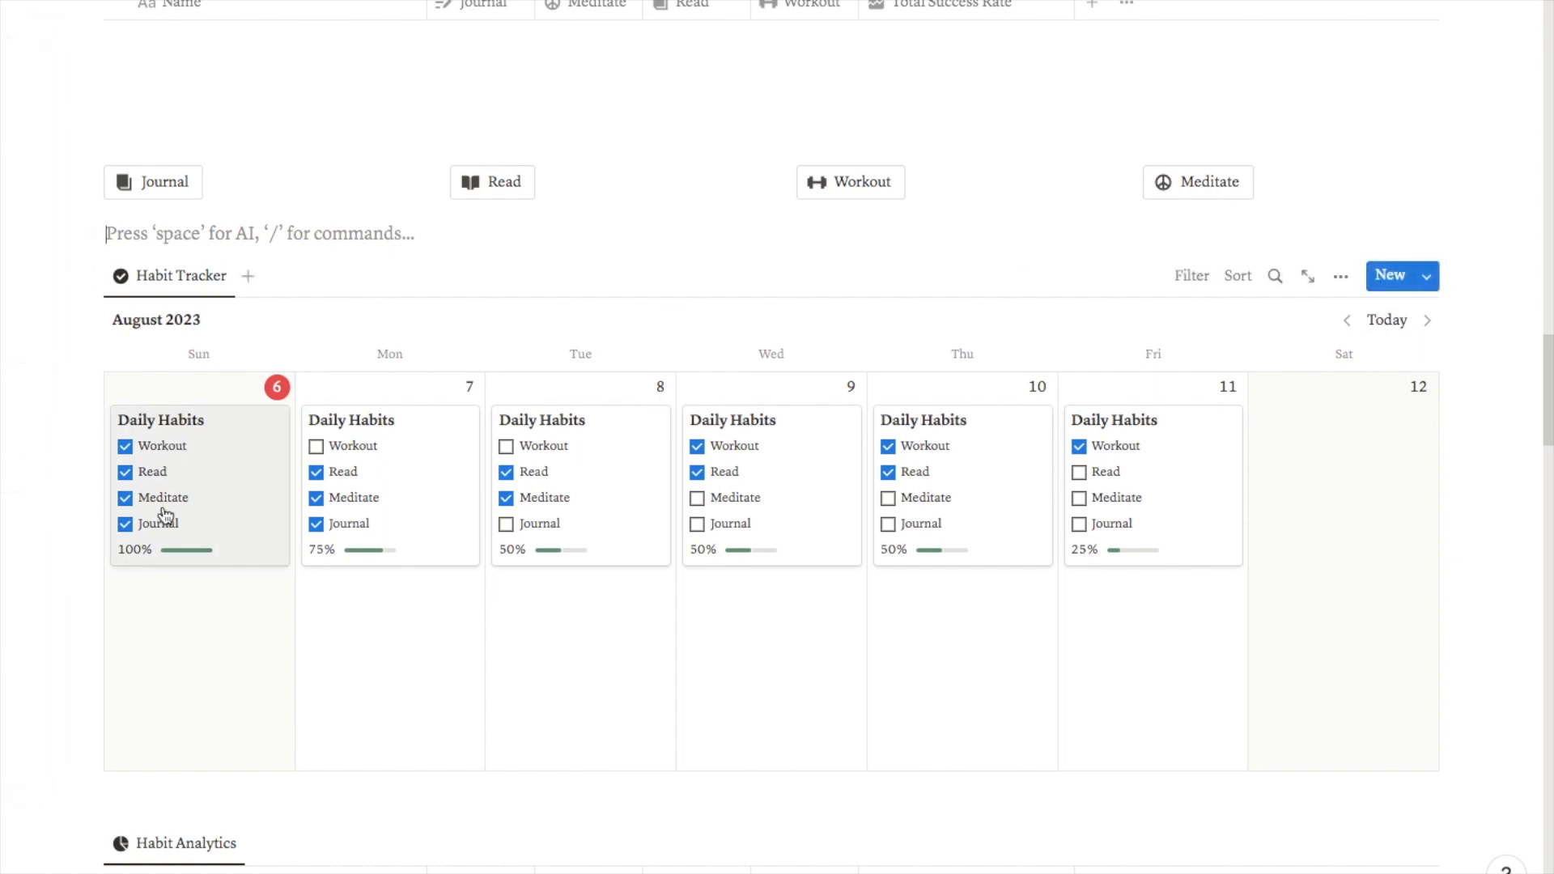
- Uncheck Workout, Read, Meditate and Journal in the August 6 Daily Habits entry
left_click(125, 446)
left_click(125, 472)
left_click(125, 498)
left_click(124, 524)
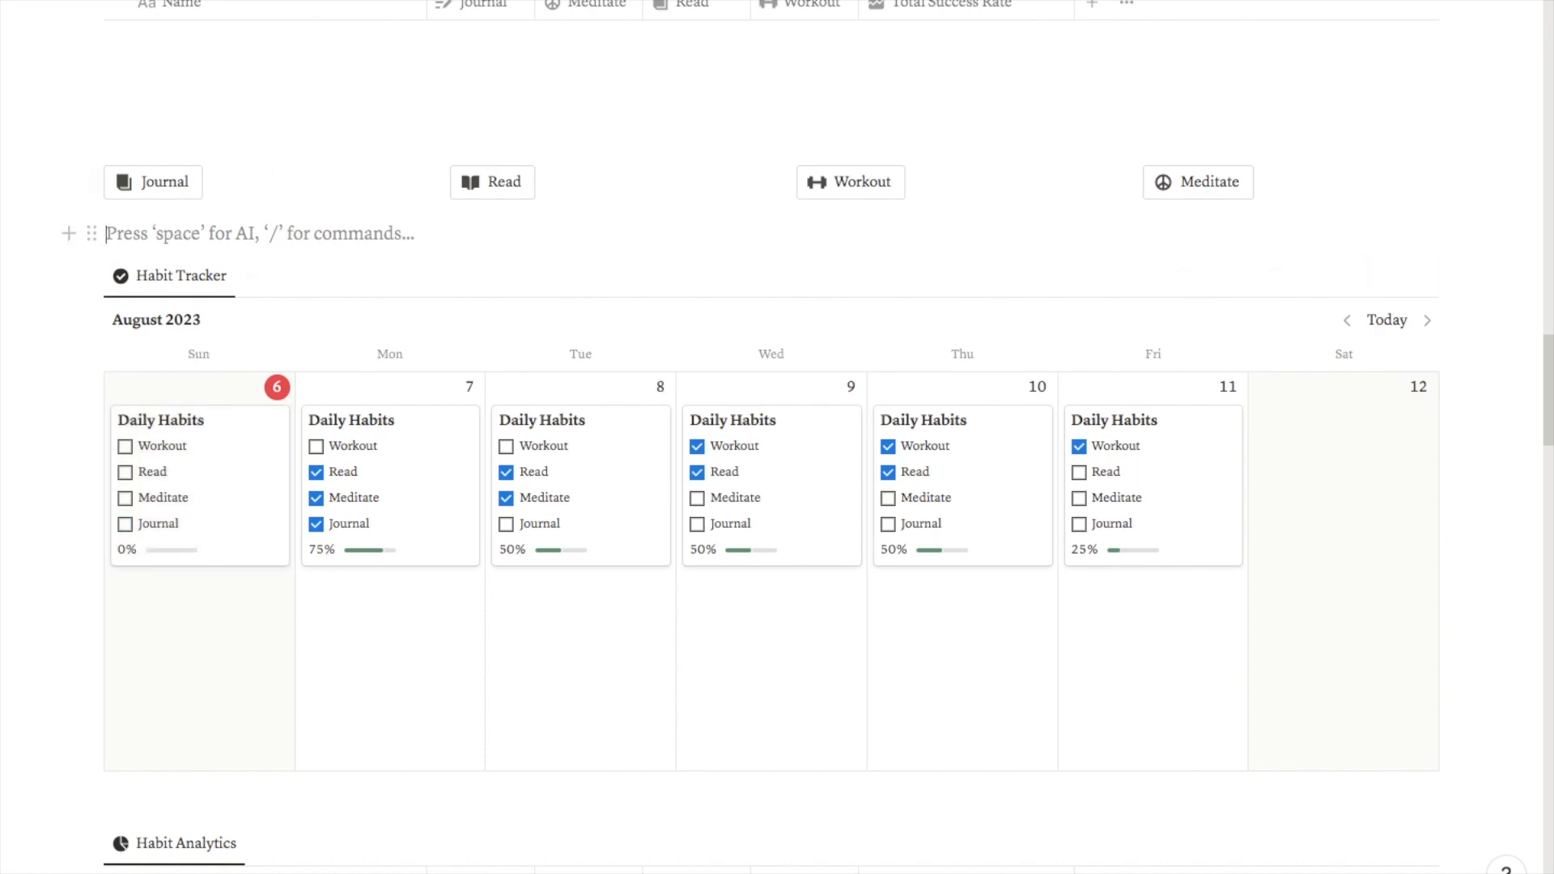
- Insert a button named All Completed above the Habit Tracker calendar and give it the dark circled checkmark icon
type("/butt")
left_click(173, 327)
left_click(208, 297)
type("All ")
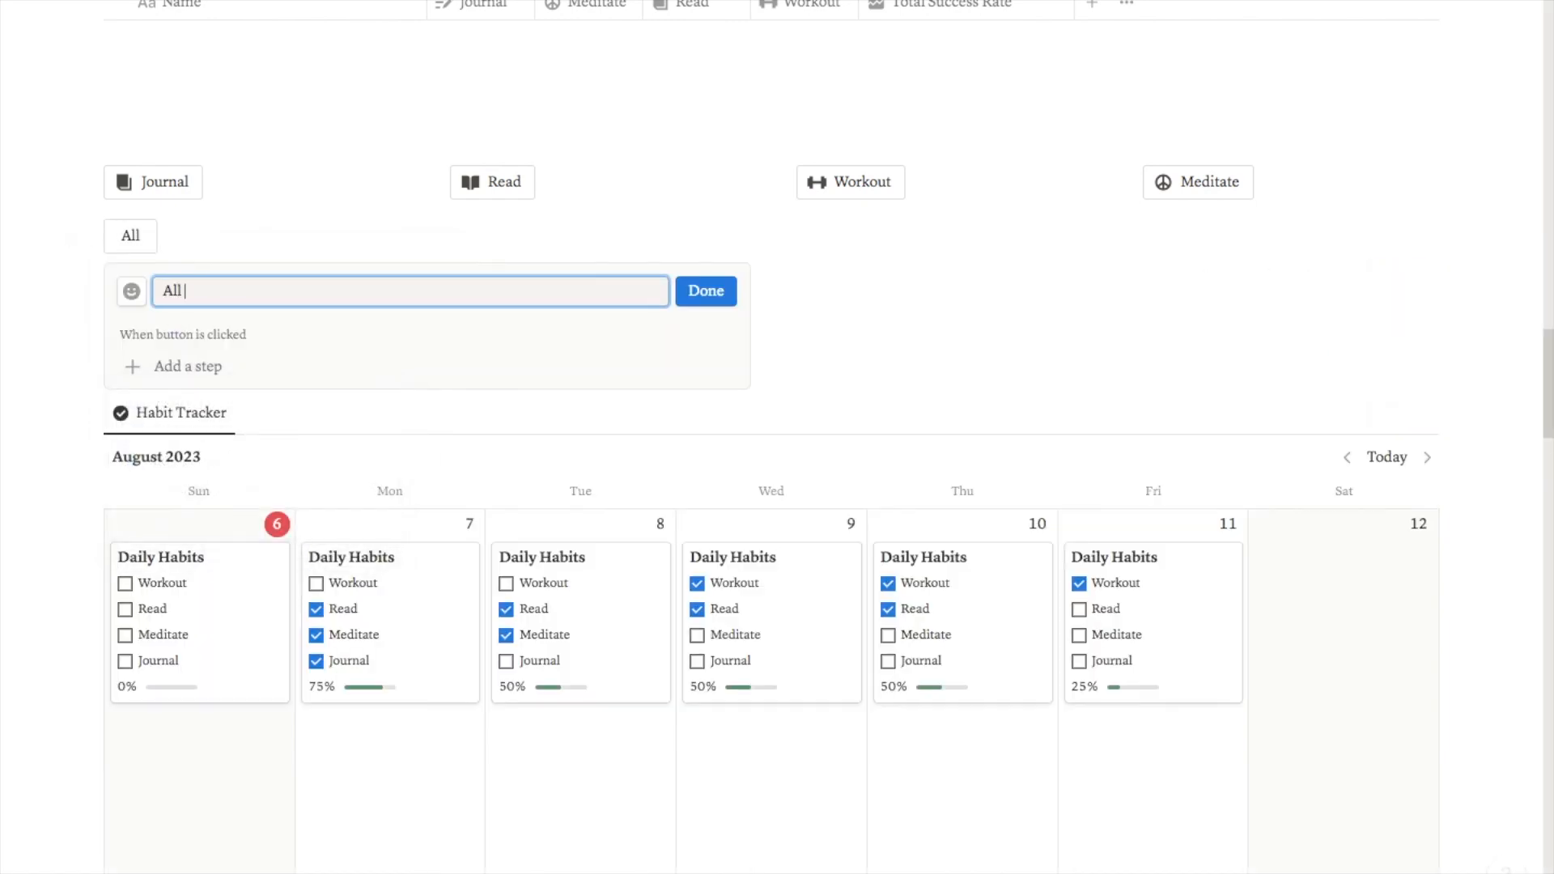
type("Completed")
left_click(131, 290)
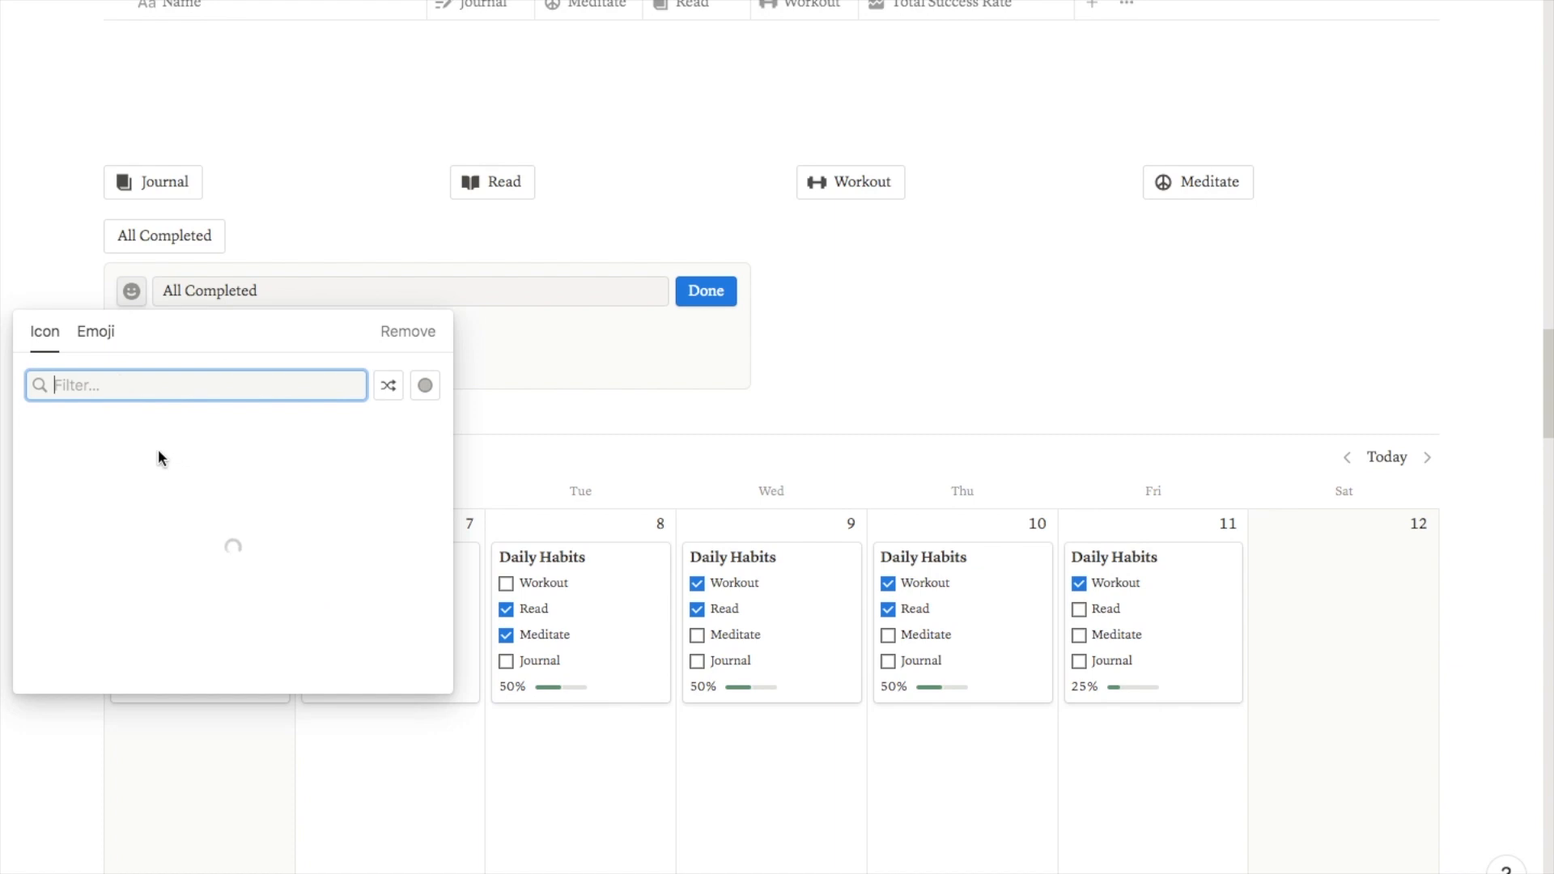
mouse_move(257, 476)
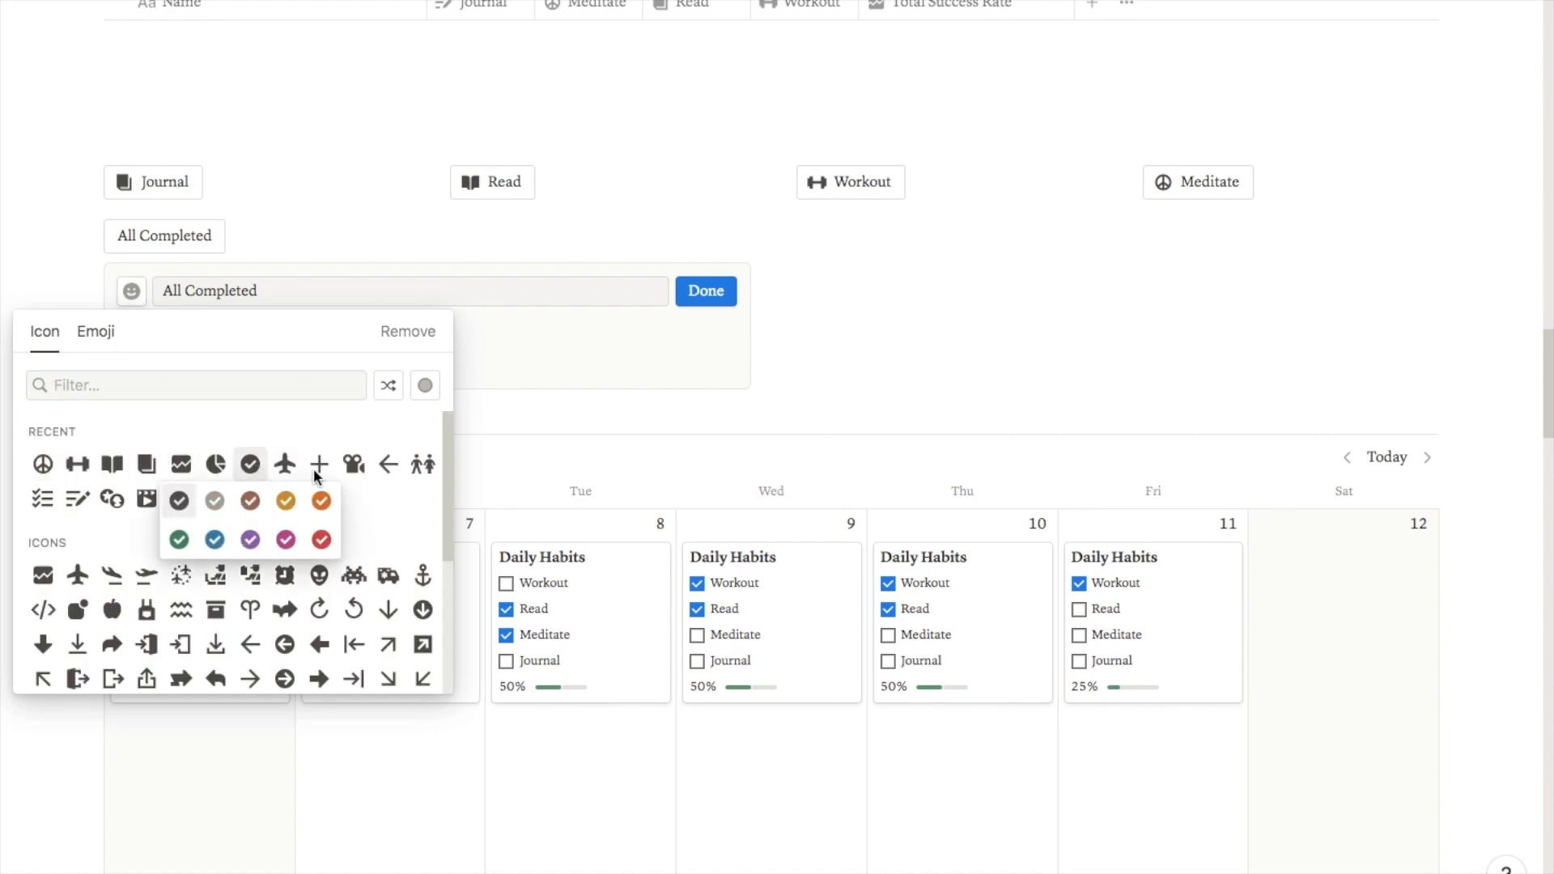
left_click(180, 499)
- Add an action to the All Completed button that edits pages in the Calendar Habit Tracker database
left_click(204, 368)
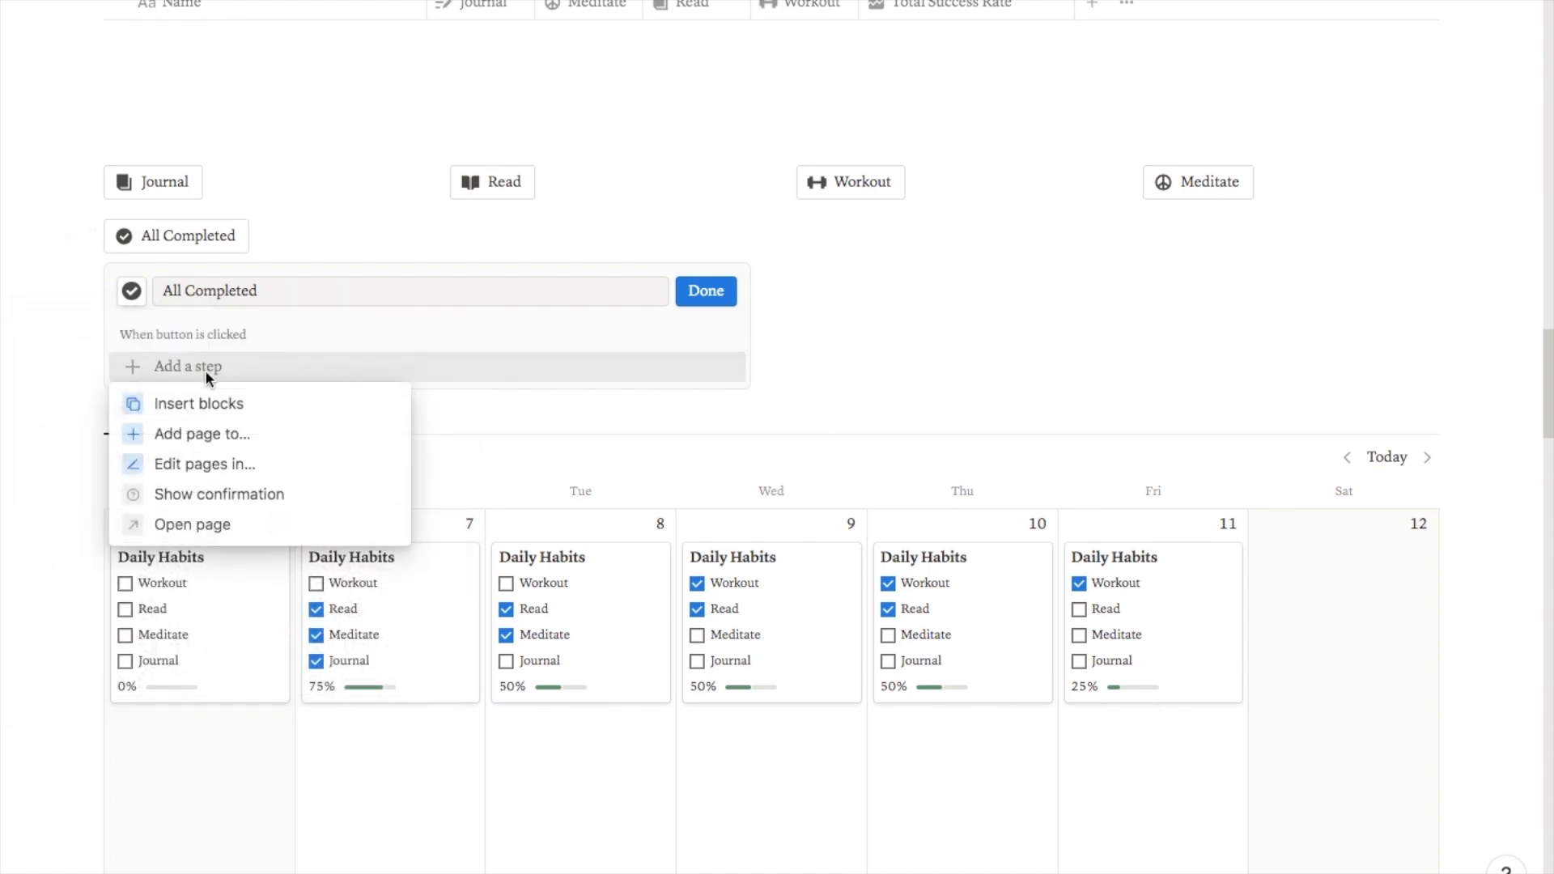
left_click(199, 463)
left_click(289, 393)
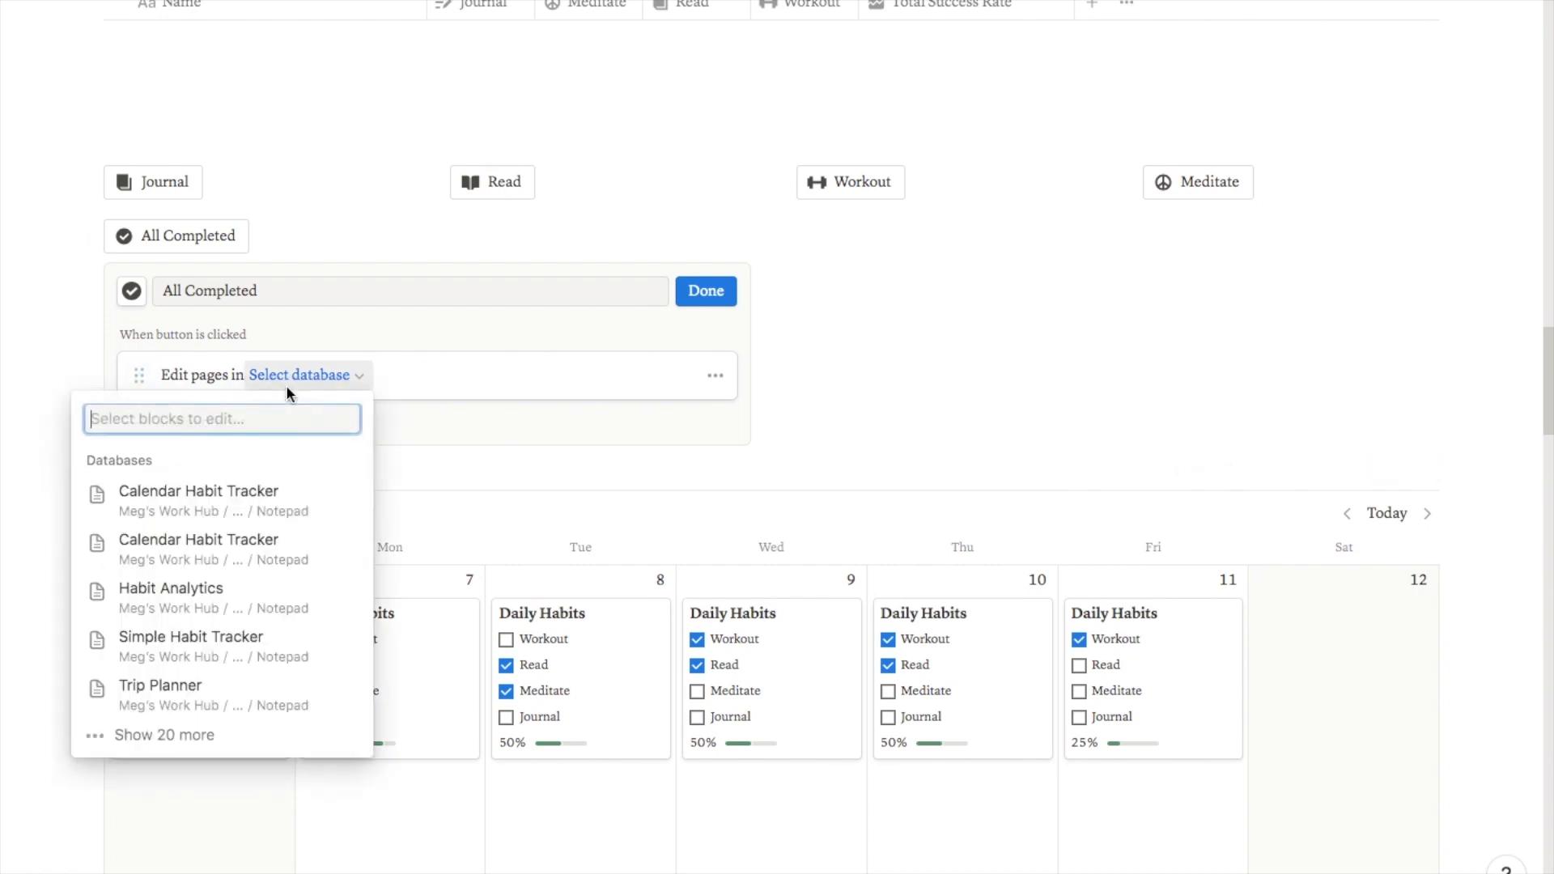
left_click(171, 495)
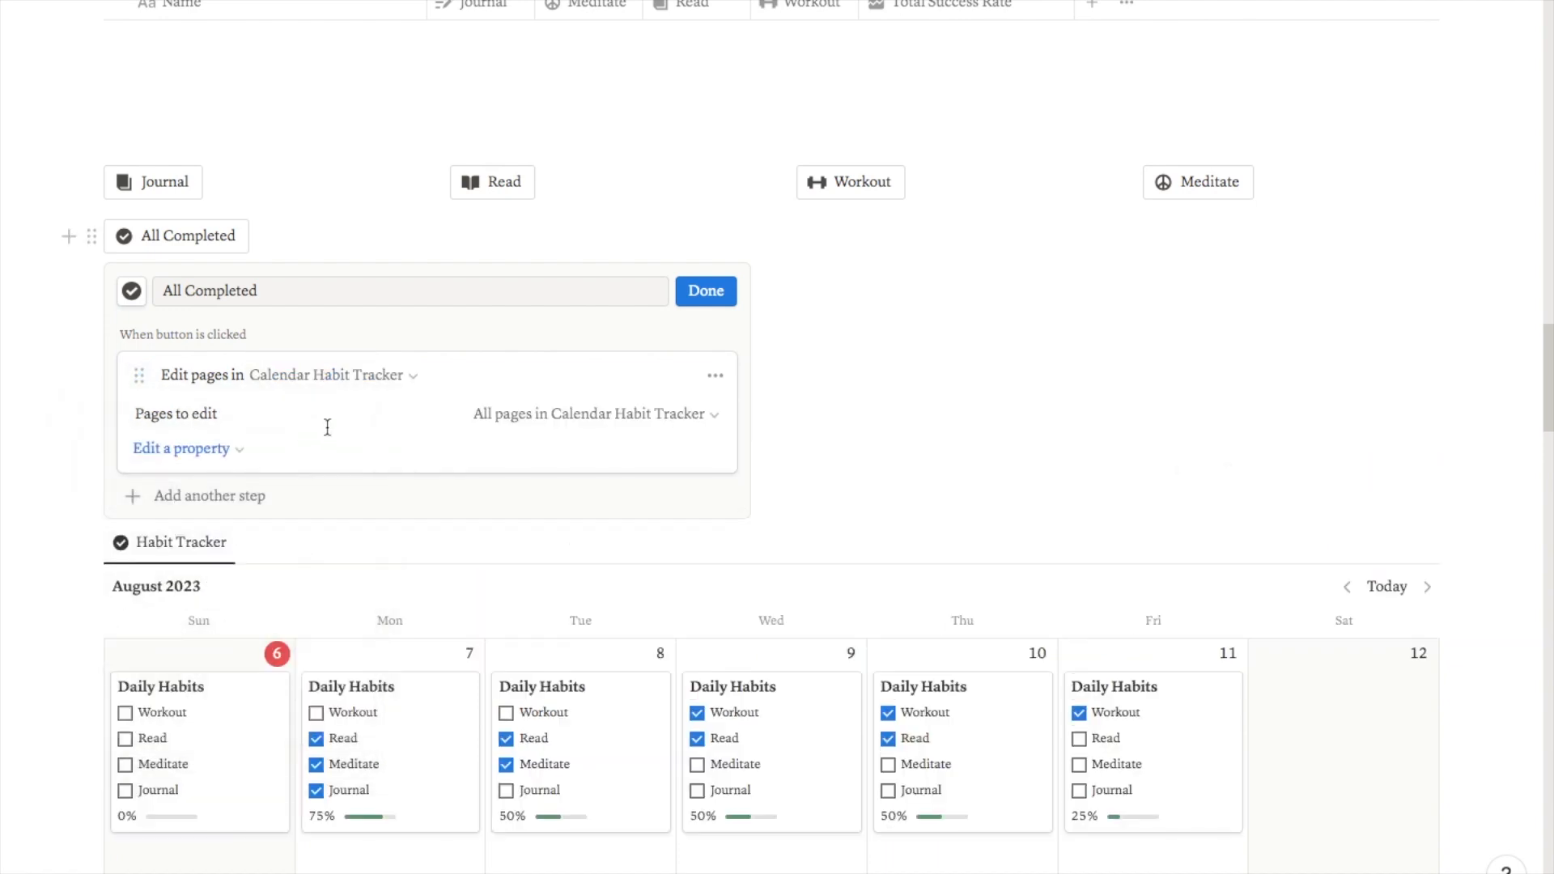
- Filter the action's pages to edit to those whose Date start date is Today
left_click(544, 418)
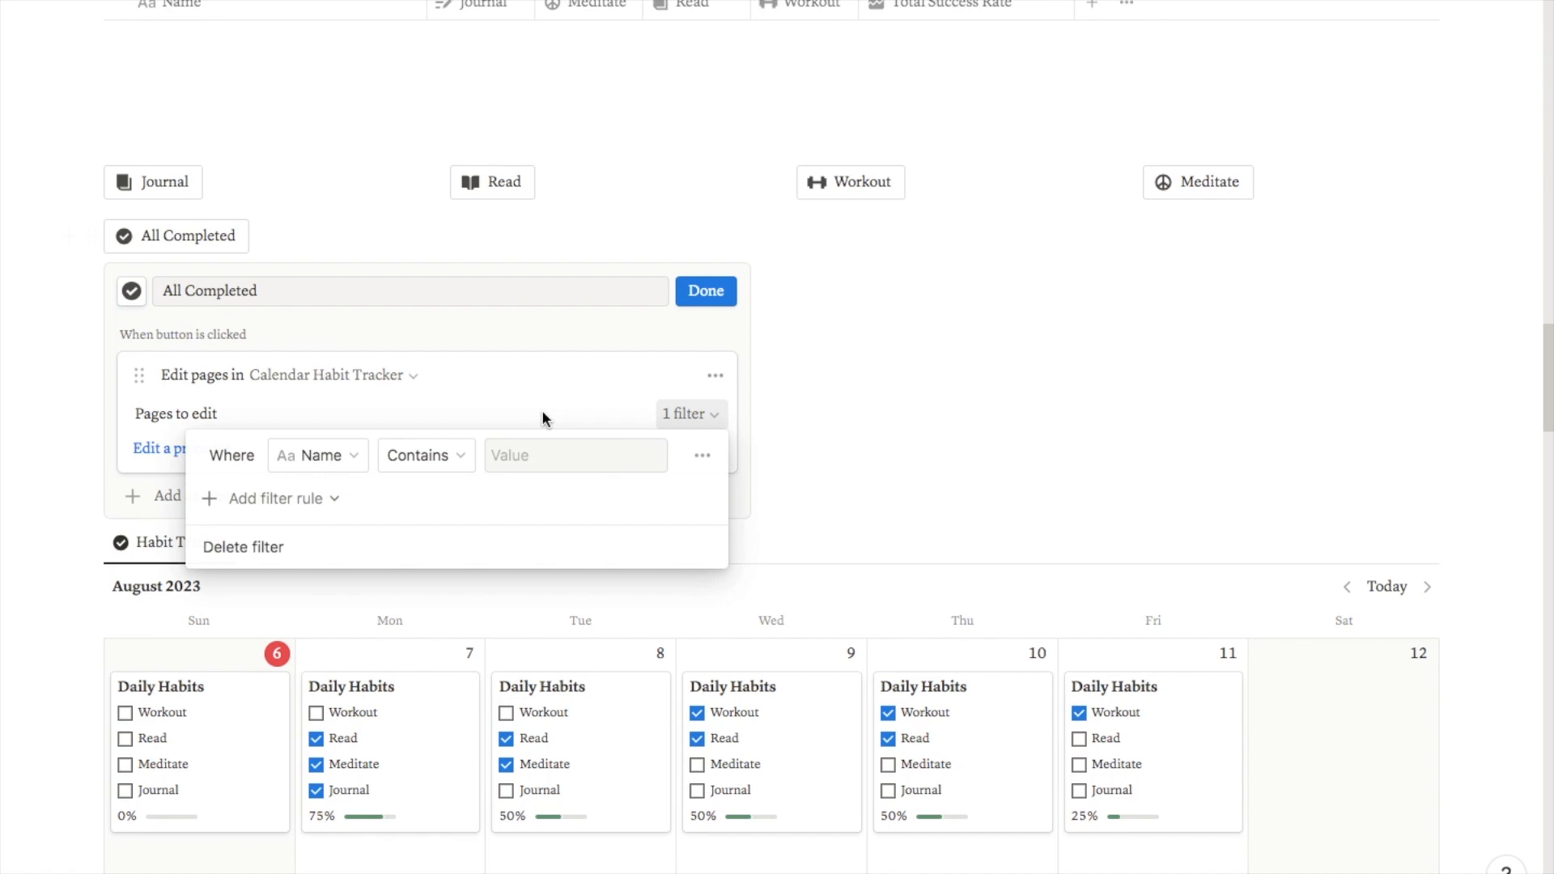
left_click(351, 458)
left_click(241, 573)
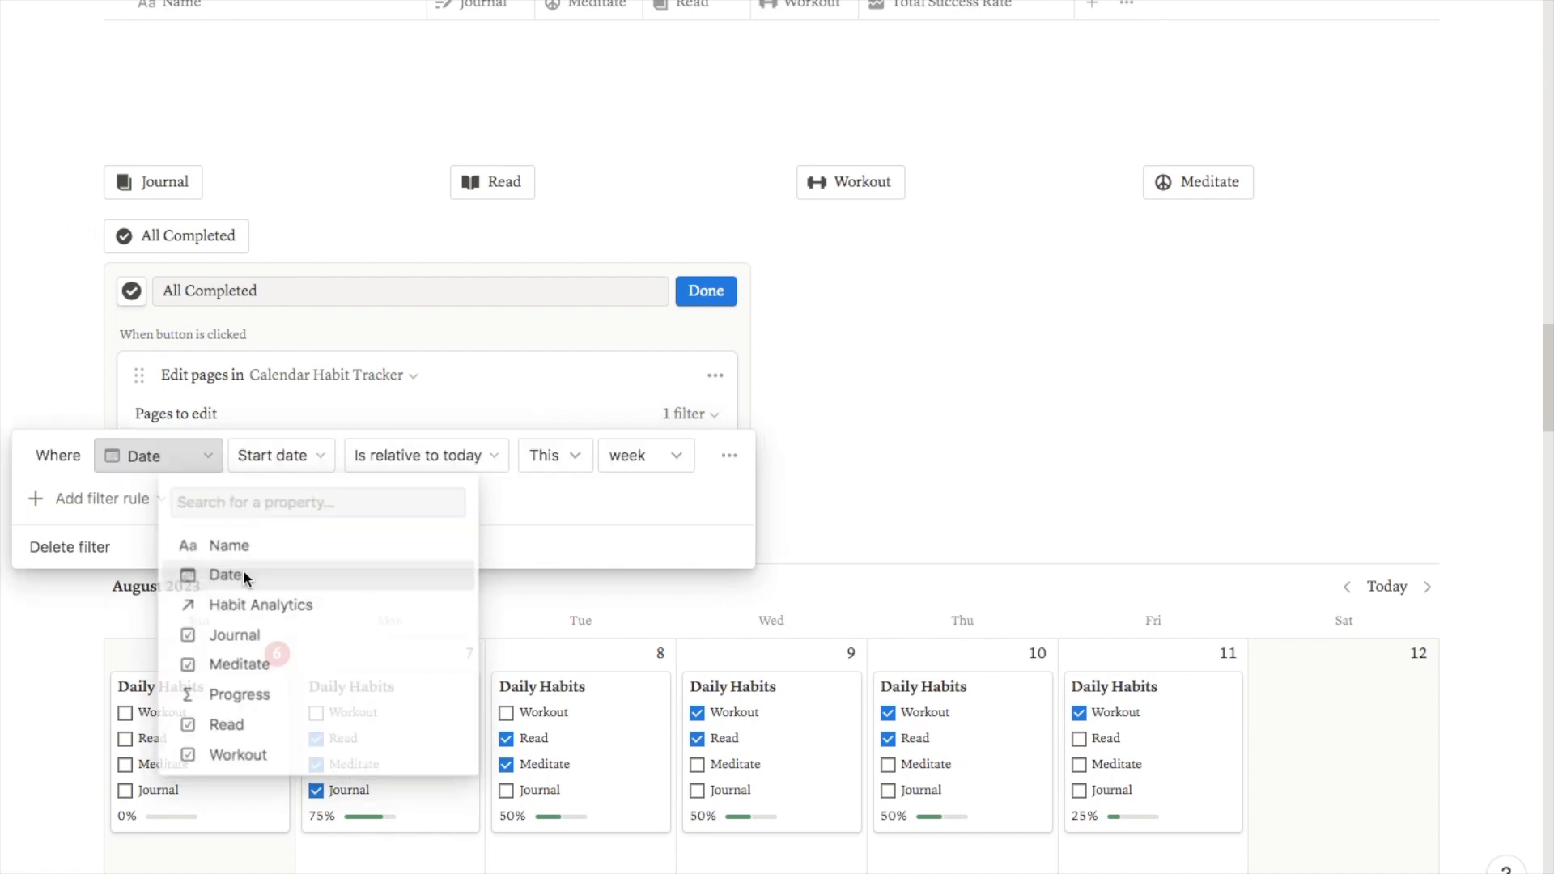
left_click(475, 459)
left_click(356, 493)
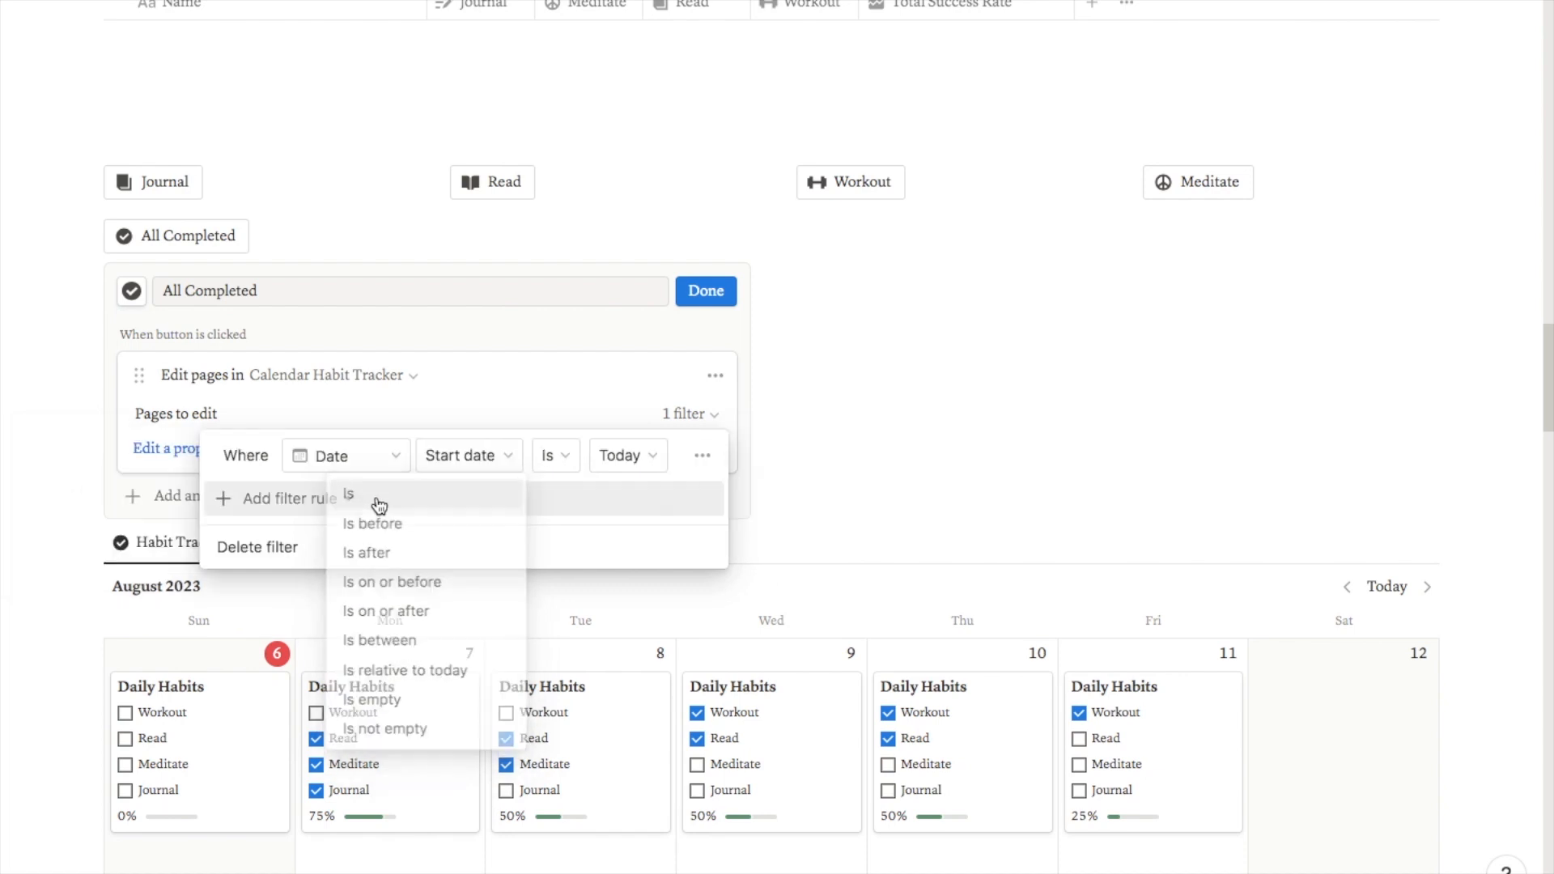
left_click(183, 449)
- Make the All Completed action set the Journal and Meditate properties to Checked
left_click(185, 450)
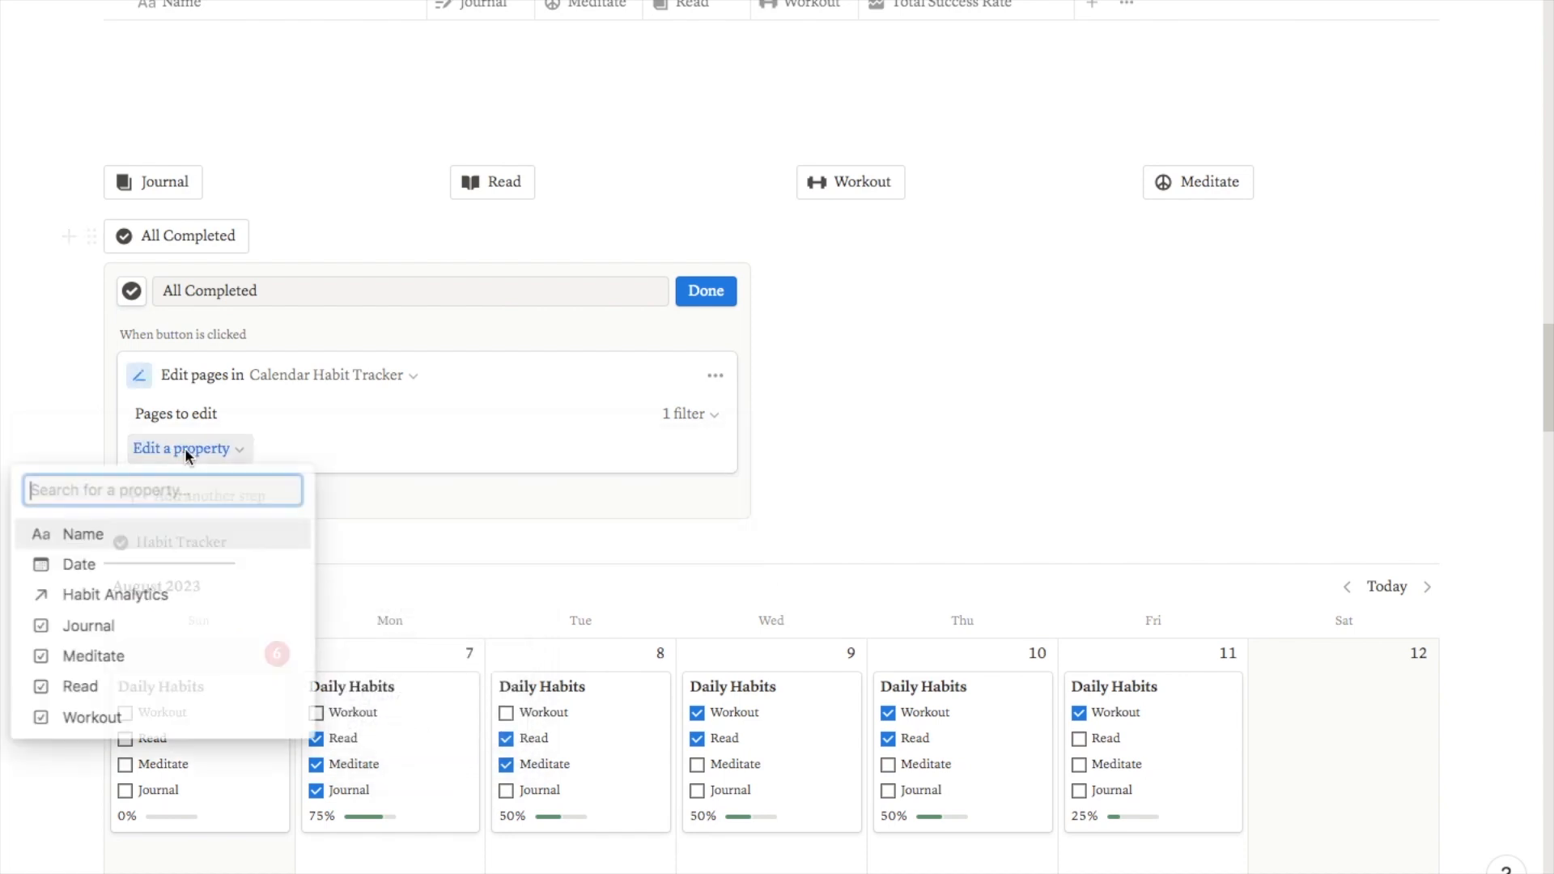
left_click(97, 627)
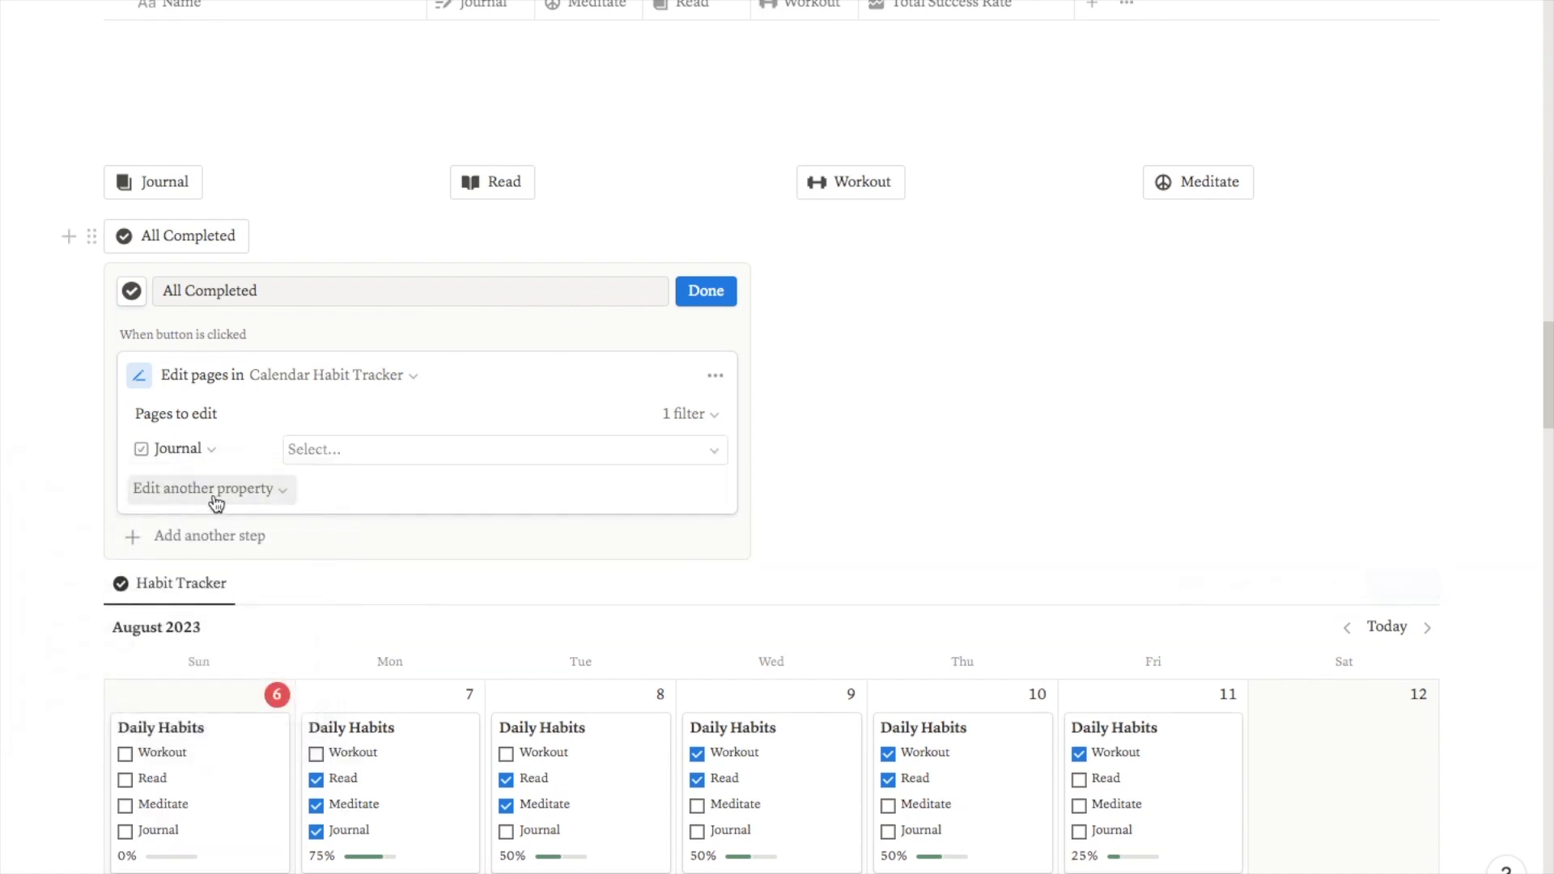
left_click(372, 459)
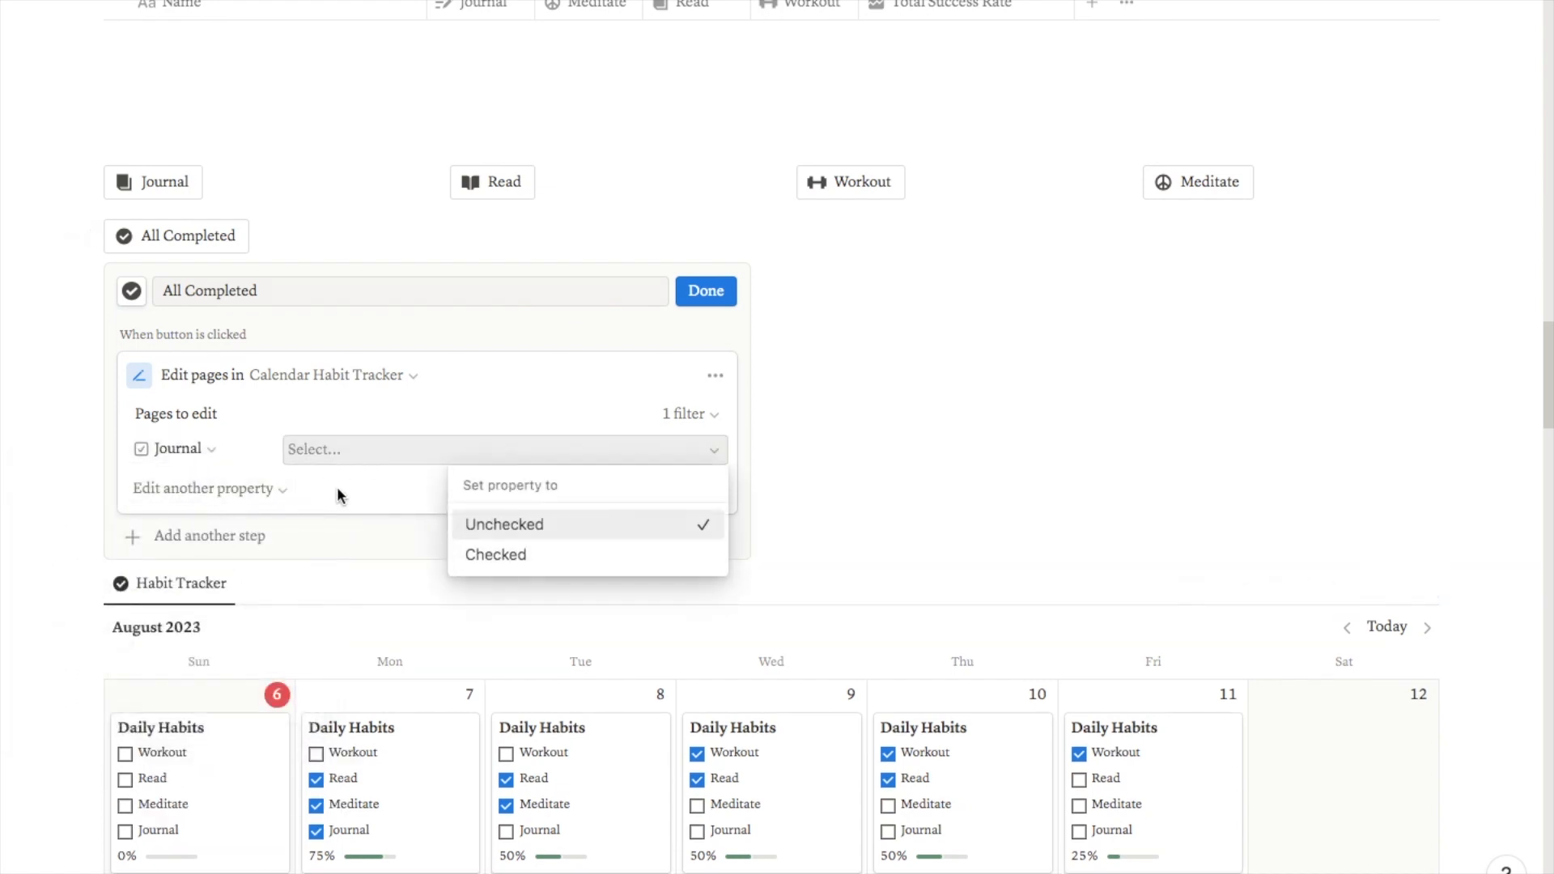
left_click(508, 559)
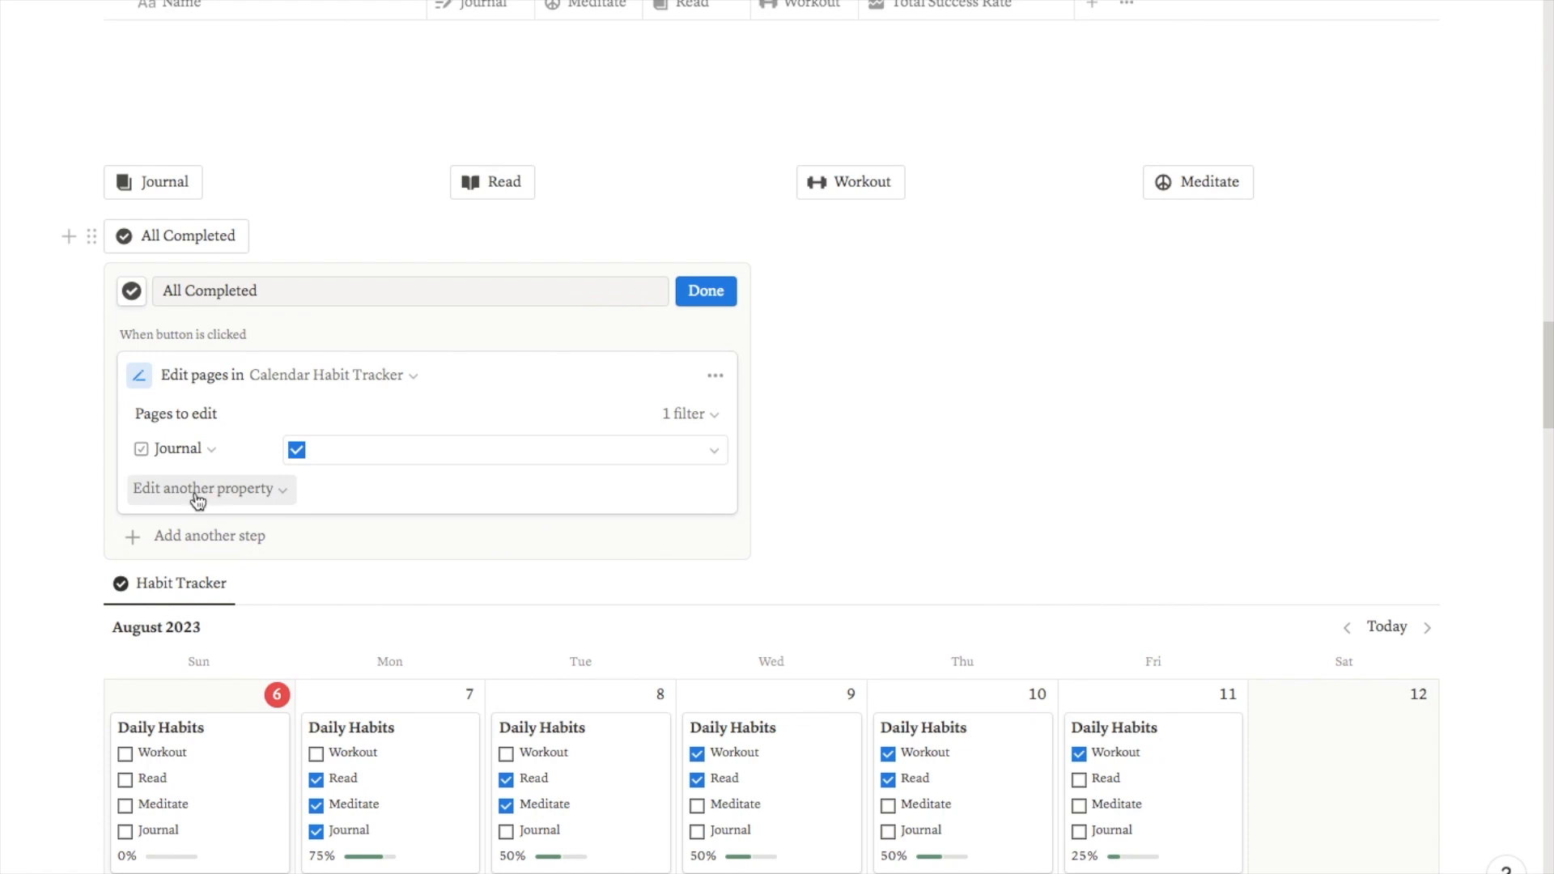
left_click(233, 490)
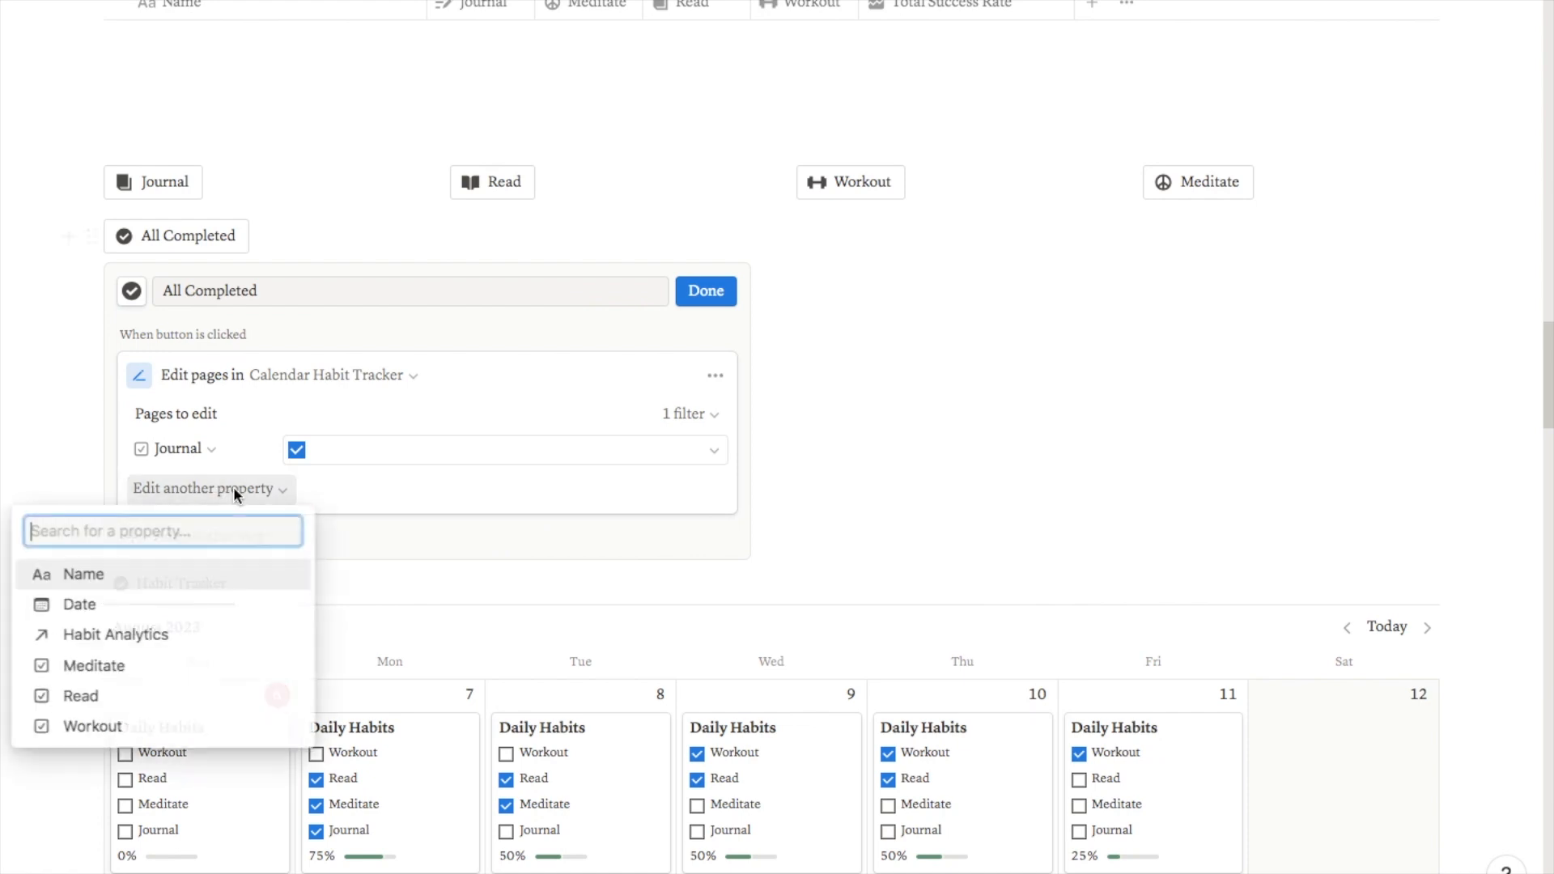
left_click(112, 671)
left_click(353, 490)
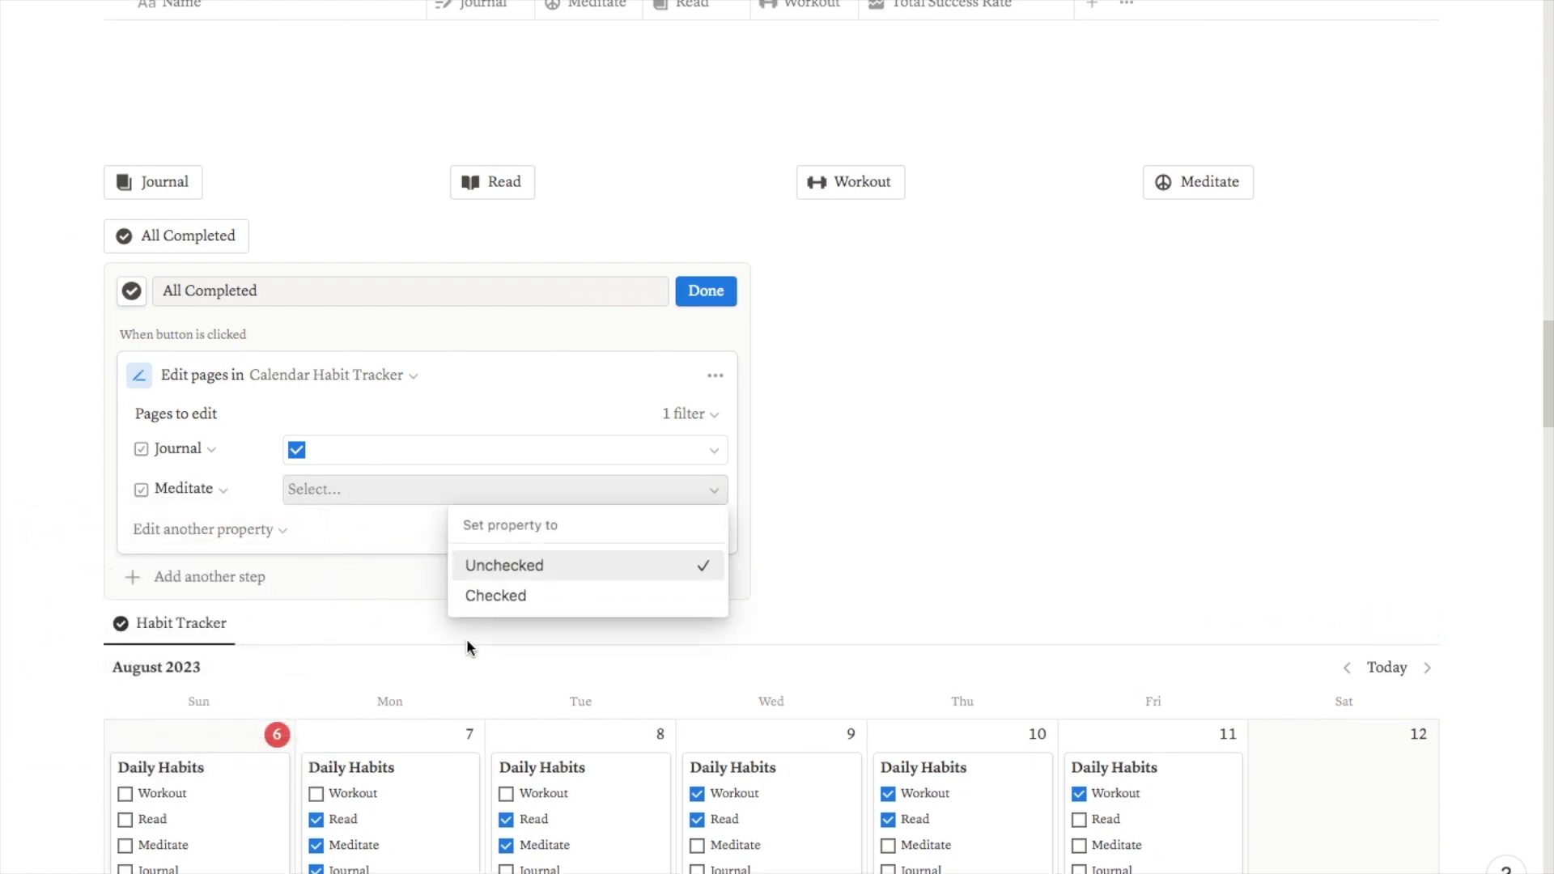
left_click(509, 597)
- Make the action also set the Read and Workout properties to Checked, and finish the All Completed button
left_click(191, 530)
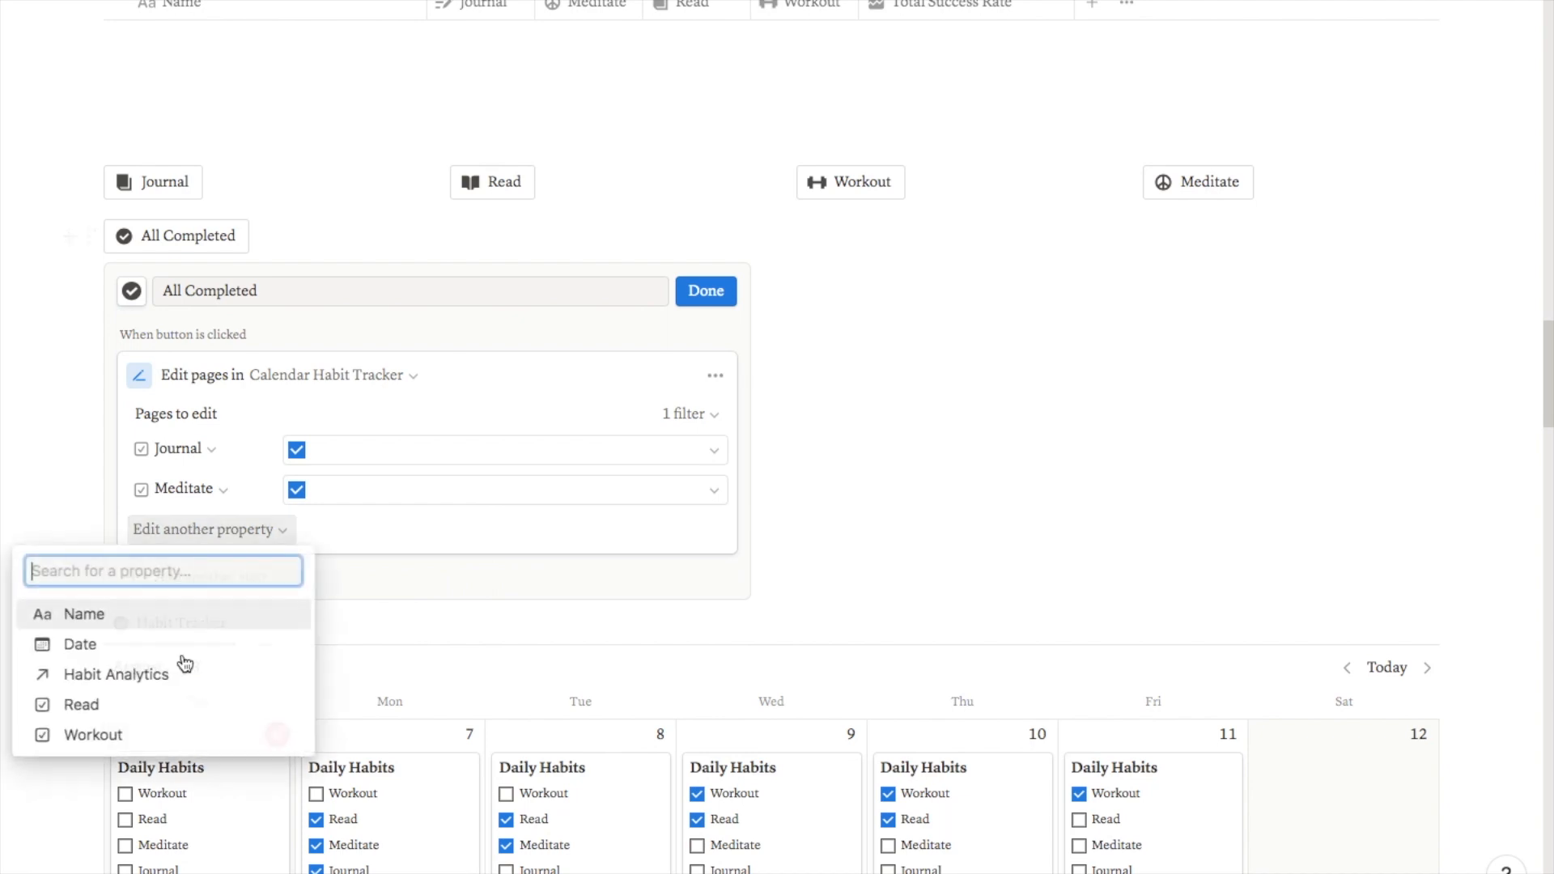
left_click(98, 703)
left_click(308, 534)
left_click(503, 637)
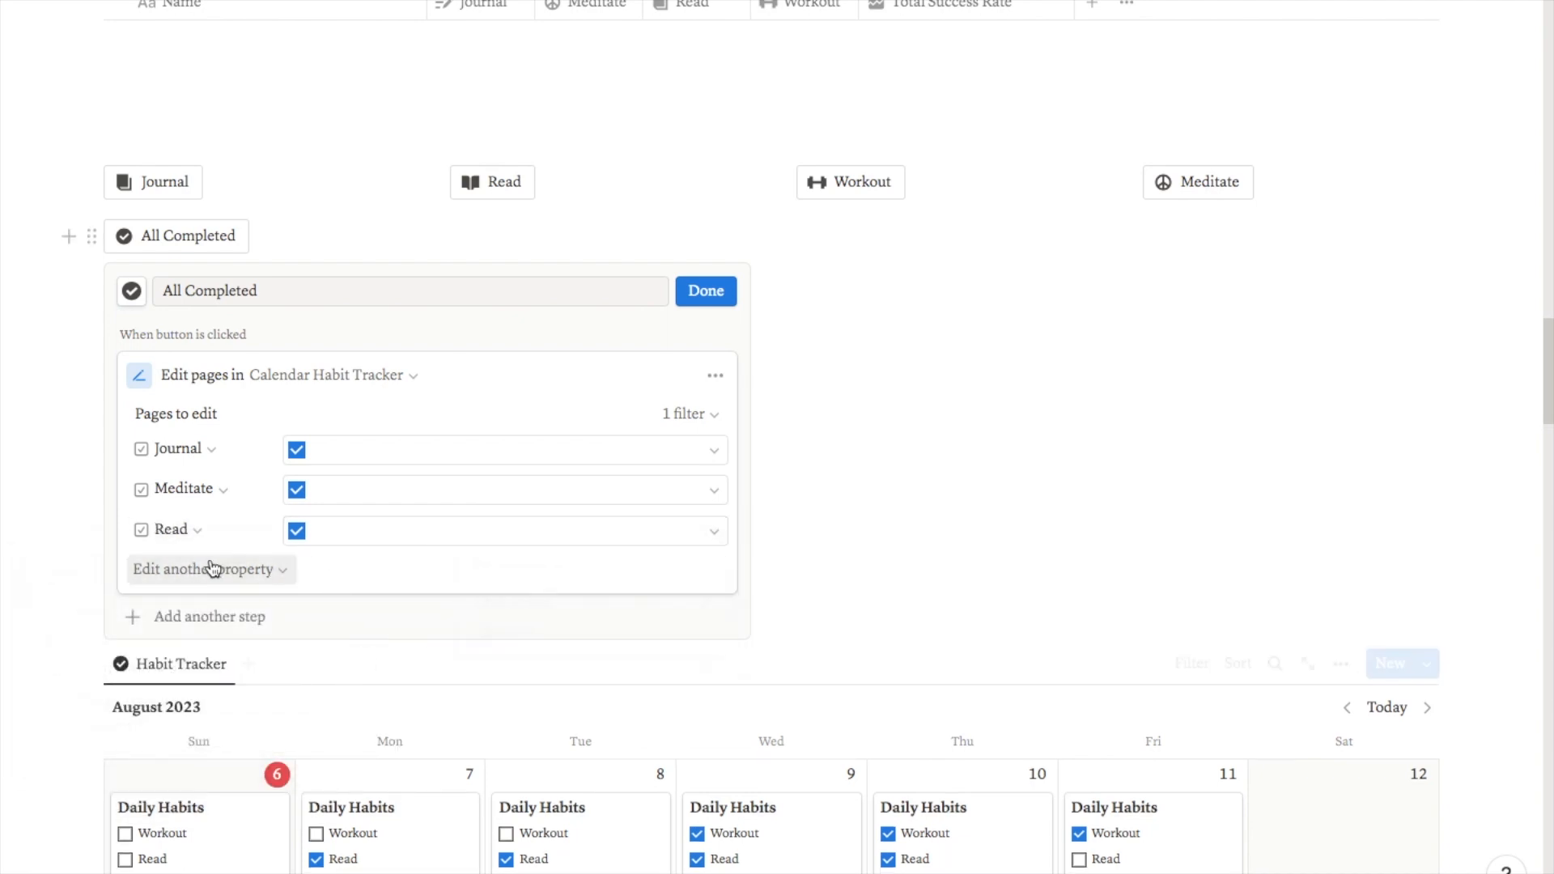
left_click(212, 568)
left_click(105, 746)
left_click(337, 577)
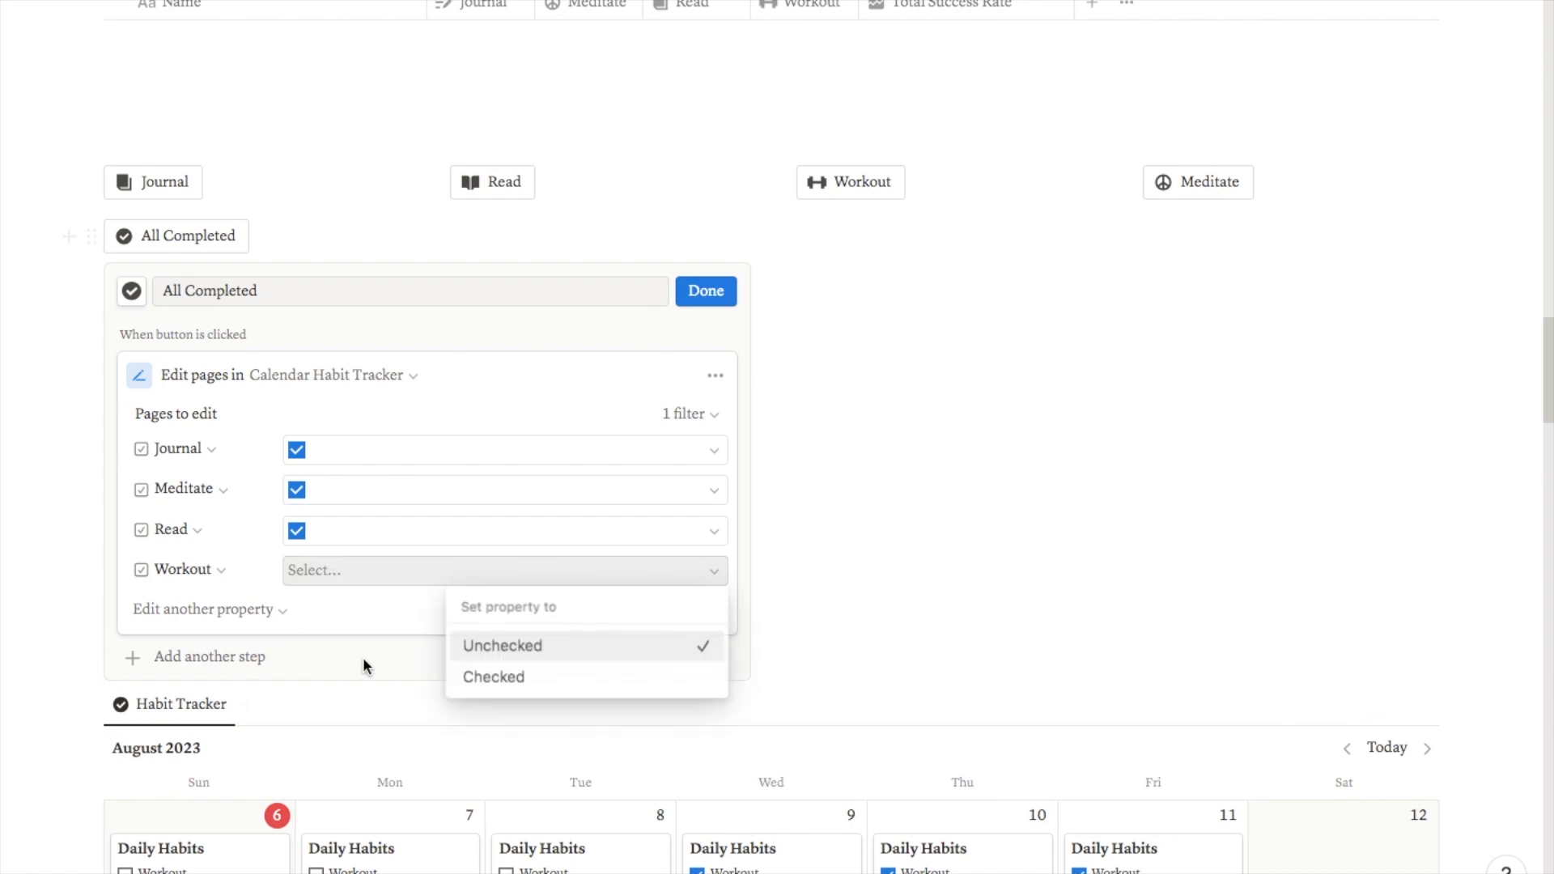
left_click(489, 677)
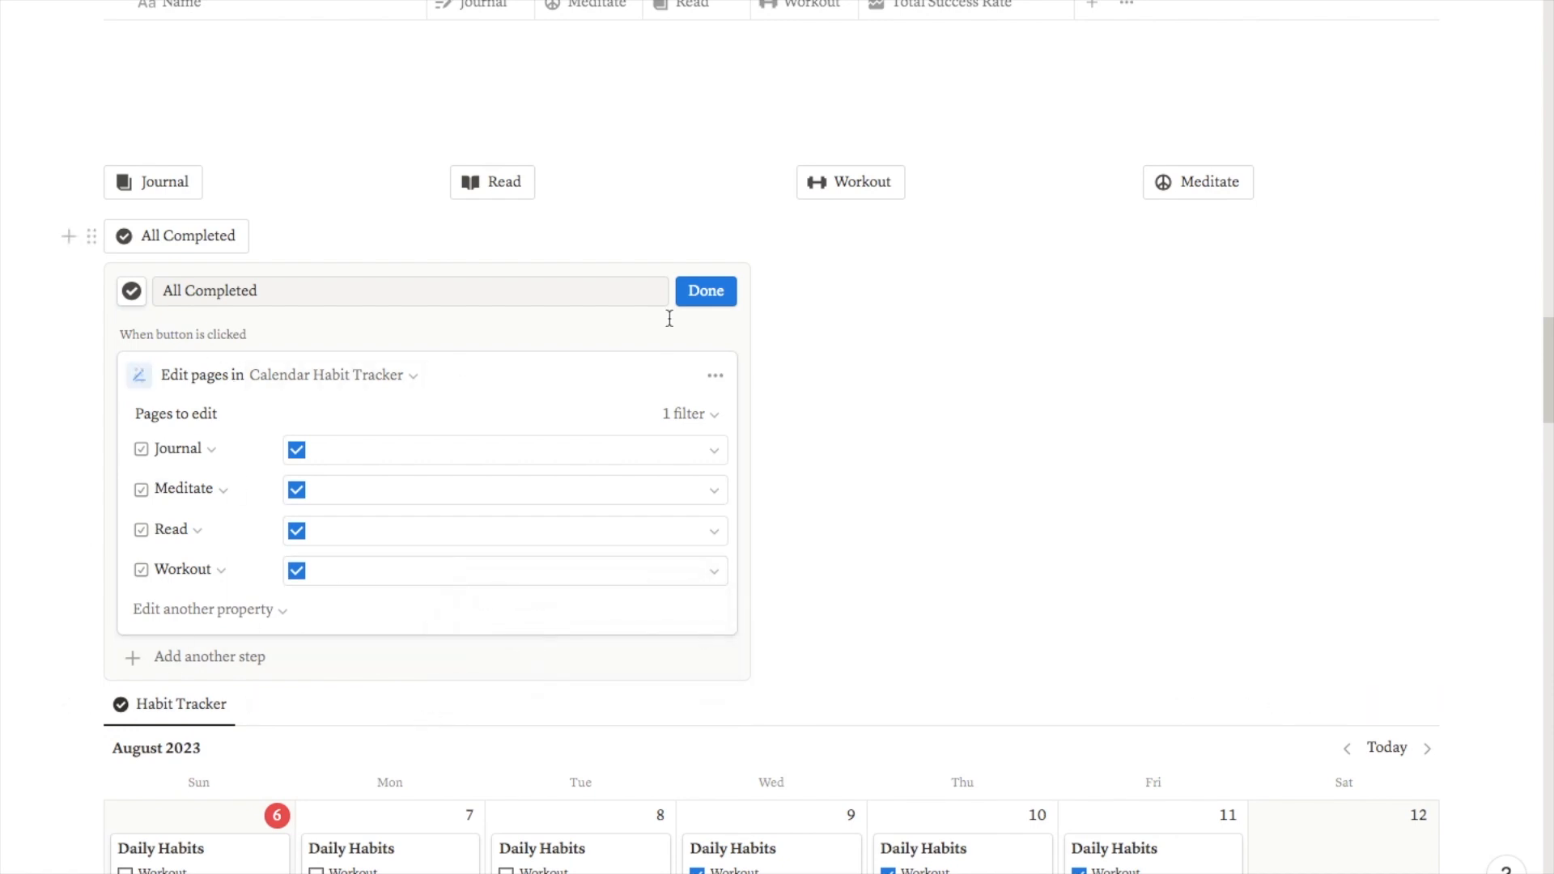
left_click(706, 291)
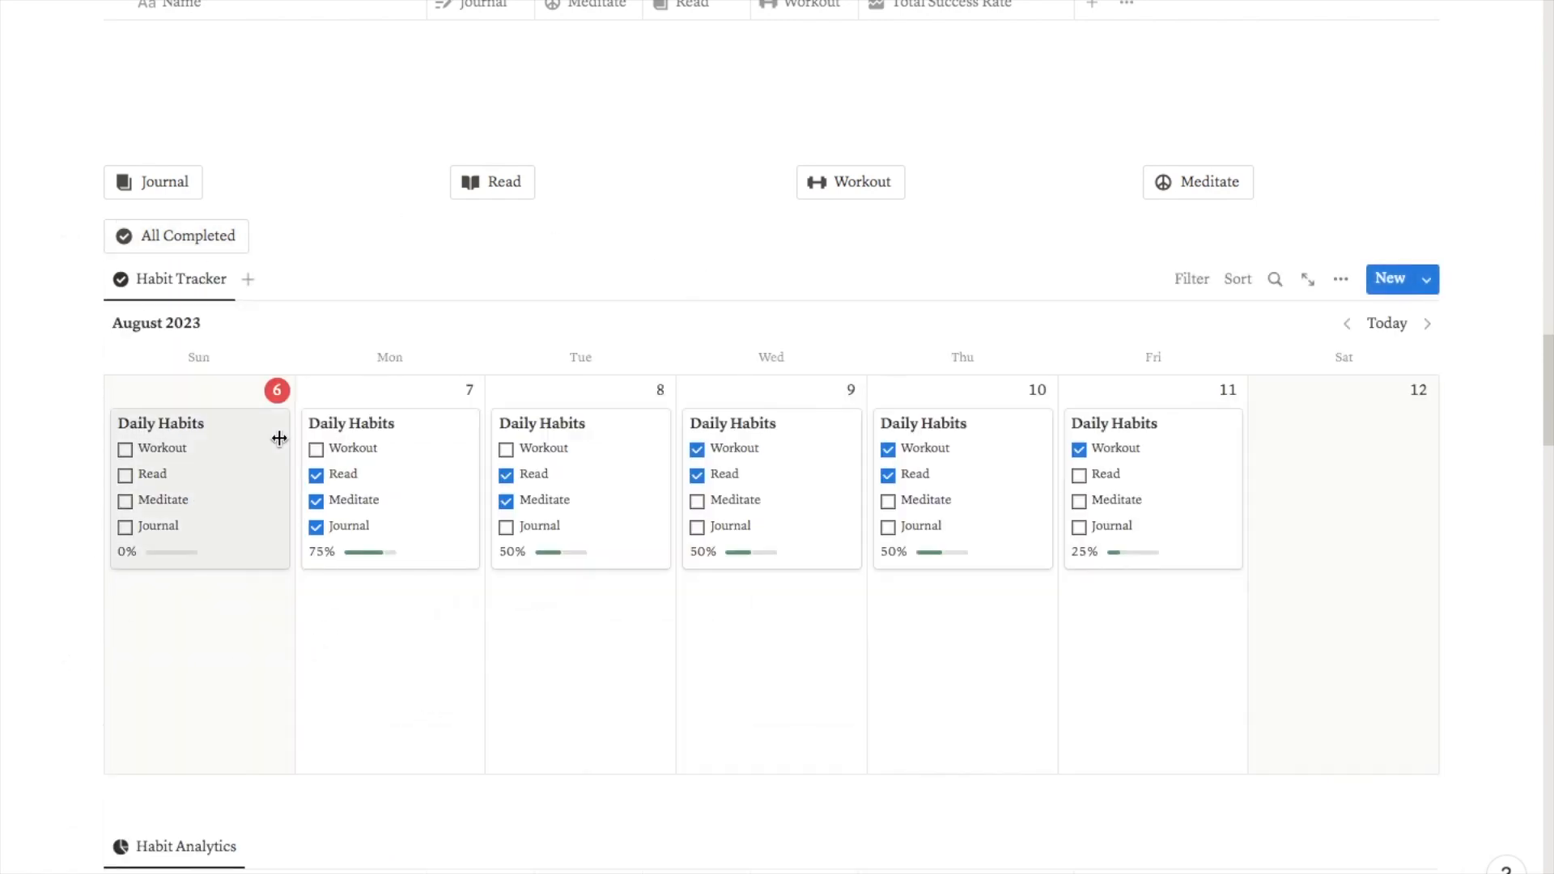
- Run the All Completed button on today's entry and place it beside the Meditate button as a fifth column
left_click(207, 243)
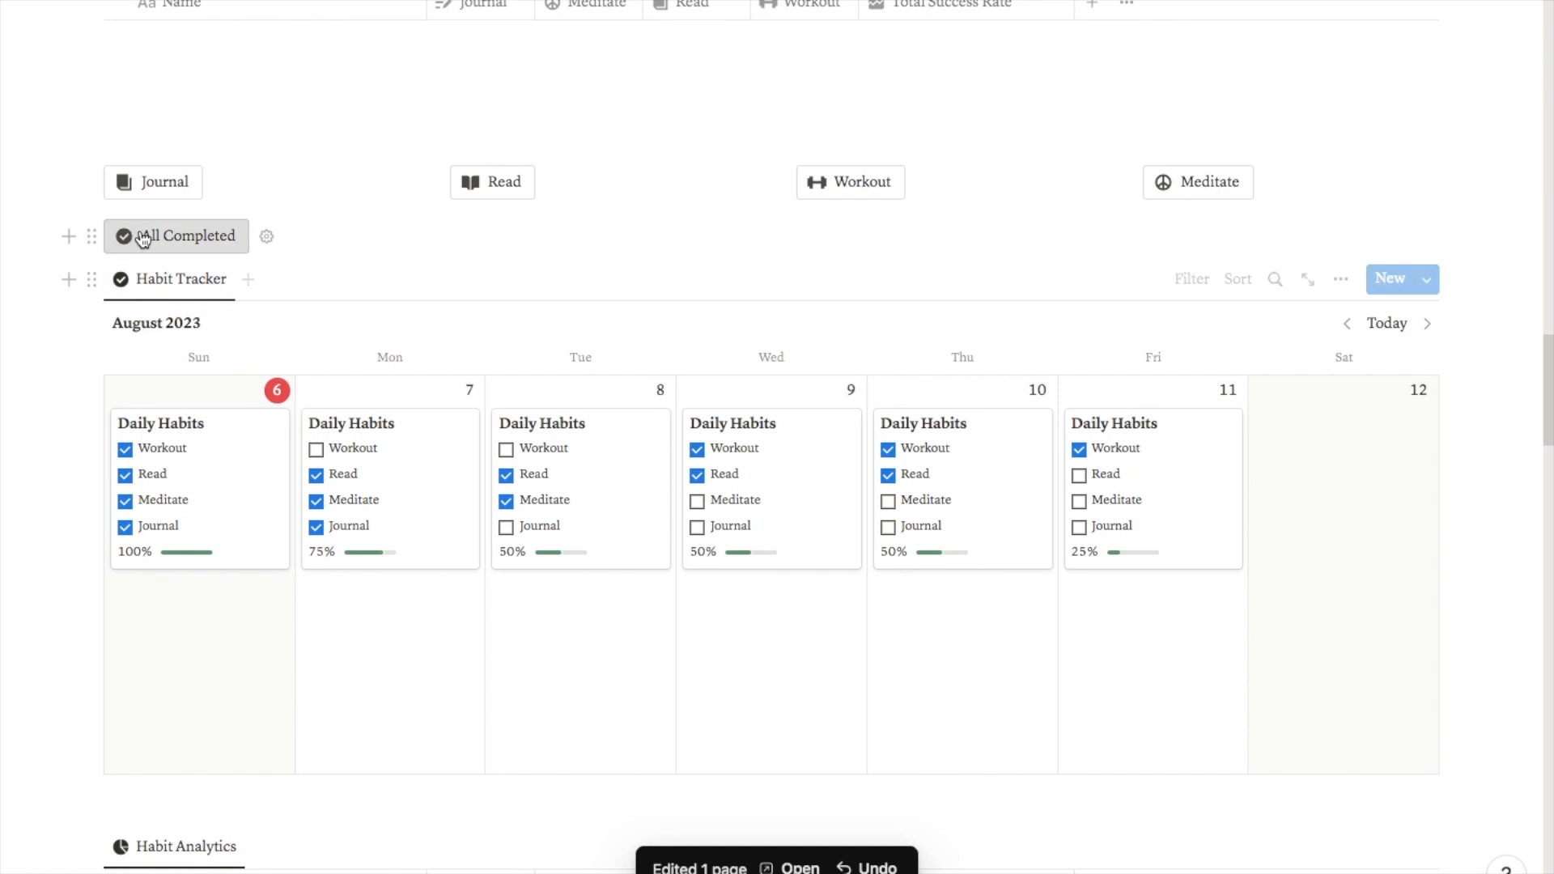
left_click_drag(89, 236, 1458, 186)
scroll(1488, 357, "down", 1)
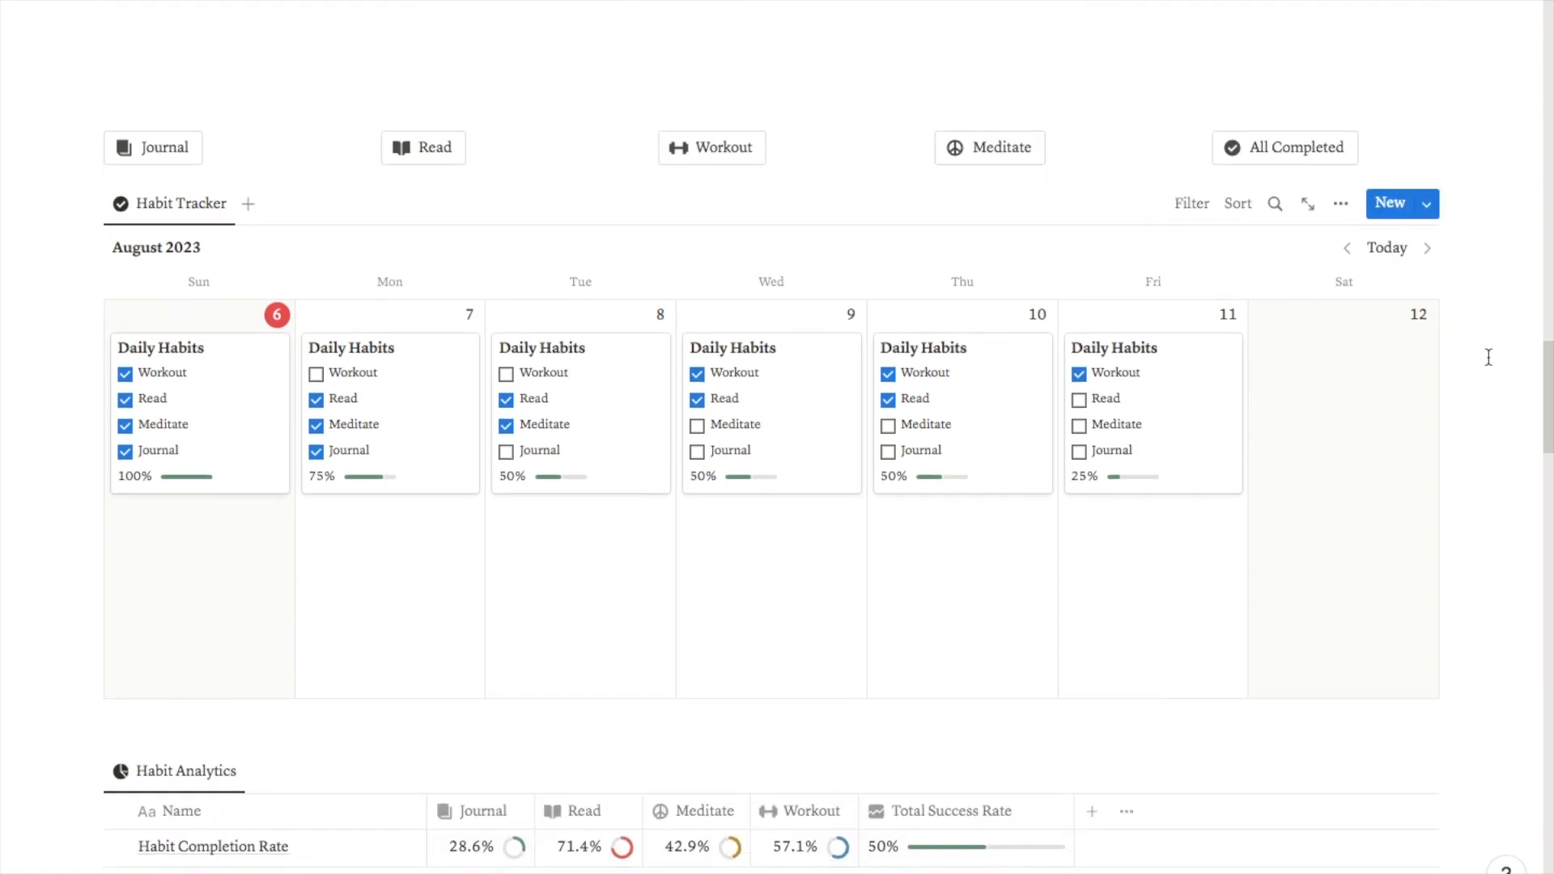